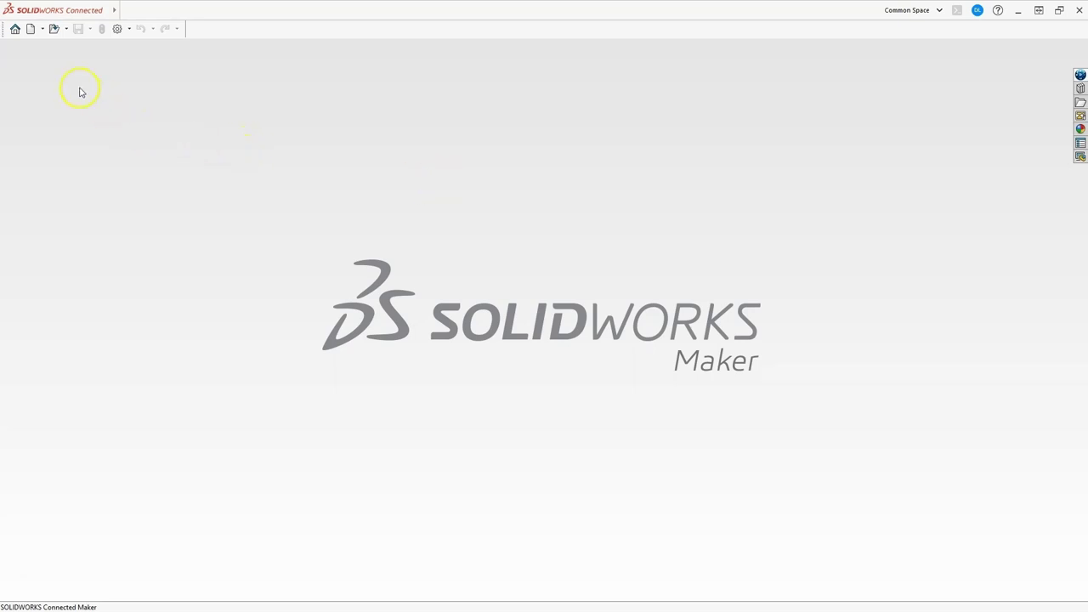
# Create a new blank Part document, Part1
pyautogui.click(30, 31)
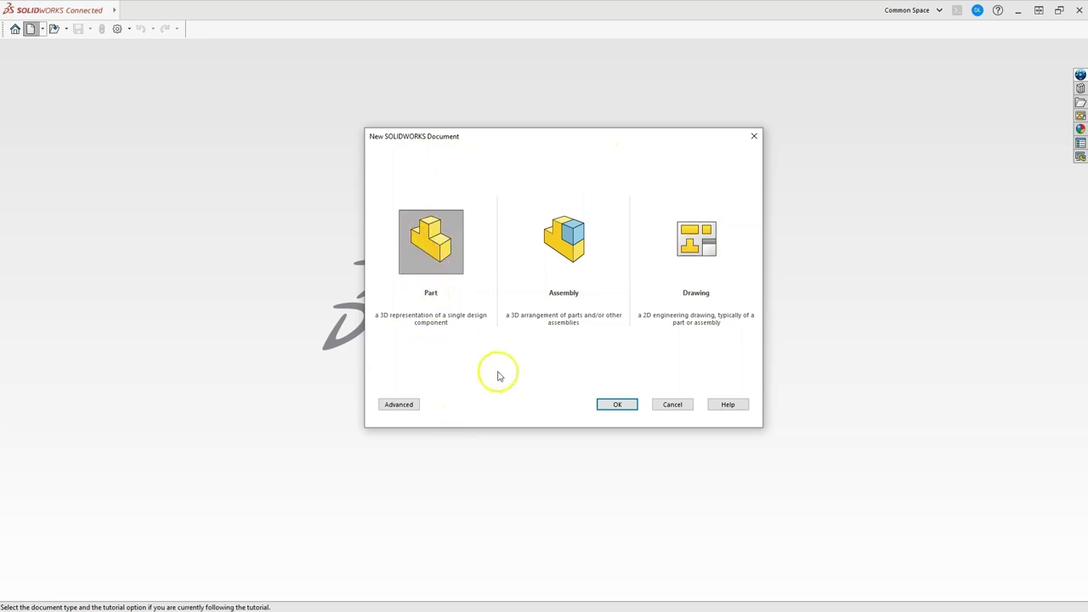
pyautogui.click(607, 407)
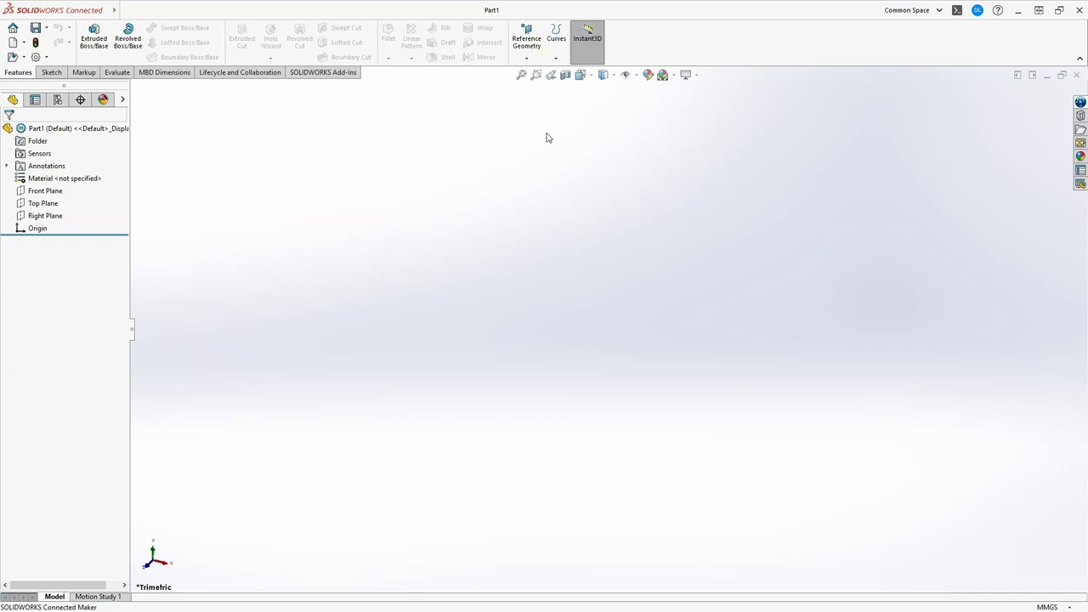
# Start Sketch1 on the Top Plane from the Sketch tab
pyautogui.click(511, 154)
pyautogui.click(52, 75)
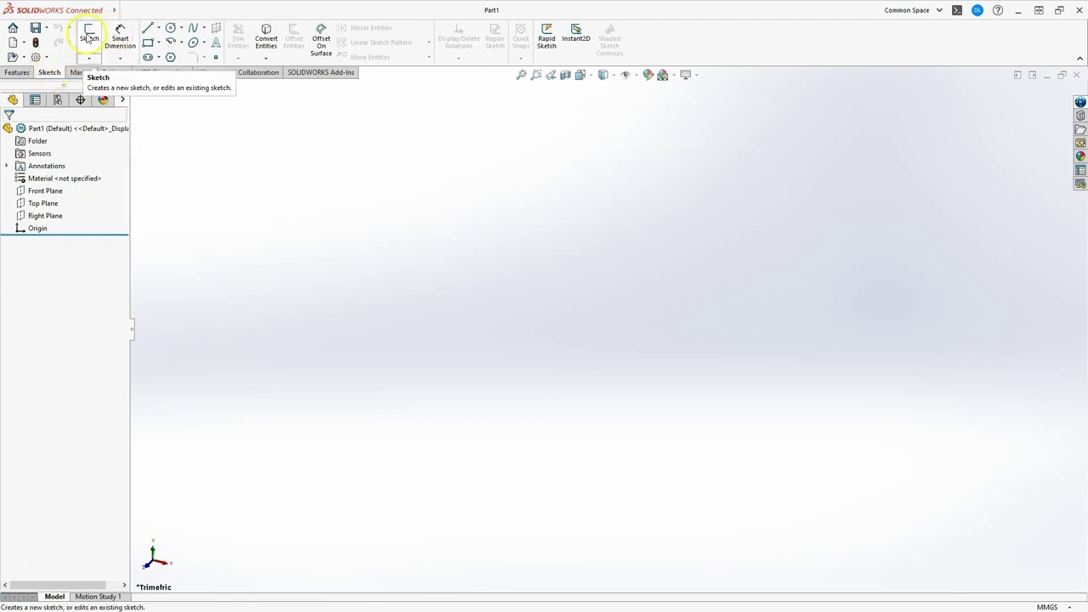
pyautogui.click(90, 37)
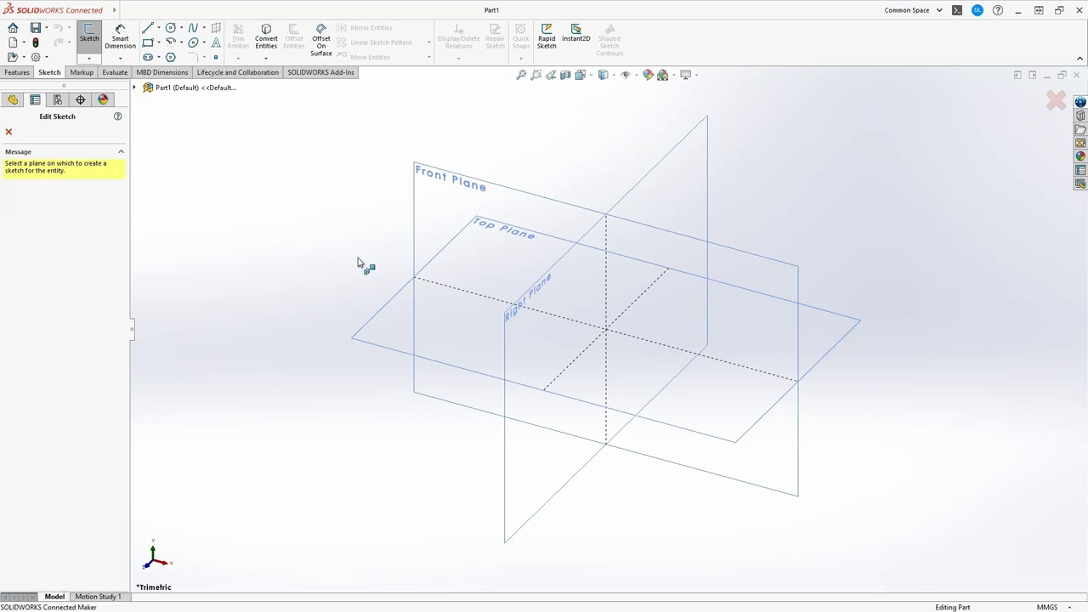
pyautogui.click(515, 232)
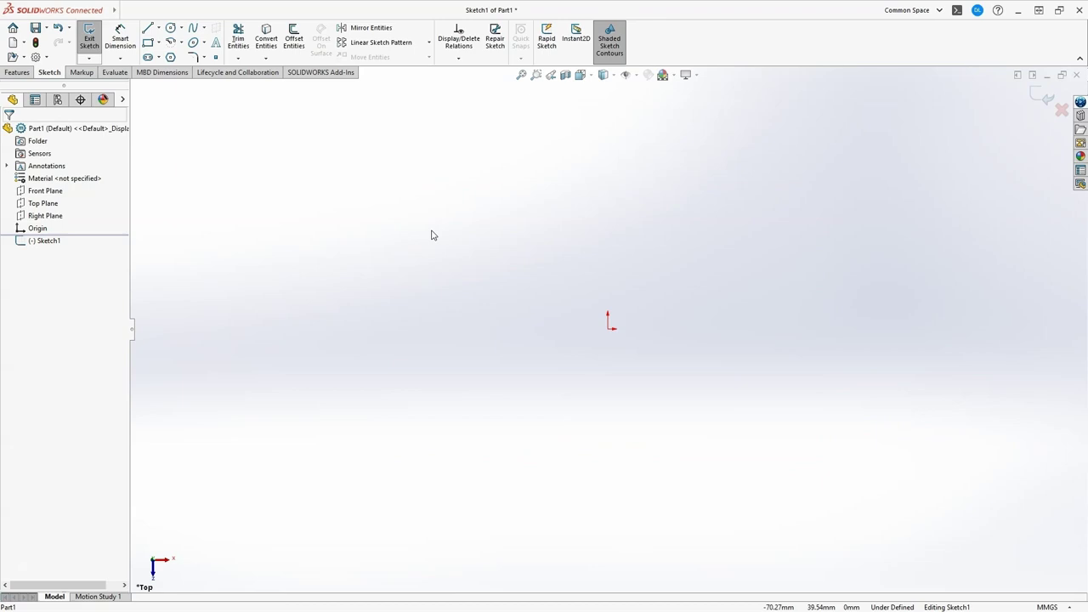
# Draw a corner rectangle from the sketch origin, plus two extra practice rectangles
pyautogui.click(313, 219)
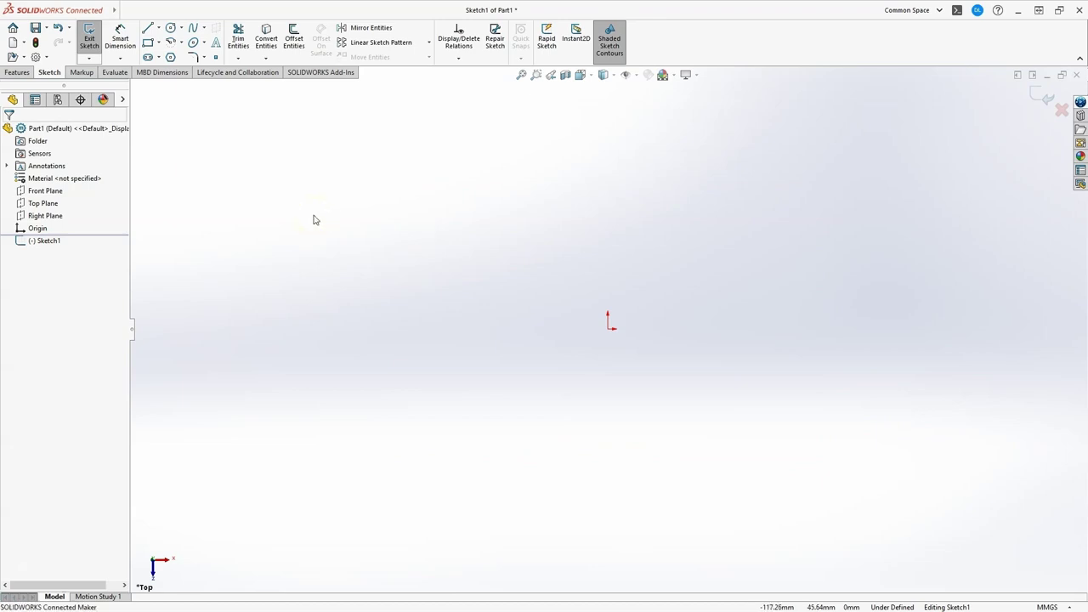
pyautogui.click(147, 42)
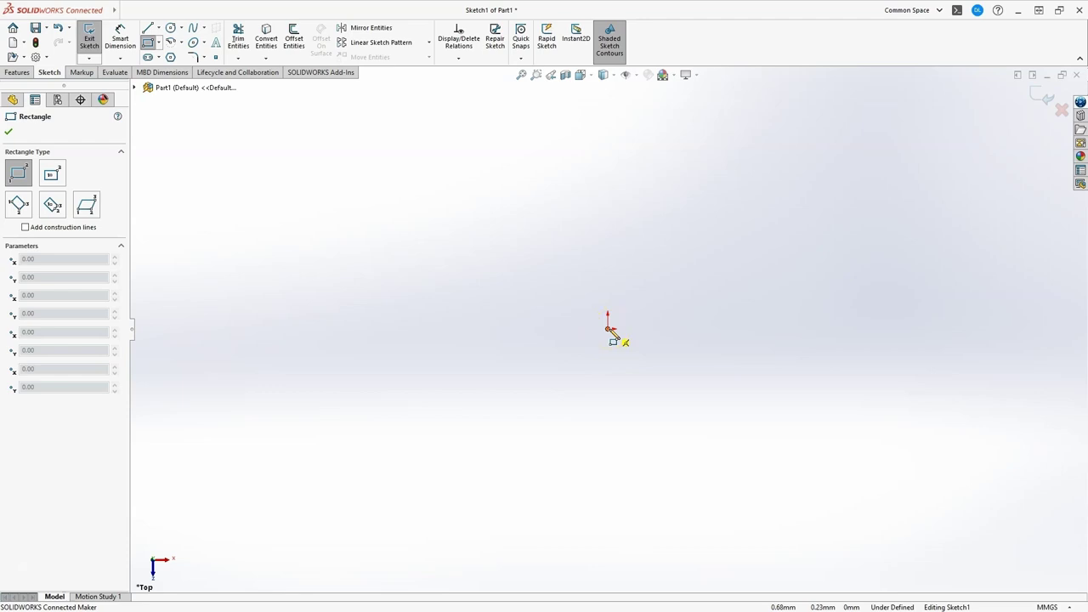
pyautogui.moveTo(609, 330)
pyautogui.mouseDown()
pyautogui.moveTo(733, 280)
pyautogui.moveTo(609, 328)
pyautogui.moveTo(619, 347)
pyautogui.moveTo(793, 218)
pyautogui.mouseUp()
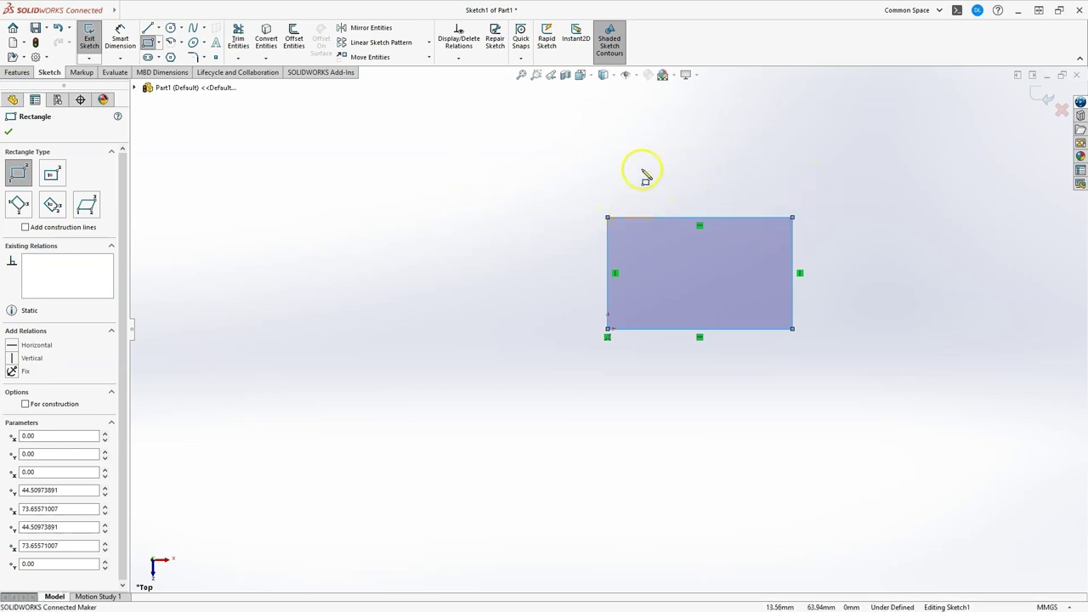
pyautogui.click(457, 172)
pyautogui.click(560, 237)
pyautogui.click(457, 303)
pyautogui.click(536, 352)
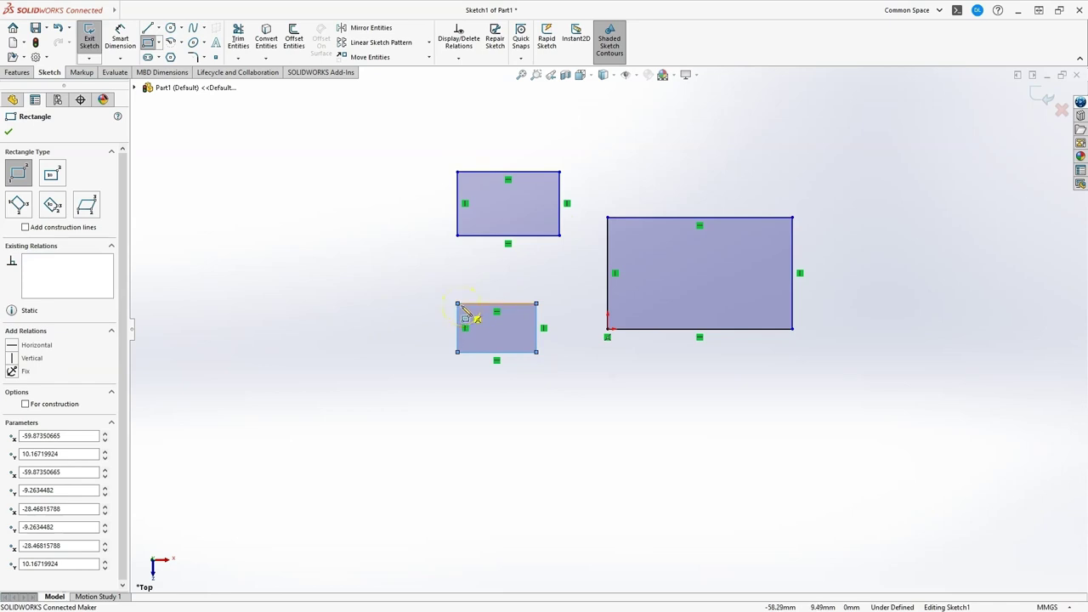
pyautogui.press('Escape')
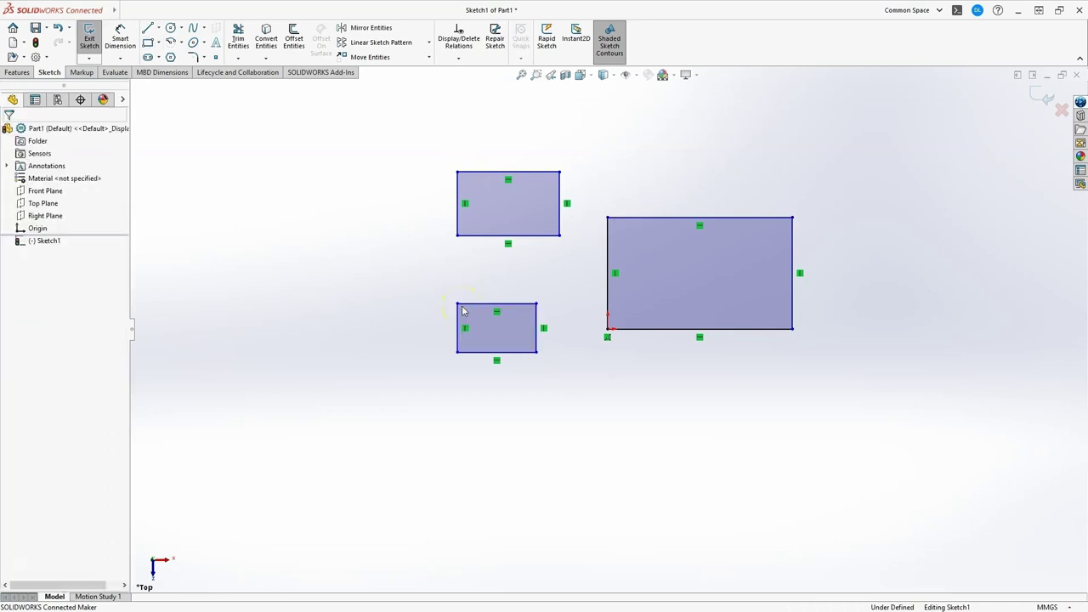
# Delete the two stray rectangles, leaving only the origin rectangle
pyautogui.click(396, 286)
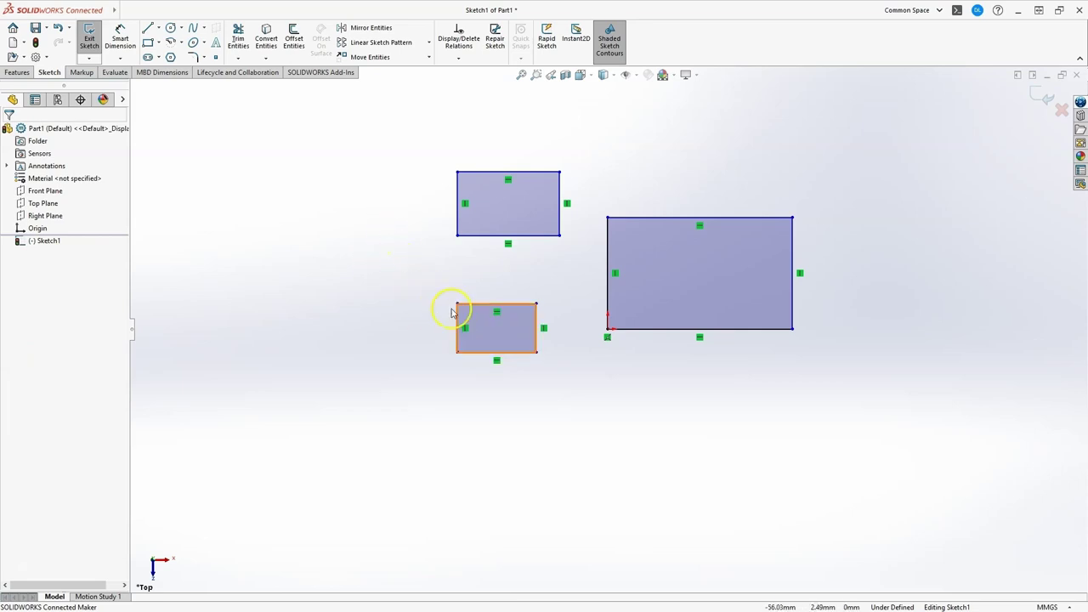
pyautogui.click(478, 326)
pyautogui.press('Delete')
pyautogui.click(478, 328)
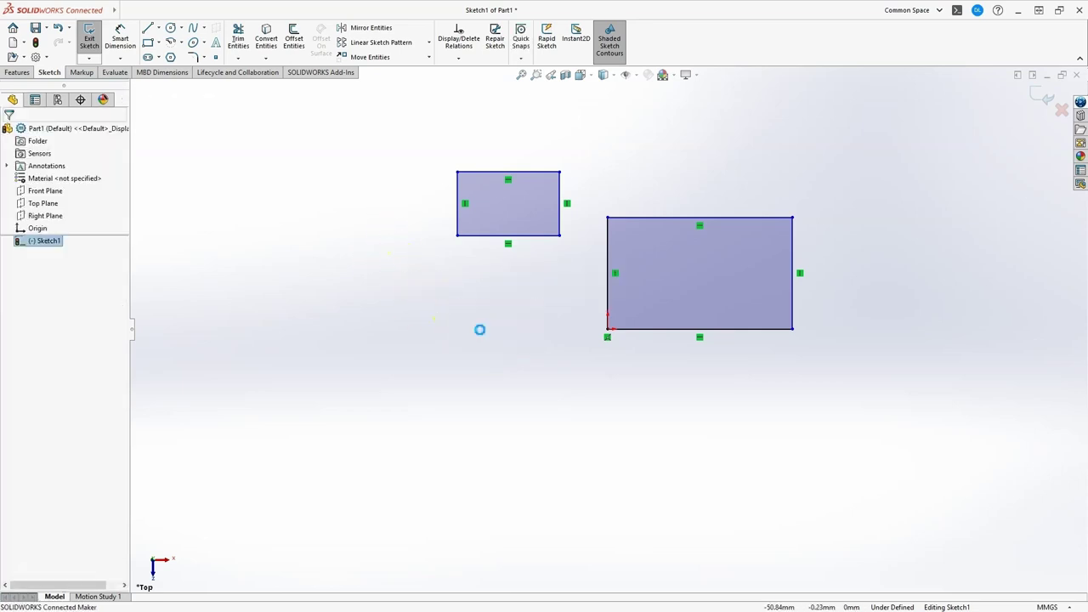
pyautogui.click(430, 151)
pyautogui.moveTo(430, 150); pyautogui.dragTo(578, 258)
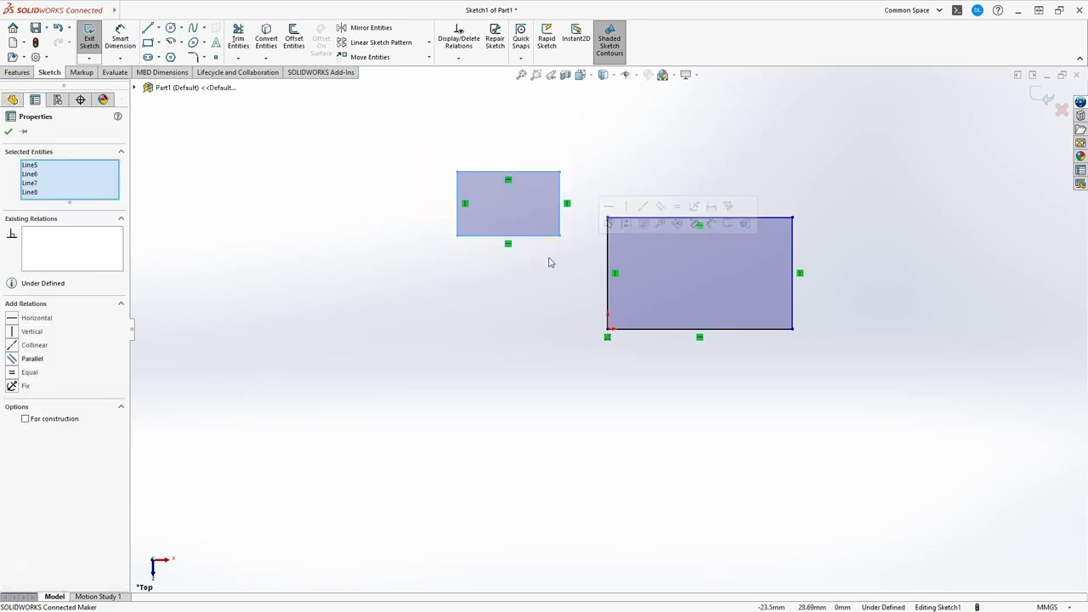
pyautogui.press('Delete')
pyautogui.click(548, 260)
# Drag the rectangle's free top-right corner to resize it to about 70.5 × 40.9 mm
pyautogui.click(622, 237)
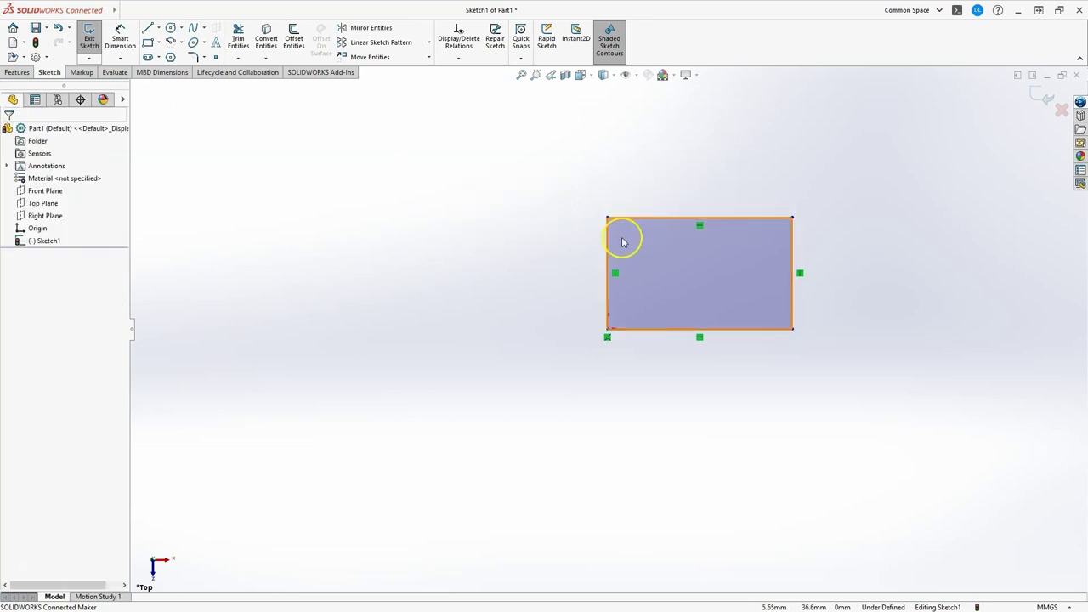
pyautogui.click(628, 255)
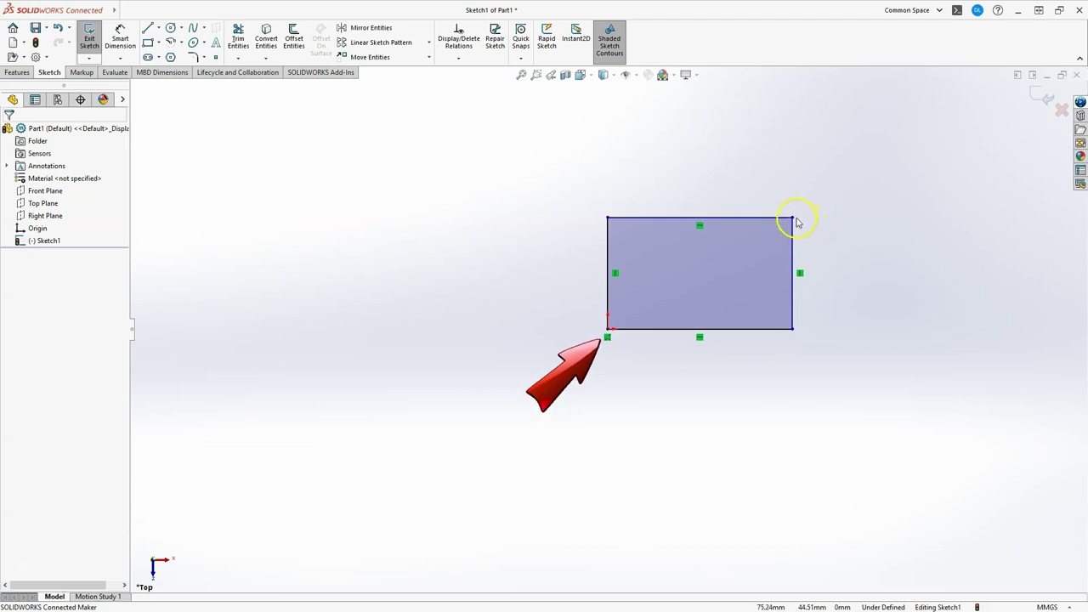
pyautogui.moveTo(792, 218); pyautogui.dragTo(886, 141)
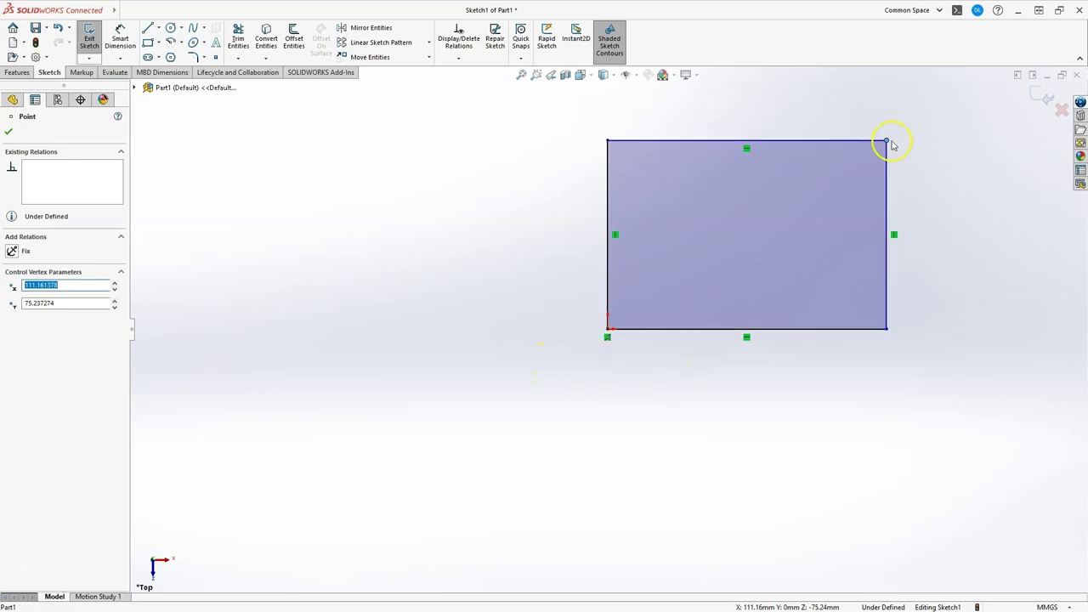
pyautogui.moveTo(886, 140); pyautogui.dragTo(762, 196)
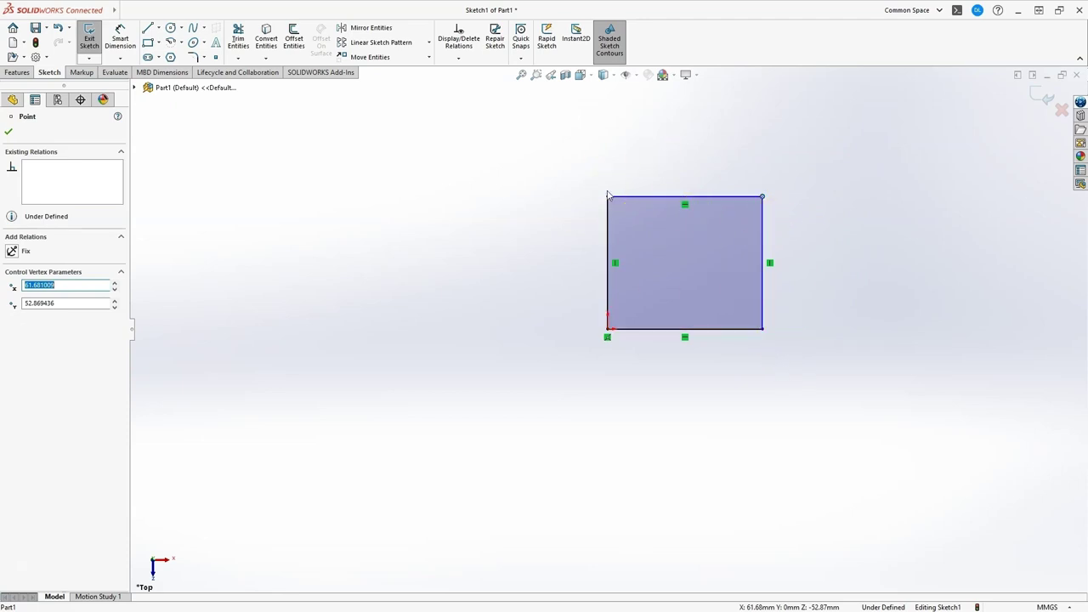
pyautogui.moveTo(760, 195); pyautogui.dragTo(796, 184)
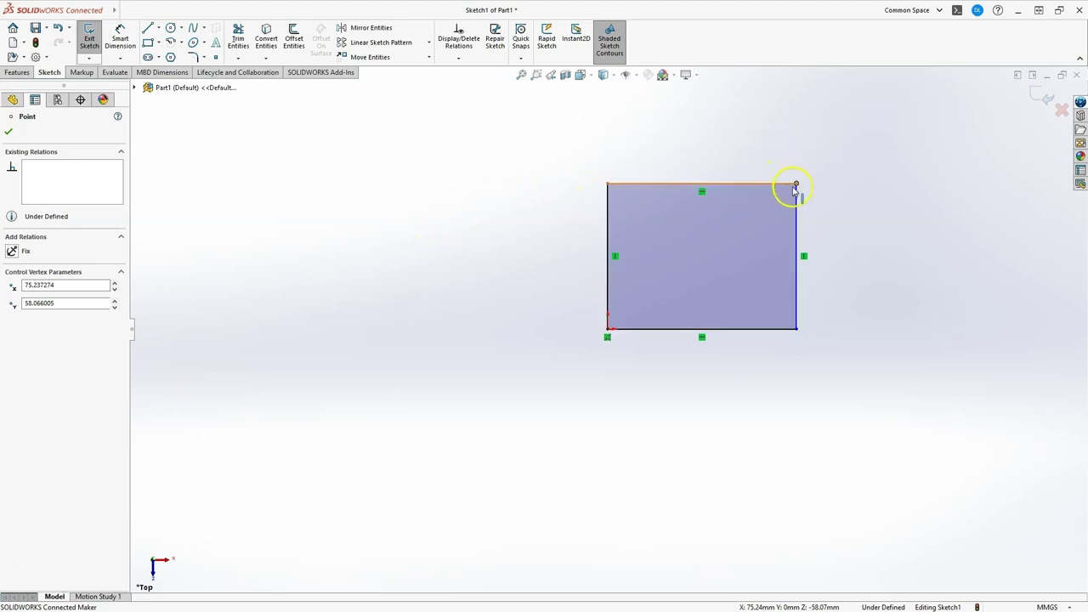
pyautogui.moveTo(795, 185); pyautogui.dragTo(783, 227)
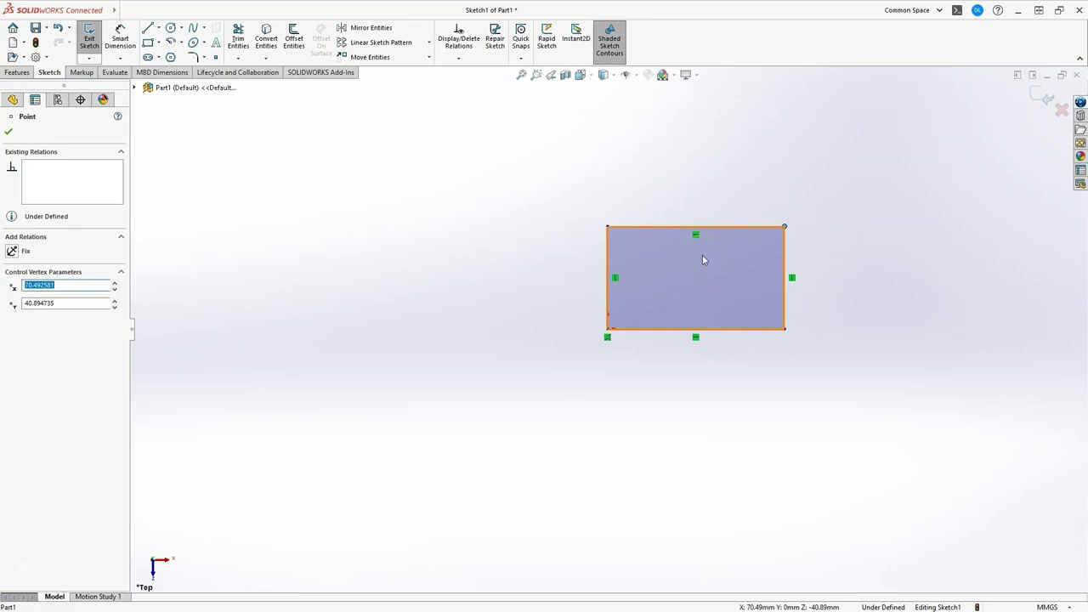
# Dimension the rectangle's bottom edge to 100 mm and right edge to 50 mm
pyautogui.click(120, 40)
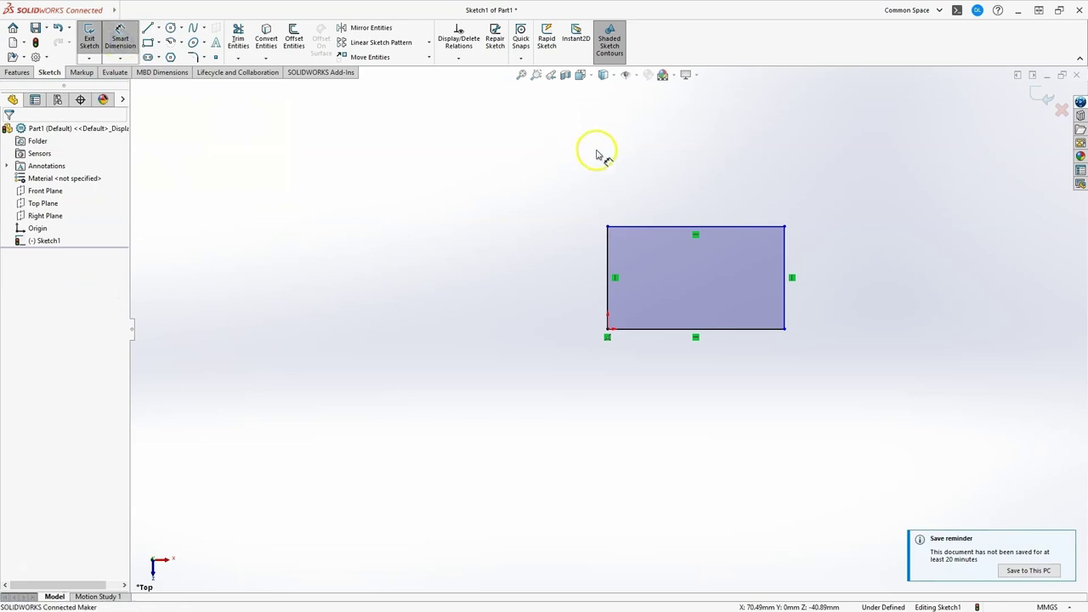
pyautogui.click(709, 330)
pyautogui.click(695, 382)
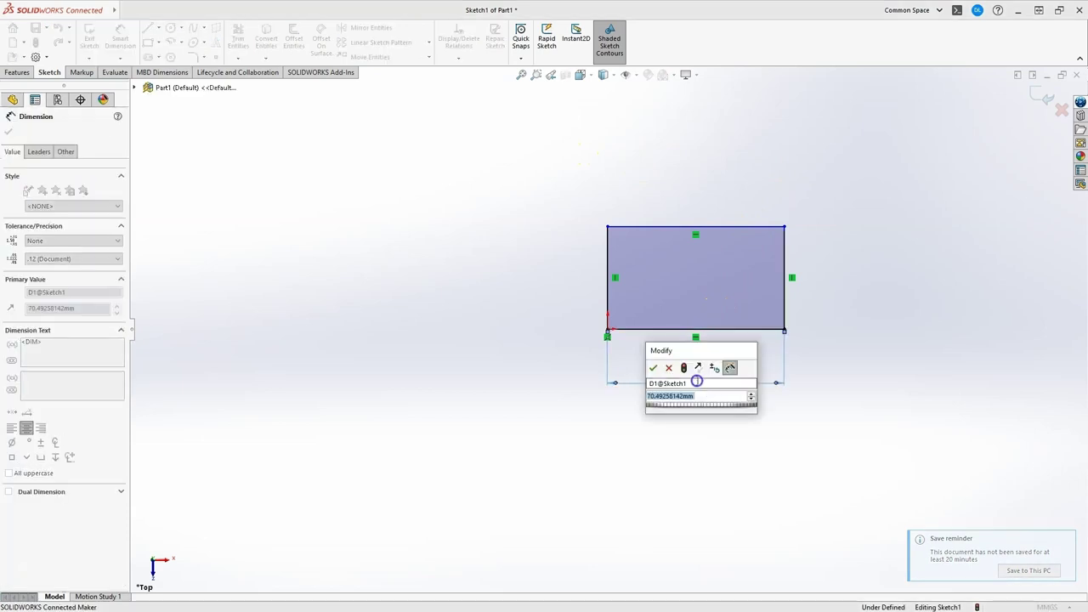
pyautogui.write('100')
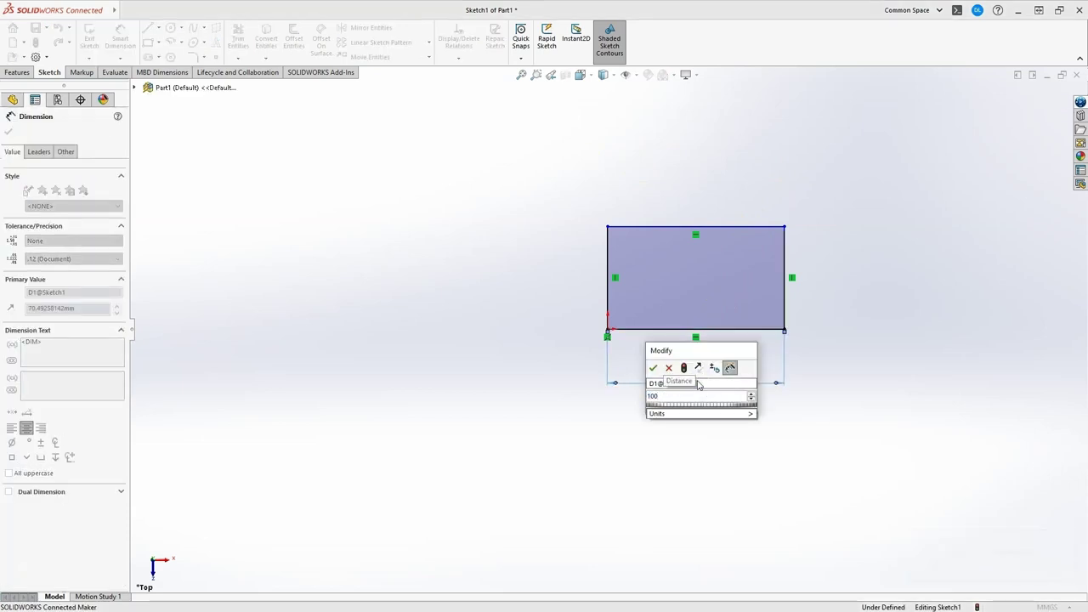
pyautogui.press('Return')
pyautogui.click(857, 264)
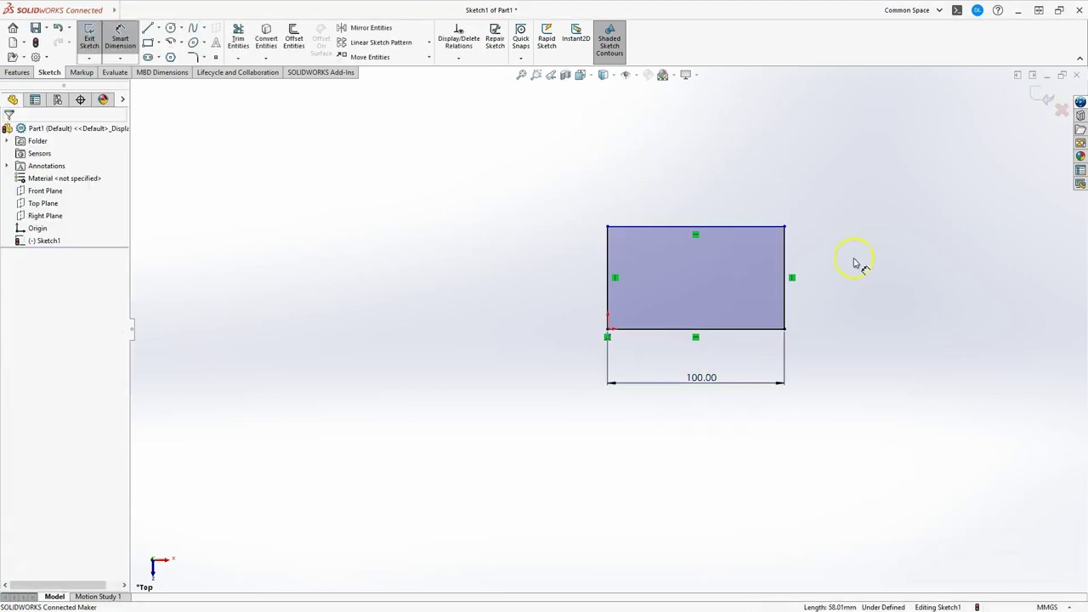
pyautogui.click(786, 259)
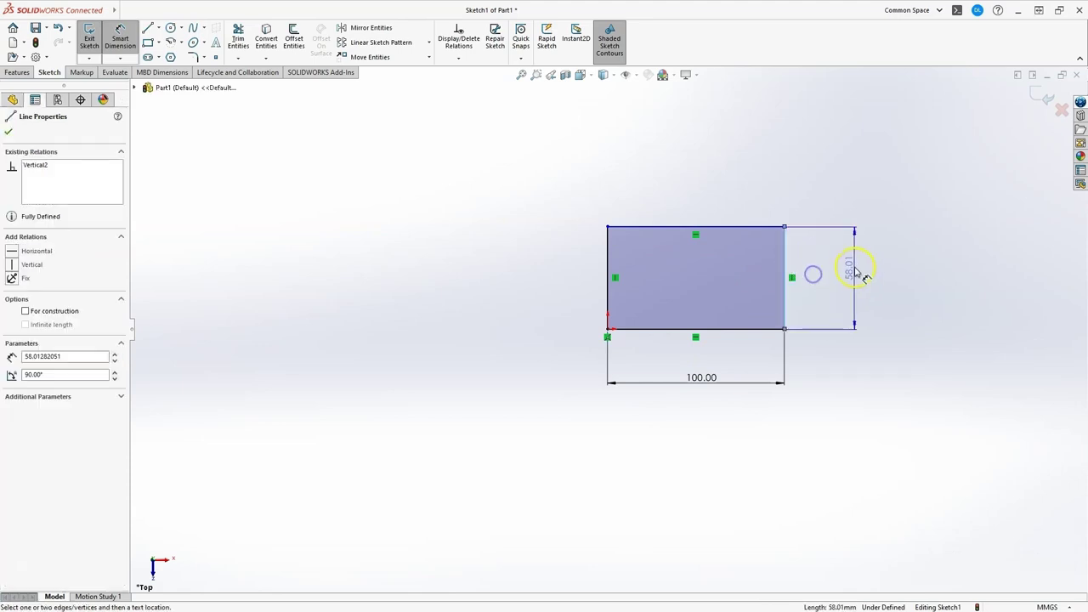
pyautogui.click(872, 295)
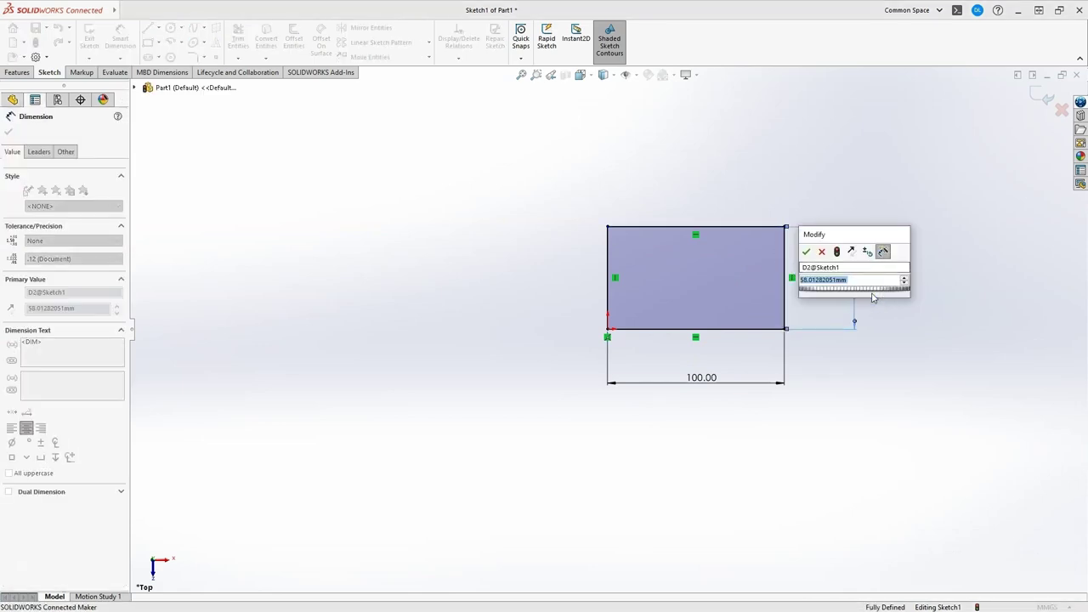
pyautogui.write('5')
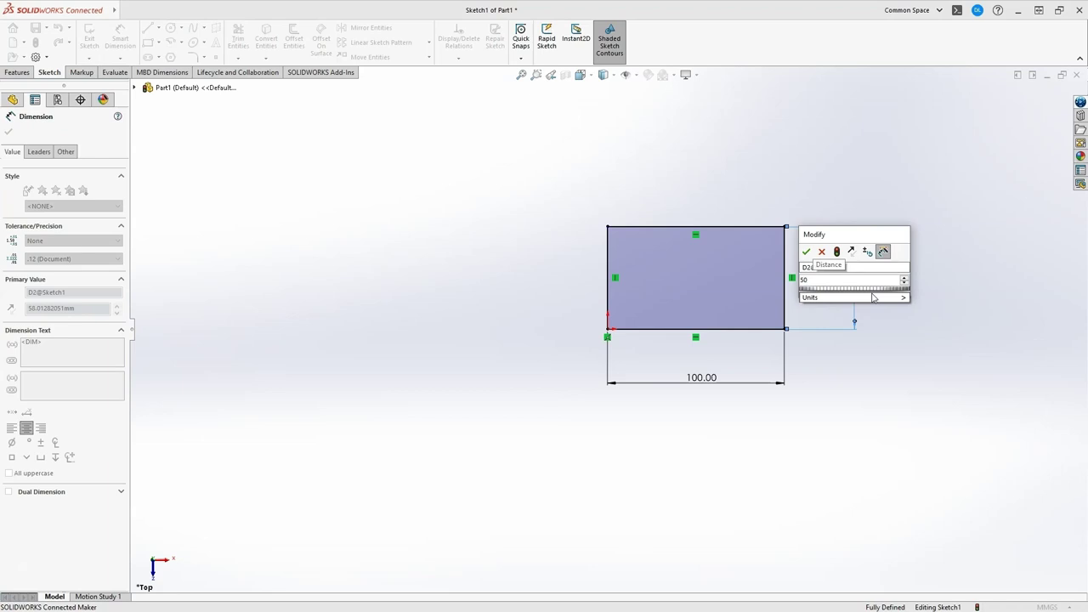
pyautogui.write('0')
pyautogui.press('Return')
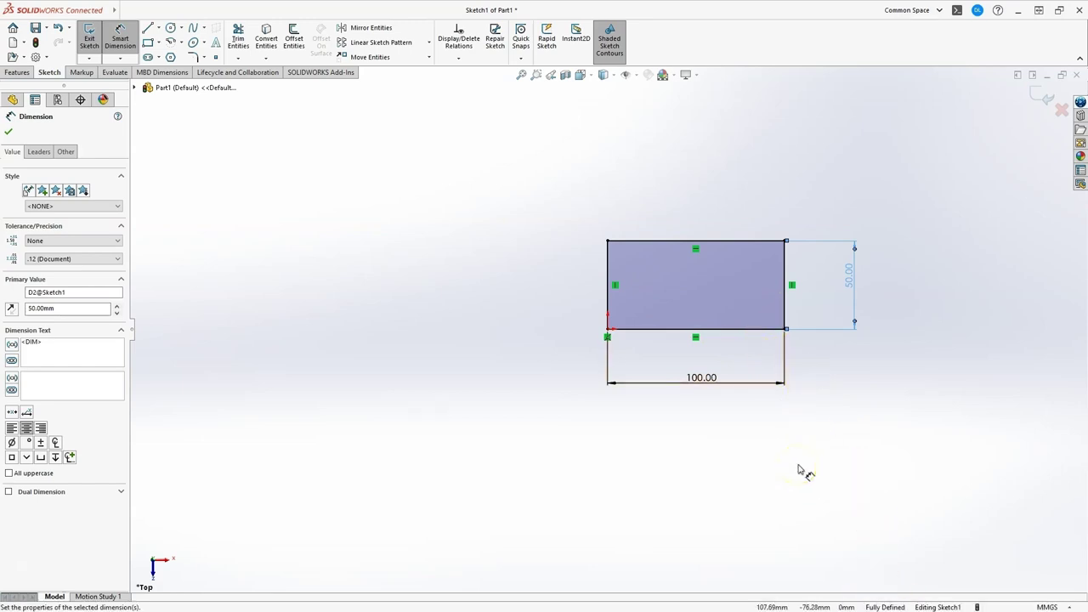
pyautogui.press('Escape')
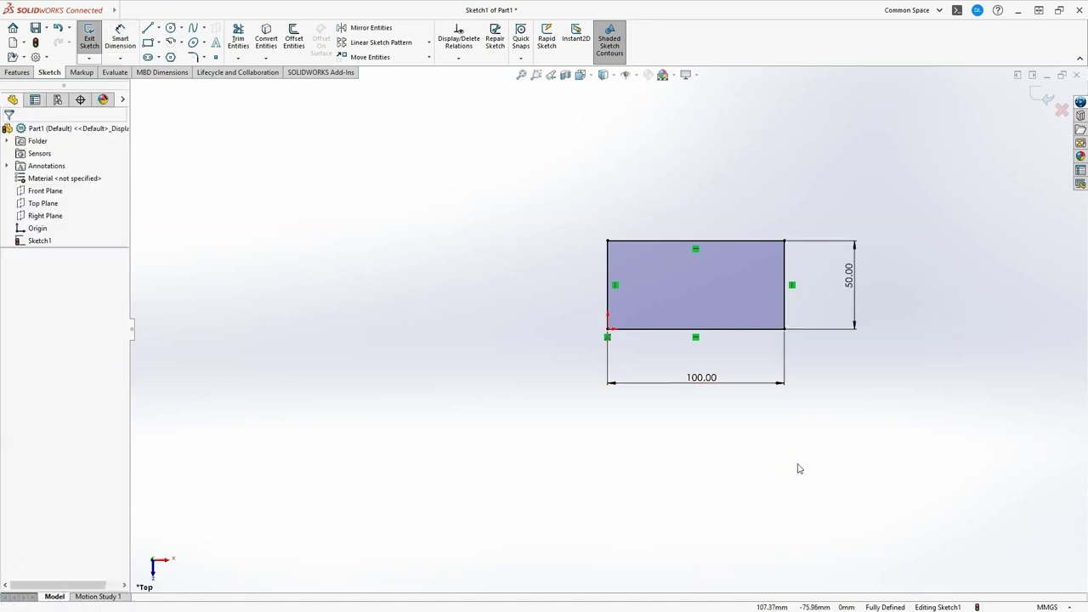
pyautogui.click(783, 242)
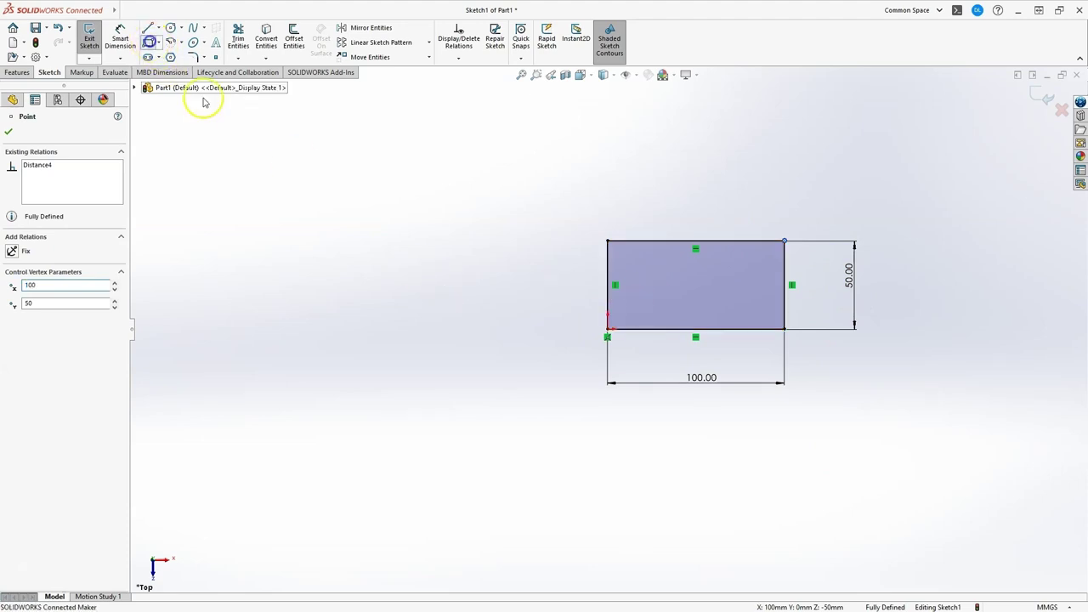
# Draw a small rectangle left of the plate and dimension it 50 × 40 mm
pyautogui.click(149, 42)
pyautogui.moveTo(360, 195)
pyautogui.mouseDown()
pyautogui.moveTo(471, 273)
pyautogui.moveTo(479, 259)
pyautogui.mouseUp()
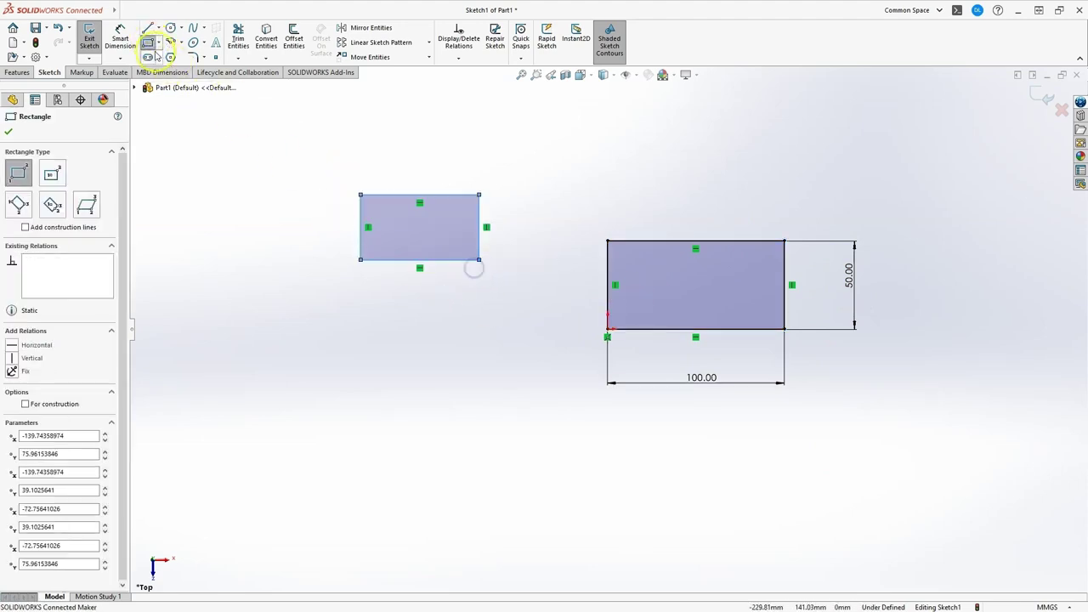
pyautogui.click(120, 38)
pyautogui.click(432, 194)
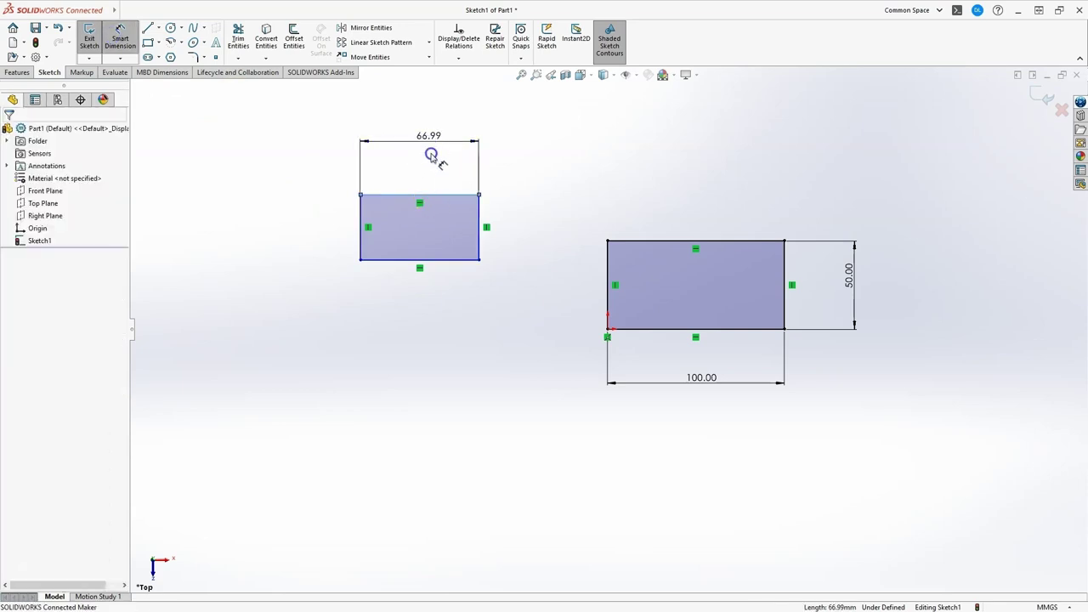
pyautogui.click(432, 155)
pyautogui.write('50')
pyautogui.press('Return')
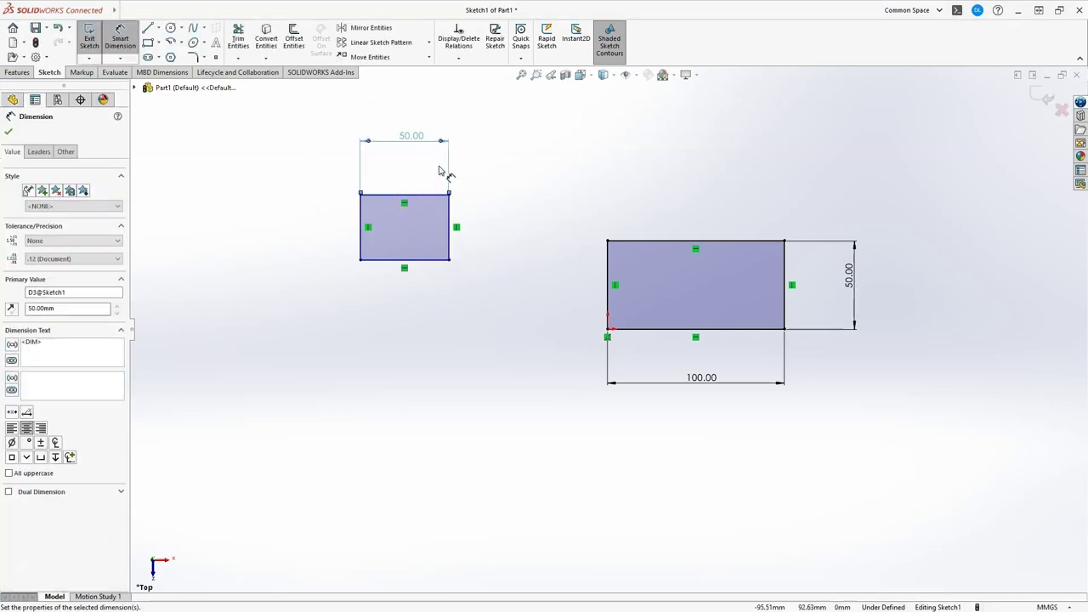
pyautogui.click(449, 226)
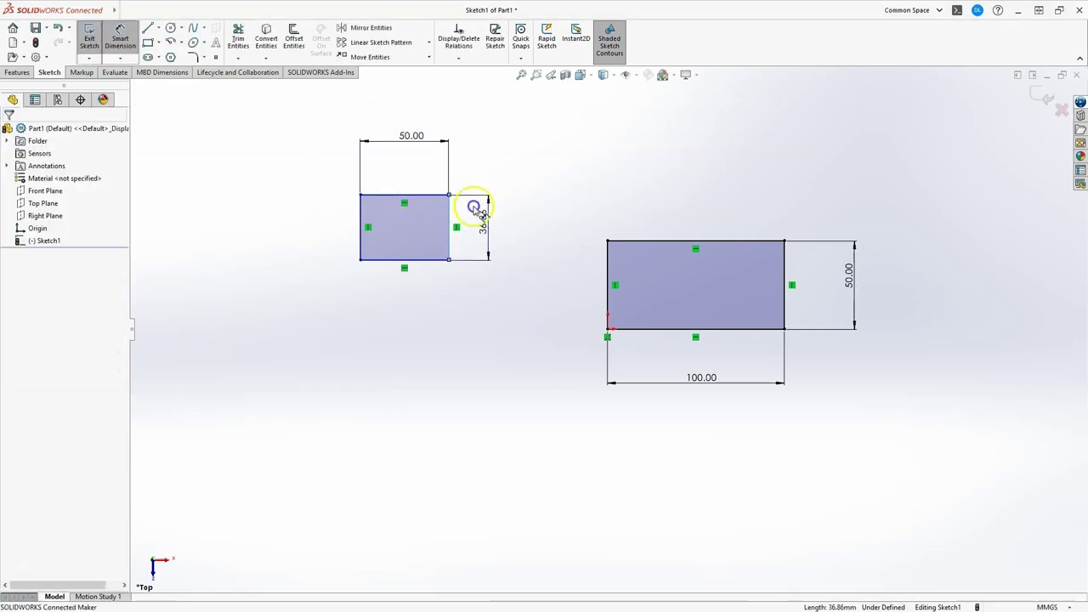
pyautogui.click(473, 209)
pyautogui.write('40')
pyautogui.press('Return')
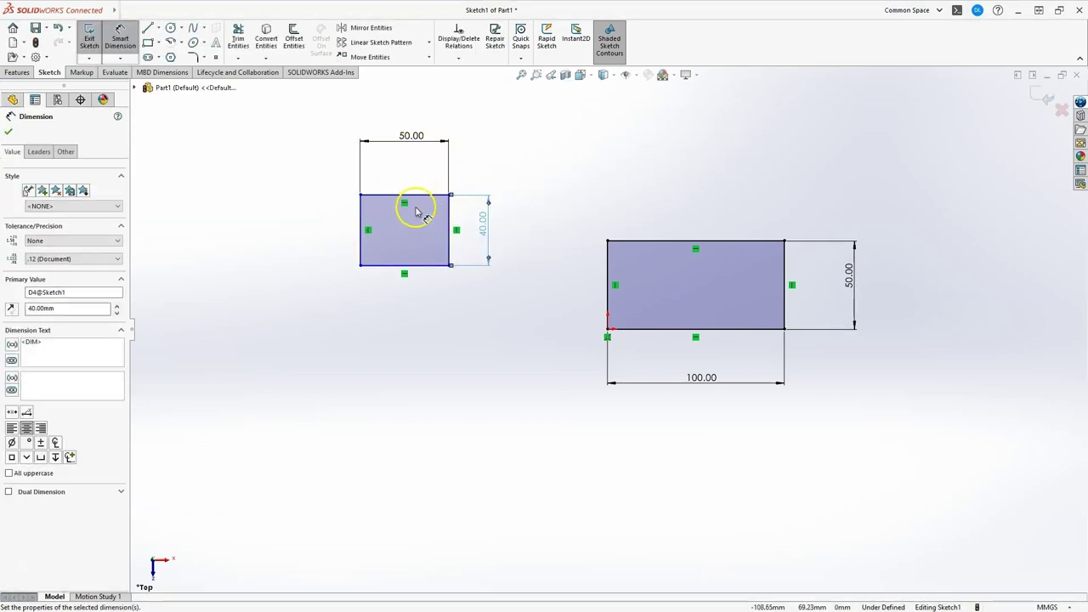
pyautogui.press('Escape')
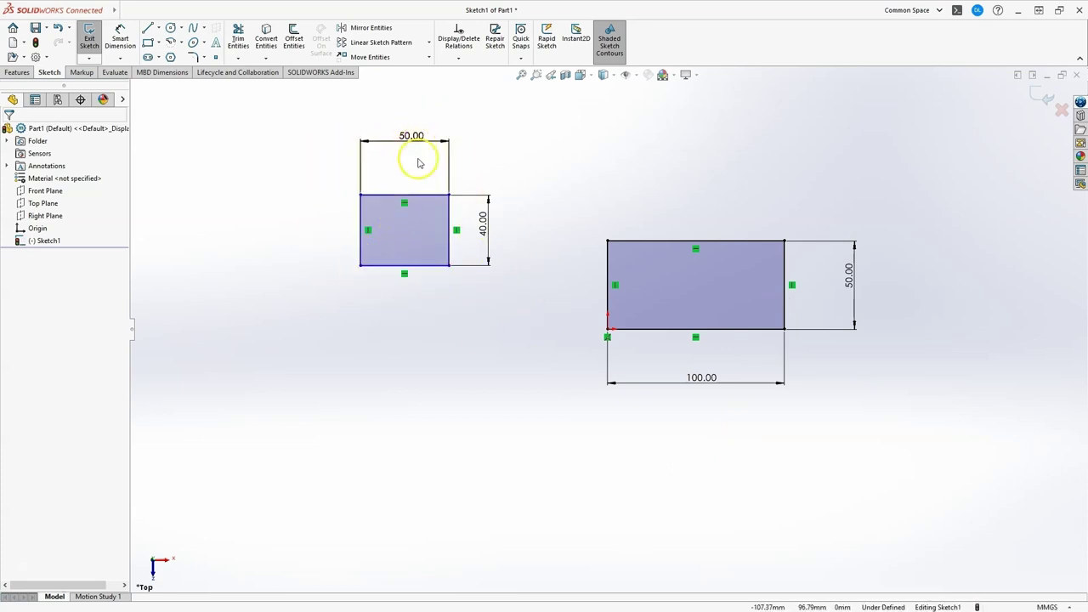
# Delete the small rectangle together with its dimensions
pyautogui.moveTo(467, 240); pyautogui.dragTo(415, 221)
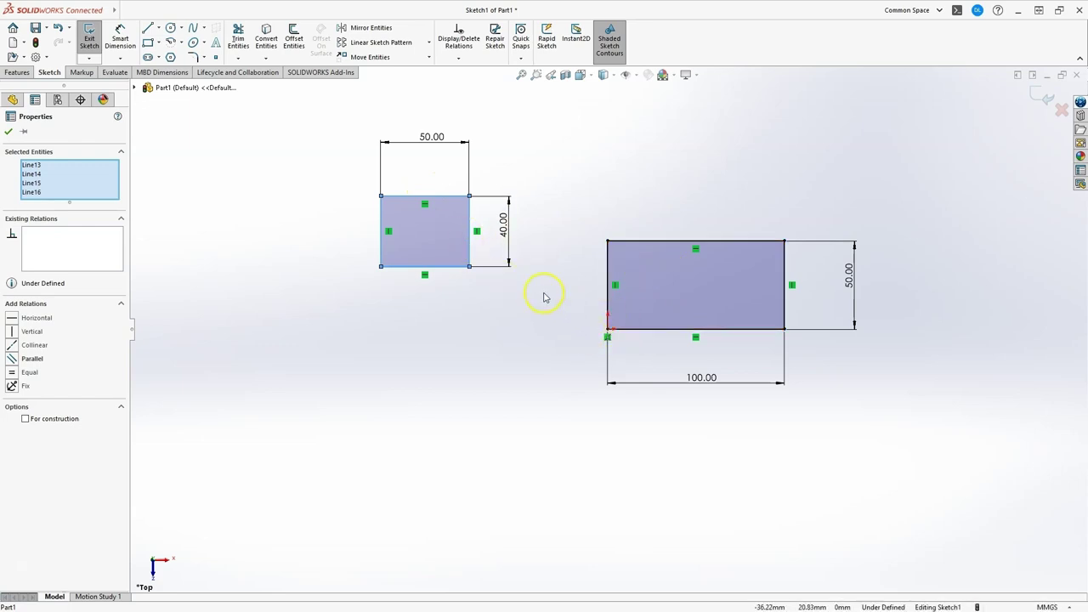
pyautogui.moveTo(328, 122); pyautogui.dragTo(538, 311)
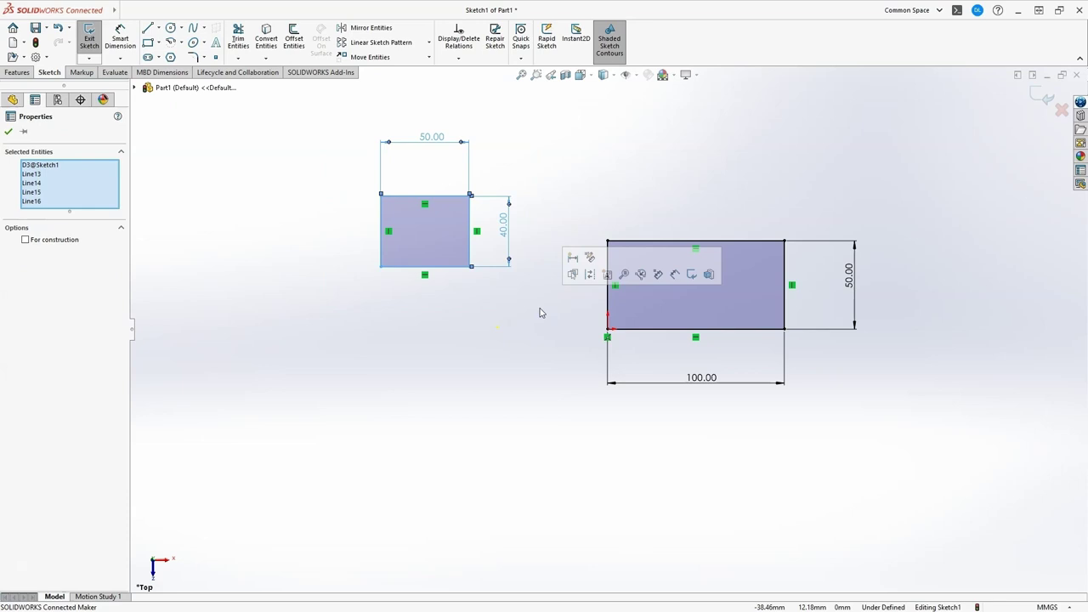
pyautogui.press('Delete')
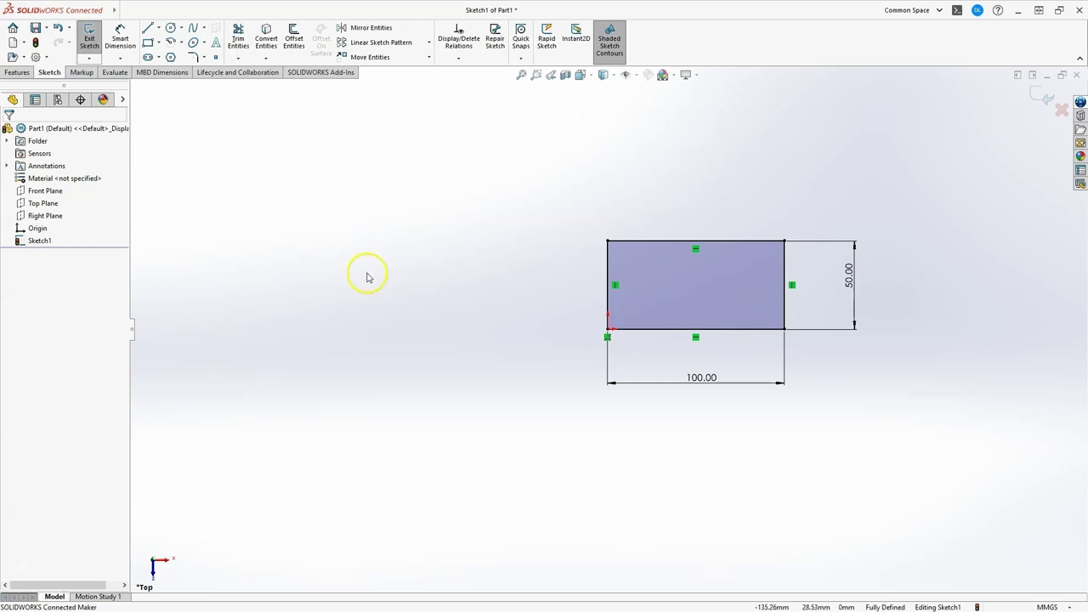
# Sketch two circles inside the rectangle, one in each half
pyautogui.click(171, 30)
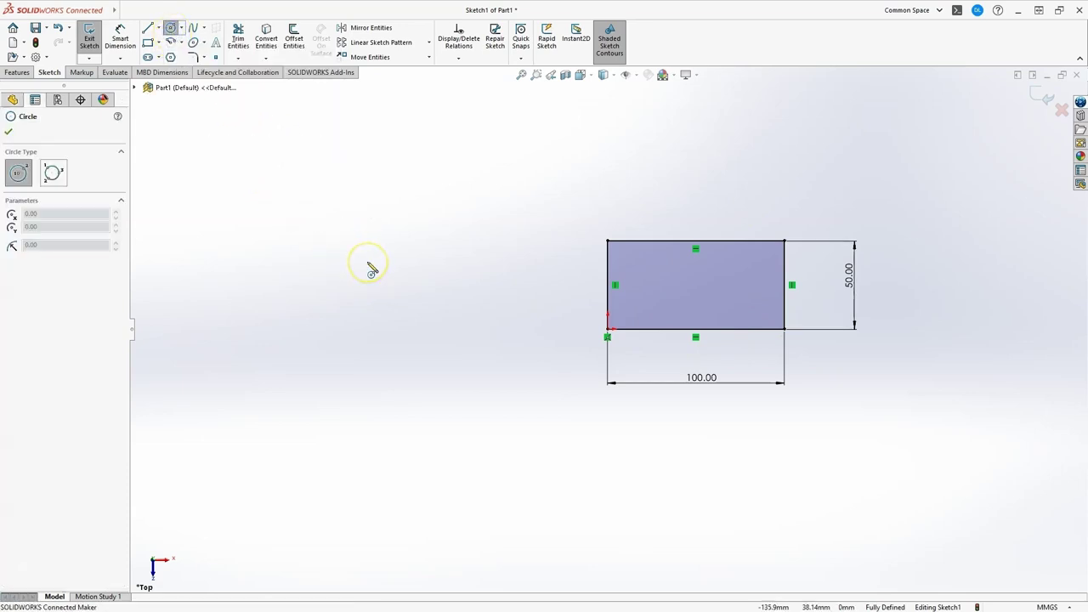
pyautogui.click(645, 286)
pyautogui.moveTo(649, 290); pyautogui.dragTo(666, 295)
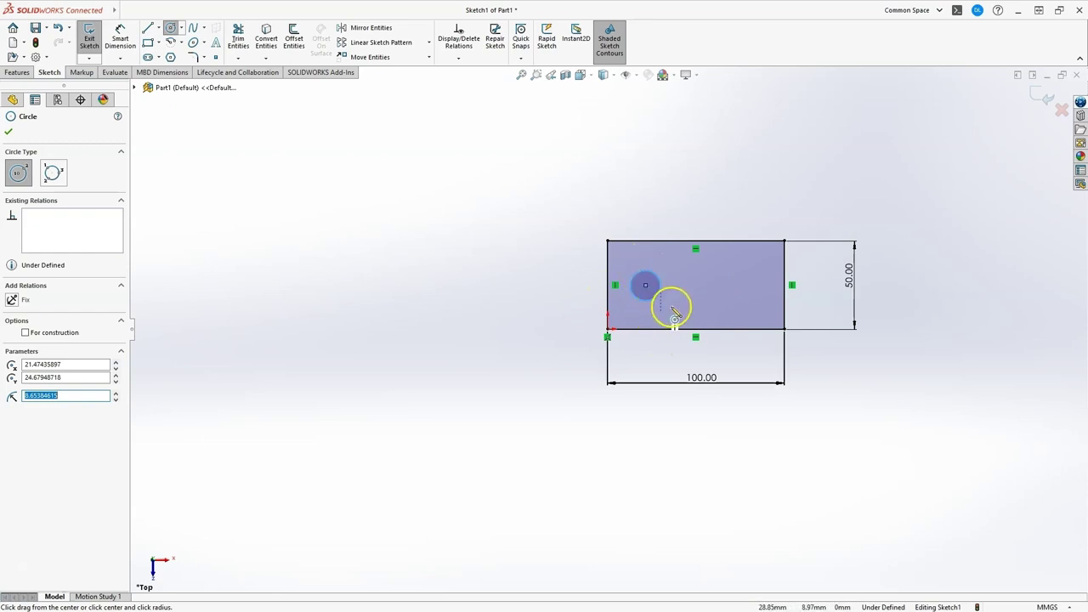
pyautogui.click(751, 286)
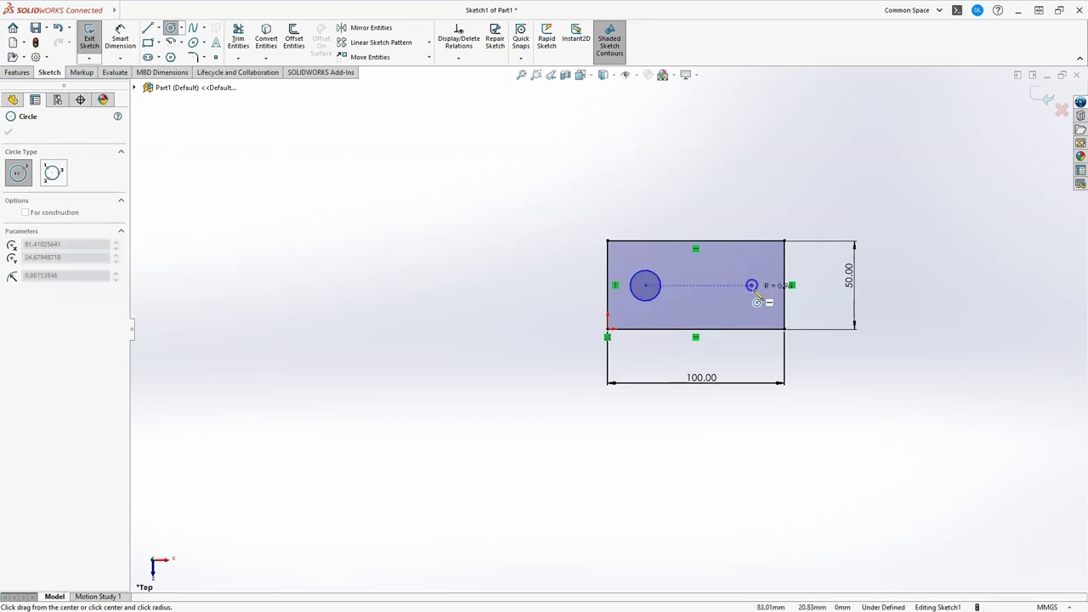
pyautogui.click(758, 300)
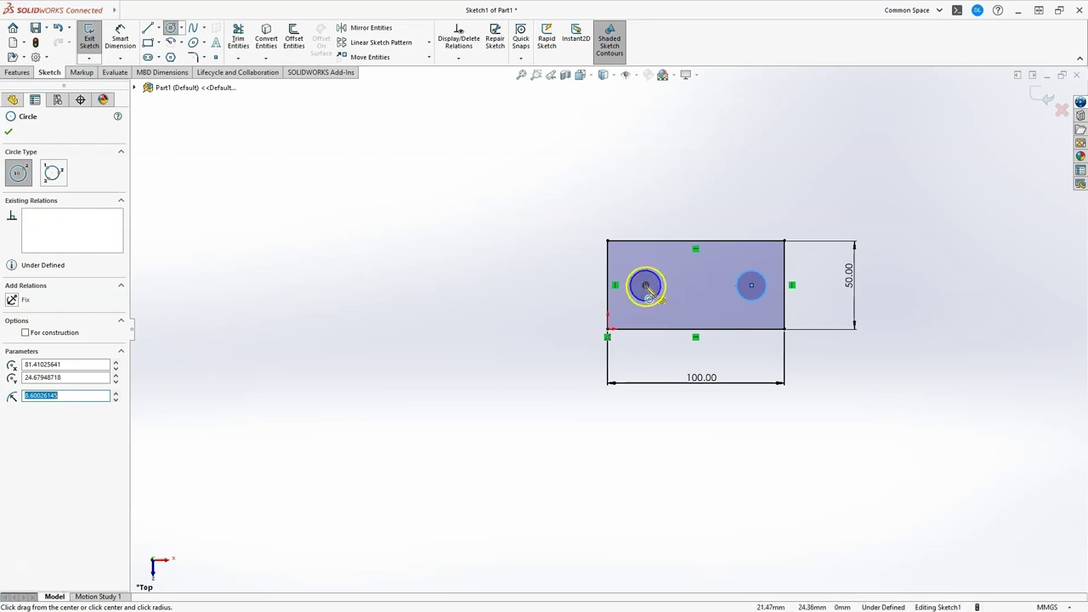
pyautogui.press('Escape')
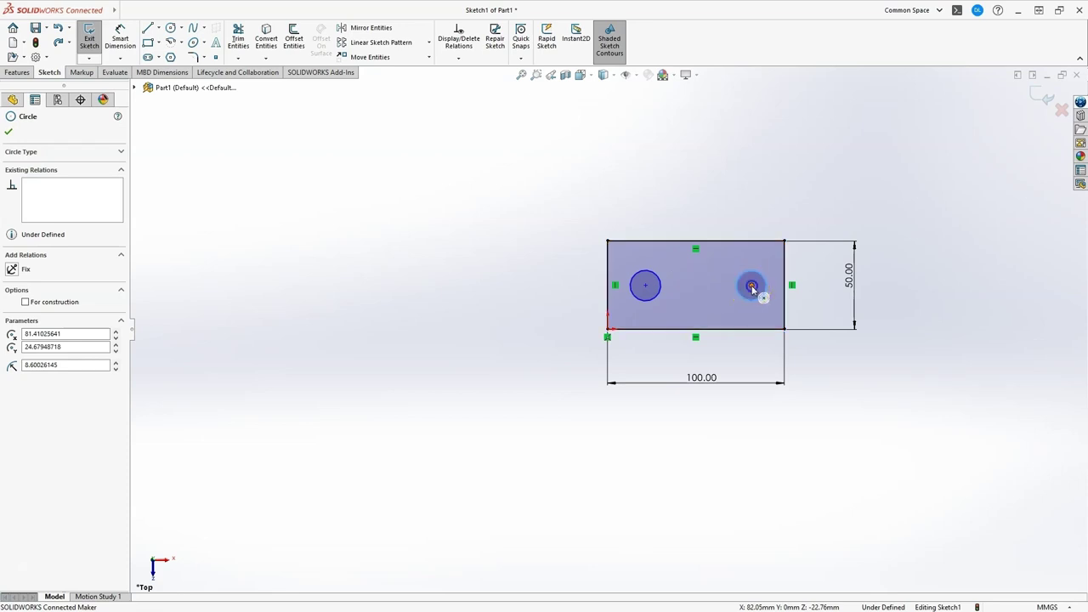
# Drag the right circle until its centre is level with the left circle's
pyautogui.moveTo(751, 288); pyautogui.dragTo(749, 308)
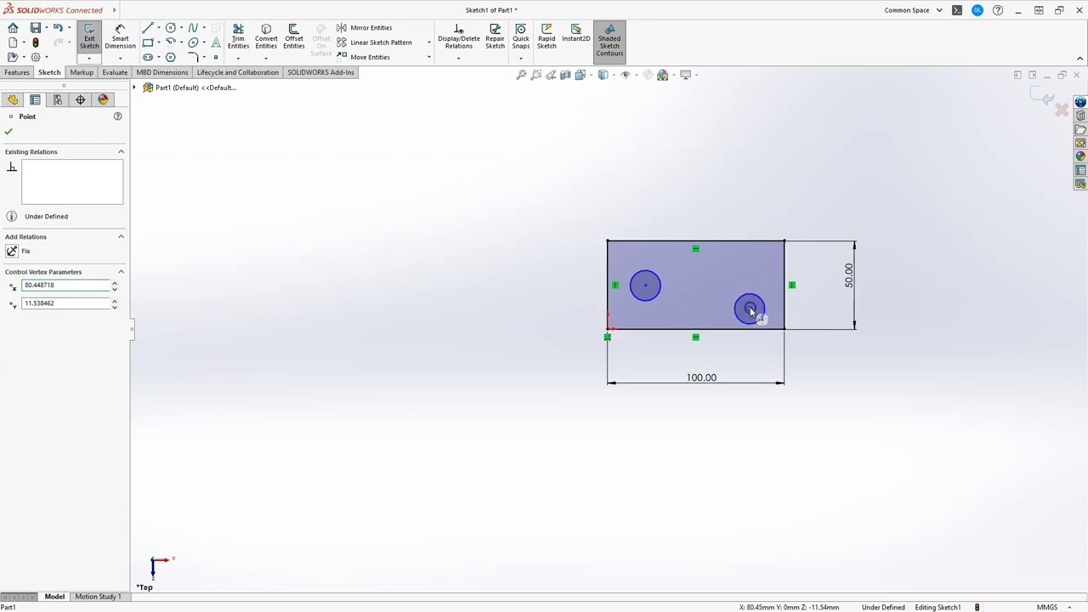
pyautogui.moveTo(750, 309); pyautogui.dragTo(711, 284)
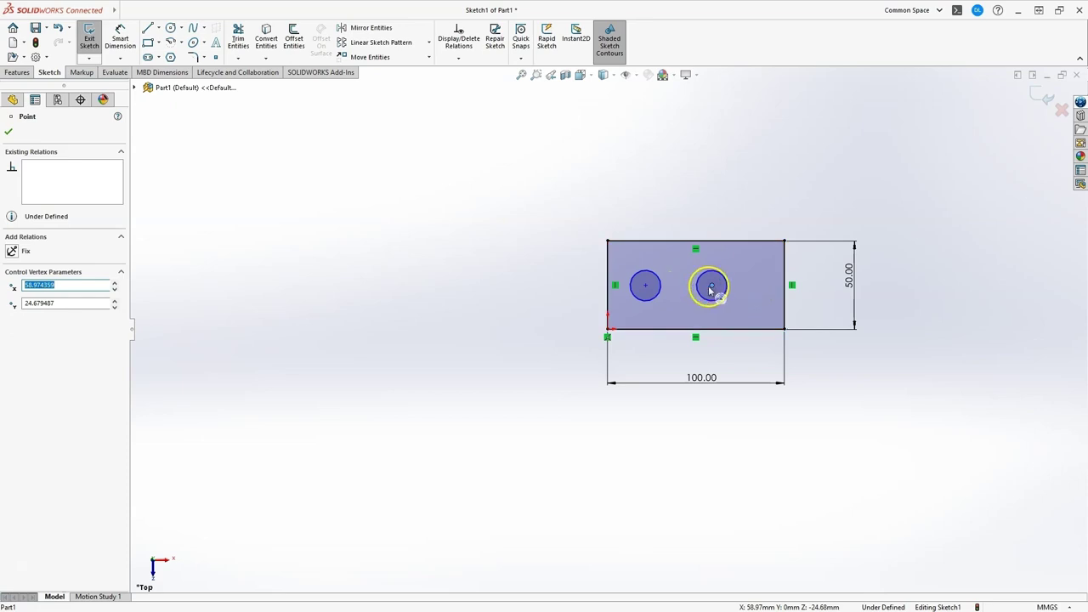
pyautogui.moveTo(716, 293); pyautogui.dragTo(744, 286)
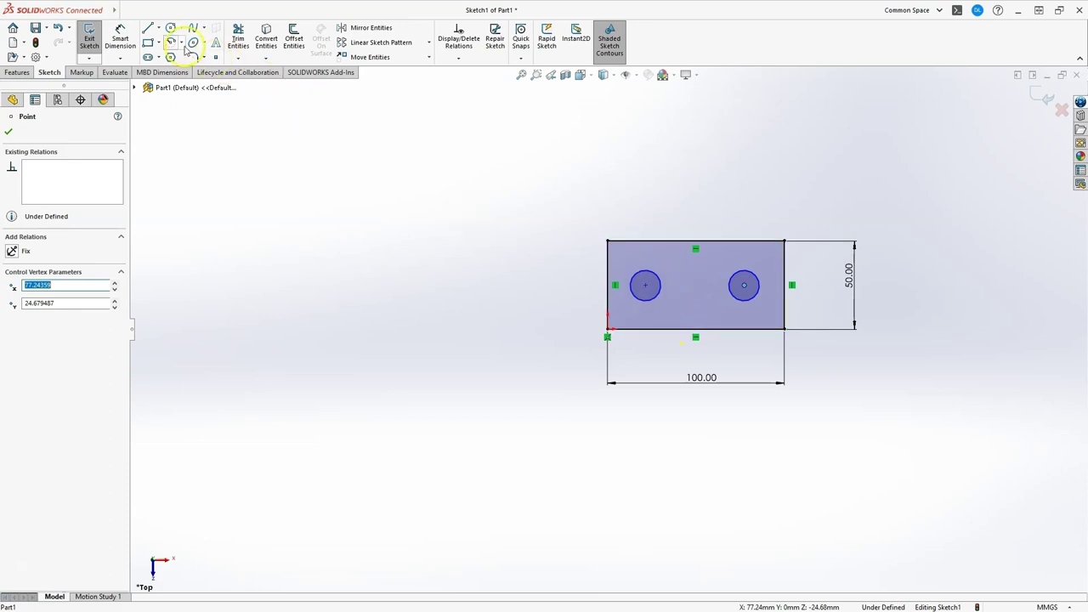
pyautogui.click(159, 29)
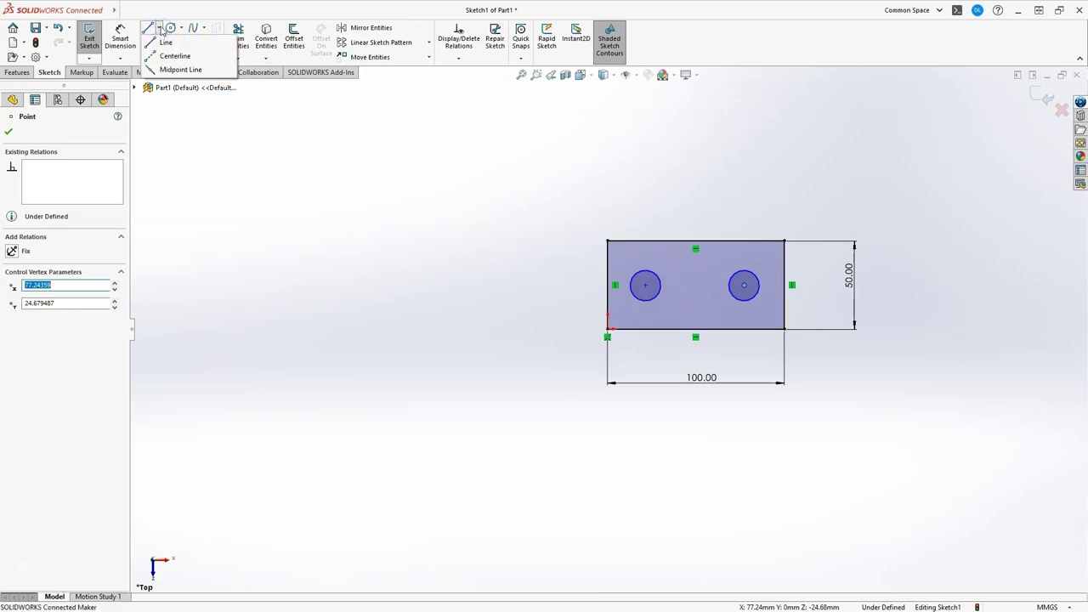
# Draw a vertical centerline from the top edge midpoint to the bottom edge midpoint
pyautogui.click(175, 56)
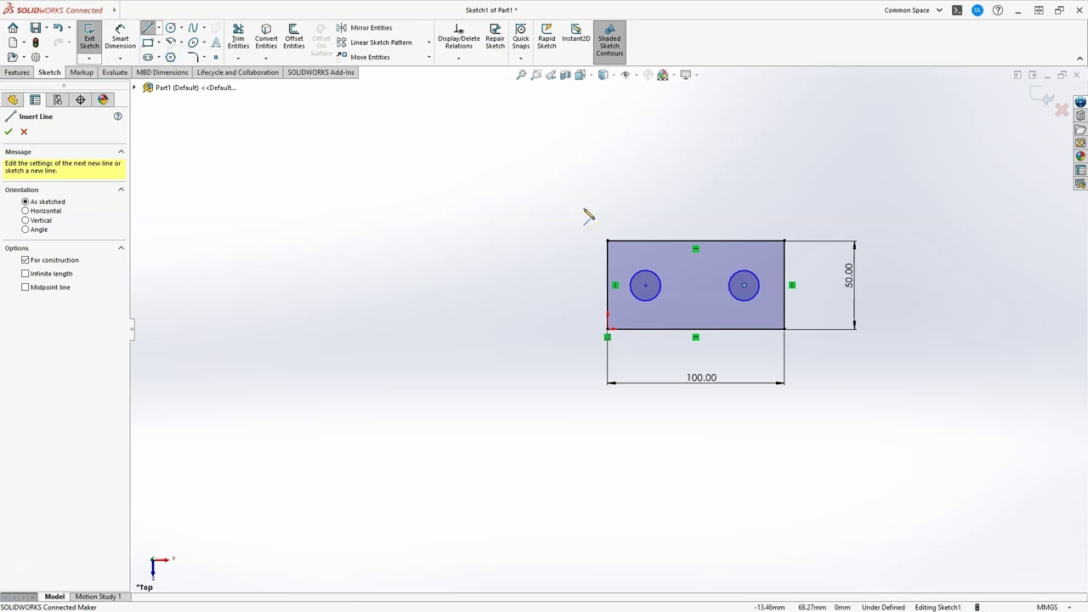
pyautogui.click(695, 242)
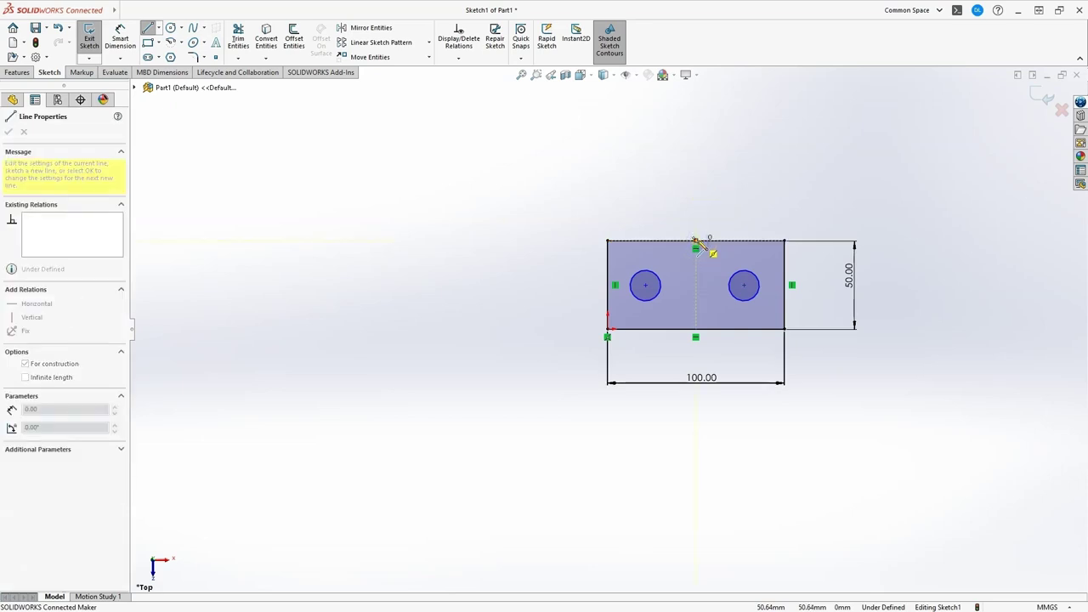
pyautogui.moveTo(696, 241); pyautogui.dragTo(696, 329)
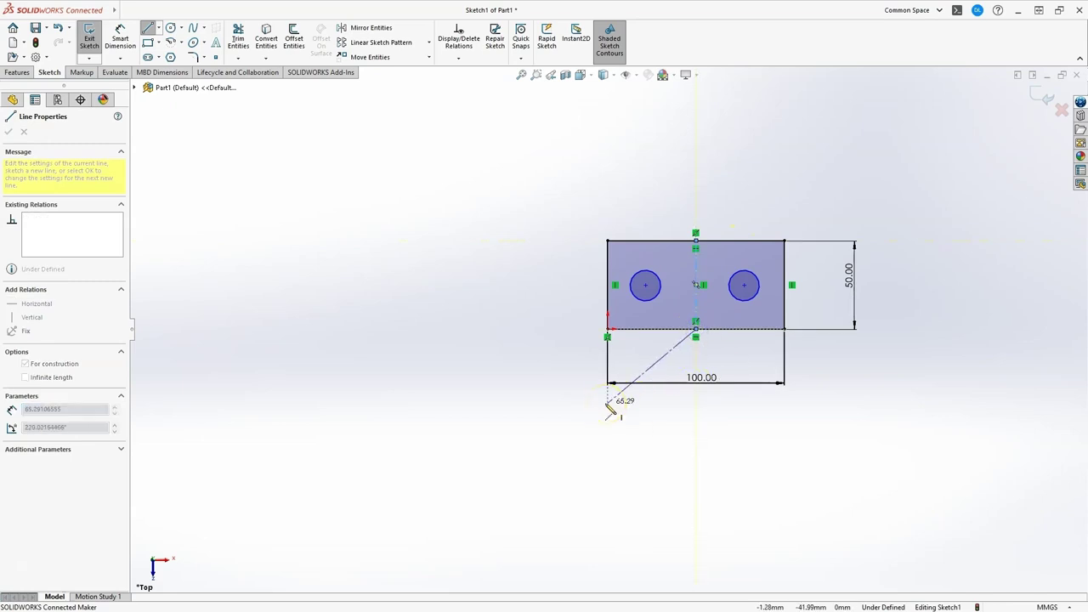
pyautogui.press('Escape')
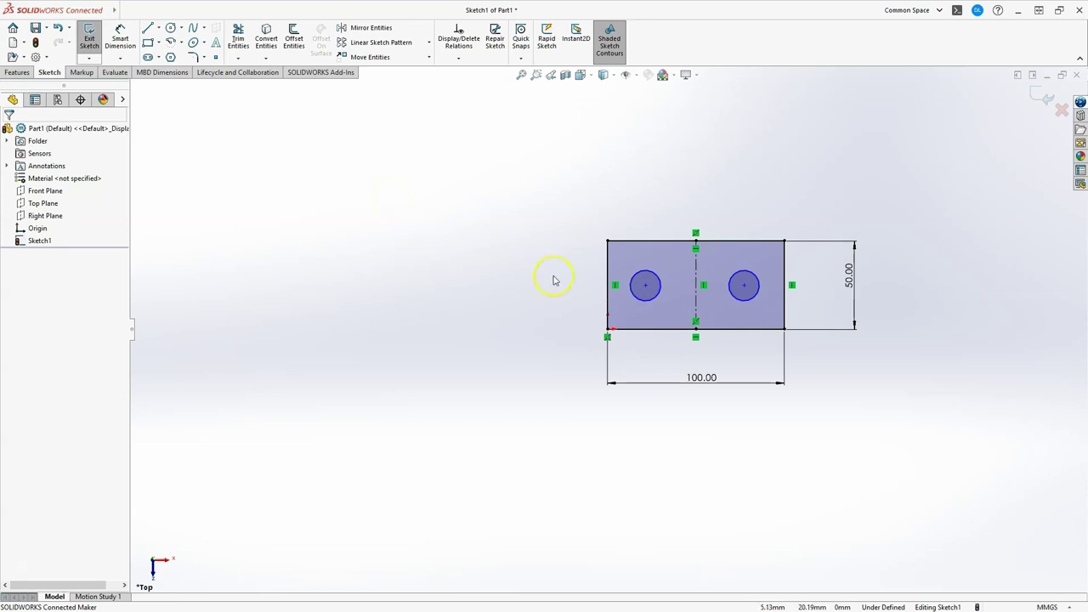
# Add a Symmetric relation between both circle centres about the vertical centerline
pyautogui.click(646, 289)
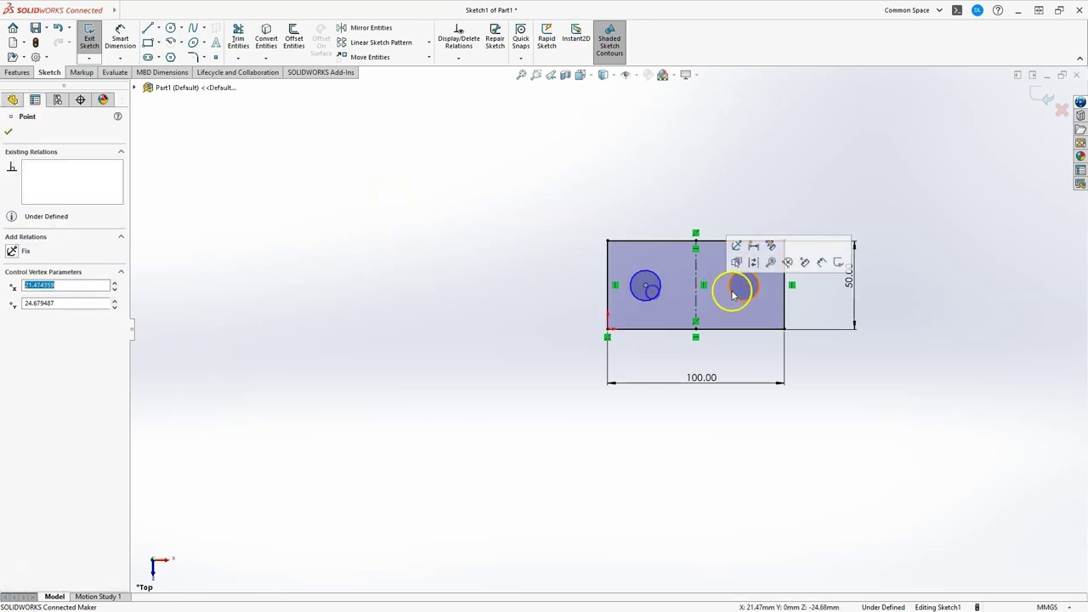
pyautogui.keyDown('ctrl'); pyautogui.click(743, 286); pyautogui.keyUp('ctrl')
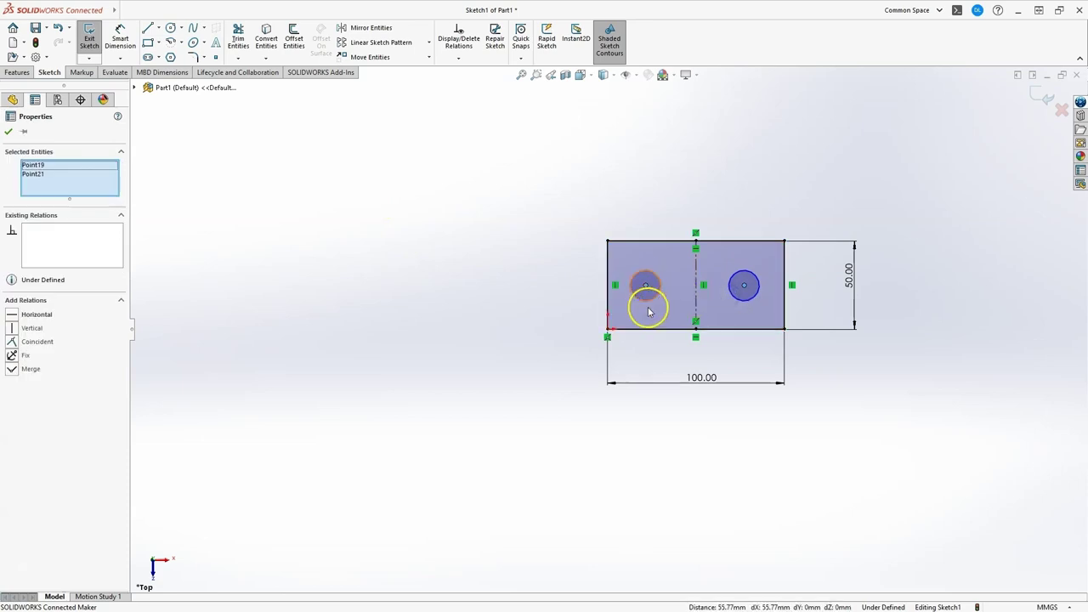
pyautogui.keyDown('ctrl'); pyautogui.click(696, 274); pyautogui.keyUp('ctrl')
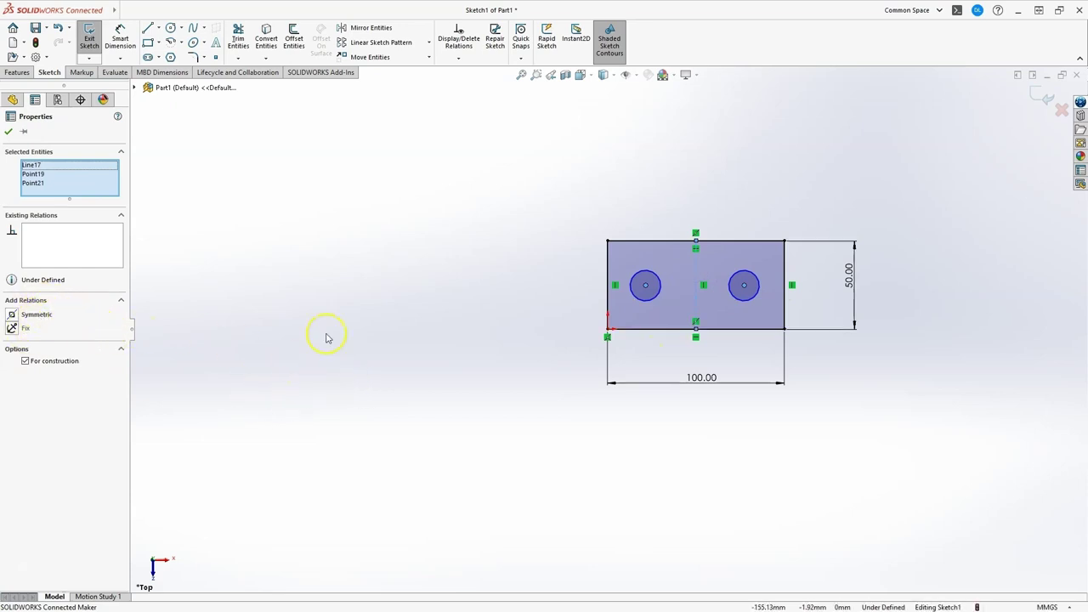
pyautogui.click(12, 315)
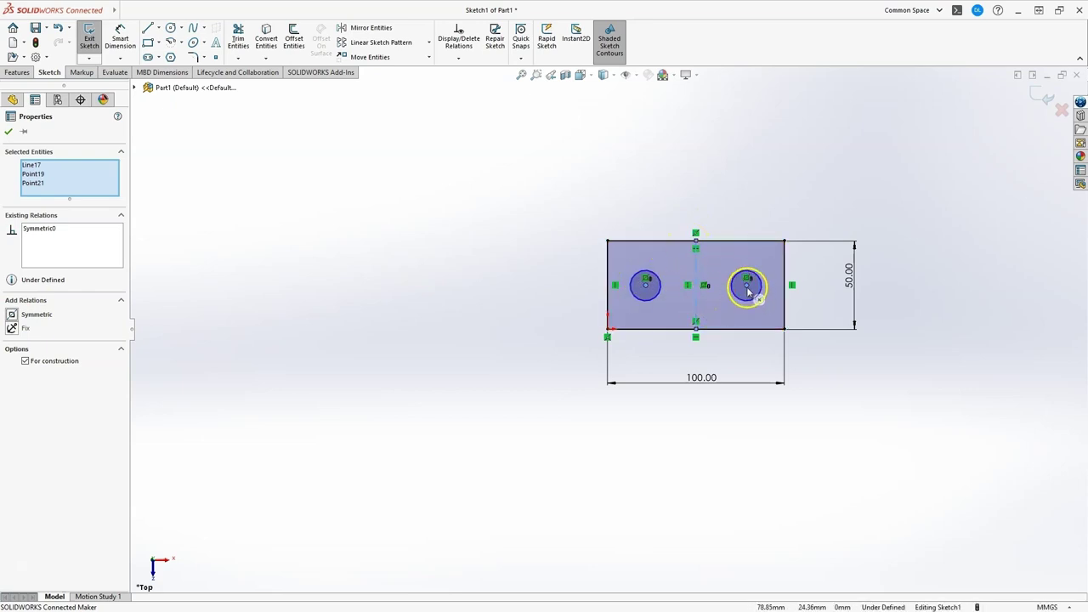
pyautogui.moveTo(747, 282)
pyautogui.mouseDown()
pyautogui.moveTo(758, 282)
pyautogui.moveTo(720, 287)
pyautogui.moveTo(761, 269)
pyautogui.moveTo(743, 292)
pyautogui.moveTo(753, 291)
pyautogui.moveTo(724, 281)
pyautogui.moveTo(751, 286)
pyautogui.mouseUp()
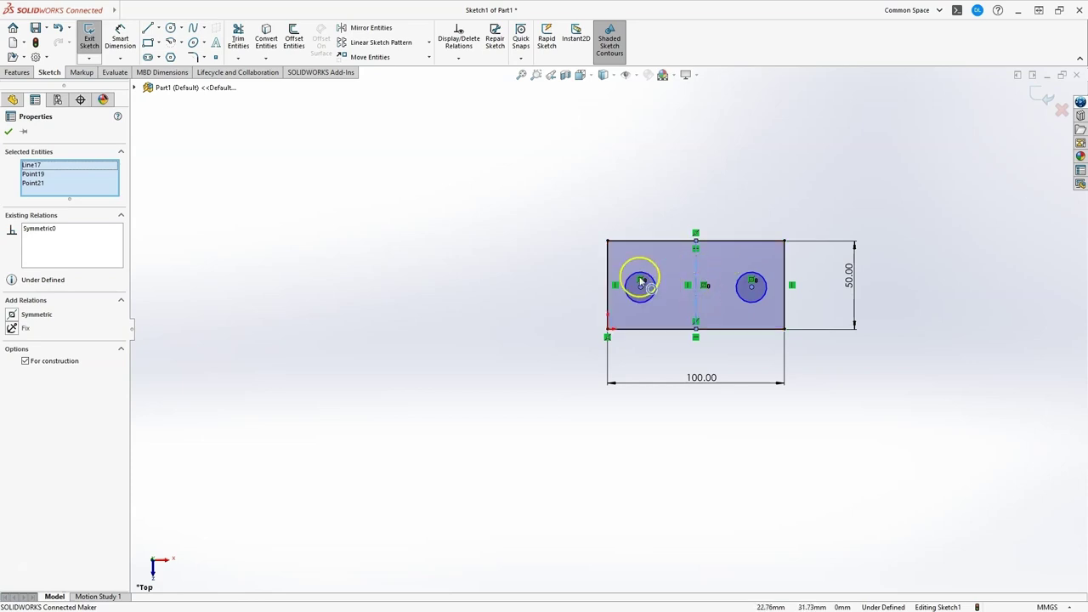
pyautogui.click(526, 242)
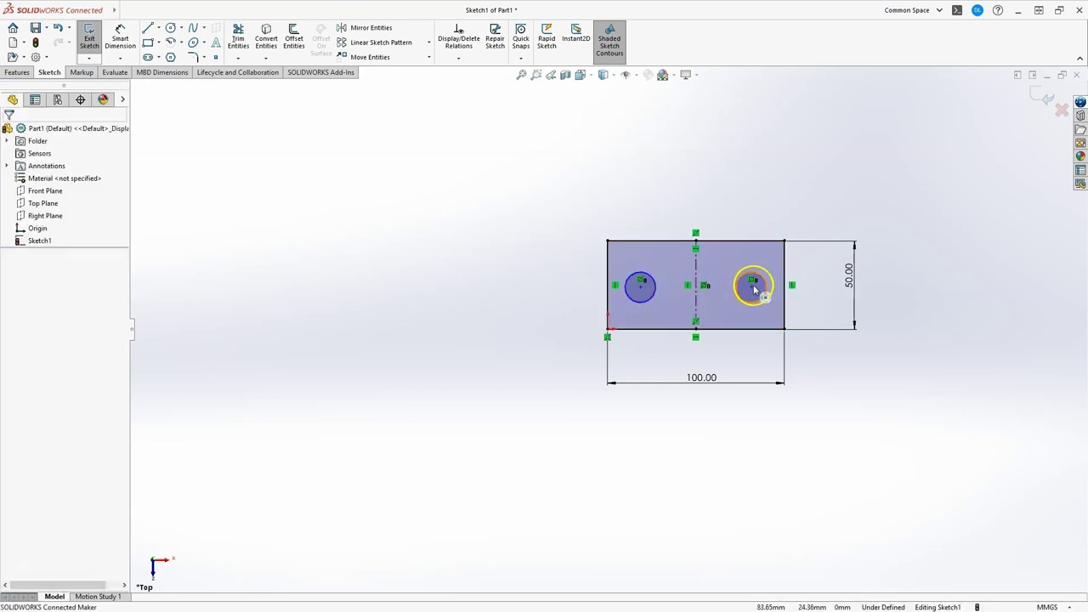
# Dimension the distance between the two circle centres as 60 mm
pyautogui.click(120, 38)
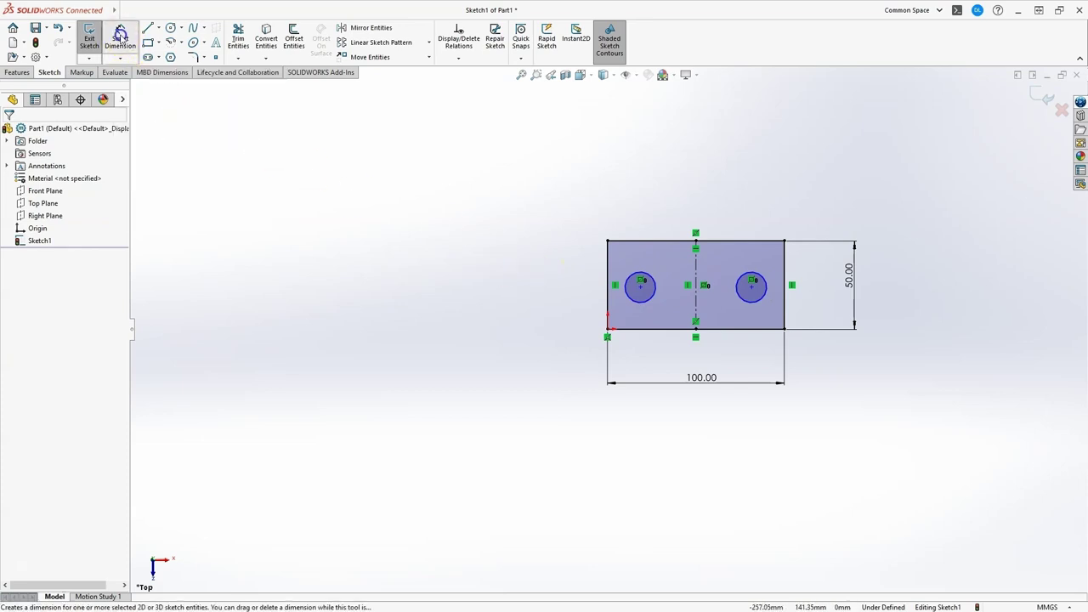
pyautogui.click(643, 291)
pyautogui.click(751, 286)
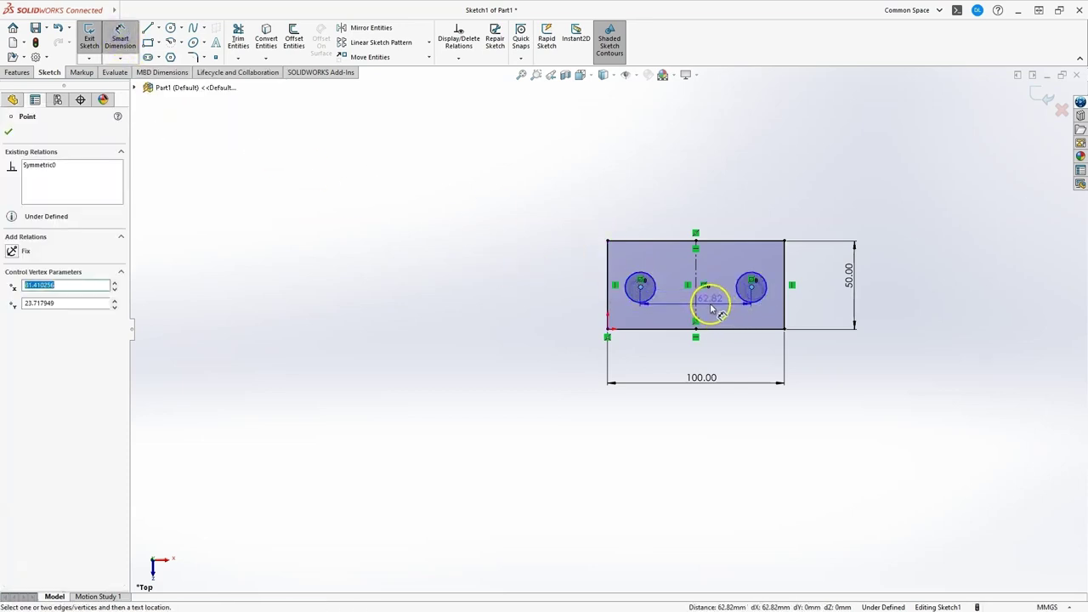
pyautogui.click(700, 361)
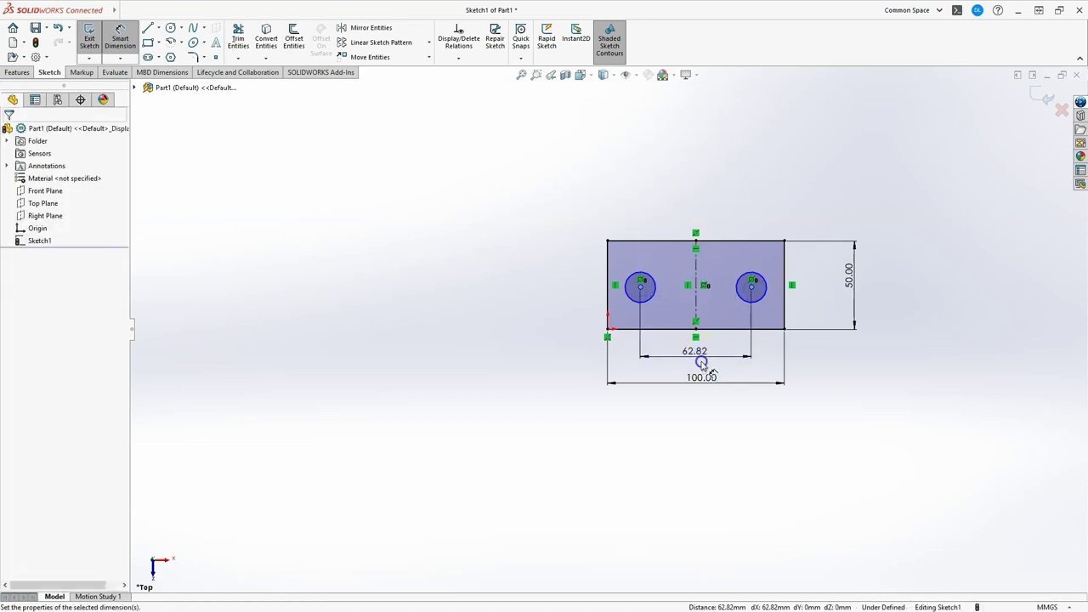
pyautogui.write('60')
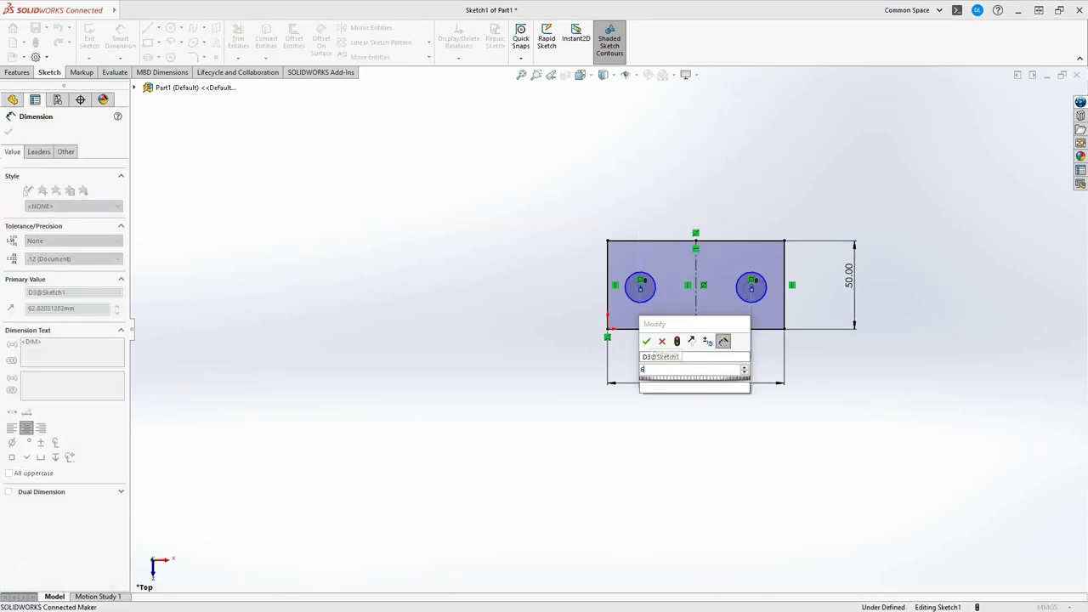
pyautogui.press('Return')
pyautogui.click(583, 315)
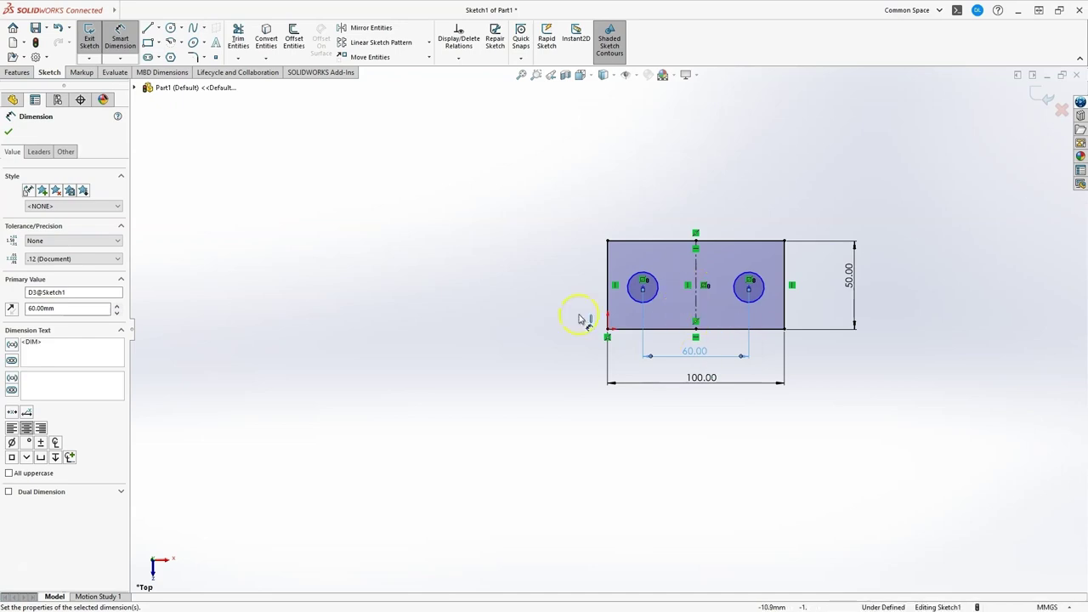
pyautogui.click(625, 279)
pyautogui.click(677, 322)
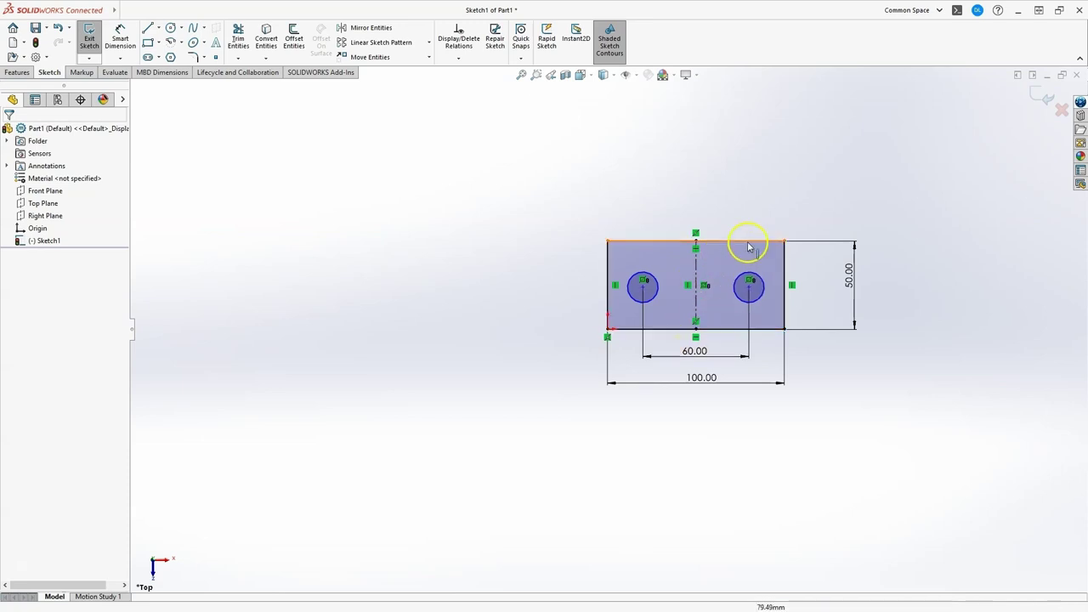
pyautogui.moveTo(747, 287)
pyautogui.mouseDown()
pyautogui.moveTo(759, 308)
pyautogui.moveTo(744, 301)
pyautogui.moveTo(746, 229)
pyautogui.moveTo(746, 307)
pyautogui.moveTo(748, 255)
pyautogui.moveTo(748, 283)
pyautogui.mouseUp()
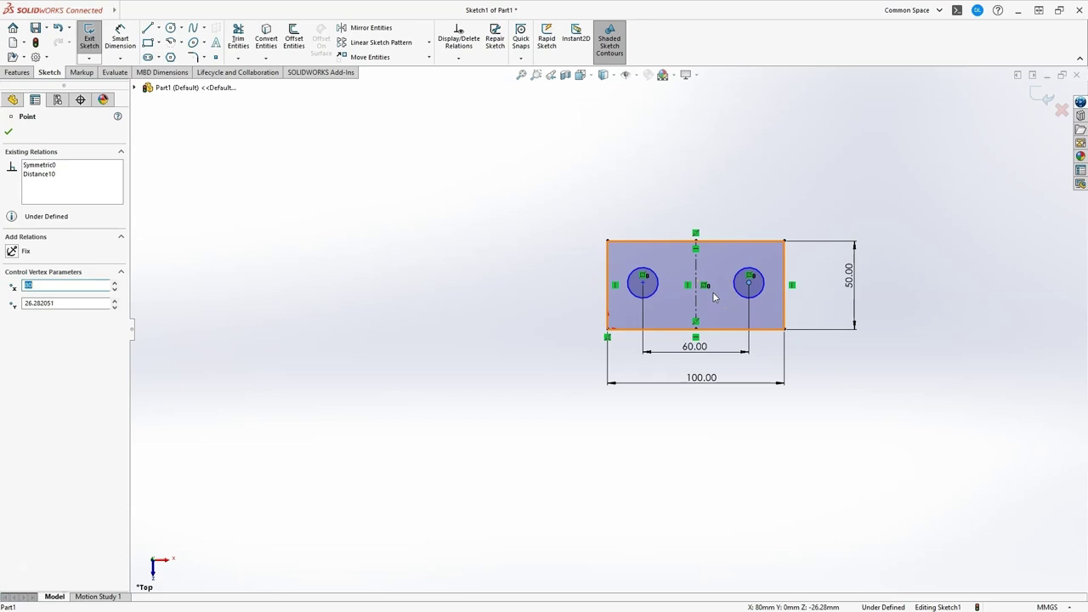
# Draw a horizontal centerline between the rectangle's left and right edge midpoints
pyautogui.click(158, 32)
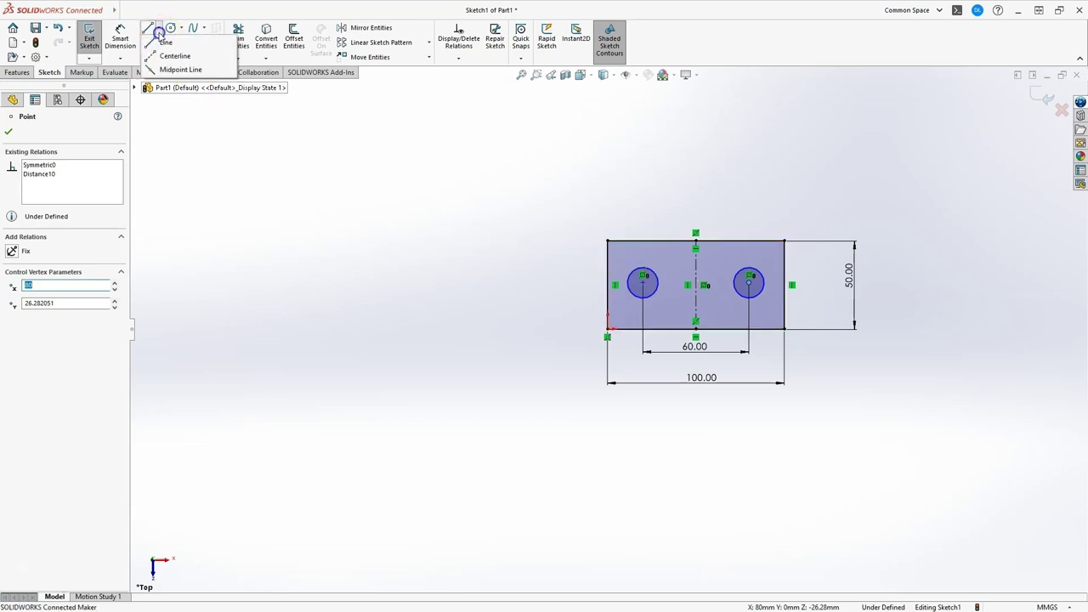
pyautogui.click(174, 55)
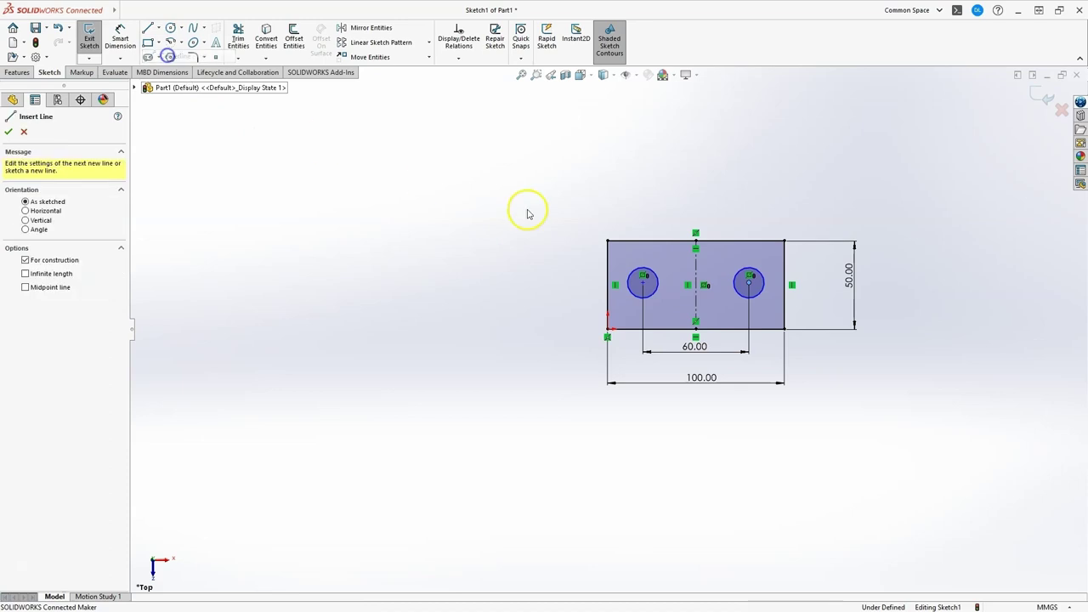
pyautogui.click(610, 285)
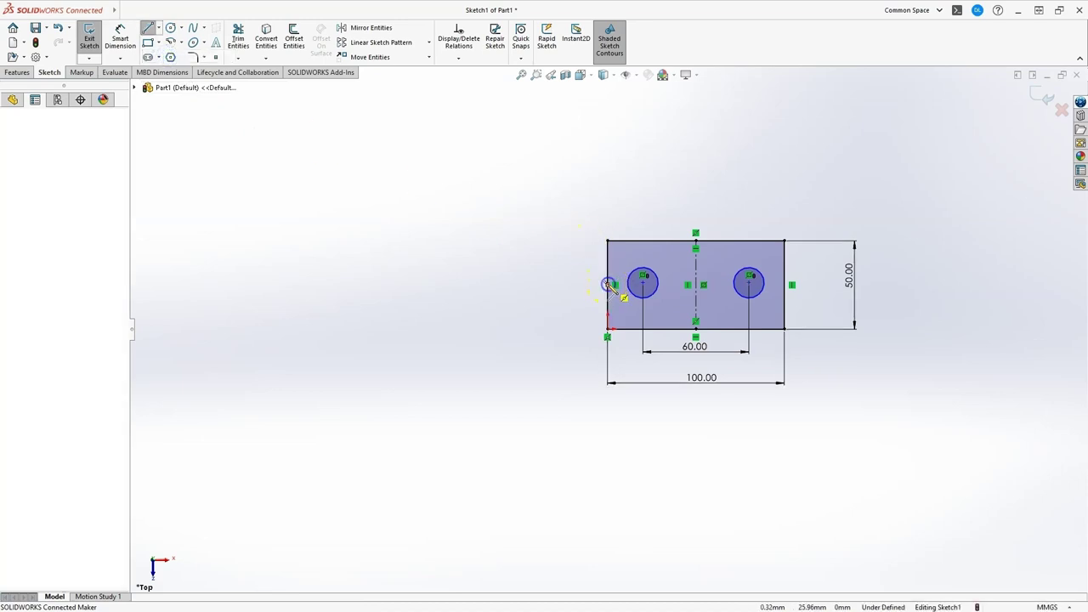
pyautogui.click(784, 285)
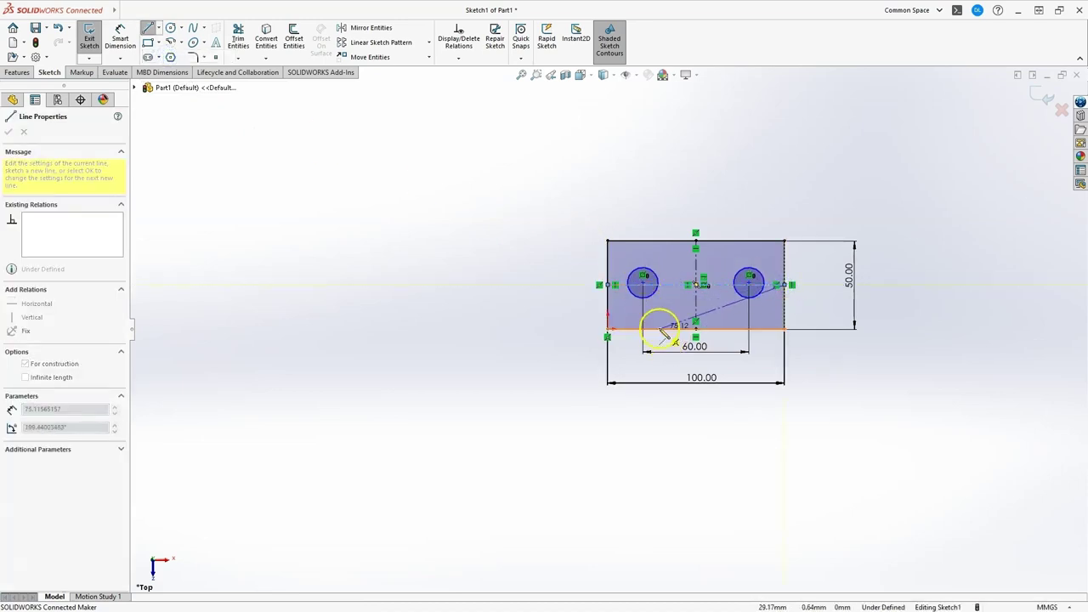
pyautogui.press('Escape')
# Make the right circle's centre coincident with the centerline and drag the circles toward it
pyautogui.scroll(3, 556, 301)
pyautogui.click(571, 411)
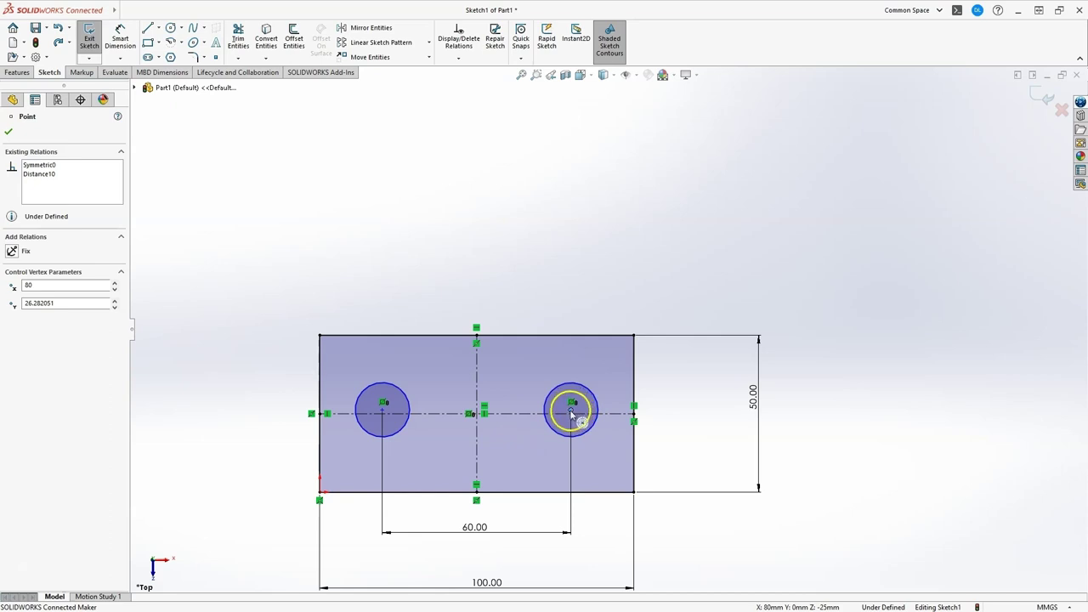
pyautogui.keyDown('ctrl'); pyautogui.click(534, 414); pyautogui.keyUp('ctrl')
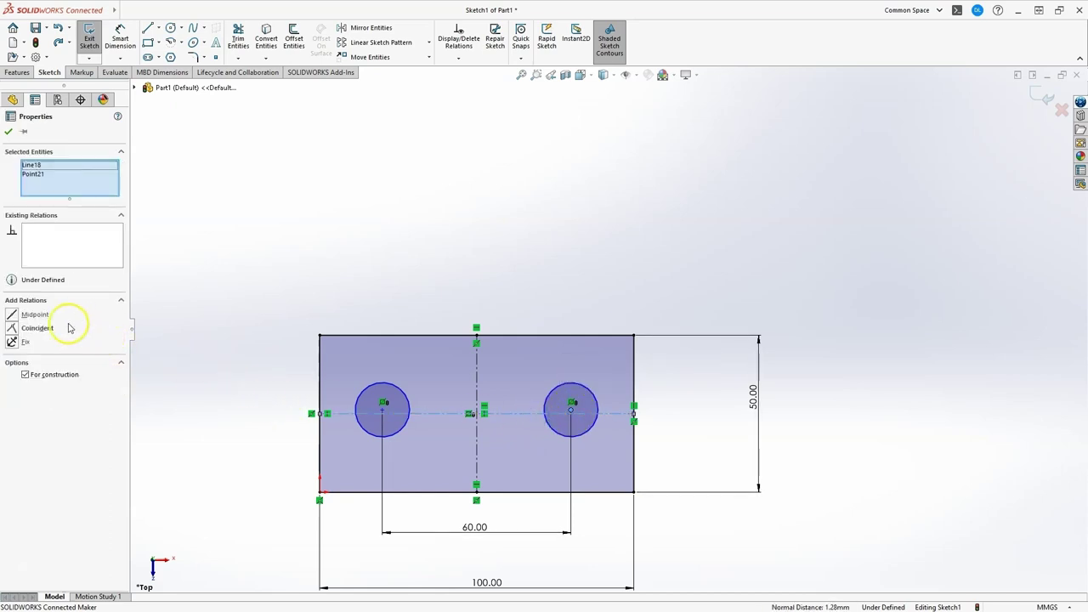
pyautogui.click(12, 328)
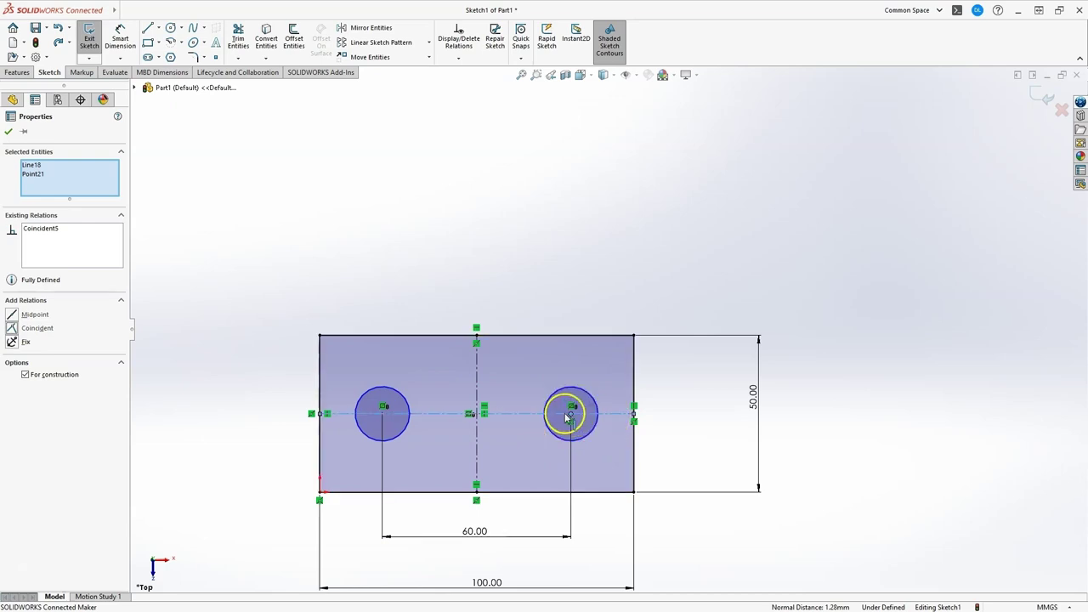
pyautogui.press('Escape')
pyautogui.press('f')
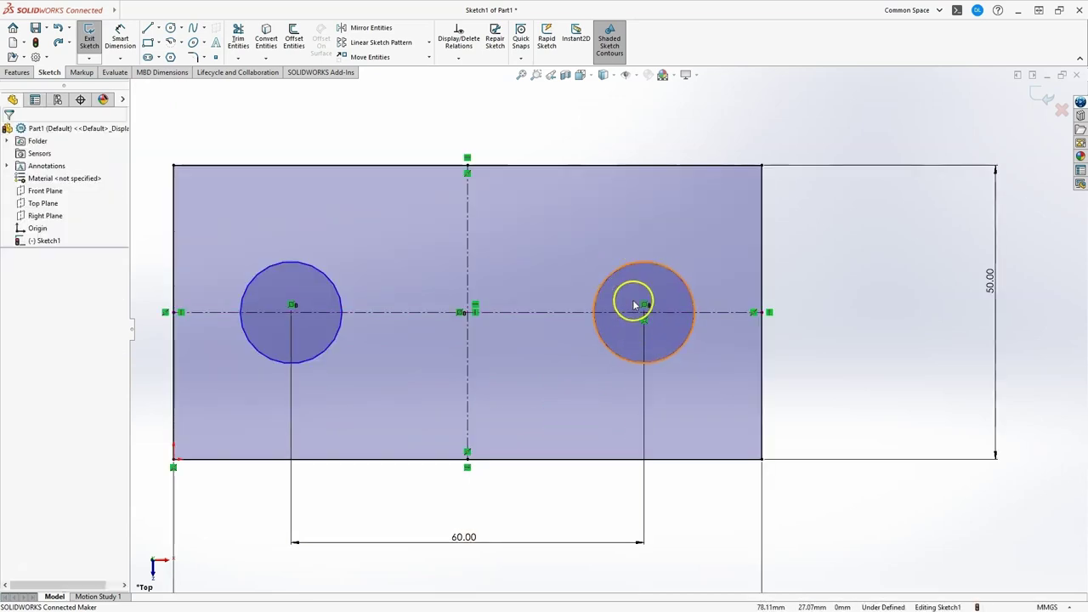
pyautogui.moveTo(620, 294); pyautogui.dragTo(638, 291)
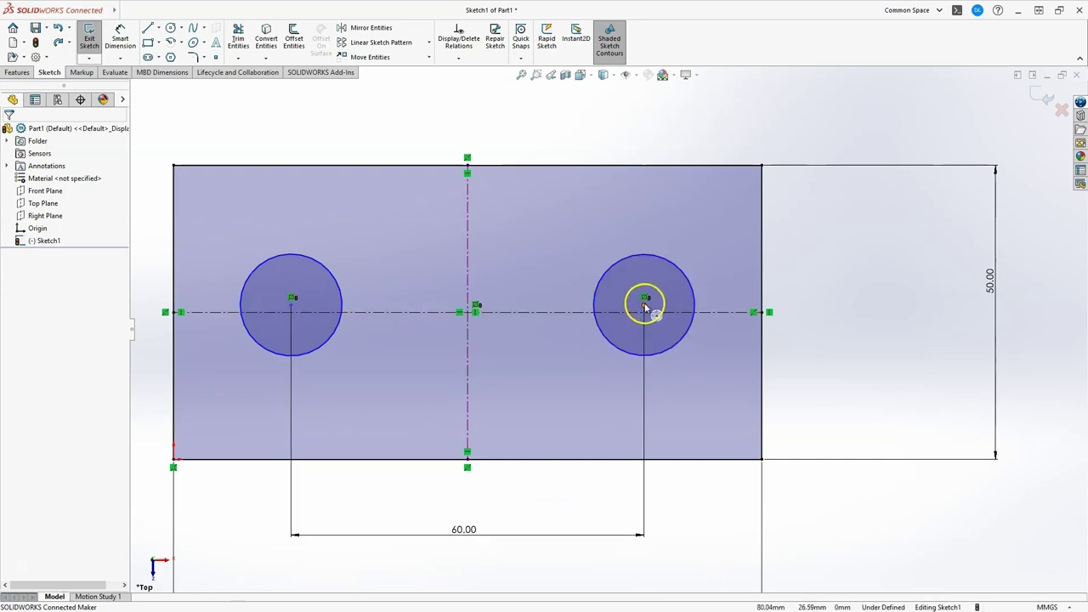
pyautogui.moveTo(645, 307)
pyautogui.mouseDown()
pyautogui.moveTo(636, 246)
pyautogui.moveTo(632, 315)
pyautogui.moveTo(627, 302)
pyautogui.moveTo(644, 315)
pyautogui.mouseUp()
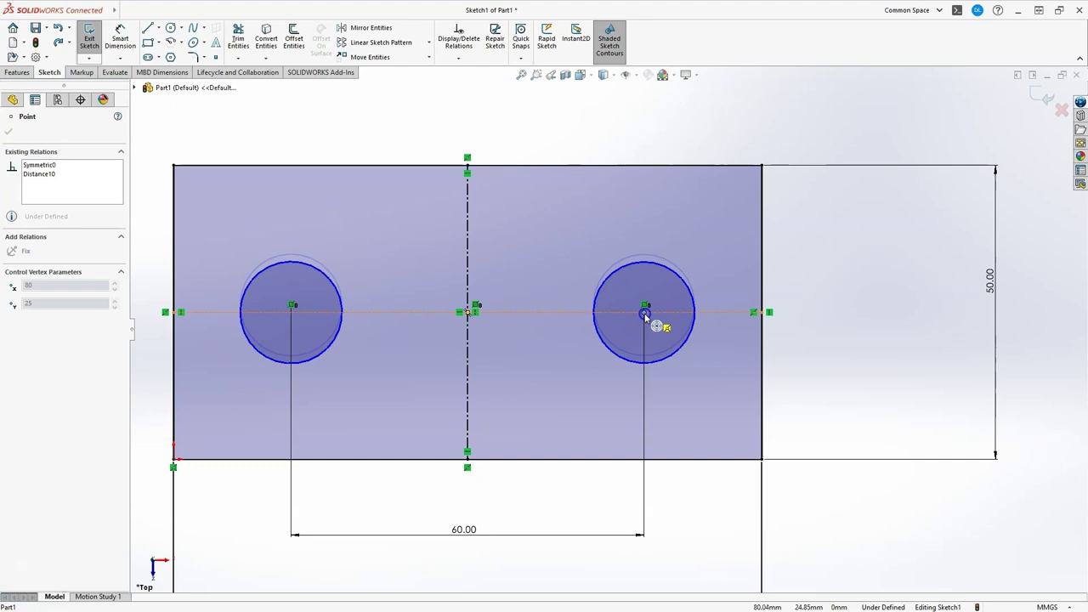
# Snap the right circle's centre onto the centerline and dimension the left circle to Ø15 mm
pyautogui.moveTo(644, 314); pyautogui.dragTo(645, 312)
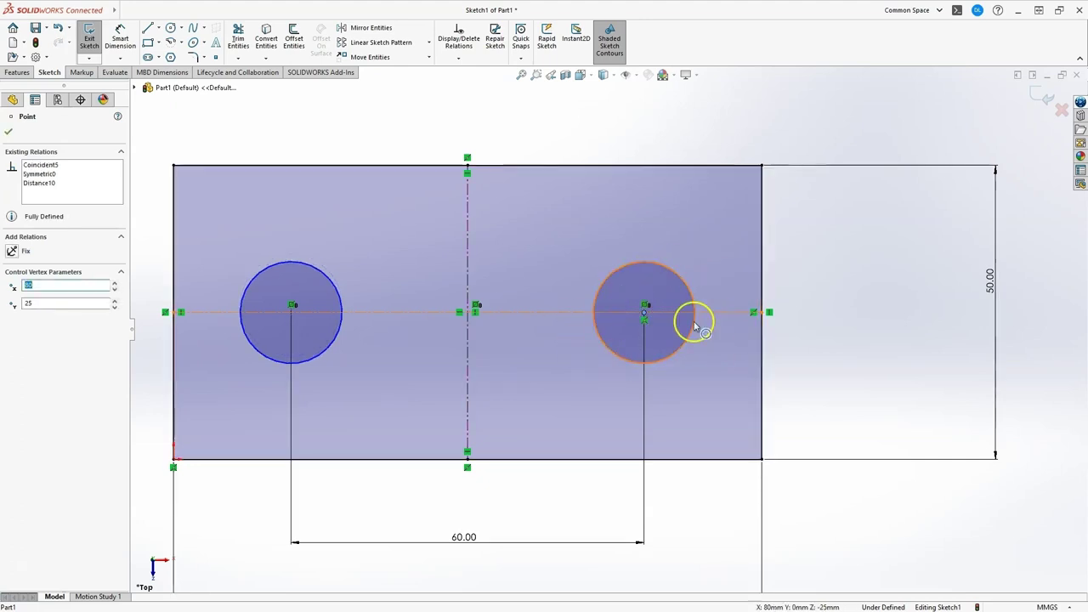
pyautogui.press('f')
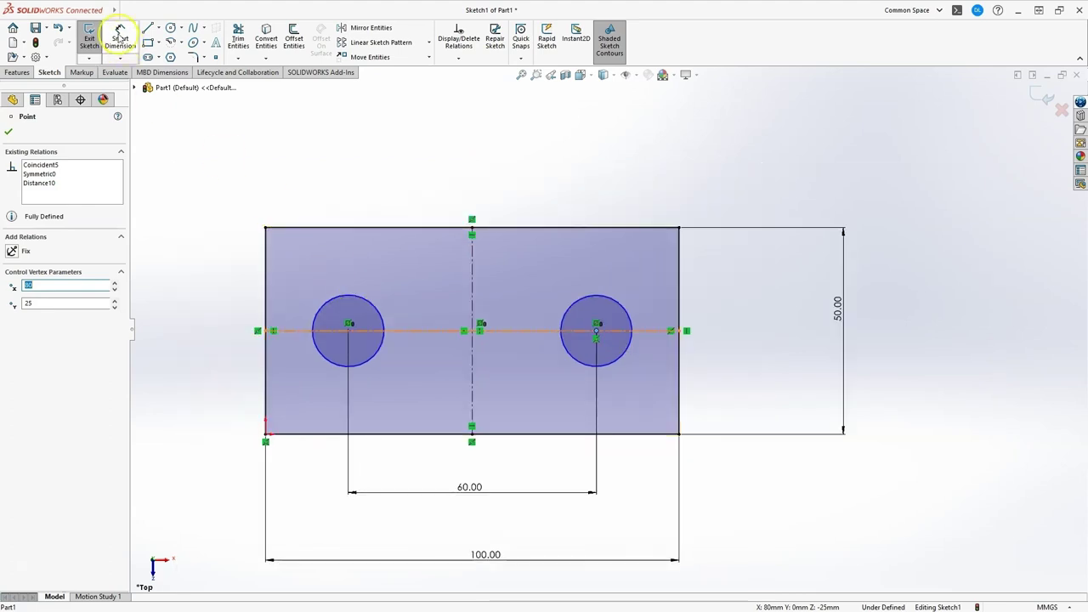
pyautogui.click(119, 39)
pyautogui.click(359, 295)
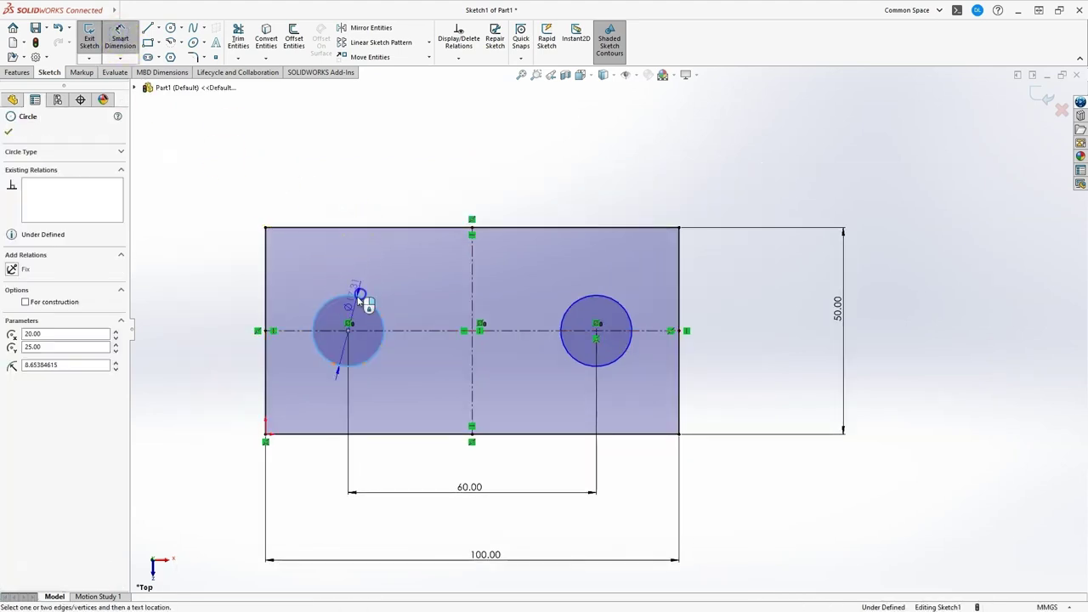
pyautogui.click(380, 251)
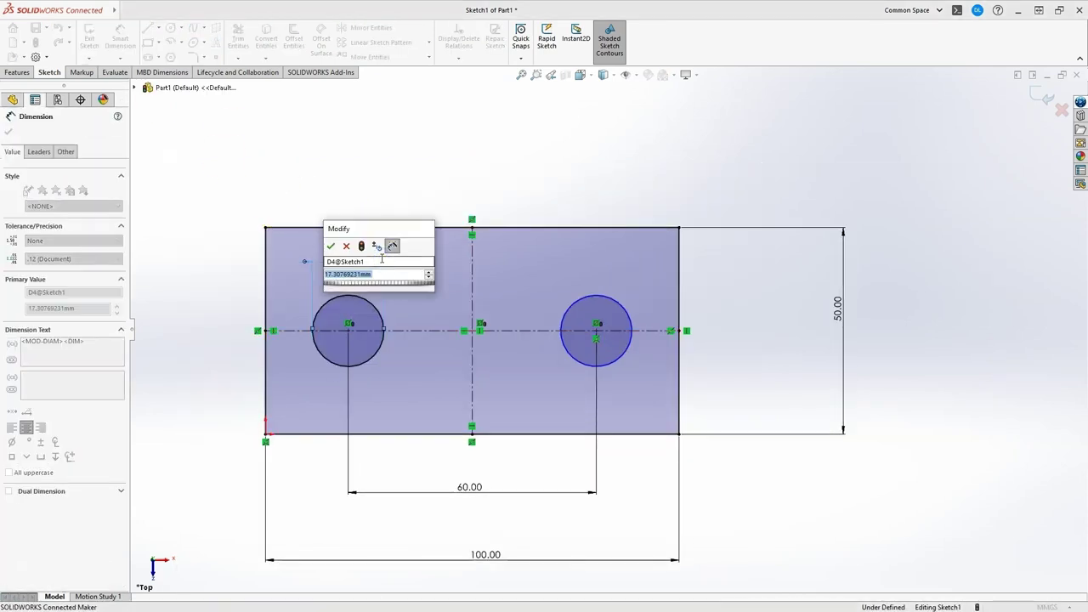
pyautogui.write('15')
pyautogui.click(331, 245)
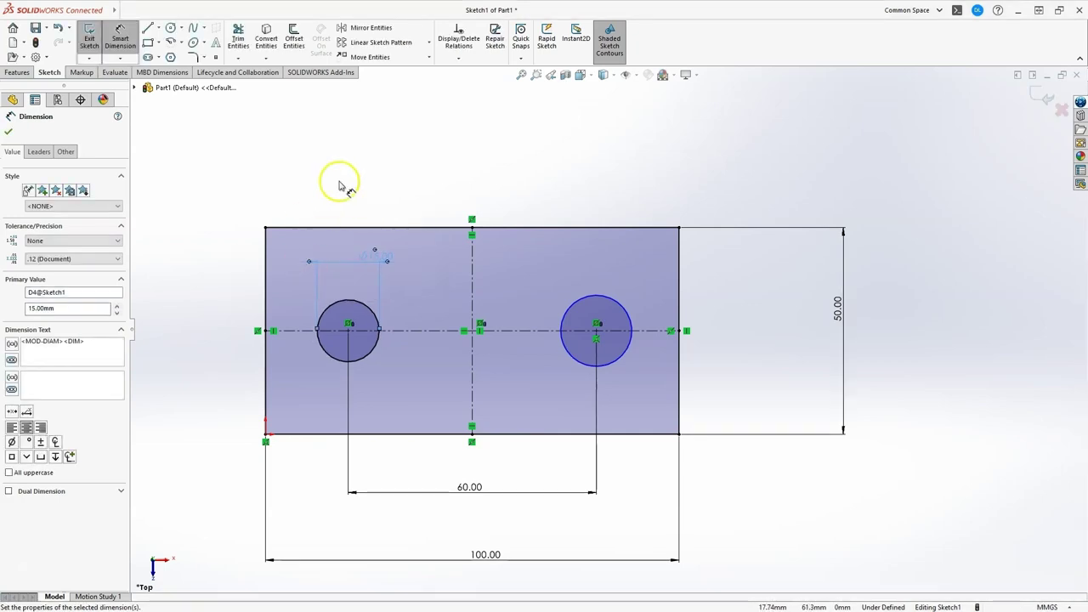
pyautogui.press('Escape')
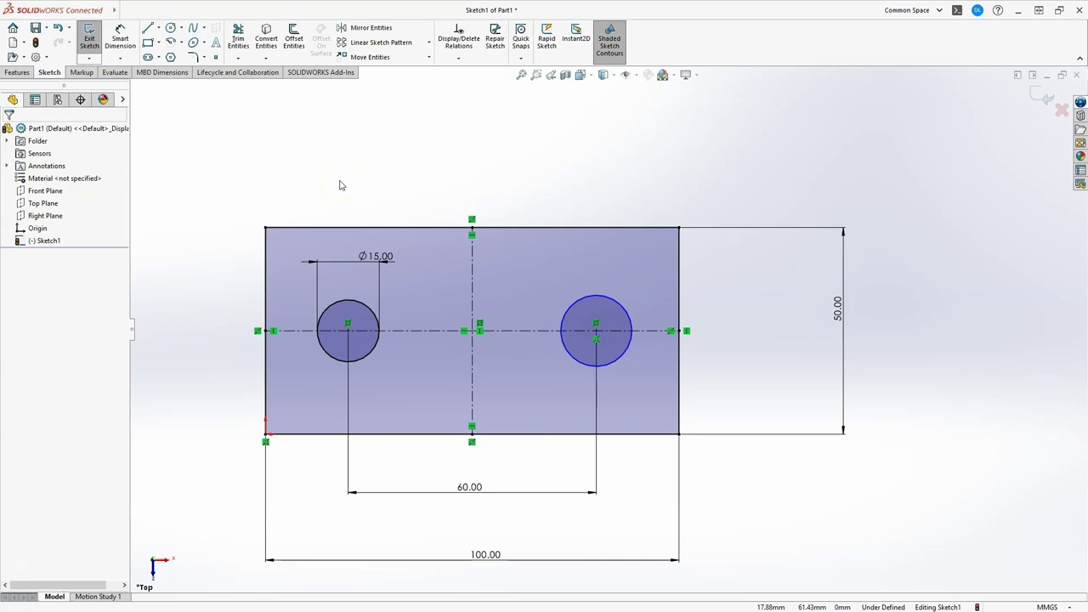
# Select the right circle and then the left circle
pyautogui.click(601, 299)
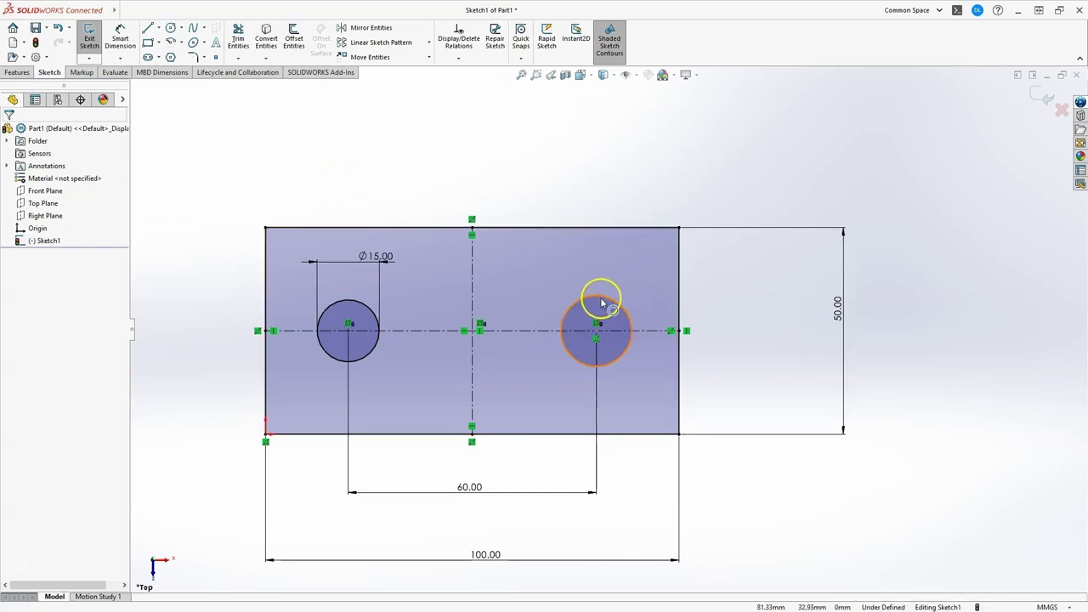
pyautogui.keyDown('ctrl'); pyautogui.click(351, 302); pyautogui.keyUp('ctrl')
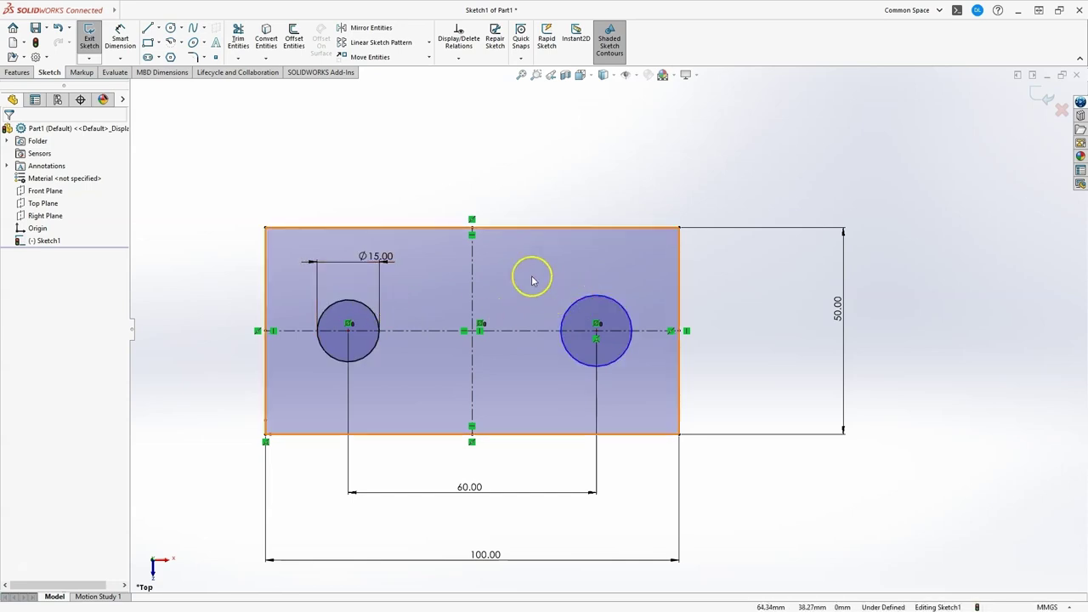
pyautogui.click(357, 304)
# Make the two circles equal in size with an Equal relation
pyautogui.keyDown('ctrl'); pyautogui.click(589, 302); pyautogui.keyUp('ctrl')
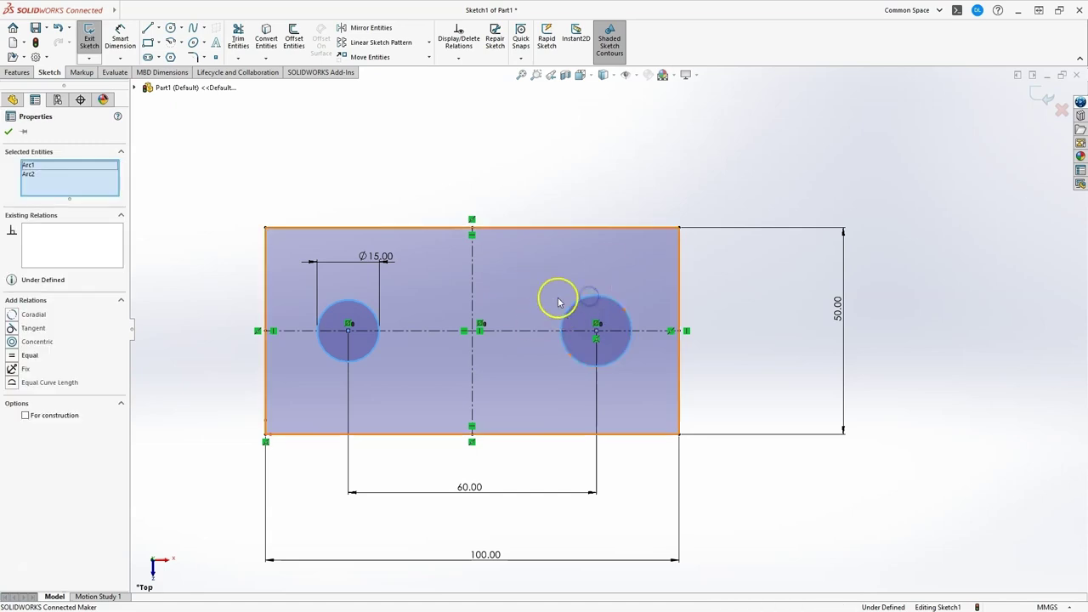
pyautogui.click(17, 355)
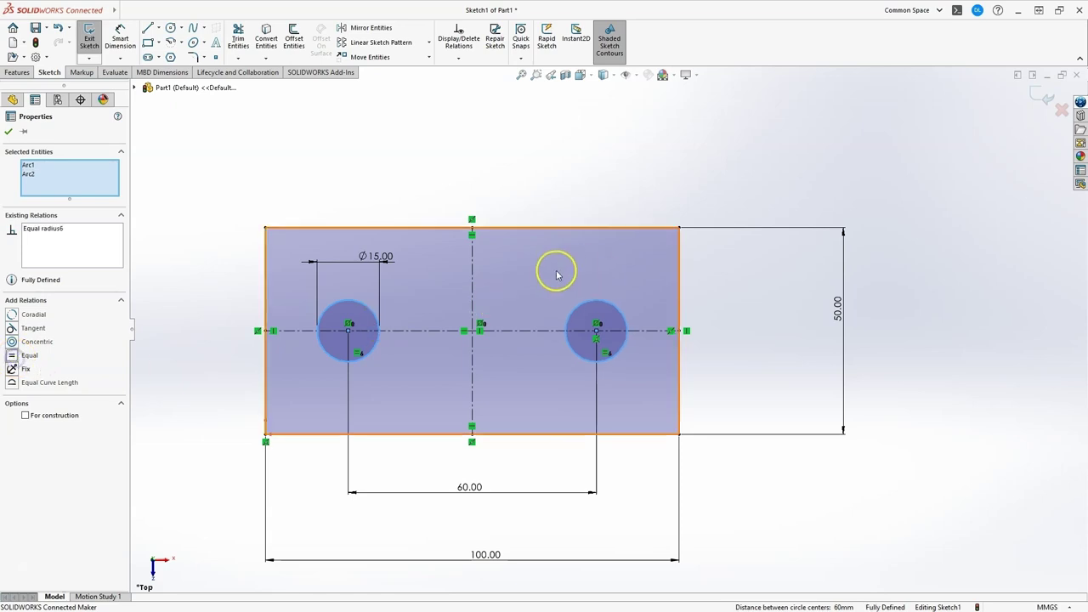
pyautogui.click(445, 271)
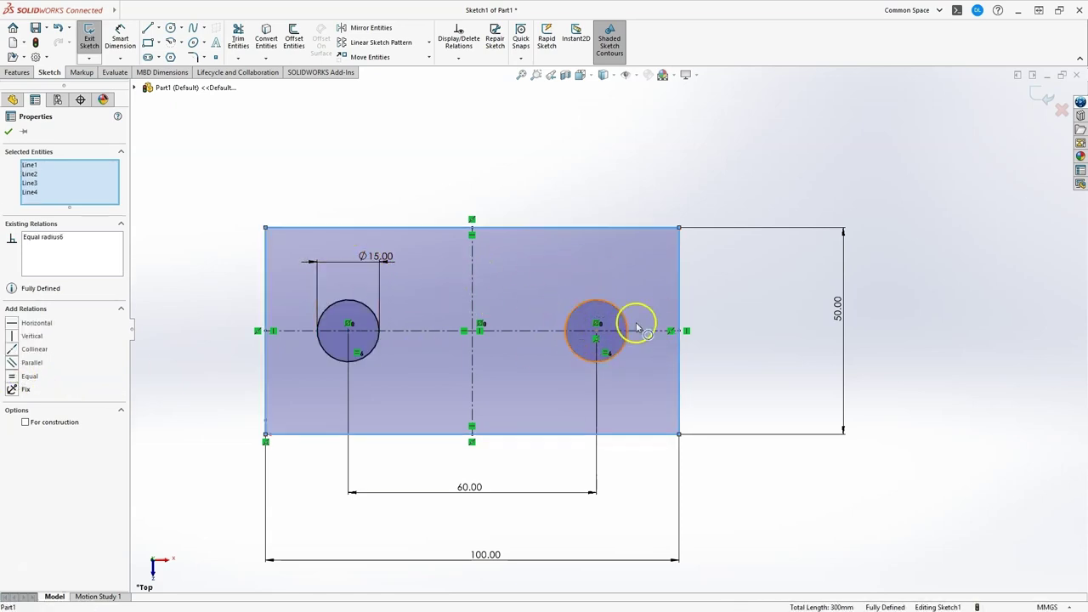
# Change the Ø15 diameter dimension to 20 mm, resizing both holes
pyautogui.click(381, 262)
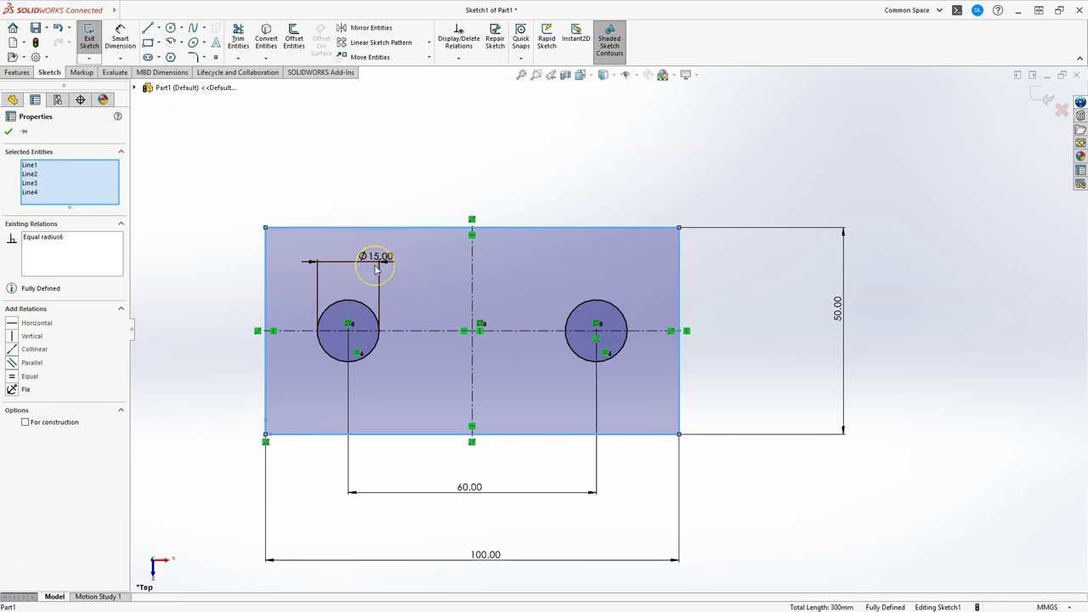
pyautogui.click(379, 268)
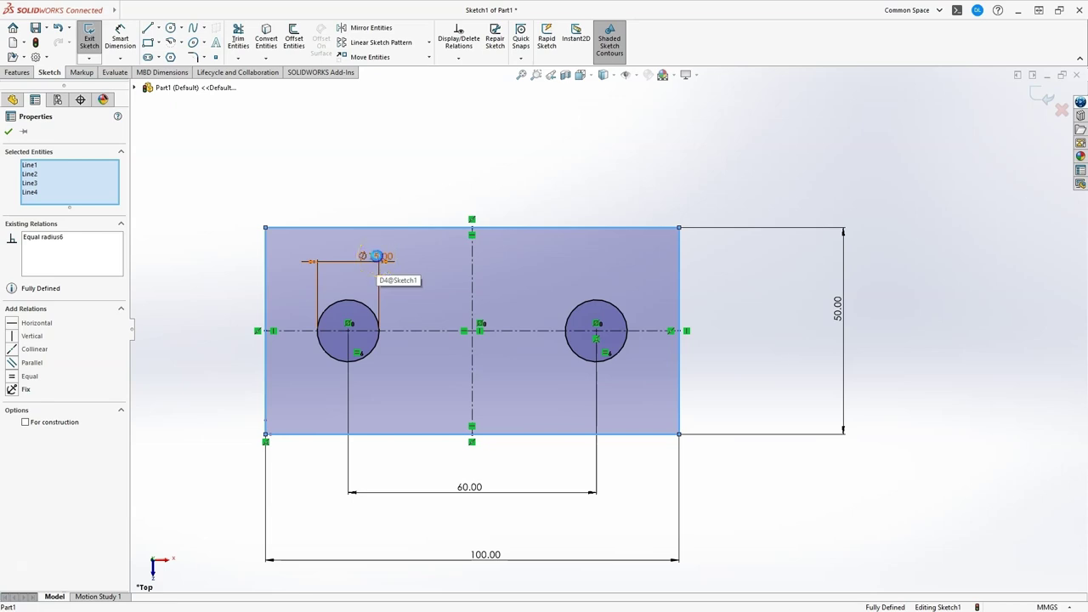
pyautogui.doubleClick(376, 255)
pyautogui.write('20')
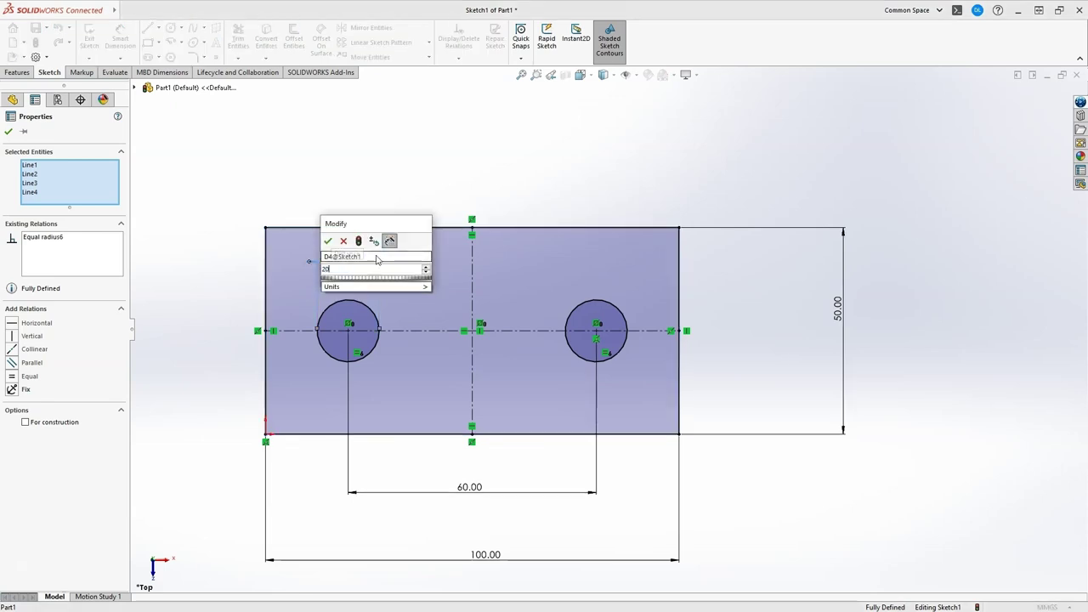
pyautogui.press('Return')
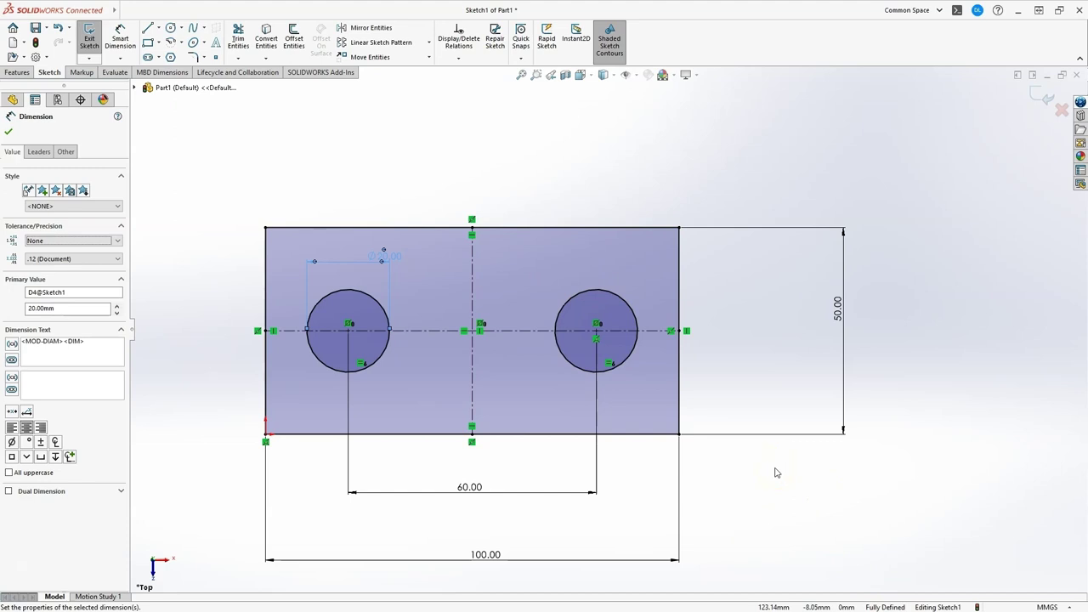
pyautogui.click(478, 493)
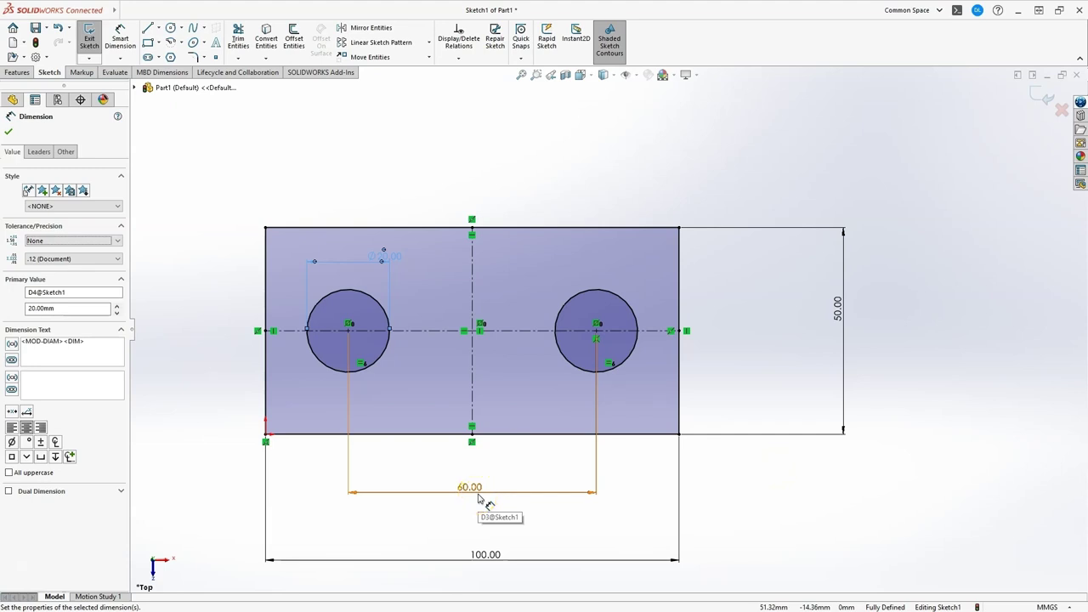
# Change the plate's 100 mm length dimension to 120 mm
pyautogui.click(587, 558)
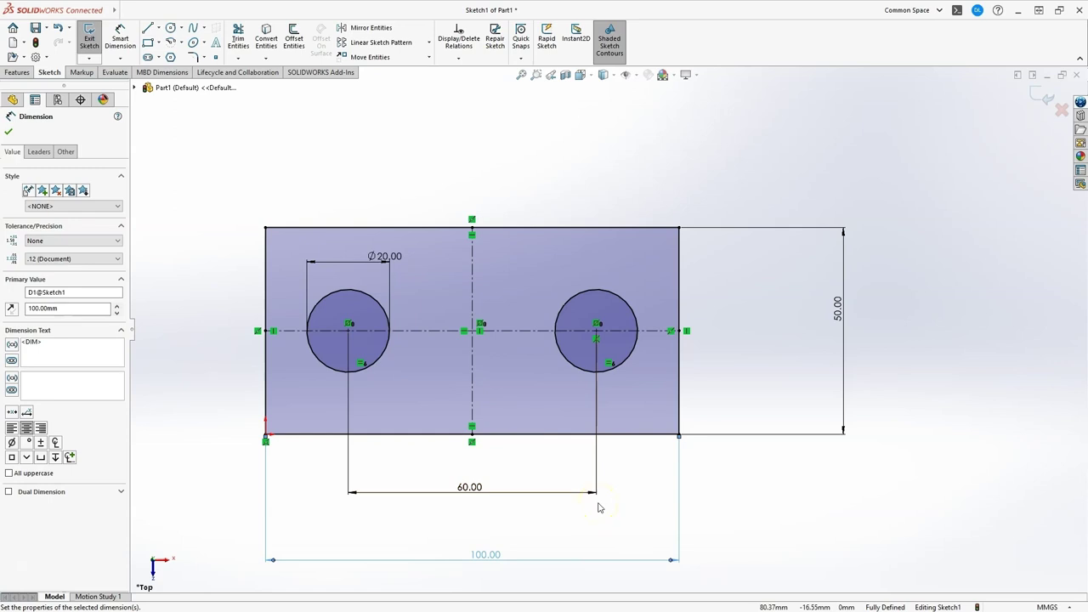
pyautogui.doubleClick(477, 559)
pyautogui.write('120')
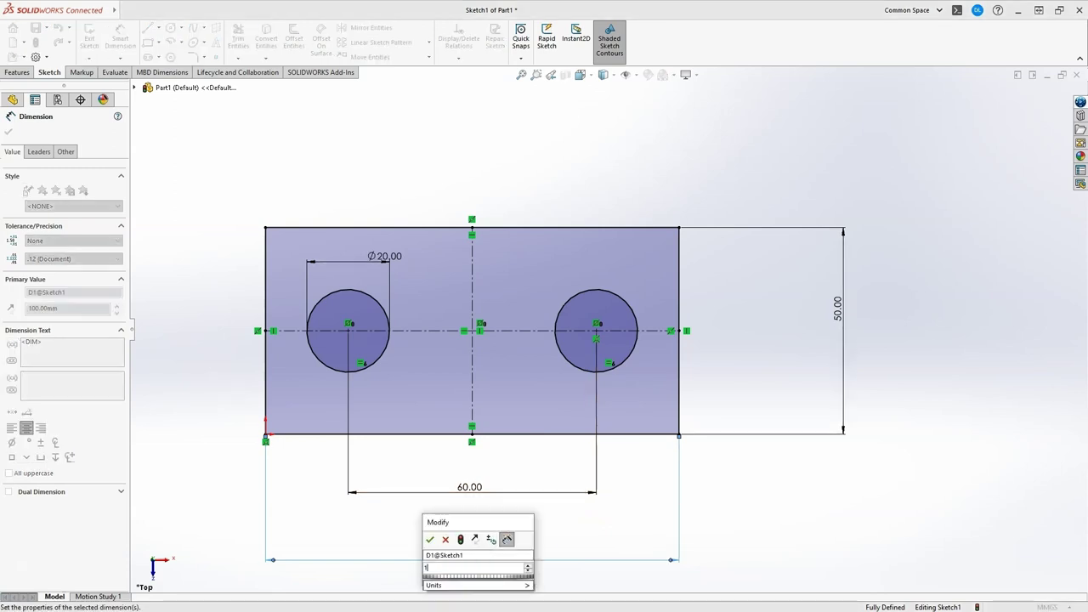
pyautogui.press('Return')
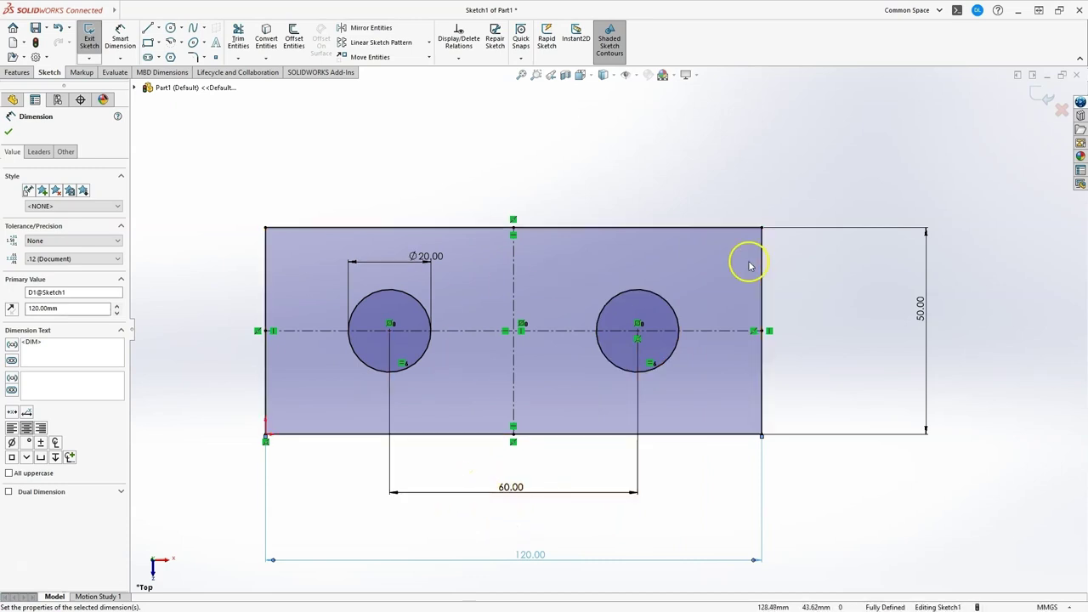
pyautogui.click(761, 228)
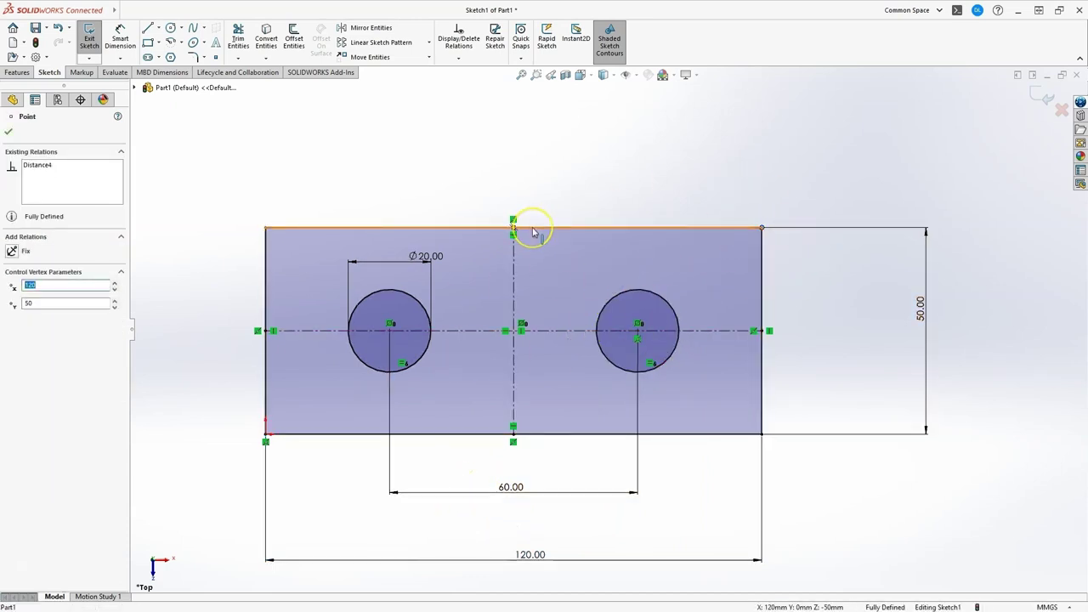
# Exit Sketch1, zoom out to show the whole profile and clear the selection
pyautogui.click(1044, 100)
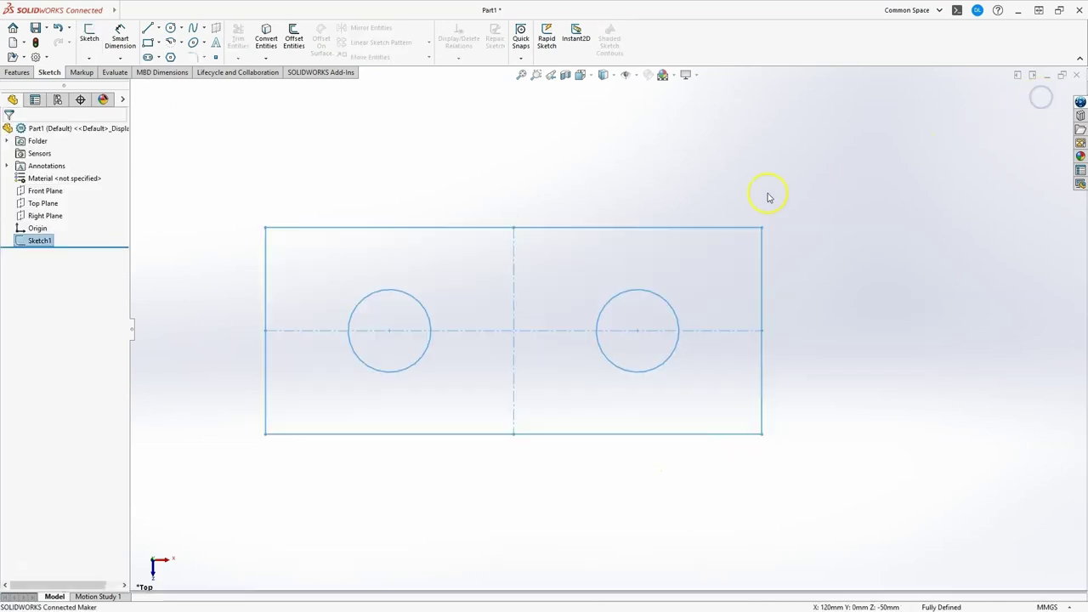
pyautogui.scroll(-3, 773, 251)
pyautogui.press('z')
pyautogui.press('z')
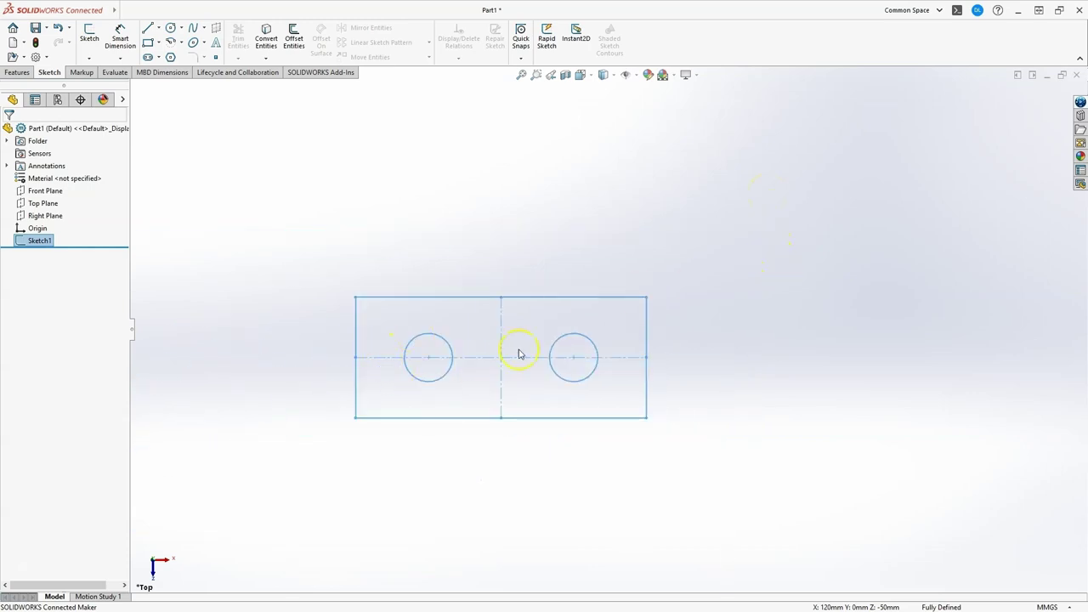
pyautogui.click(410, 253)
pyautogui.click(369, 165)
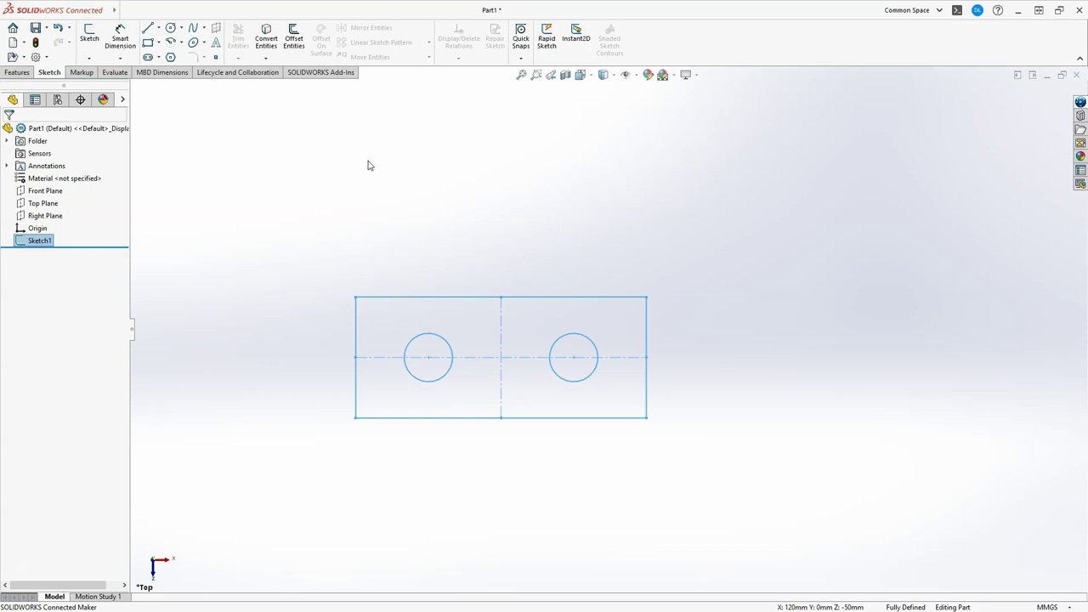
# Start an Extruded Boss/Base on Sketch1, entering 25 mm depth then dragging it to 20 mm
pyautogui.click(15, 72)
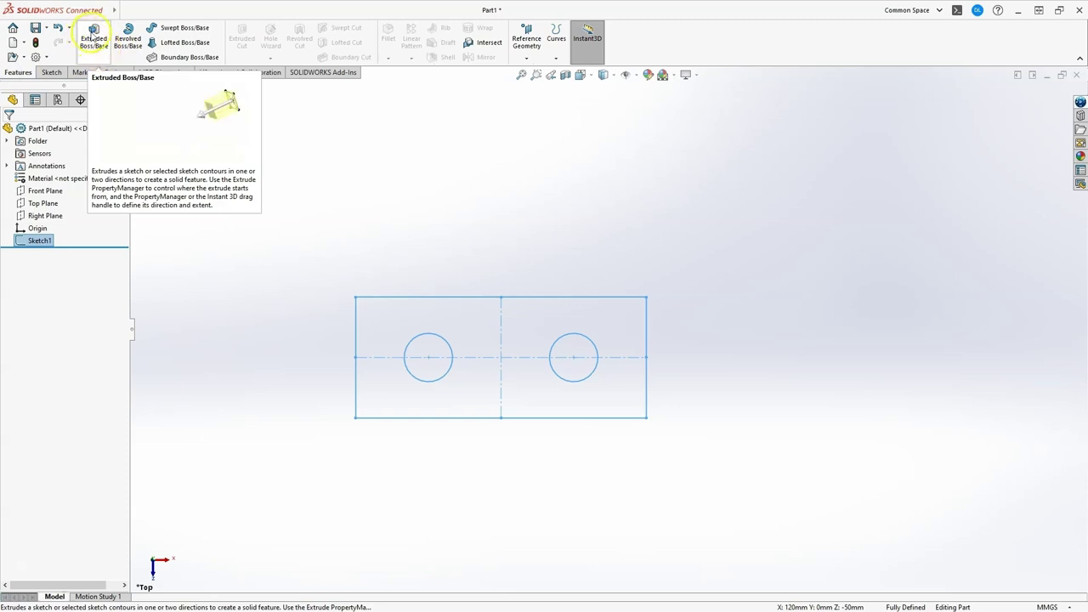
pyautogui.click(101, 48)
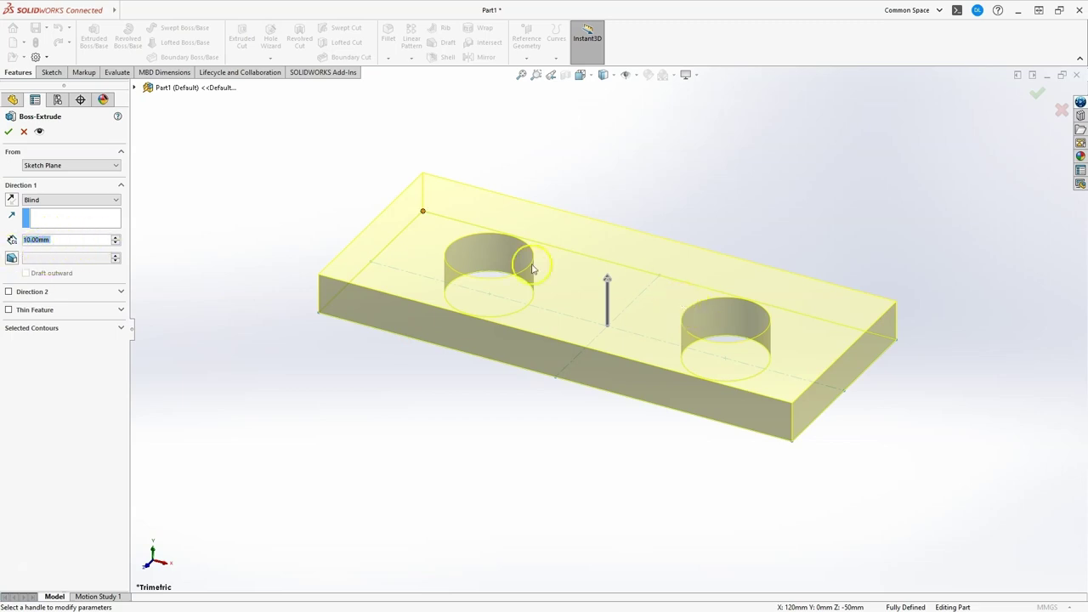
pyautogui.click(42, 239)
pyautogui.doubleClick(43, 239)
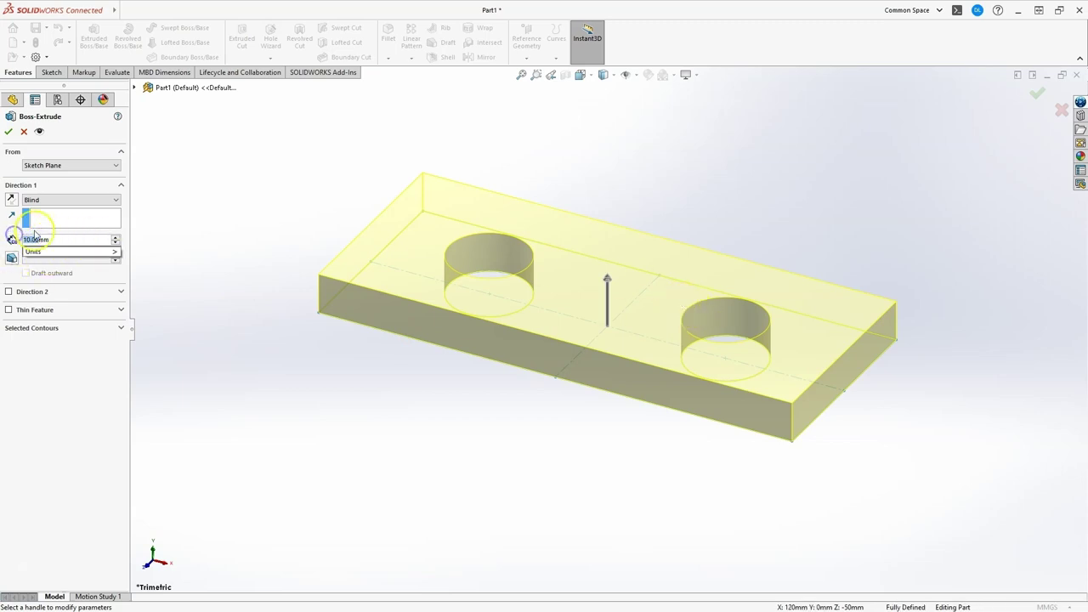
pyautogui.write('25mm')
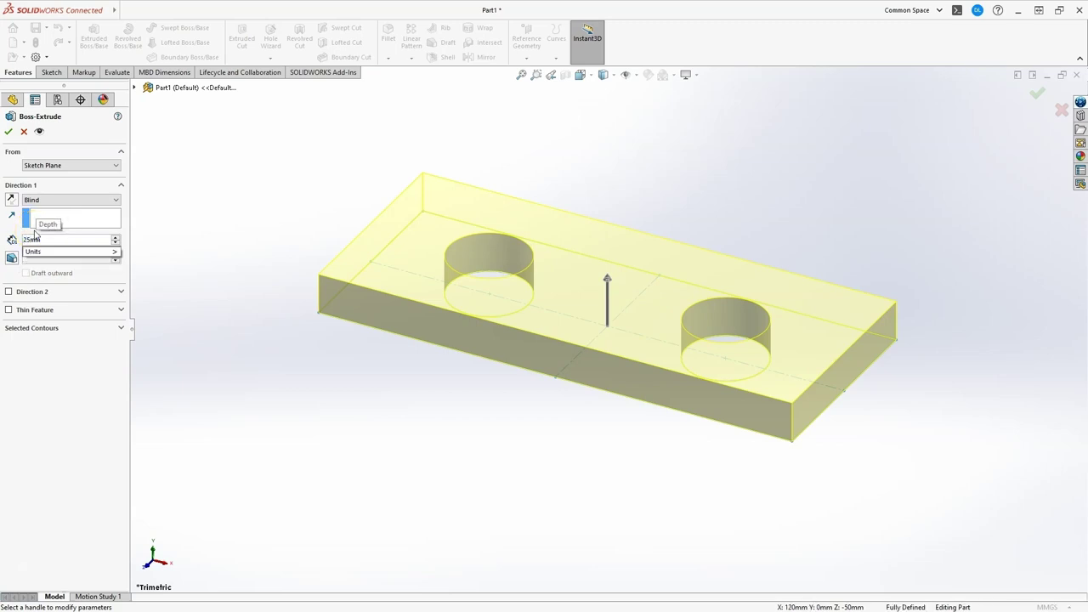
pyautogui.press('Return')
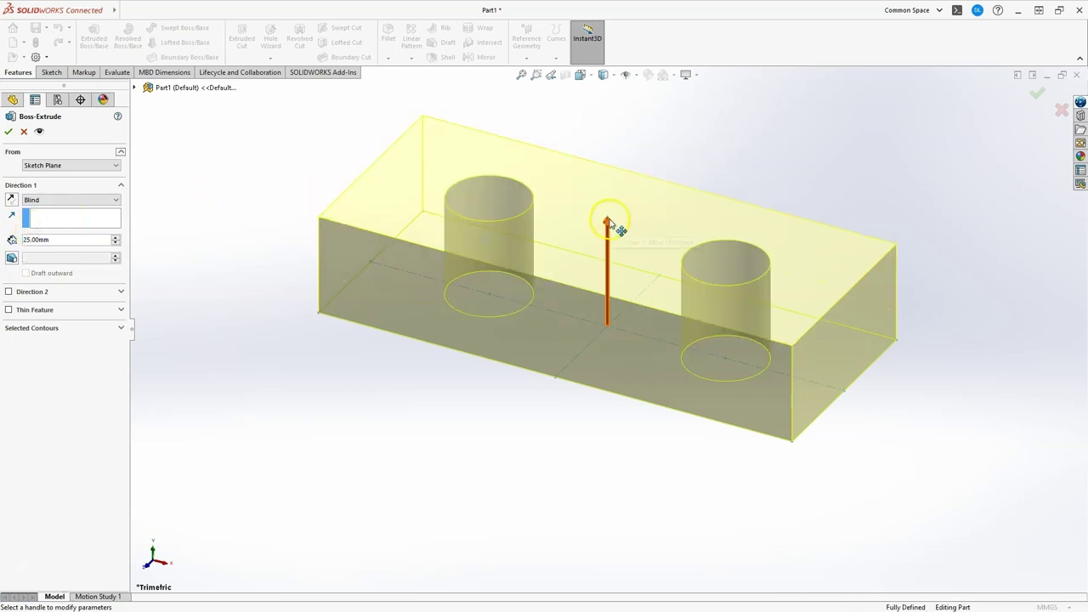
pyautogui.moveTo(608, 222); pyautogui.dragTo(606, 247)
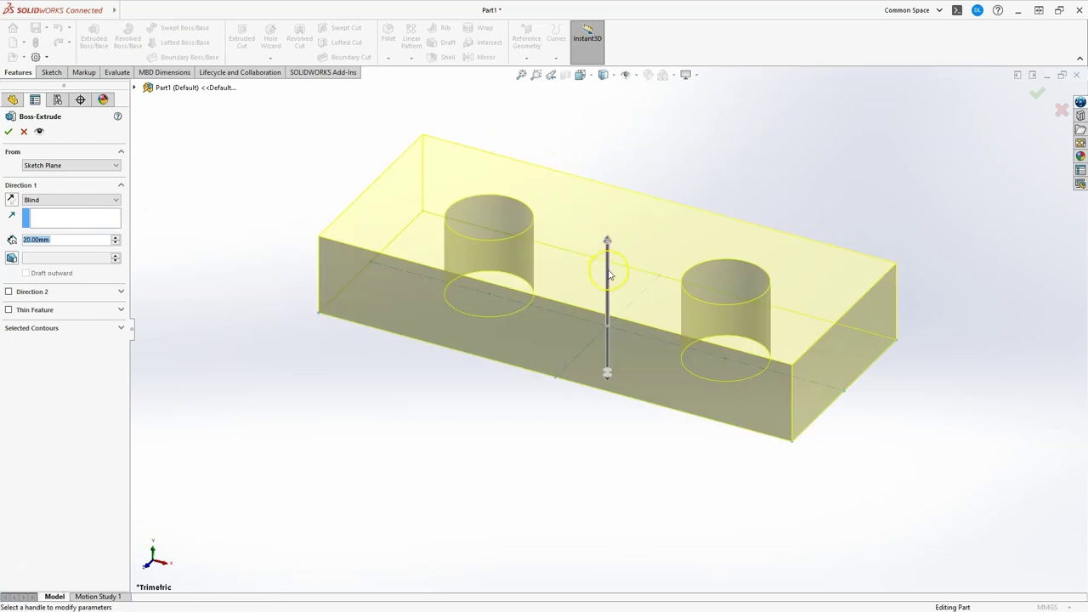
pyautogui.moveTo(609, 274); pyautogui.dragTo(626, 553, button='middle')
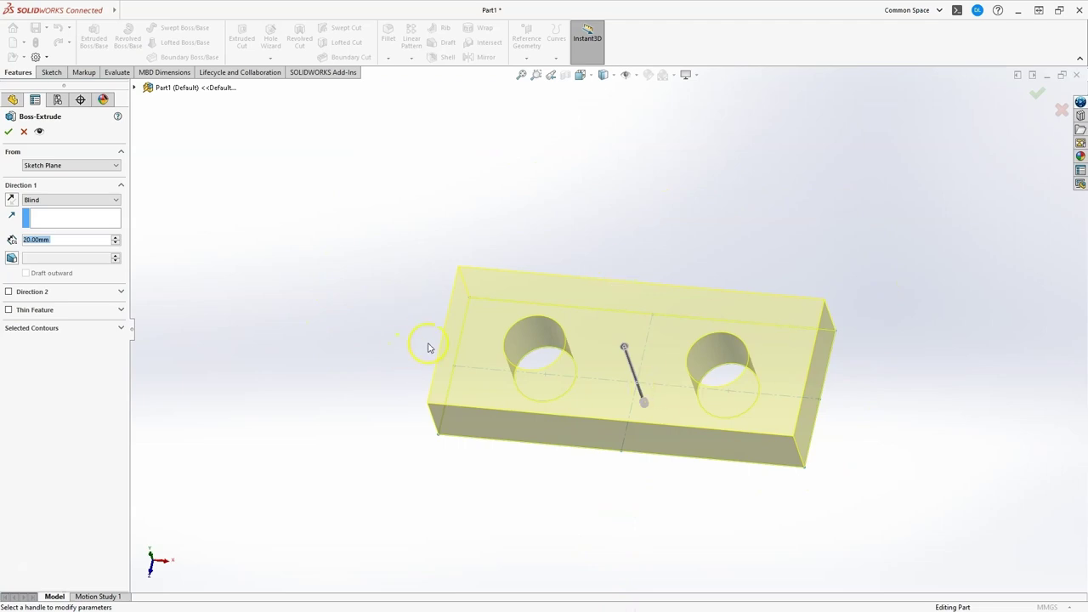
# Clear the Selected Contours list and start picking the plate face region
pyautogui.click(121, 327)
pyautogui.rightClick(40, 344)
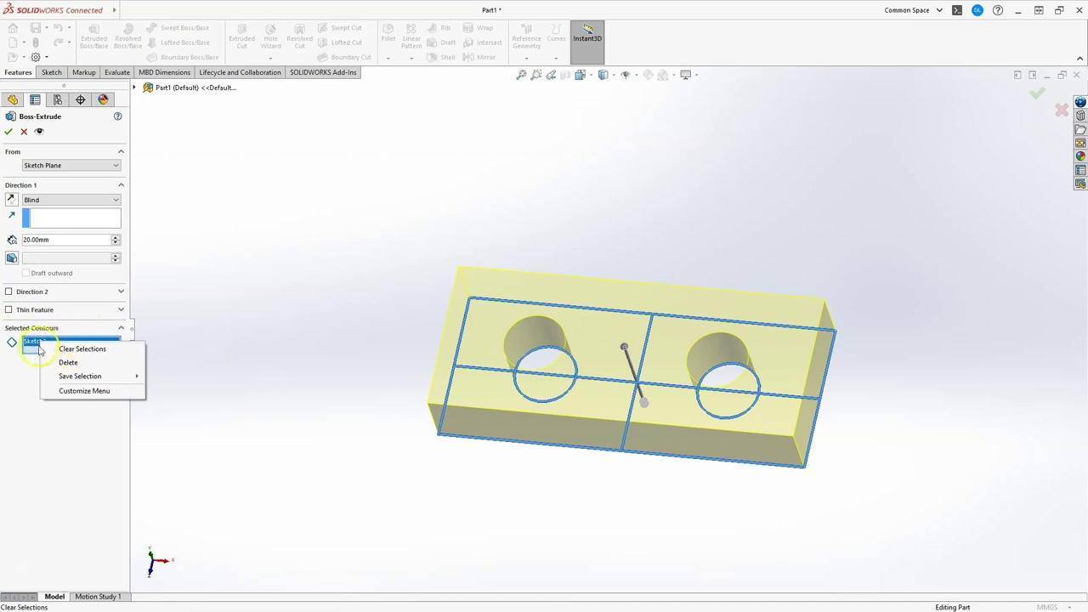
pyautogui.click(95, 354)
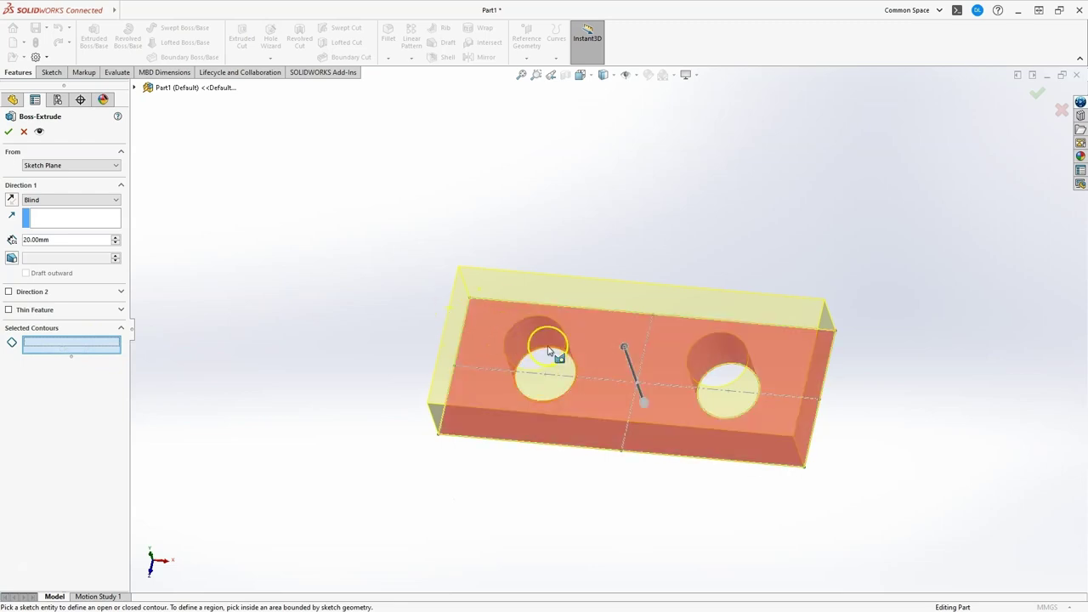
pyautogui.click(502, 325)
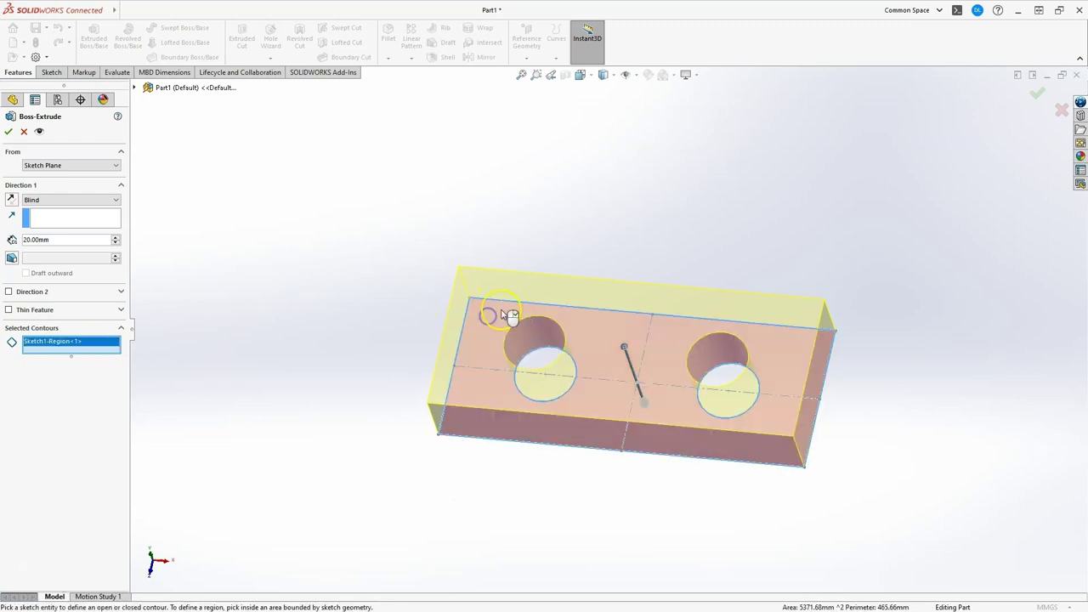
pyautogui.click(543, 361)
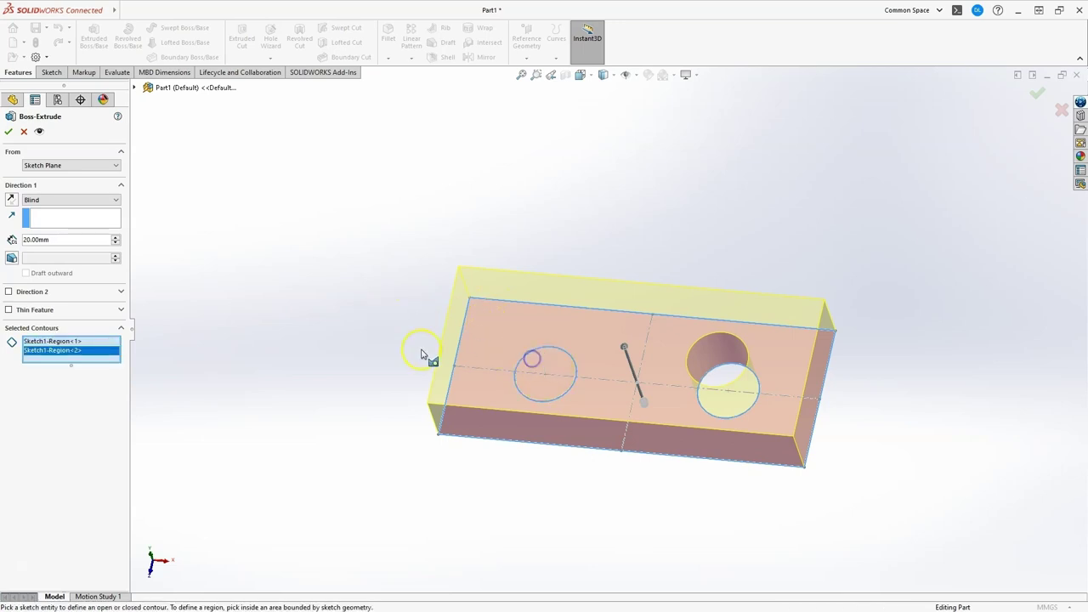
# Keep only the plate region outside the circles as the contour and confirm the extrusion
pyautogui.moveTo(425, 357); pyautogui.dragTo(462, 504, button='middle')
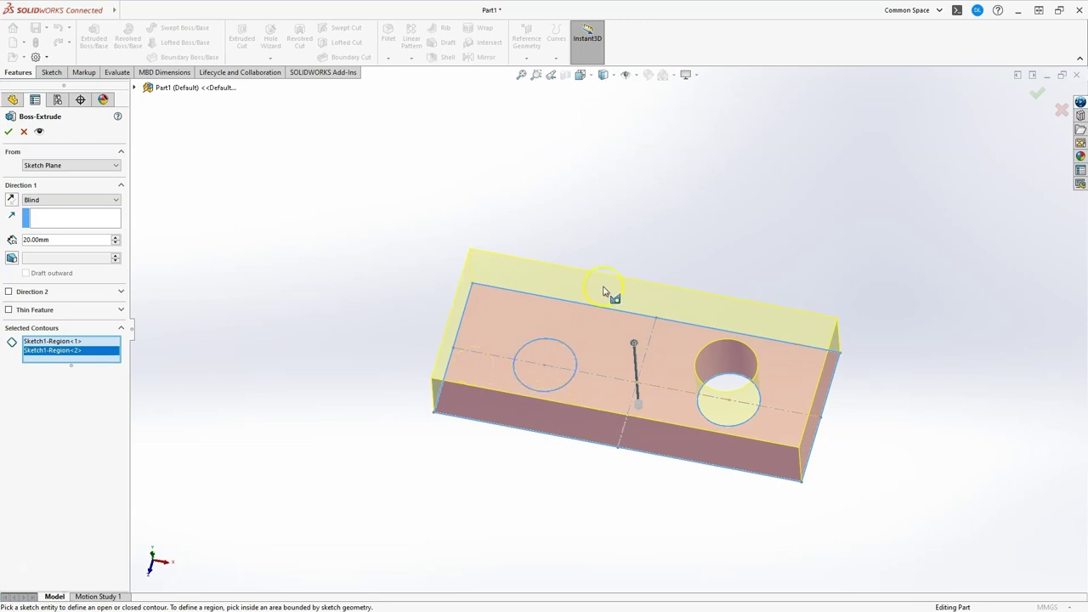
pyautogui.click(724, 327)
pyautogui.click(564, 351)
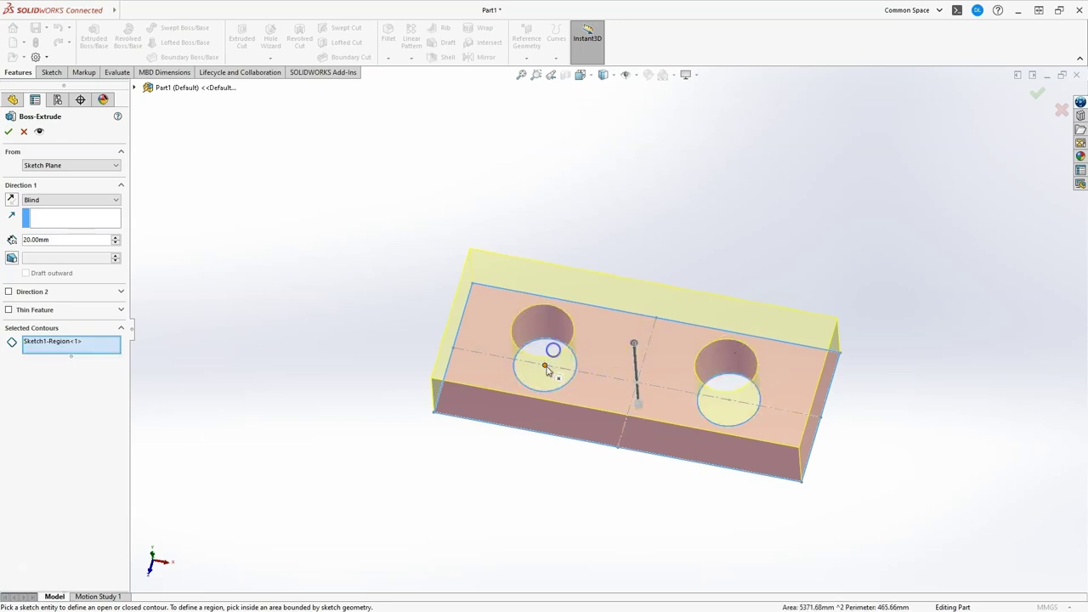
pyautogui.moveTo(674, 204); pyautogui.dragTo(649, 210, button='middle')
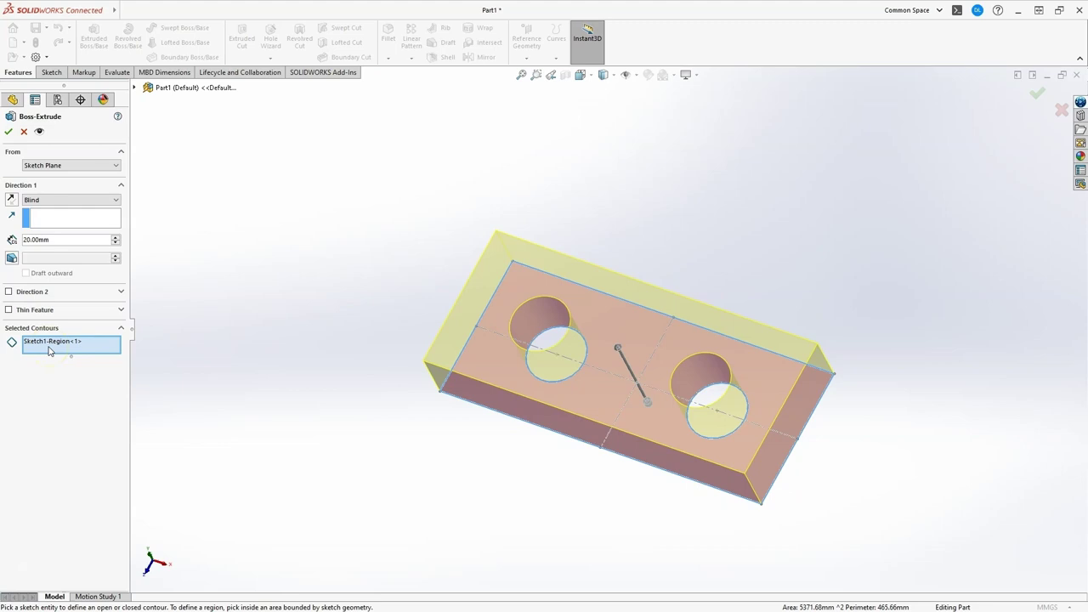
pyautogui.click(52, 350)
pyautogui.click(225, 344)
pyautogui.moveTo(602, 255)
pyautogui.mouseDown(button='middle')
pyautogui.moveTo(617, 269)
pyautogui.moveTo(612, 240)
pyautogui.moveTo(629, 227)
pyautogui.moveTo(624, 263)
pyautogui.mouseUp(button='middle')
pyautogui.click(636, 369)
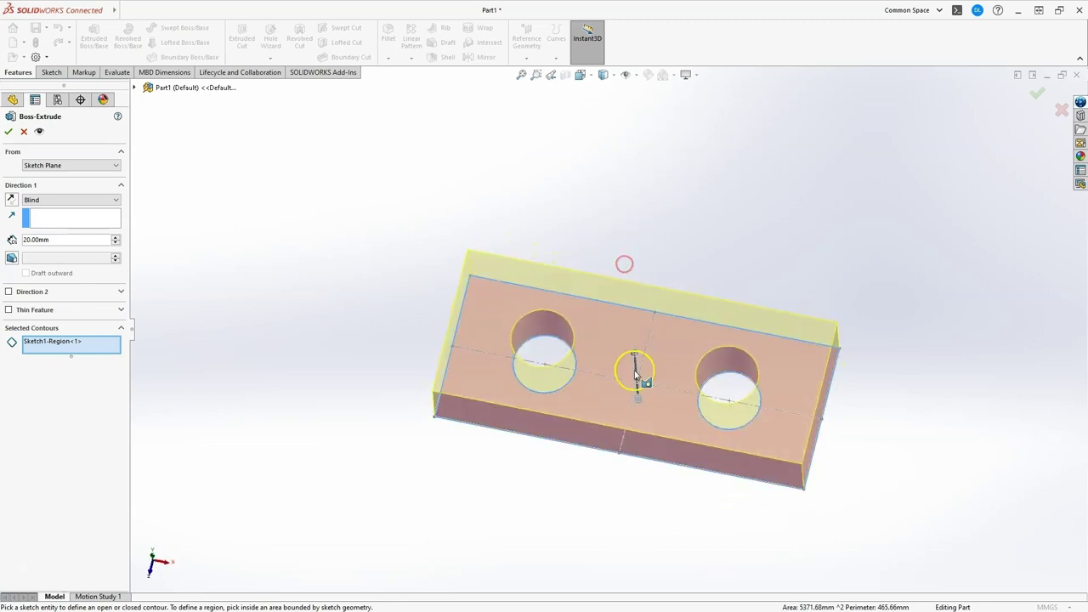
pyautogui.click(586, 389)
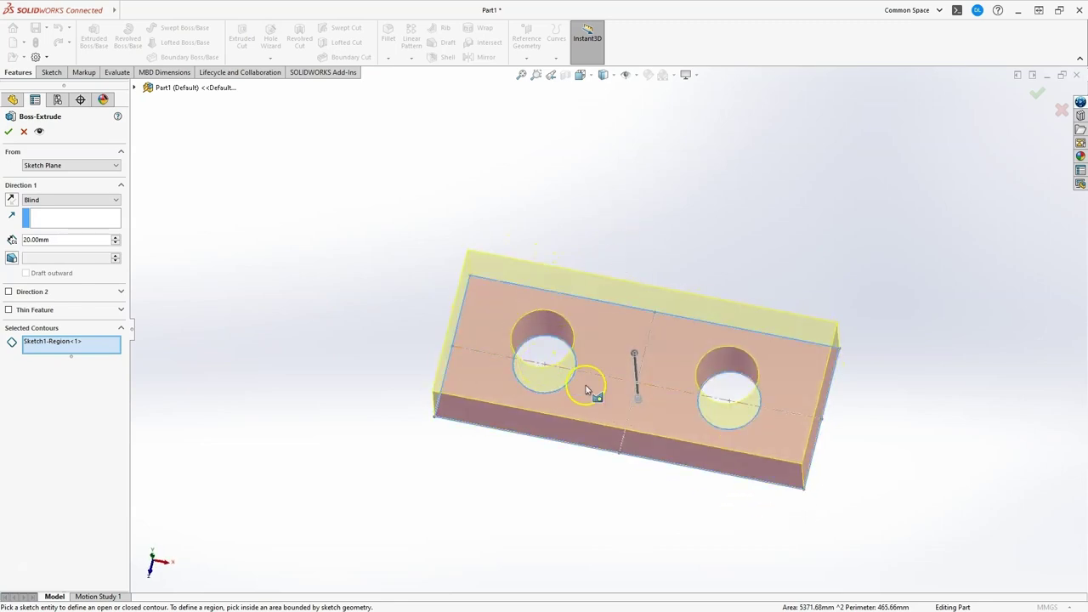
pyautogui.click(1039, 100)
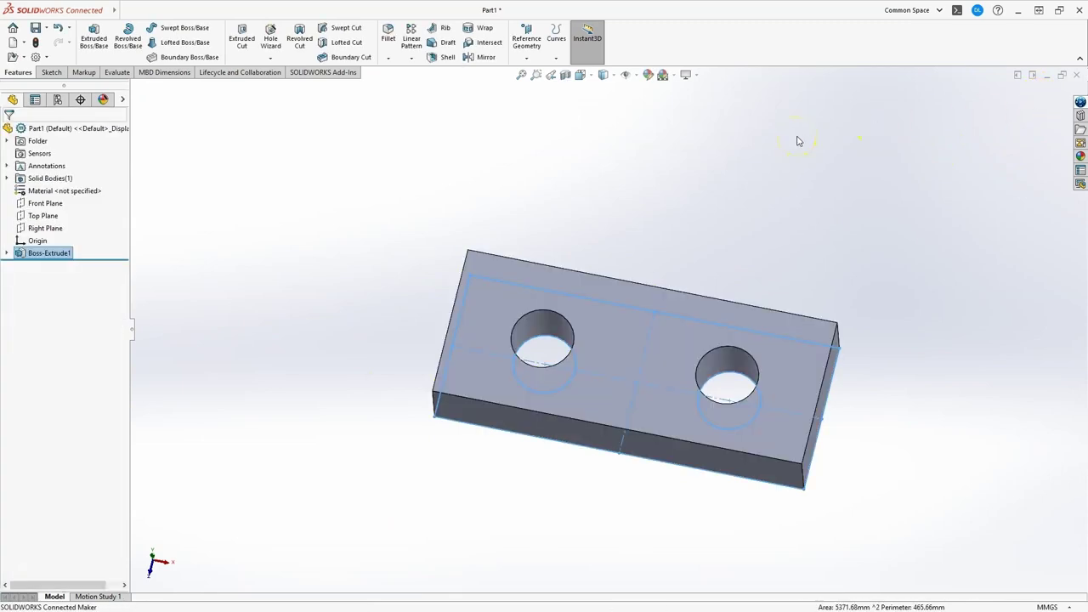
pyautogui.moveTo(595, 218); pyautogui.dragTo(699, 208, button='middle')
pyautogui.moveTo(879, 496); pyautogui.dragTo(874, 442, button='middle')
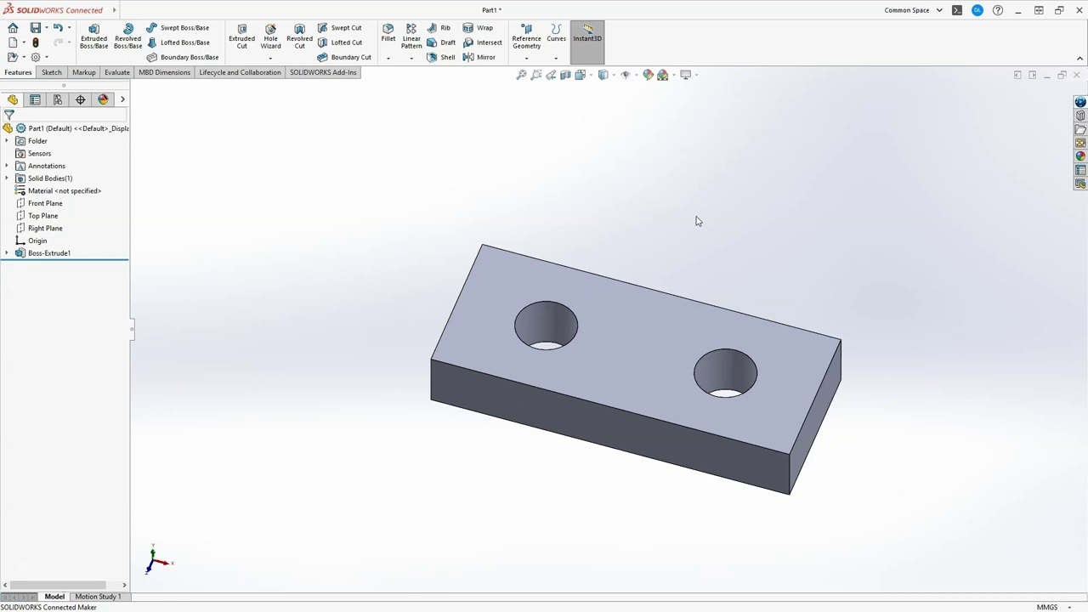
pyautogui.click(568, 195)
# Open a new sketch on the plate's right end face and start a straight slot on its top edge
pyautogui.click(814, 416)
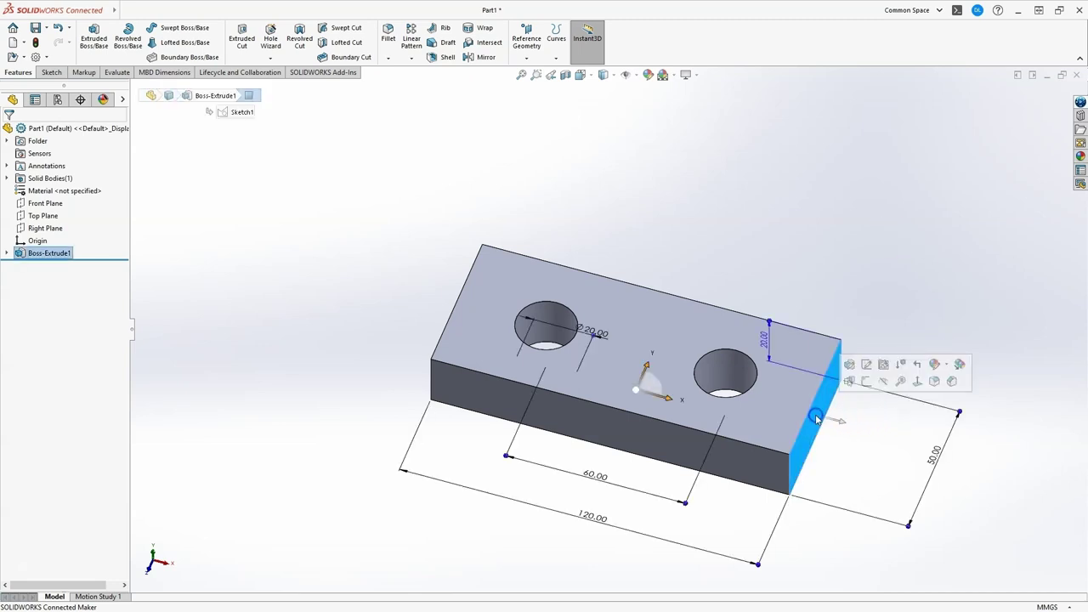
pyautogui.click(51, 73)
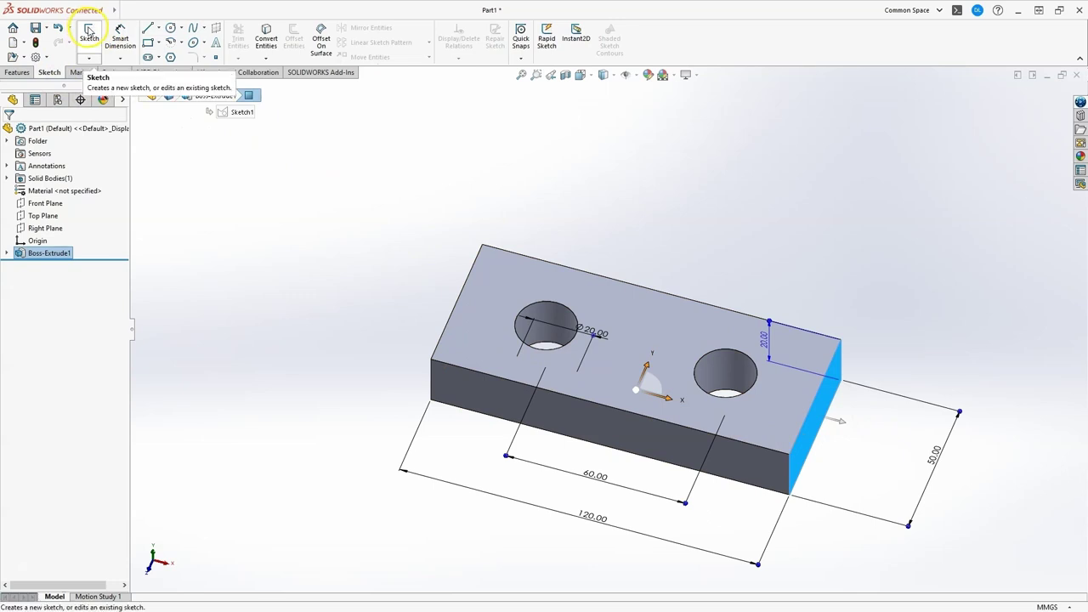
pyautogui.click(90, 36)
pyautogui.press('z')
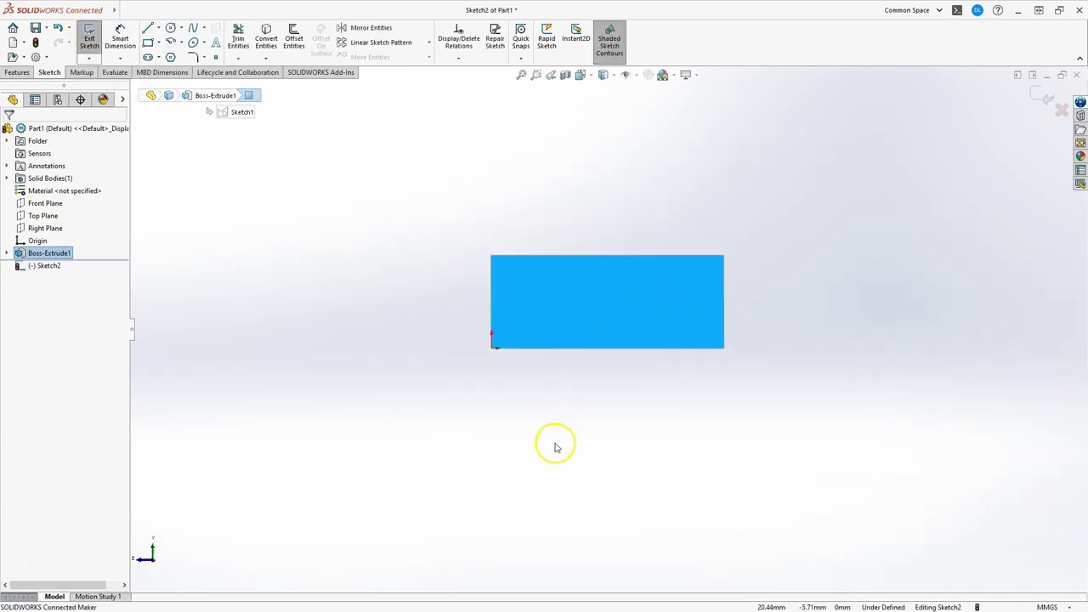
pyautogui.click(147, 57)
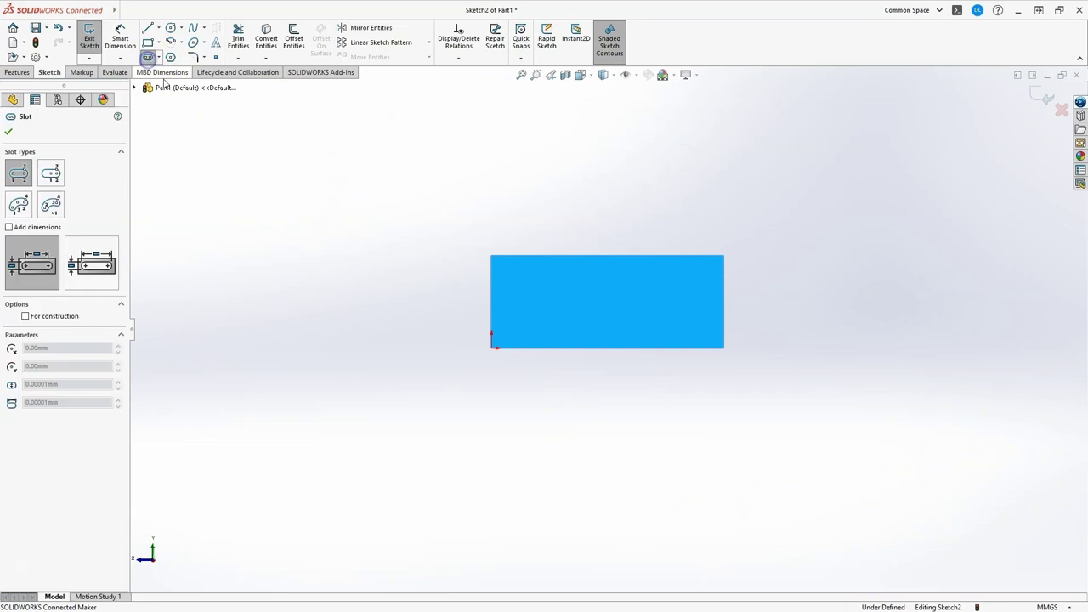
pyautogui.click(549, 255)
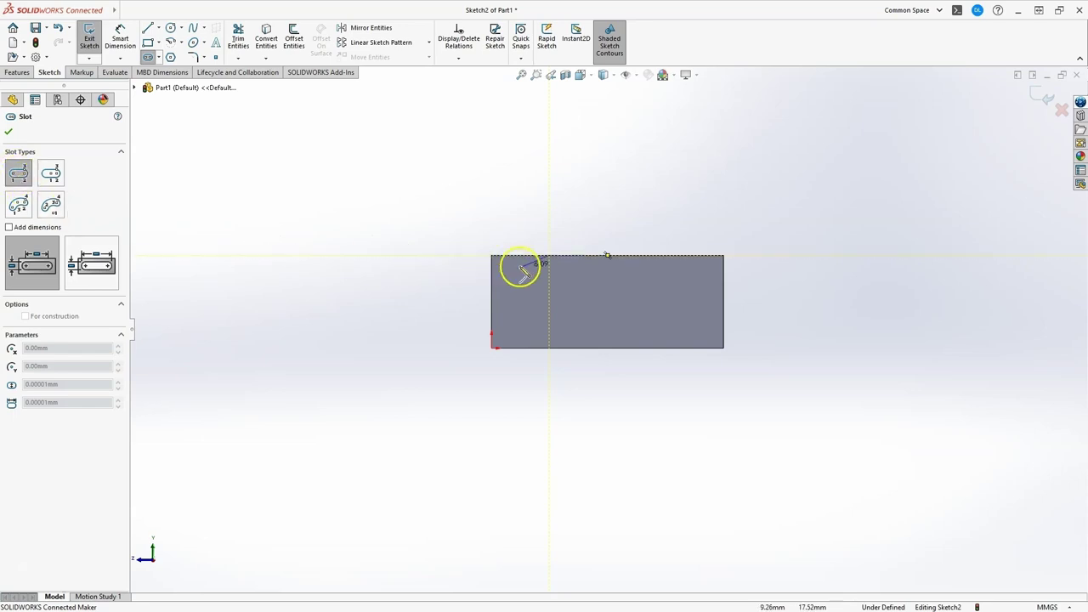
# Place the slot's second centre point and its width along the top edge
pyautogui.click(669, 257)
pyautogui.click(662, 230)
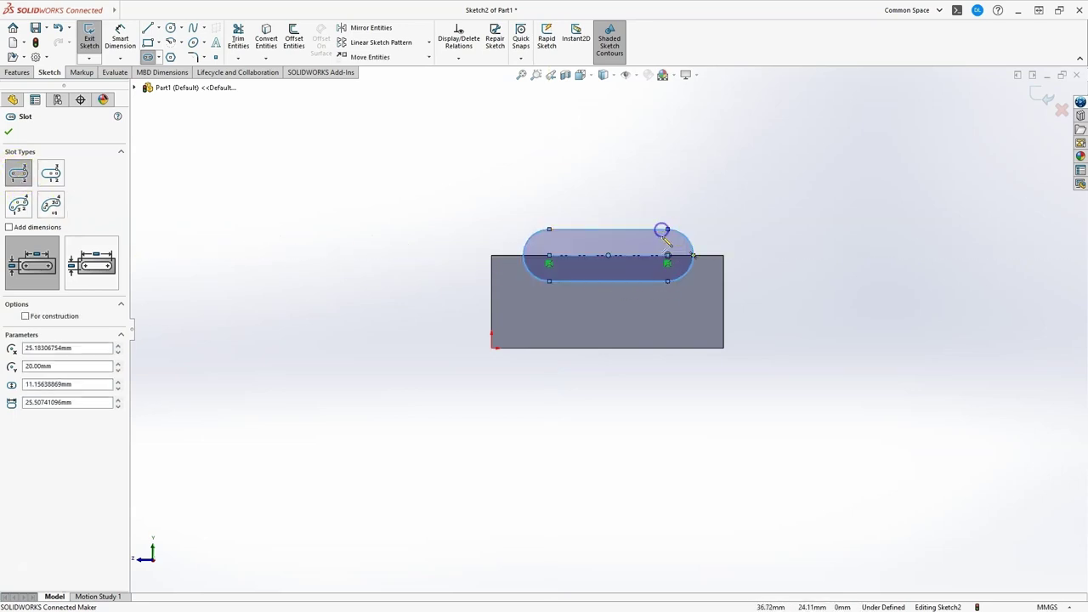
pyautogui.click(596, 235)
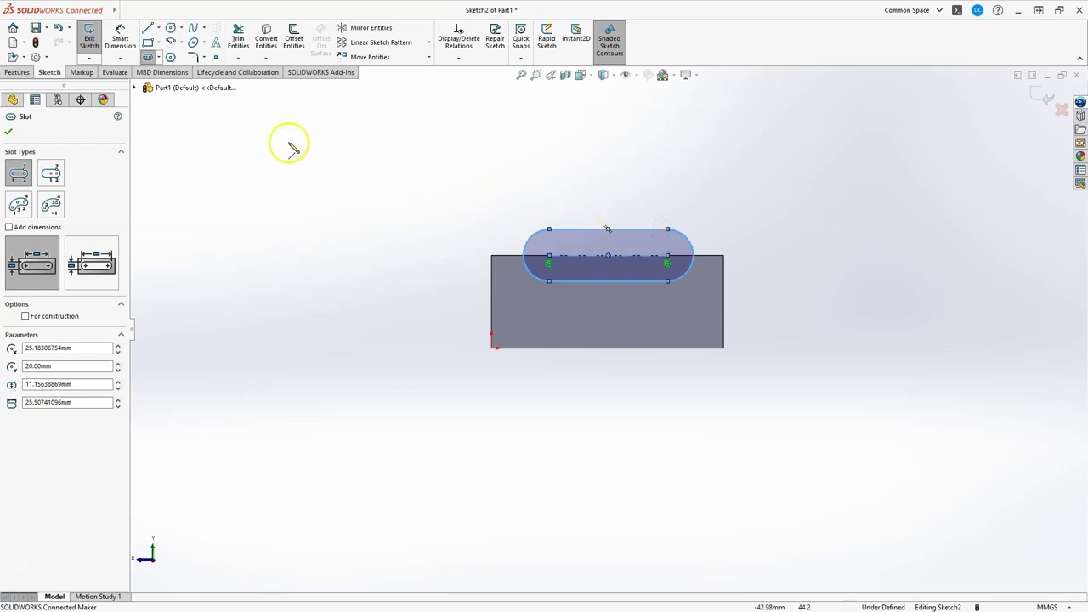
# Dimension the slot's centre-to-centre length to 20 mm
pyautogui.click(119, 40)
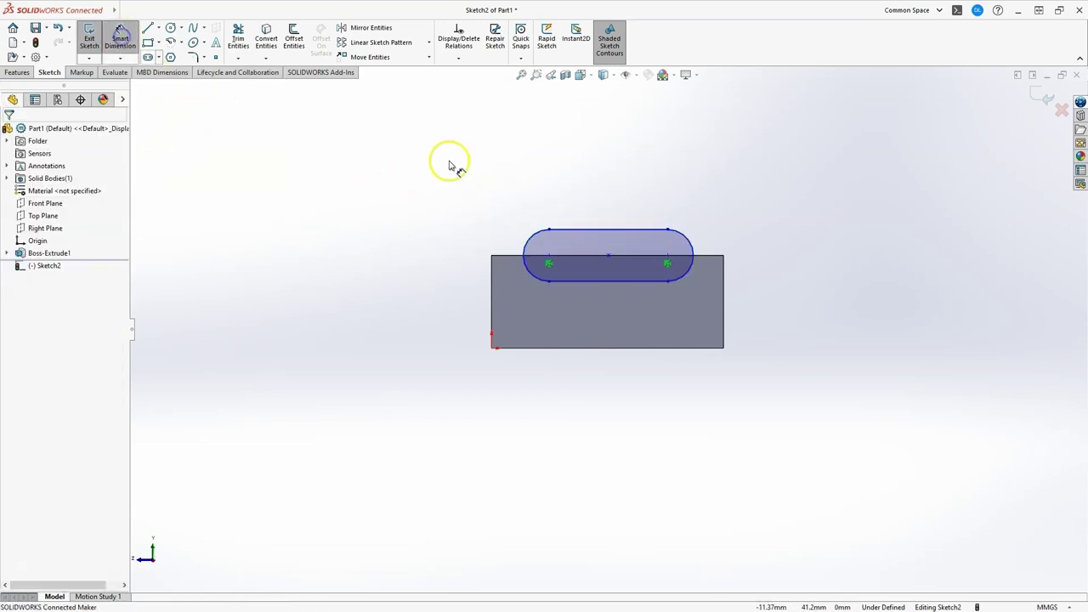
pyautogui.click(554, 257)
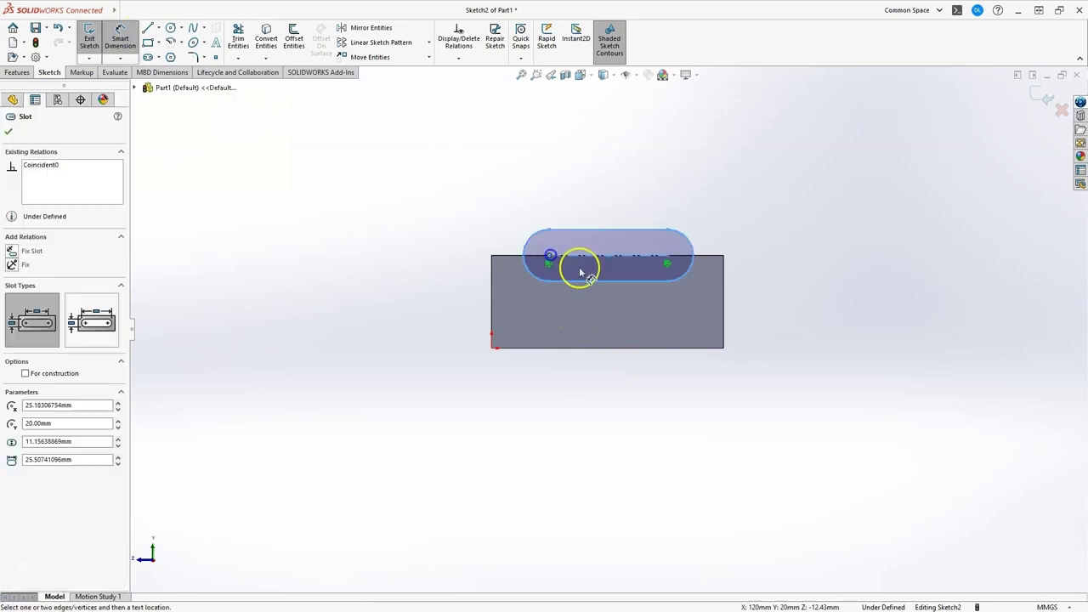
pyautogui.moveTo(643, 277); pyautogui.dragTo(610, 393)
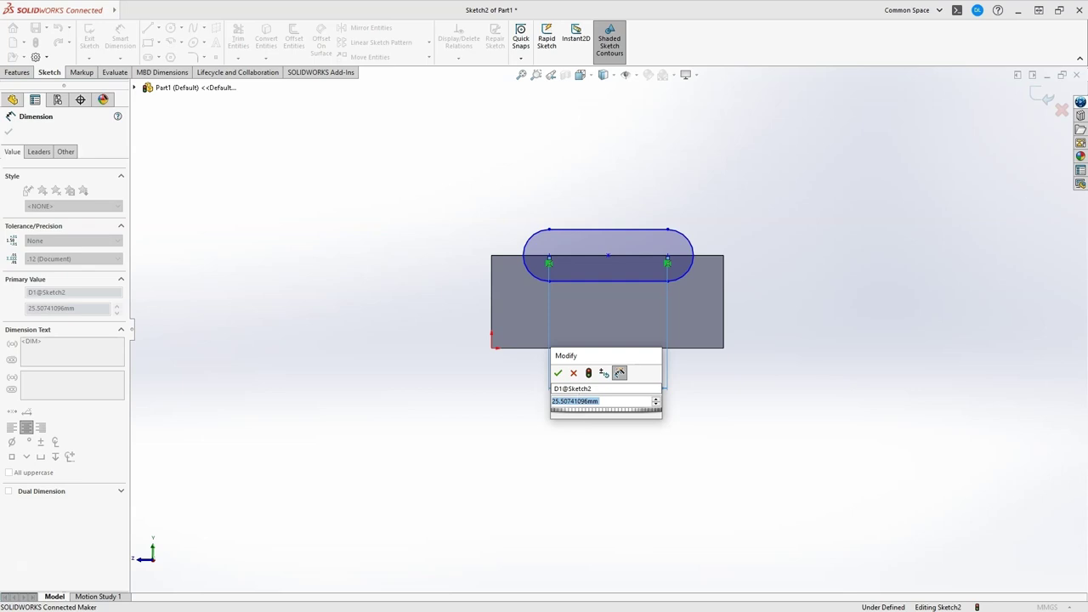
pyautogui.write('20')
pyautogui.press('Return')
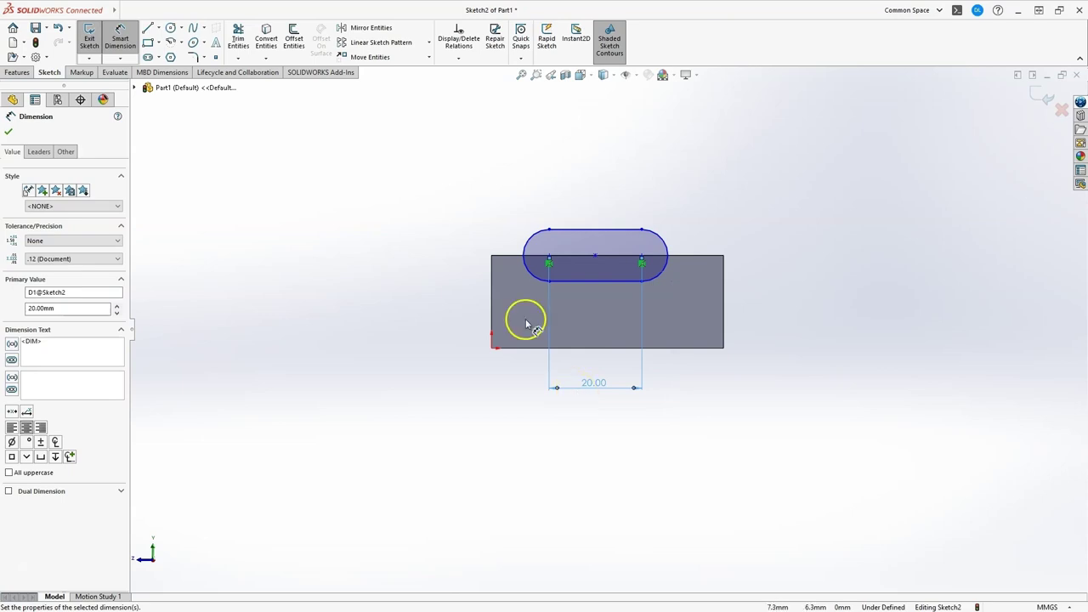
# Dimension the slot width to 10 mm
pyautogui.click(606, 231)
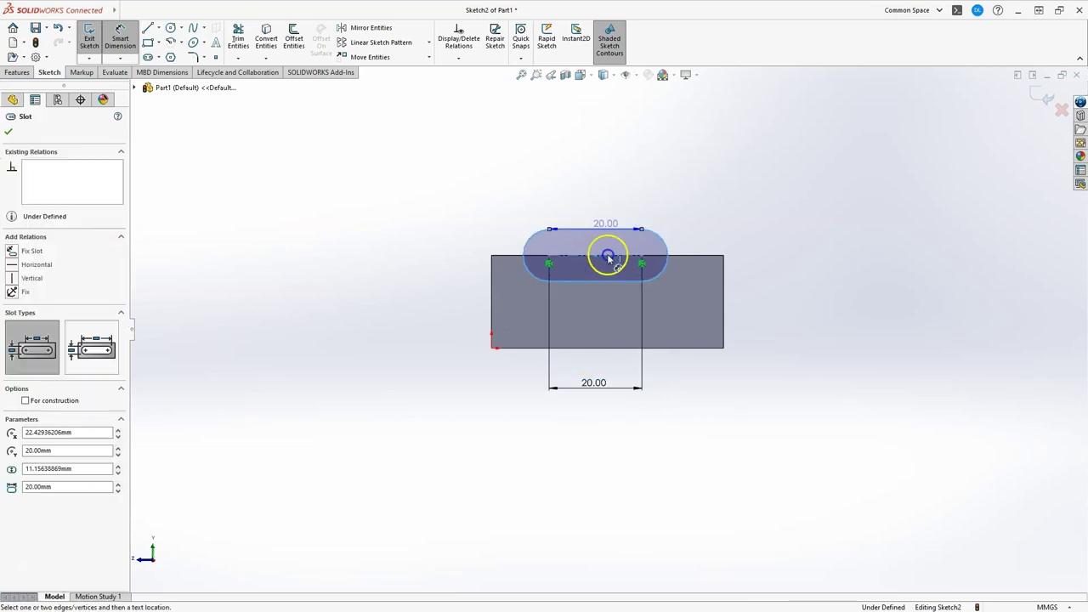
pyautogui.click(762, 249)
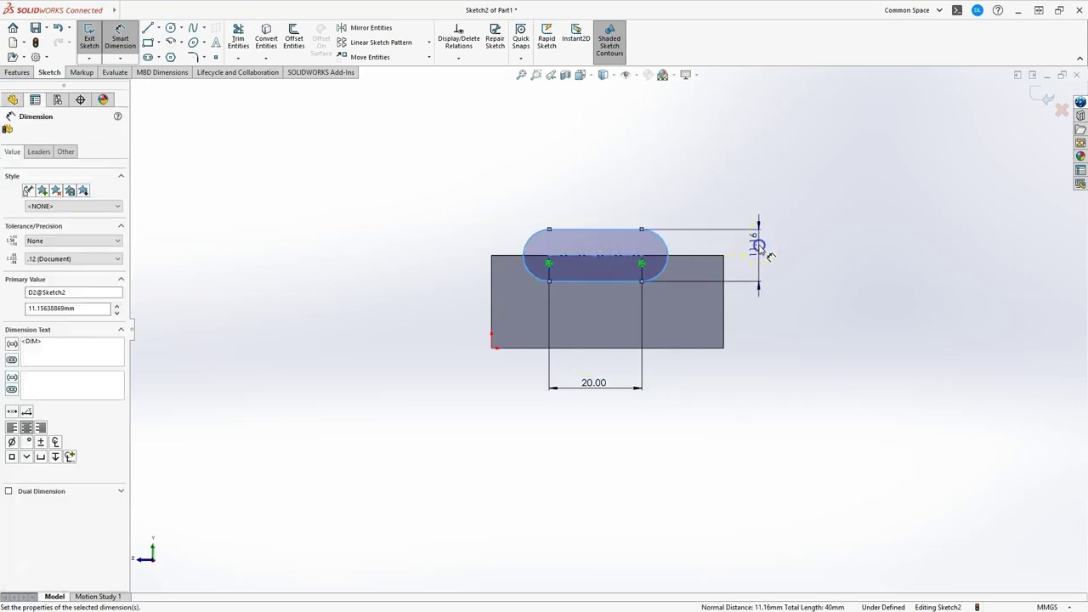
pyautogui.write('10')
pyautogui.press('Return')
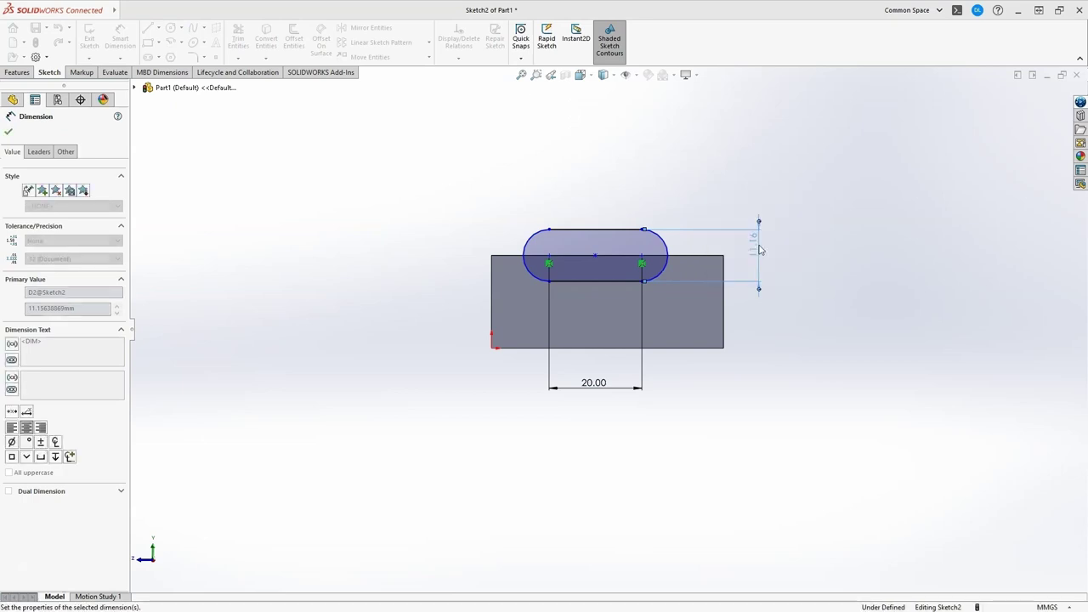
pyautogui.press('Escape')
pyautogui.press('Escape')
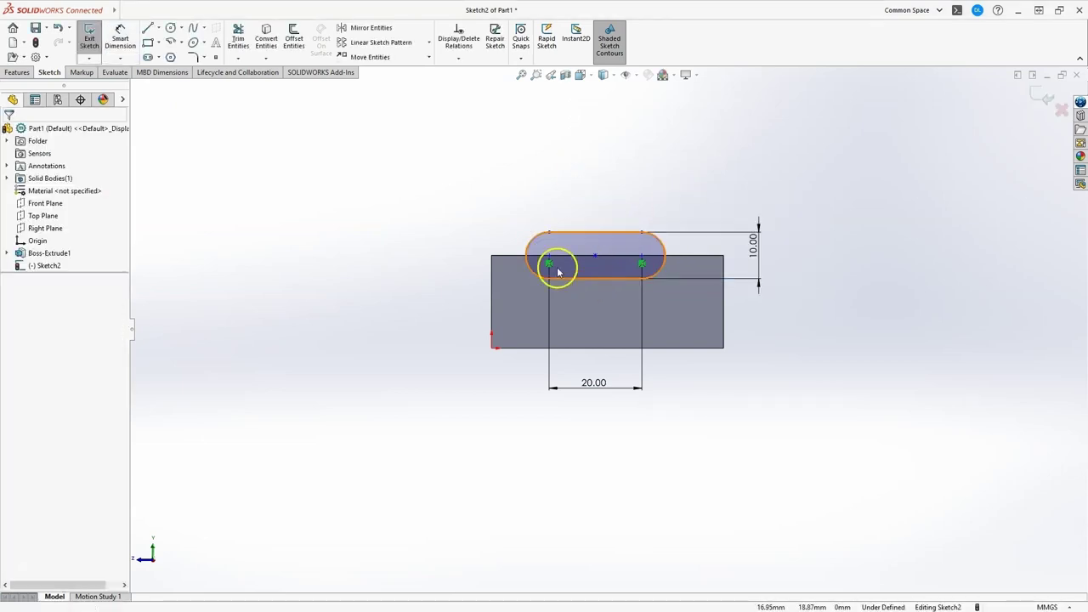
# Drag the slot's centre onto the top edge midpoint so the slot is fully defined
pyautogui.scroll(-3, 595, 255)
pyautogui.scroll(-4, 621, 421)
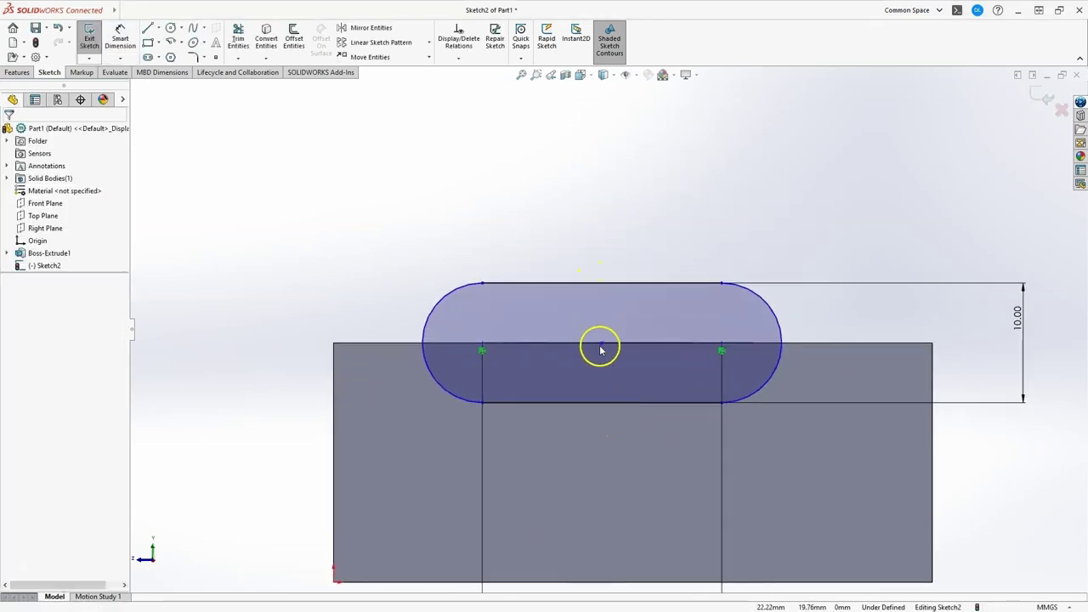
pyautogui.click(620, 380)
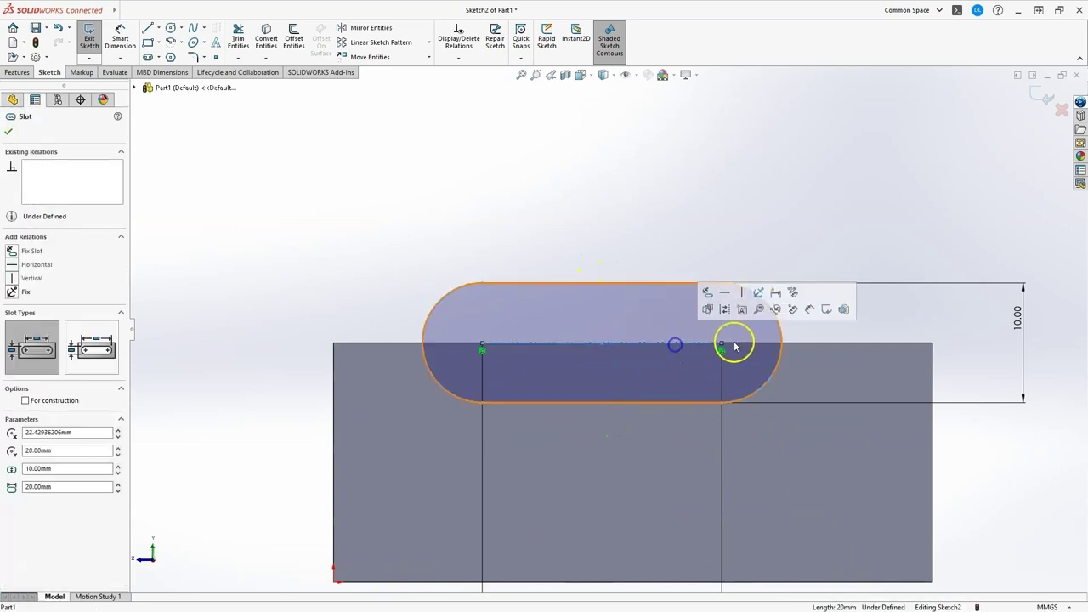
pyautogui.press('Escape')
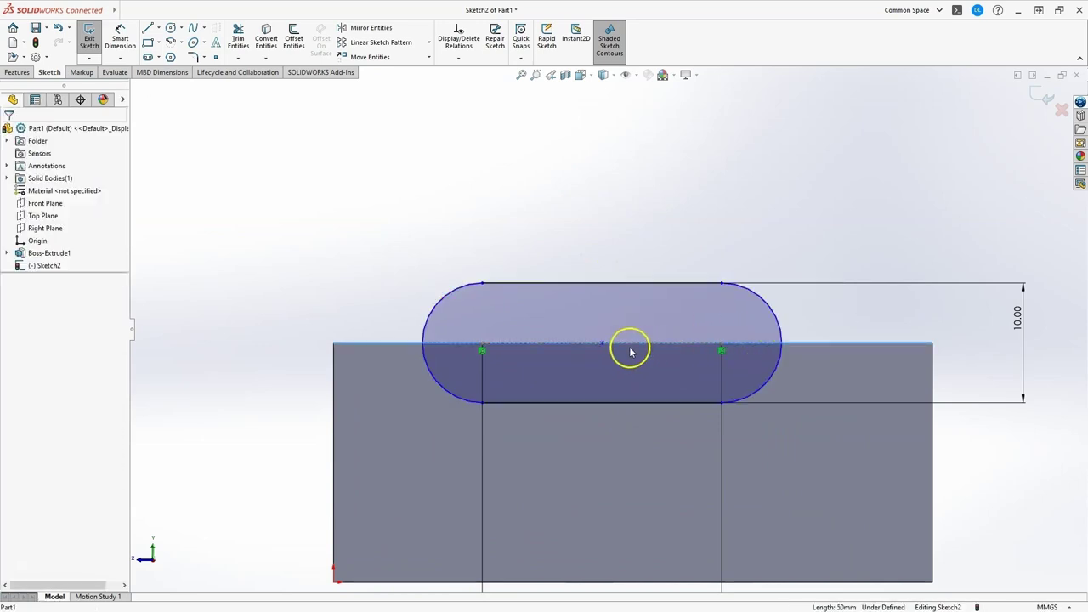
pyautogui.moveTo(602, 346); pyautogui.dragTo(494, 347)
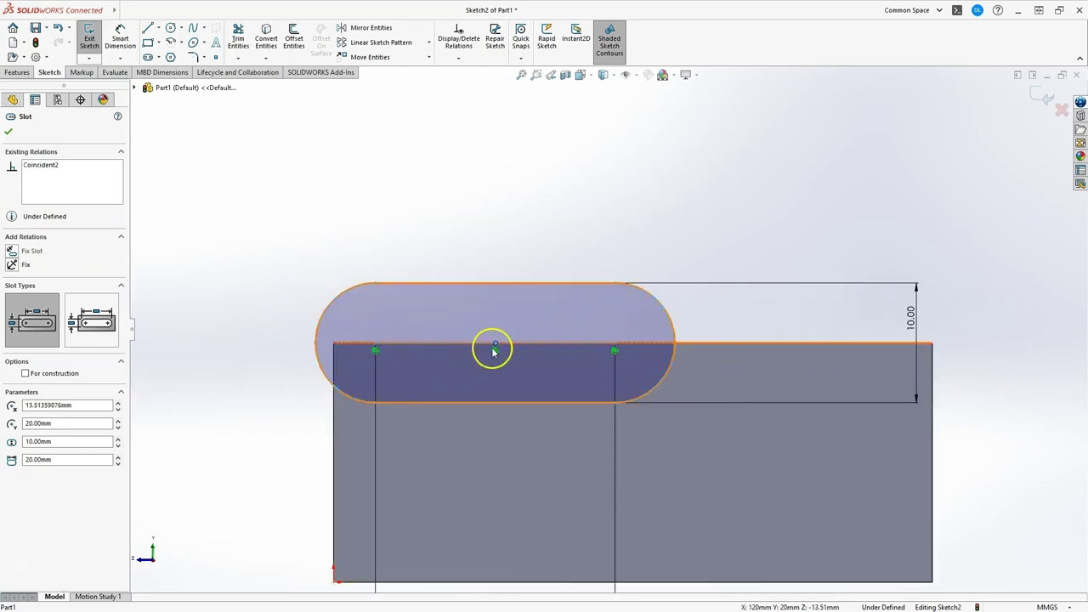
pyautogui.moveTo(496, 347); pyautogui.dragTo(601, 348)
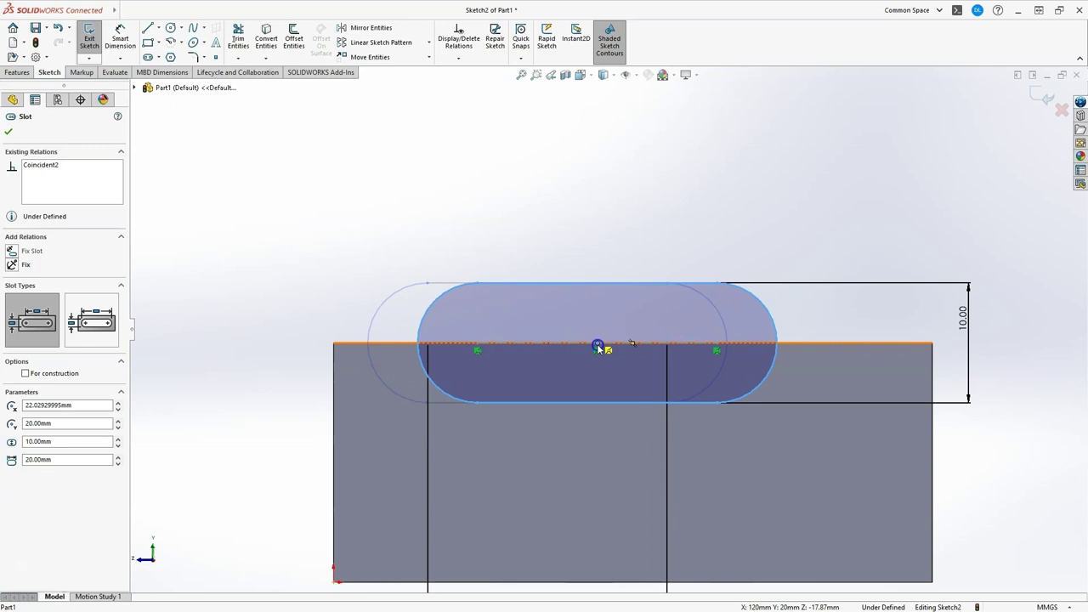
pyautogui.moveTo(599, 348); pyautogui.dragTo(632, 343)
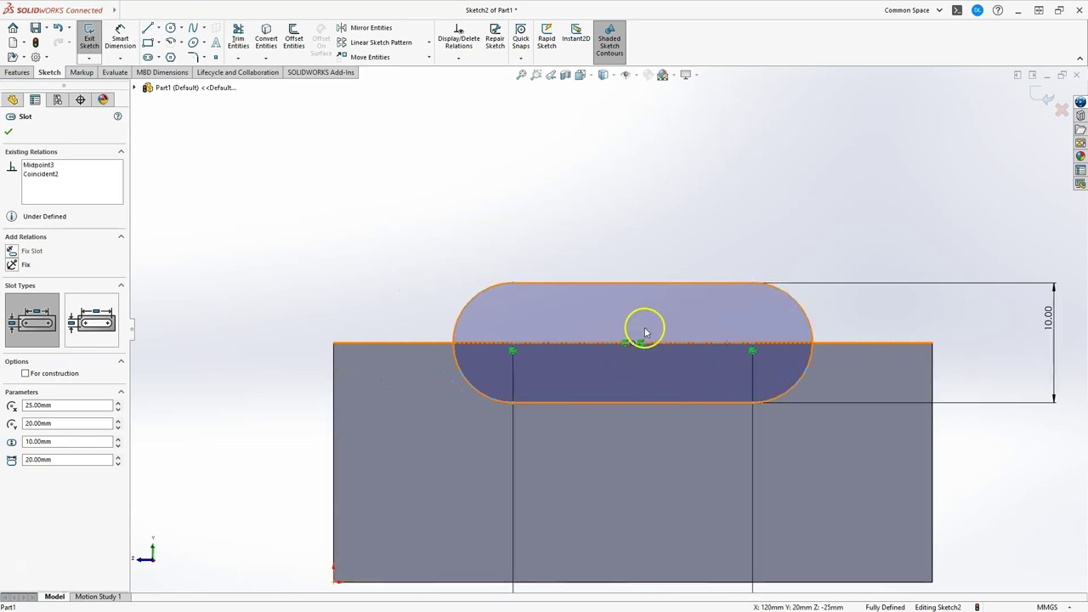
pyautogui.press('Escape')
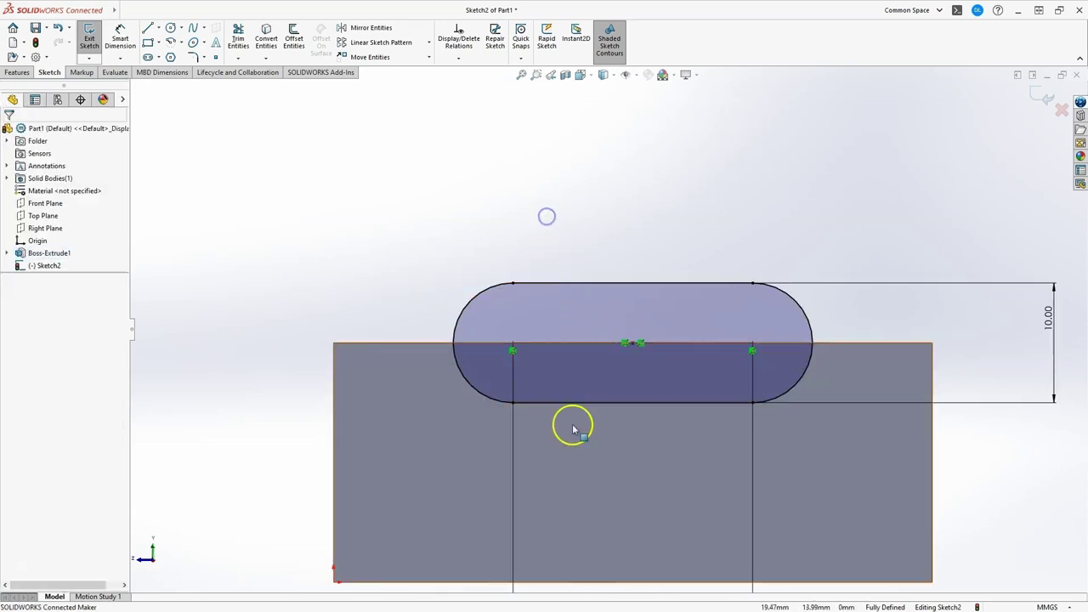
pyautogui.keyDown('ctrl'); pyautogui.moveTo(628, 357); pyautogui.dragTo(621, 280, button='middle'); pyautogui.keyUp('ctrl')
pyautogui.moveTo(621, 280)
pyautogui.mouseDown()
pyautogui.moveTo(612, 293)
pyautogui.moveTo(595, 267)
pyautogui.mouseUp()
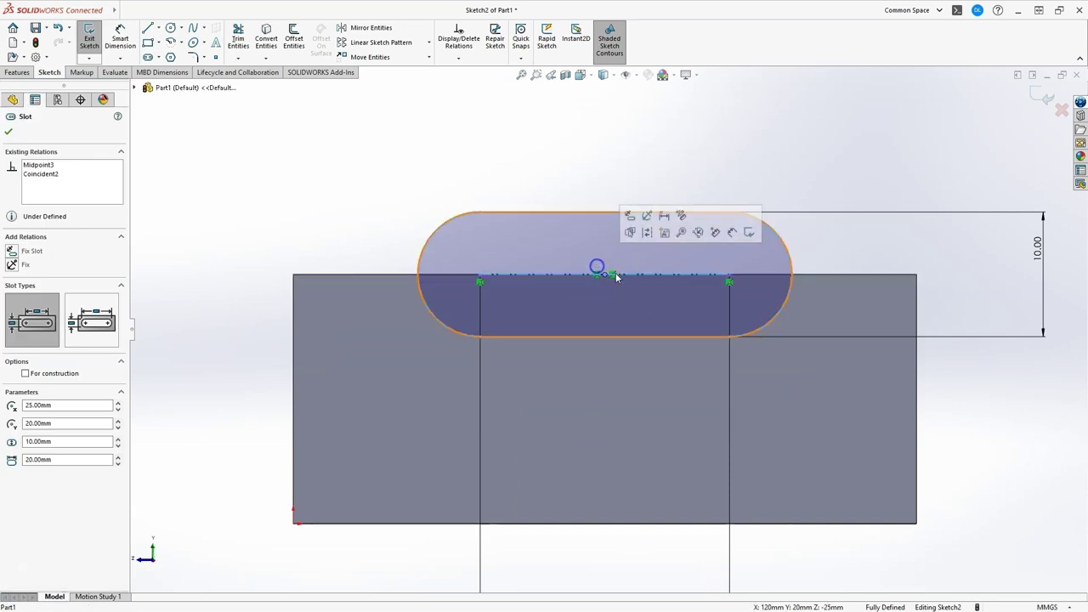
# Verify the slot is fixed, fit the view and exit Sketch2
pyautogui.click(575, 212)
pyautogui.click(821, 151)
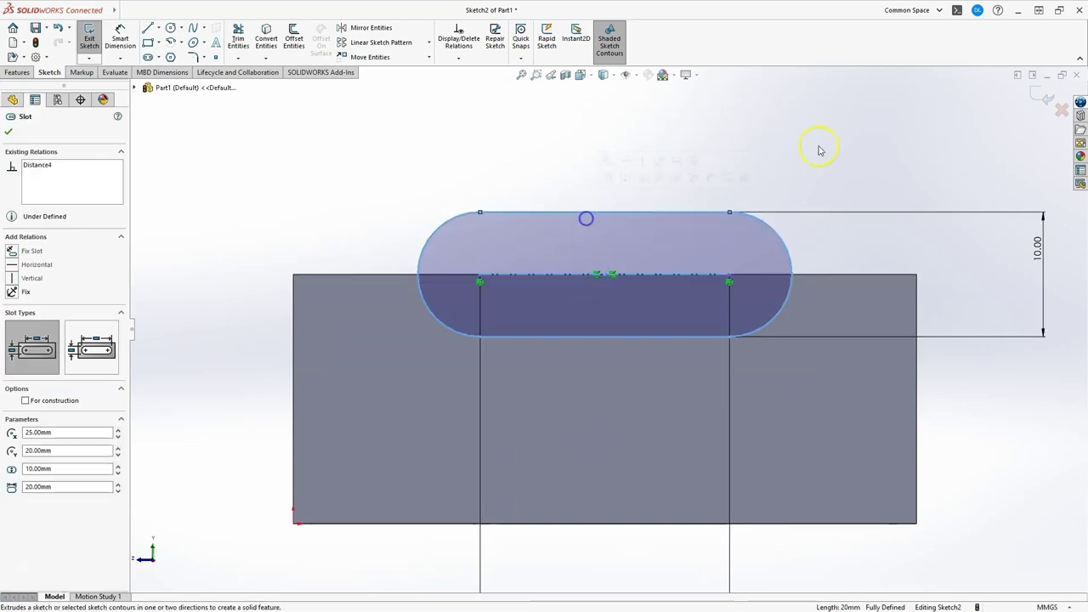
pyautogui.press('f')
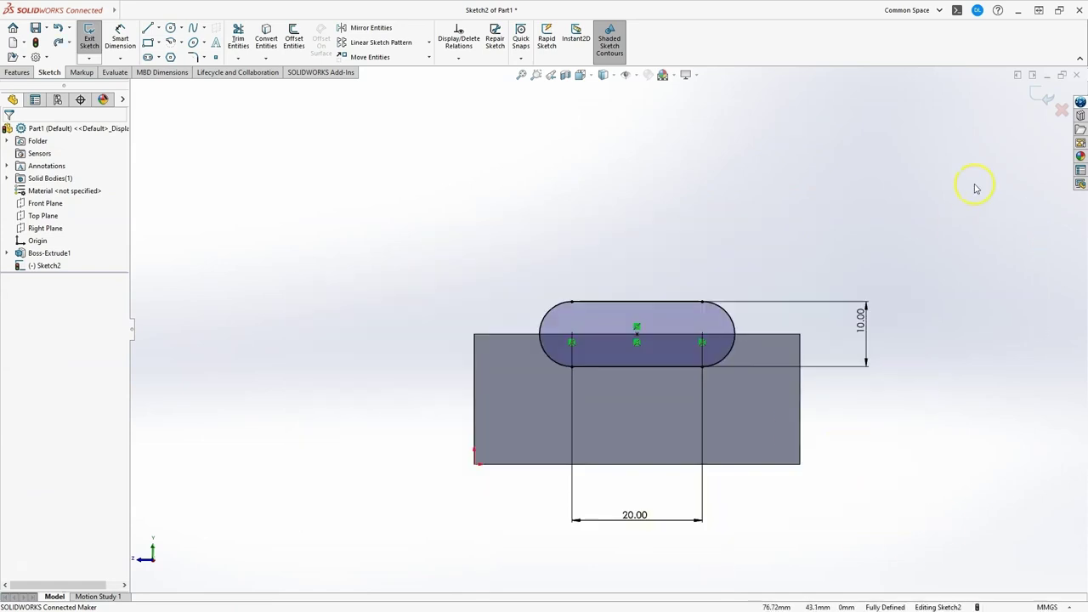
pyautogui.click(1042, 99)
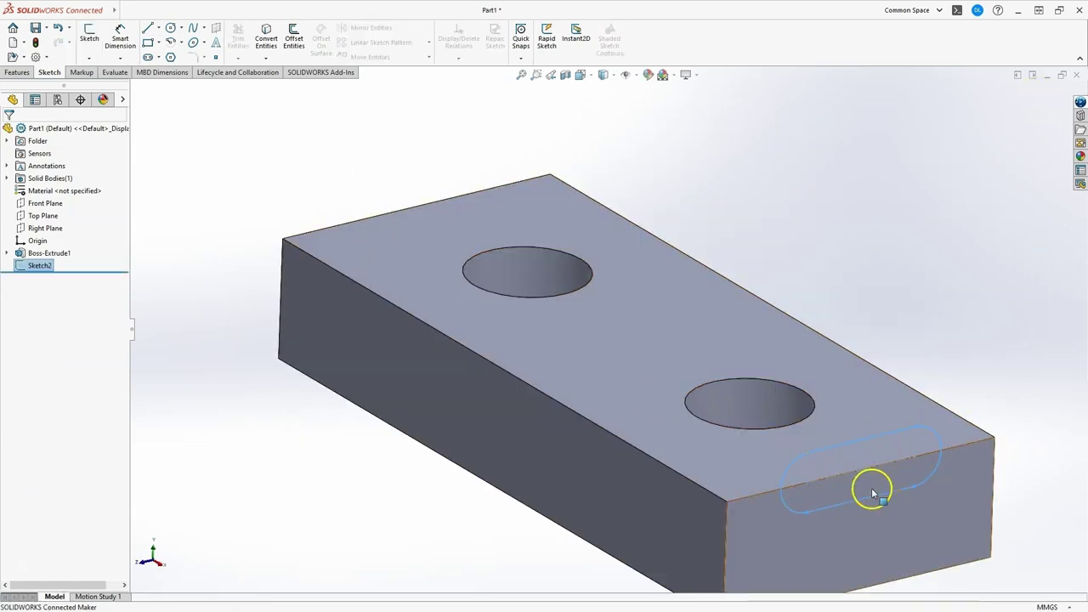
# Start an extruded cut from the slot sketch and drag its depth along the block
pyautogui.moveTo(843, 496); pyautogui.dragTo(823, 470)
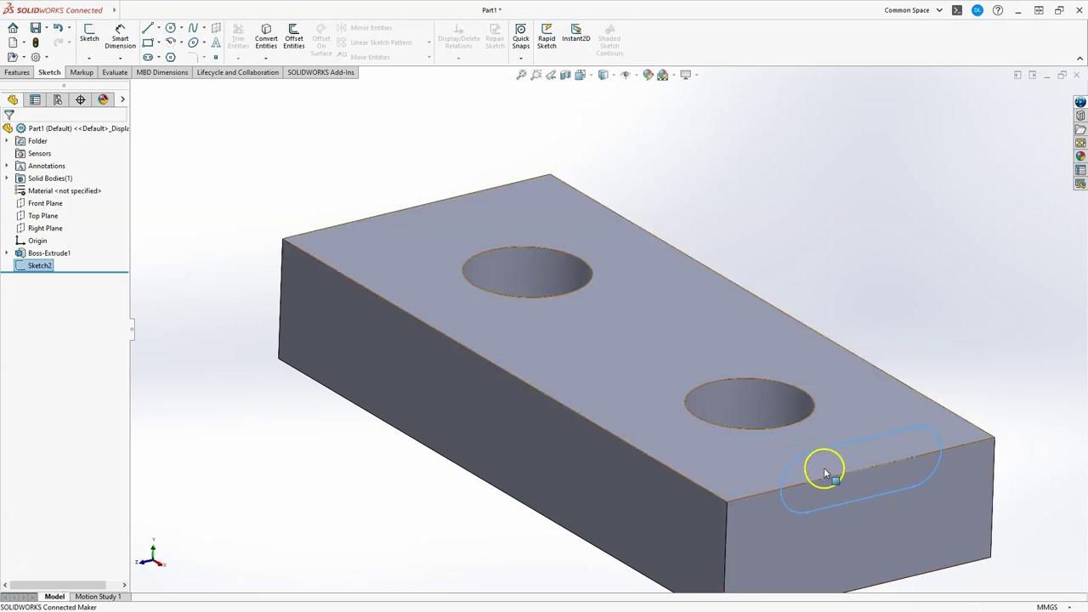
pyautogui.click(17, 72)
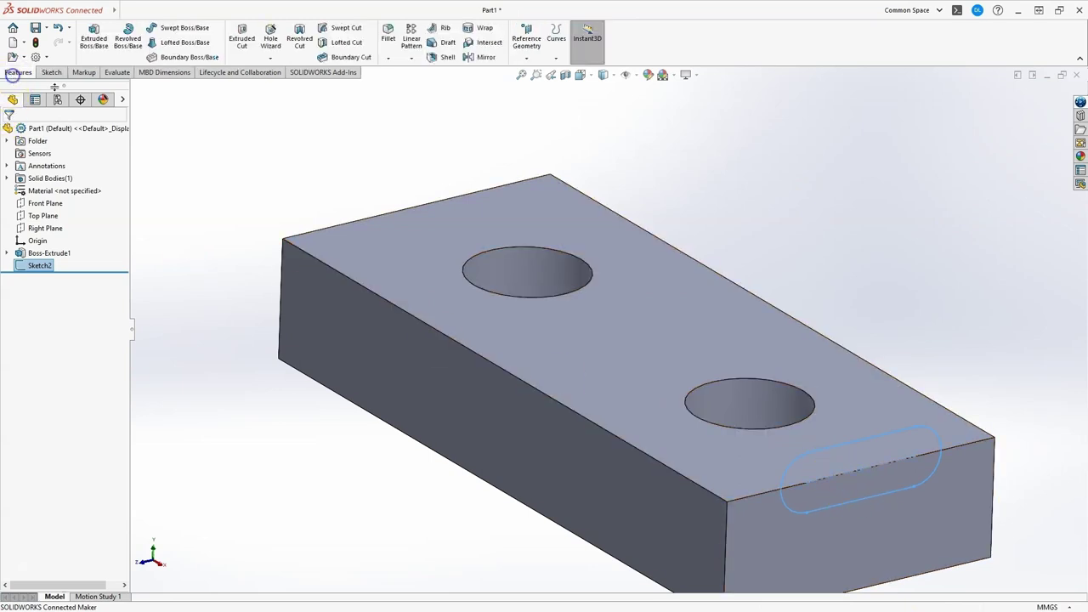
pyautogui.click(242, 44)
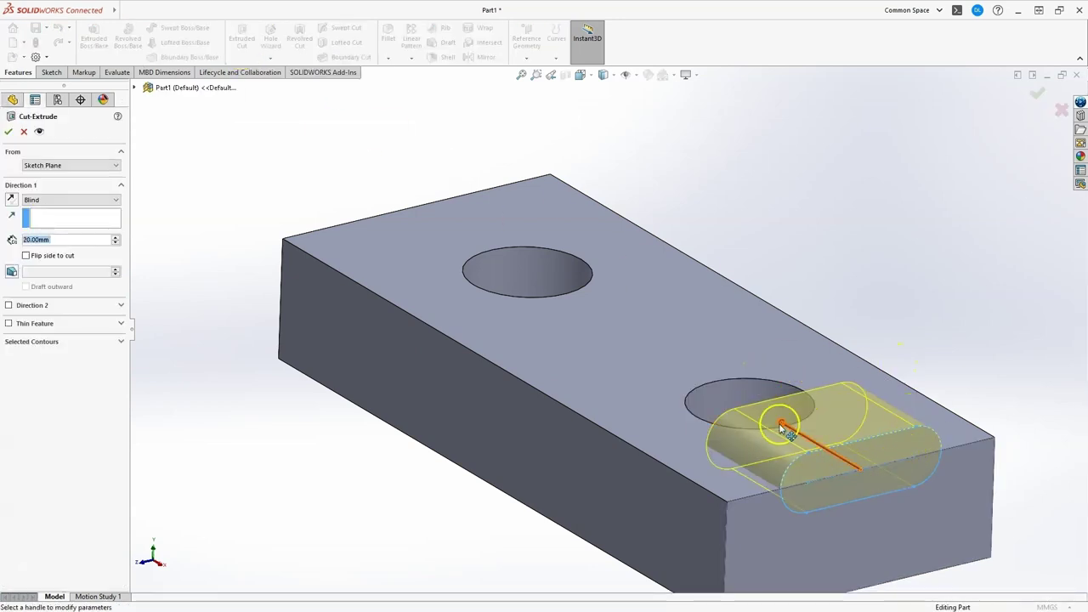
pyautogui.moveTo(778, 418)
pyautogui.mouseDown()
pyautogui.moveTo(659, 353)
pyautogui.moveTo(411, 155)
pyautogui.moveTo(489, 255)
pyautogui.moveTo(501, 292)
pyautogui.moveTo(417, 163)
pyautogui.moveTo(382, 174)
pyautogui.moveTo(387, 156)
pyautogui.moveTo(449, 236)
pyautogui.mouseUp()
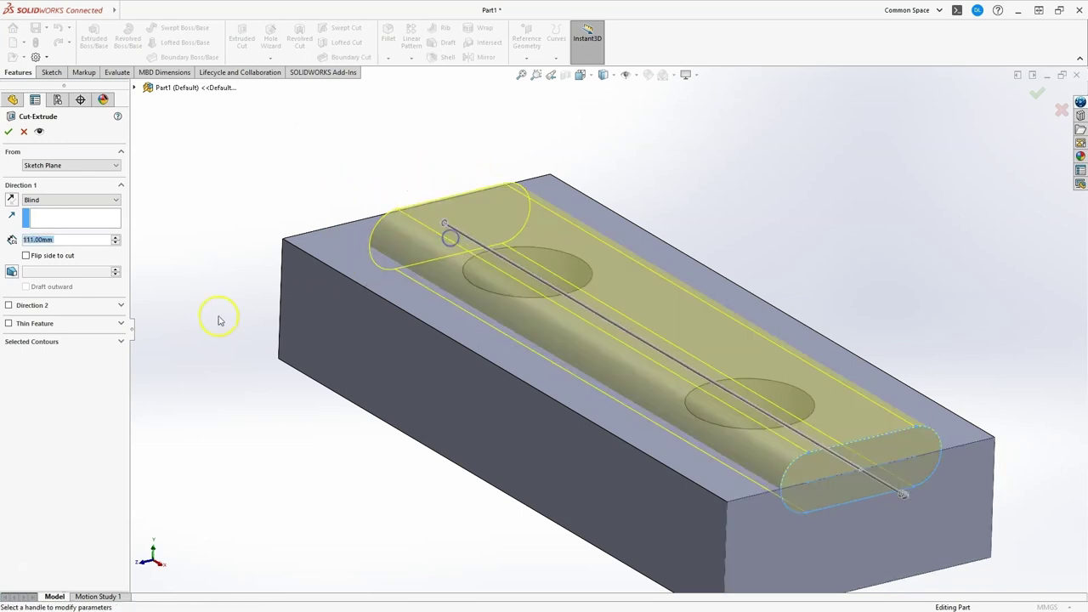
pyautogui.scroll(3, 35, 240)
pyautogui.scroll(-2, 36, 240)
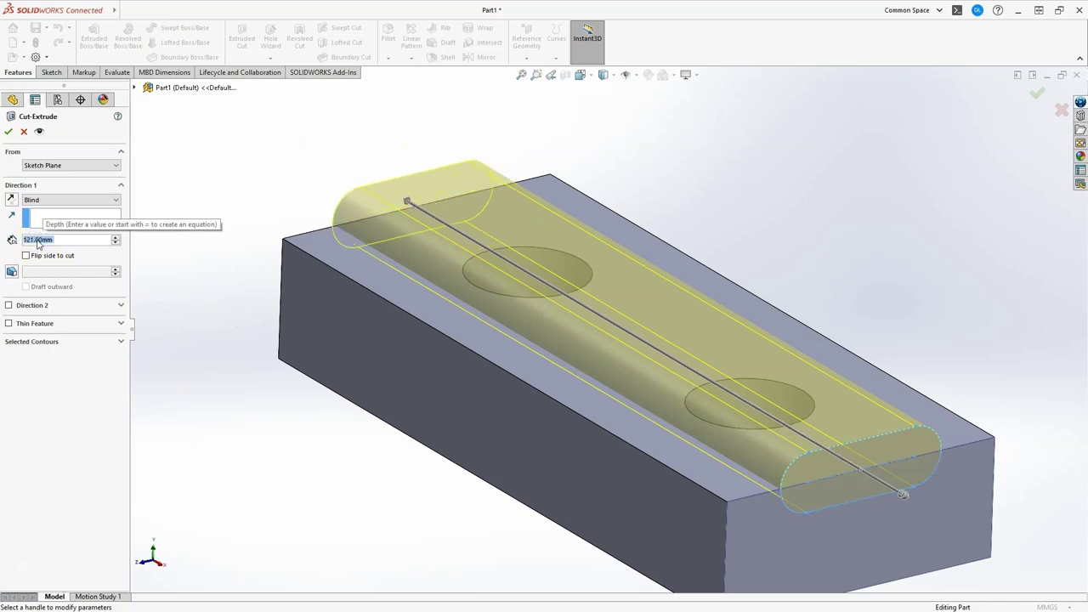
pyautogui.moveTo(461, 511); pyautogui.dragTo(565, 577, button='middle')
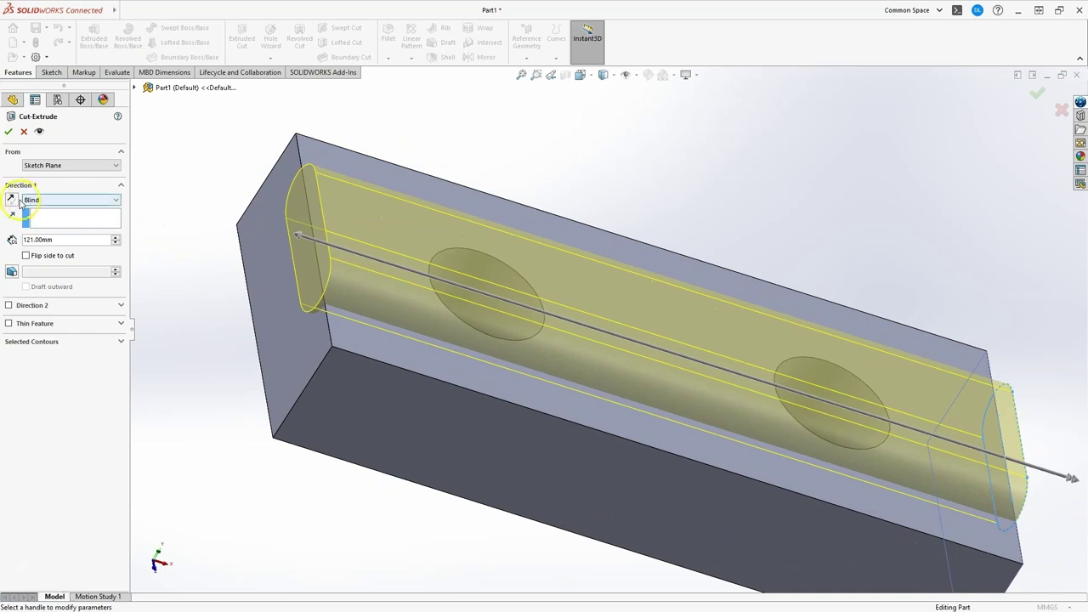
# Try the Through All and Up To Next end conditions, then settle on Up To Surface
pyautogui.click(73, 201)
pyautogui.click(71, 218)
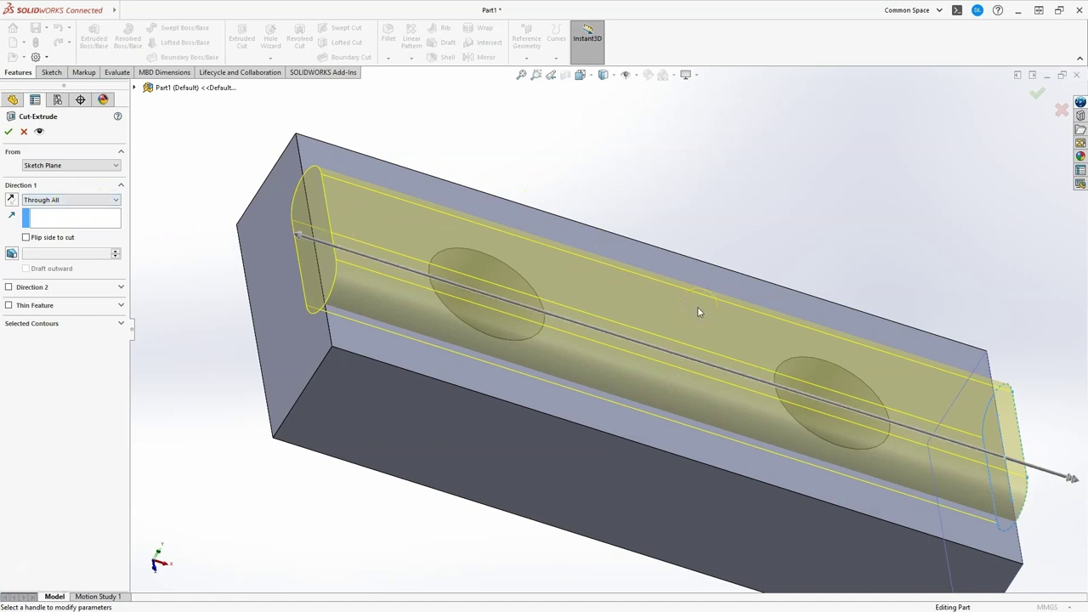
pyautogui.click(112, 201)
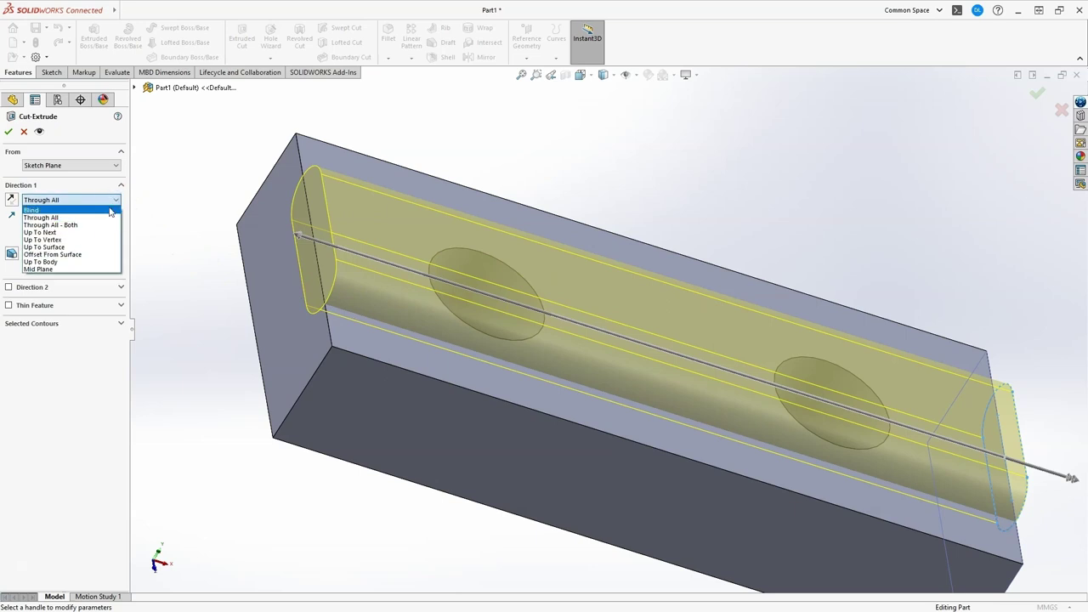
pyautogui.click(58, 232)
pyautogui.click(67, 200)
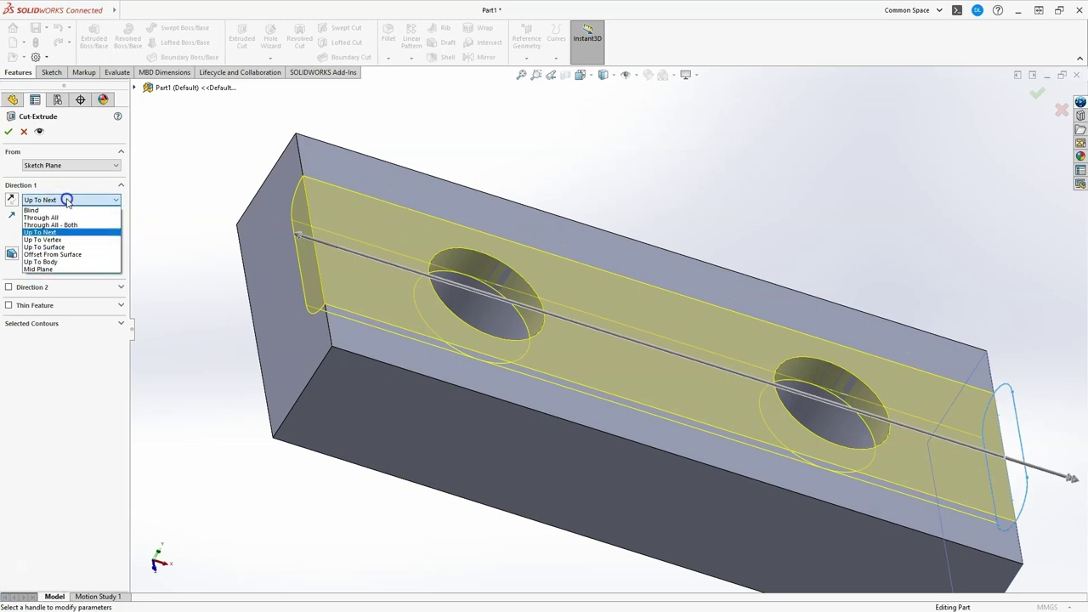
pyautogui.click(79, 247)
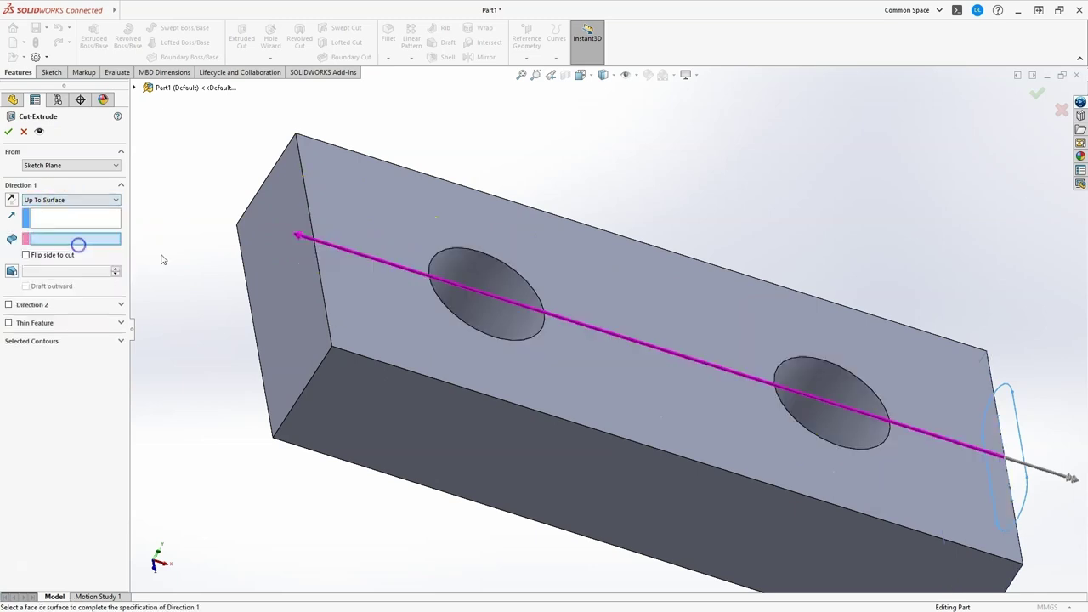
# Pick the block's far end face, then switch the cut back to Through All
pyautogui.click(270, 207)
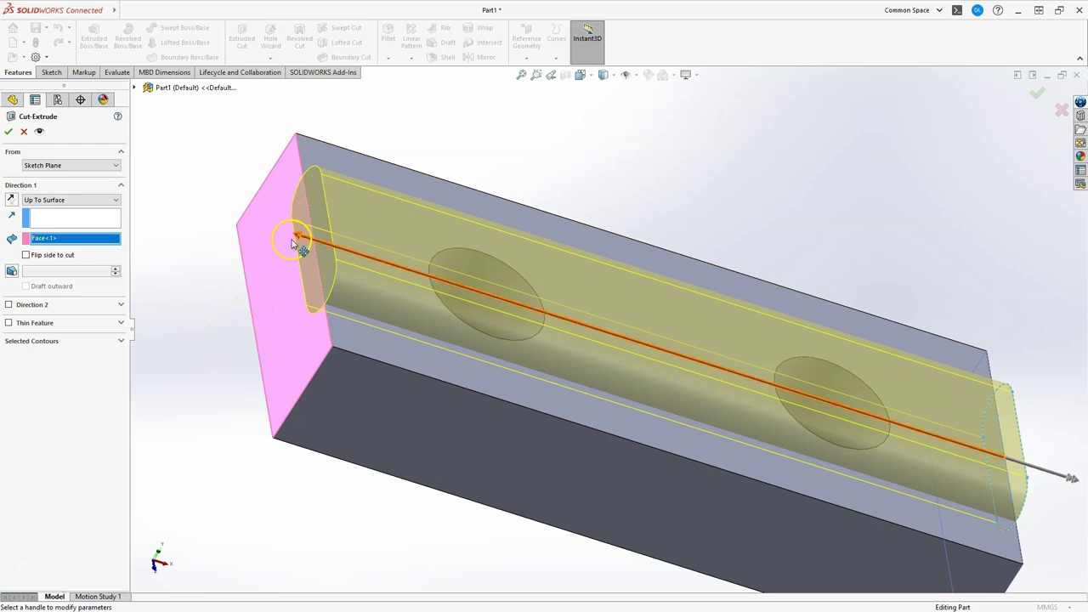
pyautogui.click(78, 202)
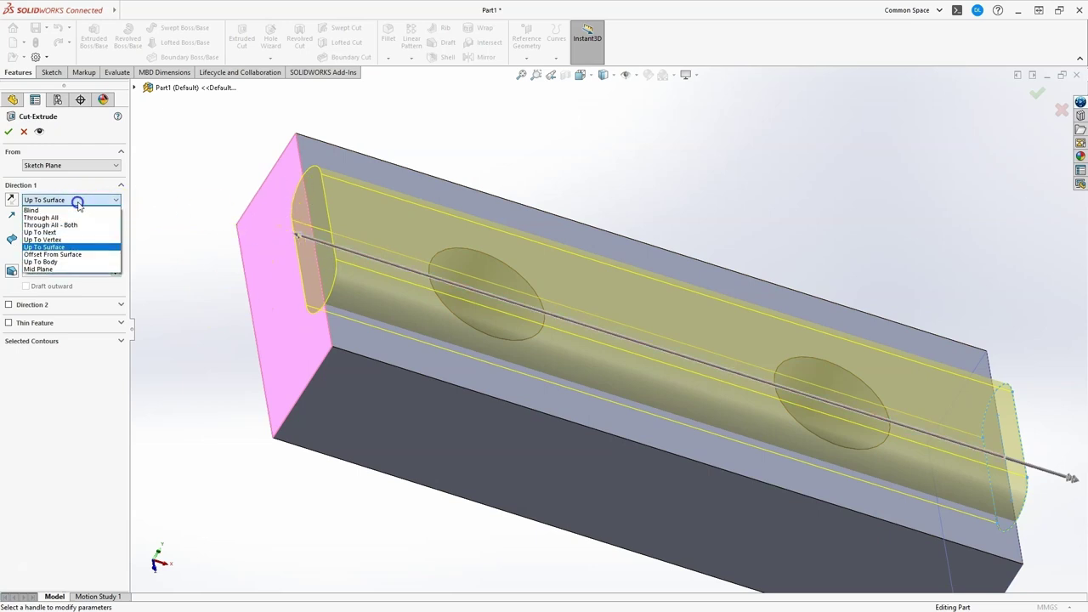
pyautogui.click(70, 219)
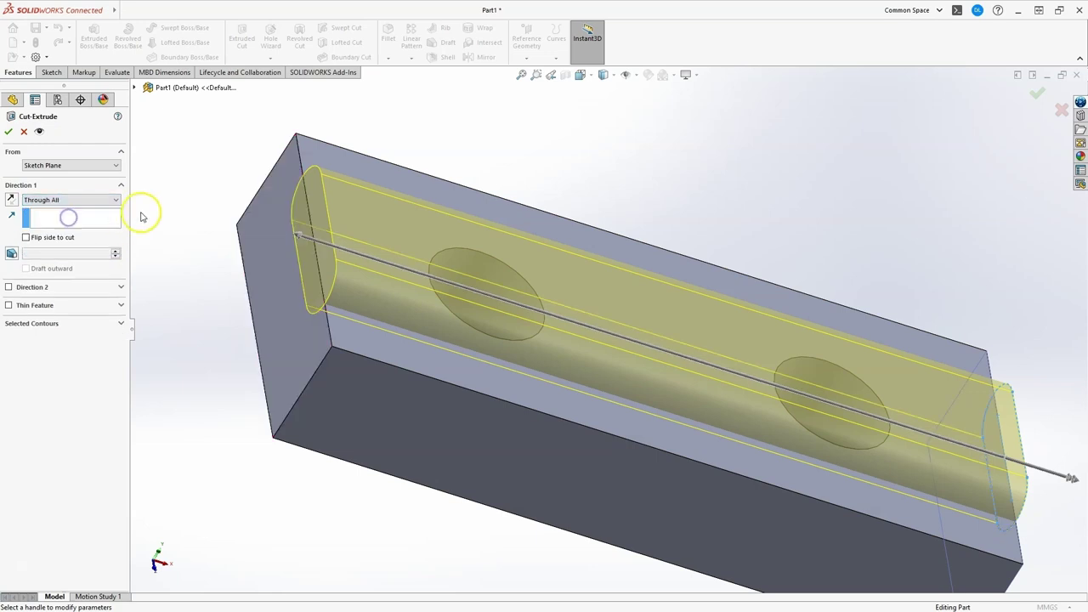
pyautogui.scroll(-2, 498, 247)
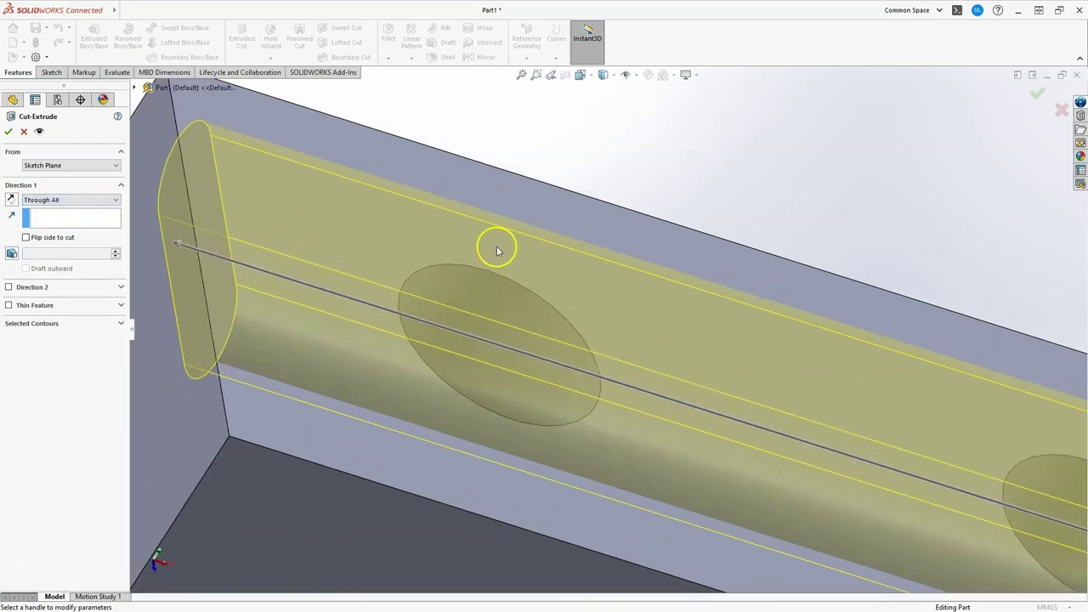
pyautogui.scroll(6, 498, 247)
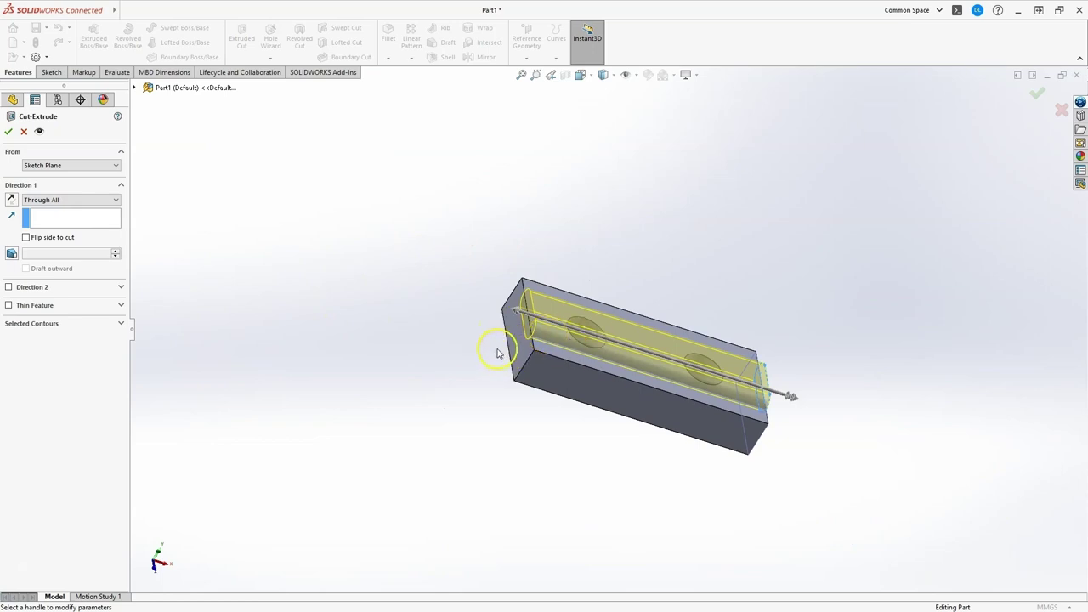
pyautogui.scroll(-2, 498, 344)
# End the cut Up To Surface at the far end face, confirm Cut-Extrude1 and inspect the groove
pyautogui.click(65, 201)
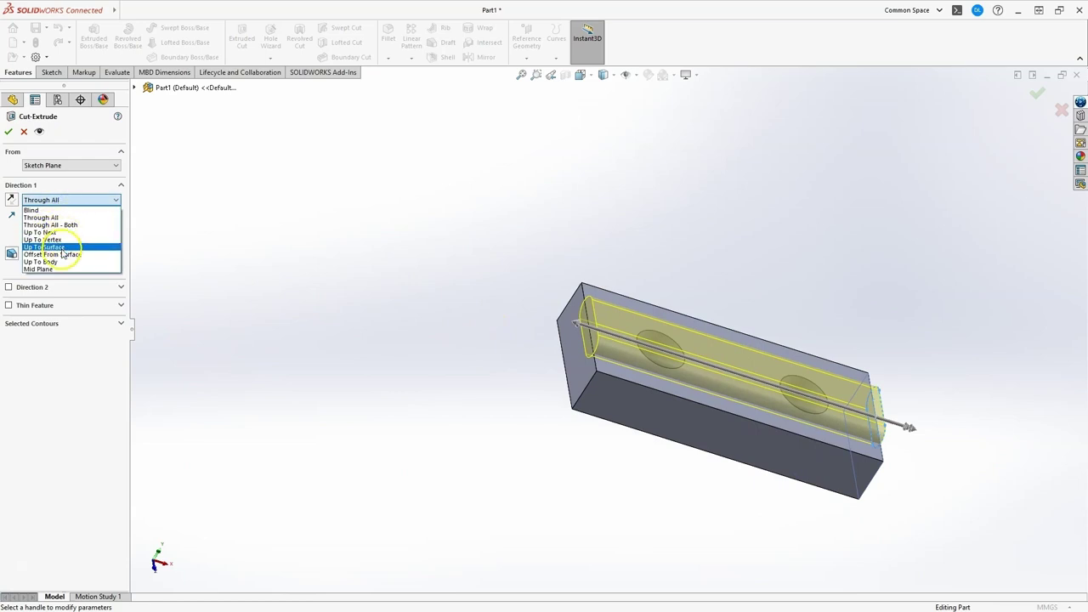
pyautogui.click(63, 249)
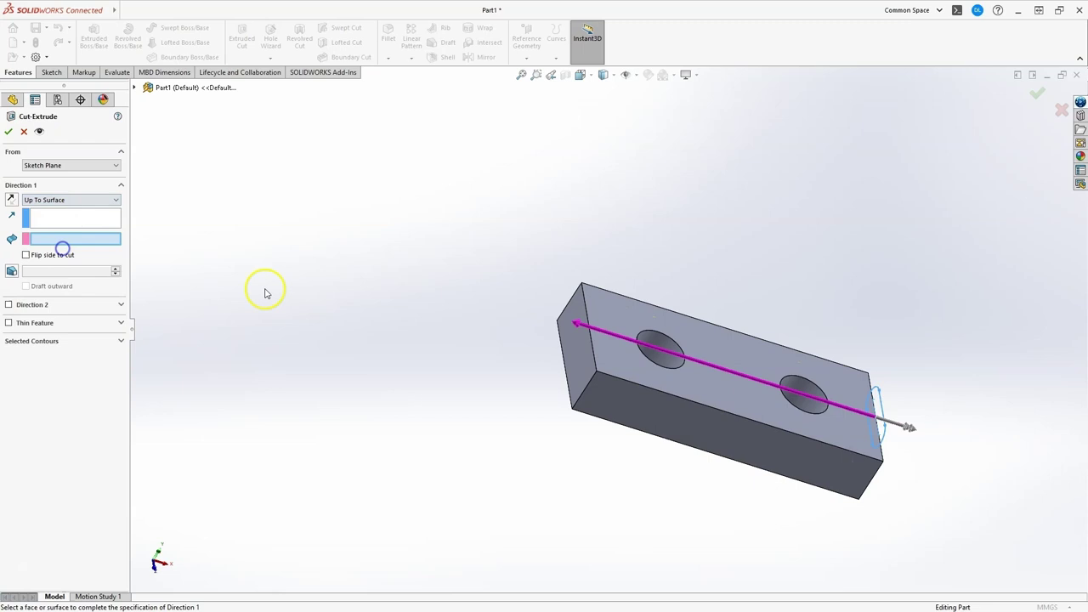
pyautogui.click(577, 357)
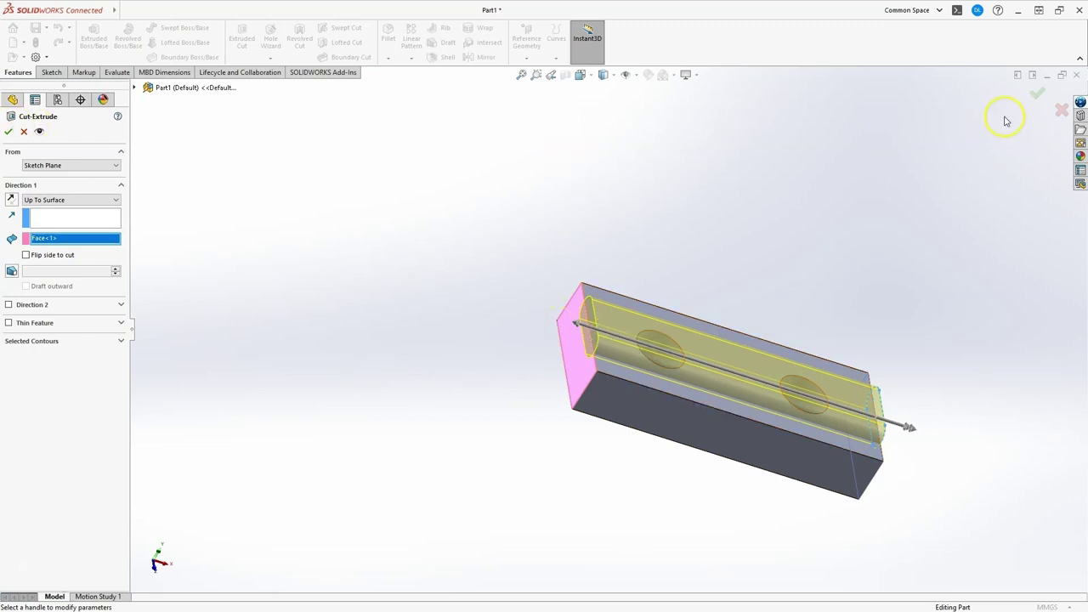
pyautogui.click(1035, 96)
pyautogui.moveTo(583, 382); pyautogui.dragTo(736, 340, button='middle')
pyautogui.moveTo(777, 247); pyautogui.dragTo(762, 384, button='middle')
pyautogui.moveTo(757, 277); pyautogui.dragTo(829, 345, button='middle')
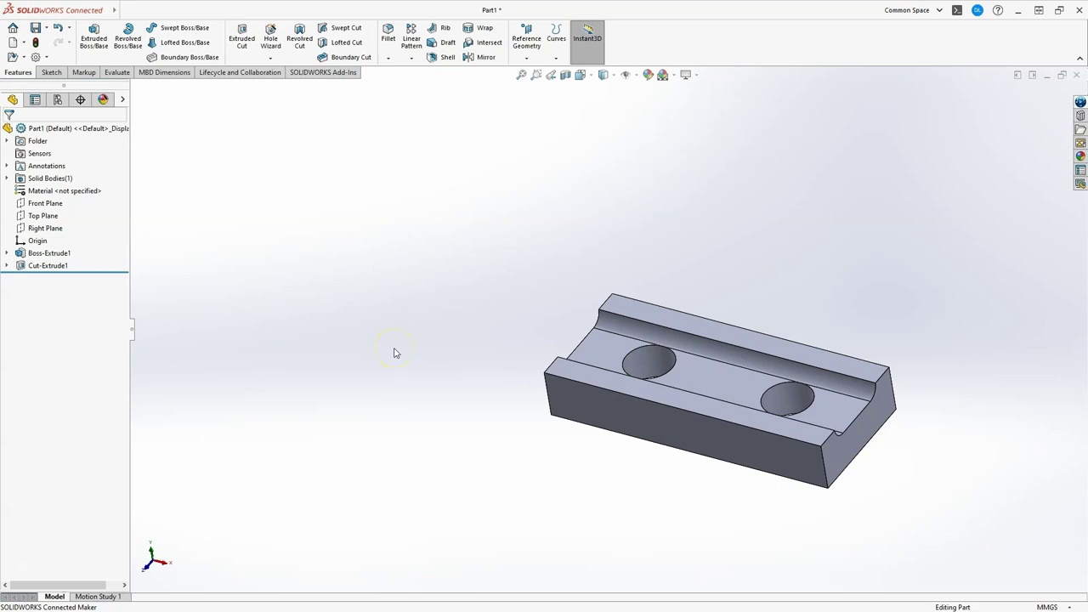
# Start a fillet and select both long top edges of the groove
pyautogui.click(714, 337)
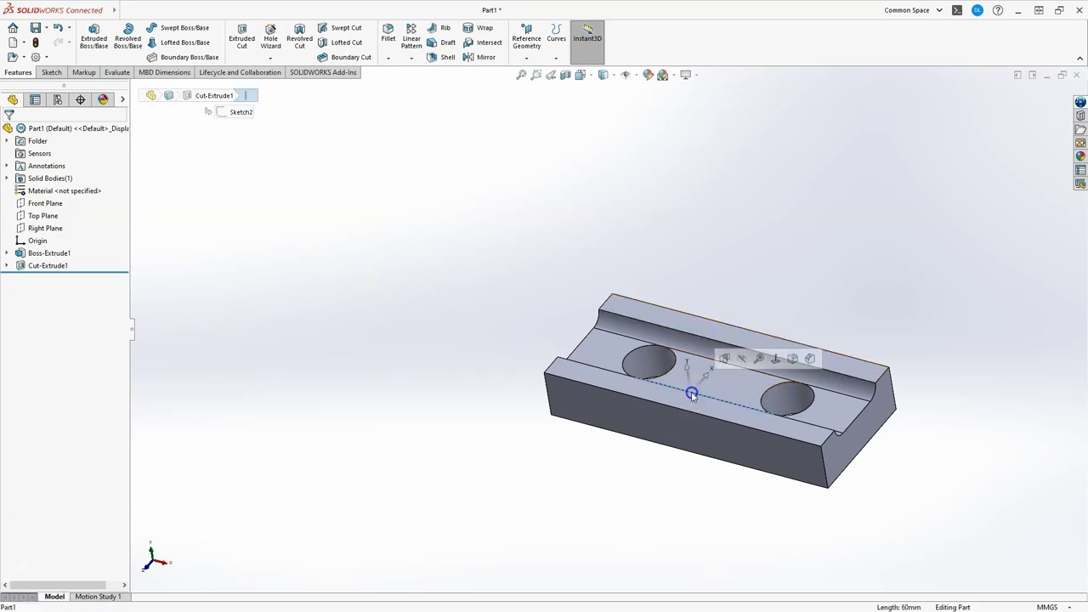
pyautogui.click(387, 44)
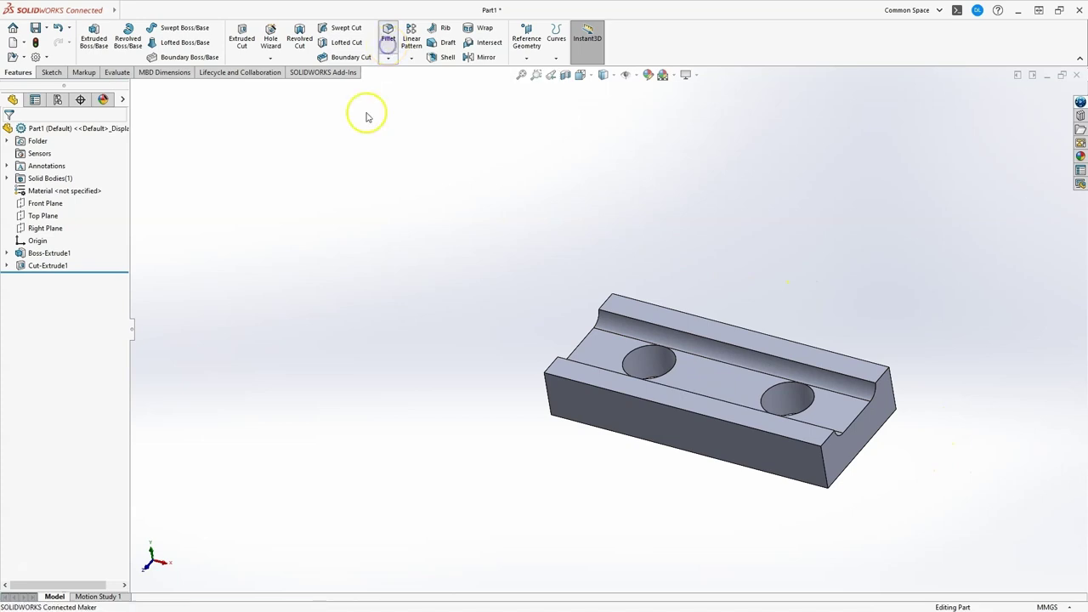
pyautogui.click(702, 338)
pyautogui.moveTo(925, 352); pyautogui.dragTo(842, 403, button='middle')
pyautogui.click(54, 225)
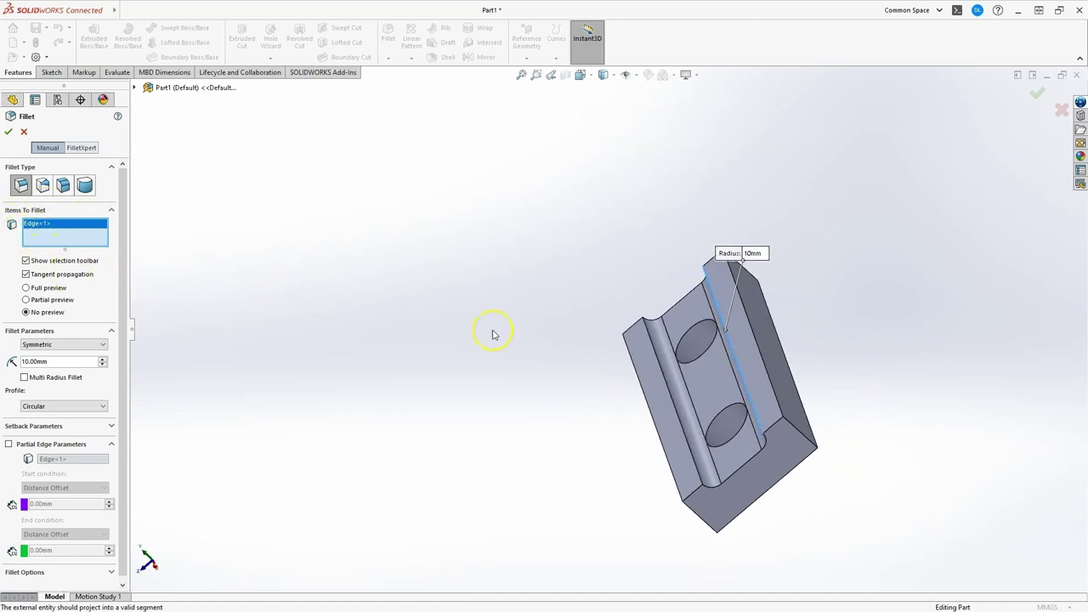
pyautogui.click(653, 346)
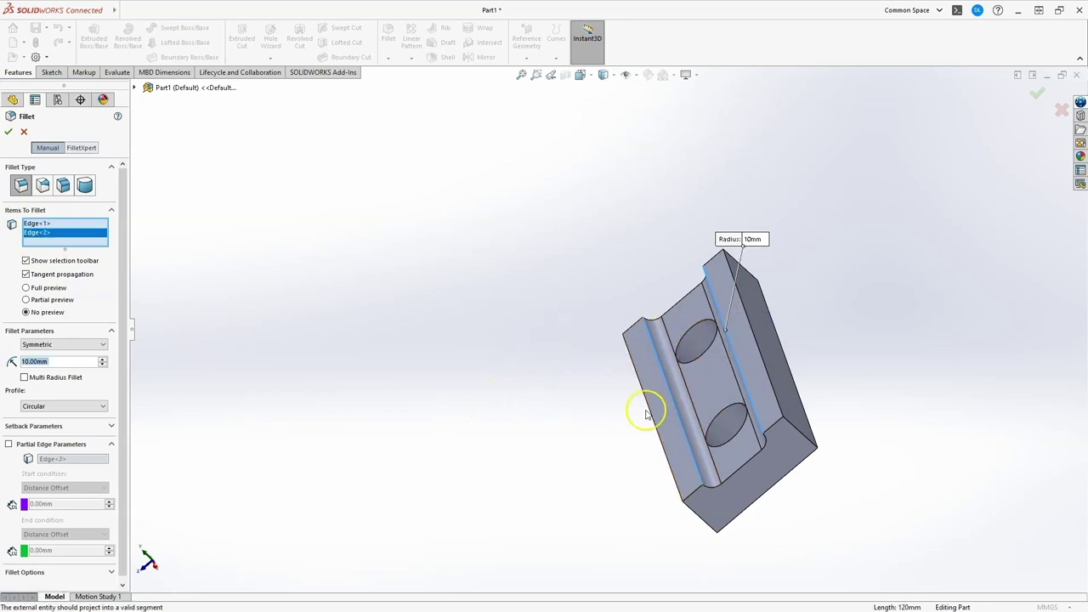
# Set the fillet radius to 2 mm, view the full preview, and apply Fillet1
pyautogui.click(27, 361)
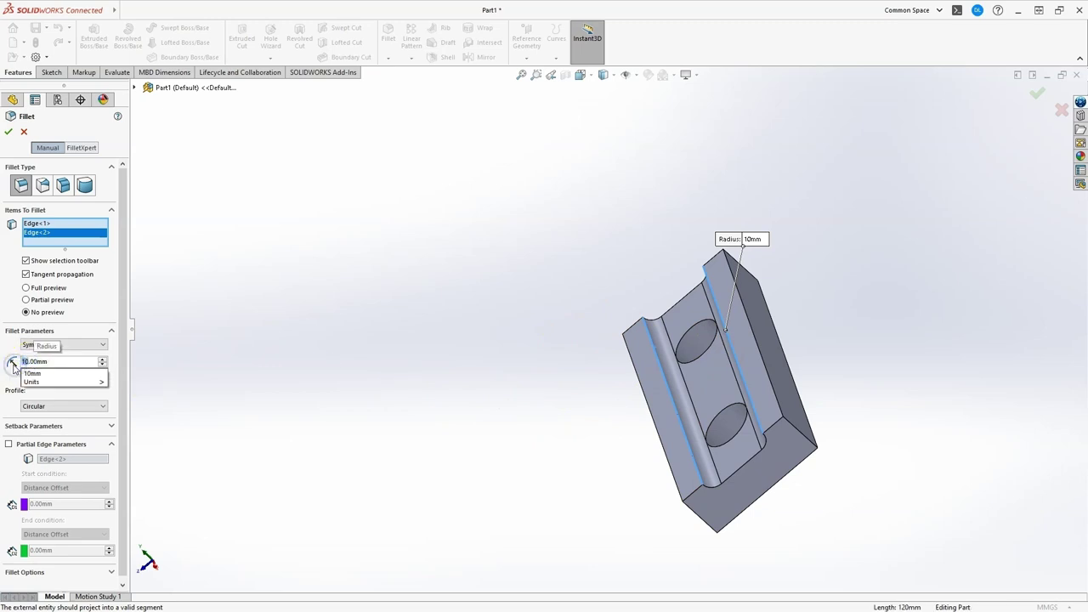
pyautogui.write('2')
pyautogui.press('Return')
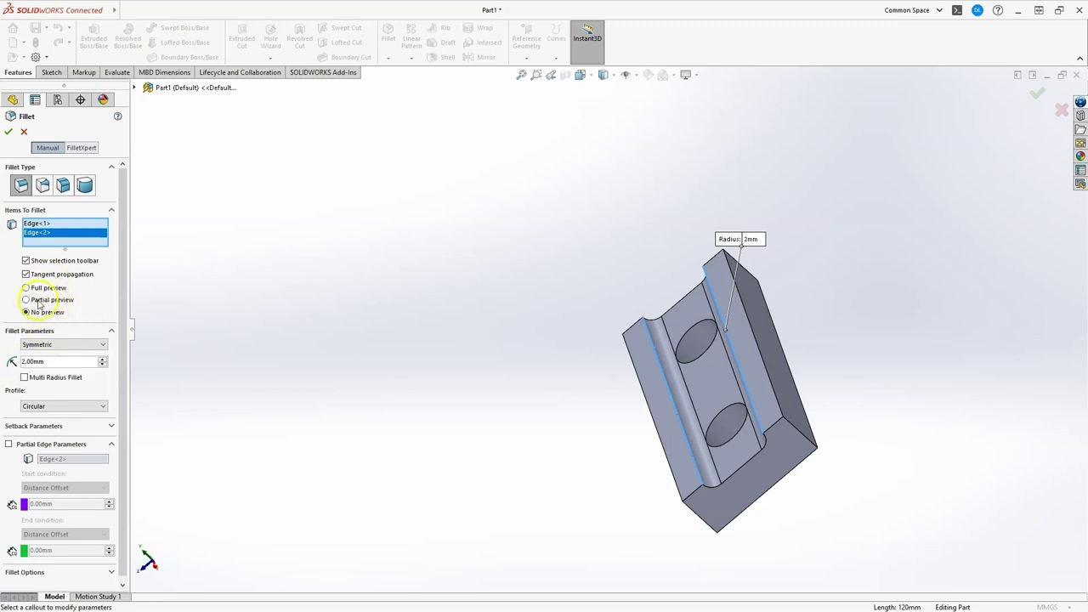
pyautogui.click(26, 299)
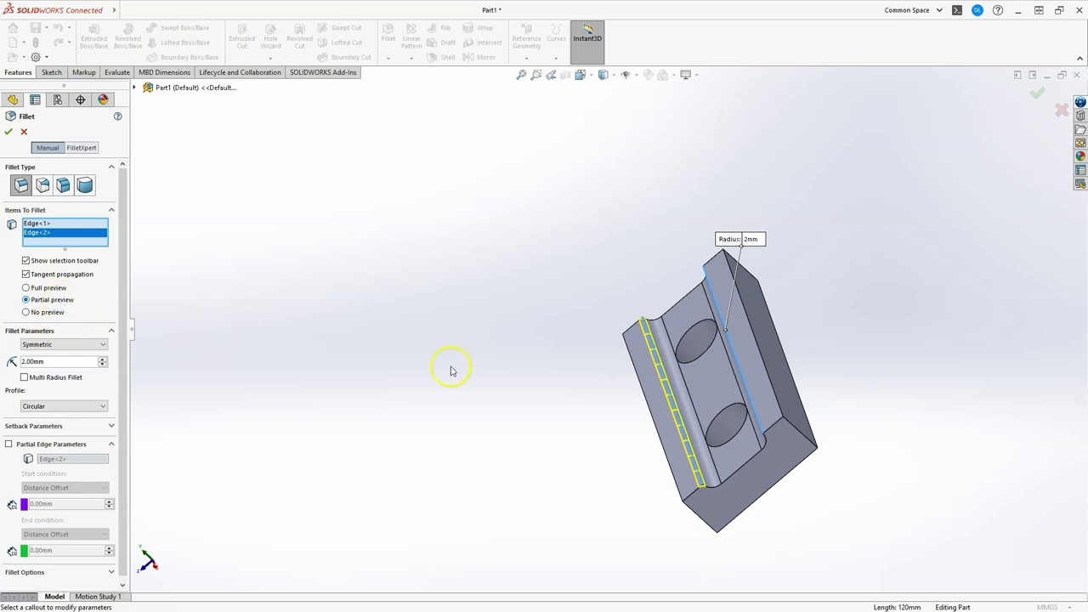
pyautogui.moveTo(451, 370); pyautogui.dragTo(600, 406, button='middle')
pyautogui.click(26, 287)
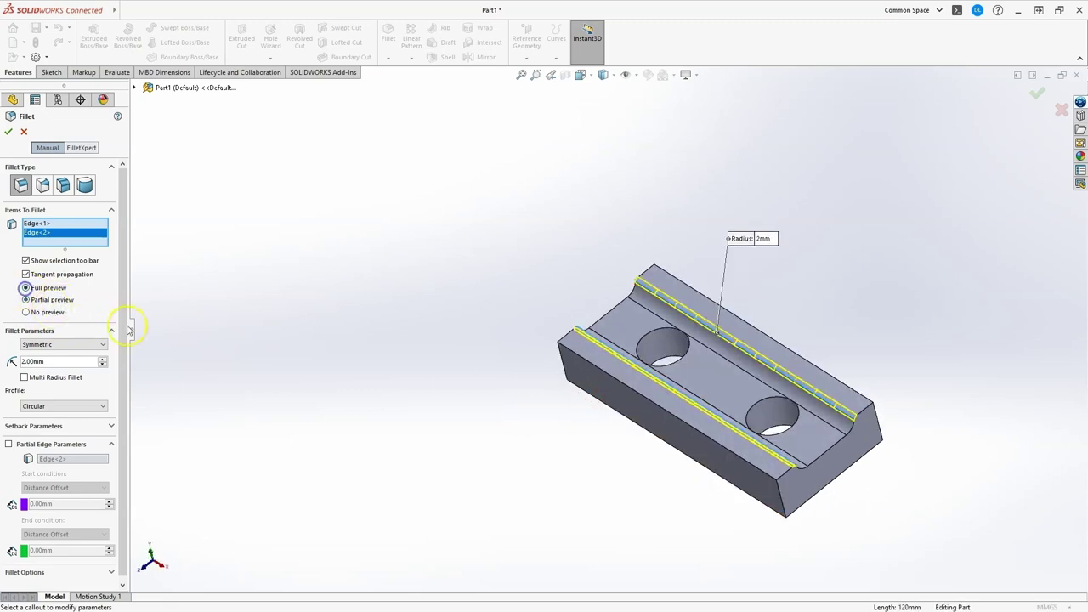
pyautogui.moveTo(859, 467); pyautogui.dragTo(726, 364, button='middle')
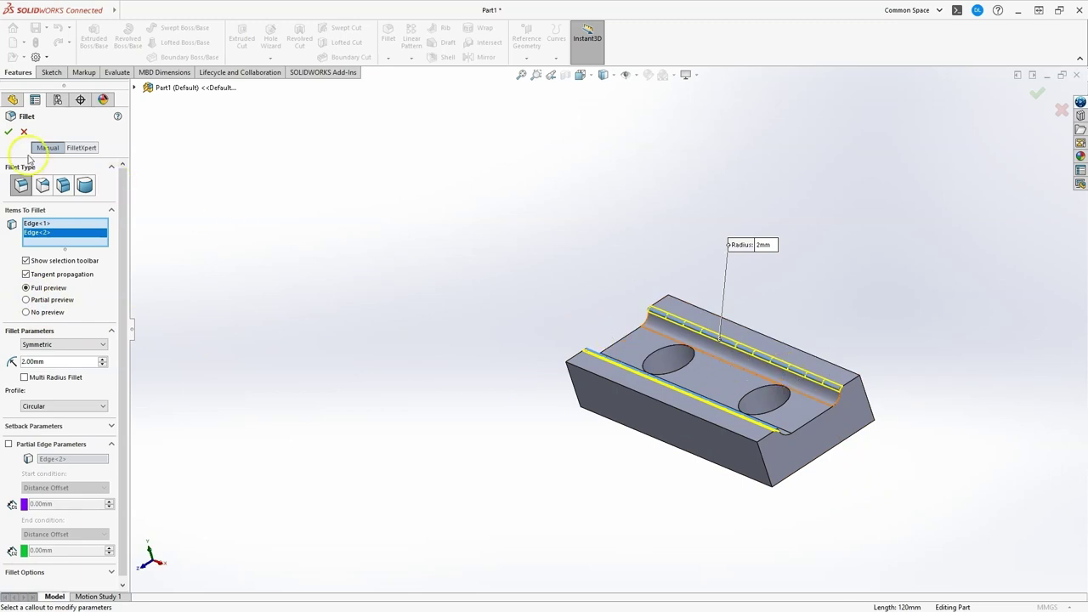
pyautogui.click(8, 133)
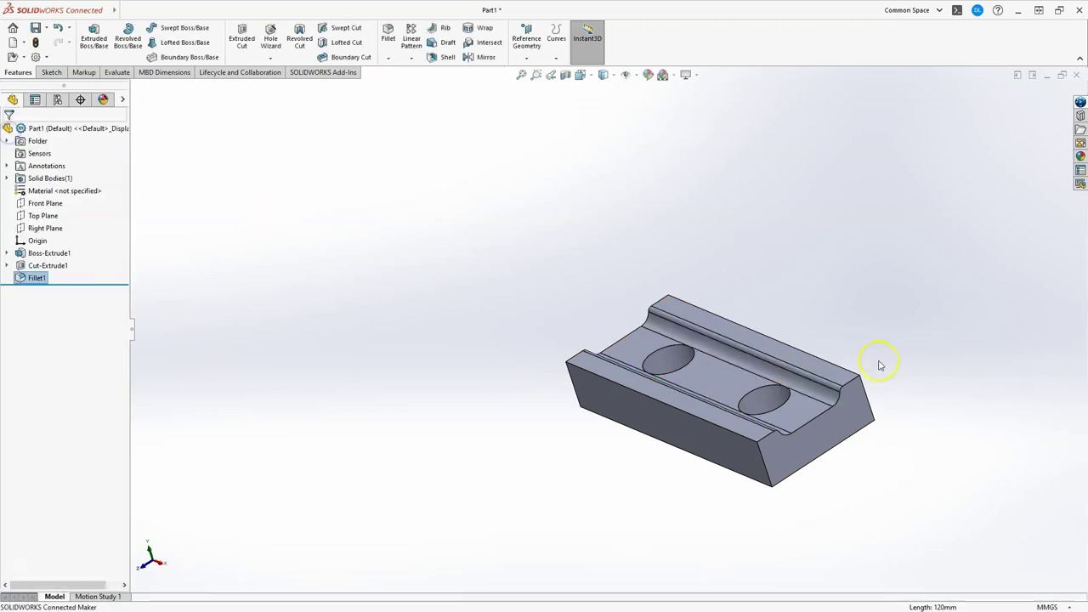
pyautogui.moveTo(806, 296); pyautogui.dragTo(866, 287, button='middle')
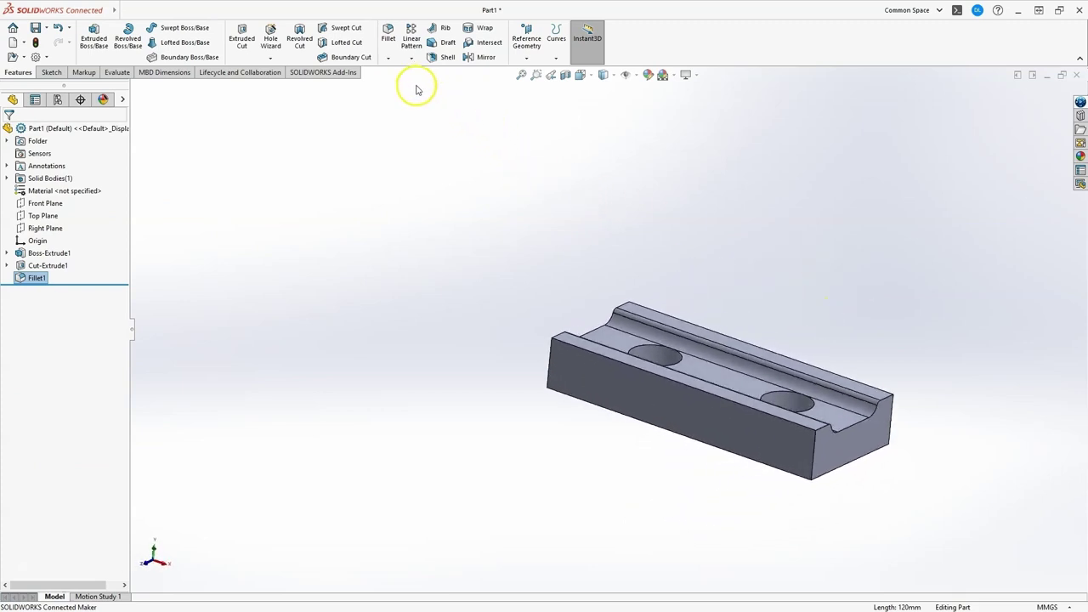
# Start a chamfer on the plate's four vertical corner edges
pyautogui.click(388, 57)
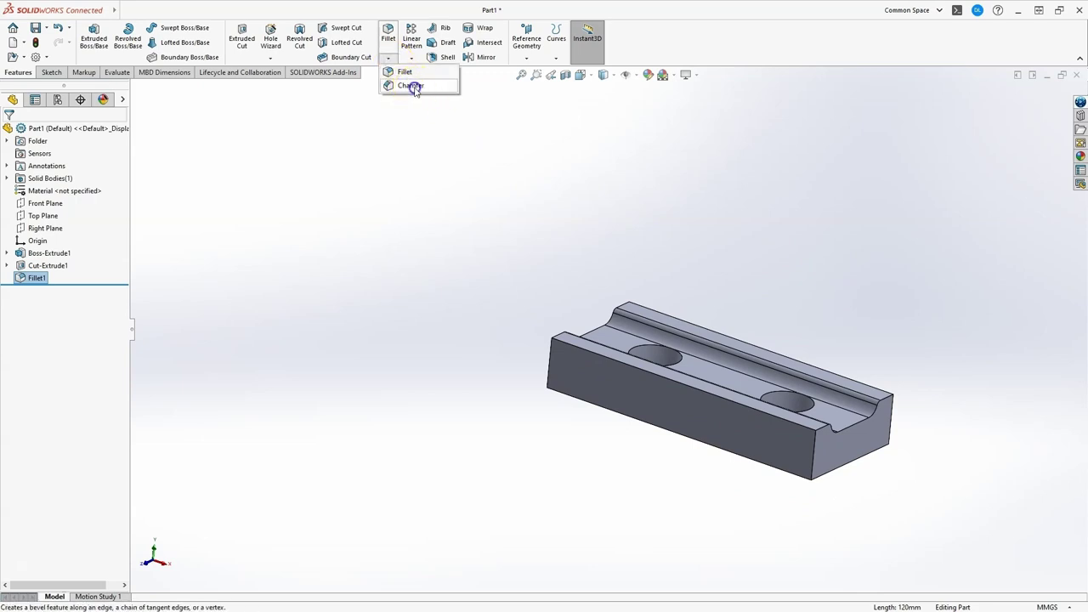
pyautogui.click(410, 85)
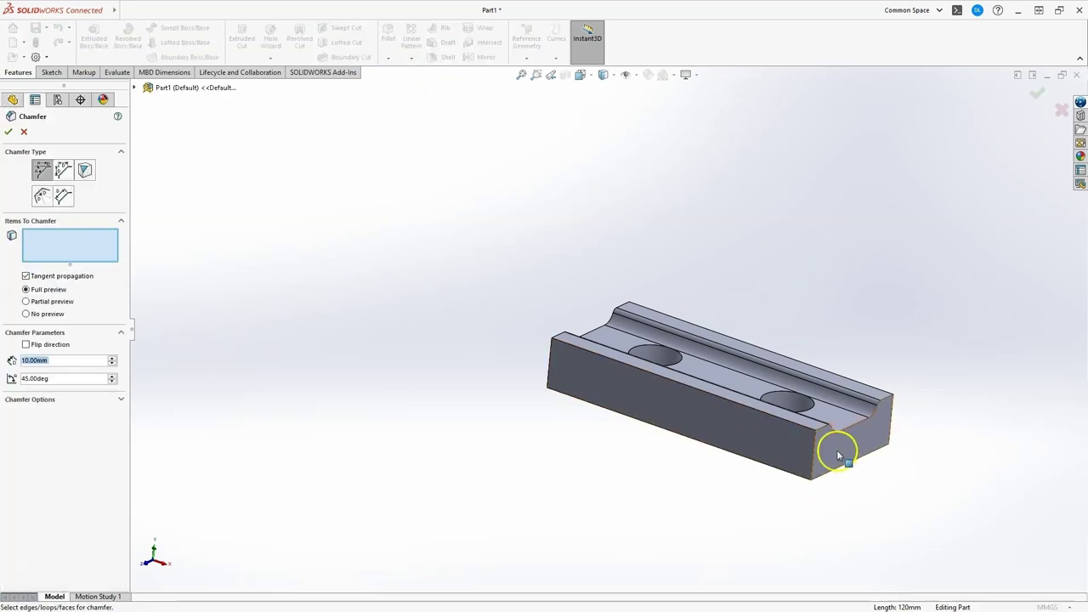
pyautogui.click(812, 446)
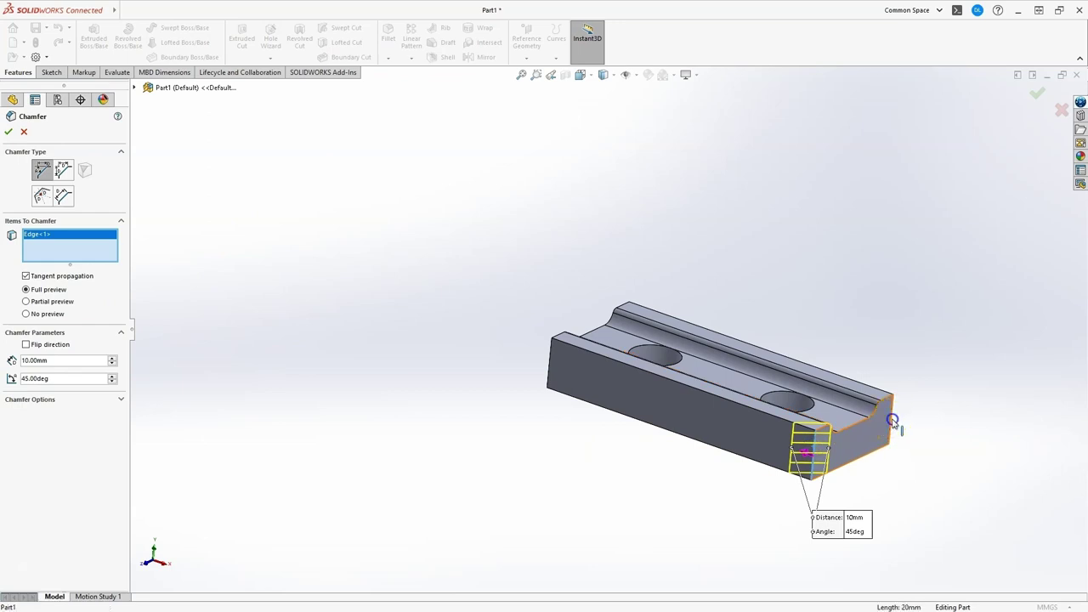
pyautogui.click(893, 421)
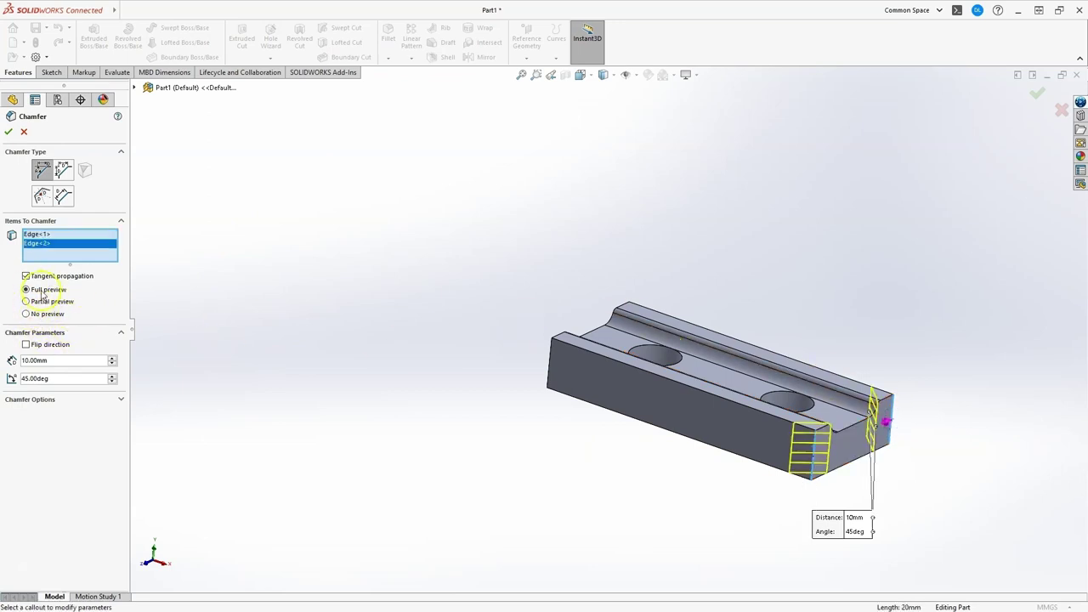
pyautogui.click(553, 354)
pyautogui.moveTo(554, 354); pyautogui.dragTo(662, 384, button='middle')
pyautogui.click(602, 264)
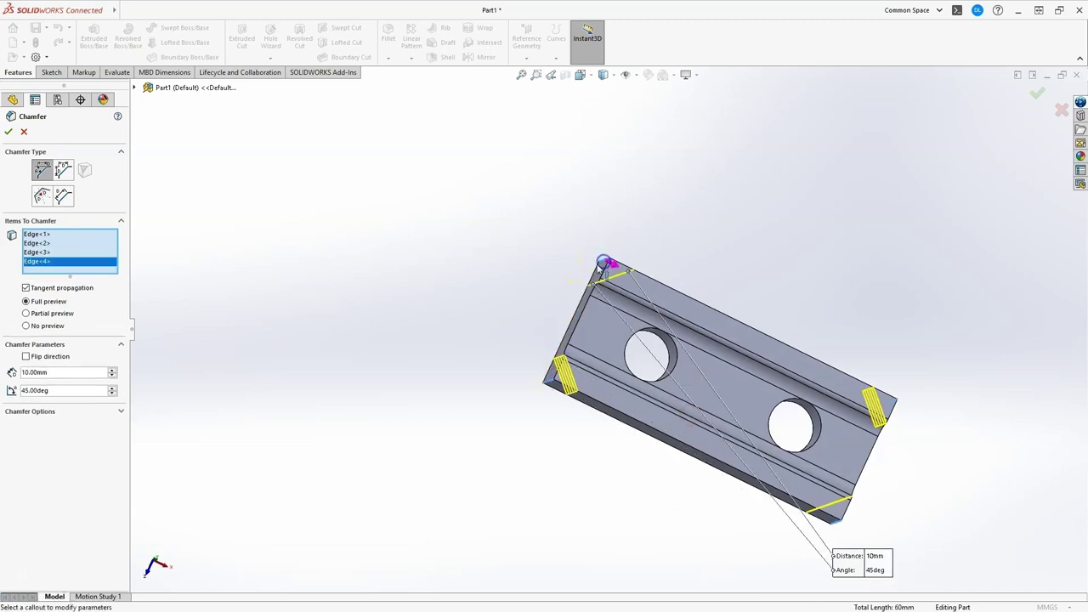
# Set the chamfer distance to 5 mm, apply Chamfer1 and inspect the bevelled corners
pyautogui.click(11, 373)
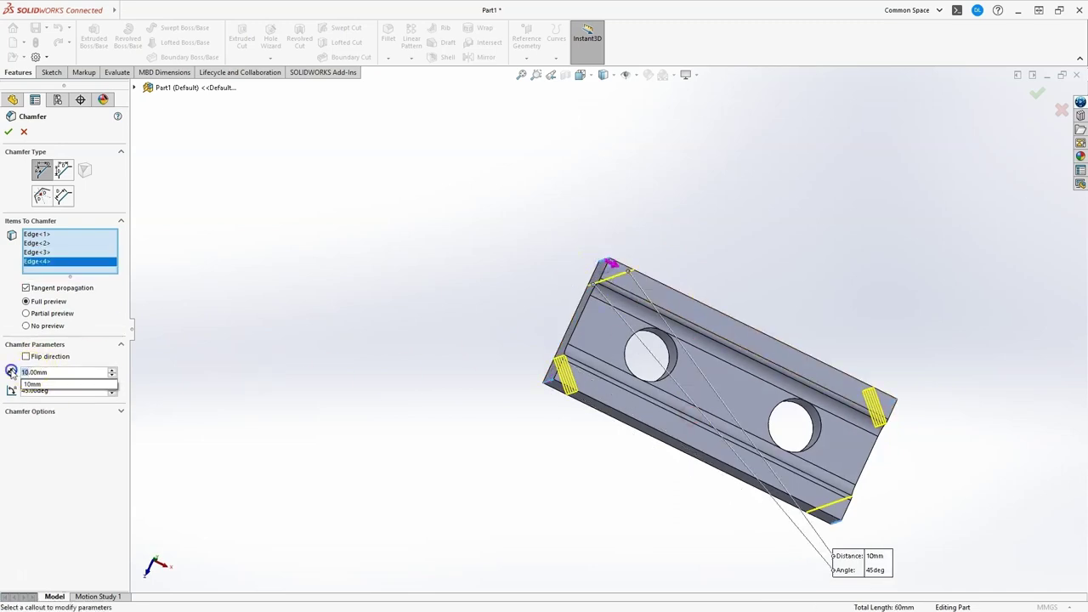
pyautogui.write('5')
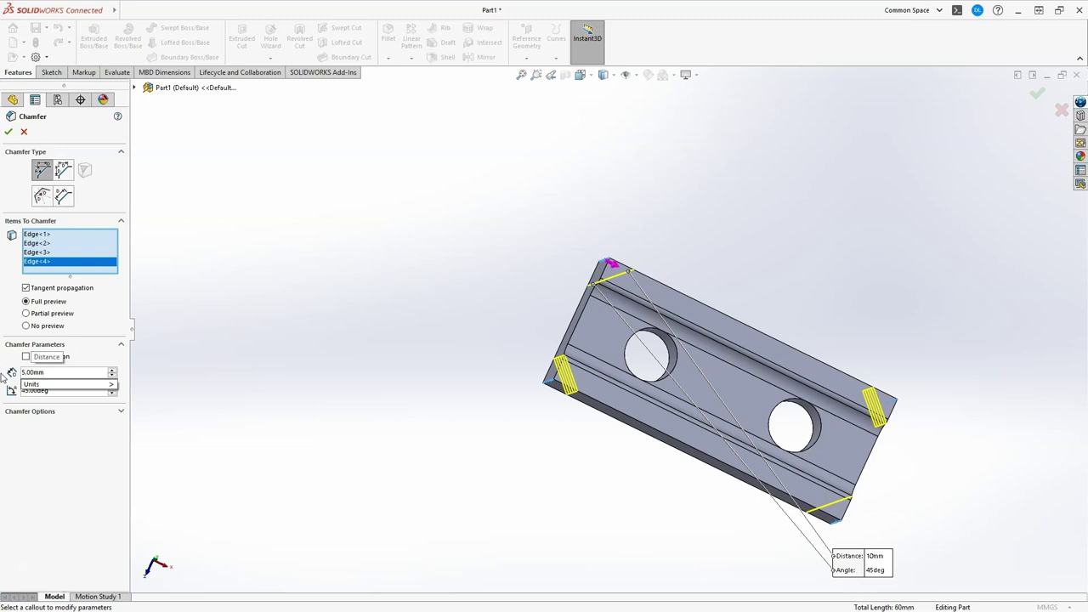
pyautogui.click(95, 345)
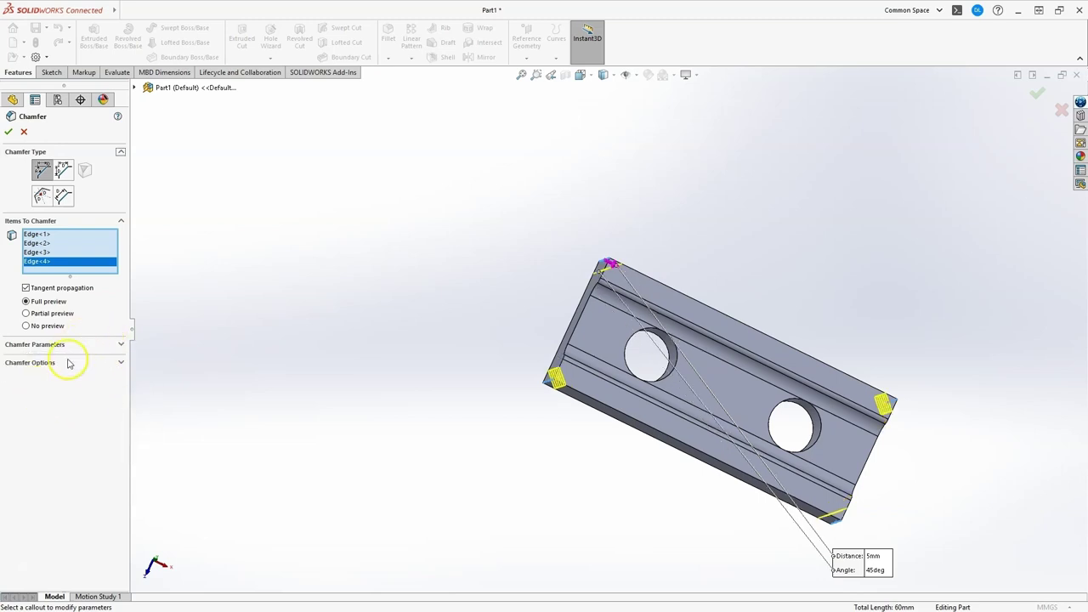
pyautogui.click(116, 345)
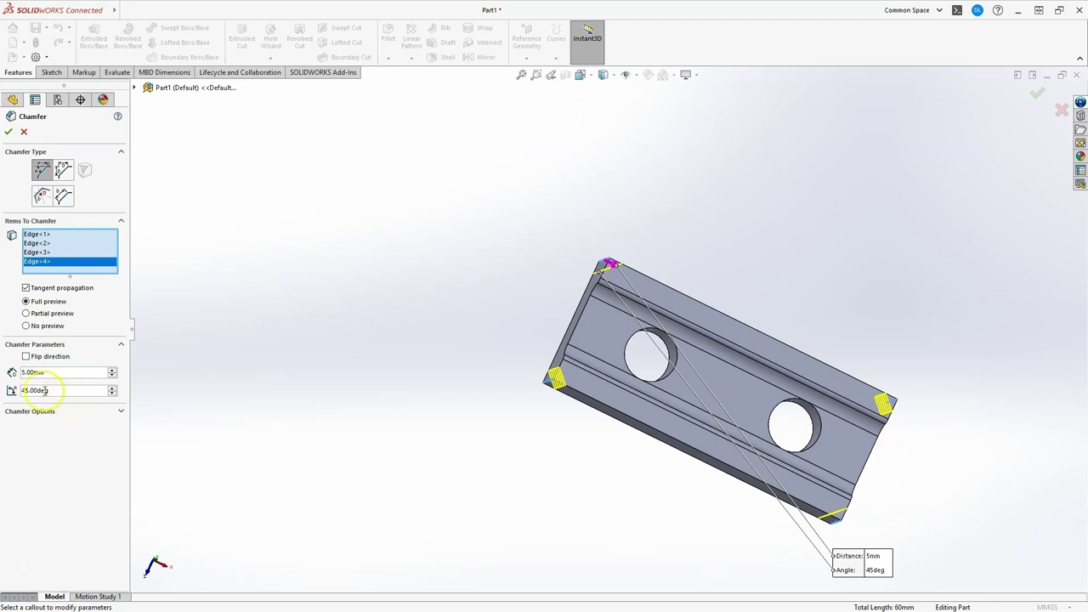
pyautogui.click(10, 129)
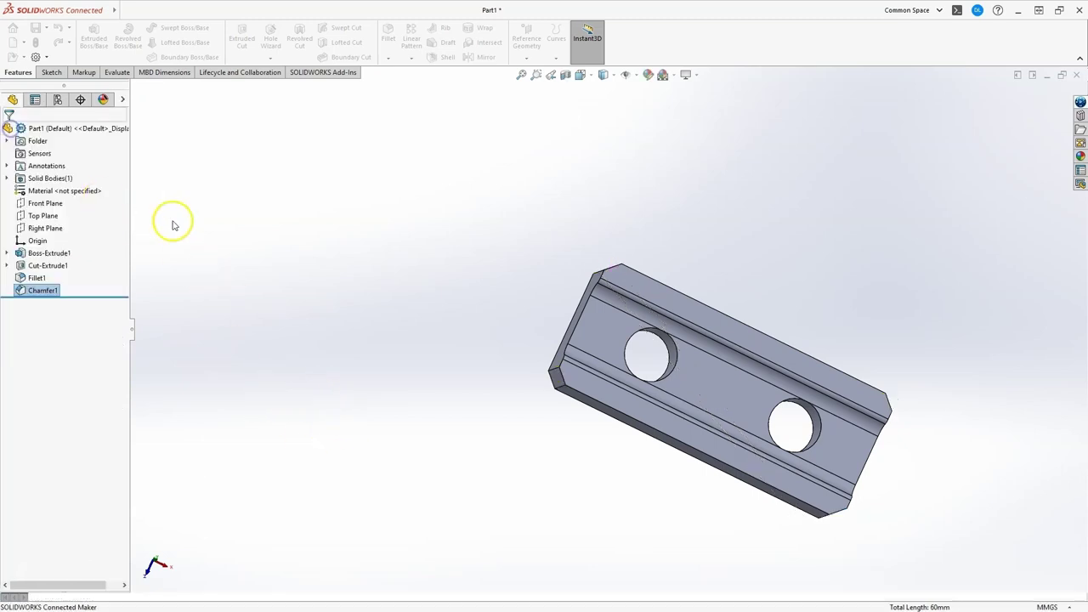
pyautogui.moveTo(471, 352); pyautogui.dragTo(416, 385, button='middle')
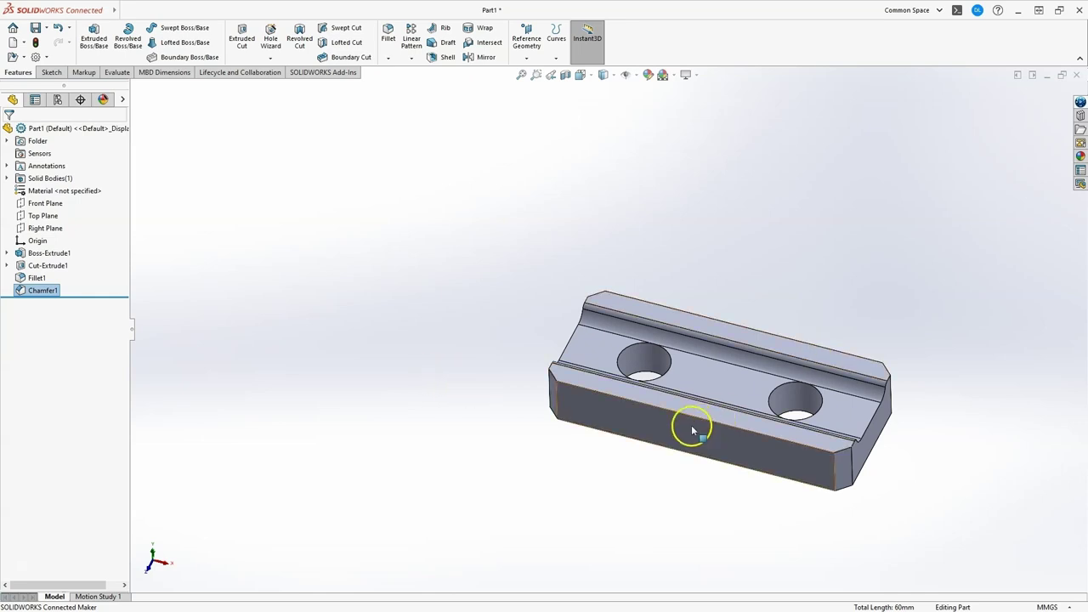
pyautogui.moveTo(692, 428); pyautogui.dragTo(601, 444, button='middle')
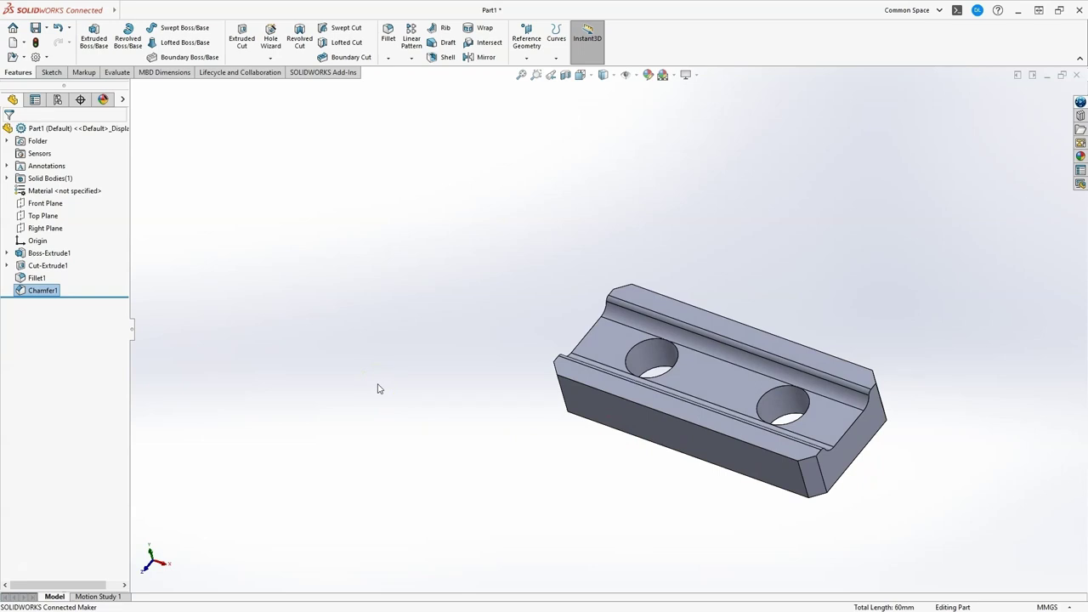
pyautogui.click(286, 339)
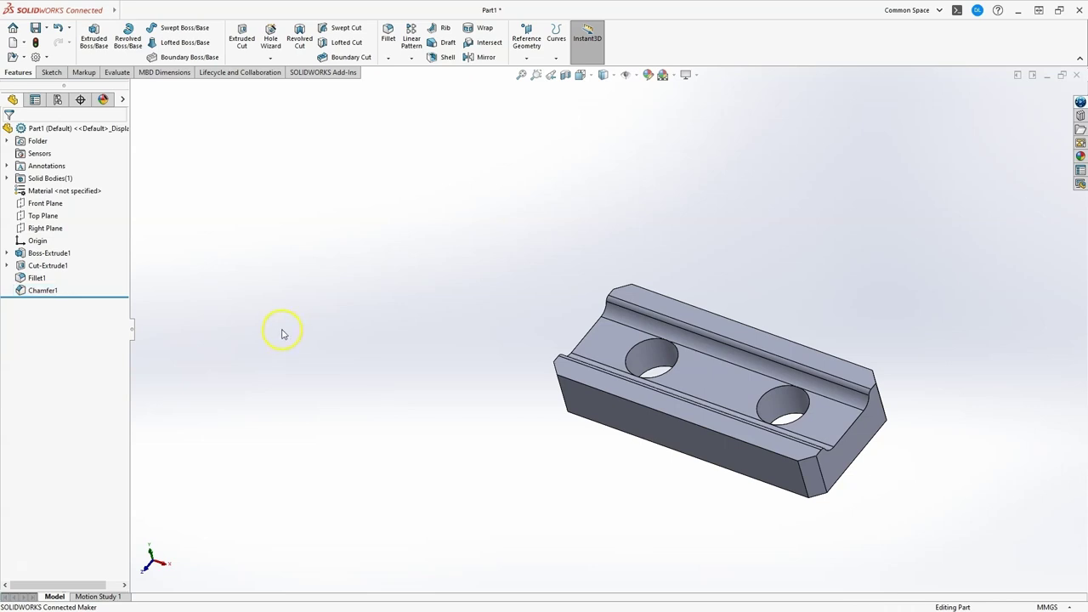
# Edit Fillet1 and change its radius to 4 mm
pyautogui.rightClick(37, 278)
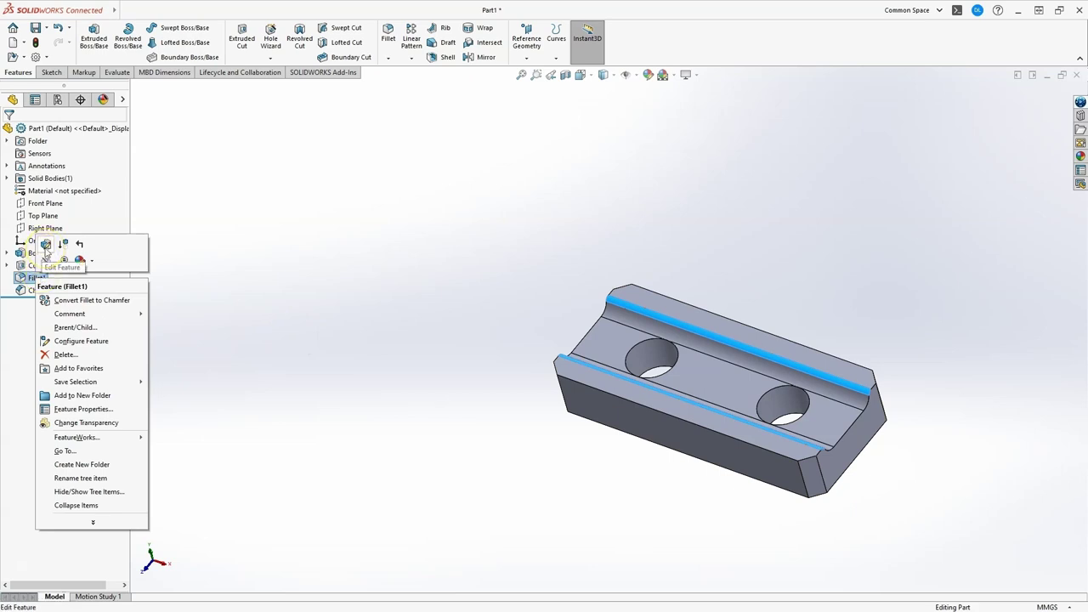
pyautogui.click(46, 245)
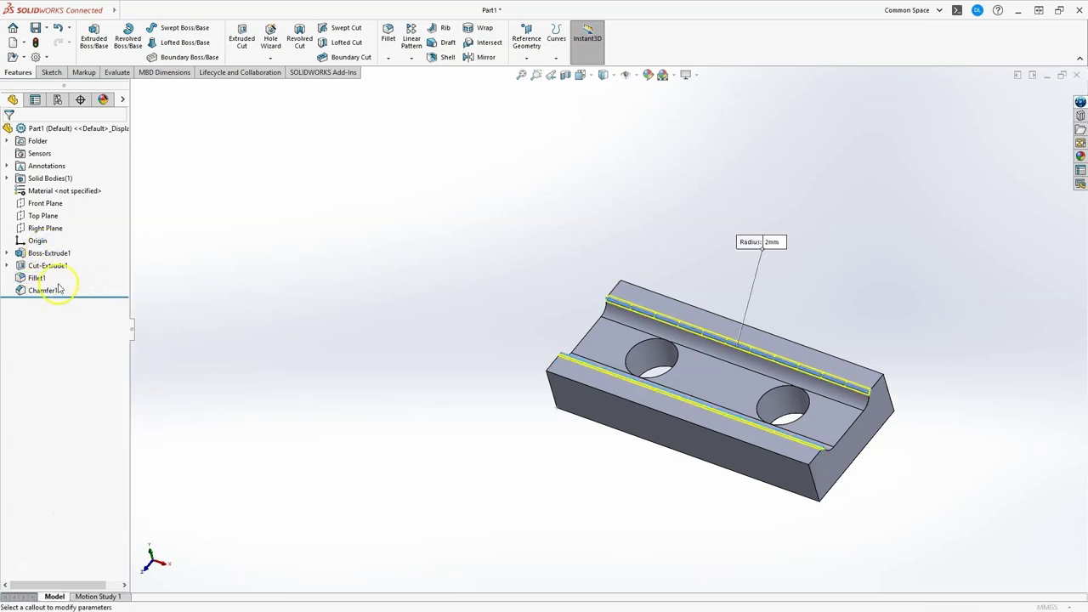
pyautogui.write('20')
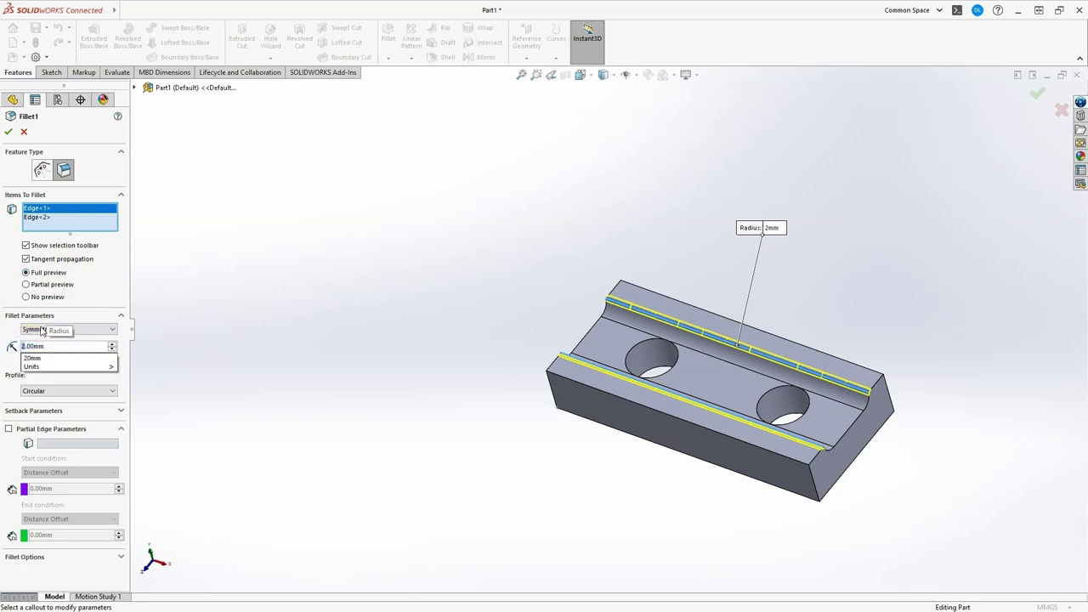
pyautogui.write('4')
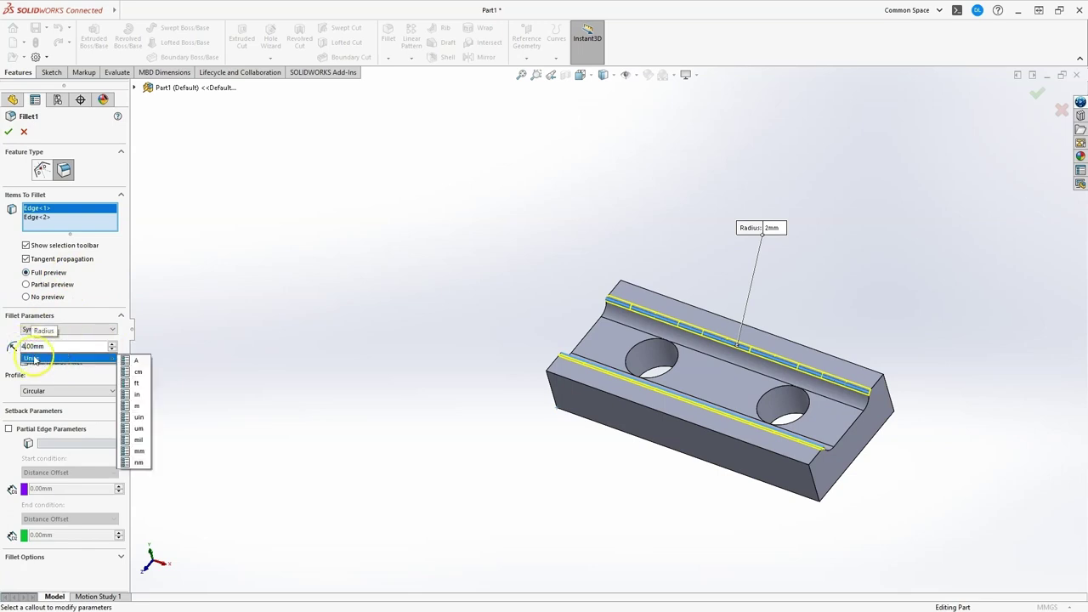
pyautogui.press('Return')
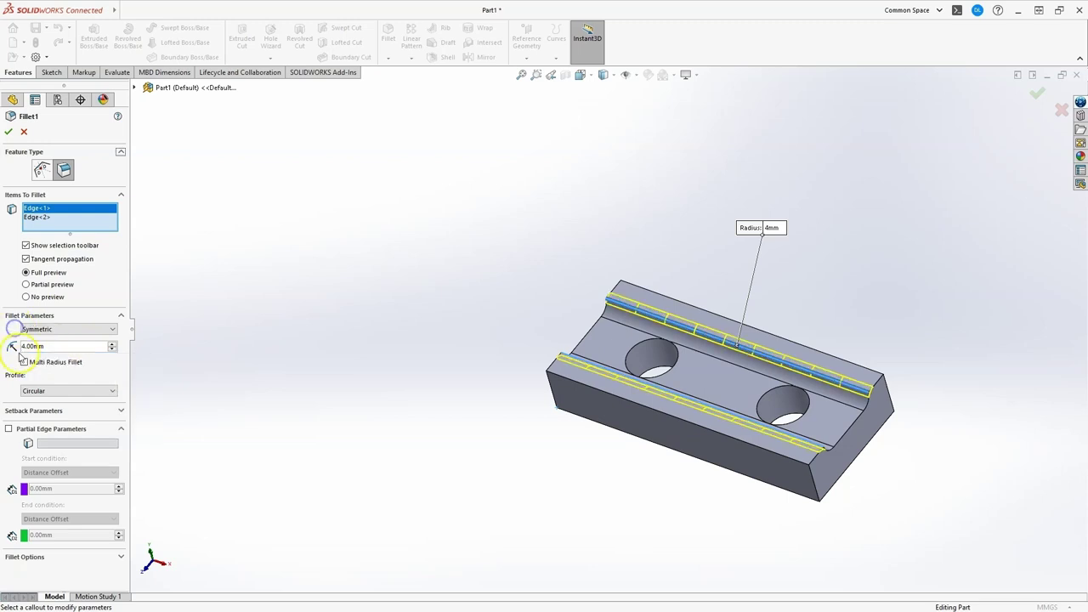
pyautogui.click(9, 132)
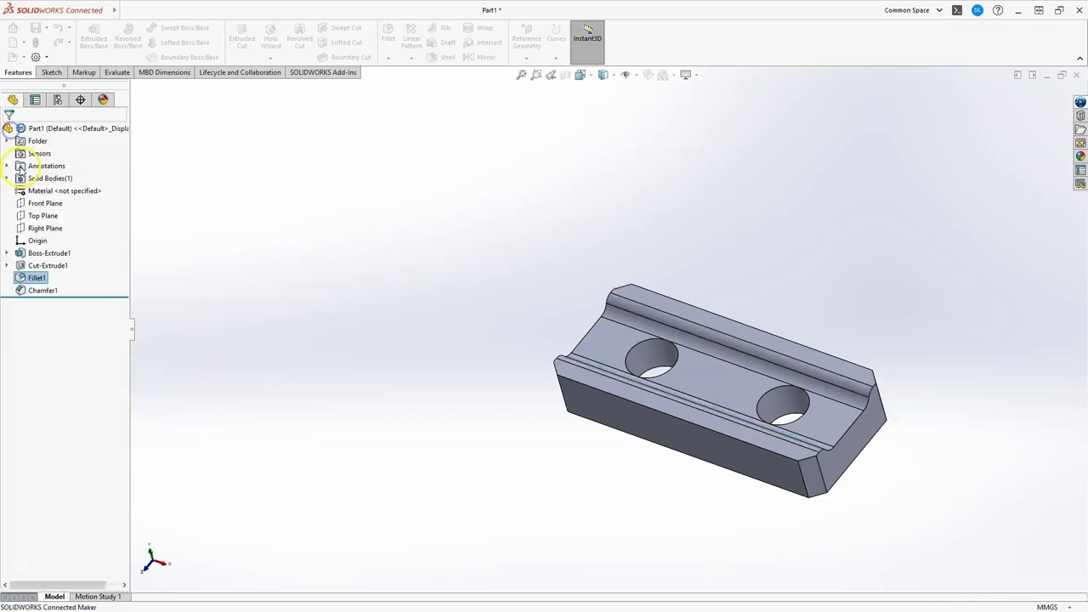
# Reopen Chamfer1 and re-accept it at 5 mm, 45° on the four corner edges
pyautogui.click(34, 290)
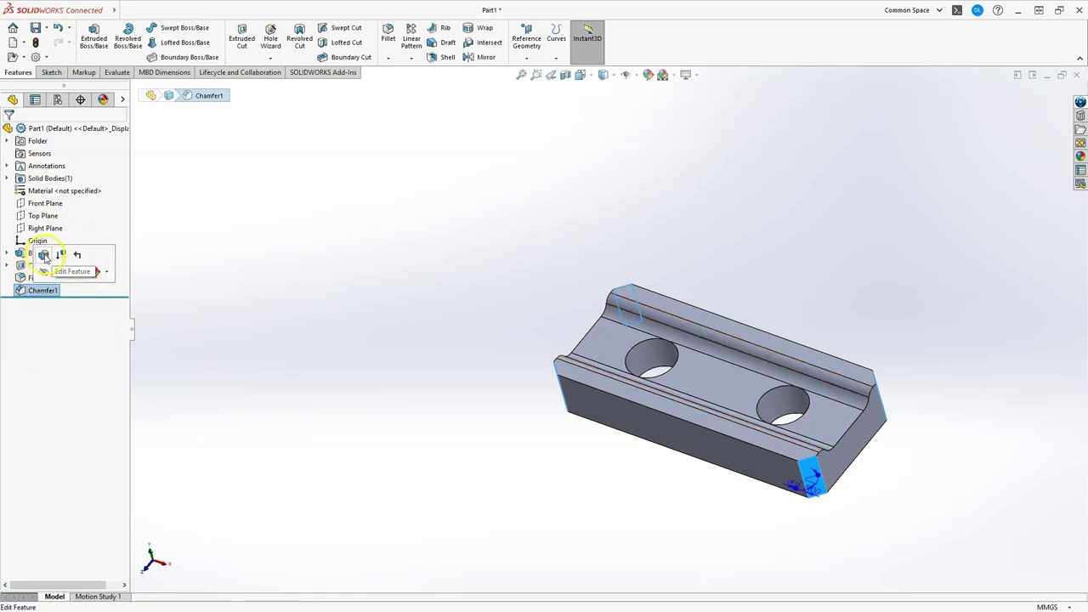
pyautogui.click(43, 256)
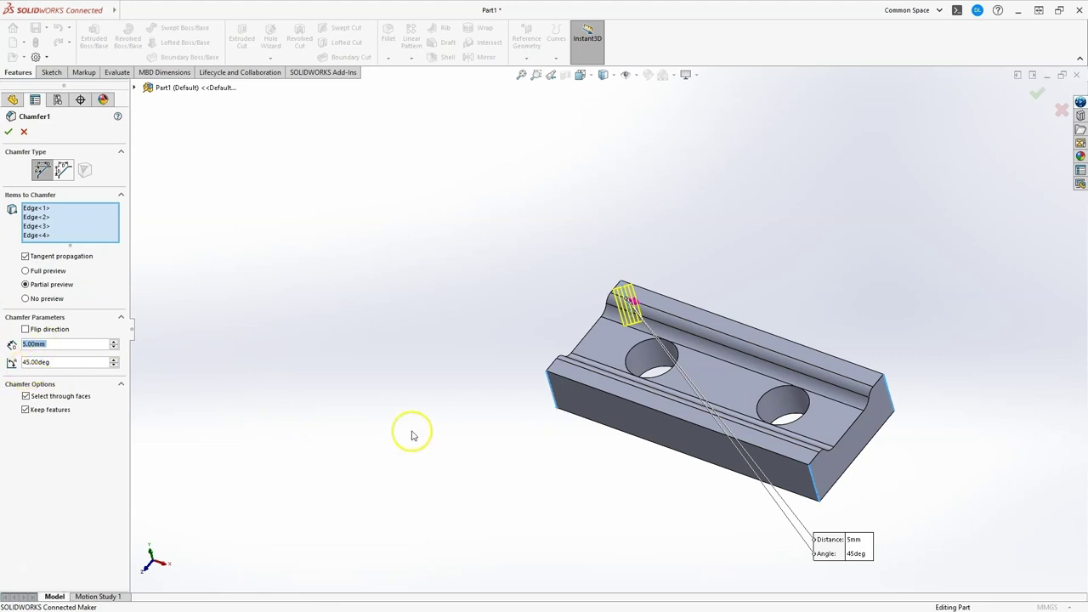
pyautogui.click(26, 131)
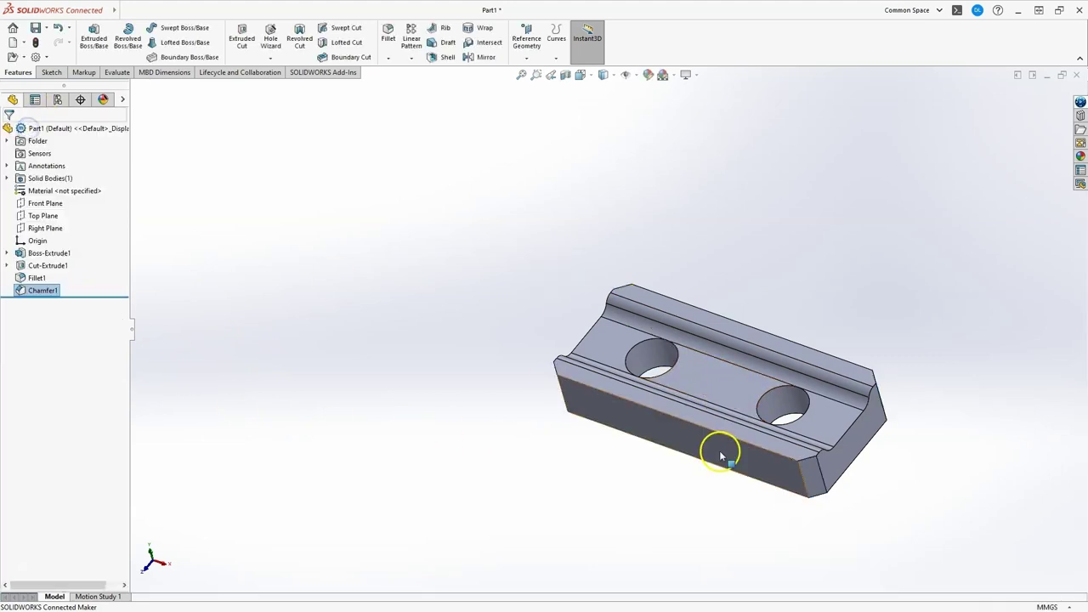
pyautogui.click(519, 387)
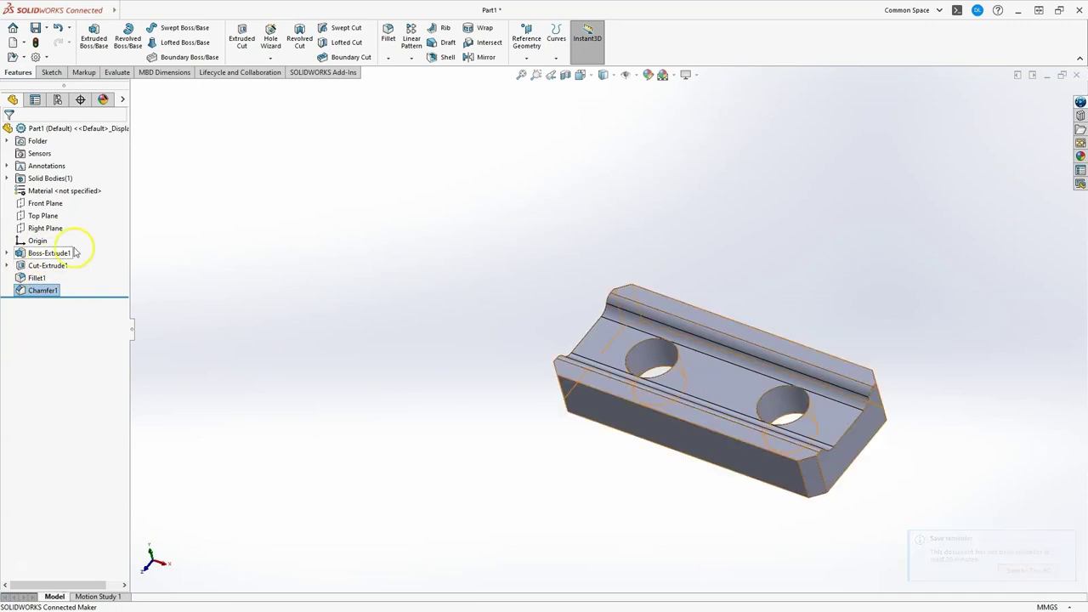
# Expand Boss-Extrude1 and Cut-Extrude1 and select Sketch1 to display its dimensions
pyautogui.click(6, 253)
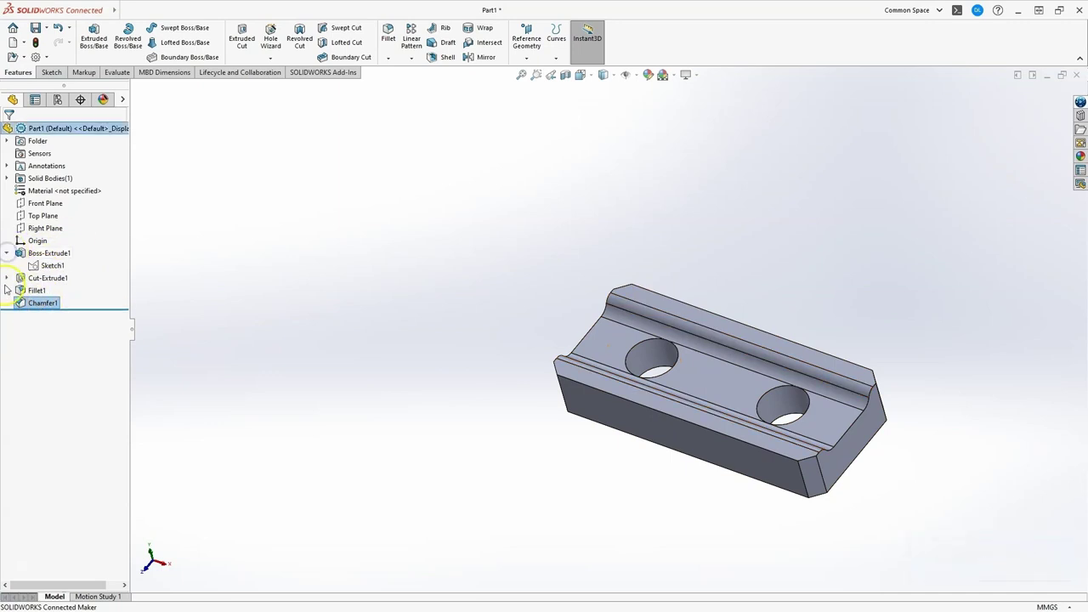
pyautogui.click(6, 278)
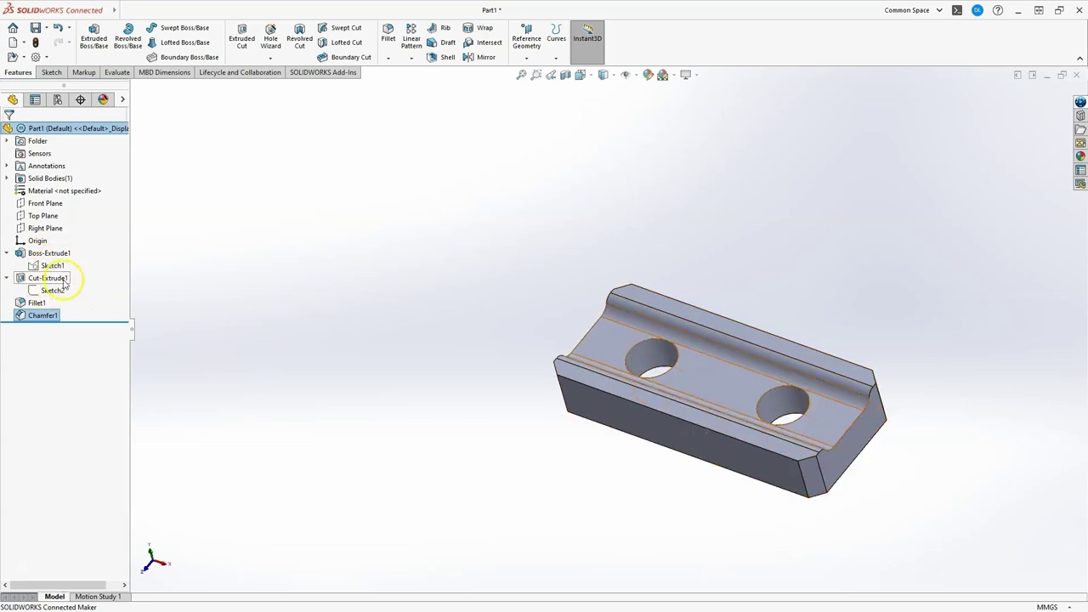
pyautogui.click(53, 266)
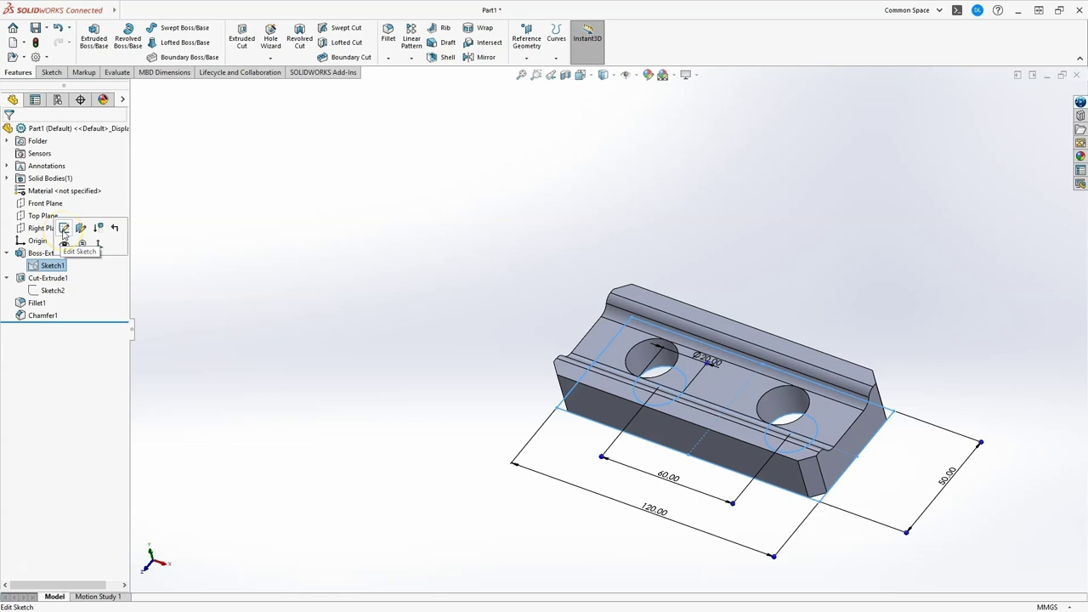
# Edit Sketch1 changing Ø20 to 15, 60 to 70 and 120 to 140, then rebuild
pyautogui.click(63, 230)
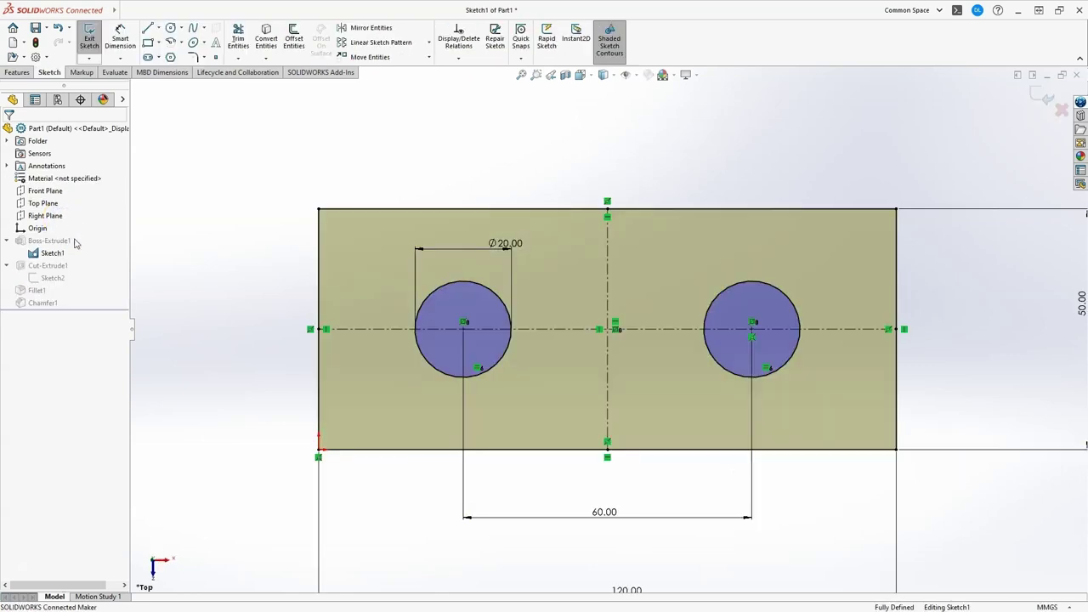
pyautogui.scroll(-3, 637, 252)
pyautogui.press('f')
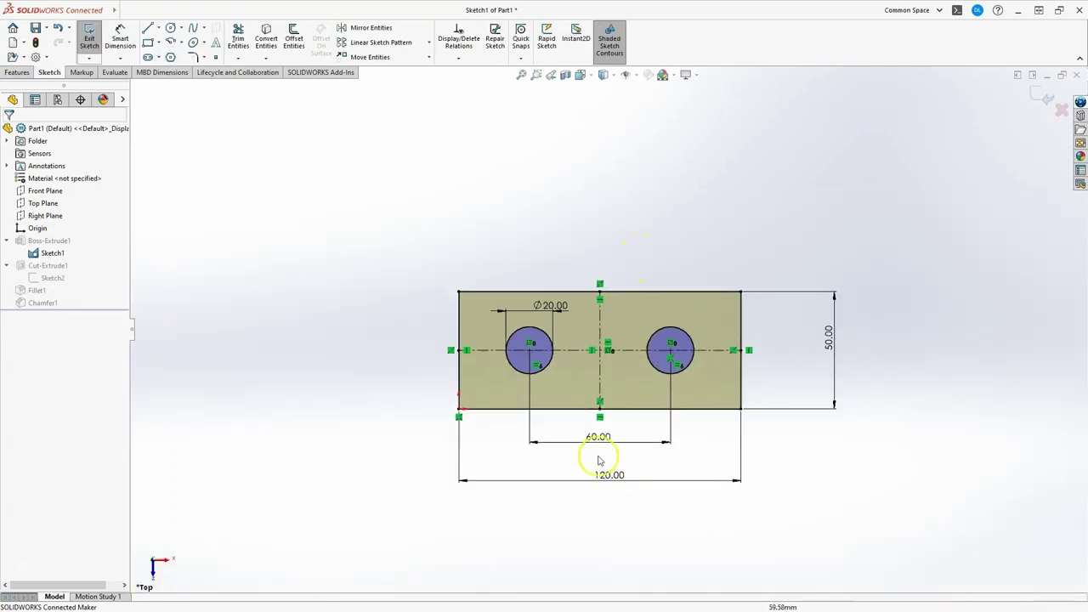
pyautogui.click(553, 313)
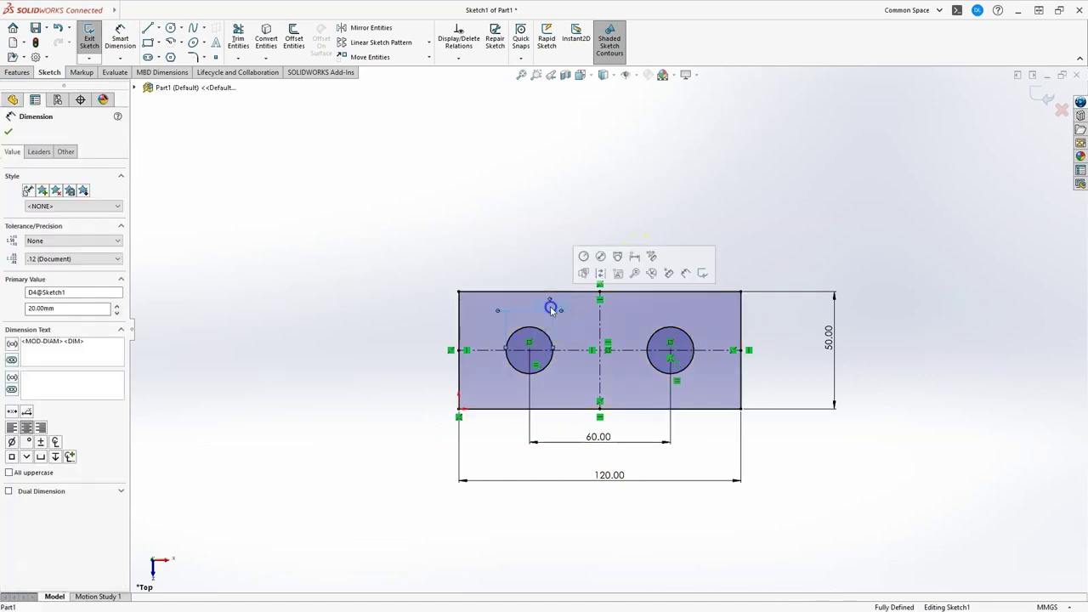
pyautogui.doubleClick(552, 308)
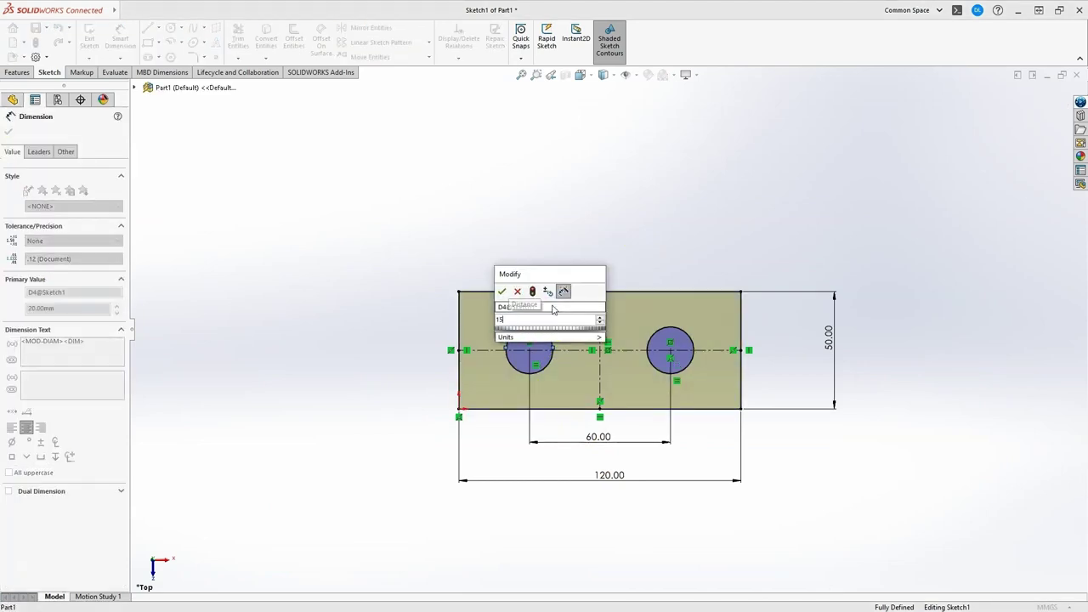
pyautogui.click(500, 292)
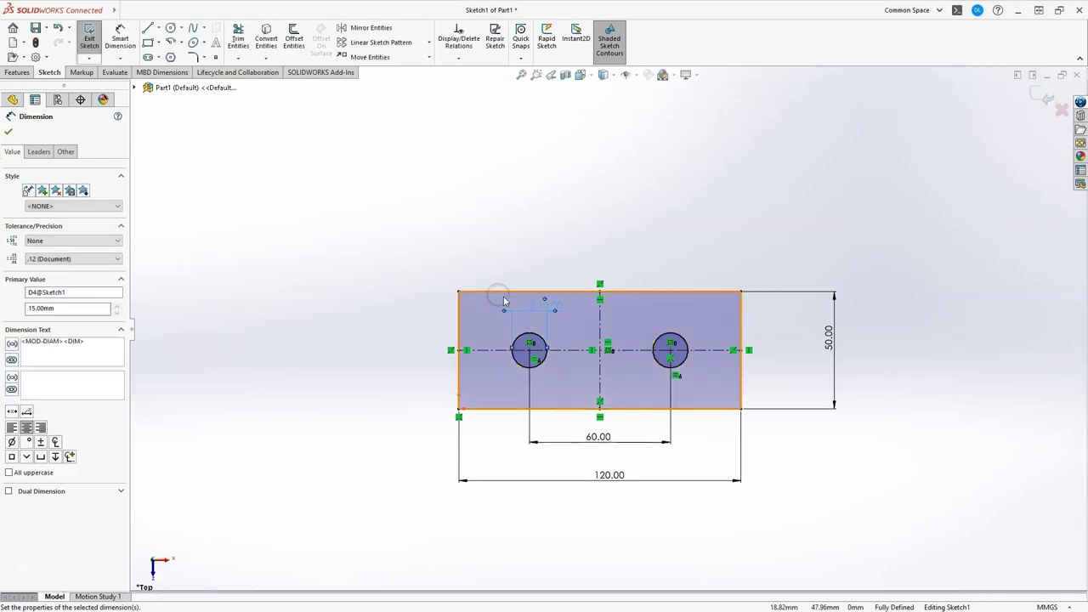
pyautogui.doubleClick(598, 439)
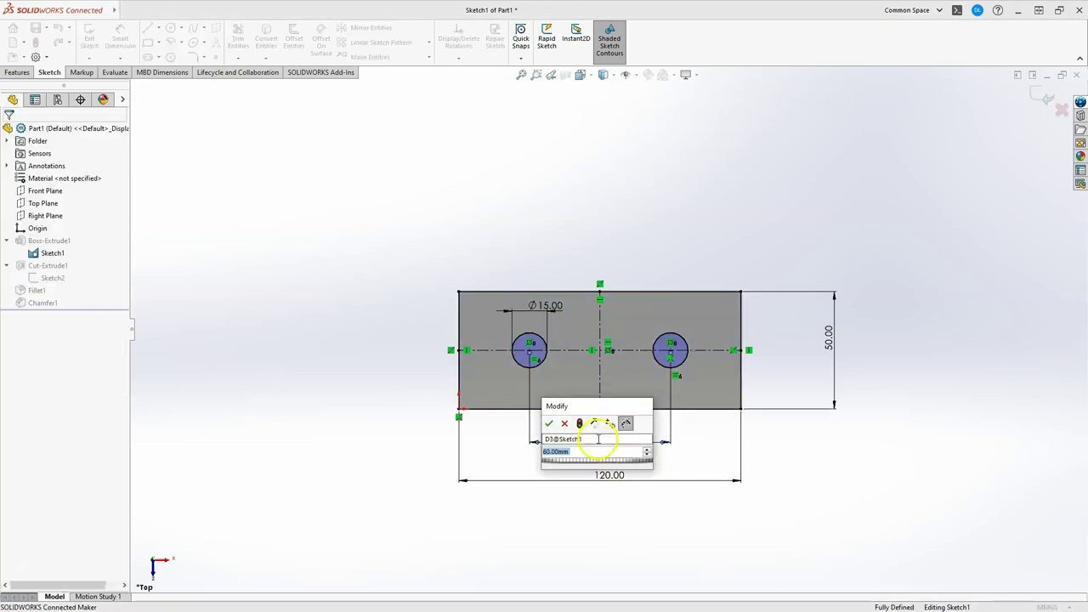
pyautogui.write('70')
pyautogui.press('Return')
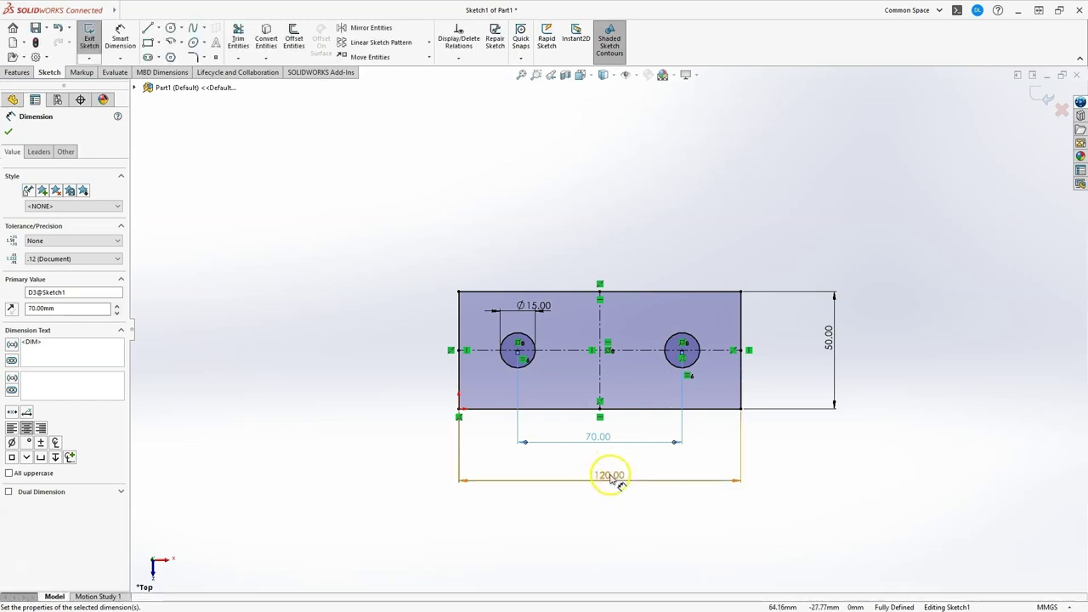
pyautogui.doubleClick(611, 476)
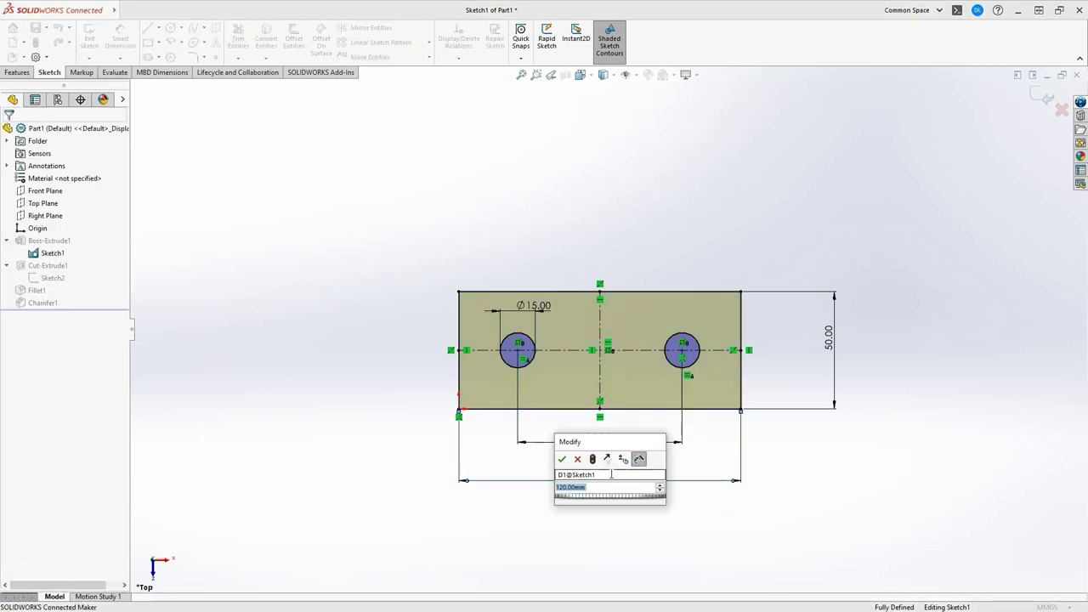
pyautogui.write('140')
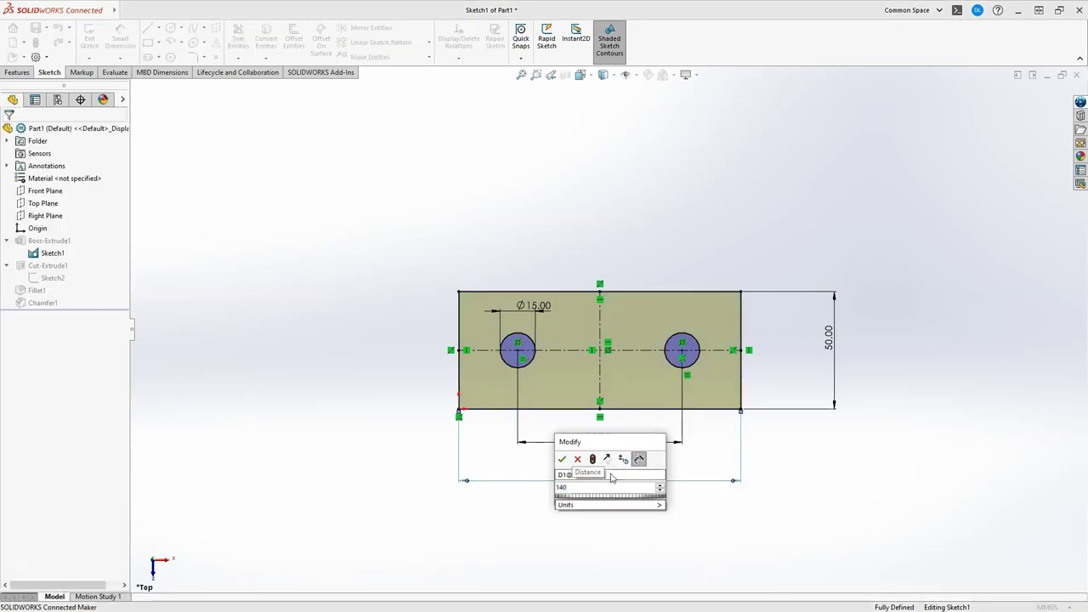
pyautogui.press('Return')
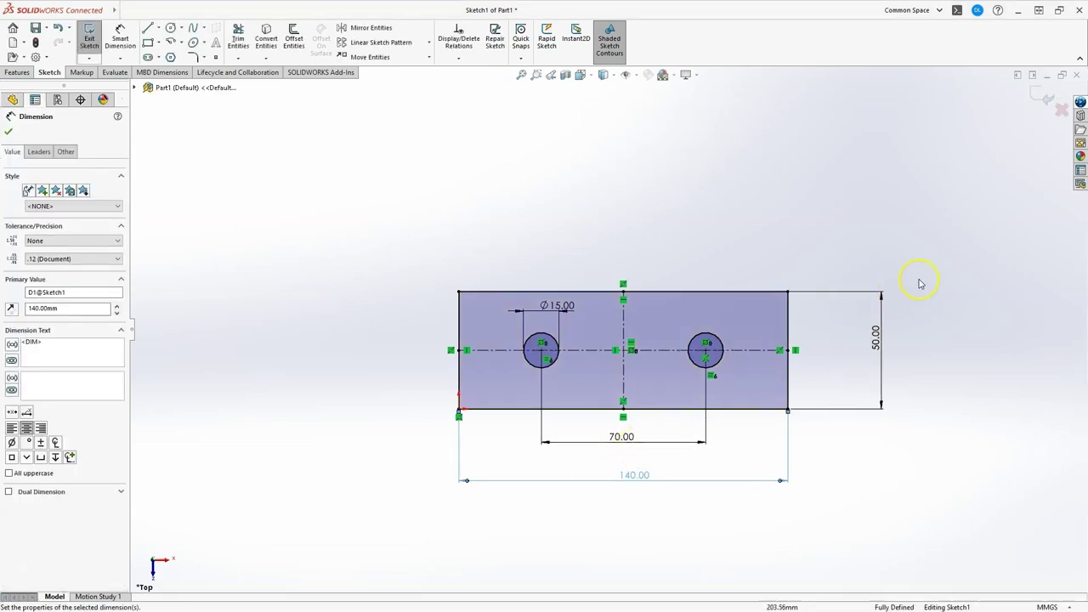
pyautogui.click(1045, 99)
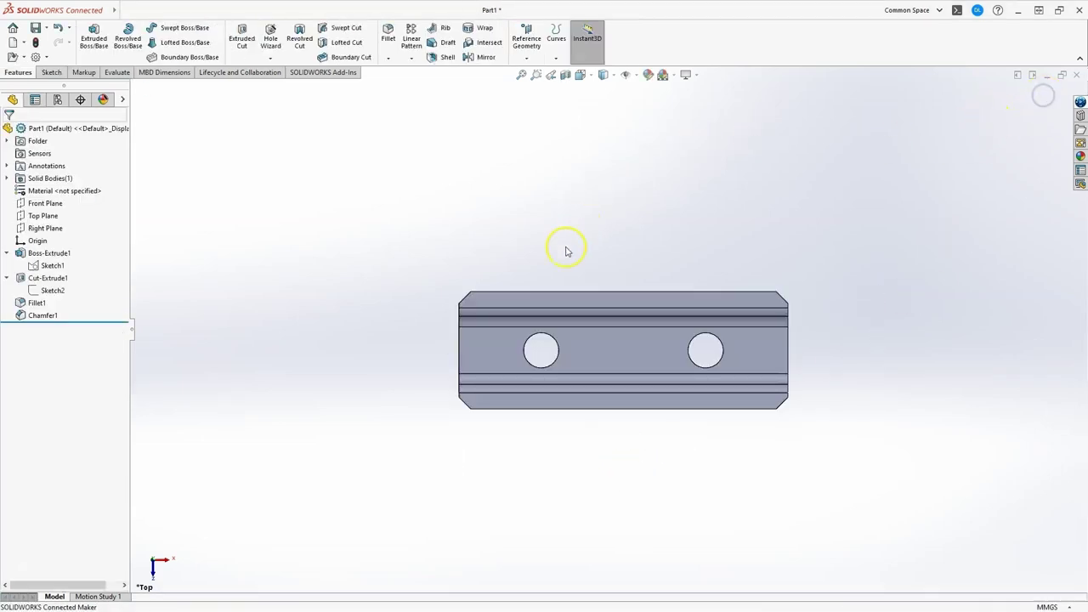
# Orbit the rebuilt 140 mm plate to an angled 3D view
pyautogui.moveTo(529, 376)
pyautogui.mouseDown(button='middle')
pyautogui.moveTo(405, 335)
pyautogui.moveTo(451, 365)
pyautogui.moveTo(531, 376)
pyautogui.moveTo(452, 357)
pyautogui.moveTo(495, 284)
pyautogui.moveTo(510, 298)
pyautogui.mouseUp(button='middle')
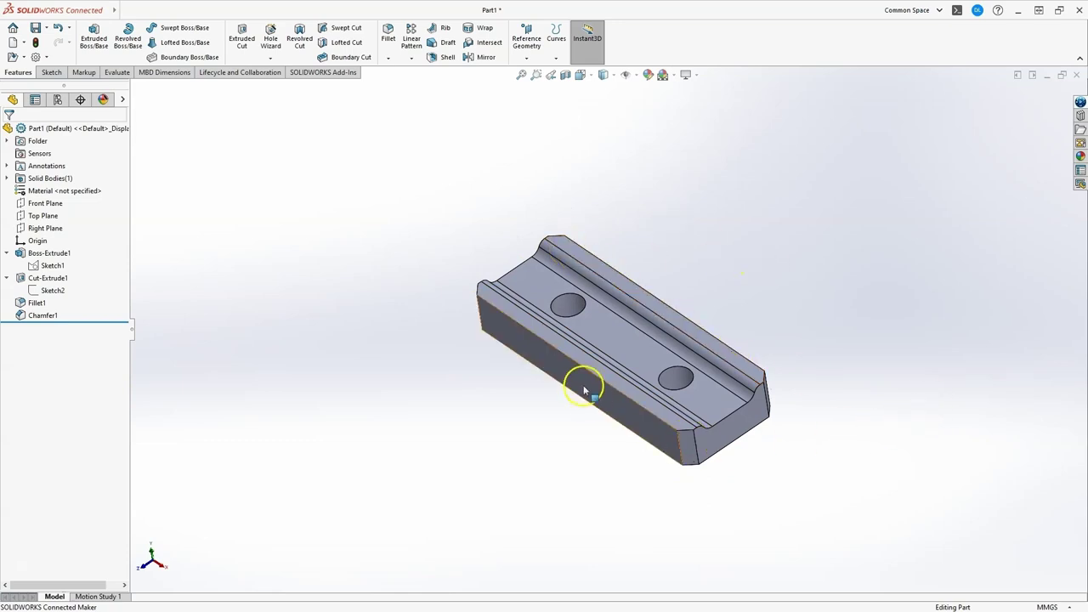
# Apply a pale yellow colour (RGB 251, 255, 167) to the whole part through Edit Appearance
pyautogui.click(649, 77)
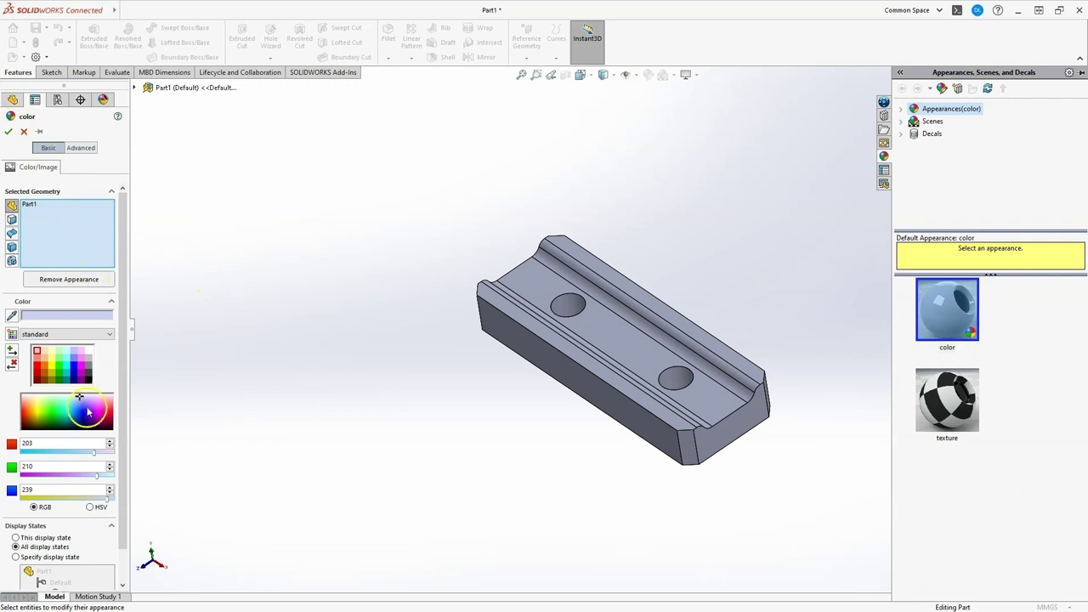
pyautogui.moveTo(87, 411); pyautogui.dragTo(37, 407)
pyautogui.click(58, 357)
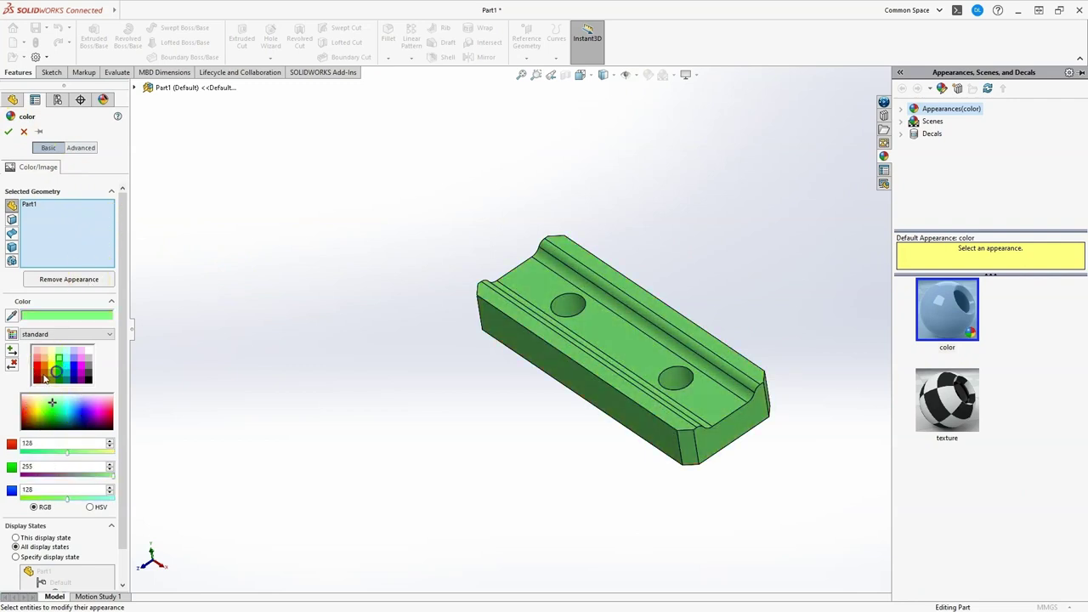
pyautogui.click(38, 367)
pyautogui.click(67, 364)
pyautogui.click(42, 404)
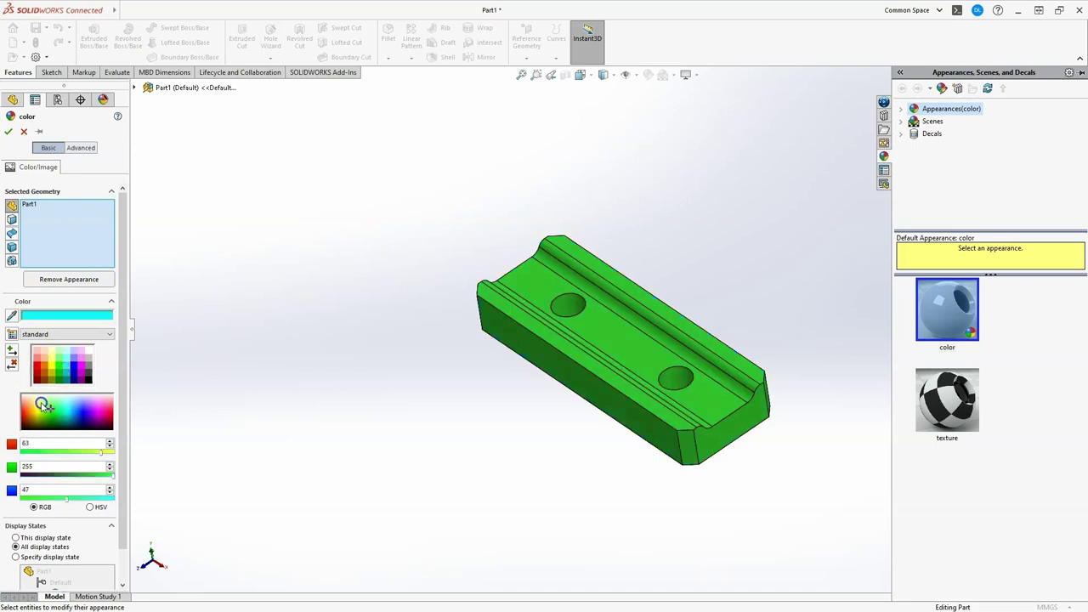
pyautogui.moveTo(41, 405)
pyautogui.mouseDown()
pyautogui.moveTo(81, 421)
pyautogui.moveTo(62, 416)
pyautogui.moveTo(88, 411)
pyautogui.moveTo(38, 401)
pyautogui.mouseUp()
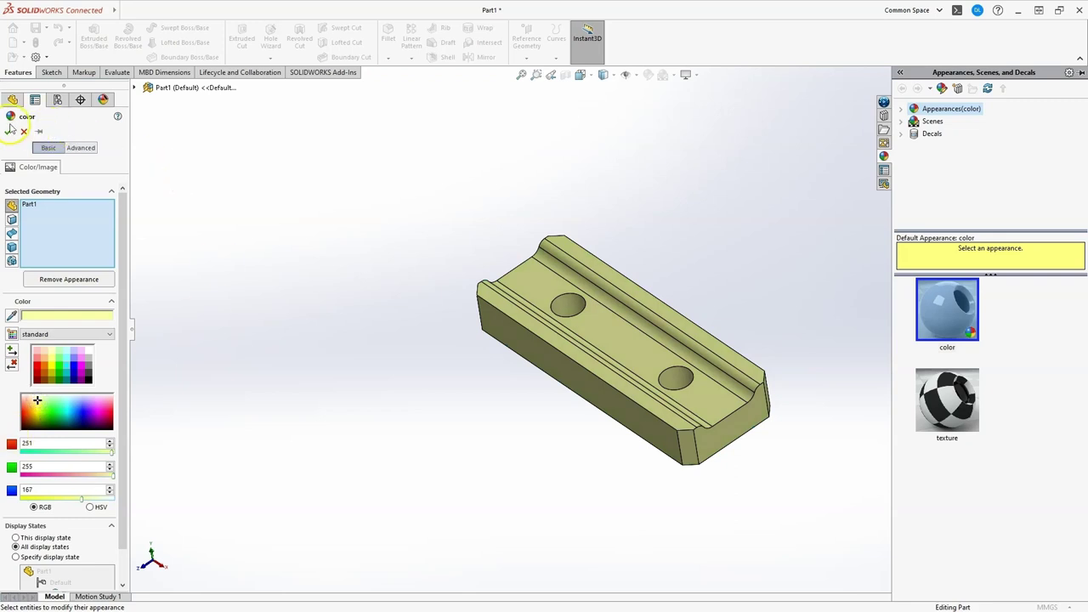
pyautogui.click(9, 132)
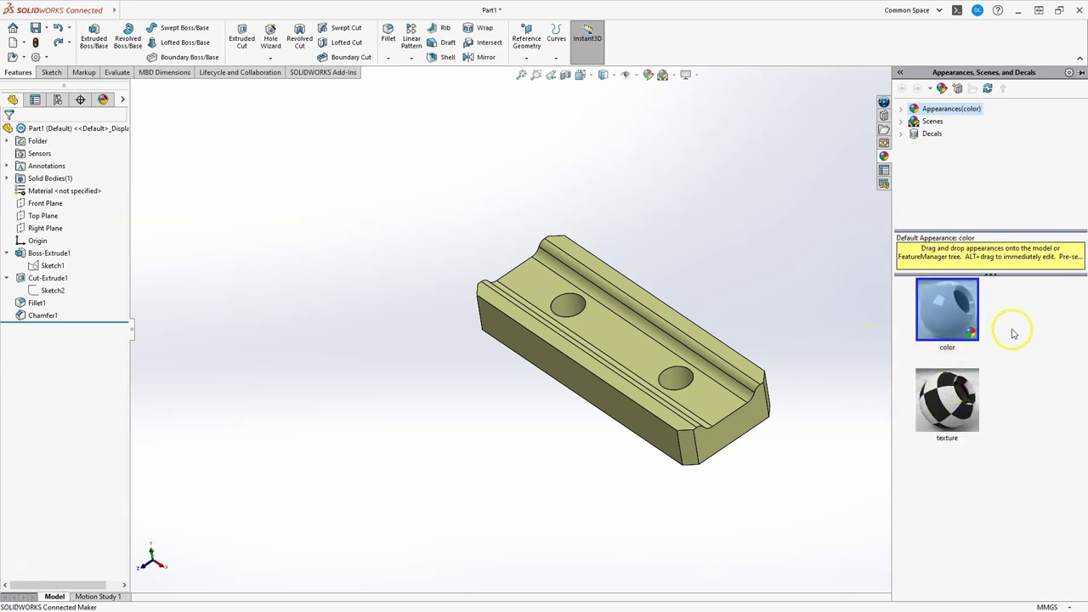
# Apply cream high gloss plastic from Plastic > High Gloss to the whole part, replacing pale yellow
pyautogui.click(764, 168)
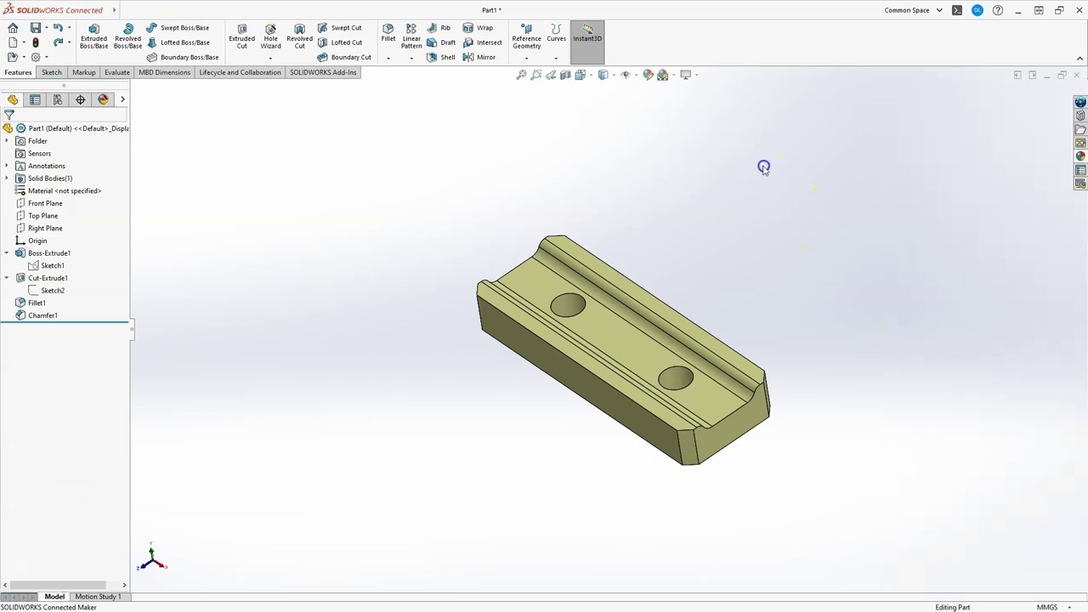
pyautogui.click(1080, 157)
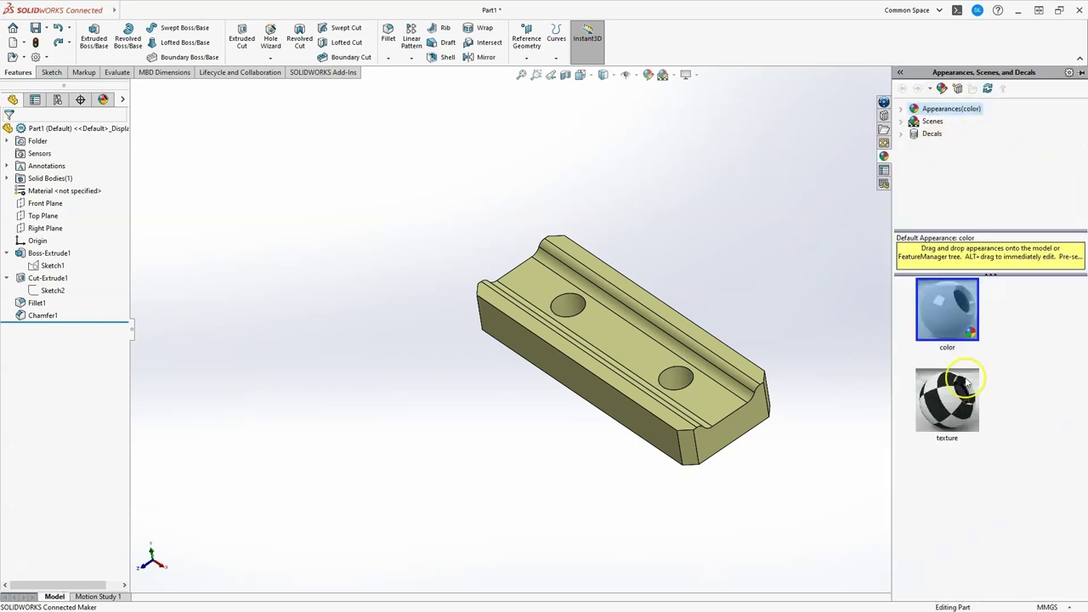
pyautogui.moveTo(960, 380); pyautogui.dragTo(897, 117)
pyautogui.click(903, 109)
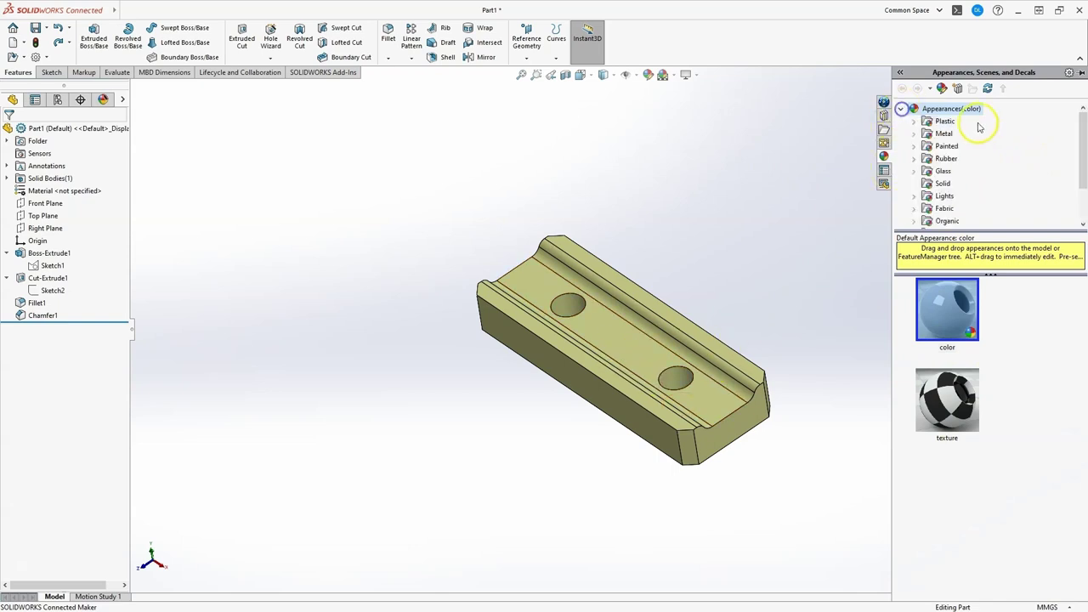
pyautogui.click(914, 124)
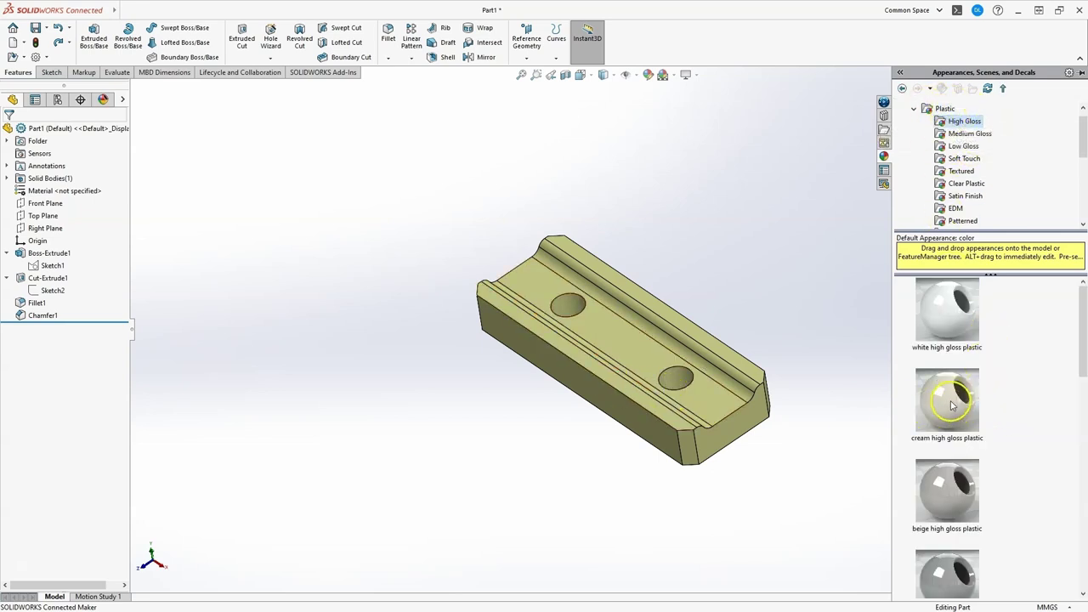
pyautogui.click(950, 398)
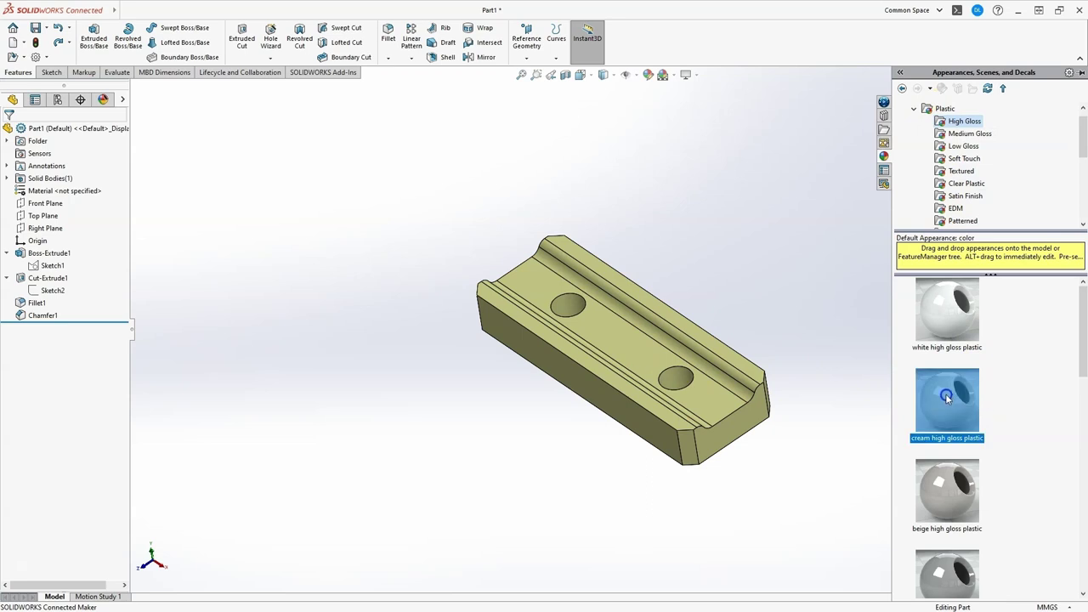
pyautogui.moveTo(946, 398); pyautogui.dragTo(646, 345)
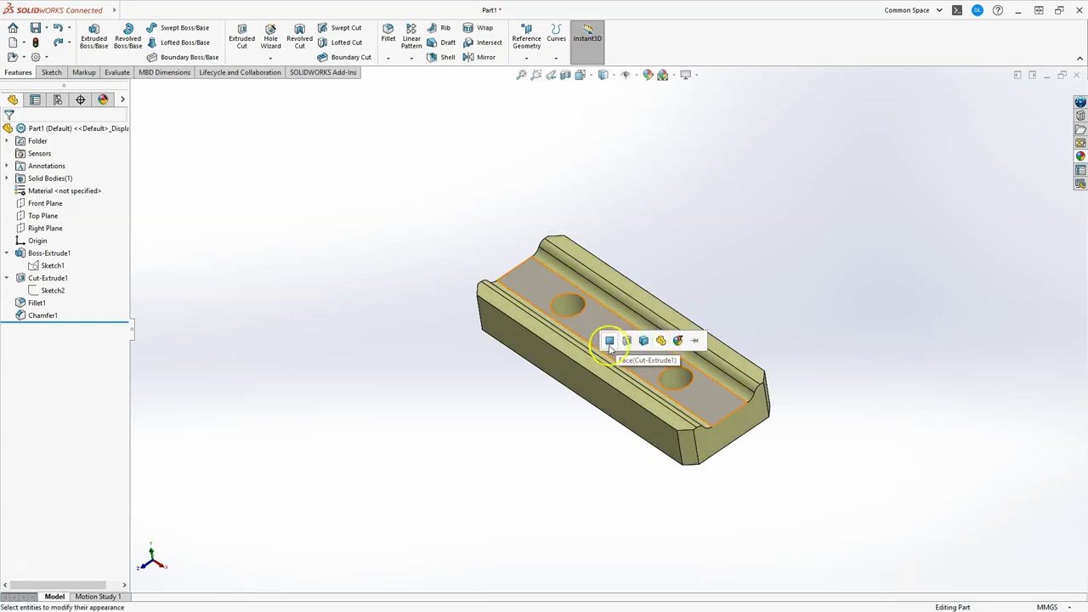
pyautogui.click(660, 341)
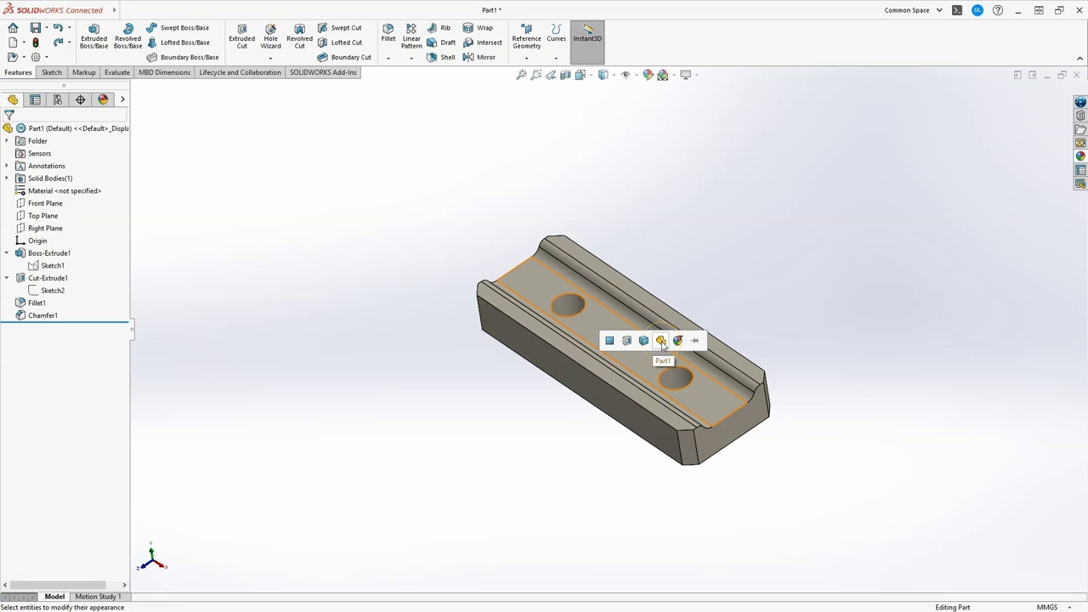
pyautogui.click(662, 341)
pyautogui.click(854, 309)
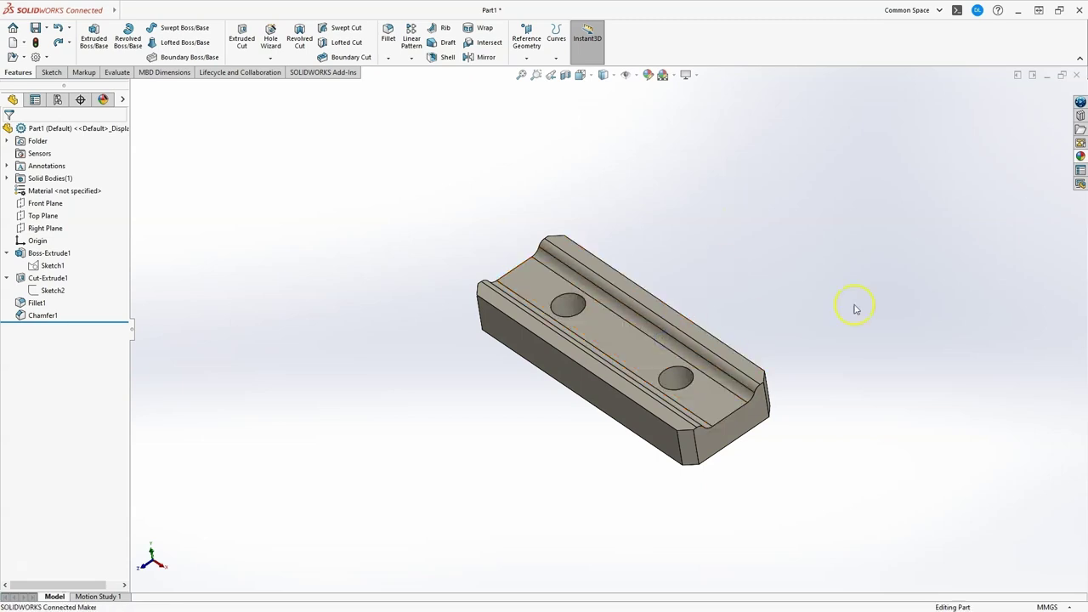
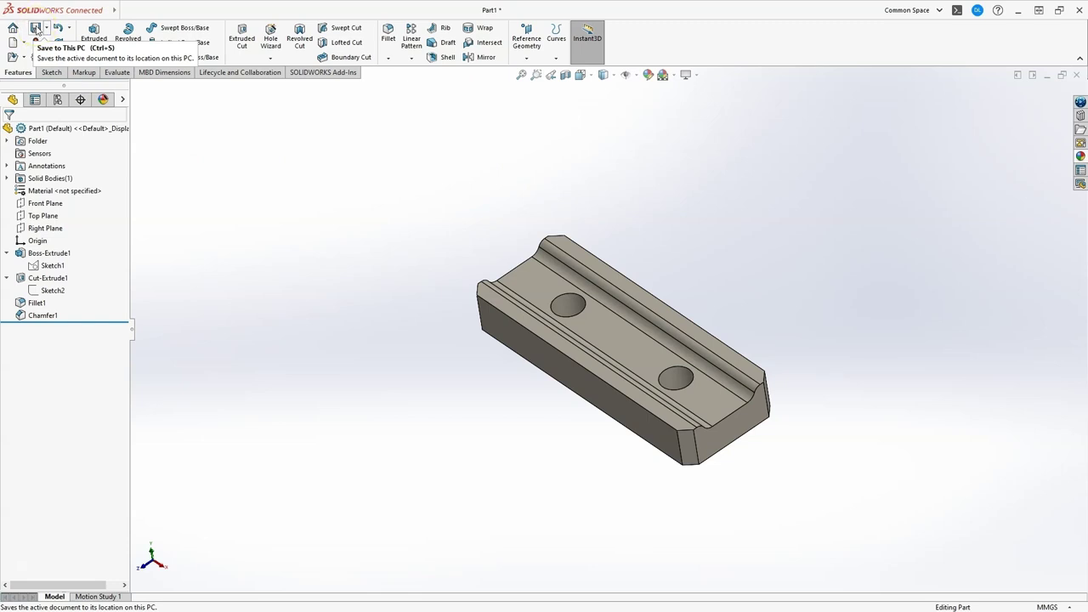
# Save the part as P1.SLDPRT in the CAD 3D Training folder, keeping the SOLIDWORKS Part type
pyautogui.click(36, 28)
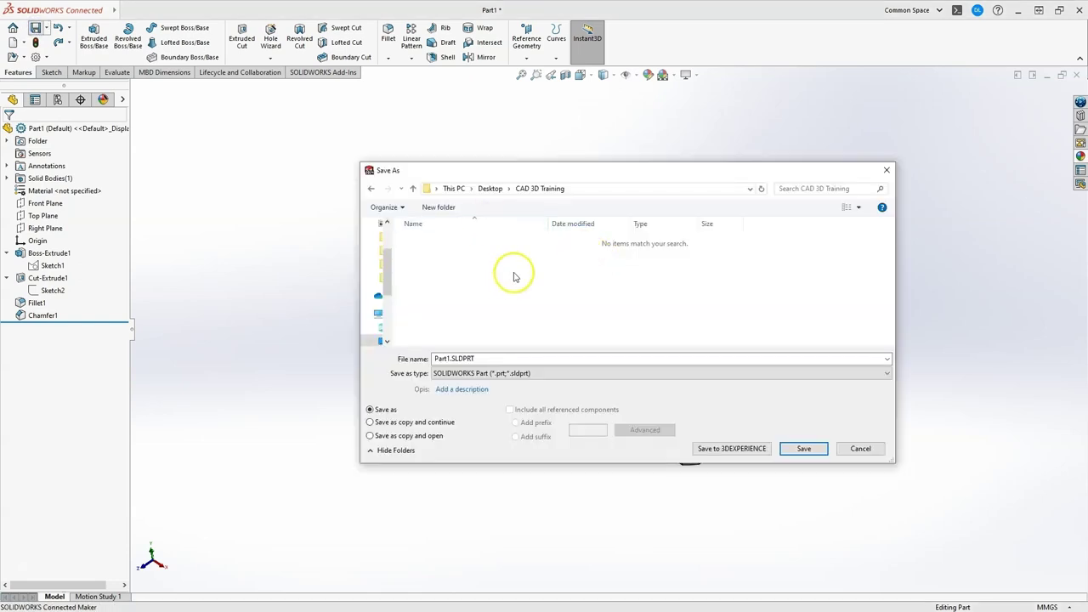
pyautogui.click(445, 359)
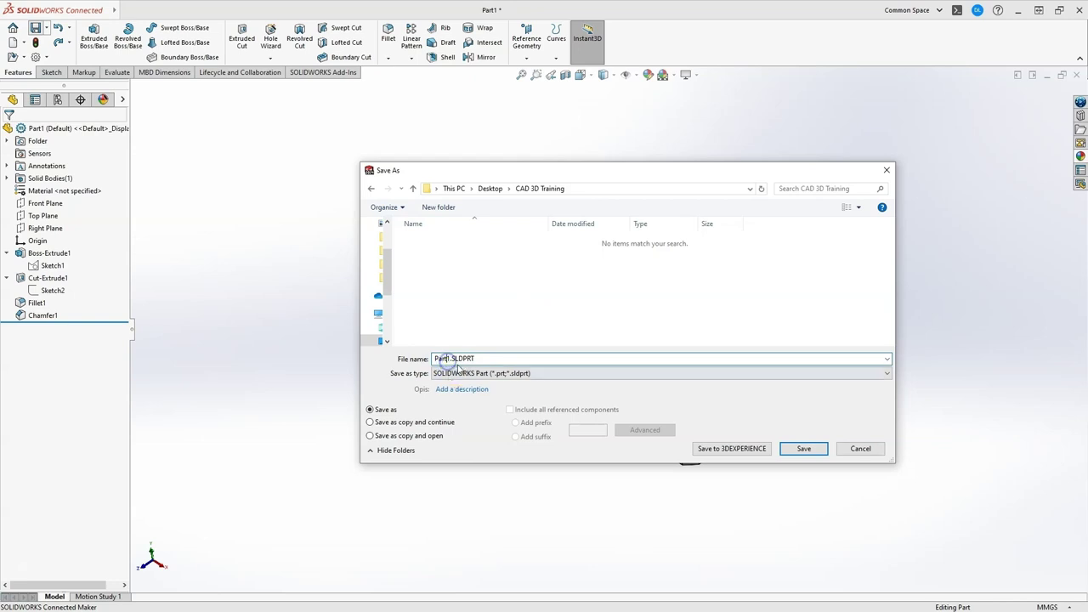
pyautogui.click(382, 379)
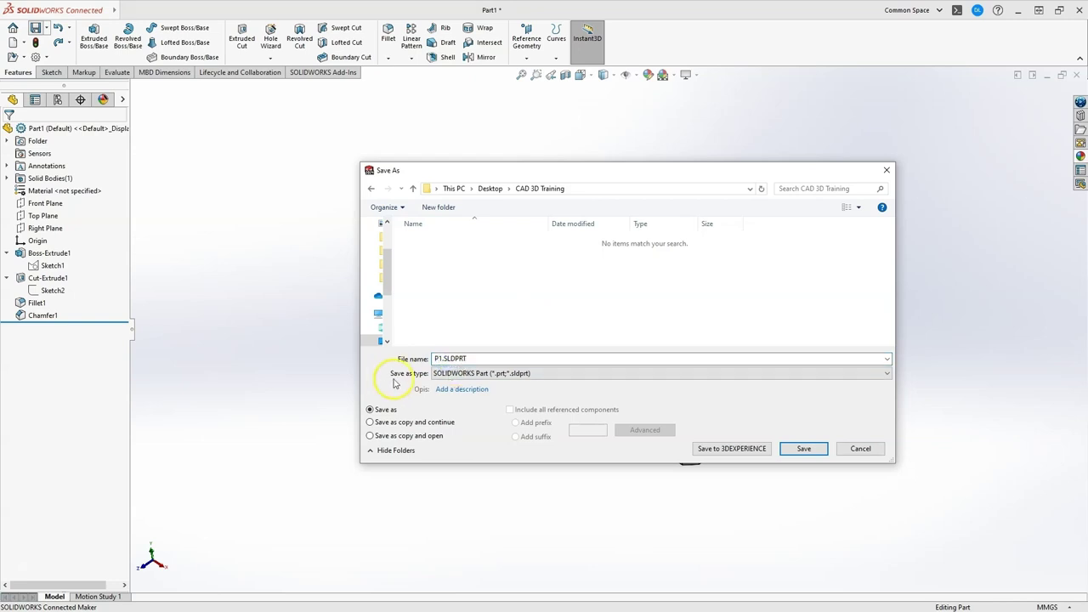
pyautogui.click(536, 375)
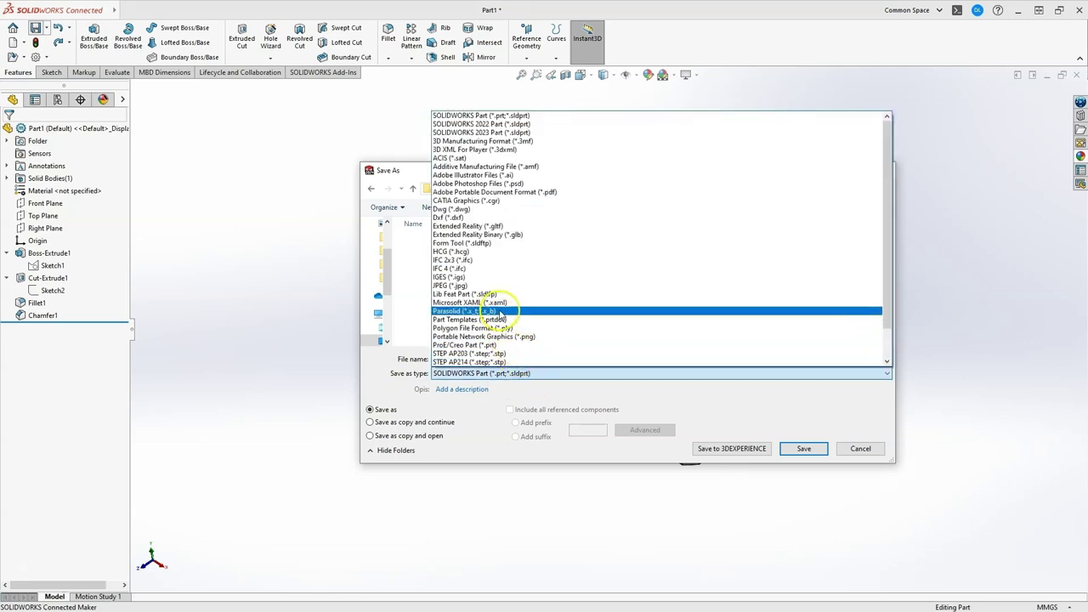
pyautogui.scroll(-2, 499, 322)
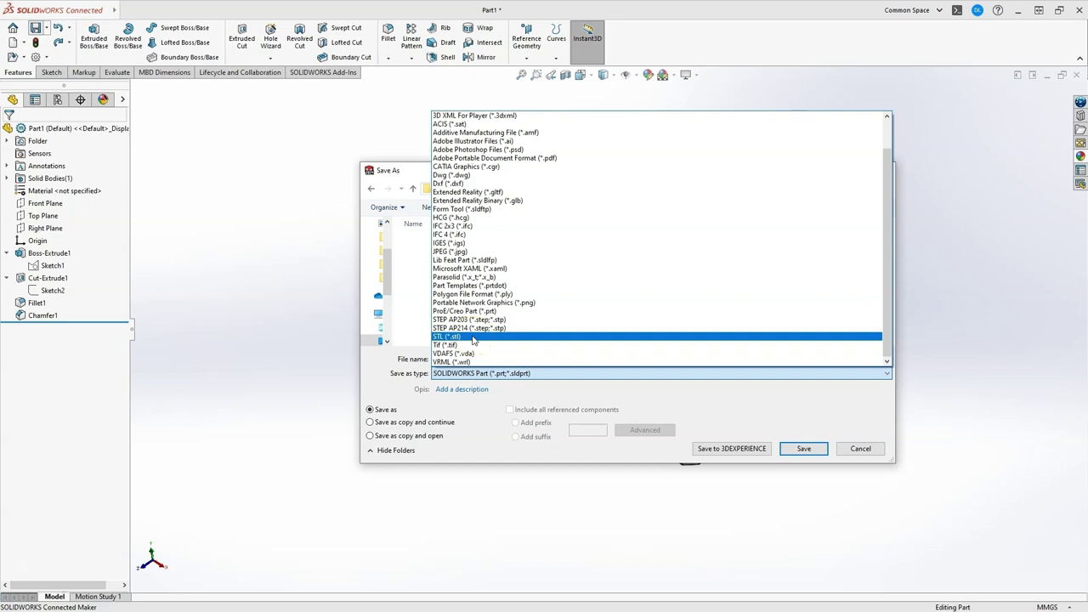
pyautogui.press('Escape')
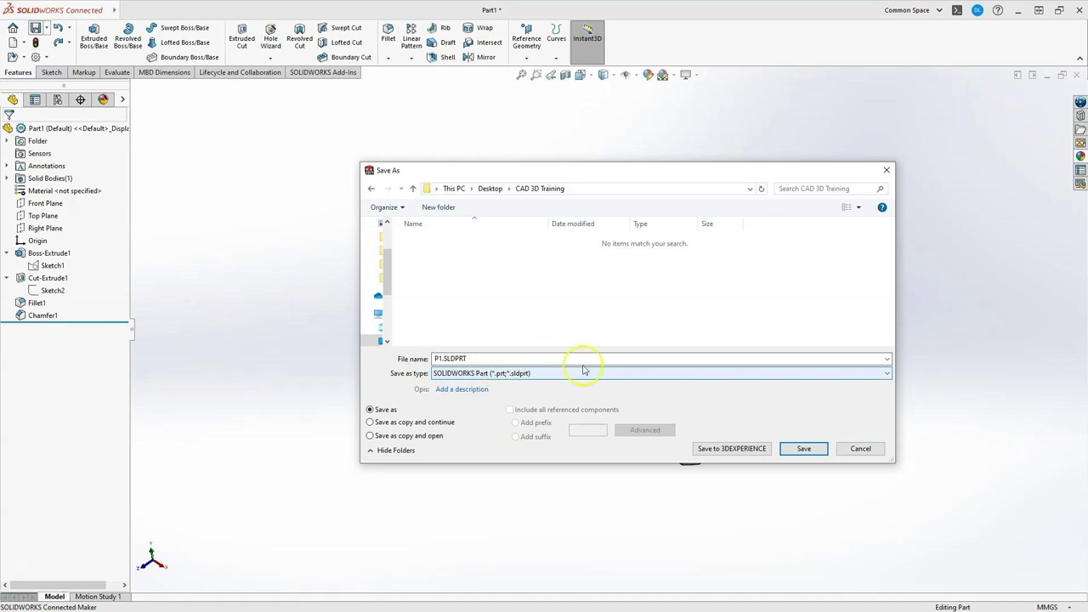
pyautogui.click(800, 451)
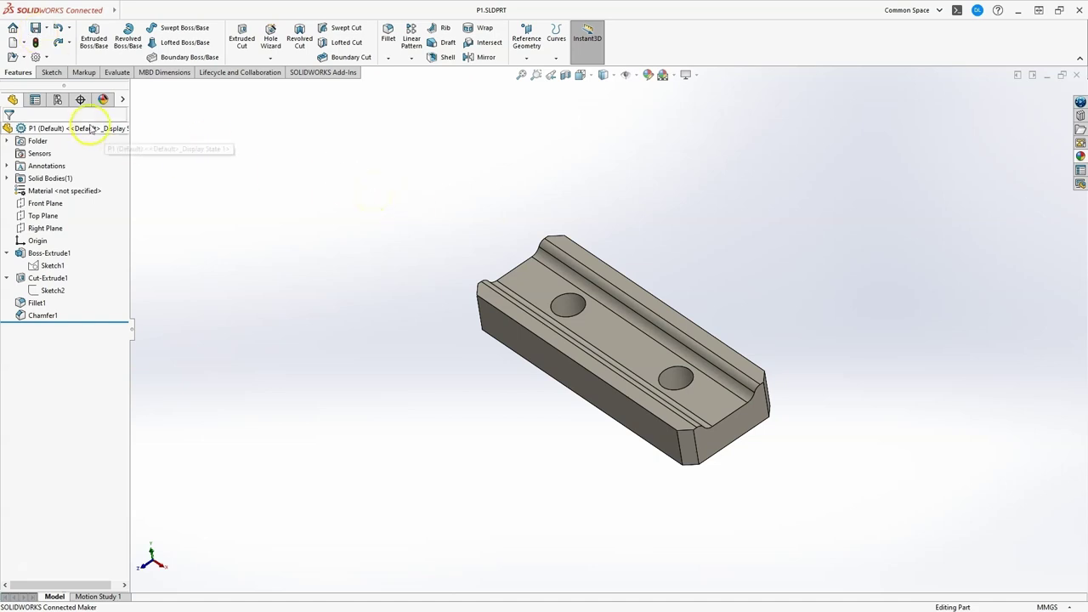
pyautogui.click(151, 126)
pyautogui.click(197, 218)
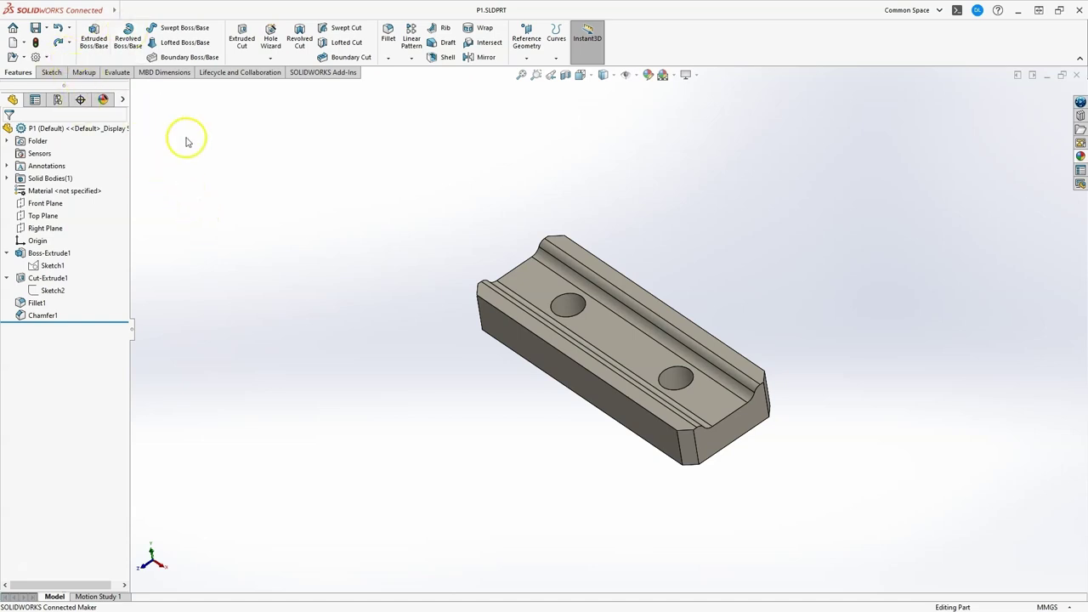
pyautogui.click(48, 28)
# Export the part with Save As New as P1.STL (STL type), confirming the mesh export
pyautogui.click(54, 42)
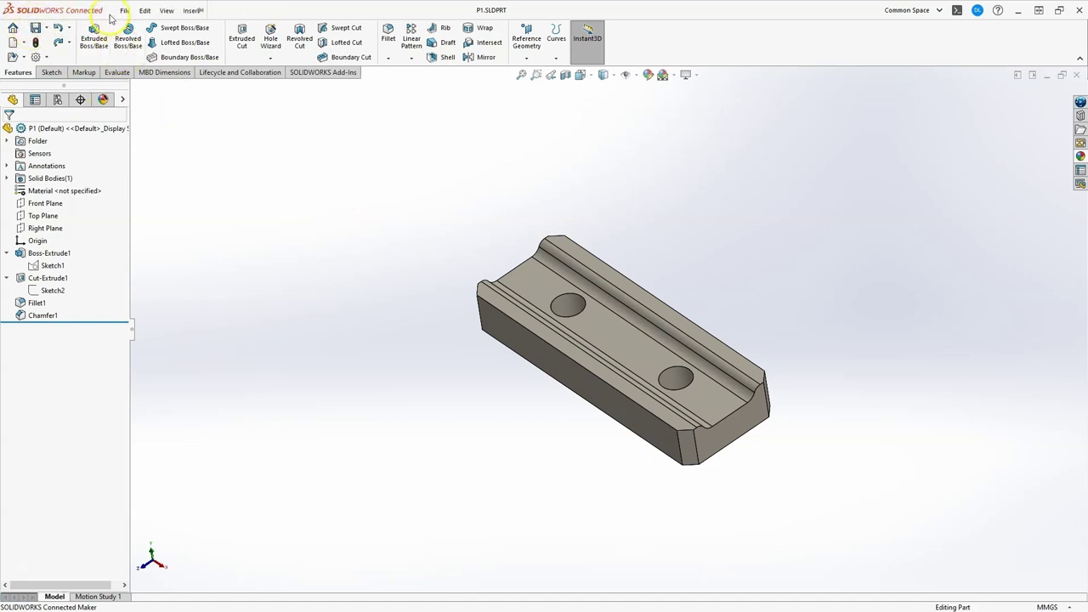
pyautogui.click(125, 11)
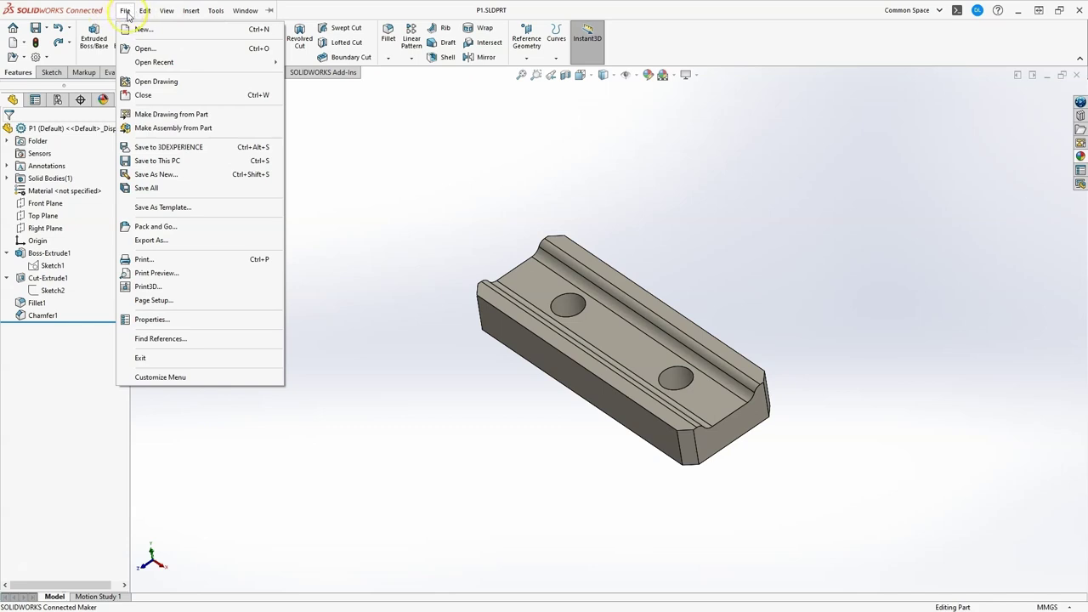
pyautogui.click(174, 176)
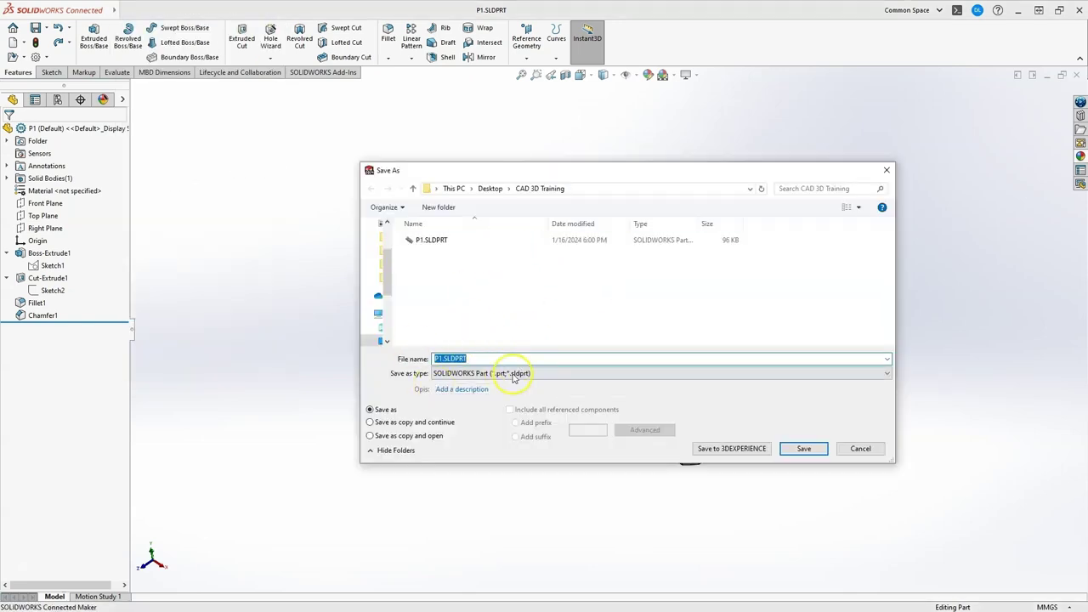
pyautogui.click(527, 374)
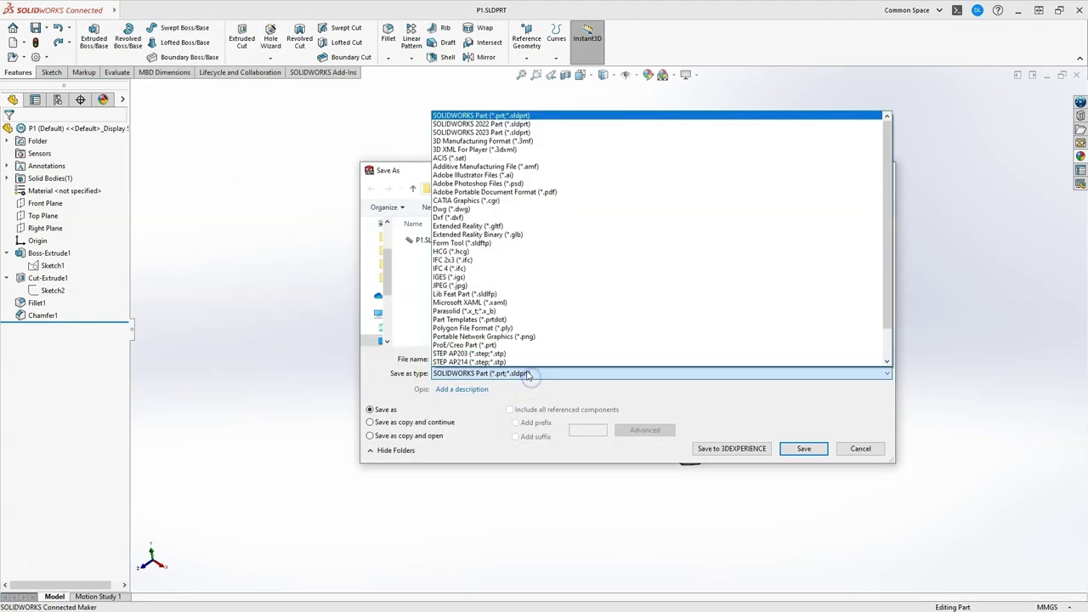
pyautogui.scroll(-1, 476, 344)
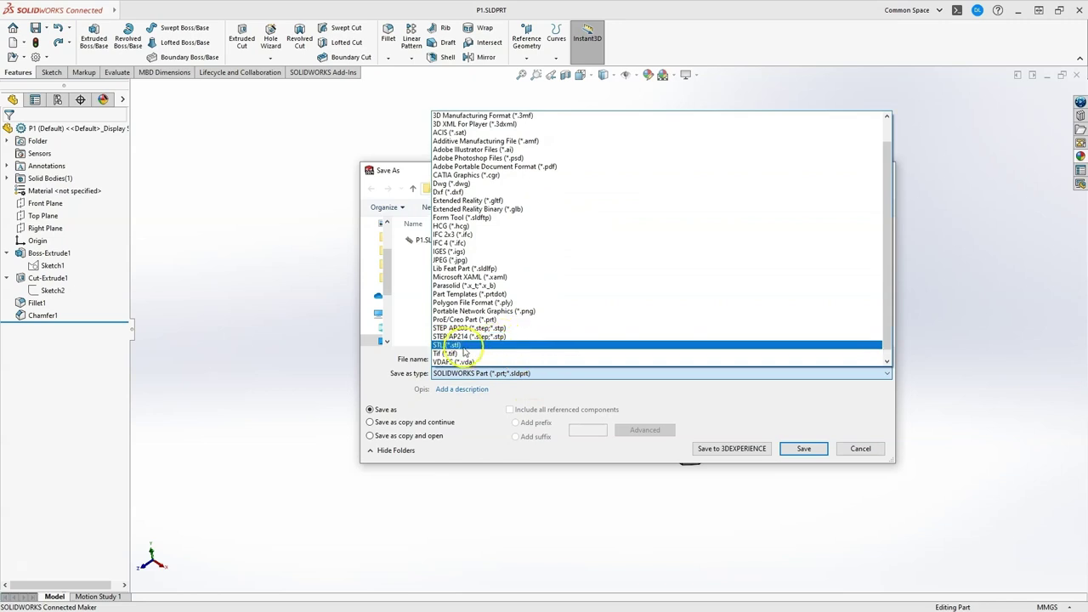
pyautogui.click(463, 345)
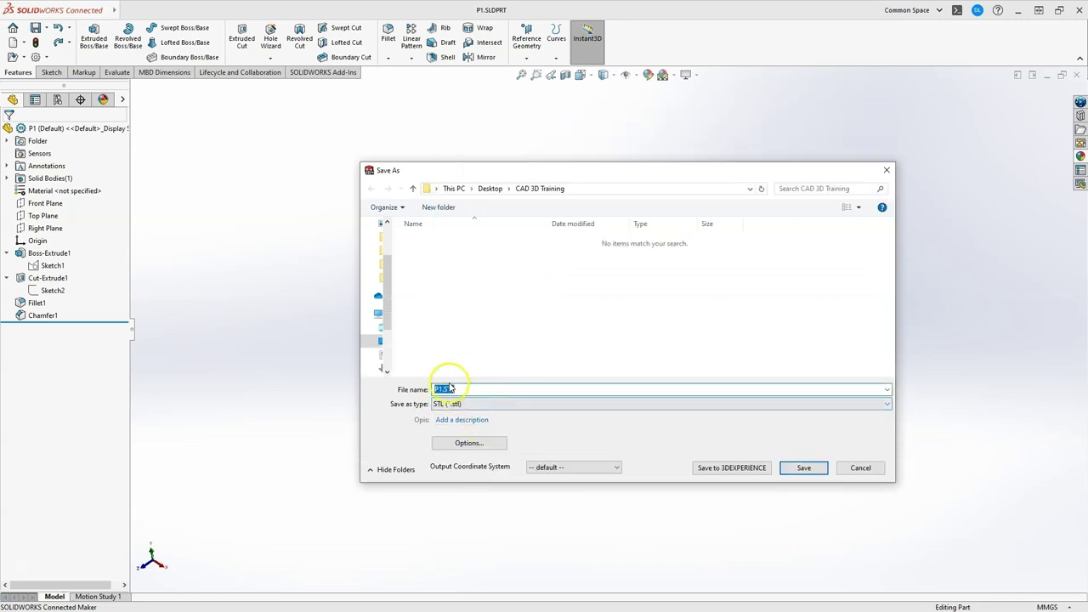
pyautogui.click(804, 470)
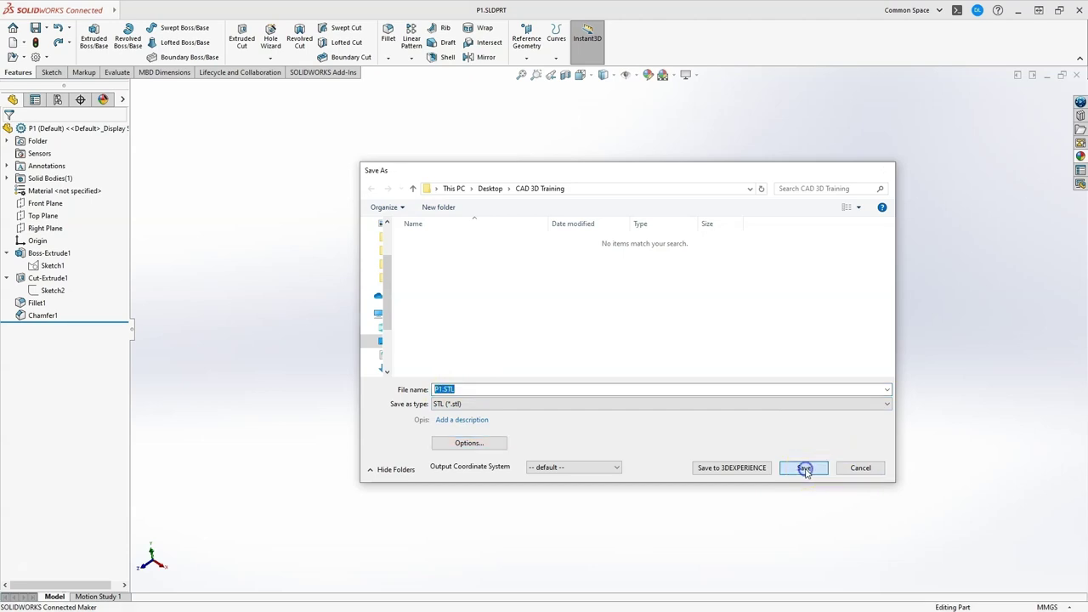
pyautogui.click(569, 331)
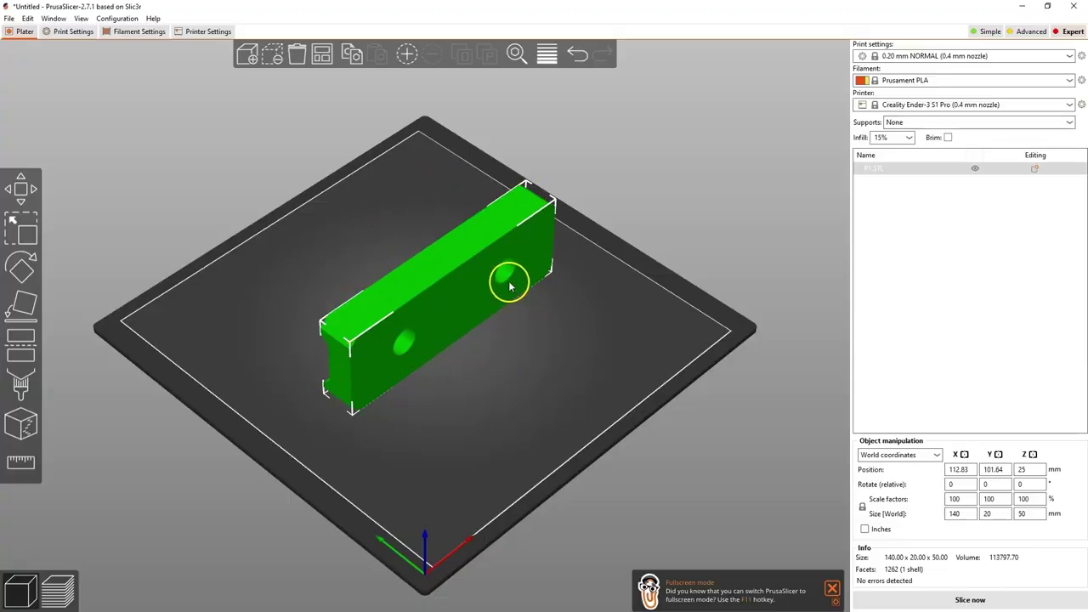
# Rotate P1 90° about X so it lies flat at 140 × 50 × 20 mm, then reposition it on the bed
pyautogui.moveTo(404, 269); pyautogui.dragTo(361, 366)
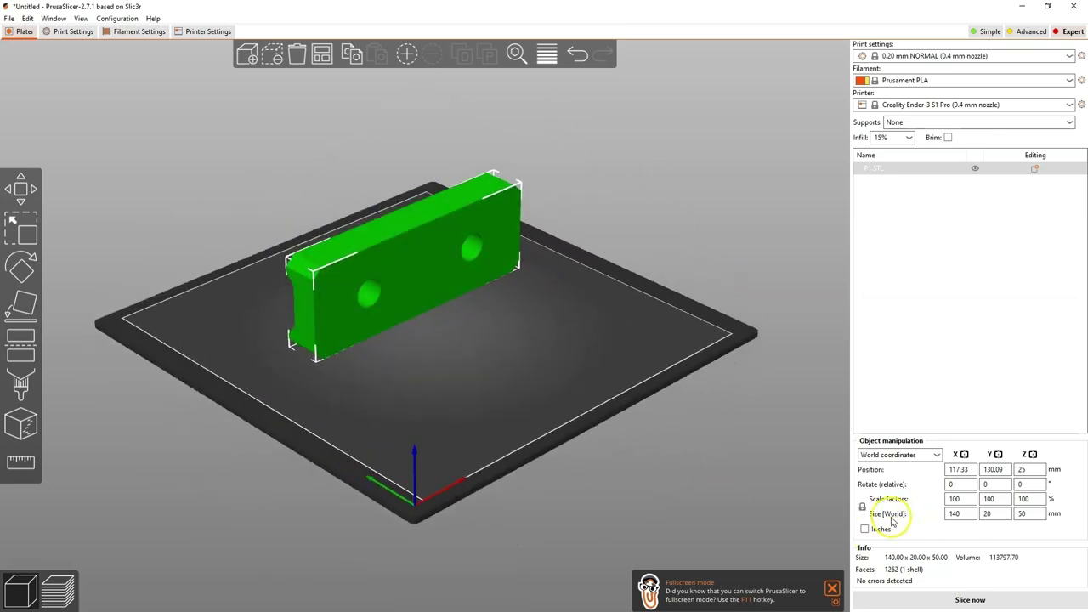
pyautogui.click(949, 485)
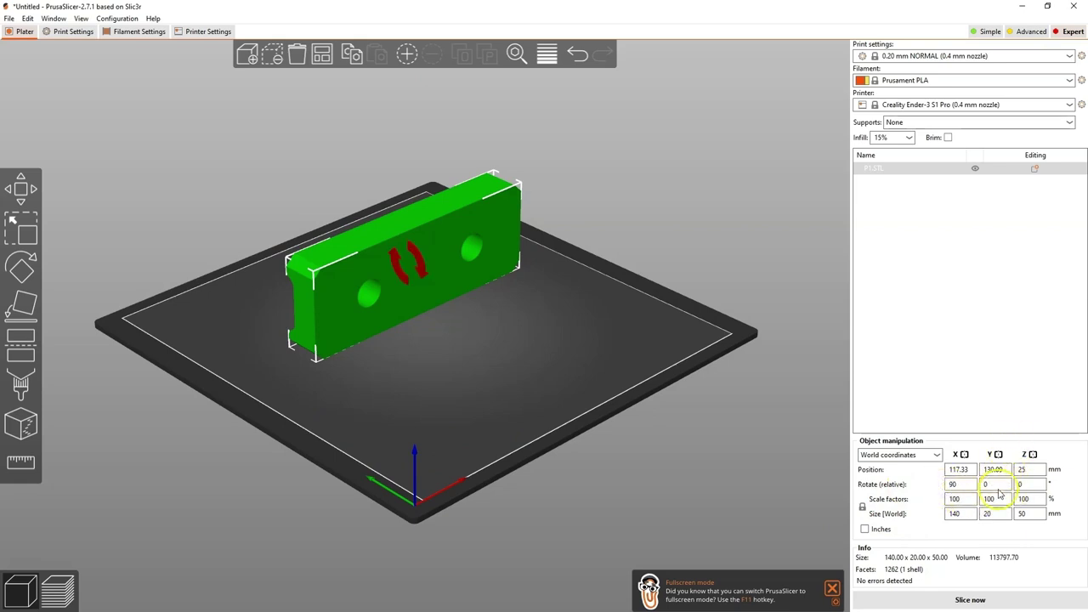
pyautogui.click(993, 484)
pyautogui.moveTo(542, 387); pyautogui.dragTo(530, 417)
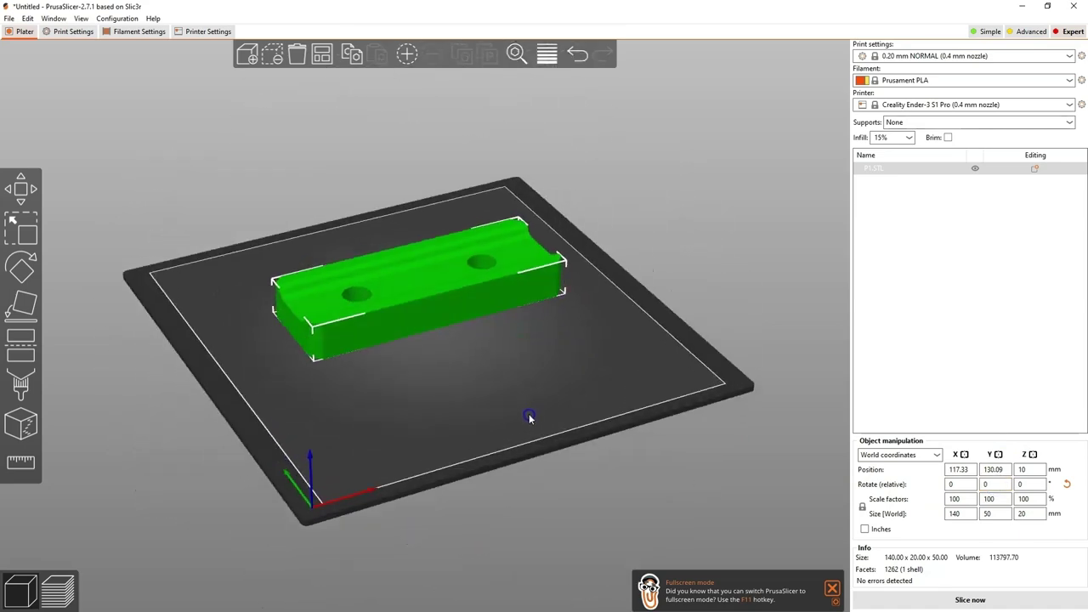
pyautogui.moveTo(418, 255); pyautogui.dragTo(428, 335)
pyautogui.moveTo(425, 399); pyautogui.dragTo(396, 457)
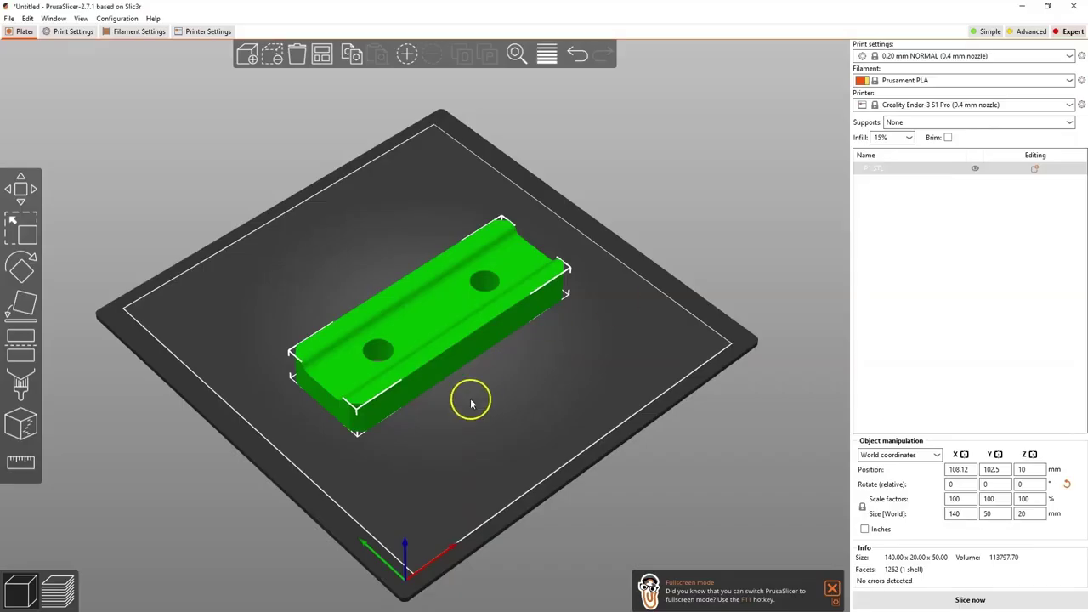
# Open the New SOLIDWORKS Document dialog with its Part, Assembly and Drawing templates
pyautogui.moveTo(468, 400); pyautogui.dragTo(473, 428)
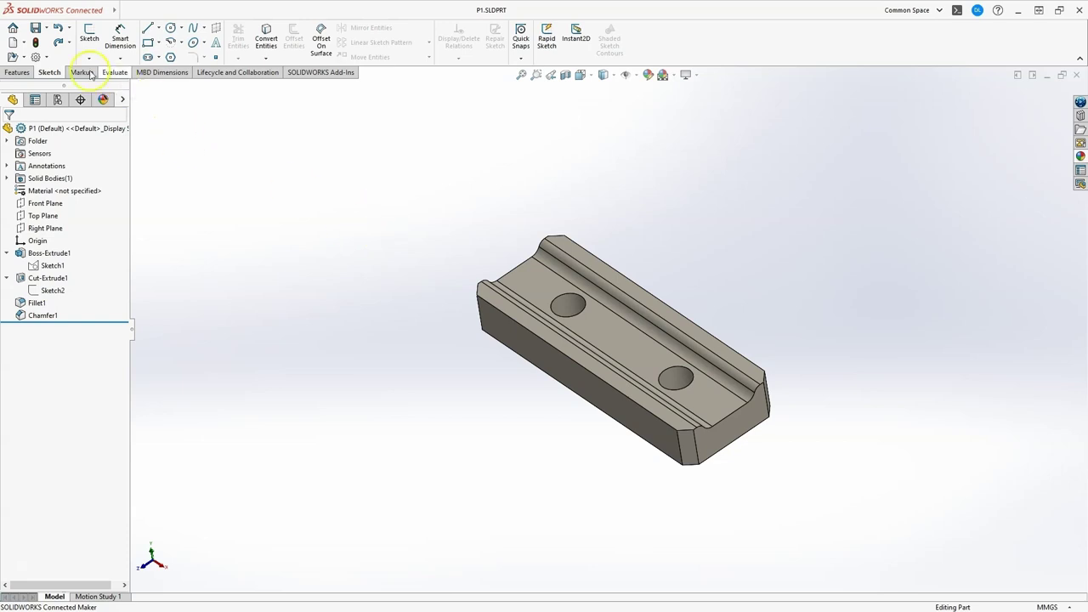
pyautogui.click(12, 44)
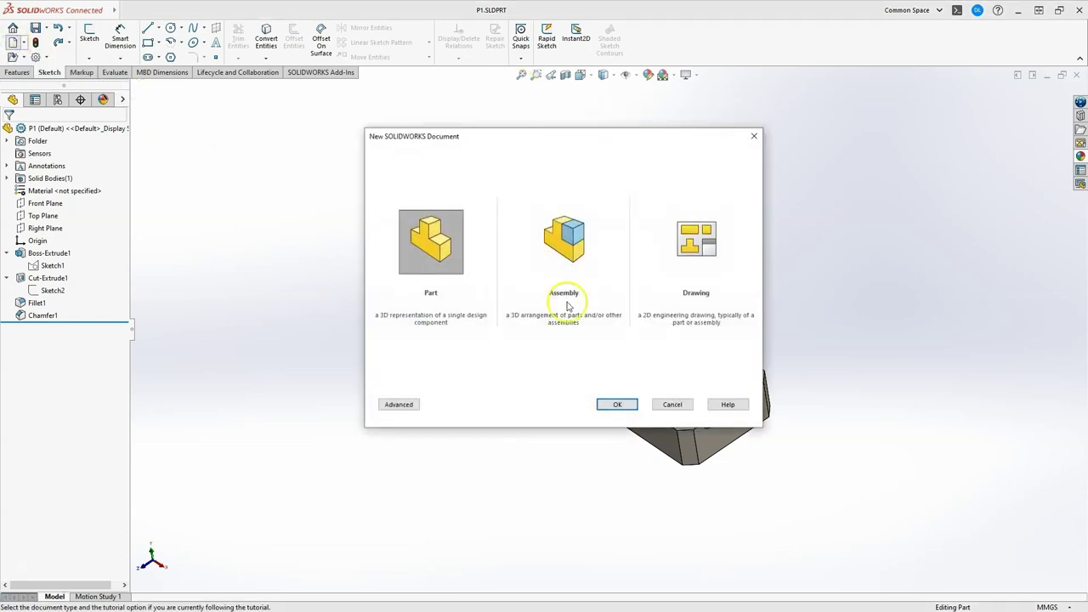
# Create the new part Part3, check P1.SLDPRT from the Window list, then return to Part3
pyautogui.click(617, 404)
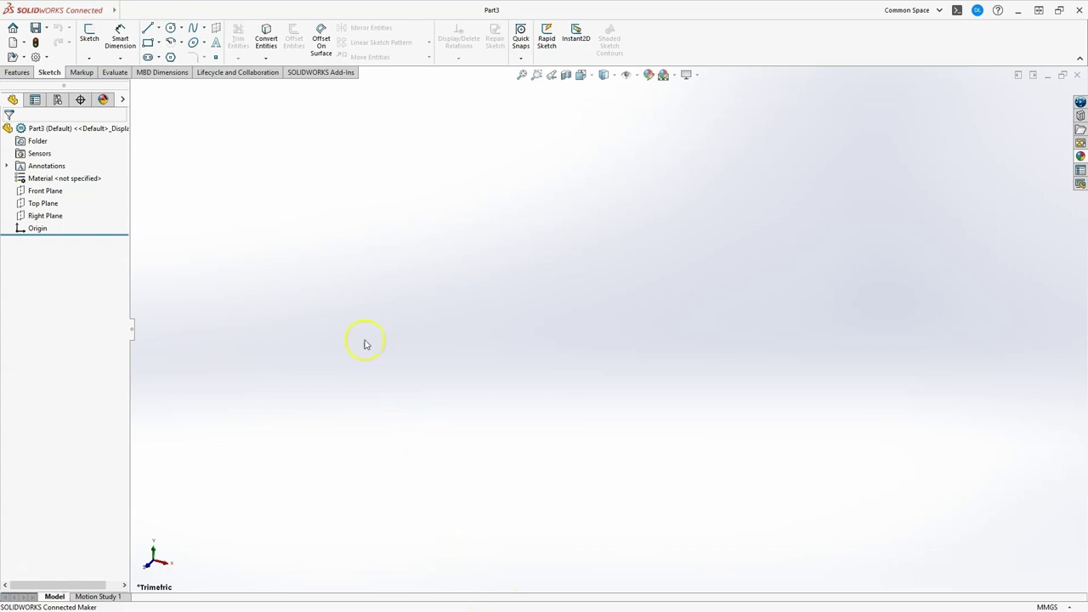
pyautogui.click(124, 10)
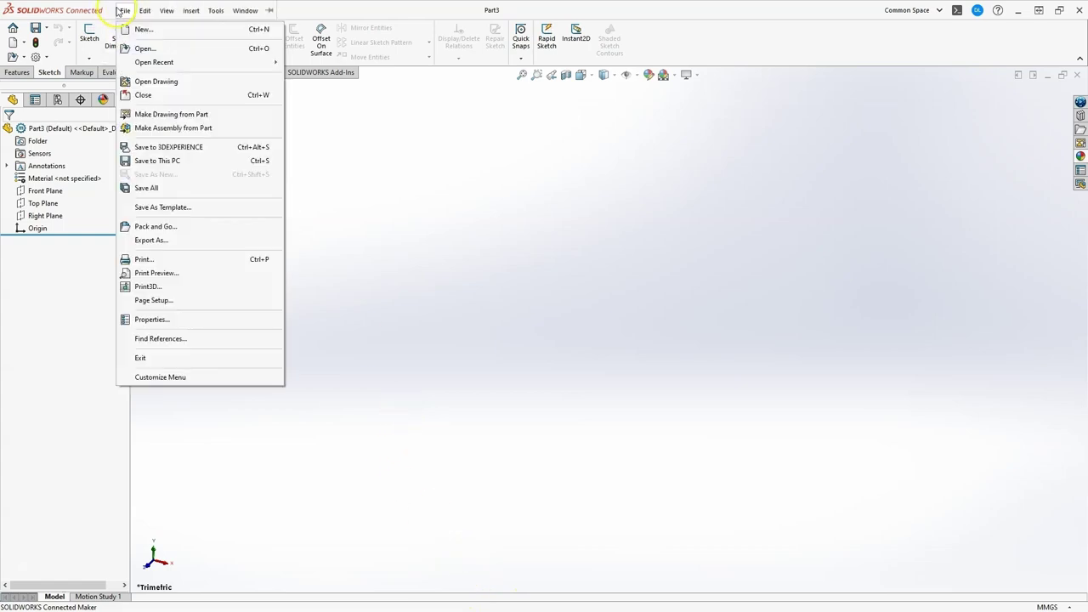
pyautogui.moveTo(245, 10)
pyautogui.click(272, 149)
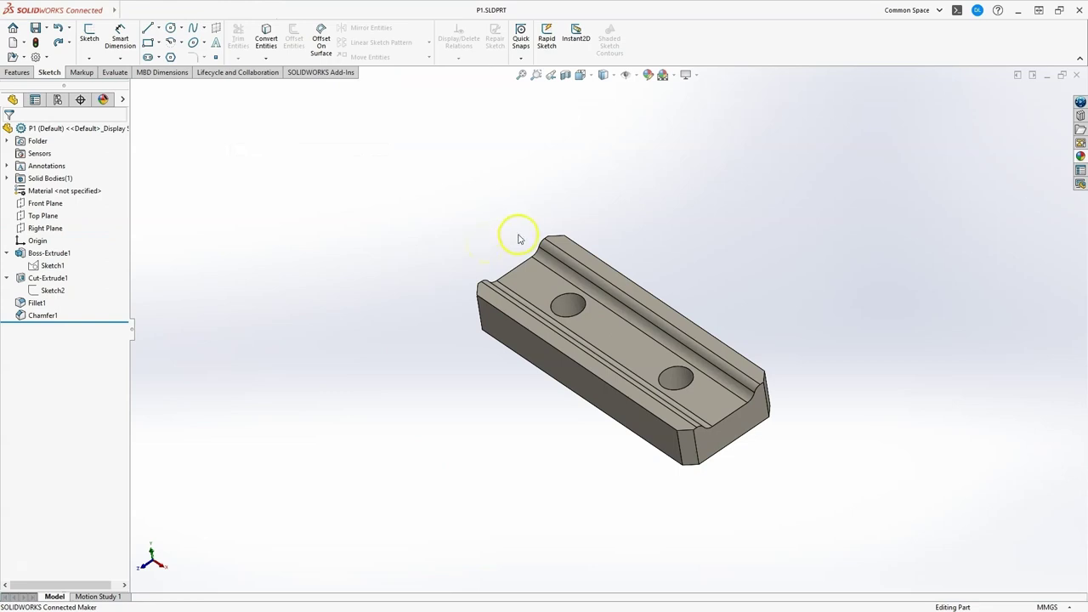
pyautogui.click(244, 10)
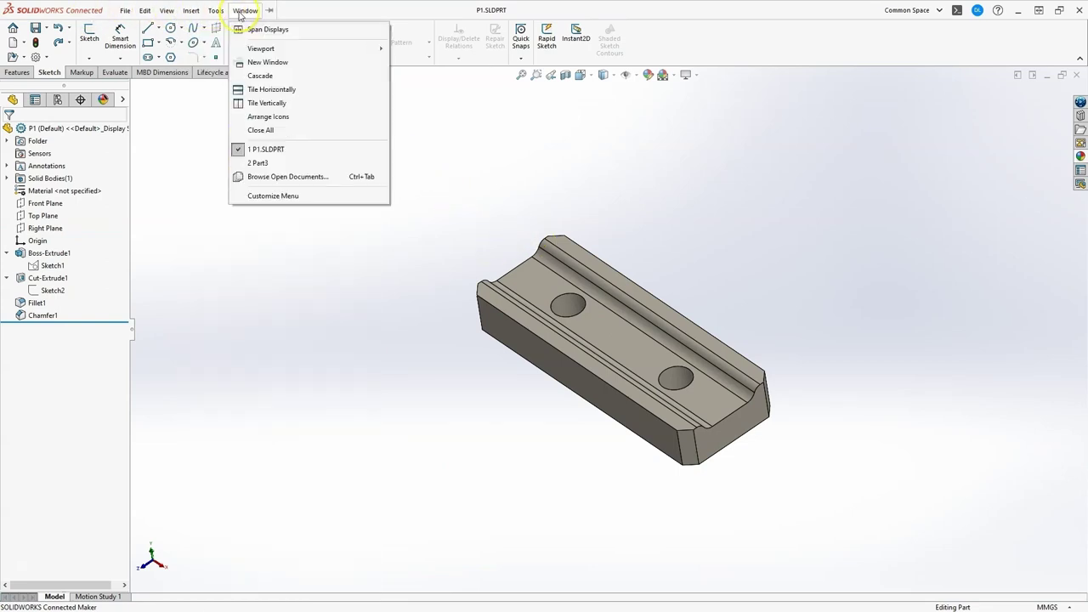
pyautogui.click(265, 161)
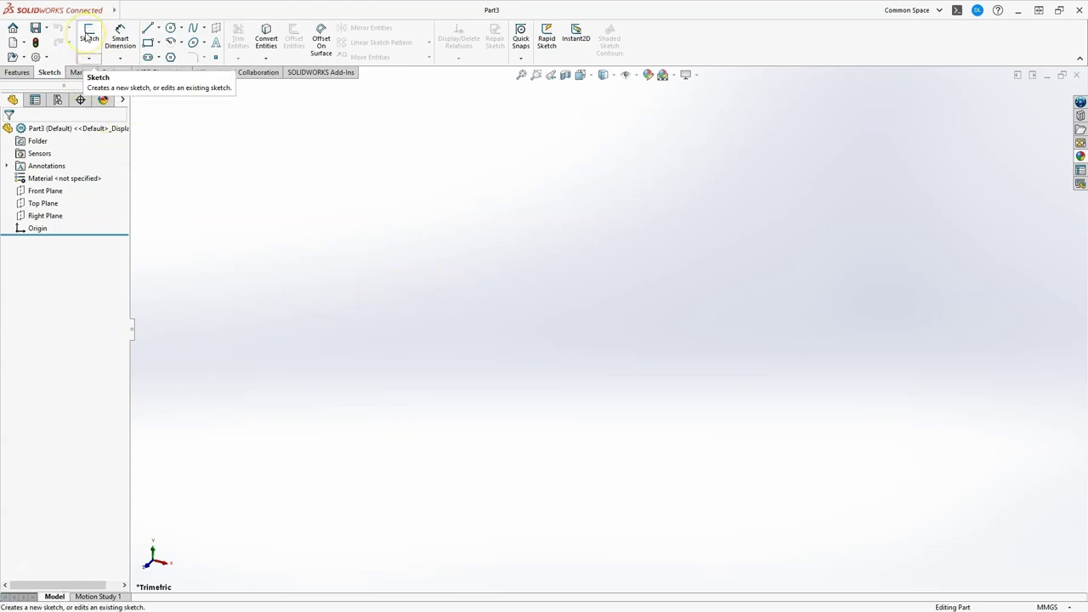
# Sketch on the Front Plane the left edge, top, step down, middle flat and sloped taper lines
pyautogui.click(87, 39)
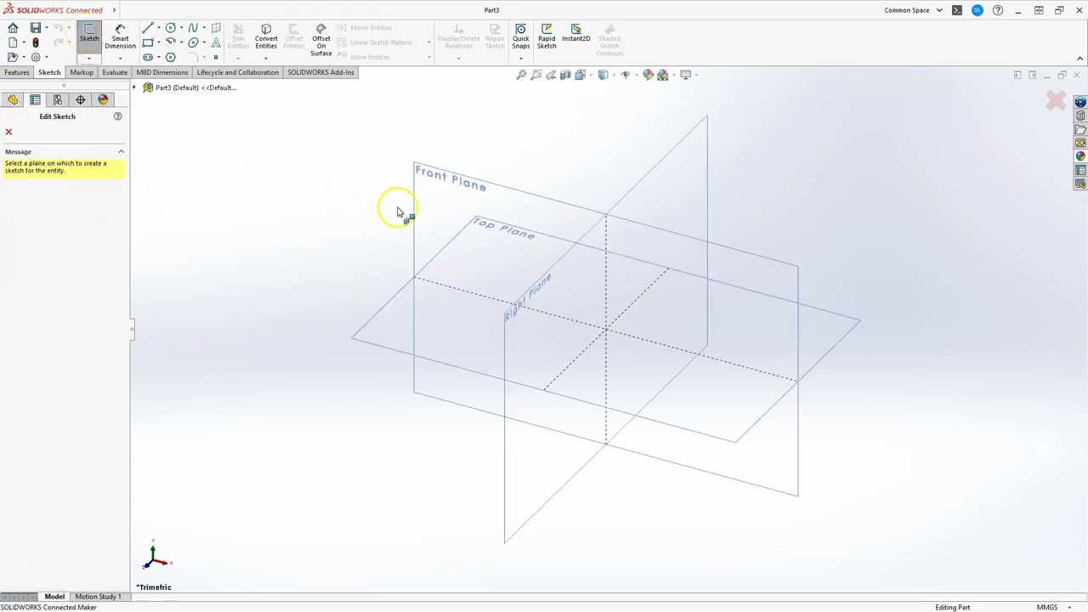
pyautogui.click(469, 189)
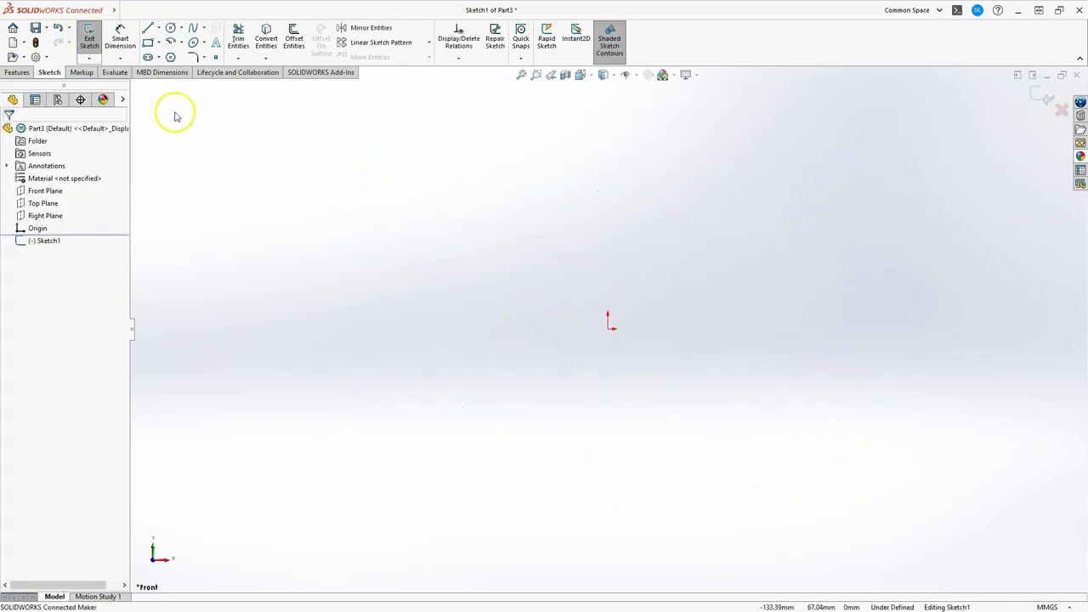
pyautogui.click(149, 30)
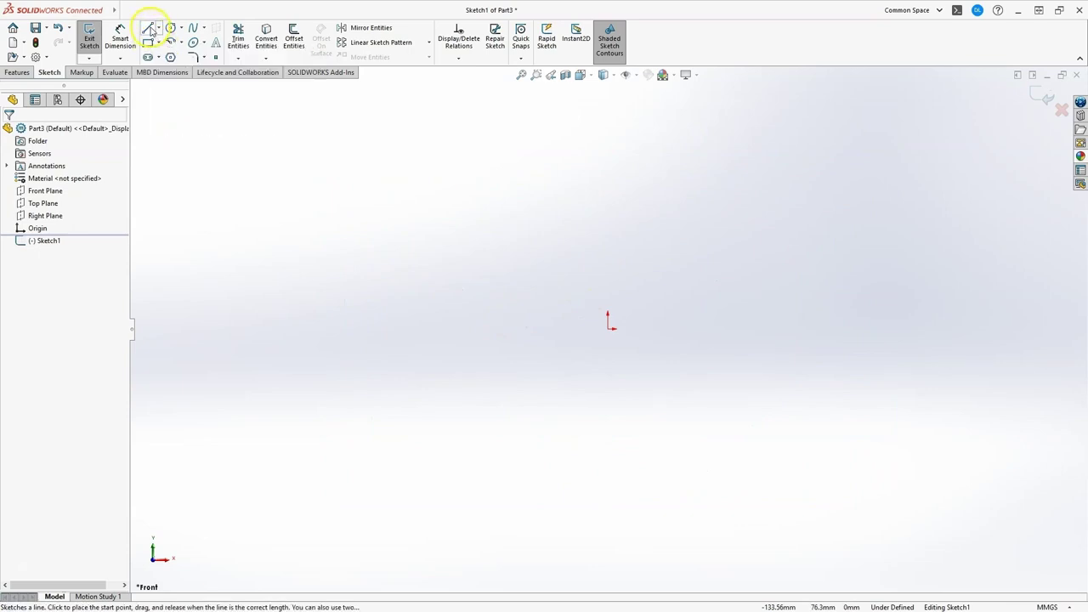
pyautogui.click(608, 328)
pyautogui.click(607, 243)
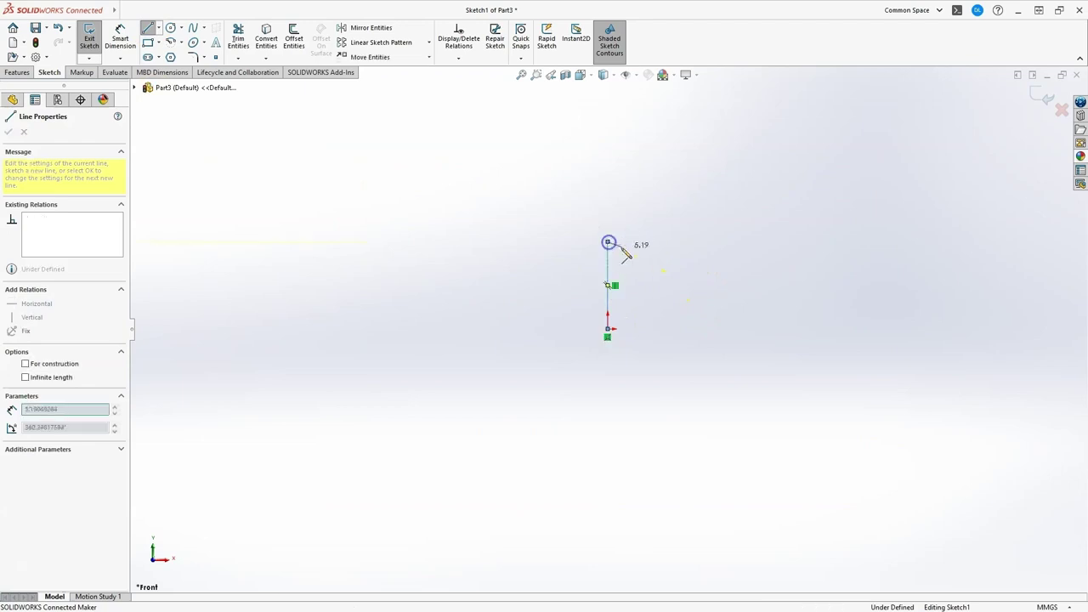
pyautogui.click(685, 242)
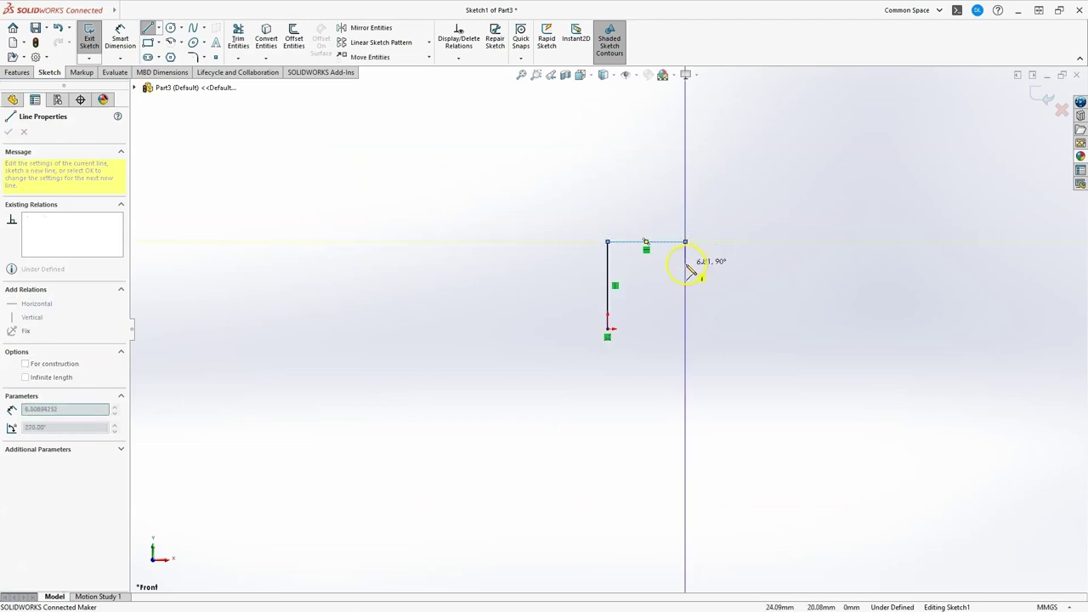
pyautogui.click(686, 264)
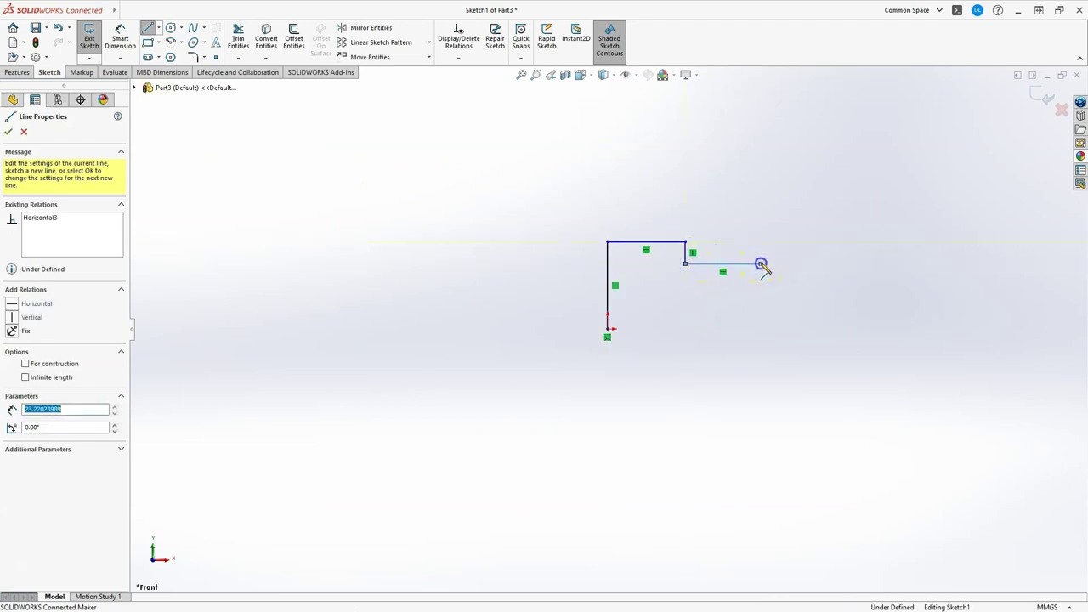
pyautogui.click(760, 265)
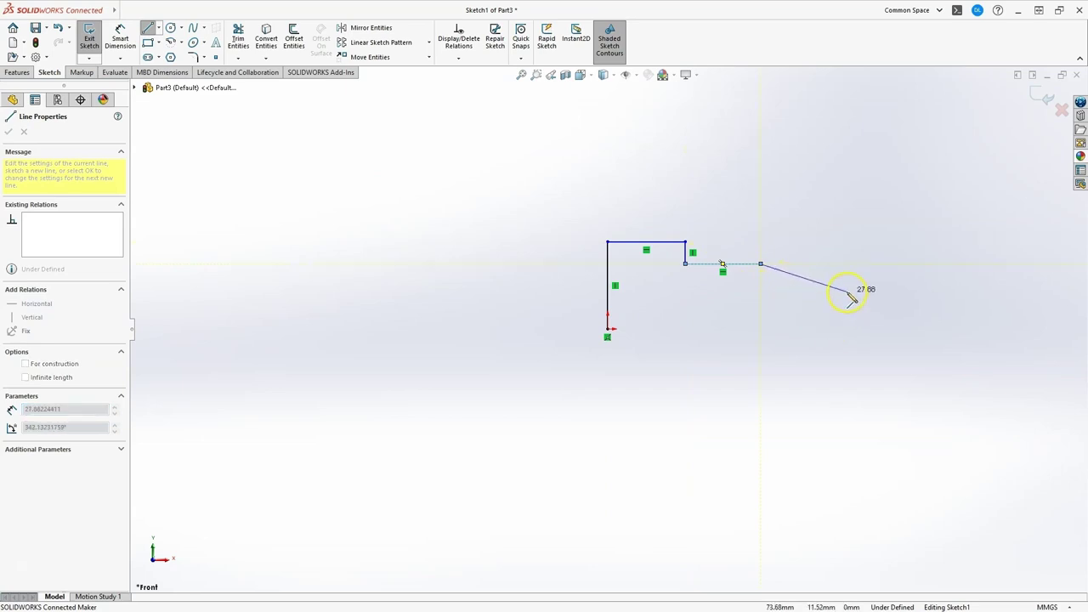
pyautogui.click(845, 295)
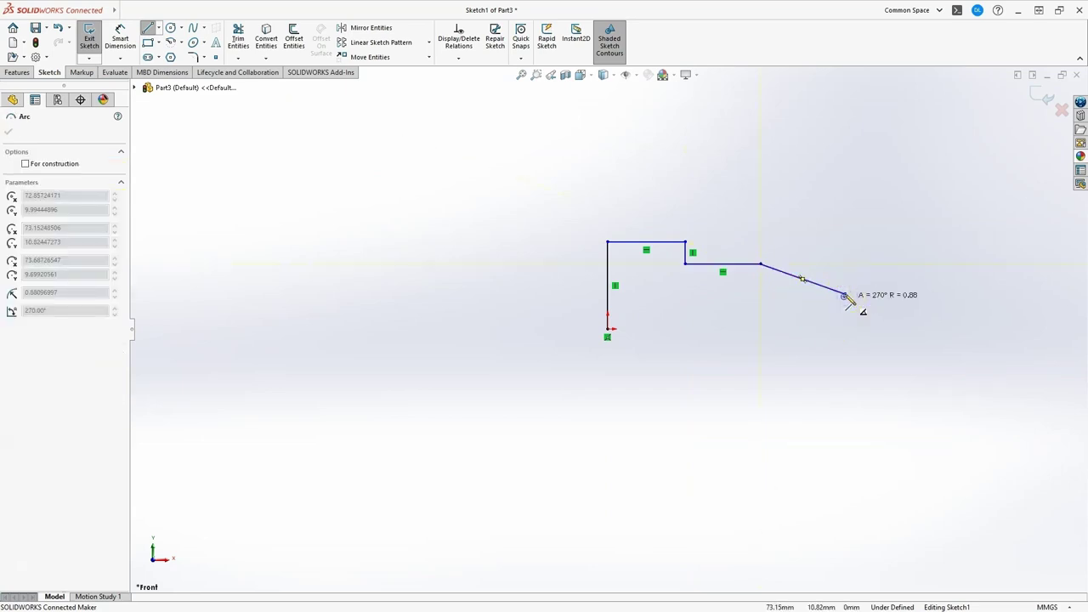
# Cancel the accidental arc, draw the vertical end face and close the profile at the origin
pyautogui.moveTo(844, 295); pyautogui.dragTo(867, 325)
pyautogui.press('Escape')
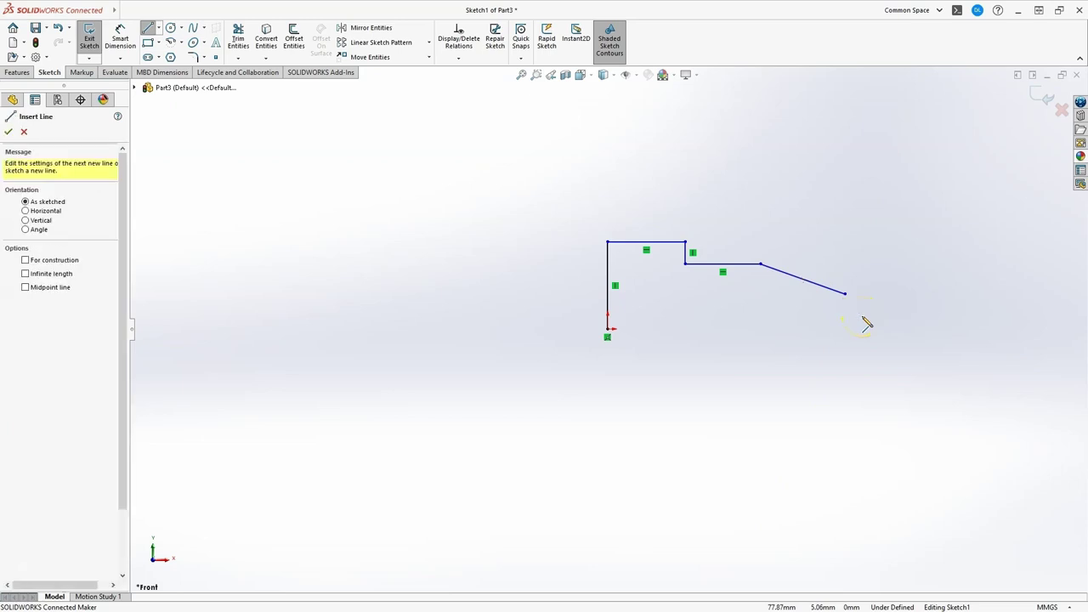
pyautogui.moveTo(844, 293); pyautogui.dragTo(845, 332)
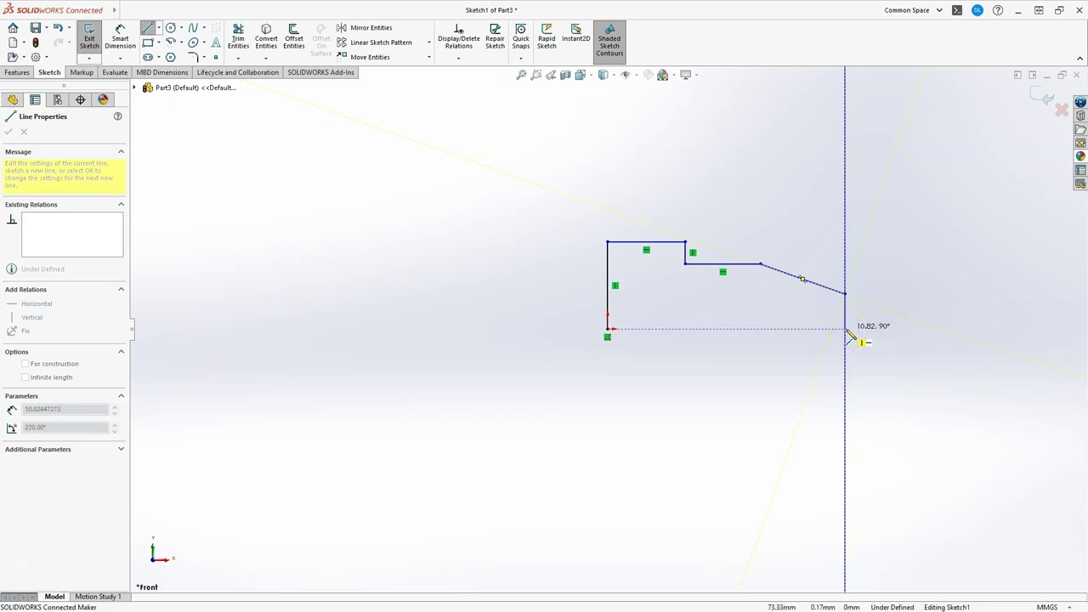
pyautogui.click(845, 329)
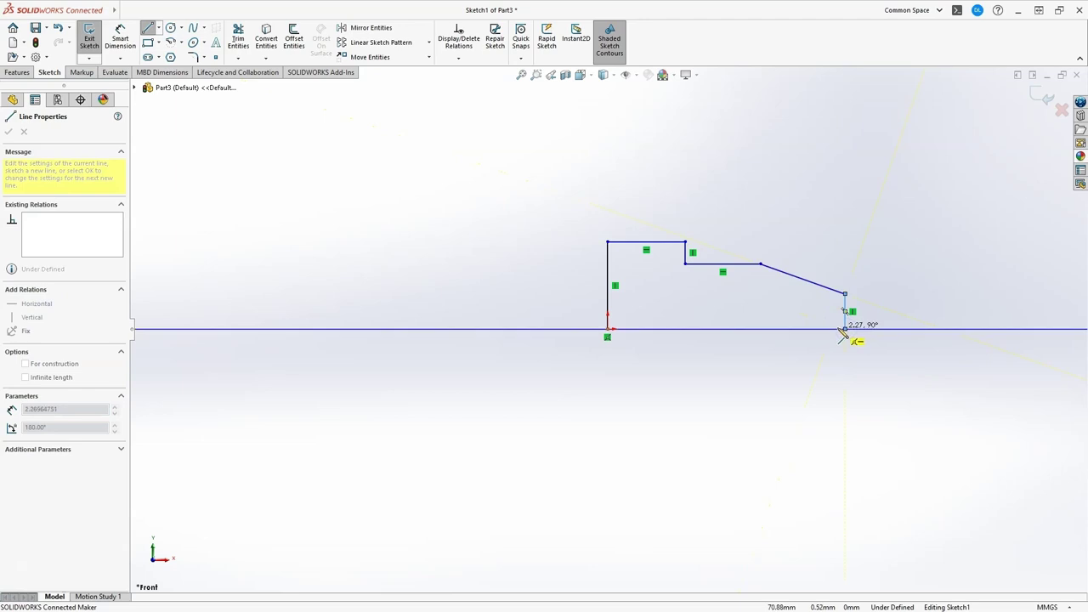
pyautogui.click(607, 329)
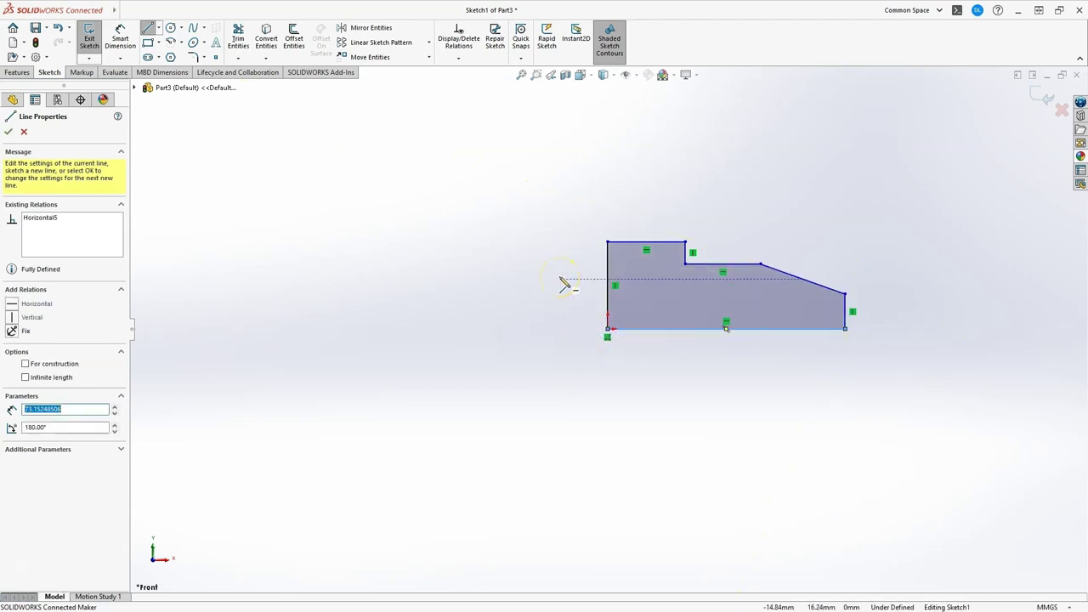
pyautogui.press('Escape')
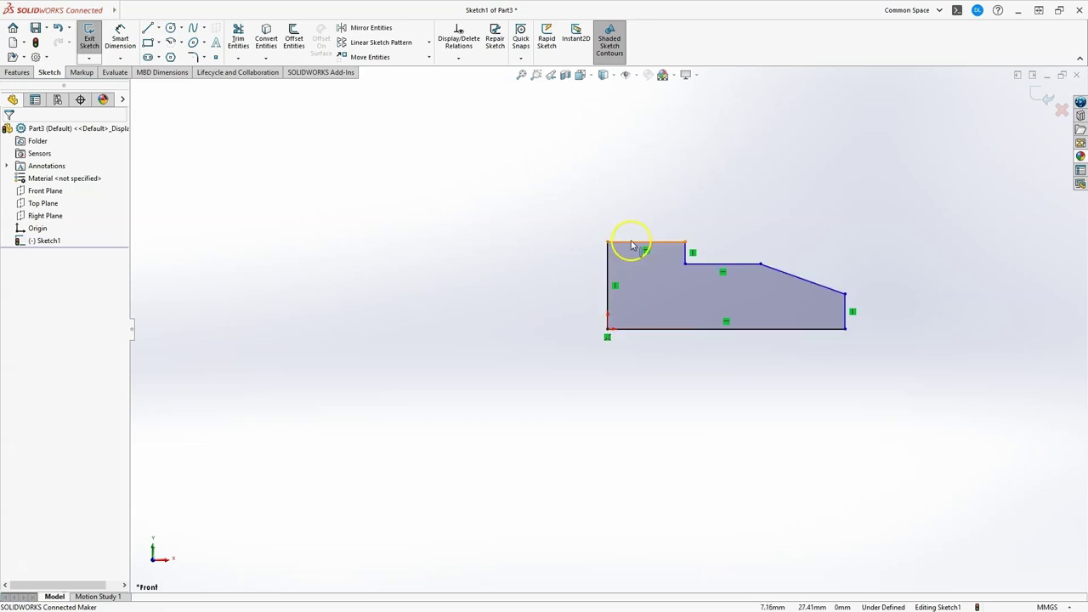
# Select the profile's top and bottom edges with Smart Dimension for a height dimension
pyautogui.click(123, 37)
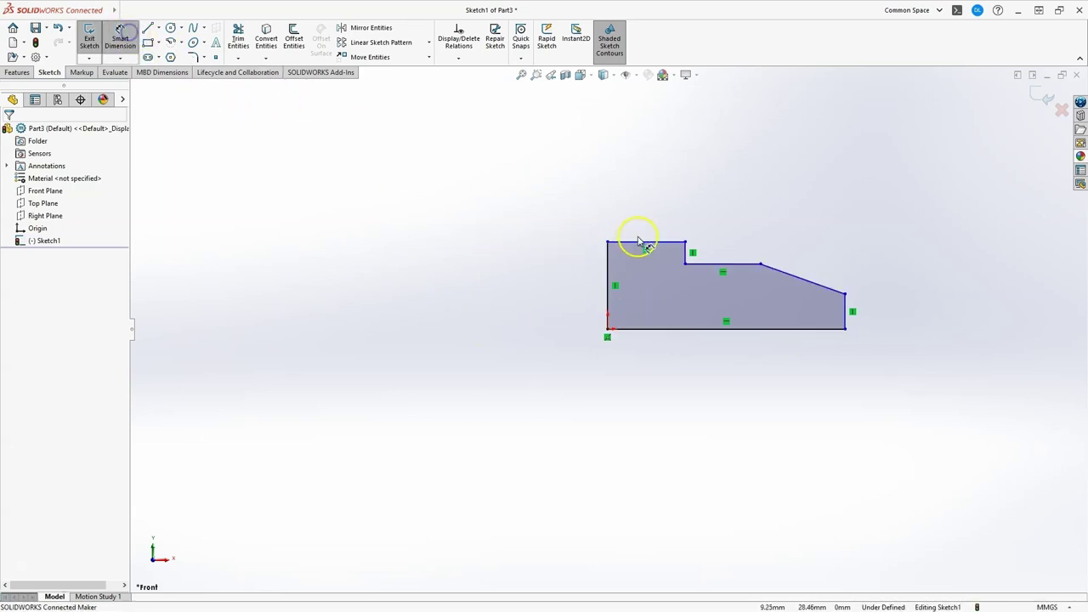
pyautogui.click(639, 243)
pyautogui.click(636, 329)
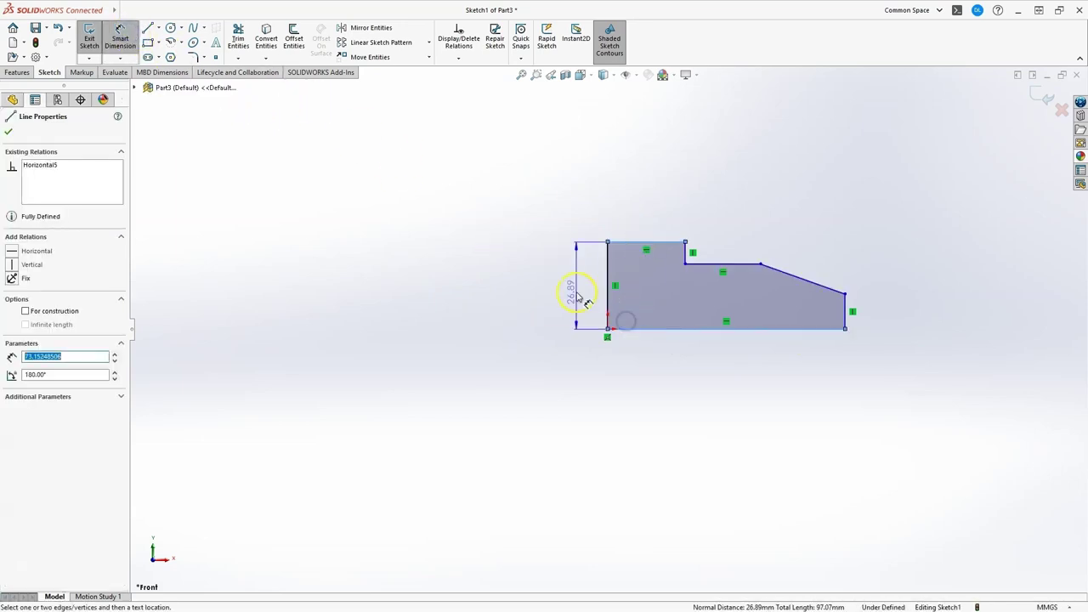
# Dimension the profile's left edge height as 30 mm
pyautogui.click(586, 301)
pyautogui.write('30')
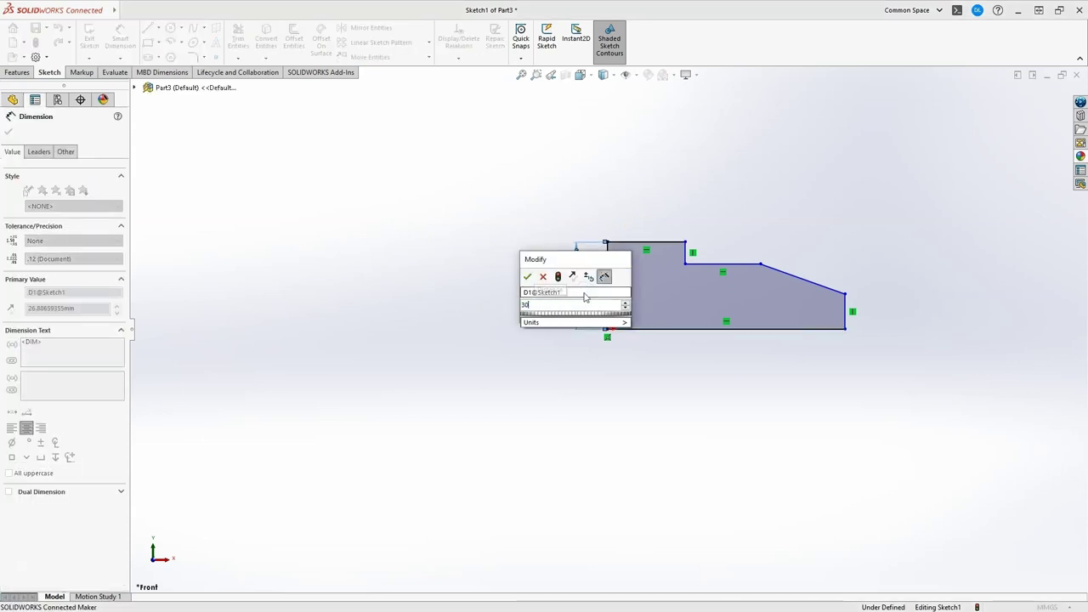
pyautogui.press('Return')
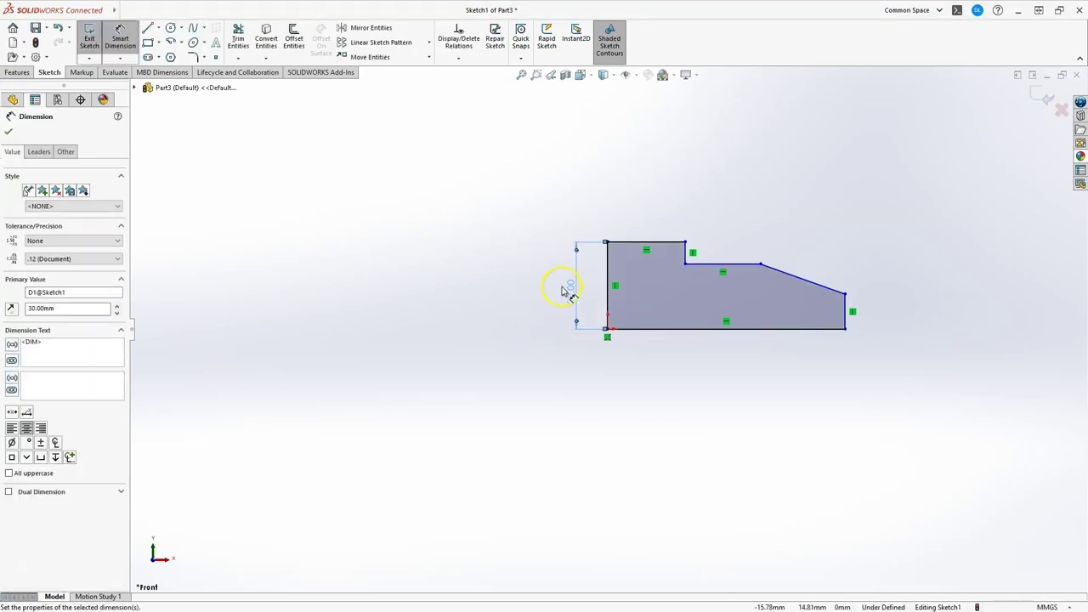
pyautogui.press('Escape')
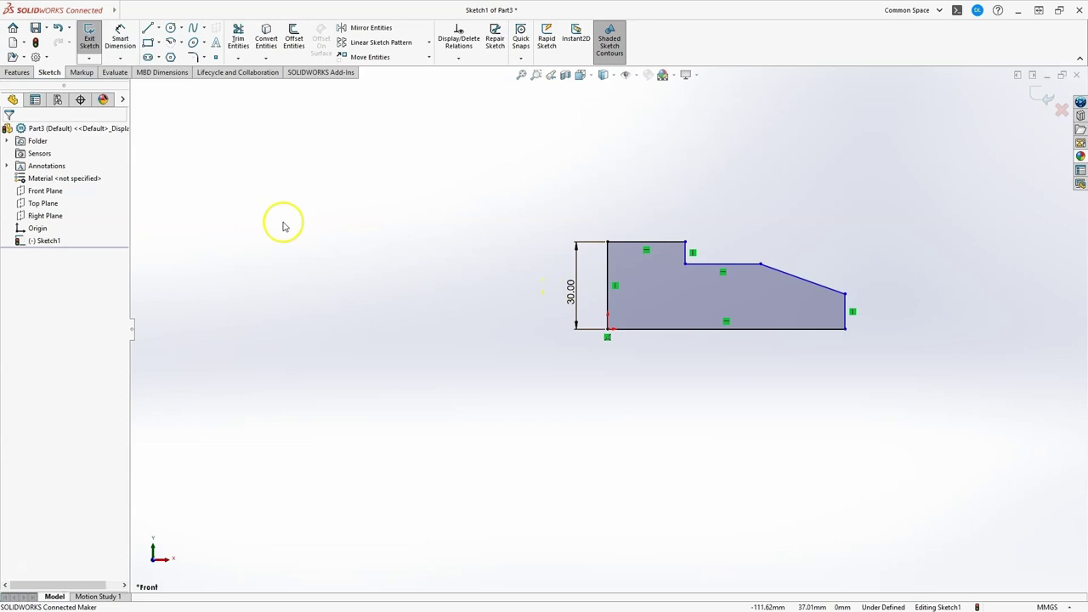
# Draw a horizontal construction centreline from the origin along the profile's bottom edge
pyautogui.click(158, 28)
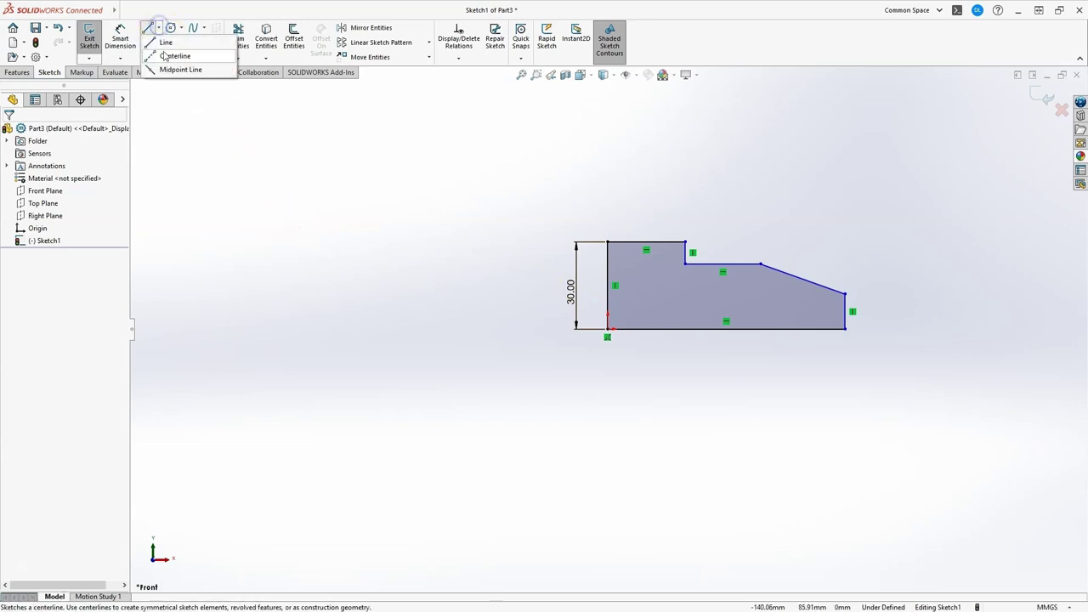
pyautogui.click(164, 56)
pyautogui.click(607, 329)
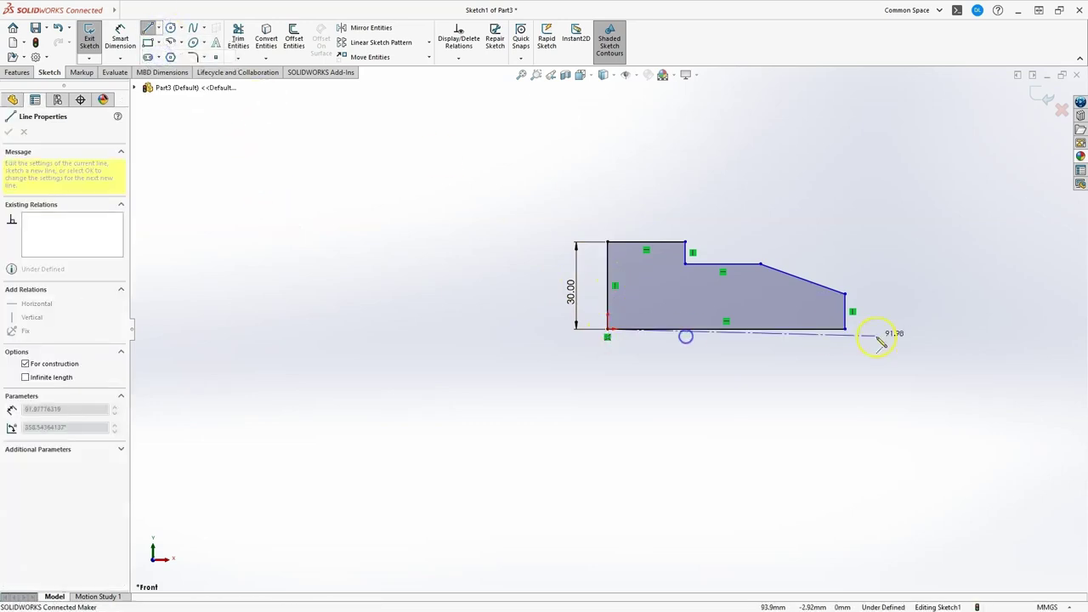
pyautogui.click(887, 329)
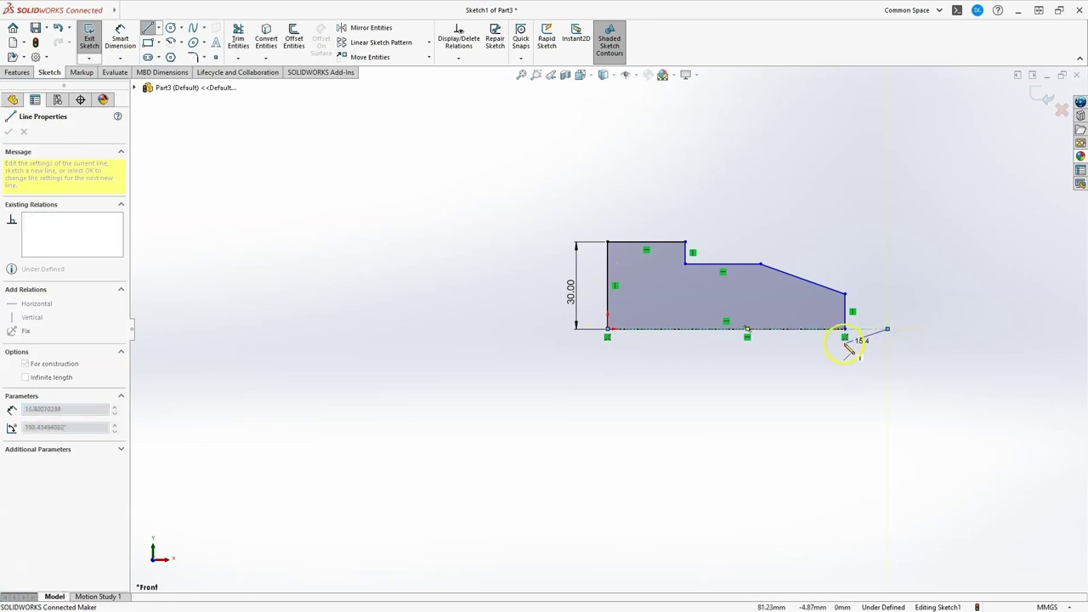
pyautogui.press('Escape')
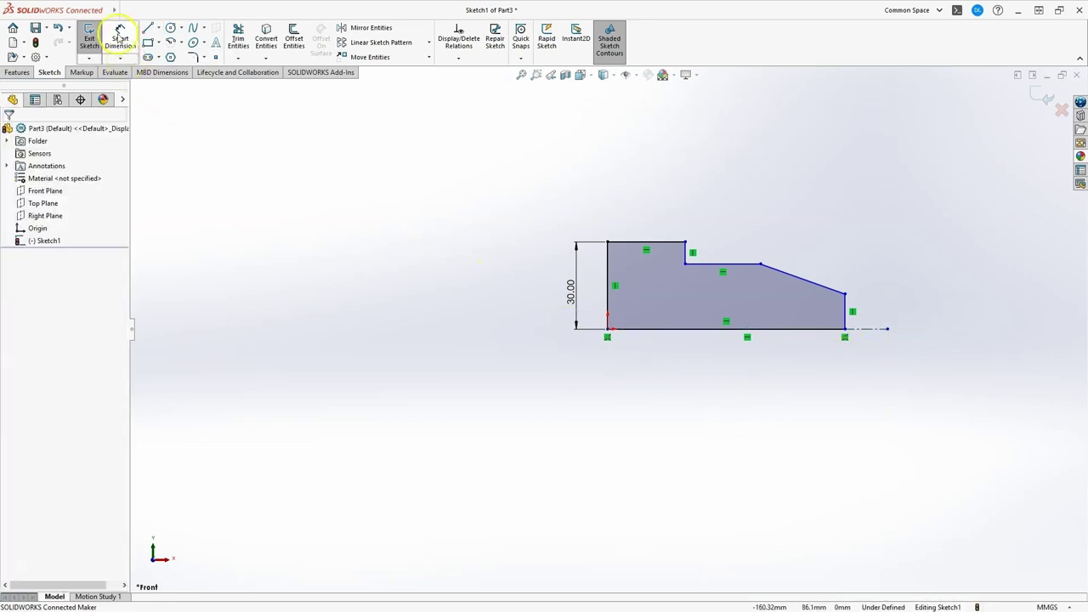
pyautogui.click(120, 38)
# Dimension the middle step as a 40 mm diameter about the centreline
pyautogui.click(880, 330)
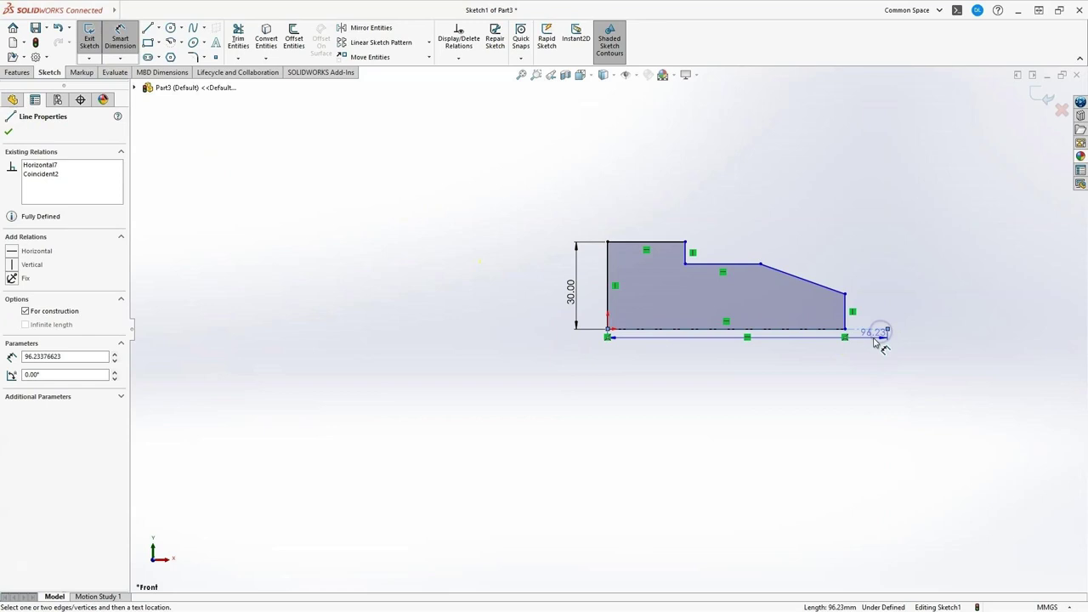
pyautogui.click(879, 334)
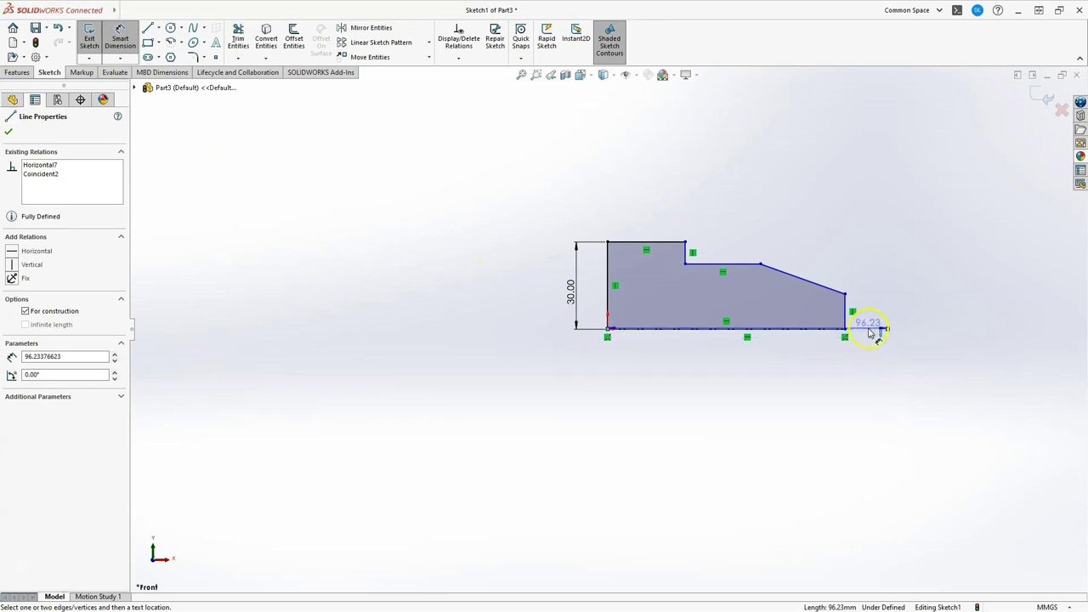
pyautogui.moveTo(870, 333); pyautogui.dragTo(738, 269)
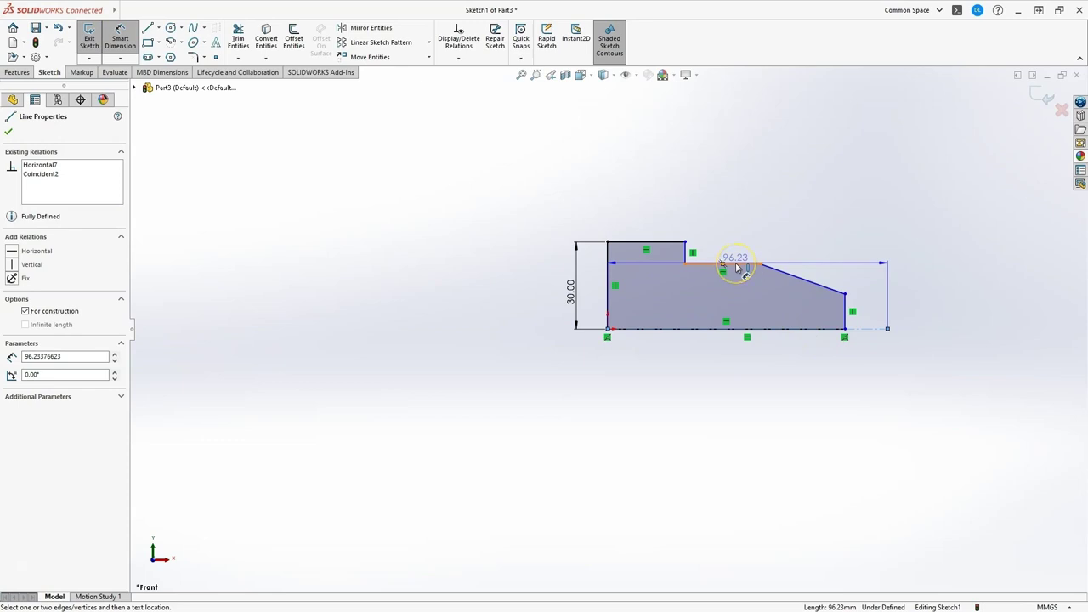
pyautogui.click(737, 265)
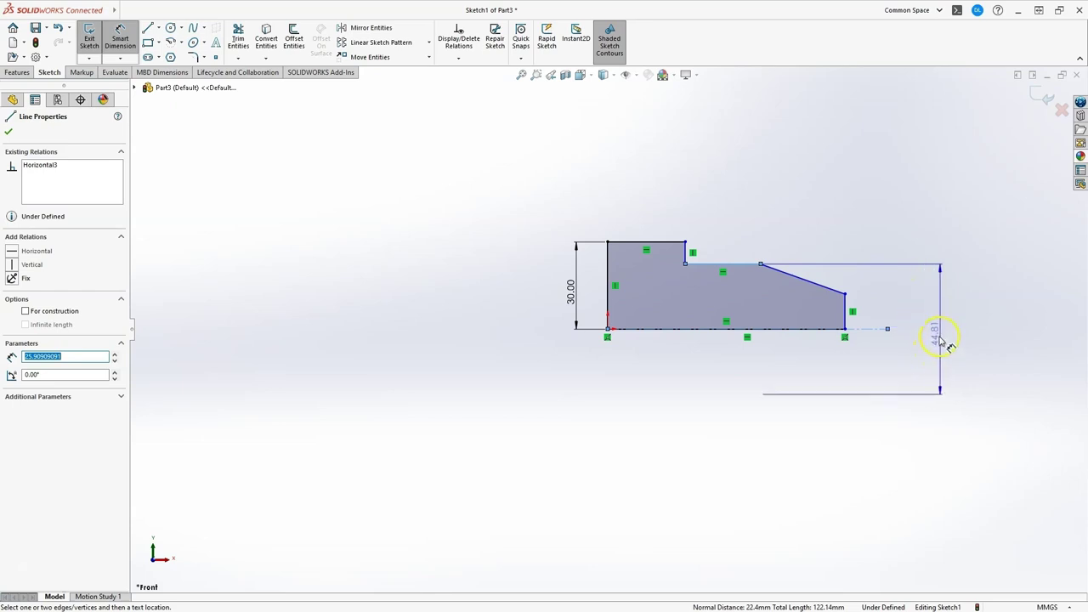
pyautogui.click(939, 338)
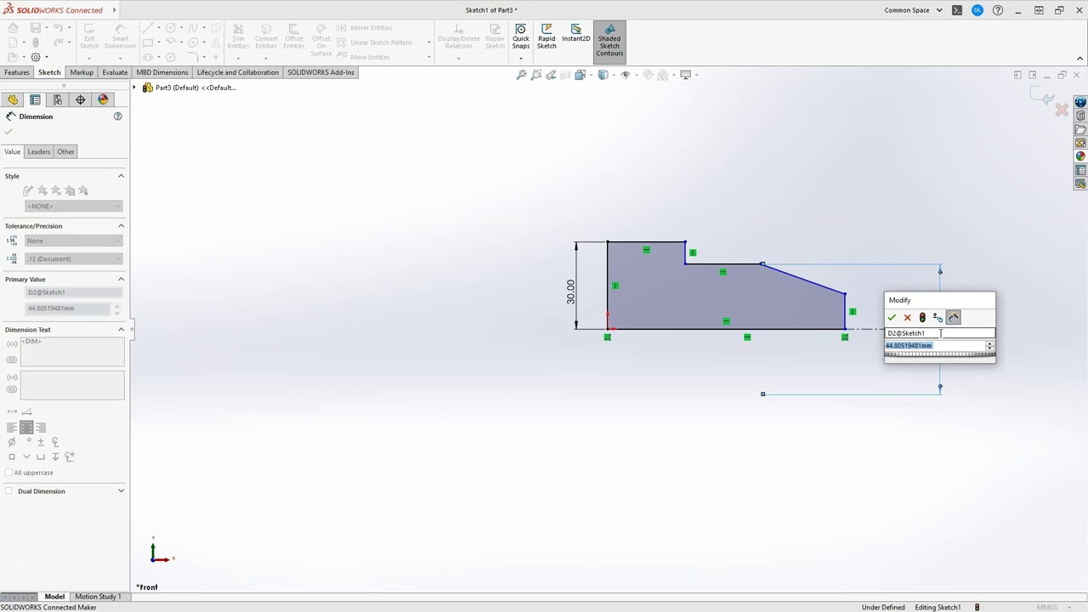
pyautogui.write('40')
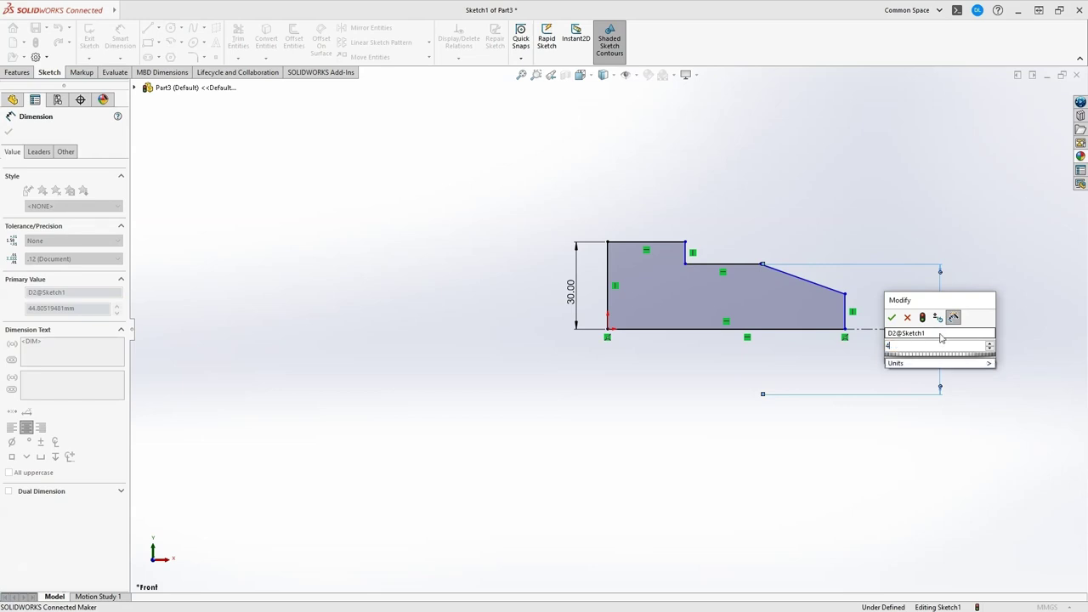
pyautogui.press('Return')
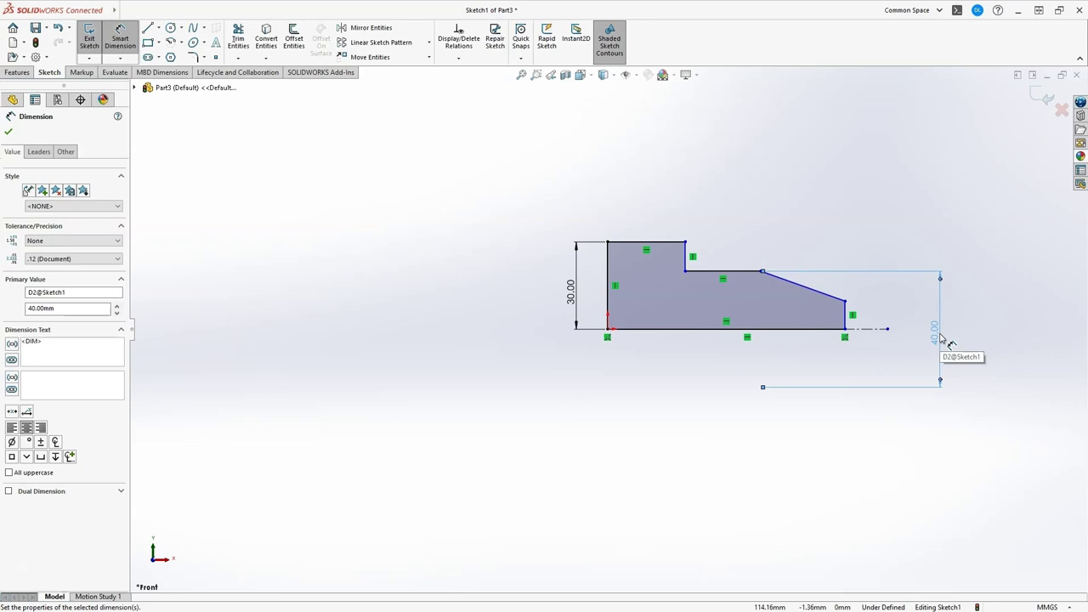
pyautogui.click(883, 337)
pyautogui.press('Escape')
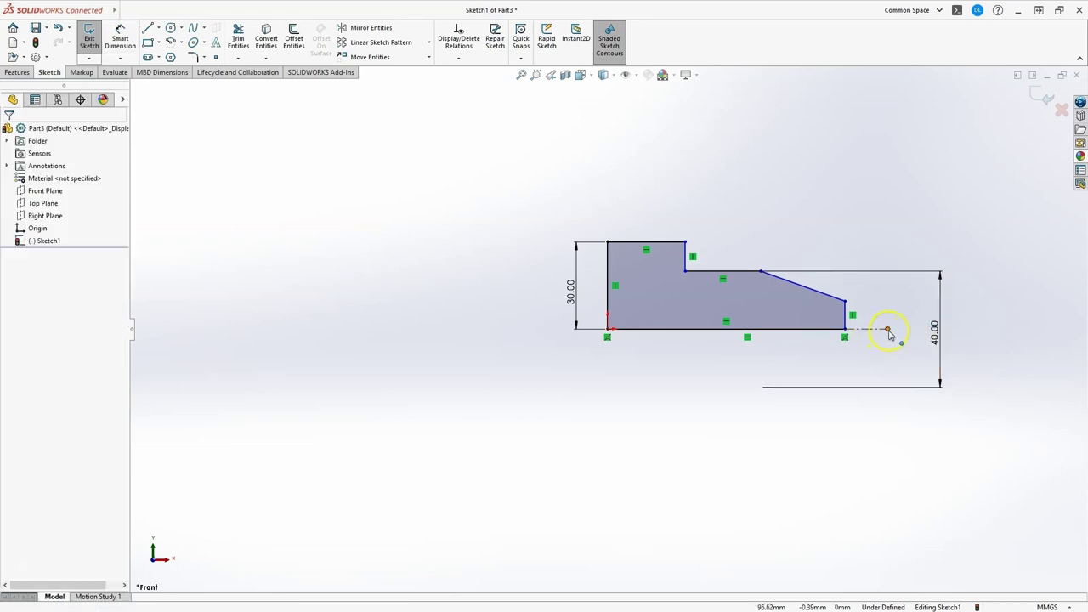
# Extend the centreline past the shaft's end and select the bottom edge for a length dimension
pyautogui.moveTo(887, 330); pyautogui.dragTo(1011, 330)
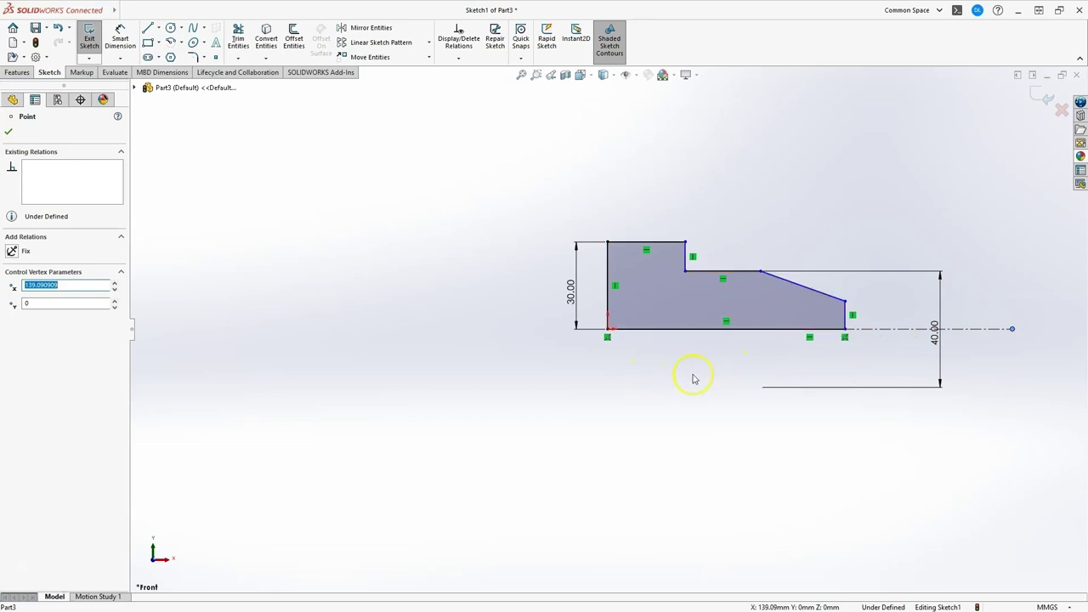
pyautogui.click(120, 38)
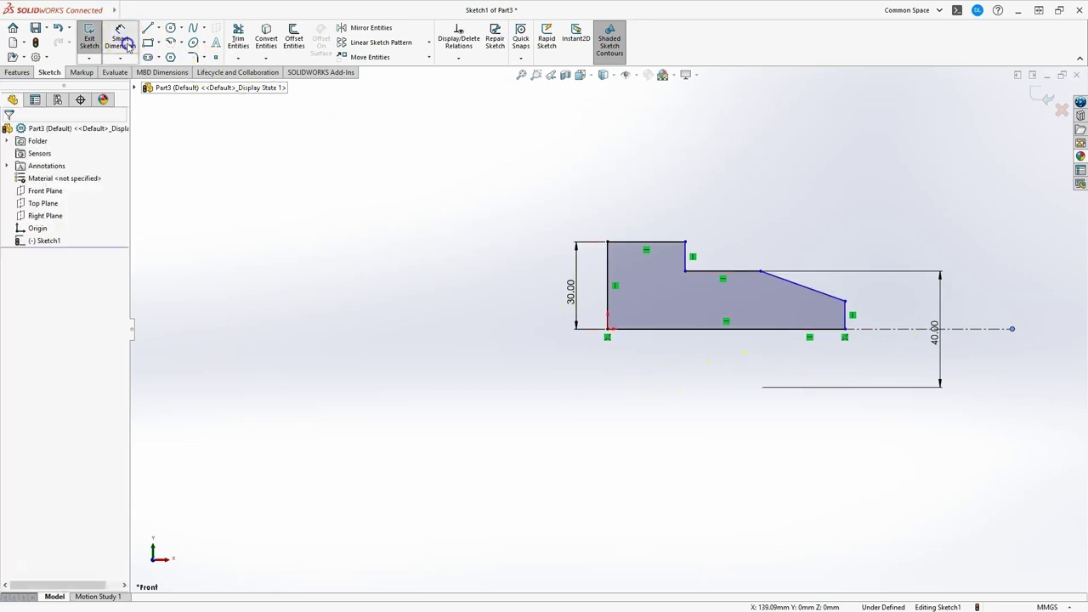
pyautogui.click(702, 329)
# Set the overall bottom length to 80 mm and the top edge length to 30 mm
pyautogui.click(707, 174)
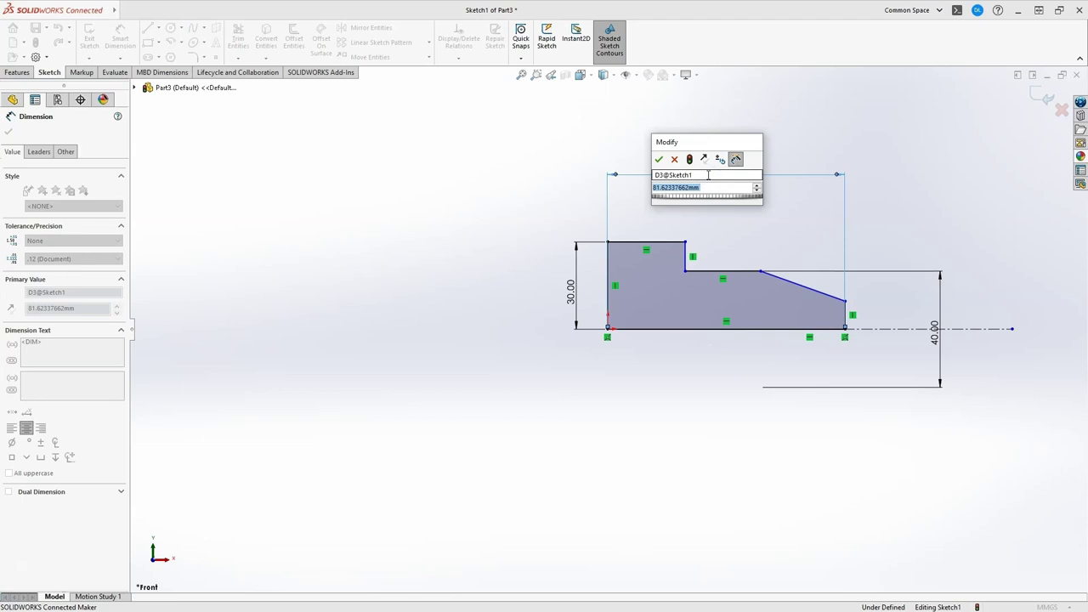
pyautogui.write('80')
pyautogui.press('Return')
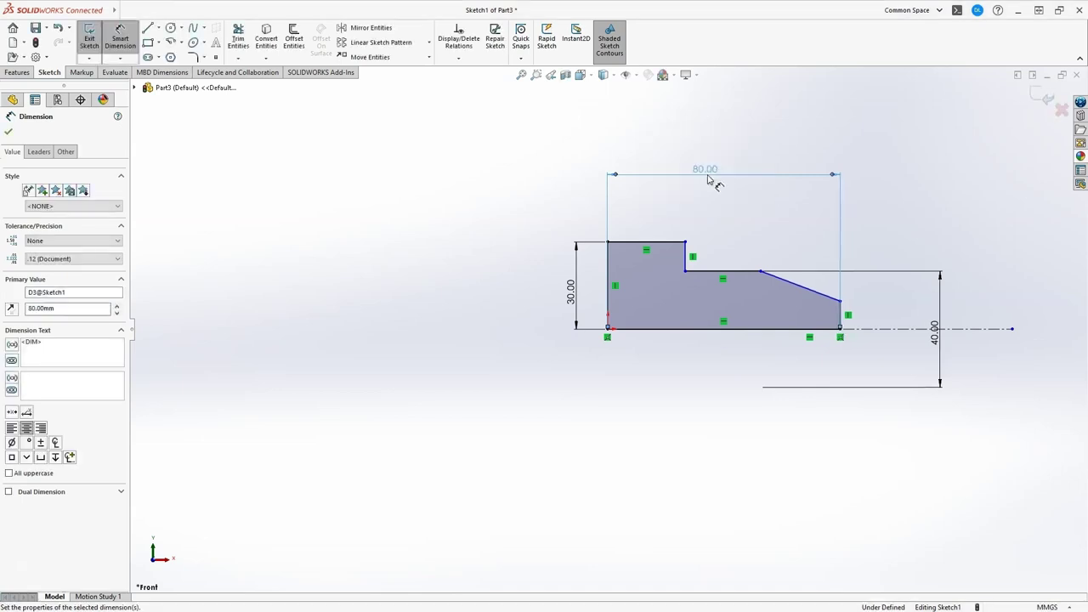
pyautogui.click(648, 247)
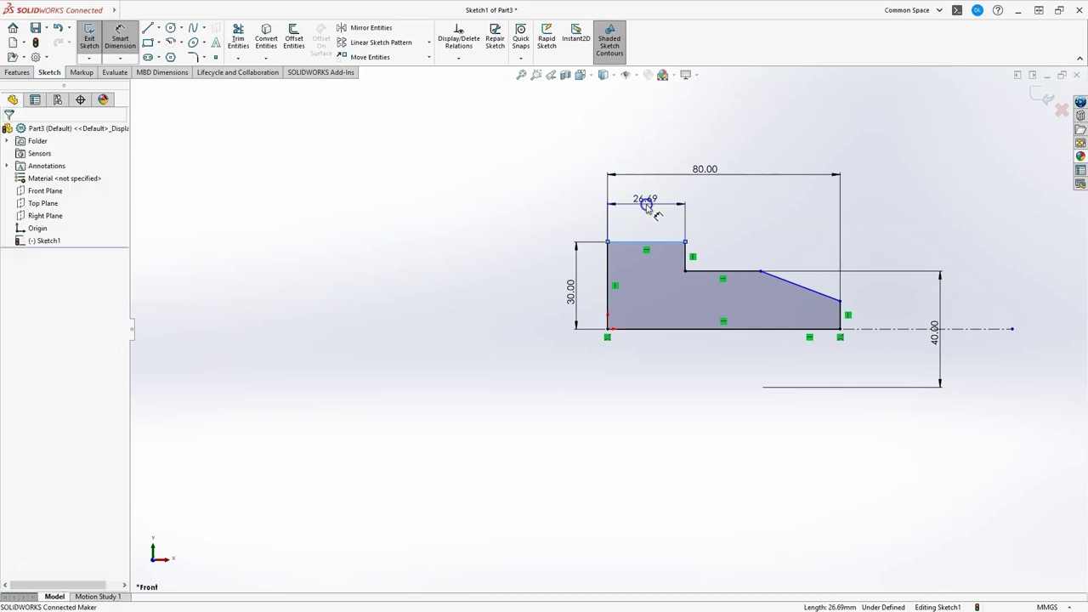
pyautogui.click(644, 208)
pyautogui.write('30')
pyautogui.press('Return')
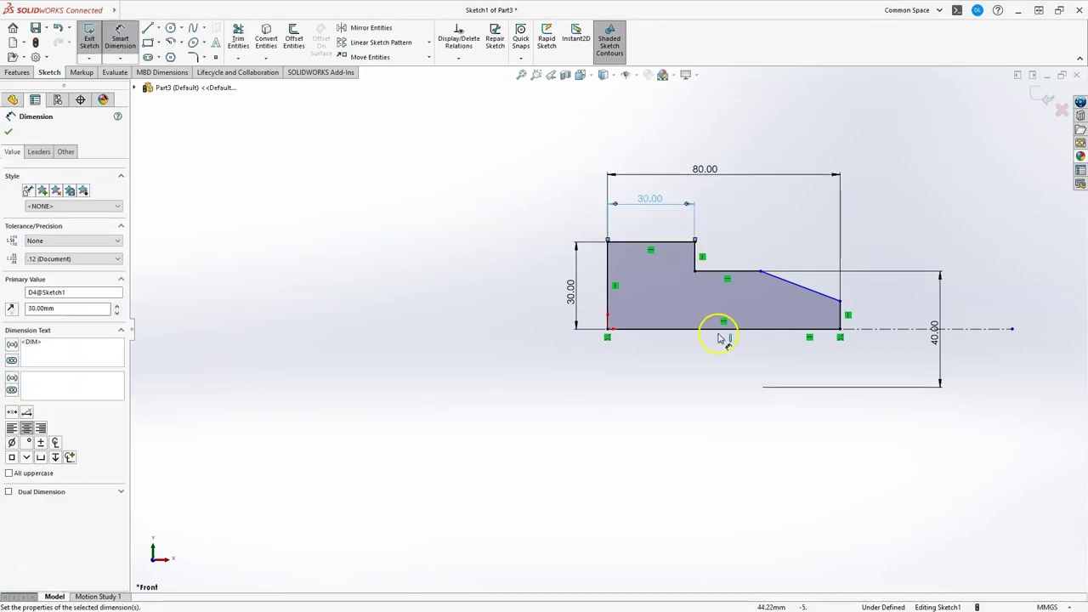
# Set the angle between the middle flat and the slanted taper line to 160°
pyautogui.click(741, 272)
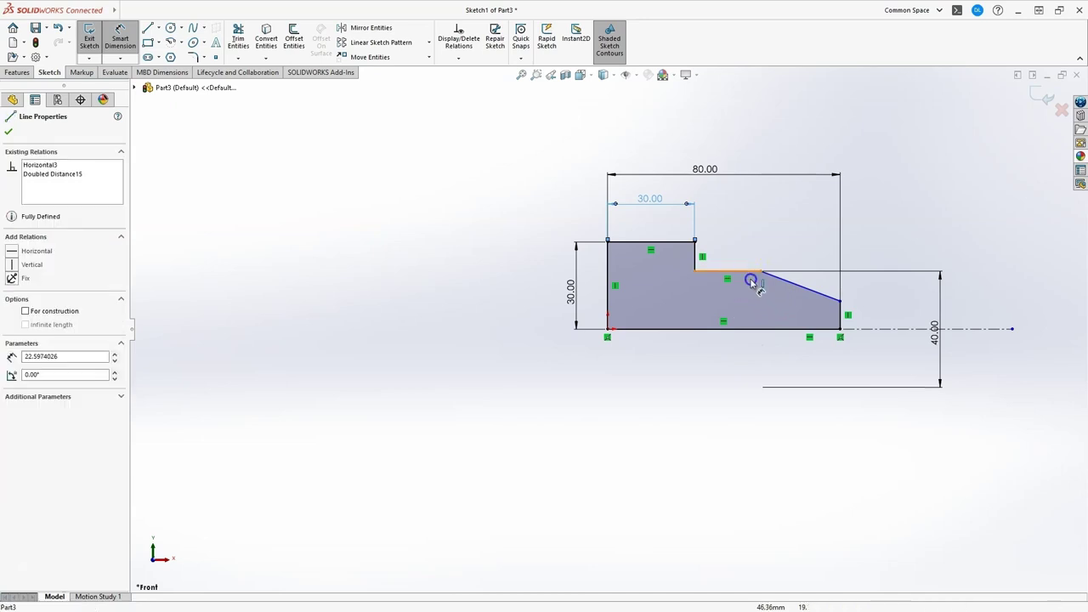
pyautogui.click(788, 282)
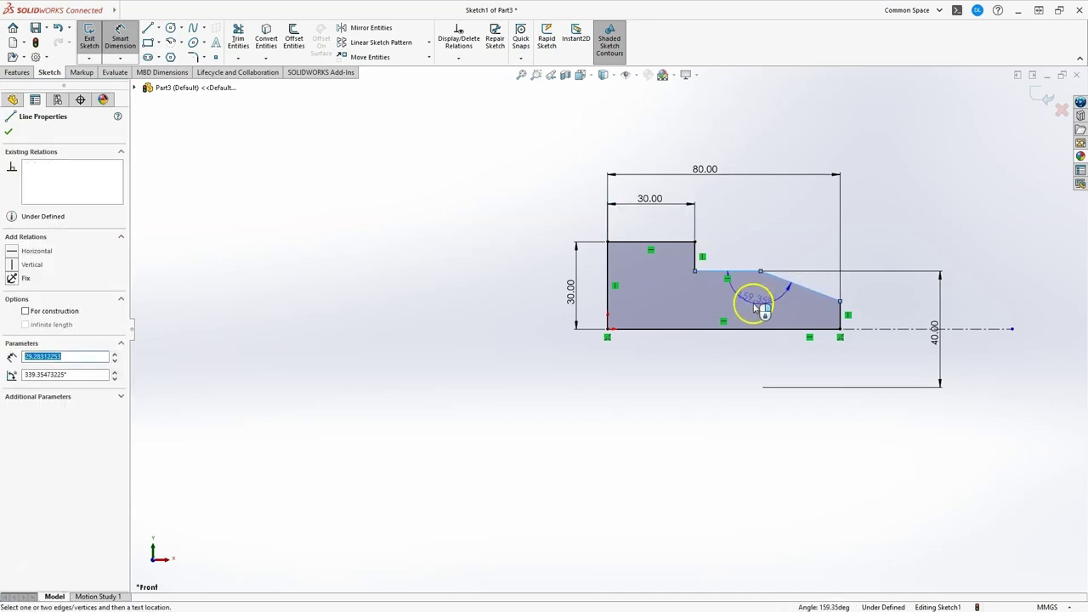
pyautogui.click(756, 310)
pyautogui.write('160')
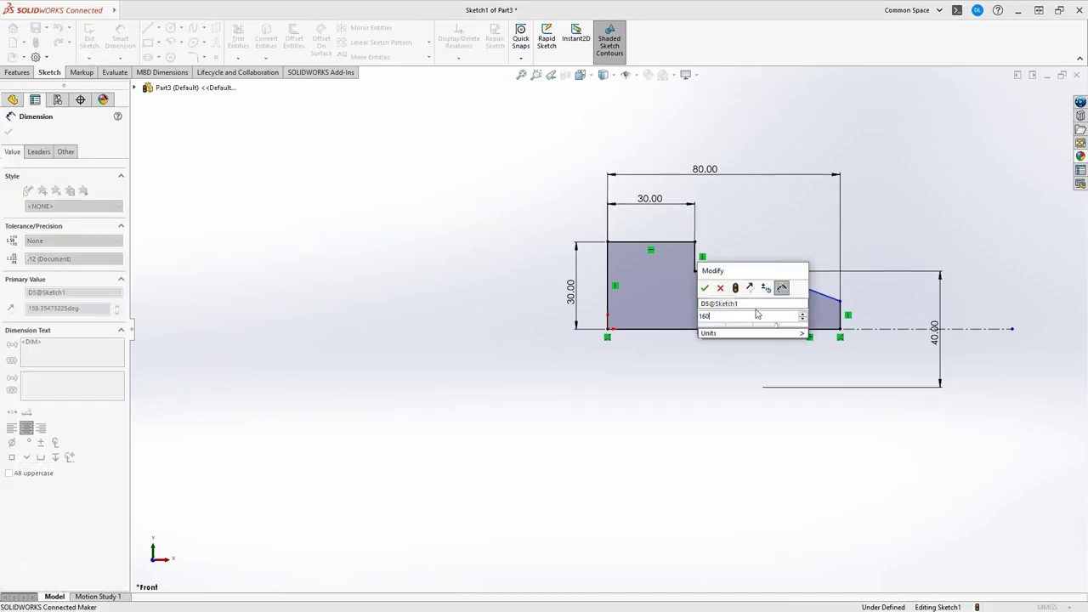
pyautogui.press('Return')
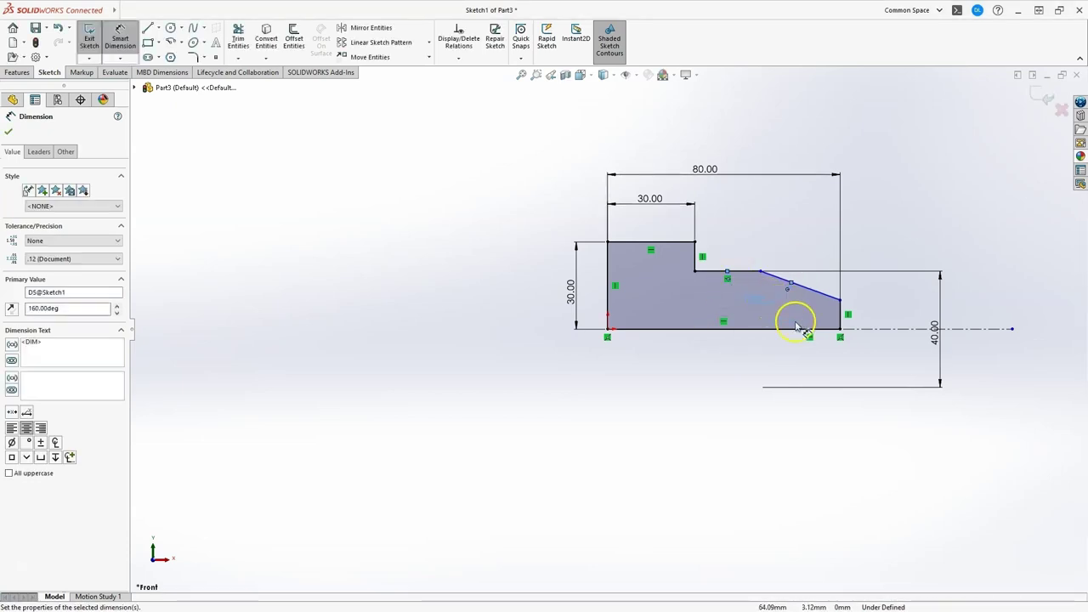
pyautogui.click(865, 294)
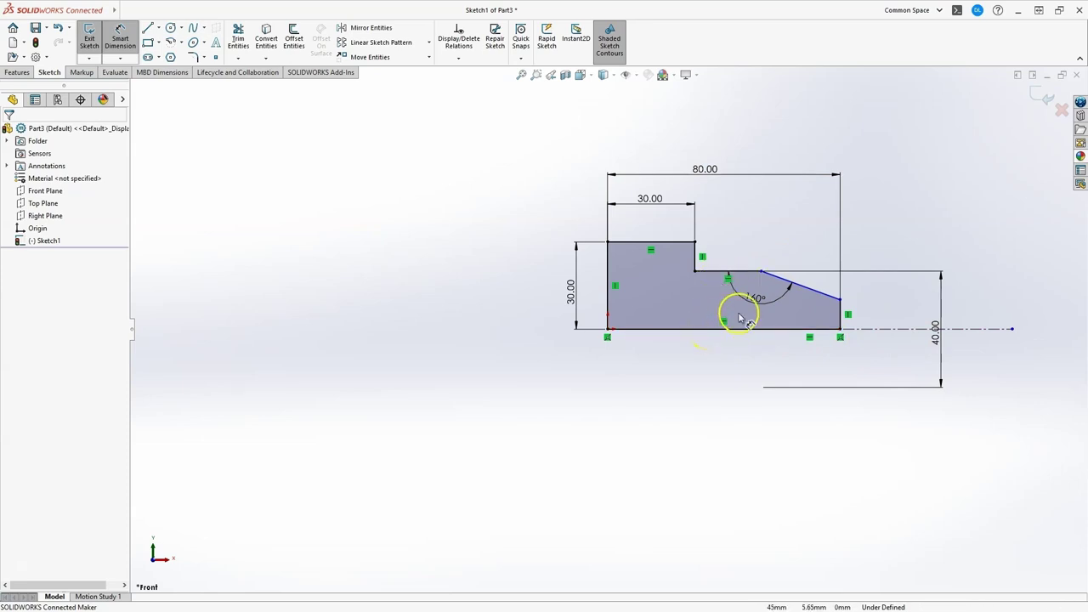
# Dimension the taper's small end as a 20 mm diameter and exit the sketch
pyautogui.click(868, 330)
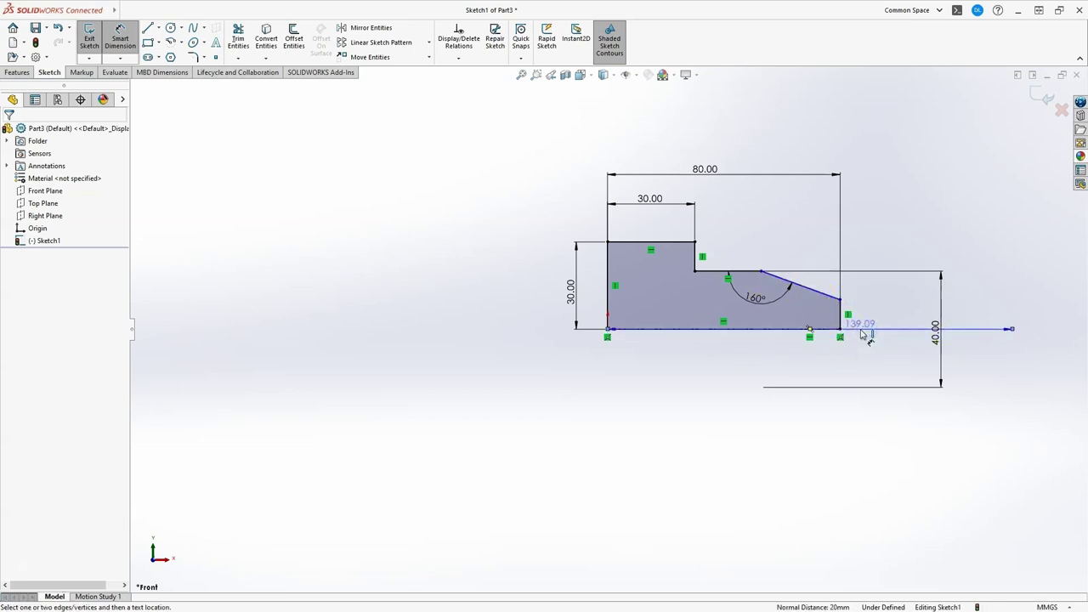
pyautogui.moveTo(864, 331); pyautogui.dragTo(842, 301)
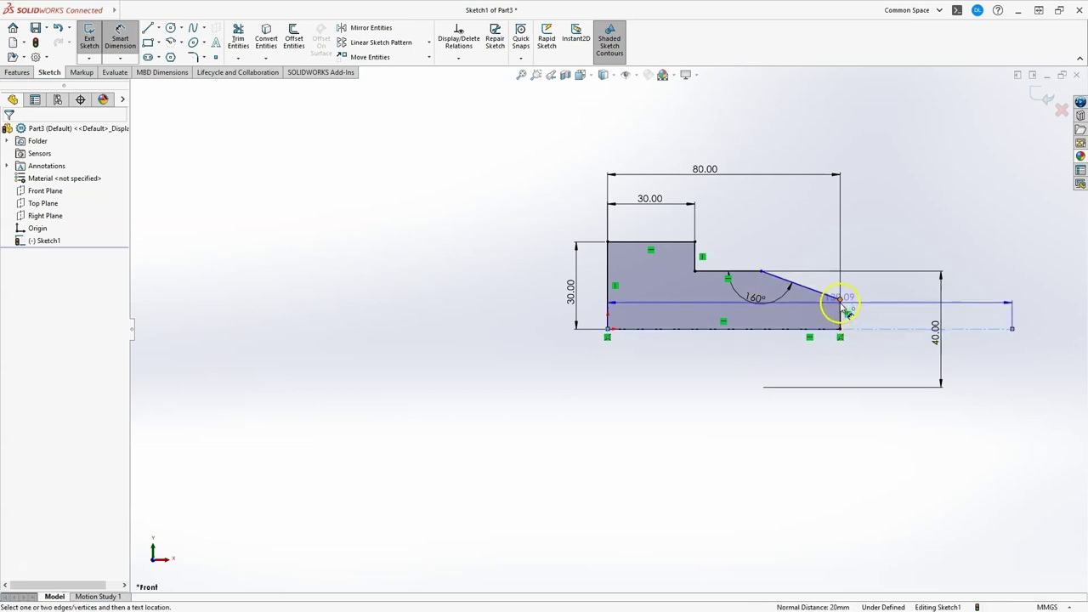
pyautogui.click(841, 300)
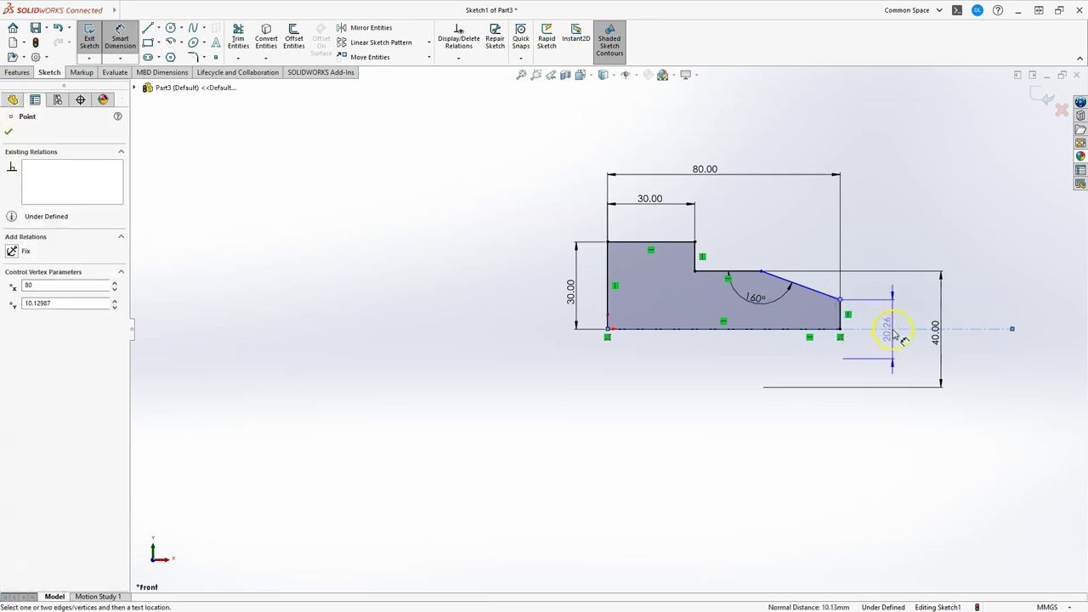
pyautogui.click(901, 337)
pyautogui.write('20')
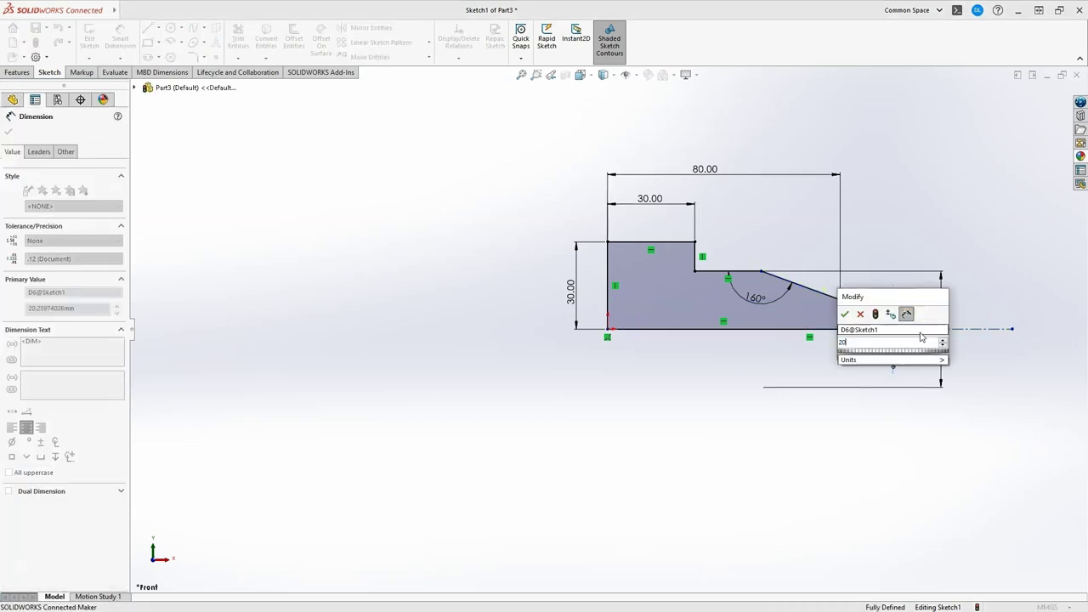
pyautogui.press('Return')
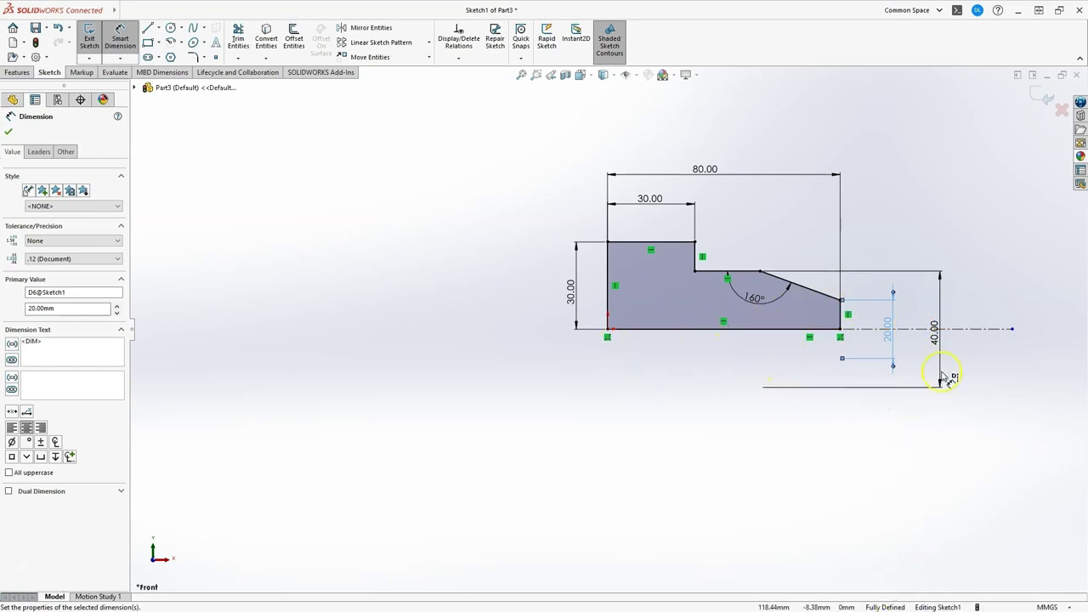
pyautogui.click(1047, 94)
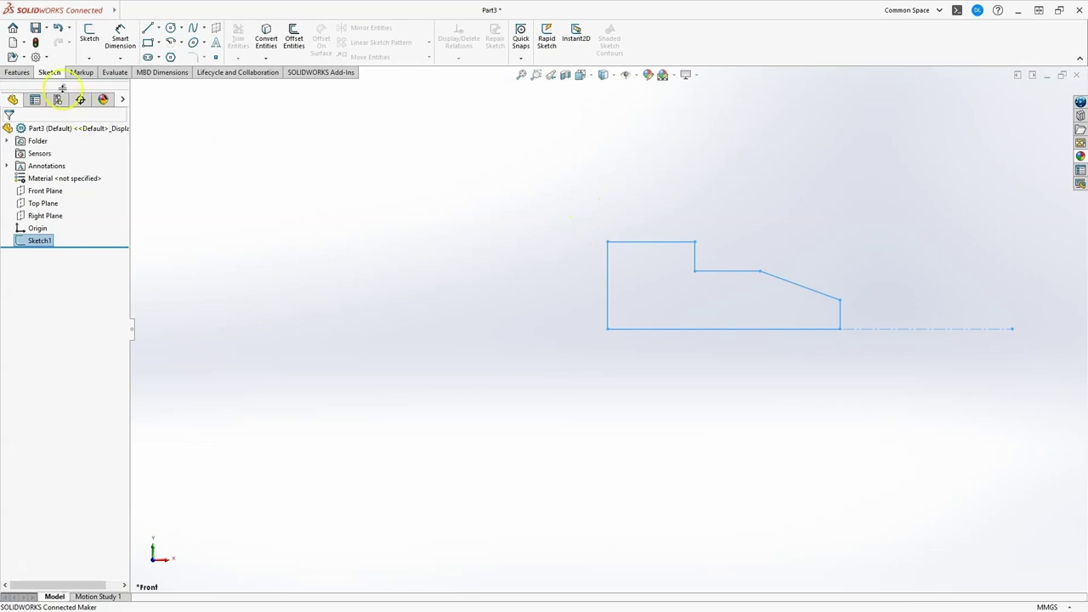
# Start a Revolved Boss/Base of Sketch1 from the Features tab
pyautogui.click(17, 72)
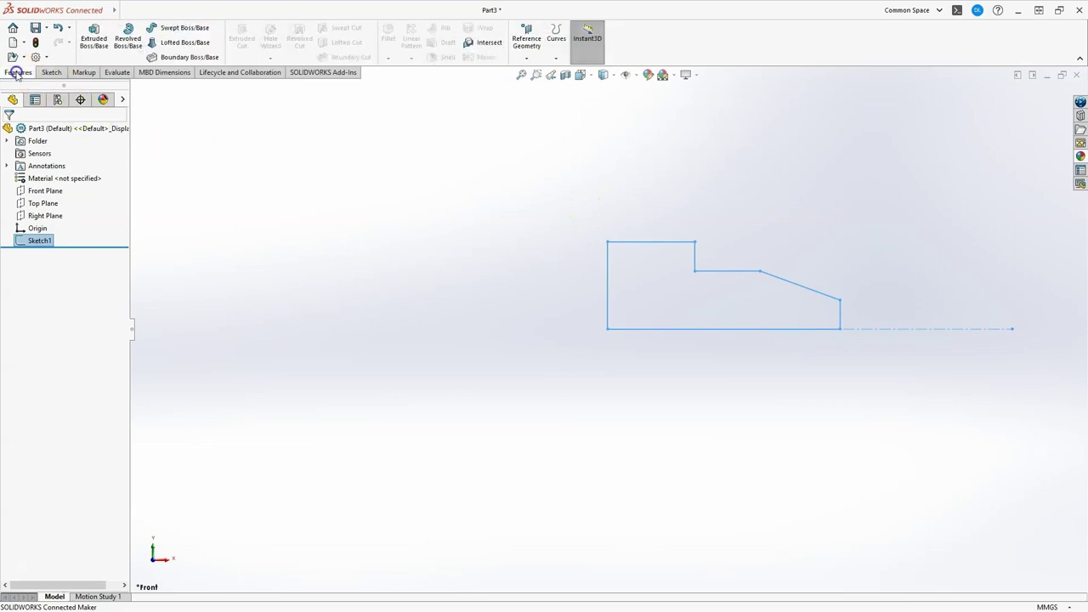
pyautogui.click(130, 42)
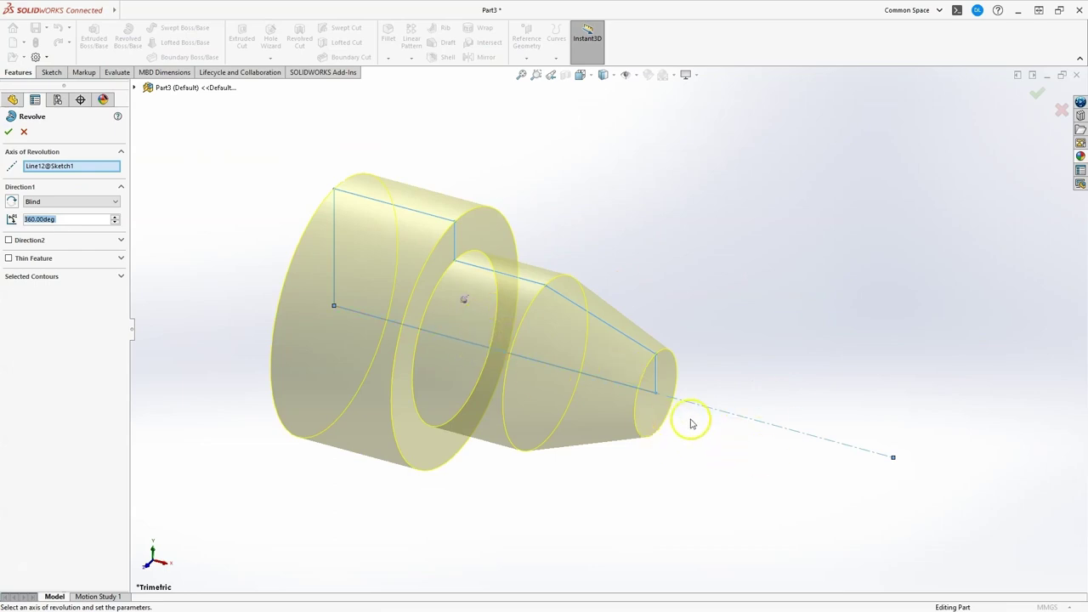
pyautogui.click(83, 168)
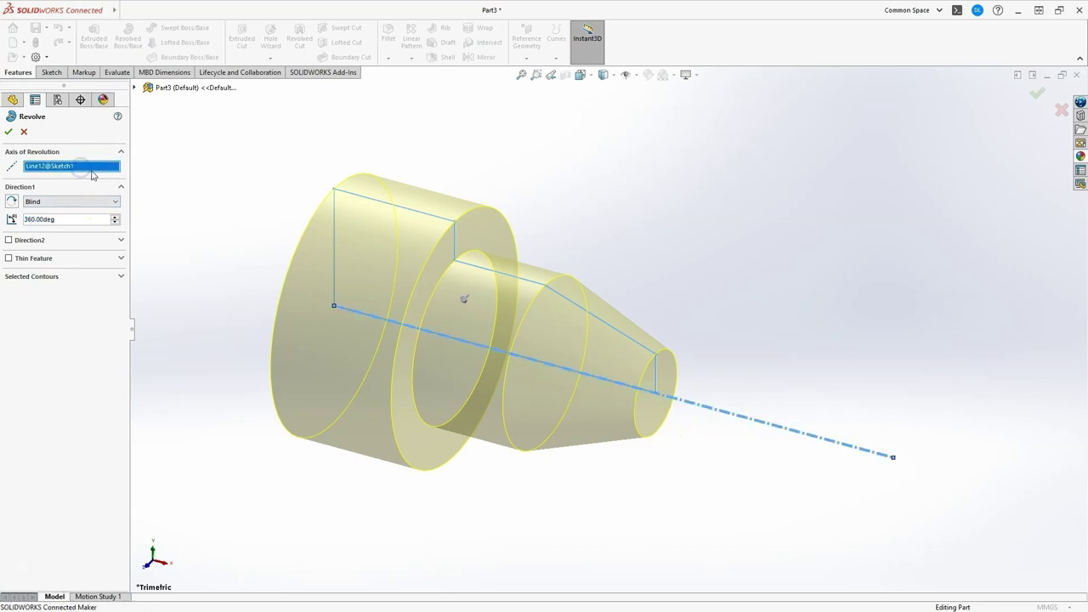
pyautogui.click(87, 180)
pyautogui.click(335, 242)
pyautogui.scroll(3, 706, 274)
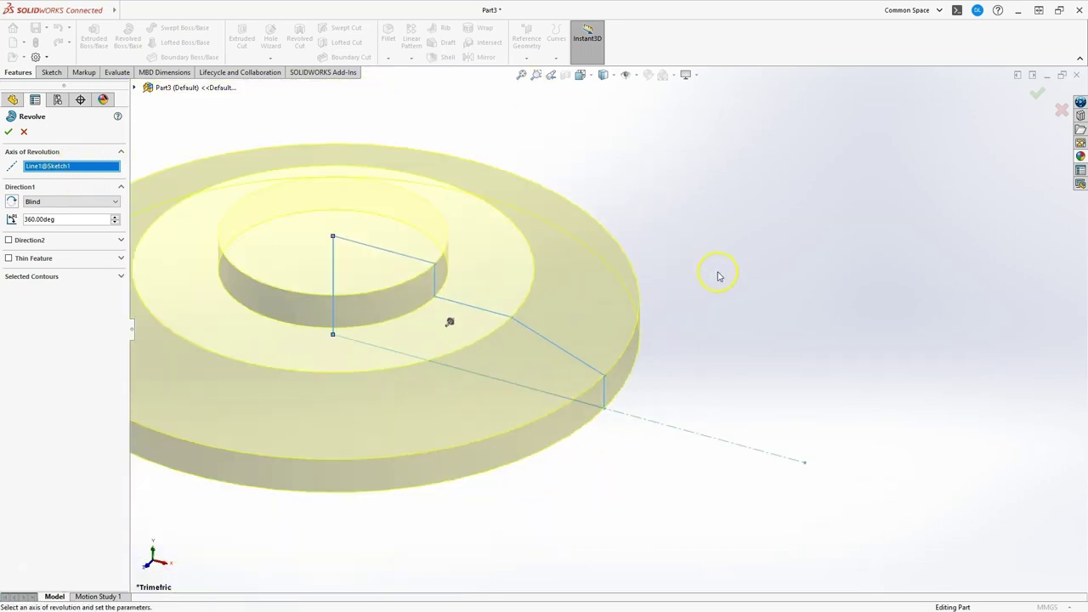
pyautogui.scroll(2, 345, 304)
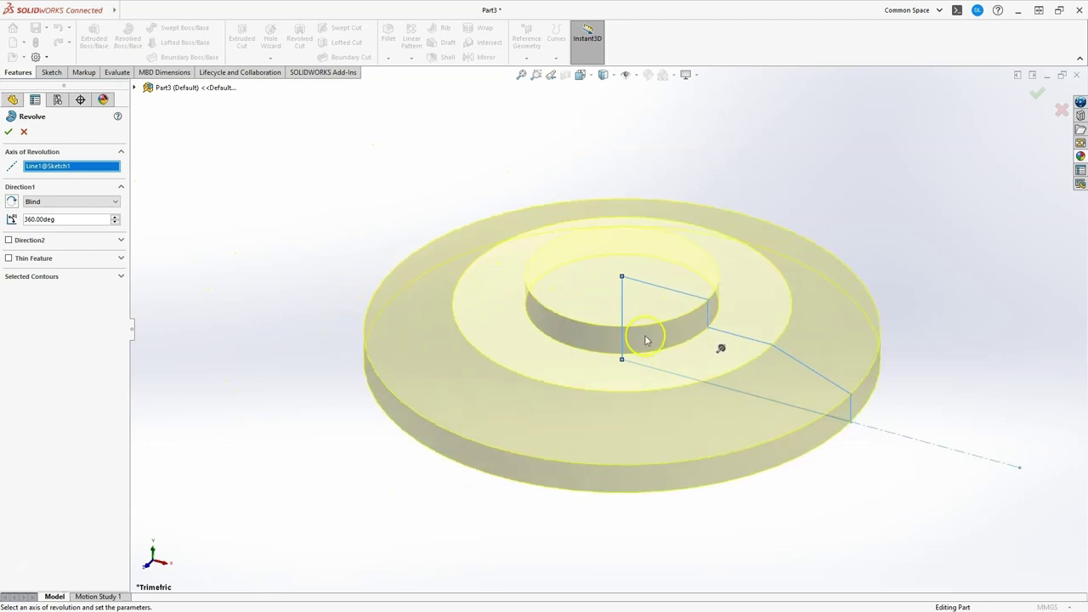
pyautogui.click(61, 167)
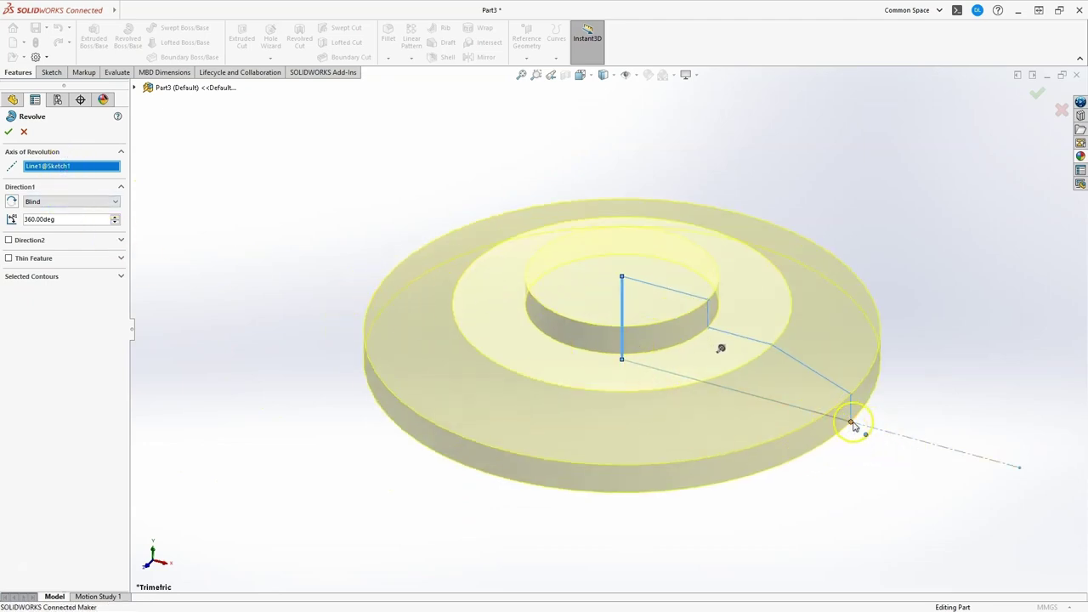
pyautogui.click(938, 447)
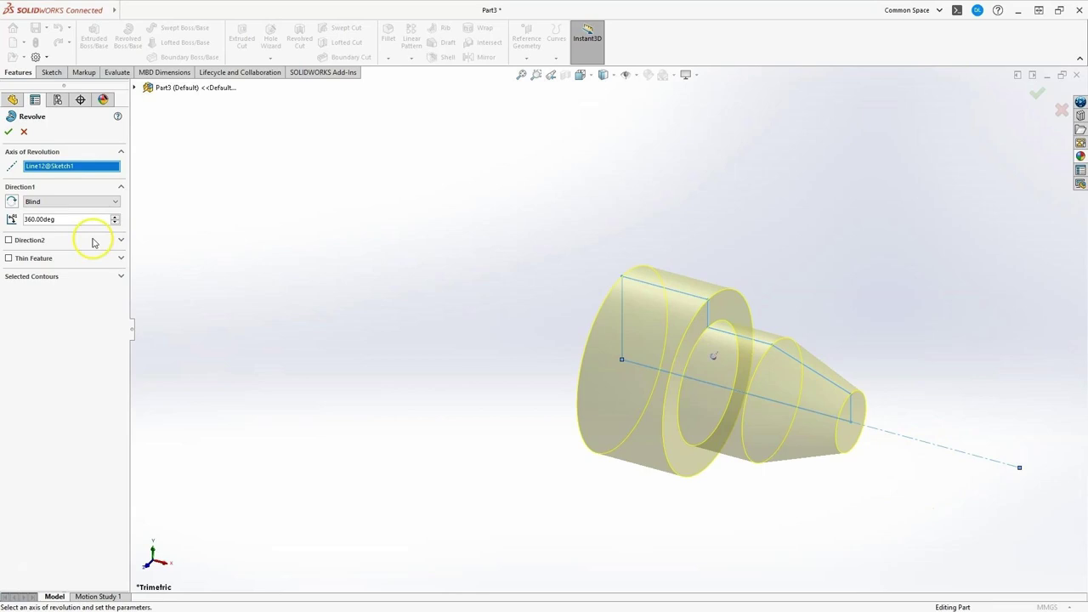
# Preview a 180° revolve angle, then return it to 360° and accept the solid Revolve1
pyautogui.click(121, 277)
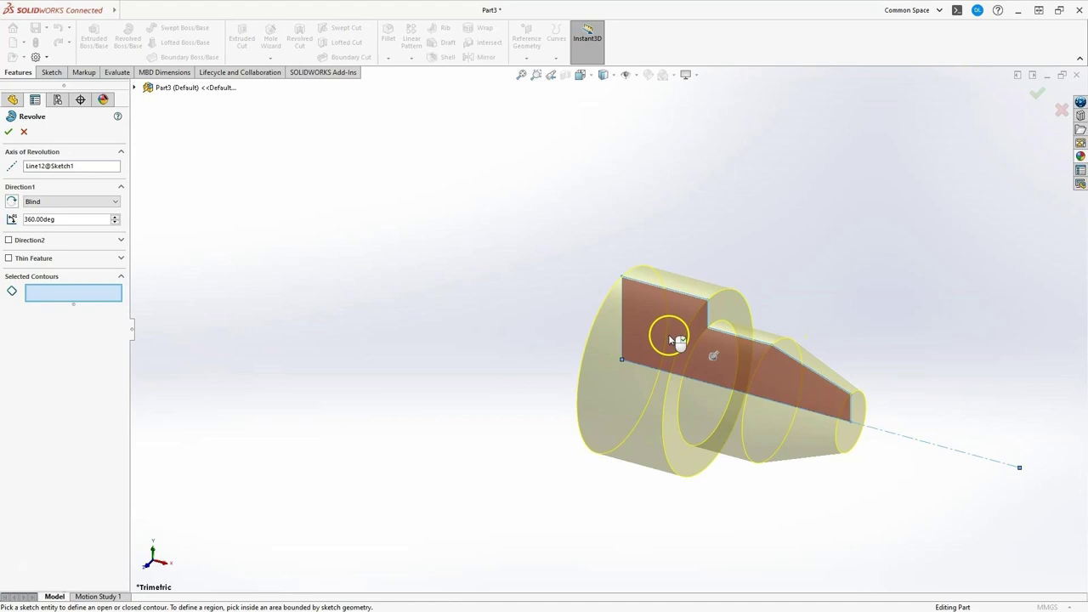
pyautogui.rightClick(31, 219)
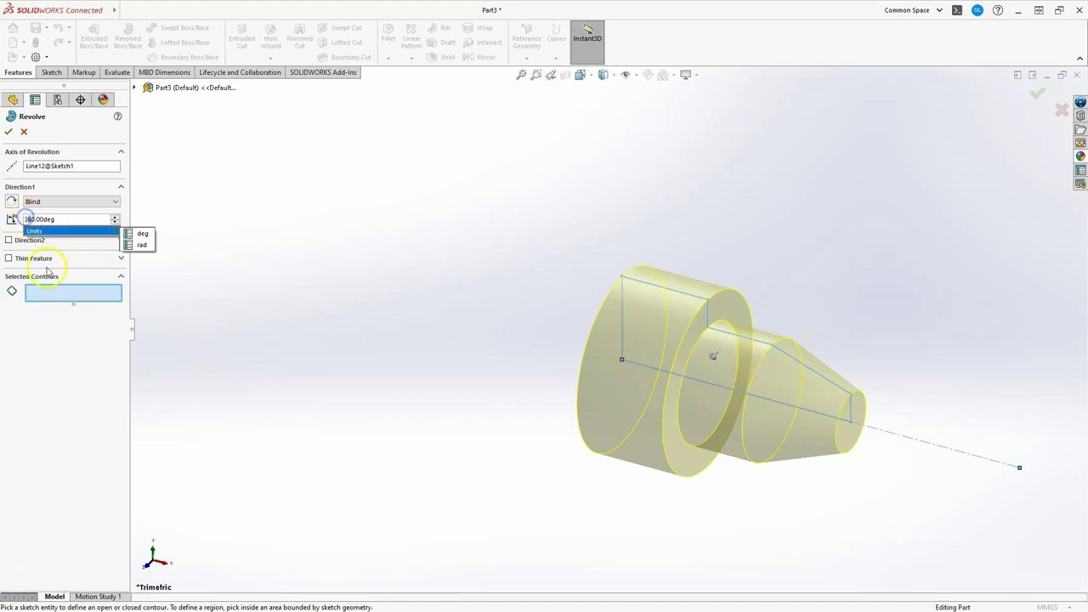
pyautogui.press('Escape')
pyautogui.write('=')
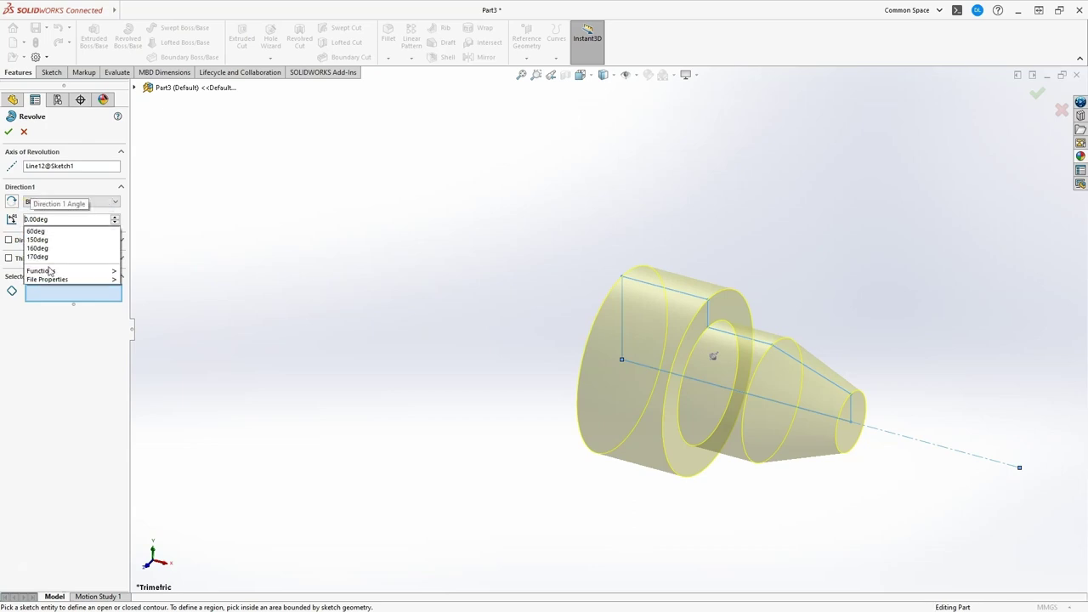
pyautogui.rightClick(29, 219)
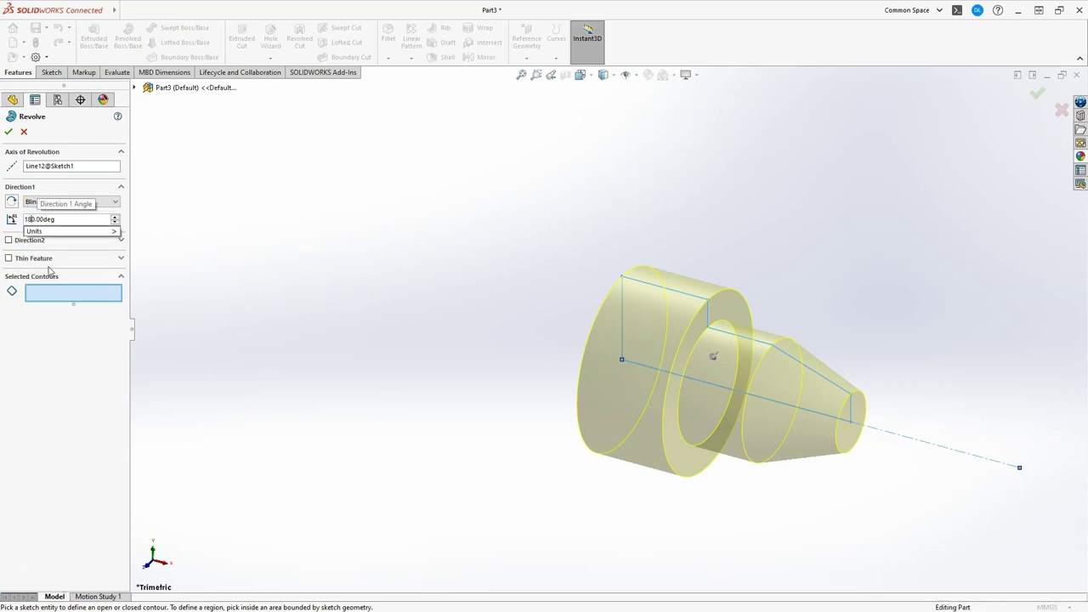
pyautogui.click(77, 125)
pyautogui.moveTo(919, 372); pyautogui.dragTo(896, 390, button='middle')
pyautogui.click(62, 220)
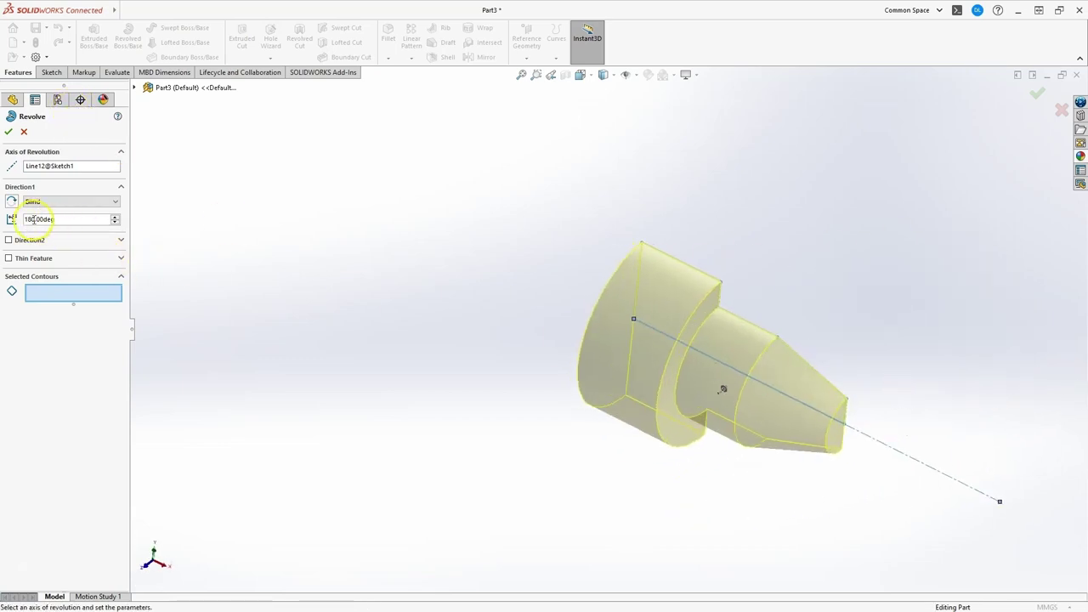
pyautogui.write('360')
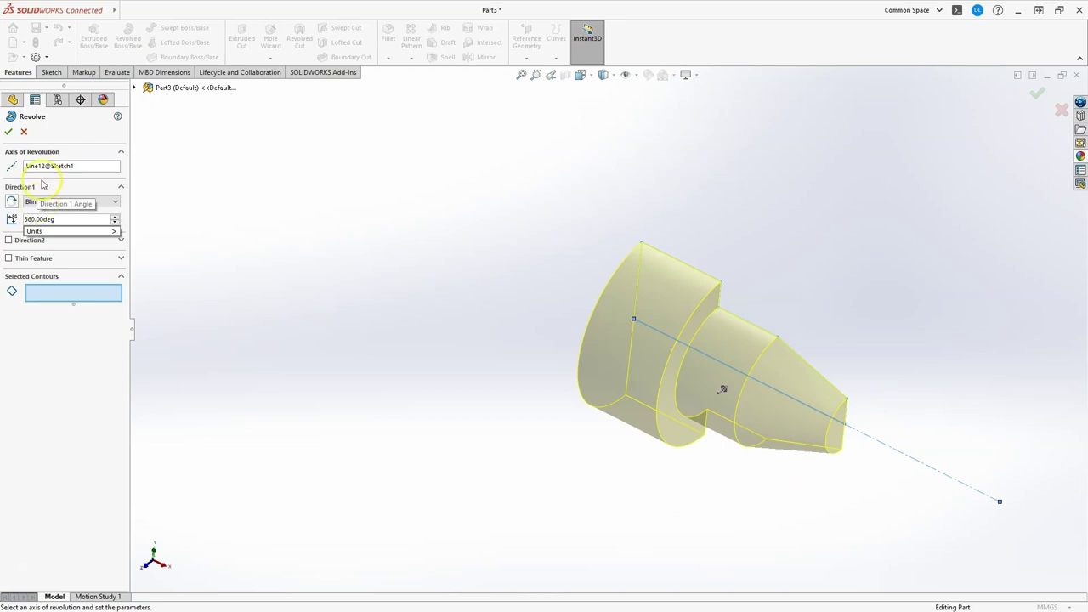
pyautogui.click(59, 180)
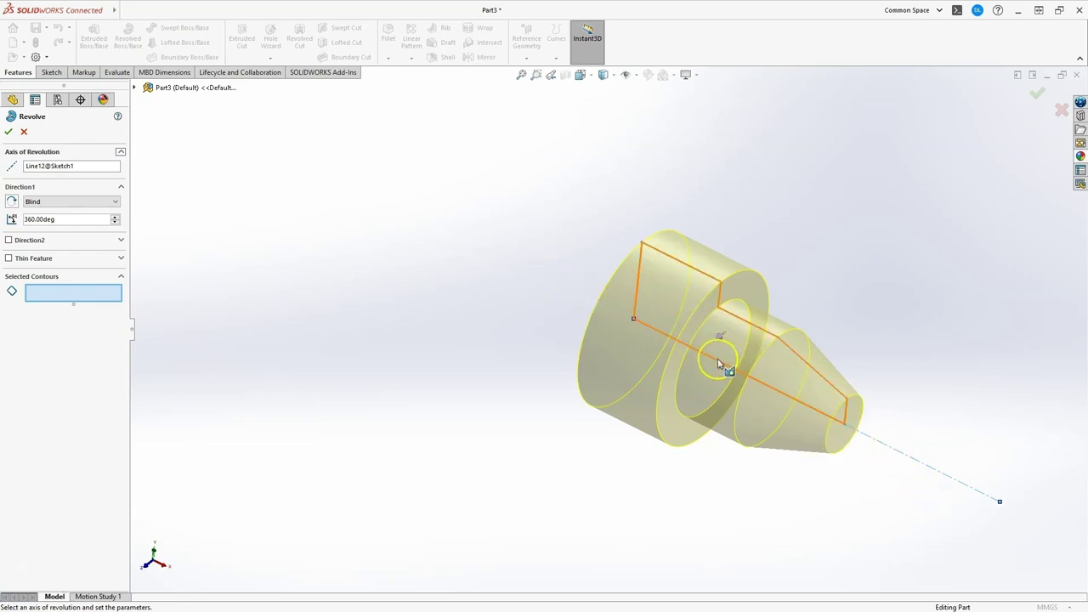
pyautogui.click(1036, 100)
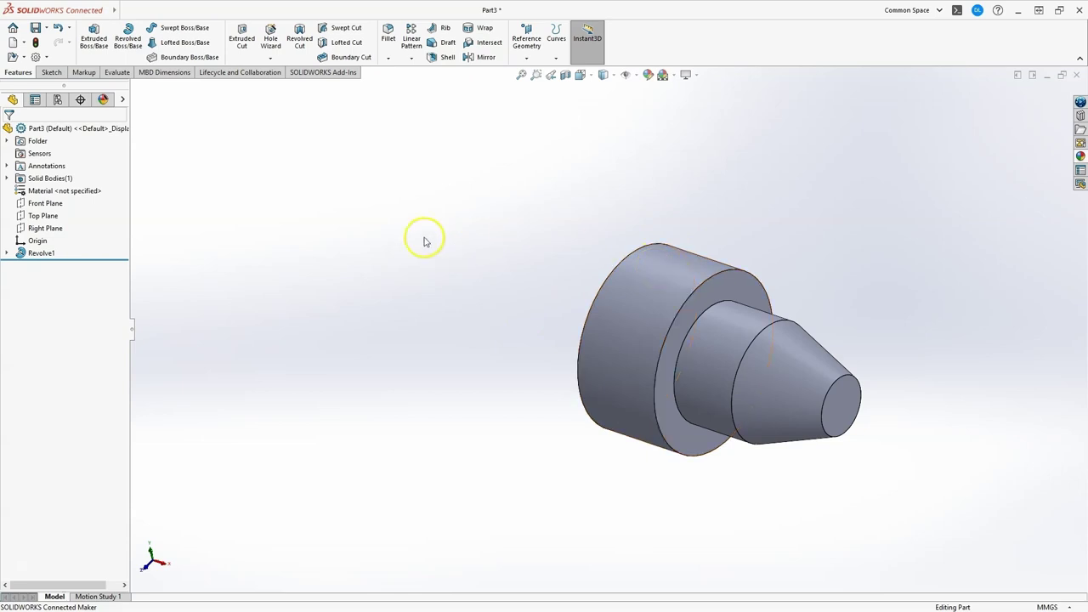
# Start a new sketch on the Front Plane, picked from the flyout feature tree
pyautogui.click(49, 72)
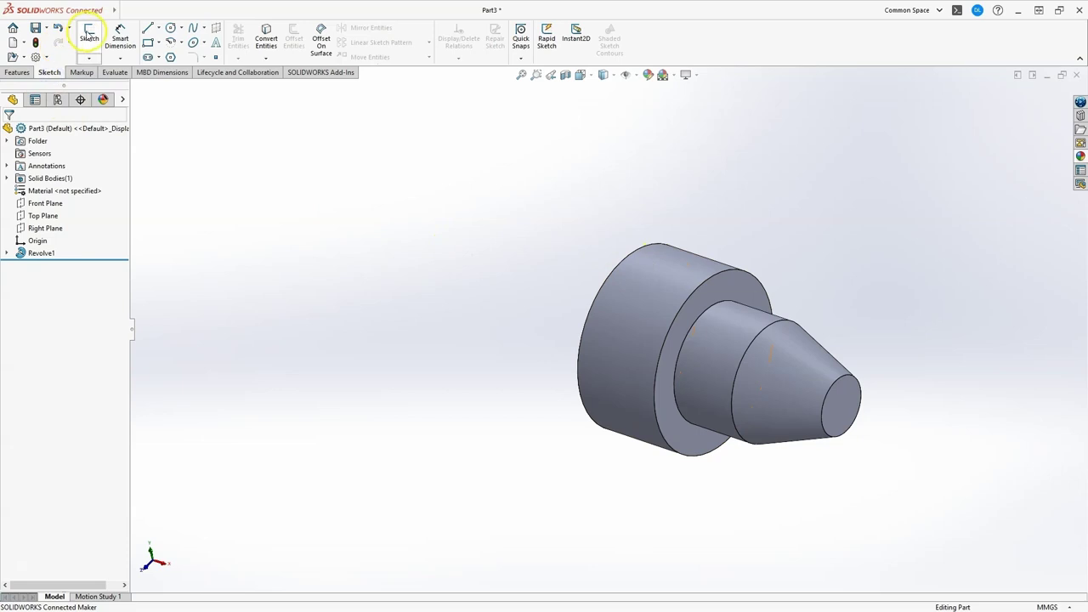
pyautogui.click(88, 36)
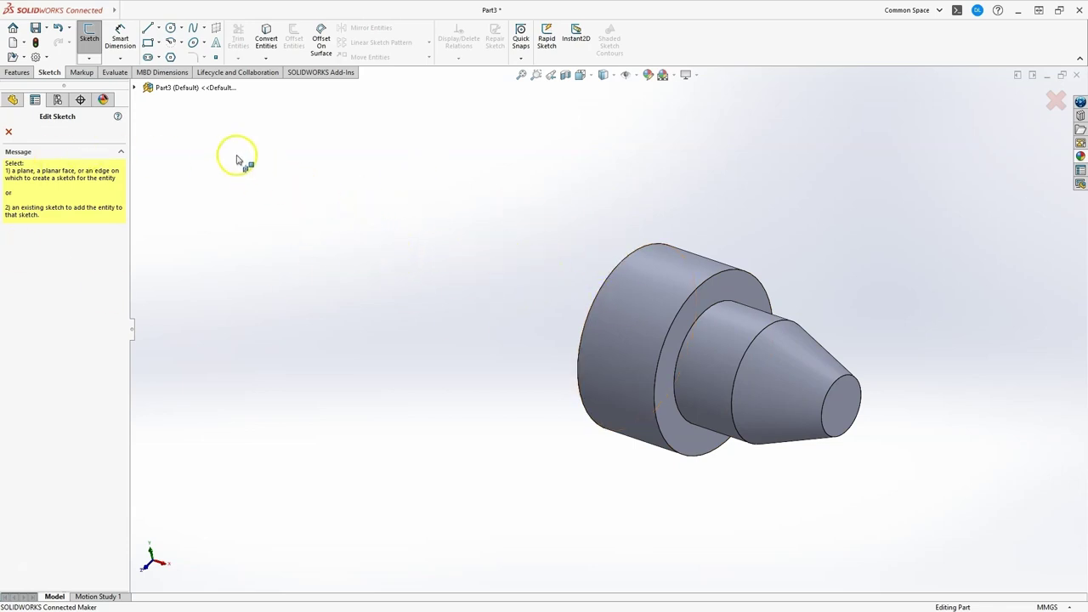
pyautogui.click(134, 89)
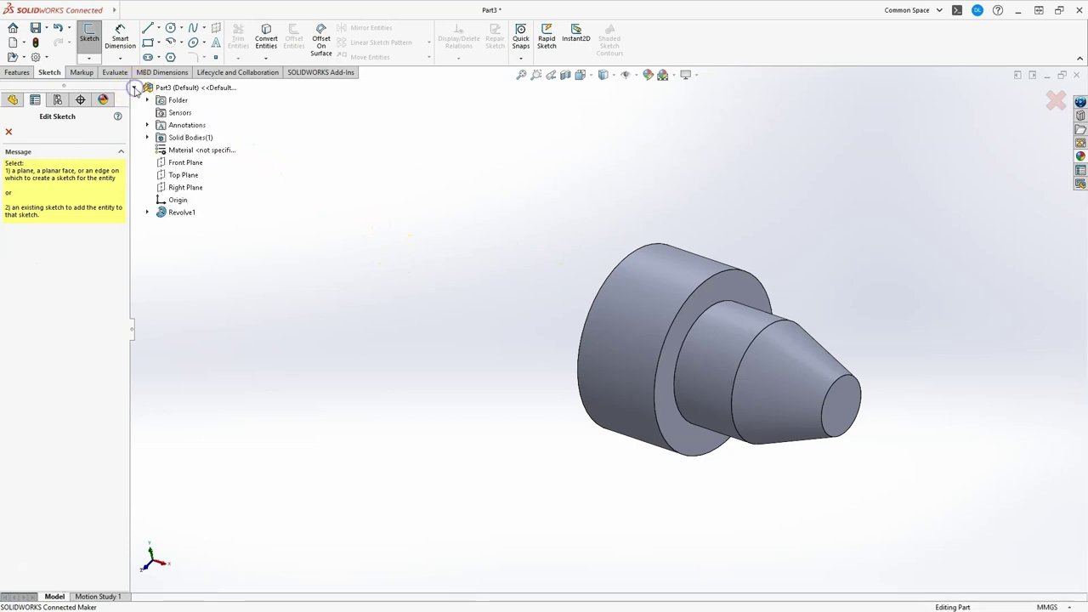
pyautogui.click(185, 164)
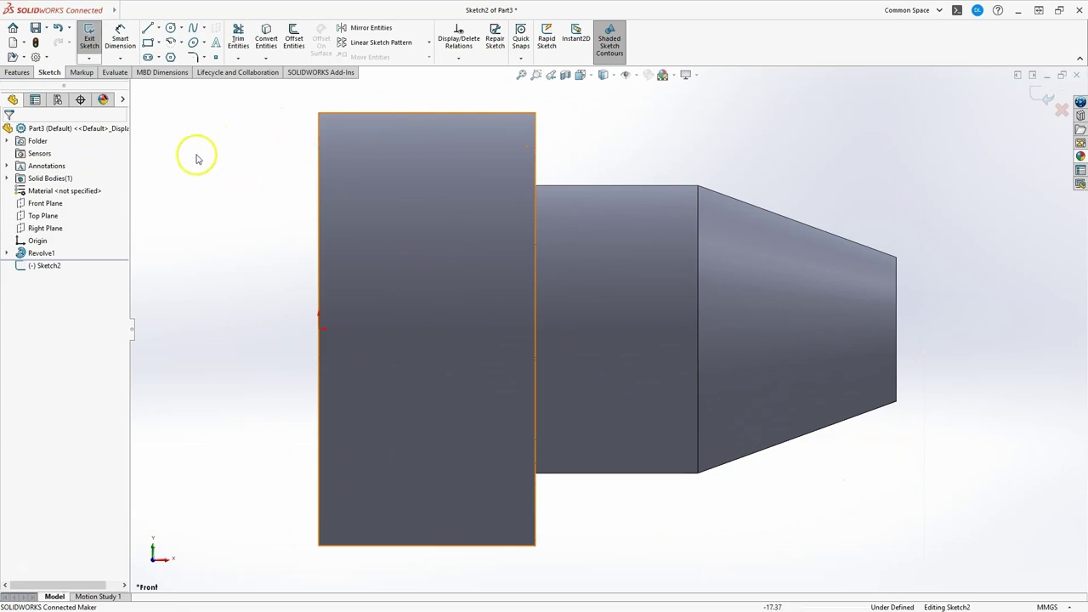
# Draw a centrepoint straight slot centred on the large cylinder's top edge
pyautogui.click(148, 58)
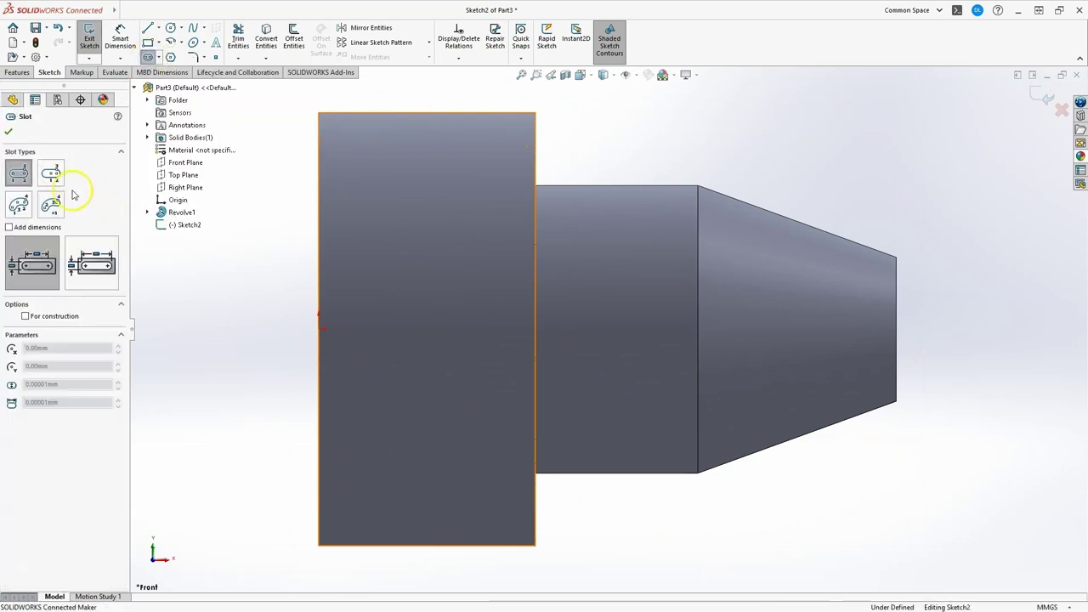
pyautogui.click(51, 174)
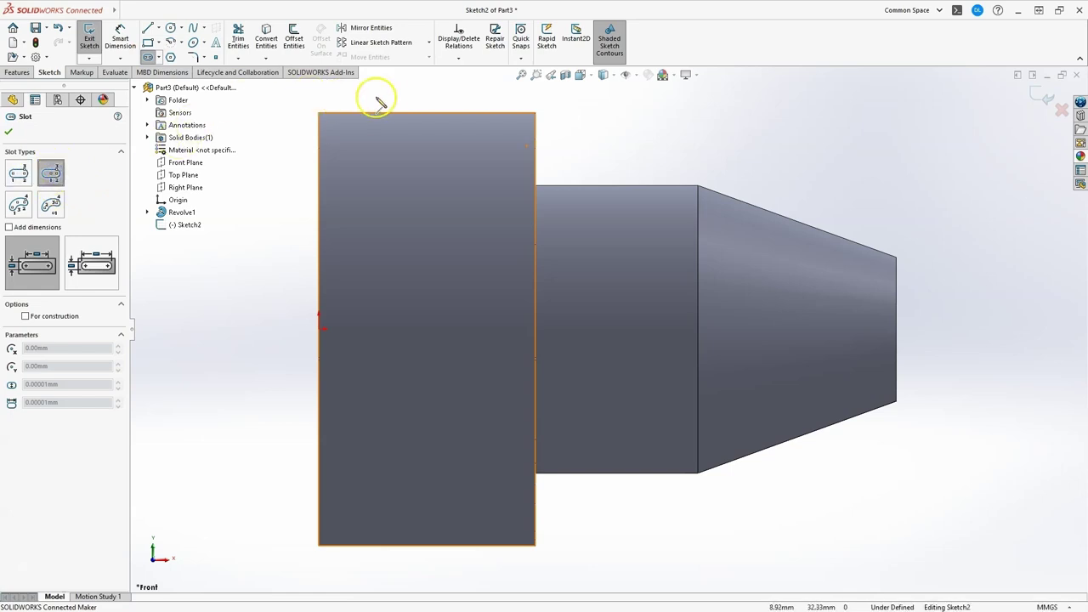
pyautogui.click(427, 111)
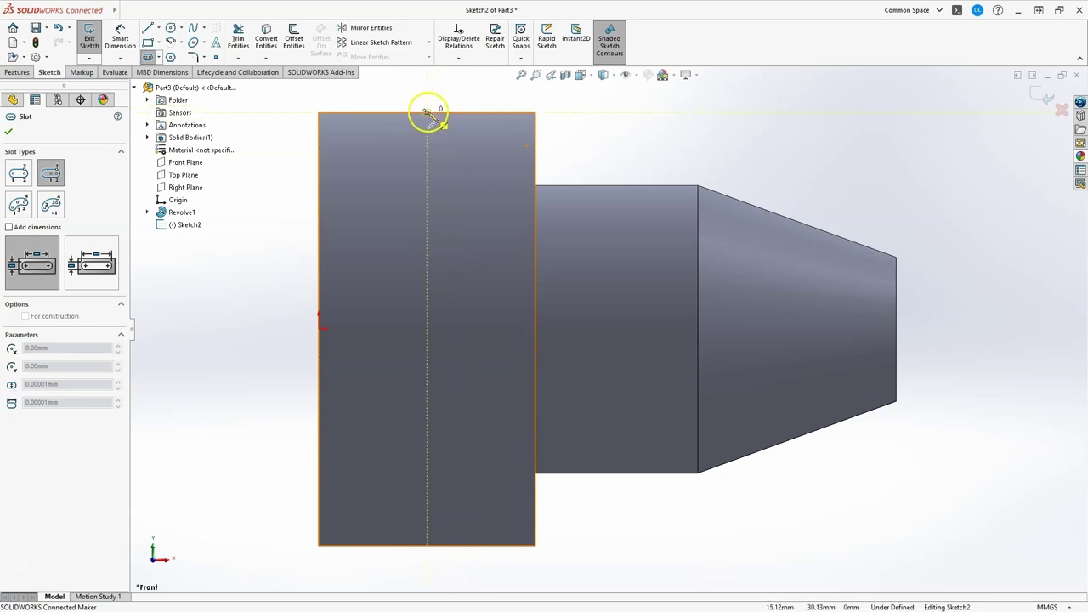
pyautogui.click(63, 174)
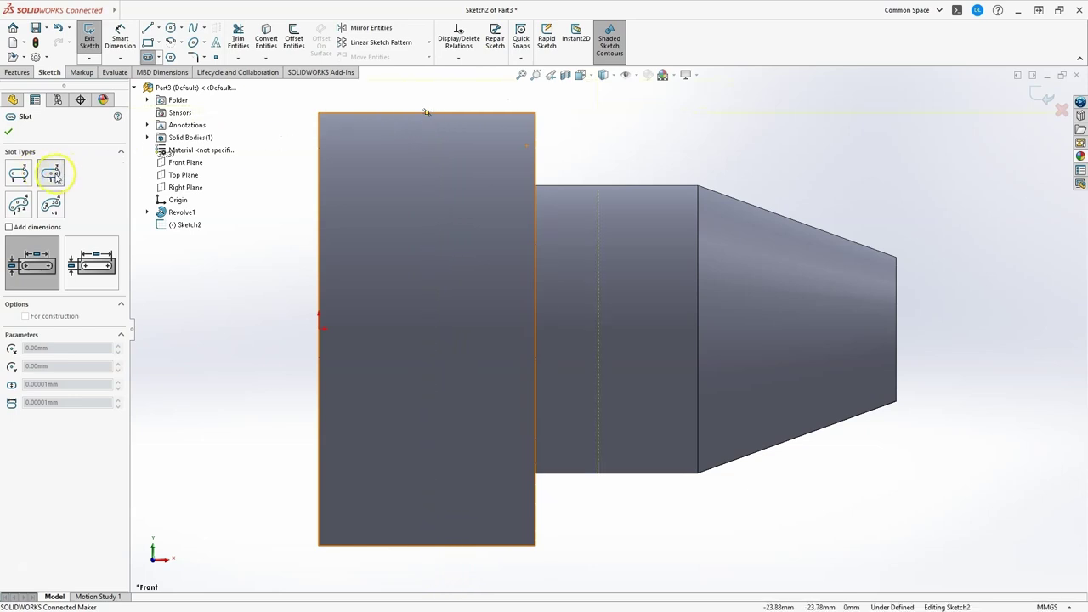
pyautogui.click(474, 111)
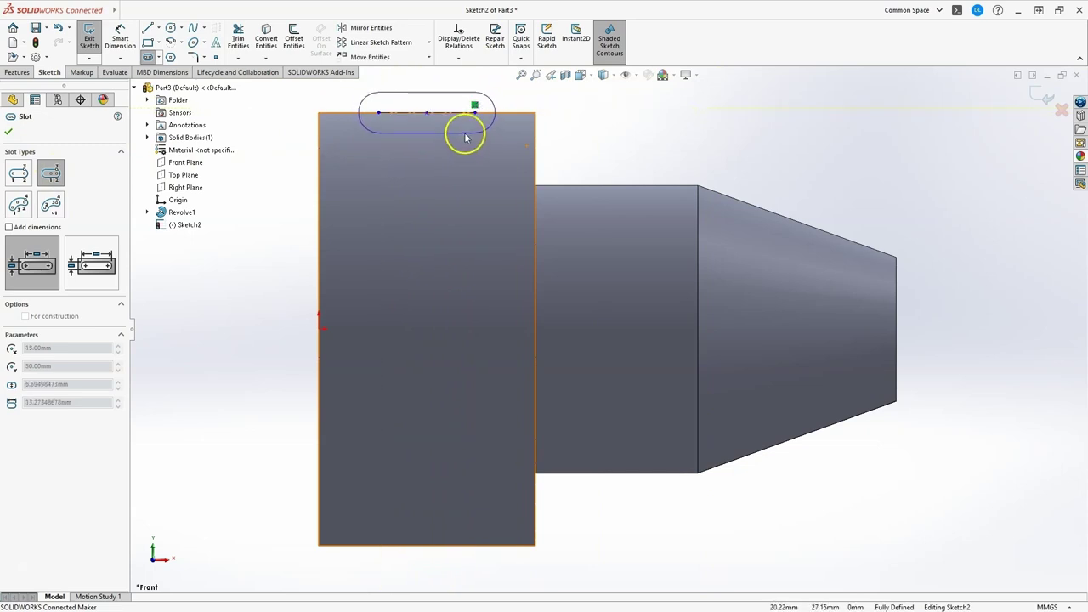
pyautogui.click(465, 138)
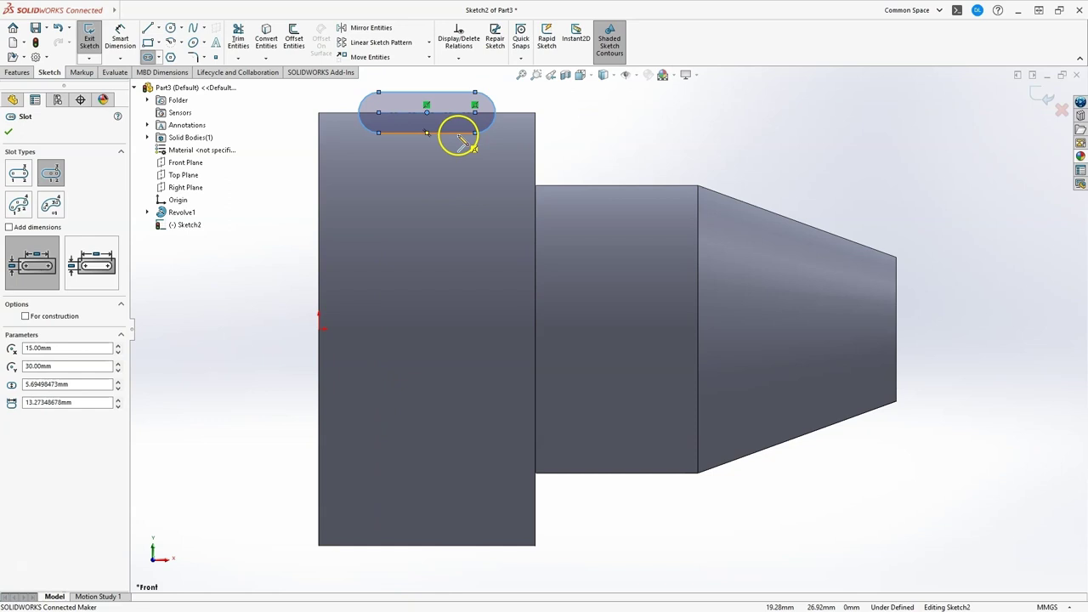
# Dimension the slot to 10 mm centre length and 10 mm width, then exit the sketch
pyautogui.click(129, 39)
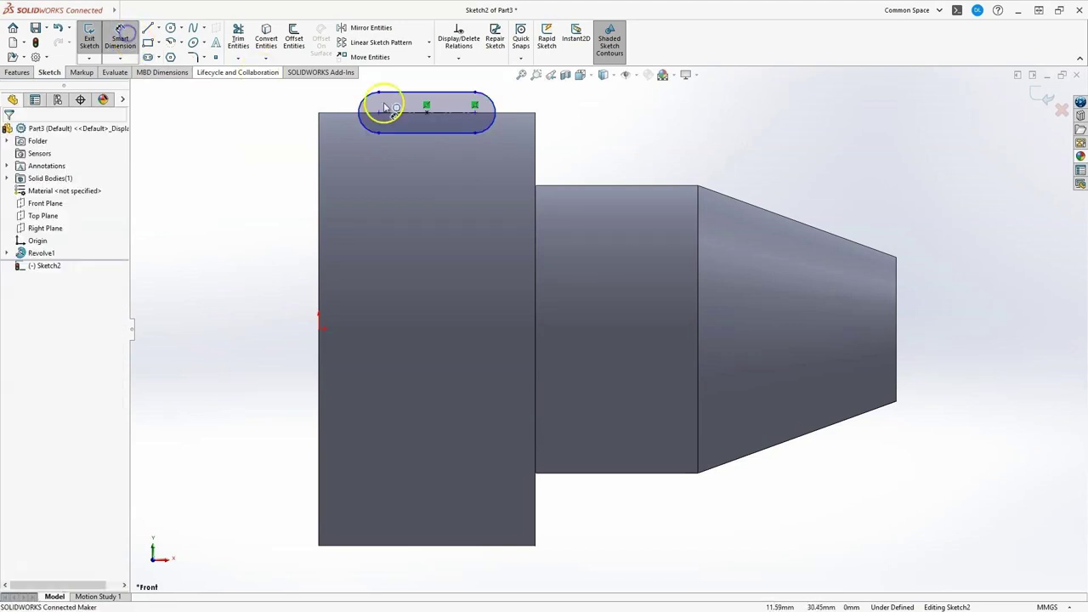
pyautogui.click(417, 113)
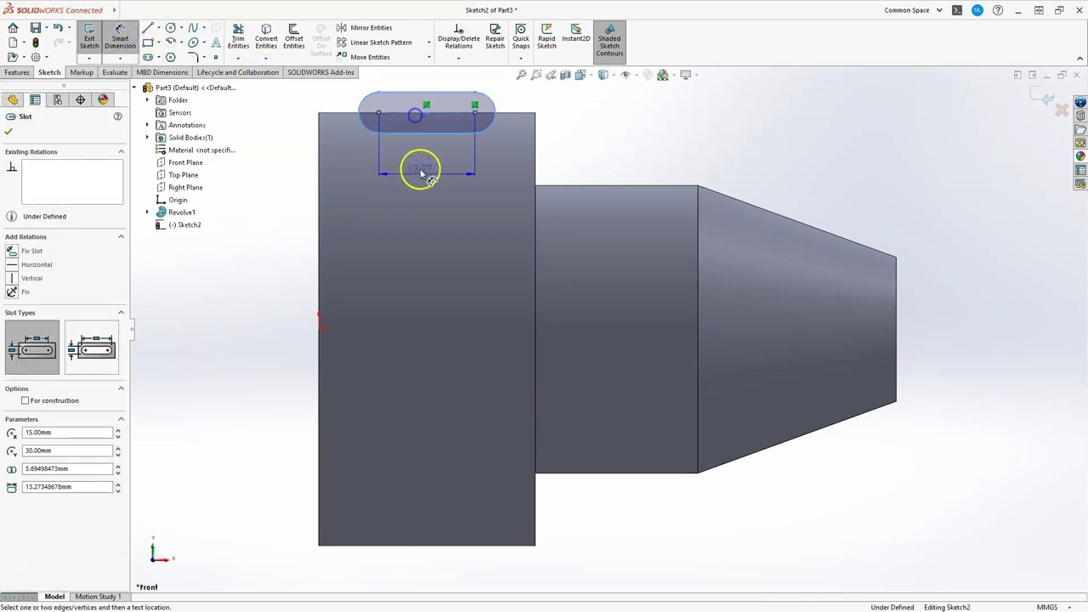
pyautogui.click(420, 192)
pyautogui.write('10')
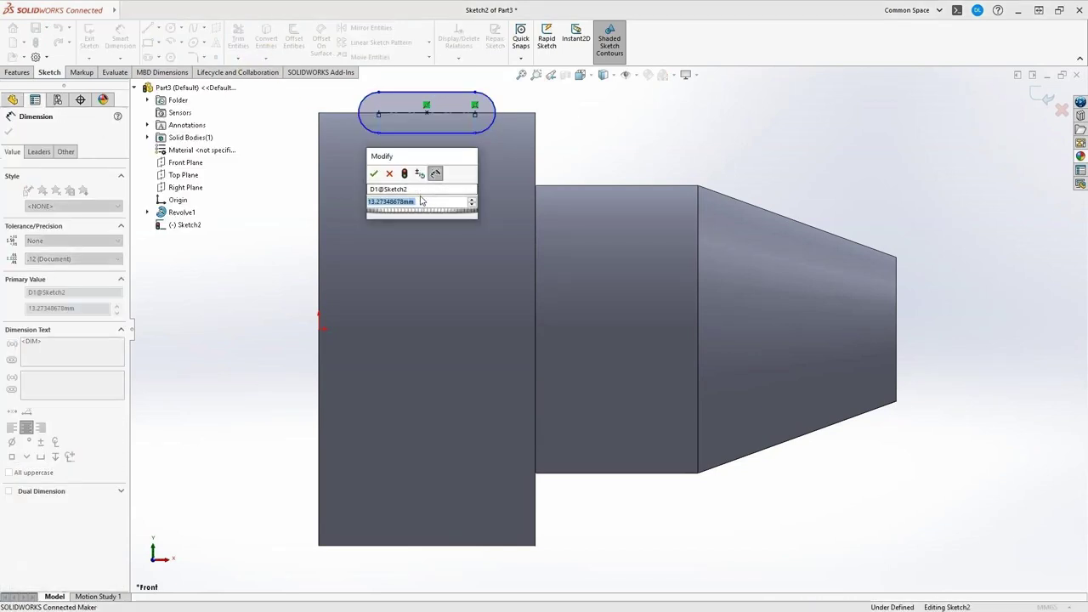
pyautogui.press('Return')
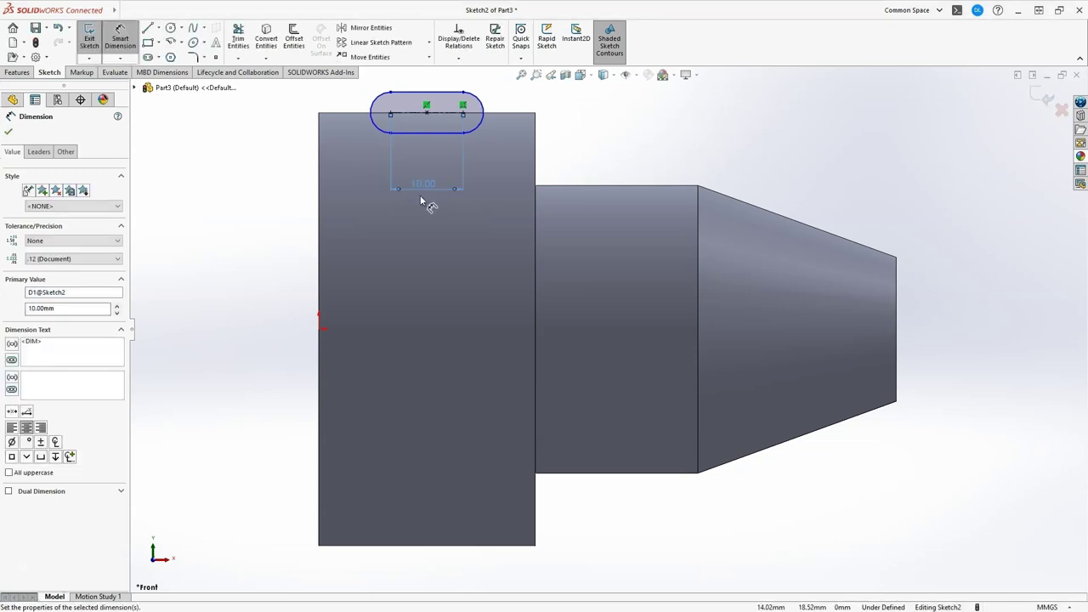
pyautogui.click(442, 96)
pyautogui.click(443, 131)
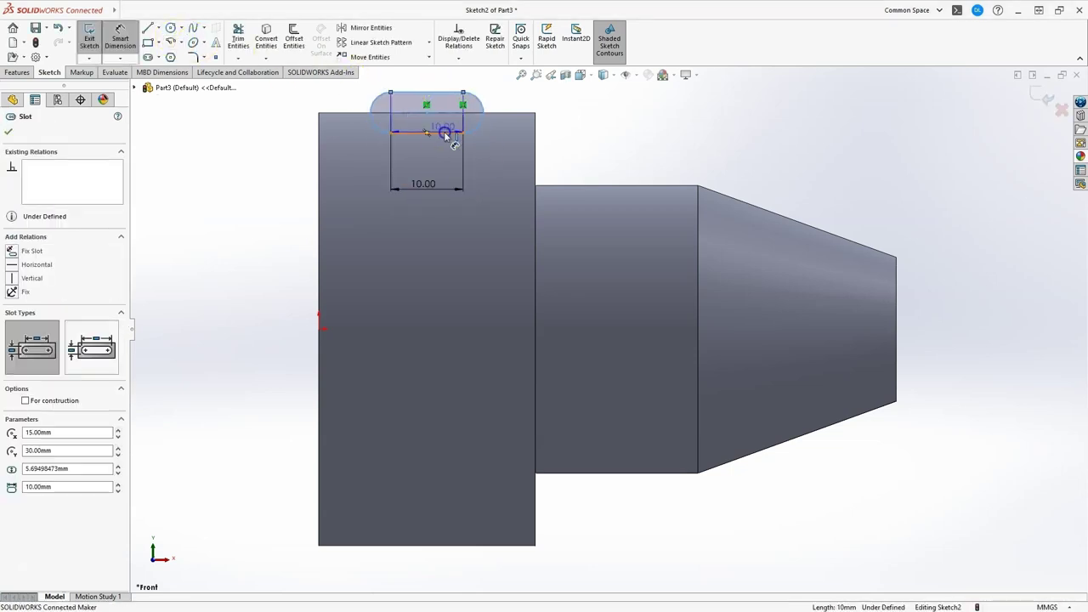
pyautogui.click(565, 120)
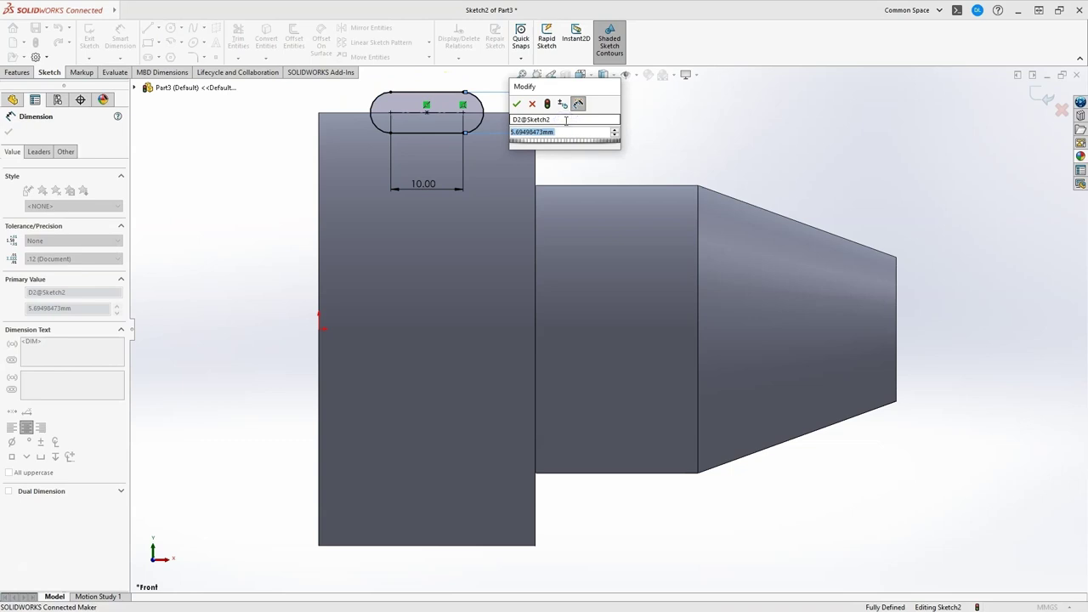
pyautogui.write('10')
pyautogui.press('Return')
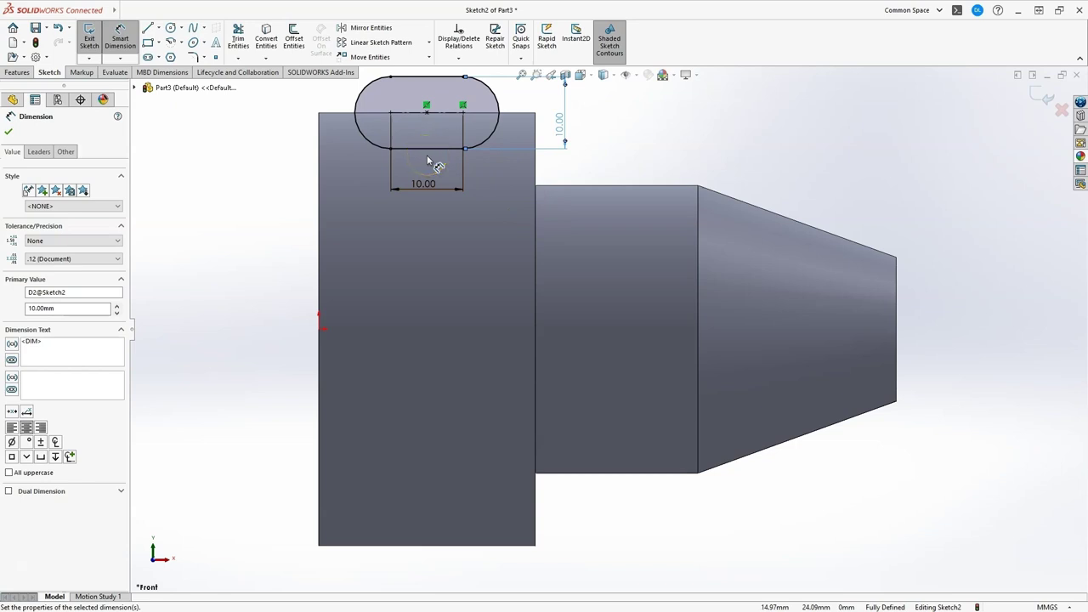
pyautogui.click(425, 109)
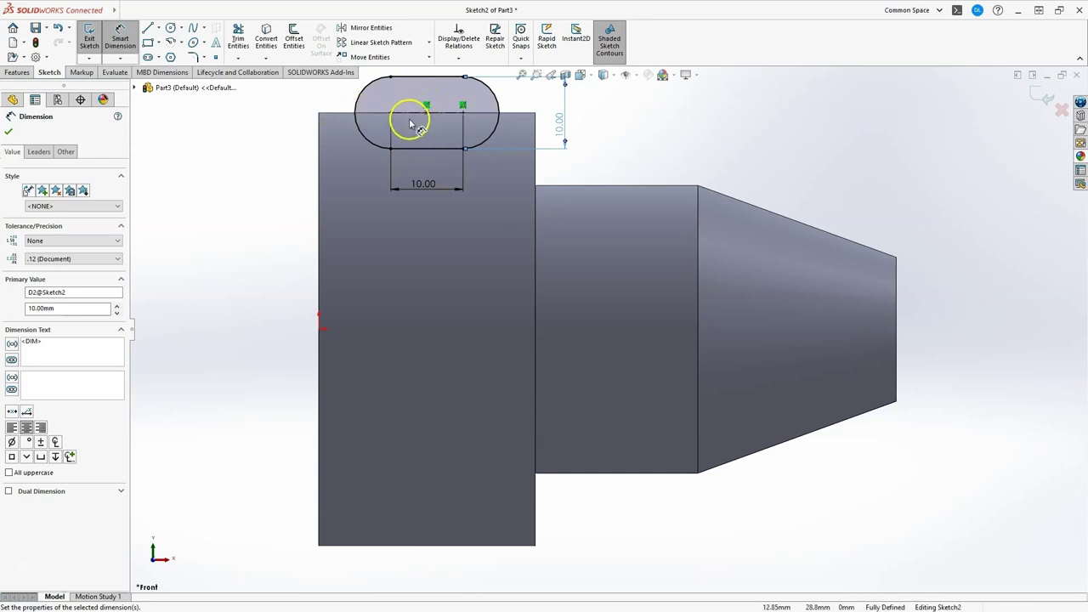
pyautogui.click(1045, 99)
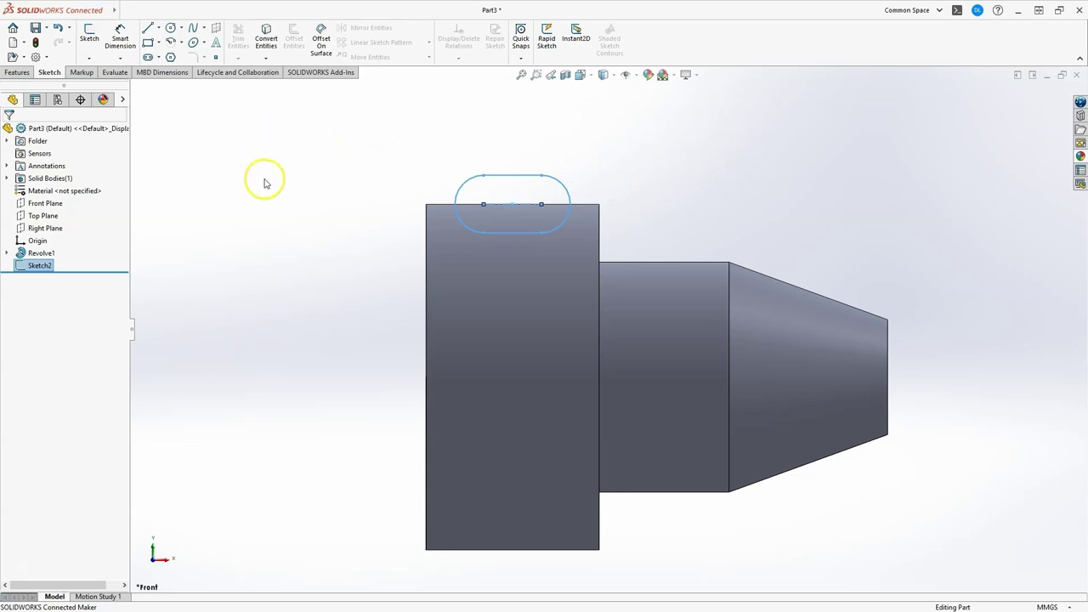
# In Sketch2, draw a centreline along the shaft axis from left end to taper end, then exit
pyautogui.click(39, 264)
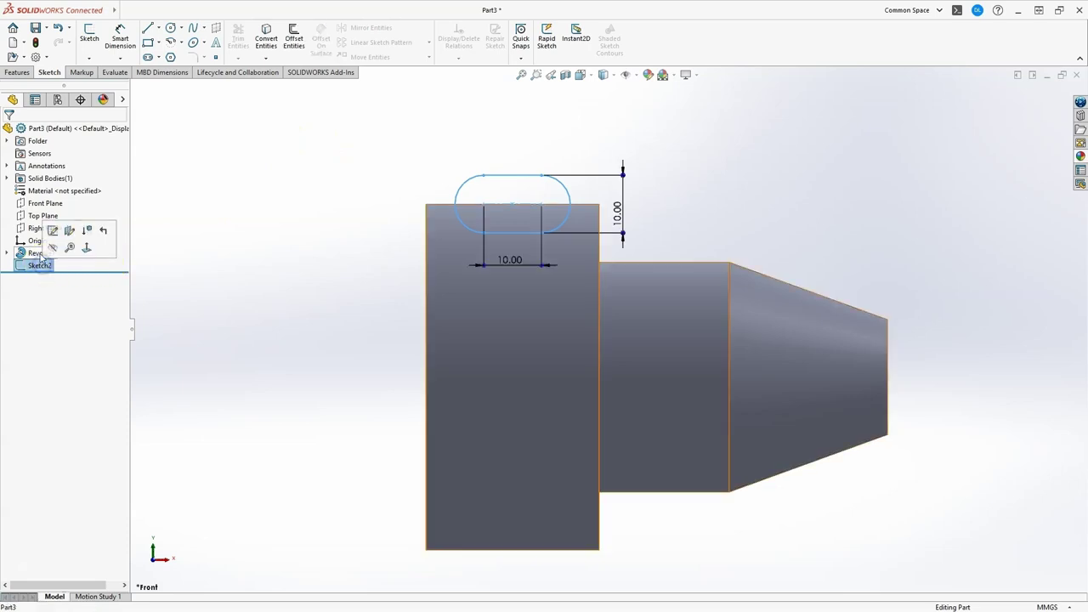
pyautogui.click(53, 231)
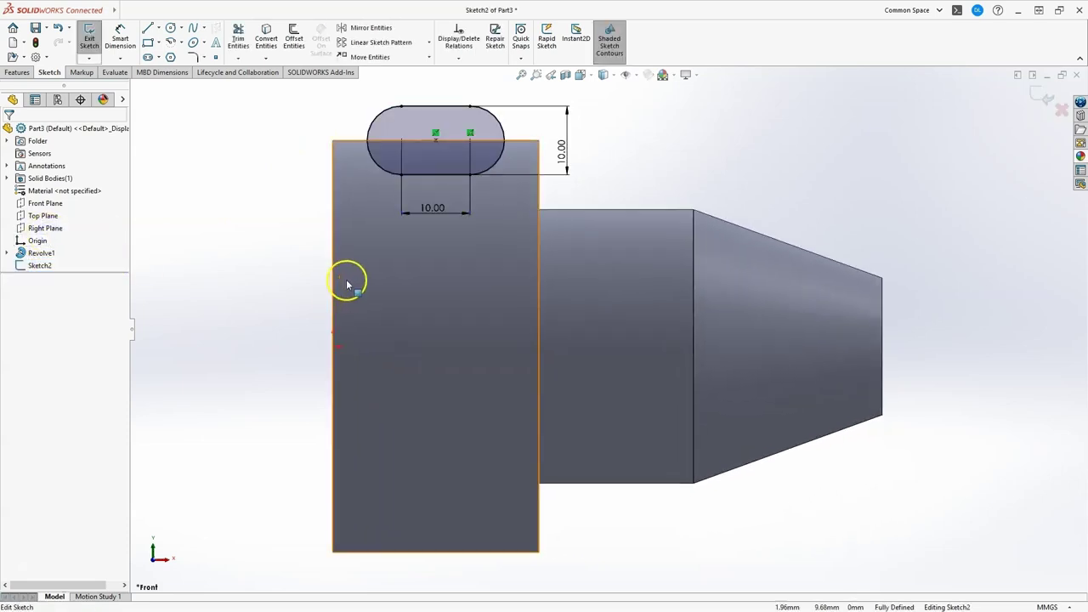
pyautogui.click(158, 28)
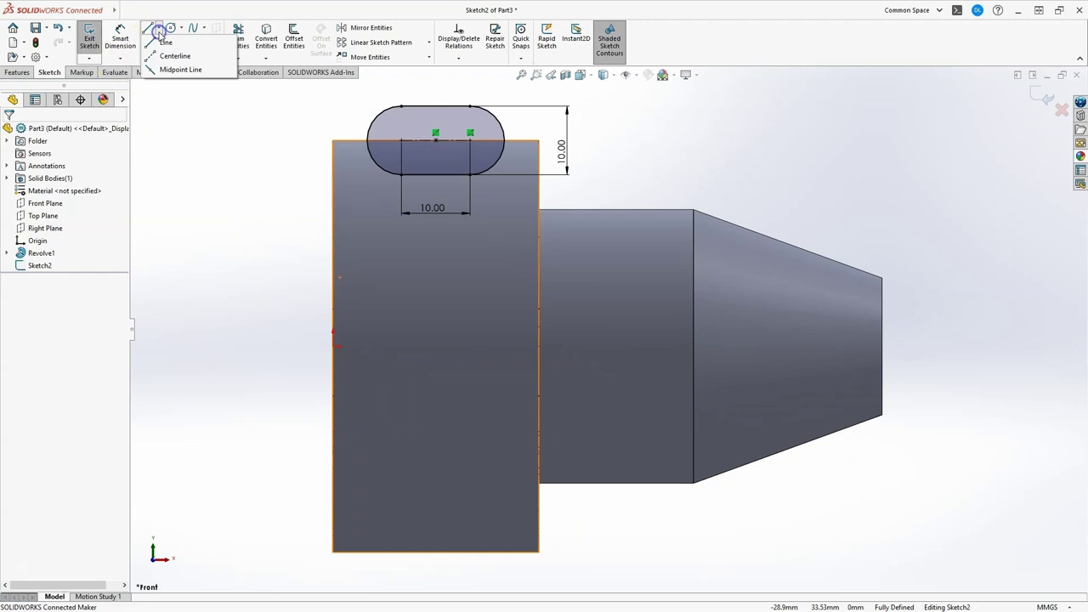
pyautogui.click(158, 56)
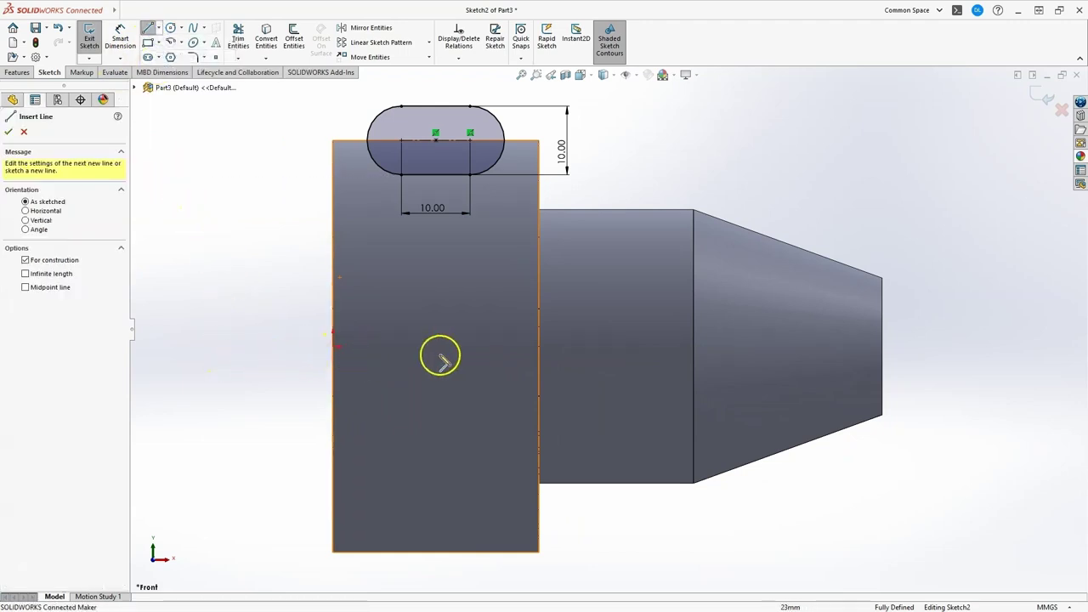
pyautogui.click(334, 347)
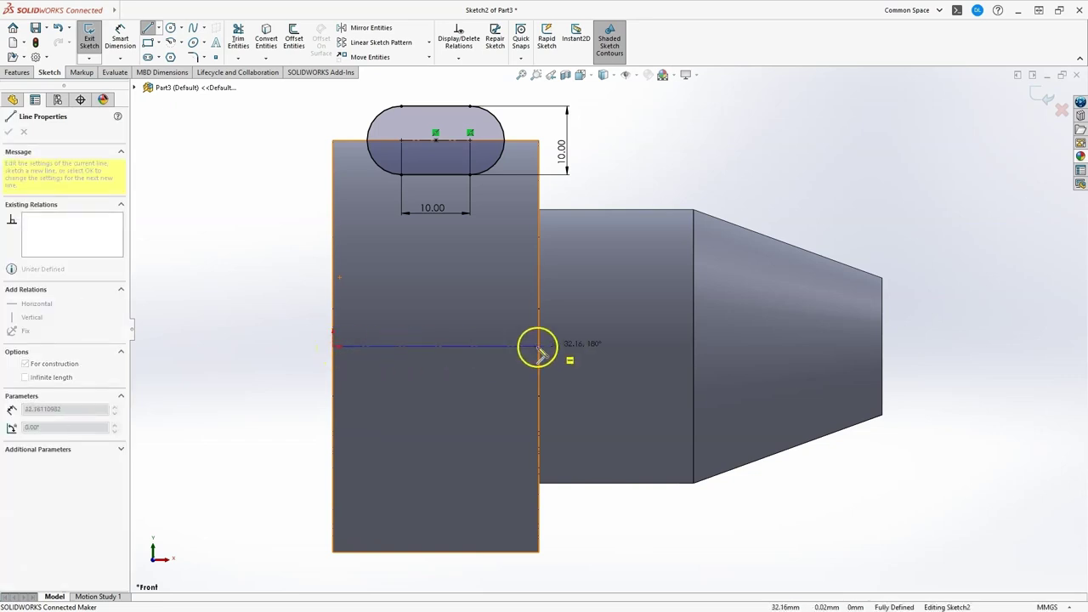
pyautogui.click(881, 345)
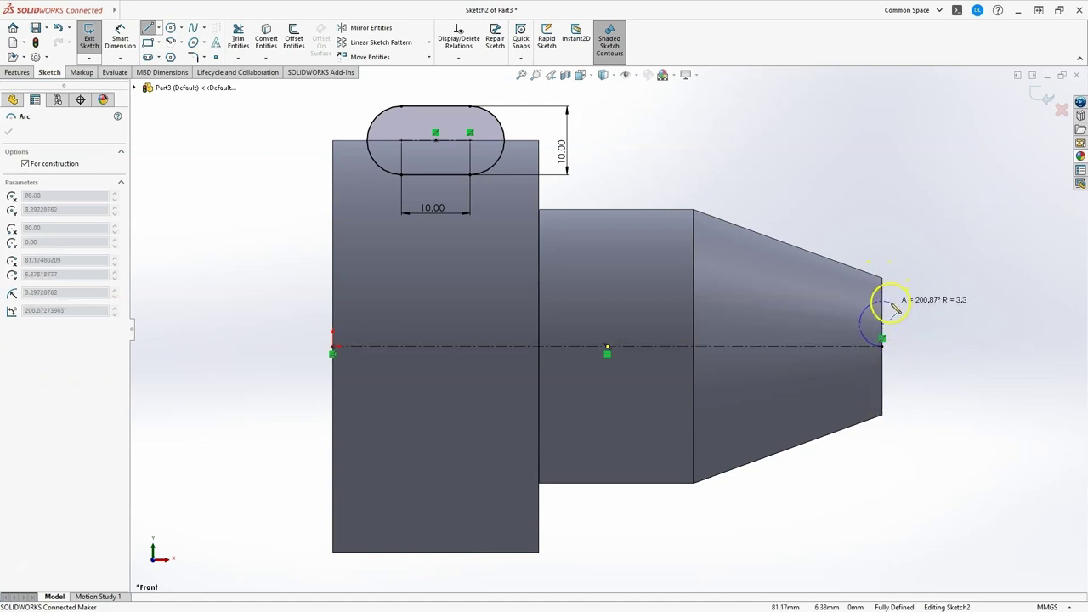
pyautogui.press('Escape')
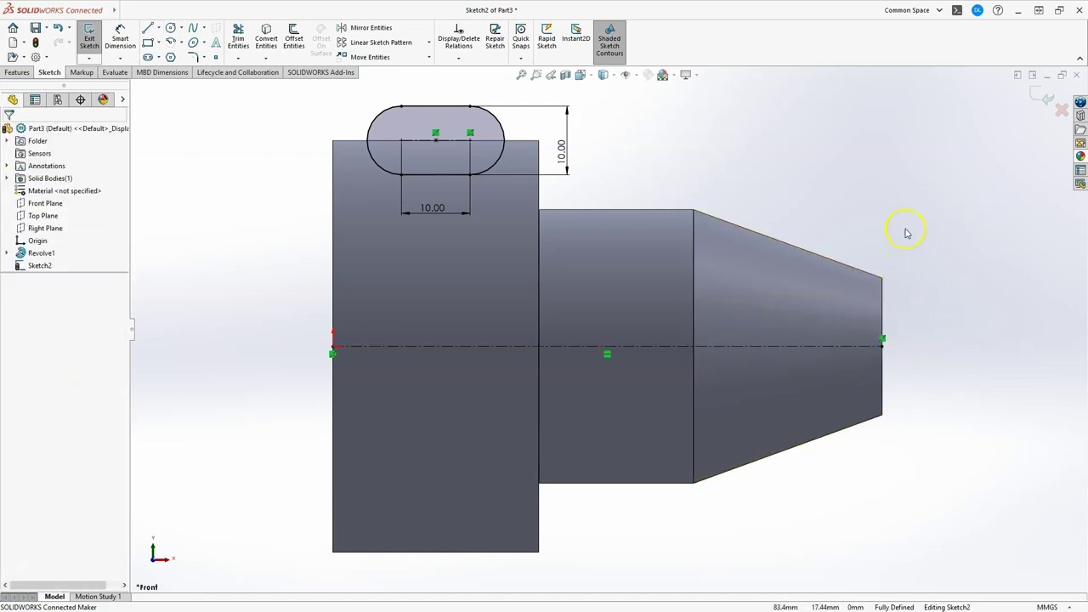
pyautogui.click(1041, 94)
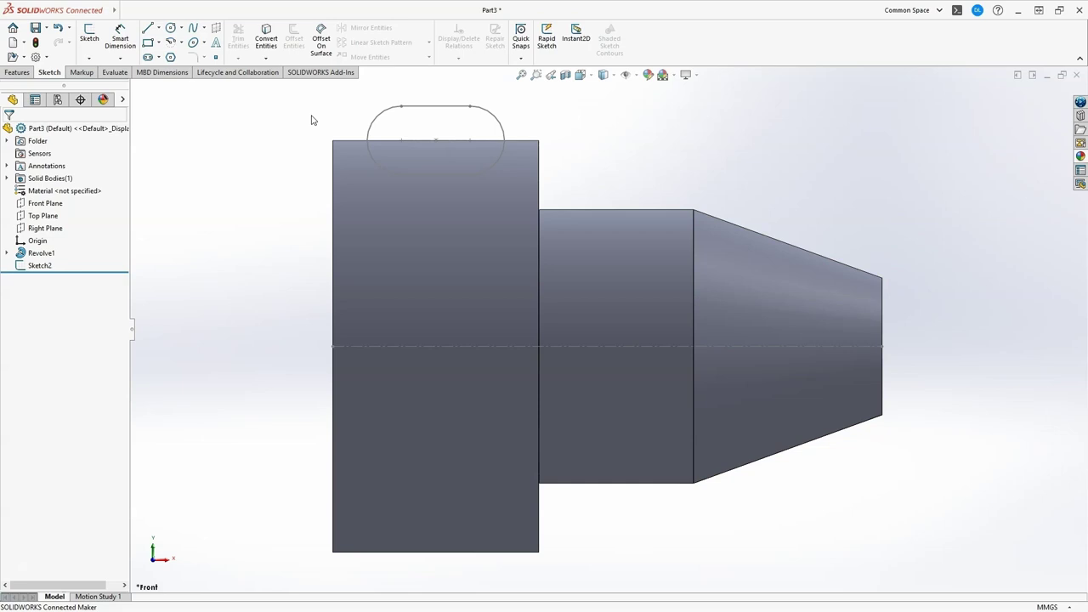
# Try a revolved cut of the slot sketch about the centreline, then cancel it
pyautogui.click(20, 73)
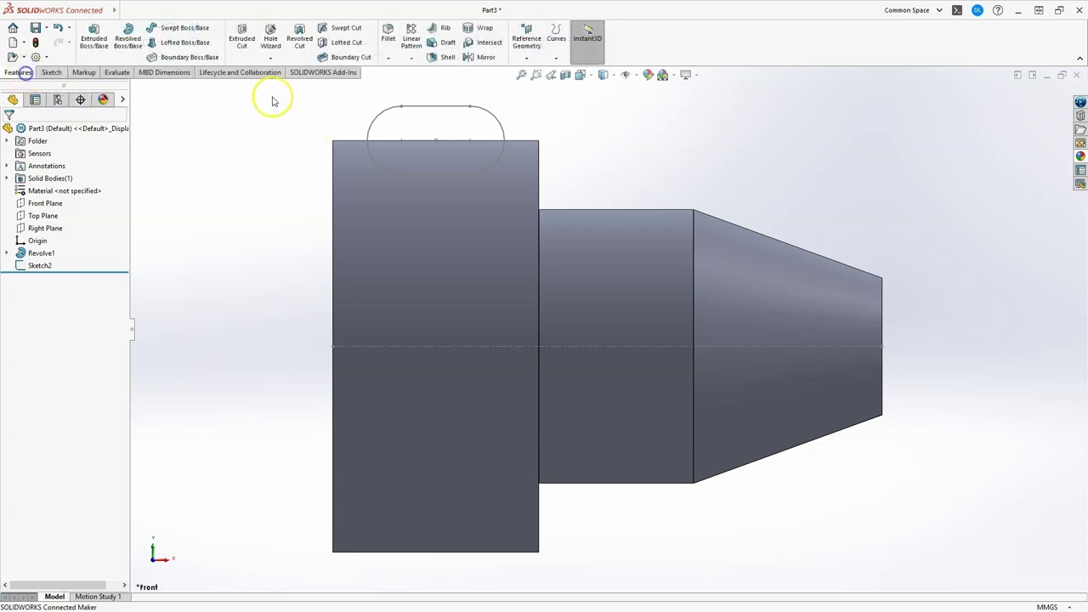
pyautogui.click(299, 48)
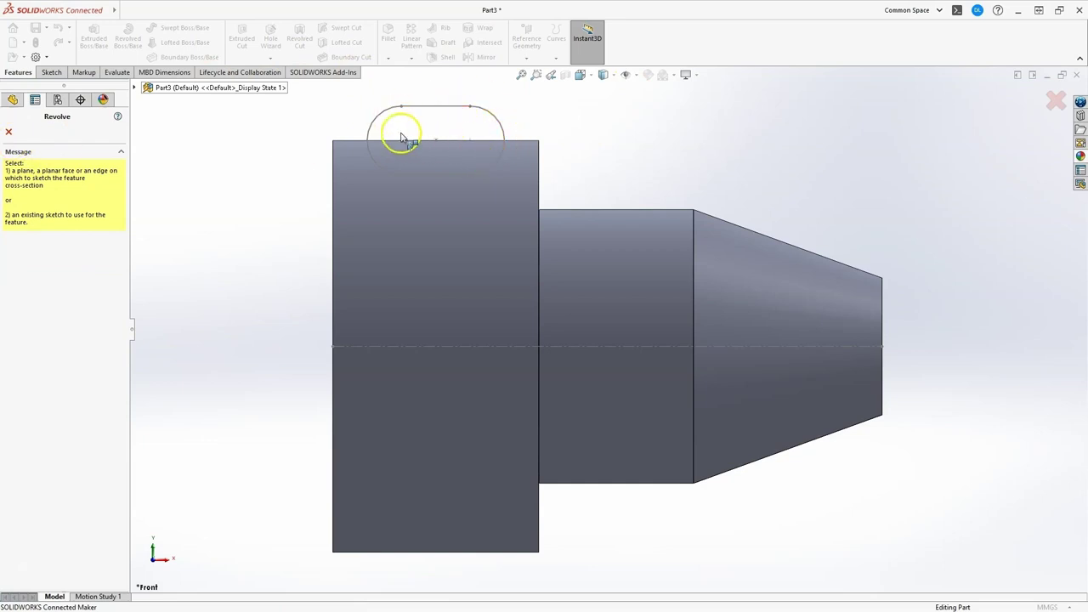
pyautogui.click(9, 132)
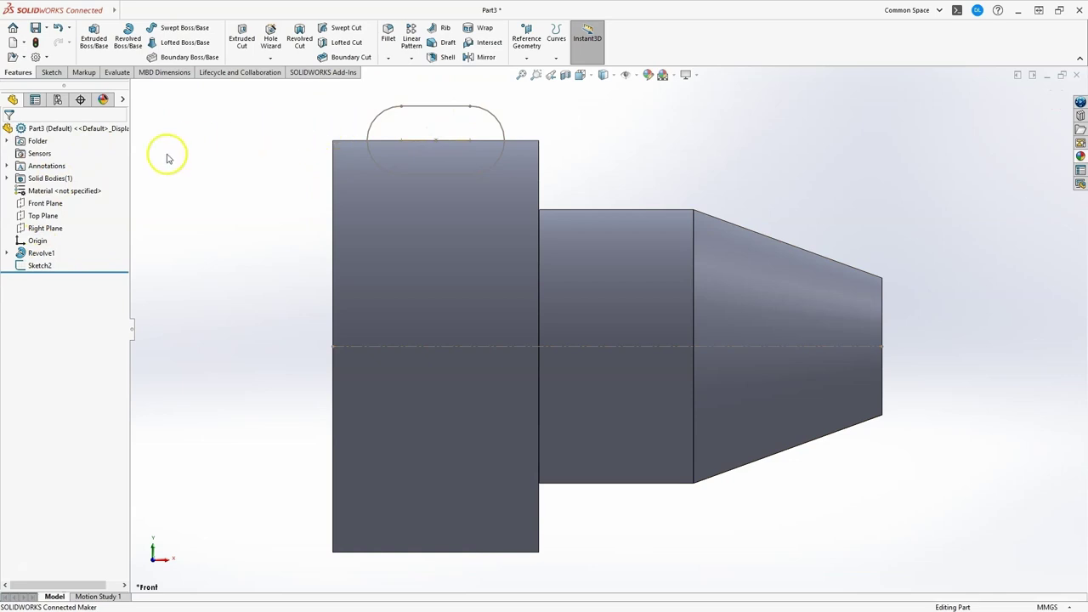
pyautogui.click(39, 266)
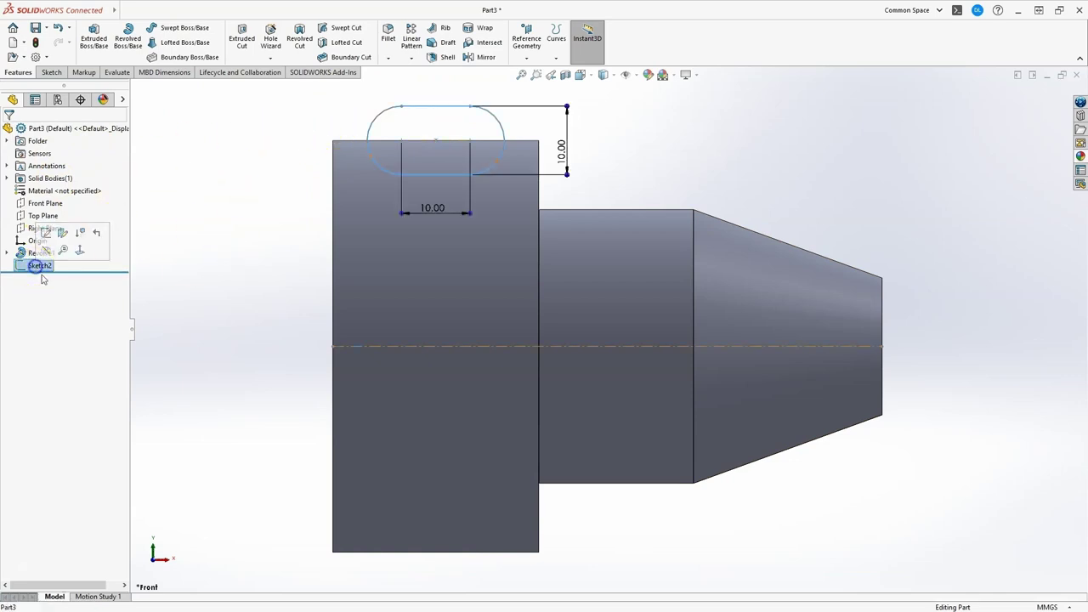
pyautogui.click(299, 39)
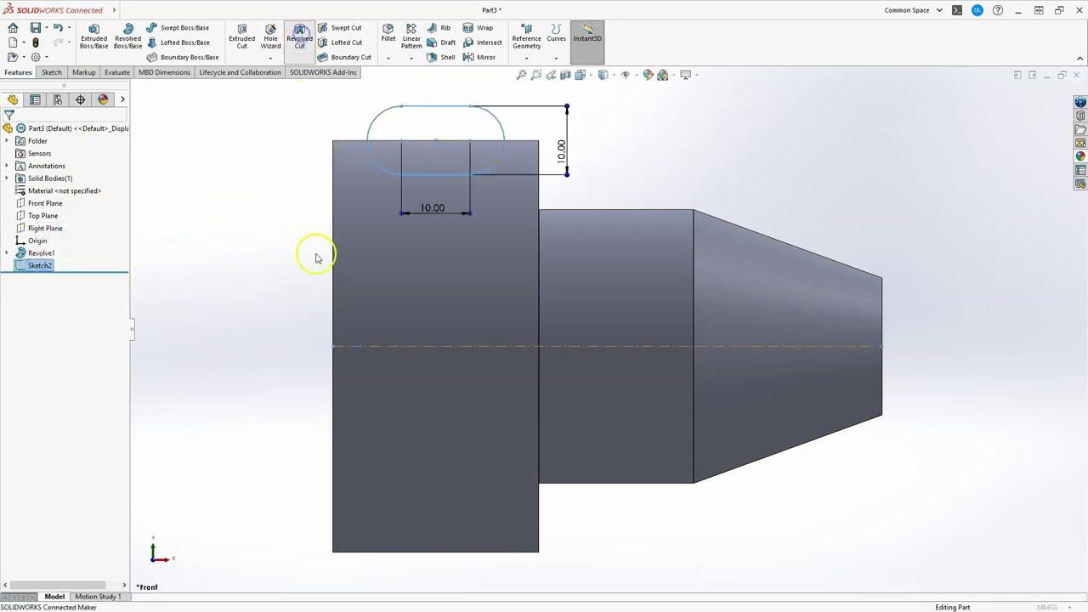
pyautogui.moveTo(603, 121); pyautogui.dragTo(581, 156, button='middle')
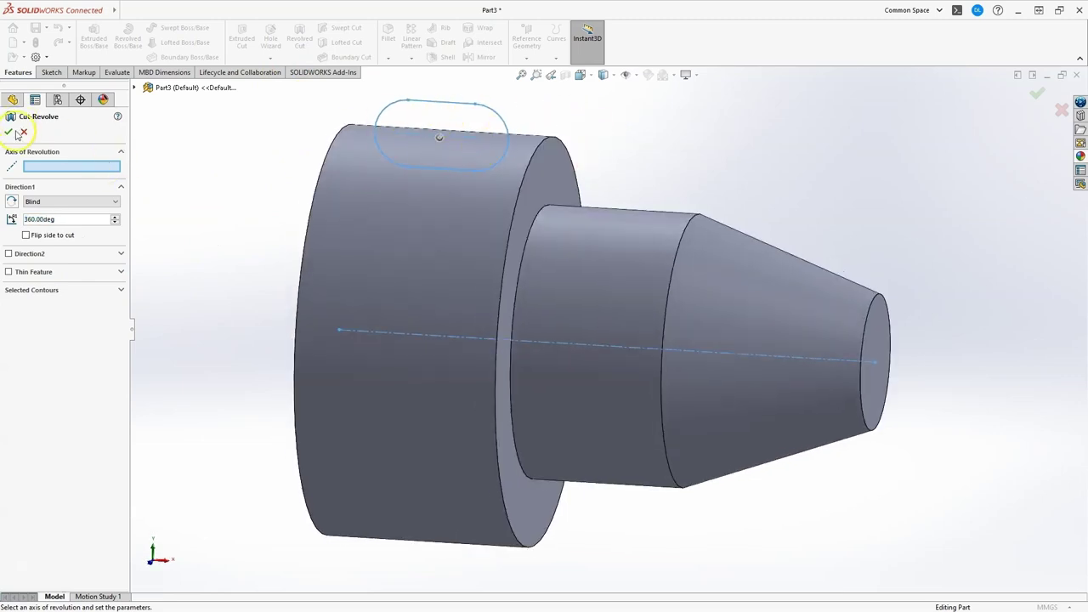
pyautogui.click(46, 168)
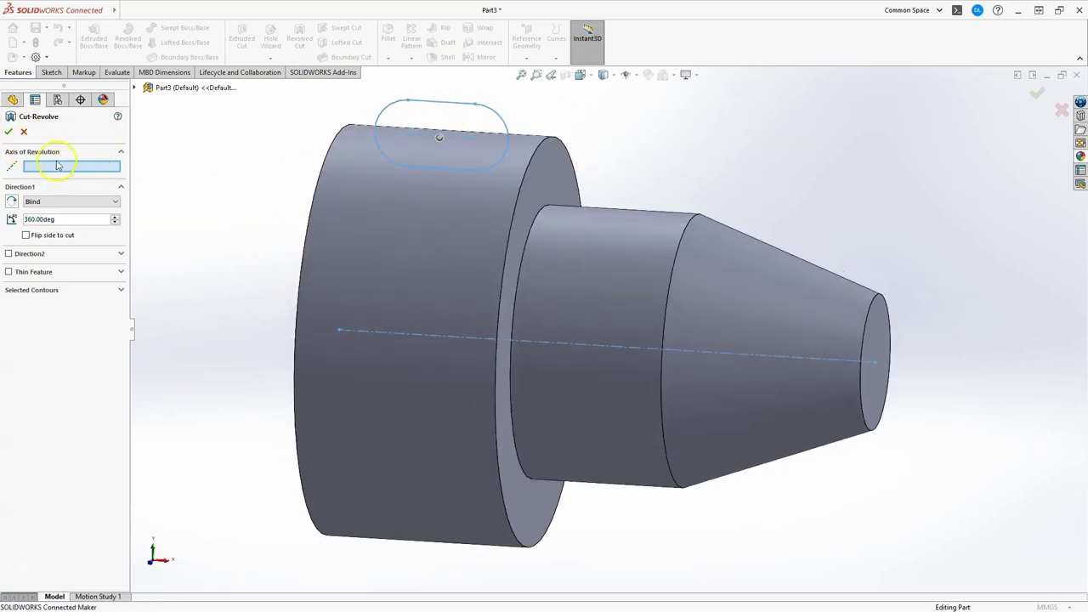
pyautogui.click(729, 353)
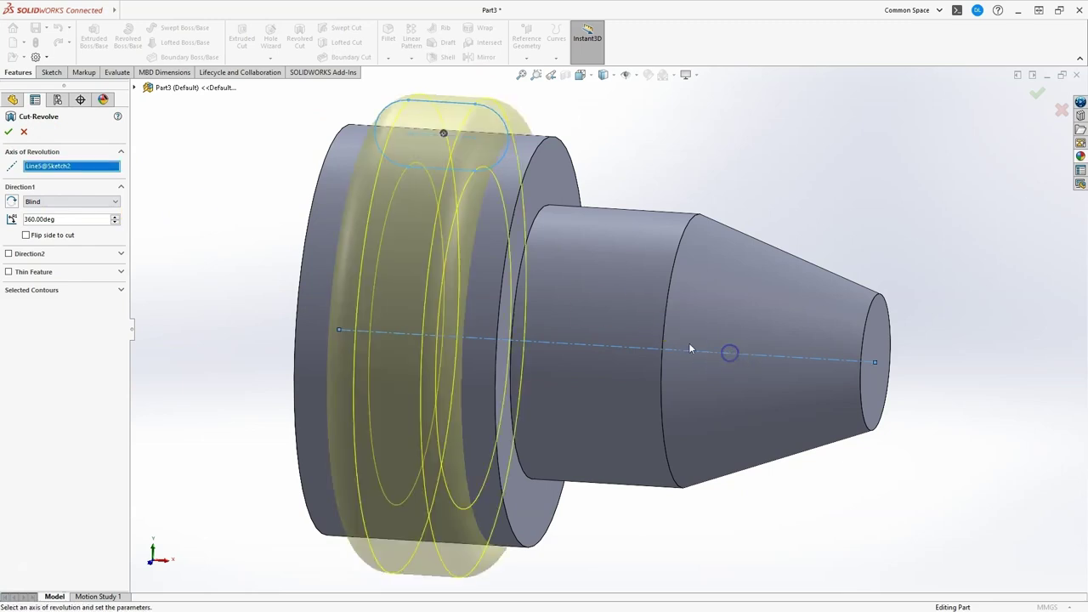
pyautogui.moveTo(396, 437); pyautogui.dragTo(422, 198, button='middle')
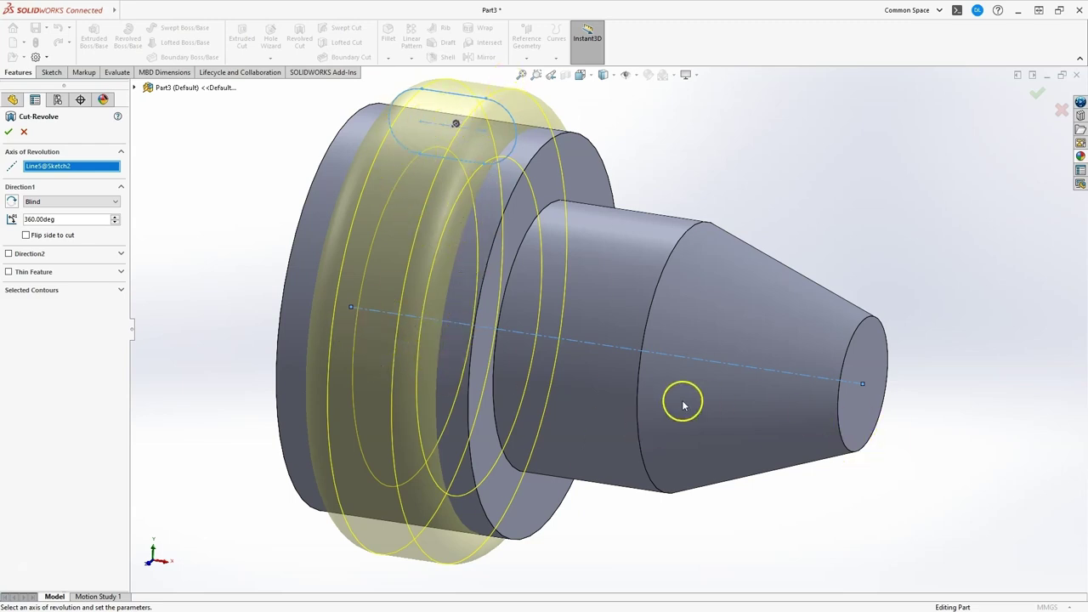
pyautogui.click(23, 133)
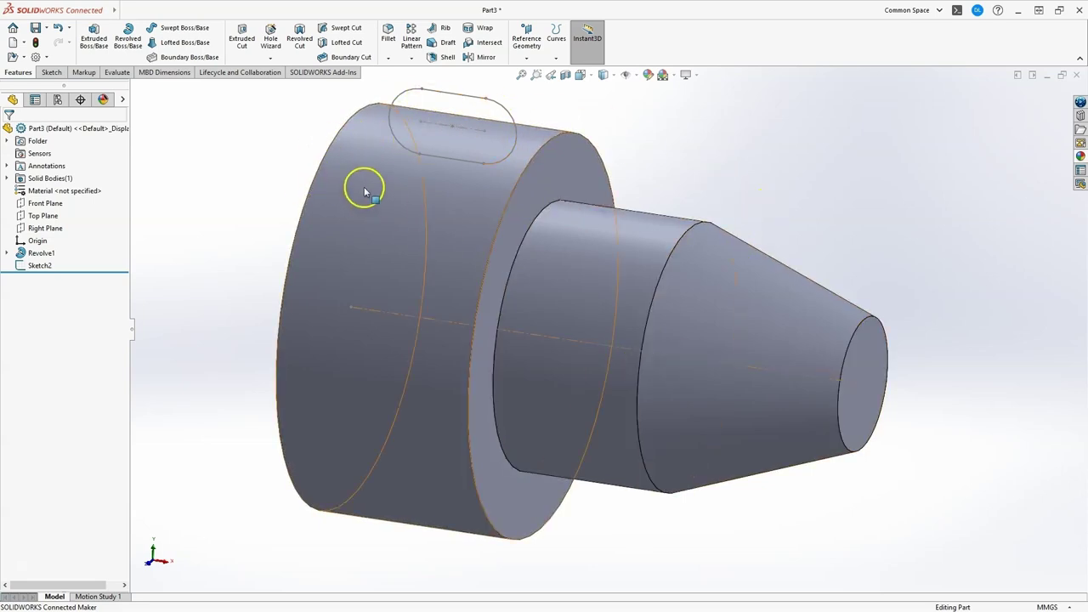
# Revolve-cut the slot about the shaft centreline, previewing 180° before accepting 360°
pyautogui.click(299, 37)
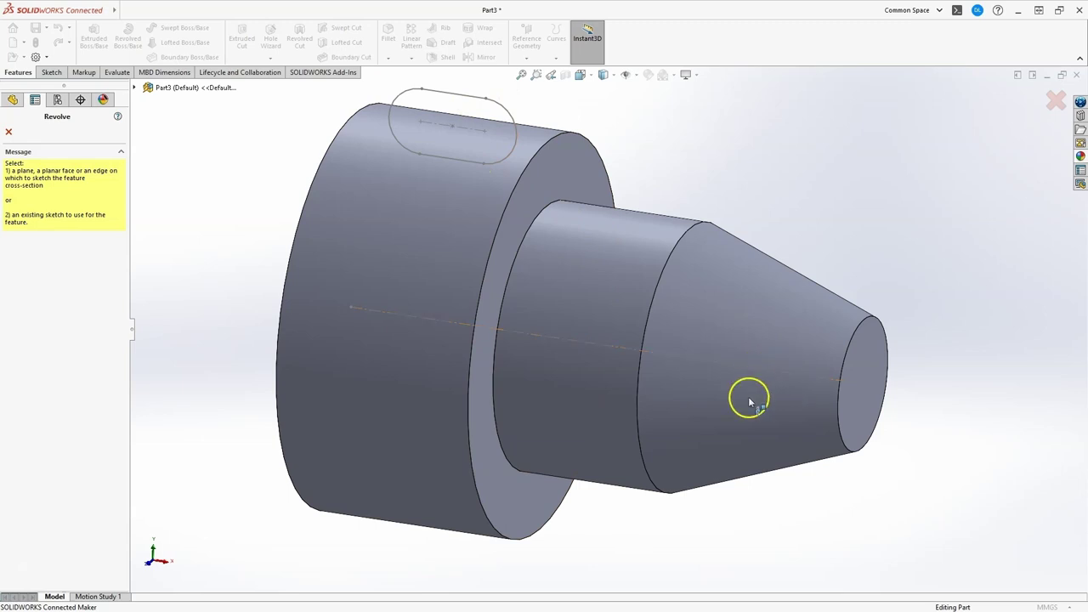
pyautogui.click(461, 100)
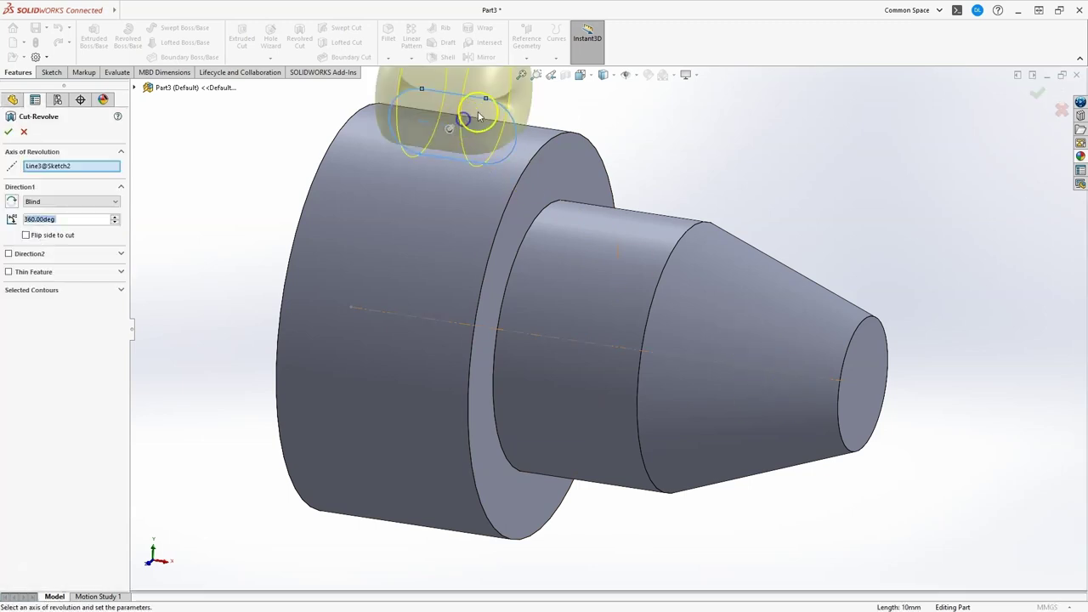
pyautogui.scroll(5, 485, 212)
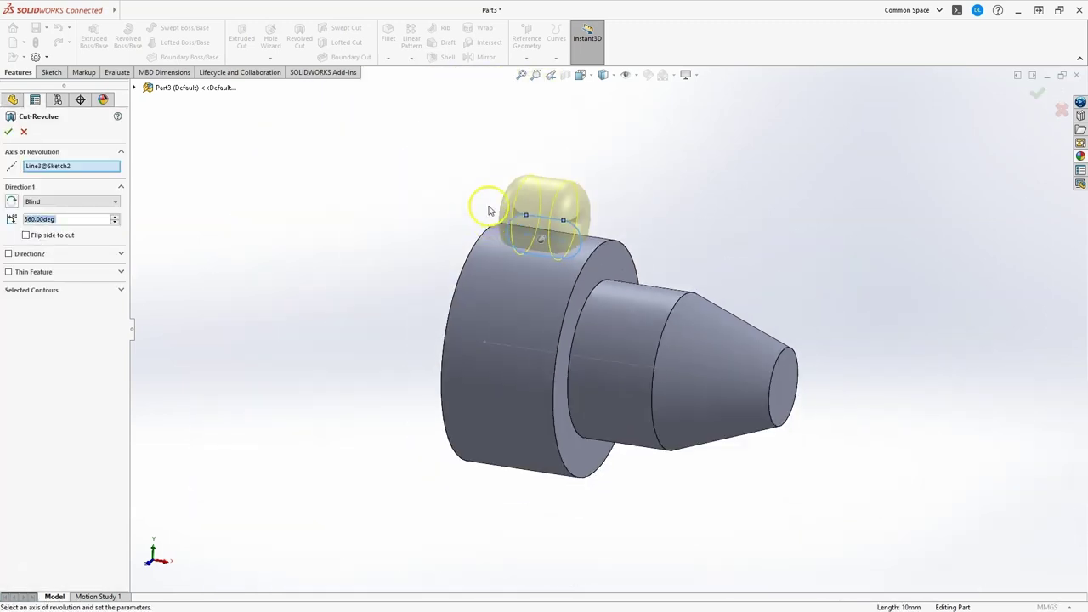
pyautogui.click(81, 167)
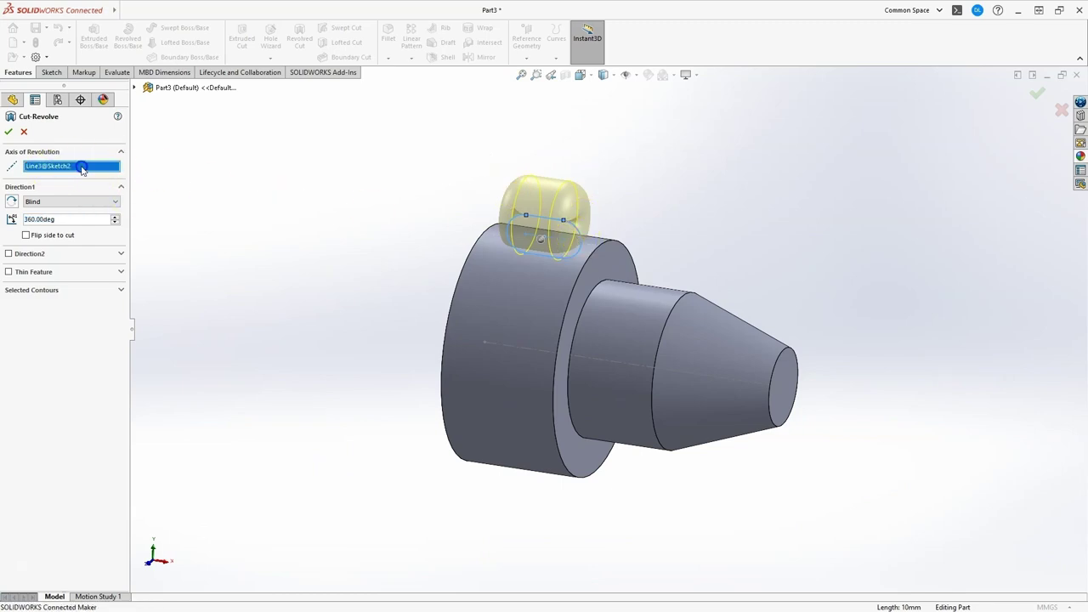
pyautogui.click(695, 373)
pyautogui.moveTo(476, 270); pyautogui.dragTo(510, 267, button='middle')
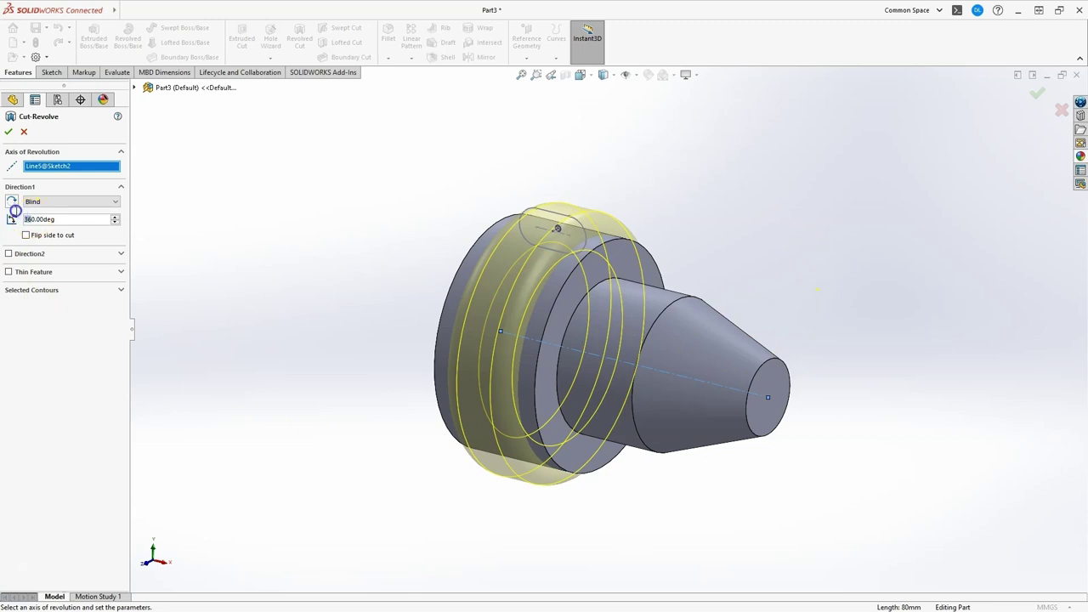
pyautogui.write('180')
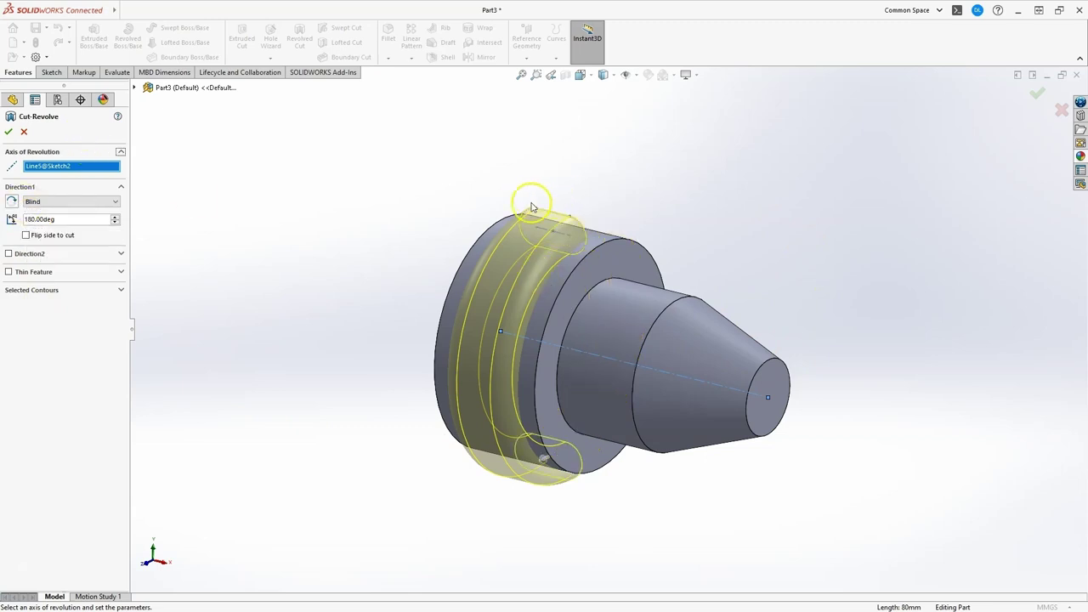
pyautogui.moveTo(530, 202); pyautogui.dragTo(616, 432, button='middle')
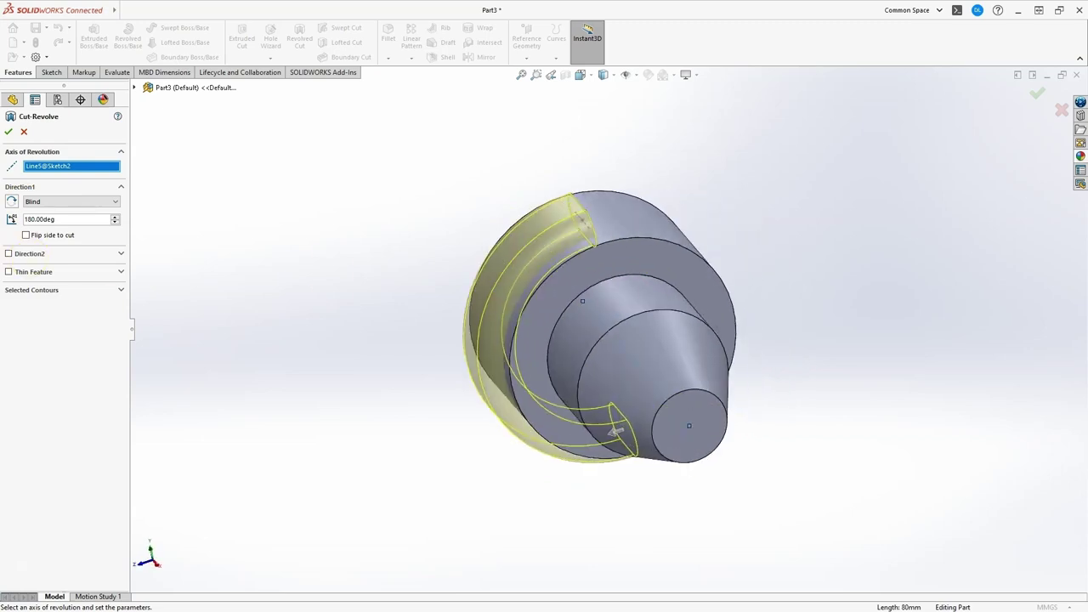
pyautogui.write('360')
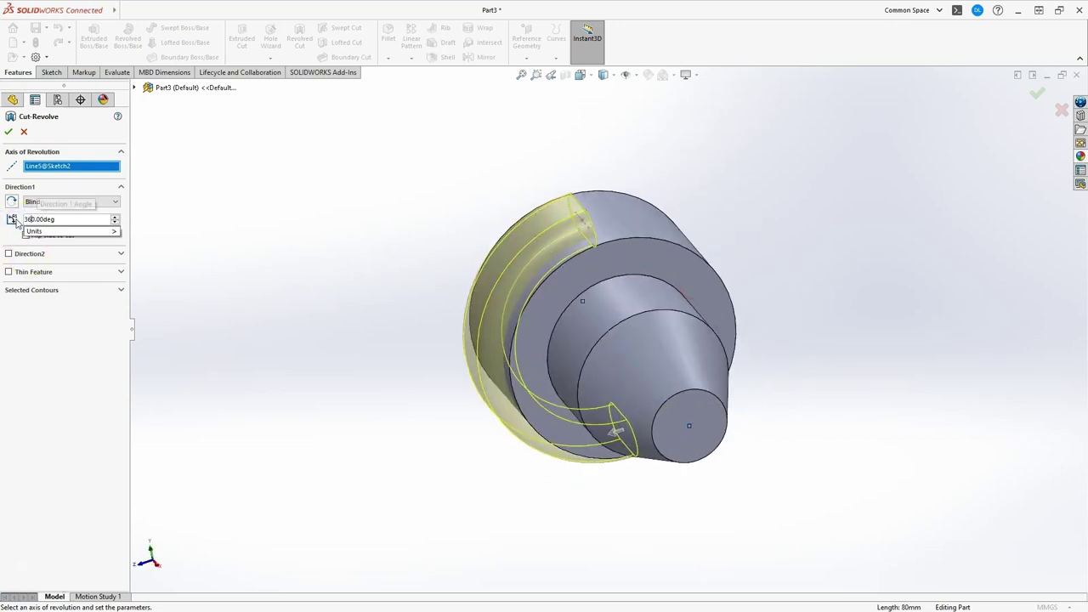
pyautogui.press('Return')
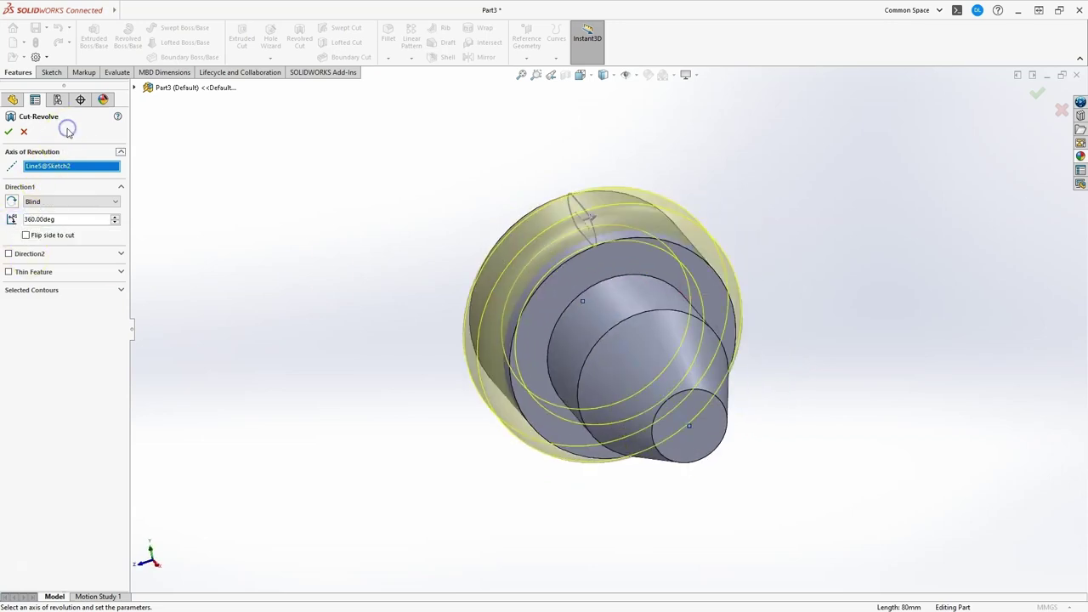
pyautogui.press('Return')
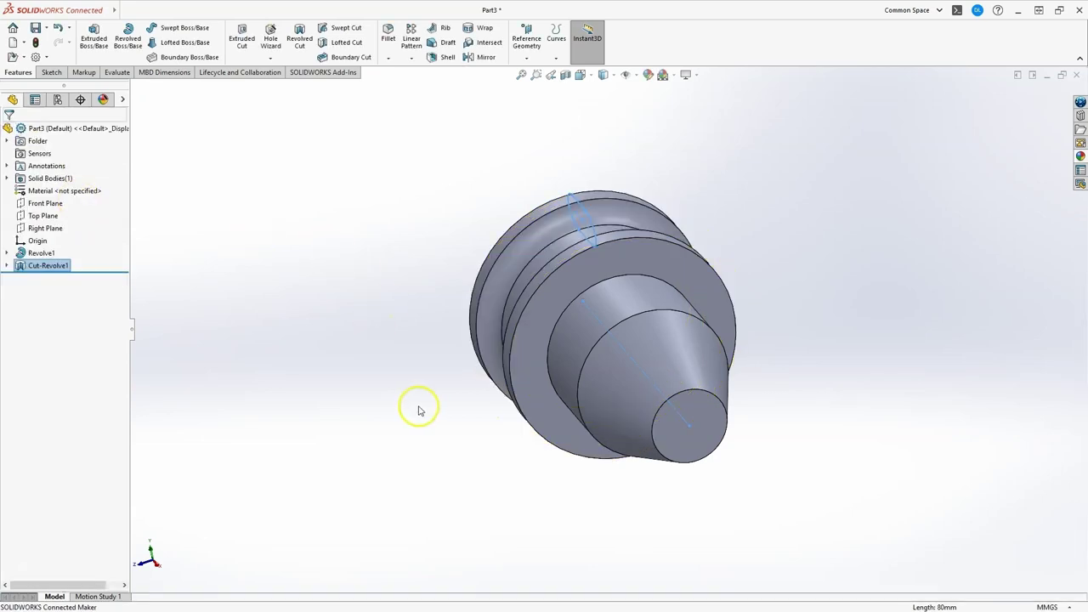
# Orbit the grooved part, then expand Revolve1 and select its Sketch1 profile
pyautogui.moveTo(418, 408); pyautogui.dragTo(423, 272, button='middle')
pyautogui.moveTo(708, 279); pyautogui.dragTo(733, 232, button='middle')
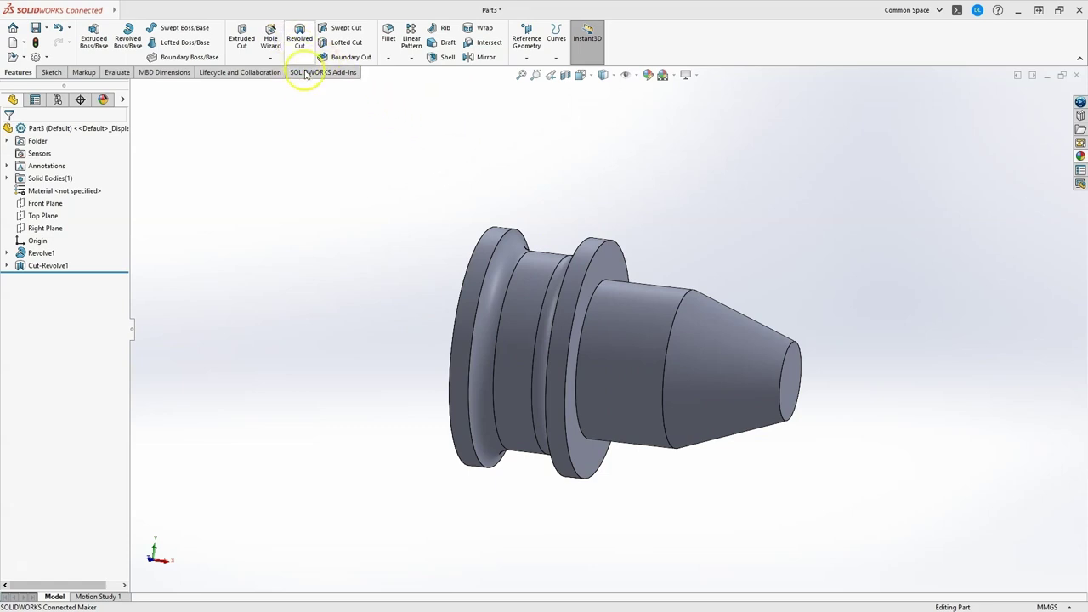
pyautogui.moveTo(532, 236); pyautogui.dragTo(479, 306, button='middle')
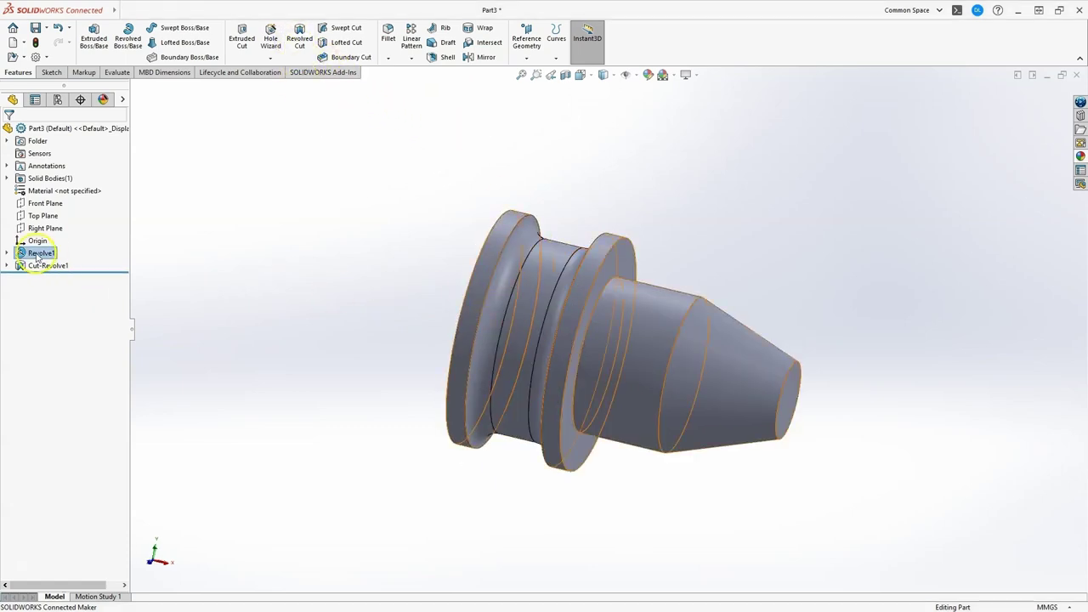
pyautogui.click(7, 253)
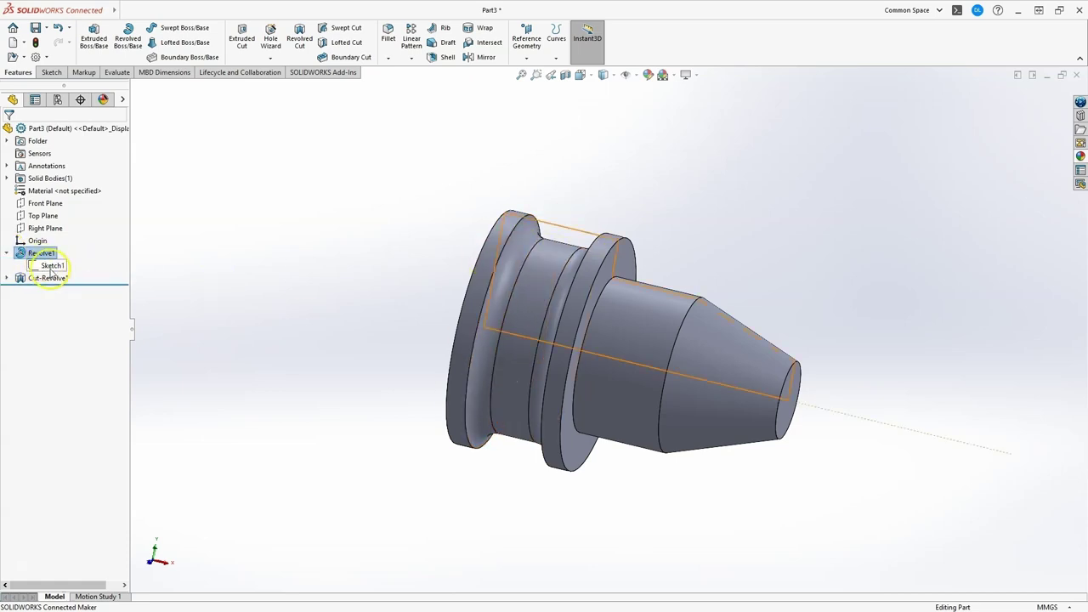
pyautogui.click(53, 266)
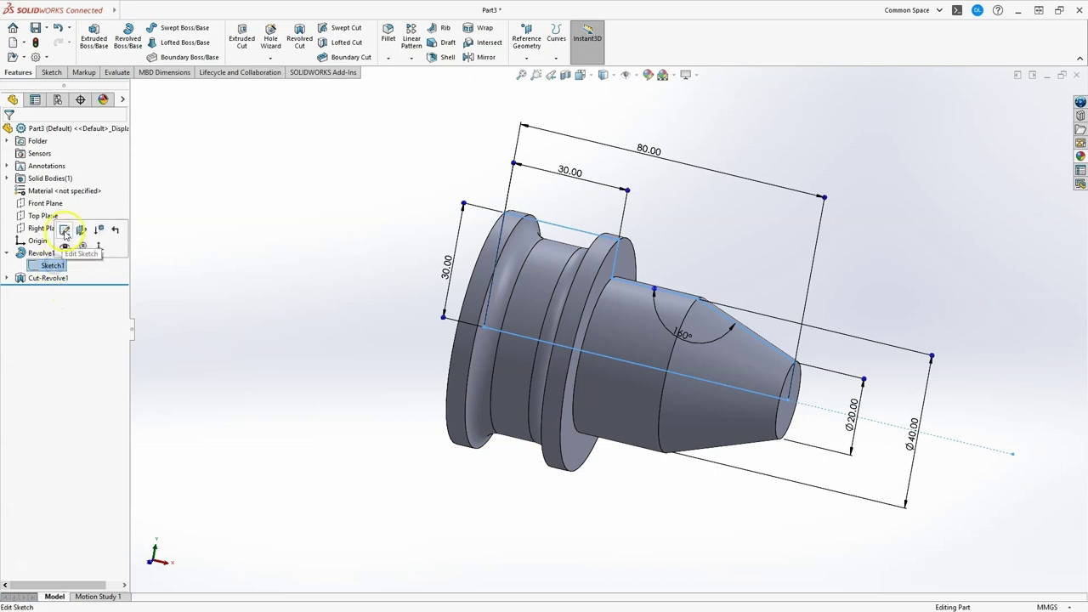
# Edit Sketch1 and draw a circle centred on the smaller step's top edge
pyautogui.click(66, 229)
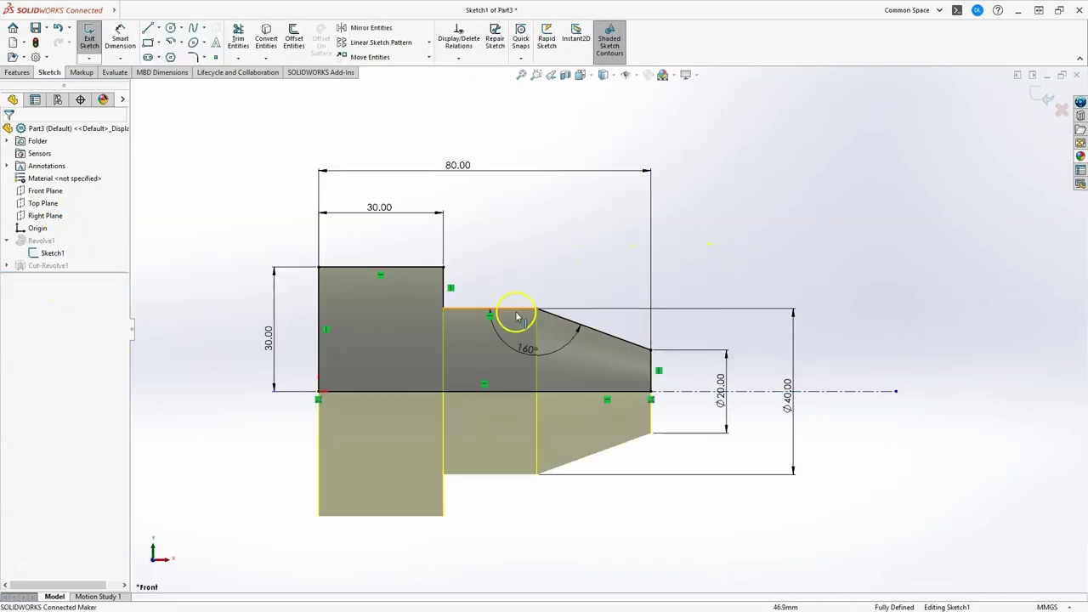
pyautogui.scroll(-5, 263, 89)
pyautogui.click(170, 28)
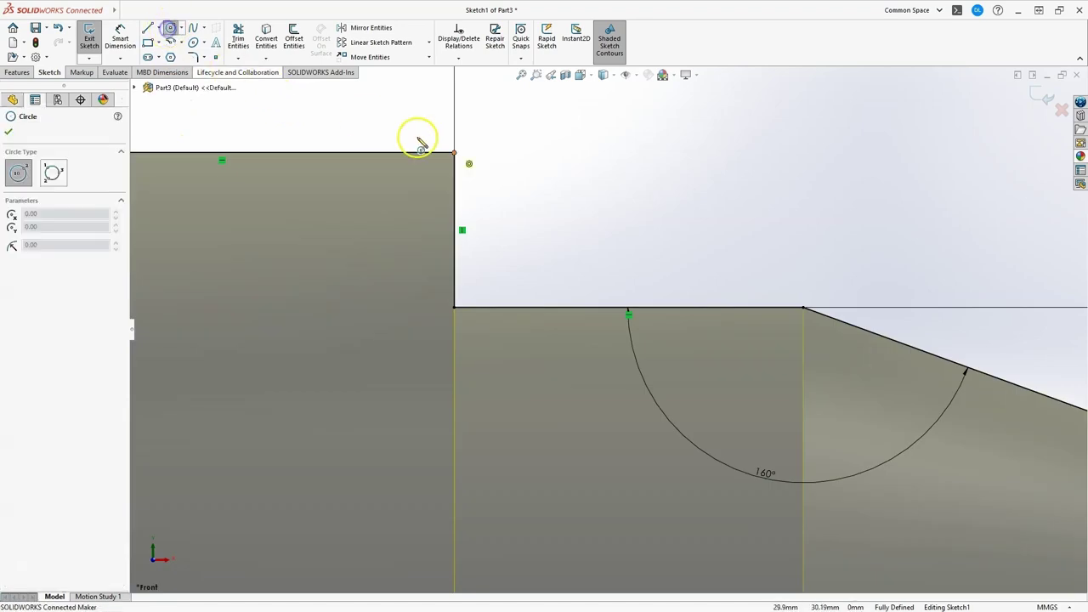
pyautogui.click(628, 308)
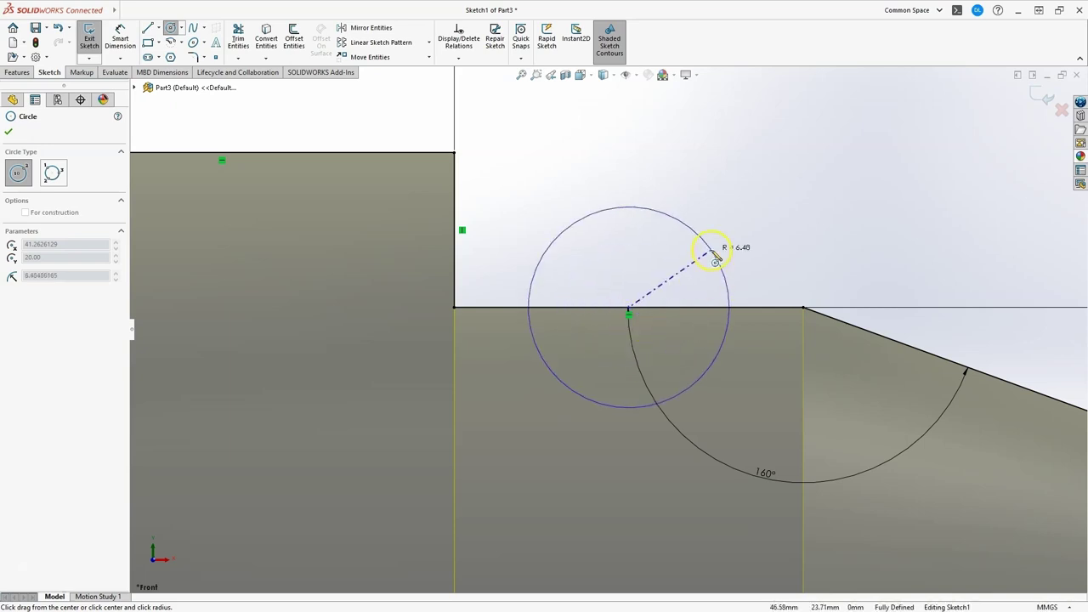
pyautogui.click(714, 260)
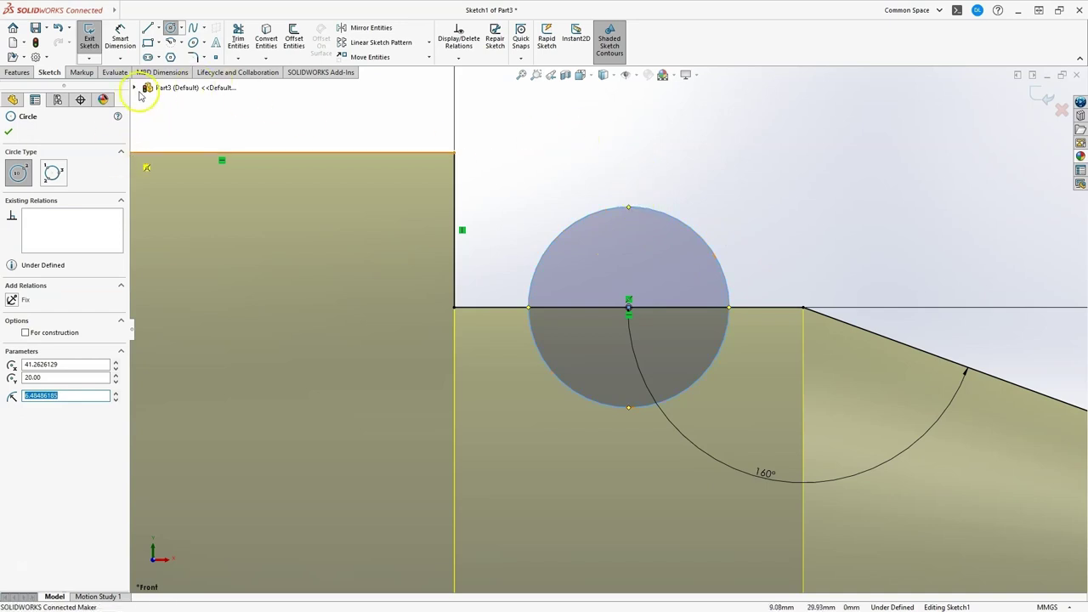
# Dimension the circle to a 10 mm diameter and fit the sketch in view
pyautogui.click(120, 38)
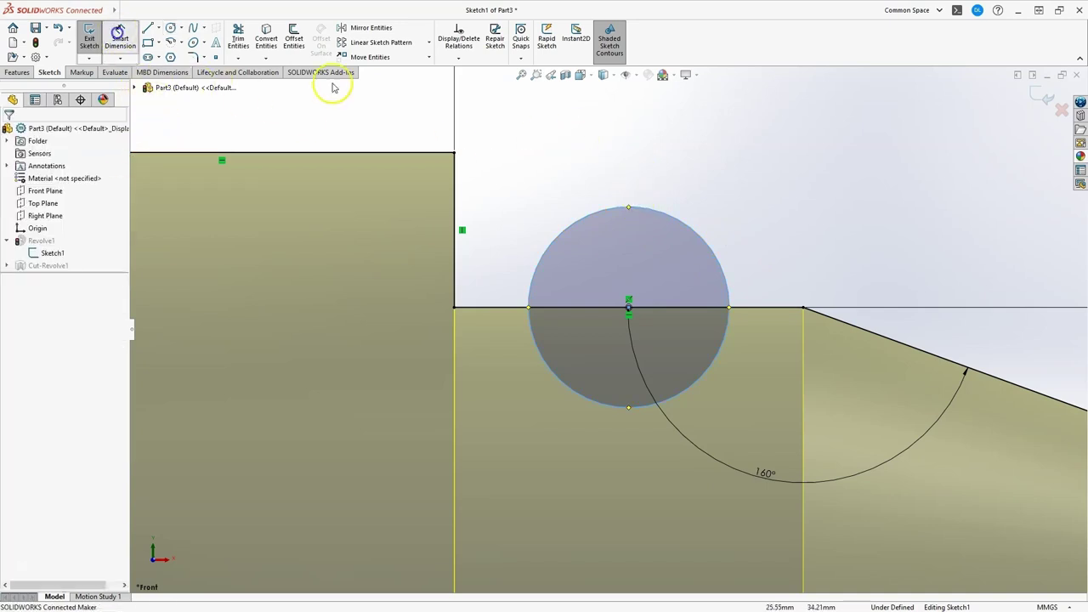
pyautogui.click(673, 219)
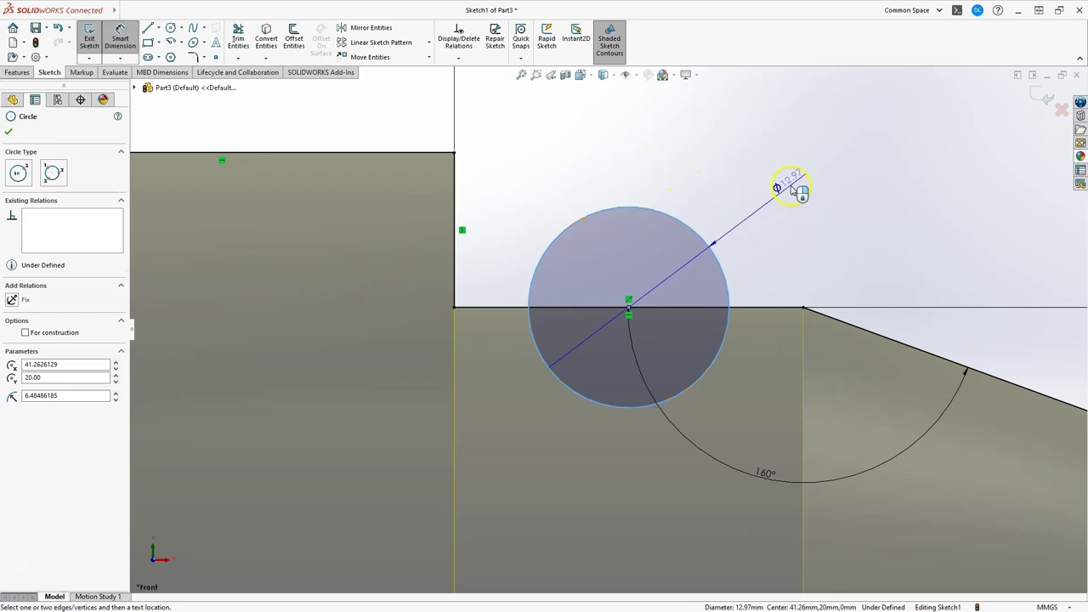
pyautogui.click(791, 187)
pyautogui.write('1')
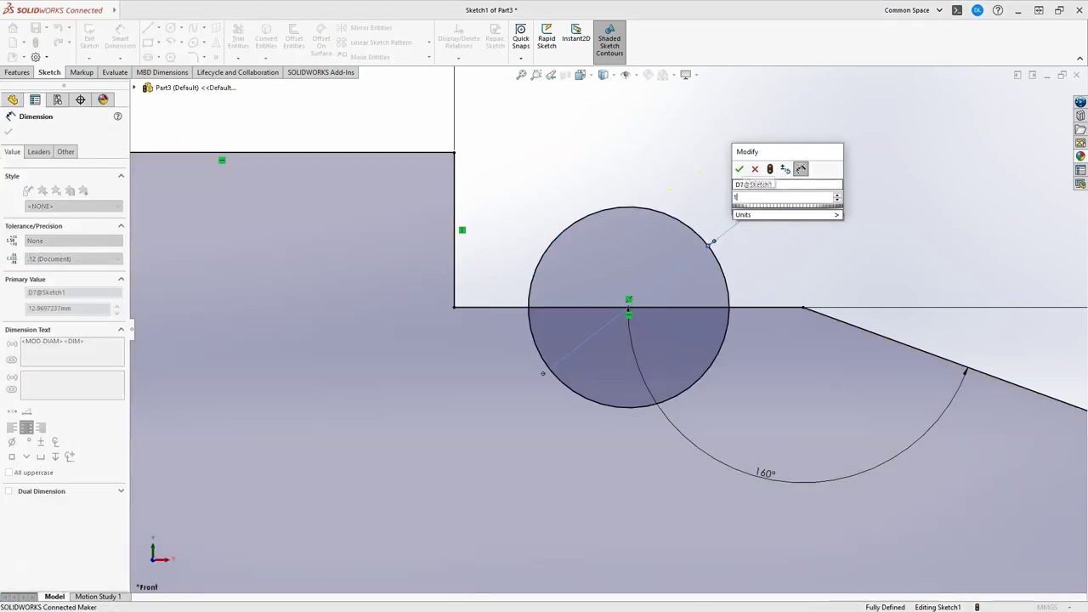
pyautogui.write('0')
pyautogui.press('Return')
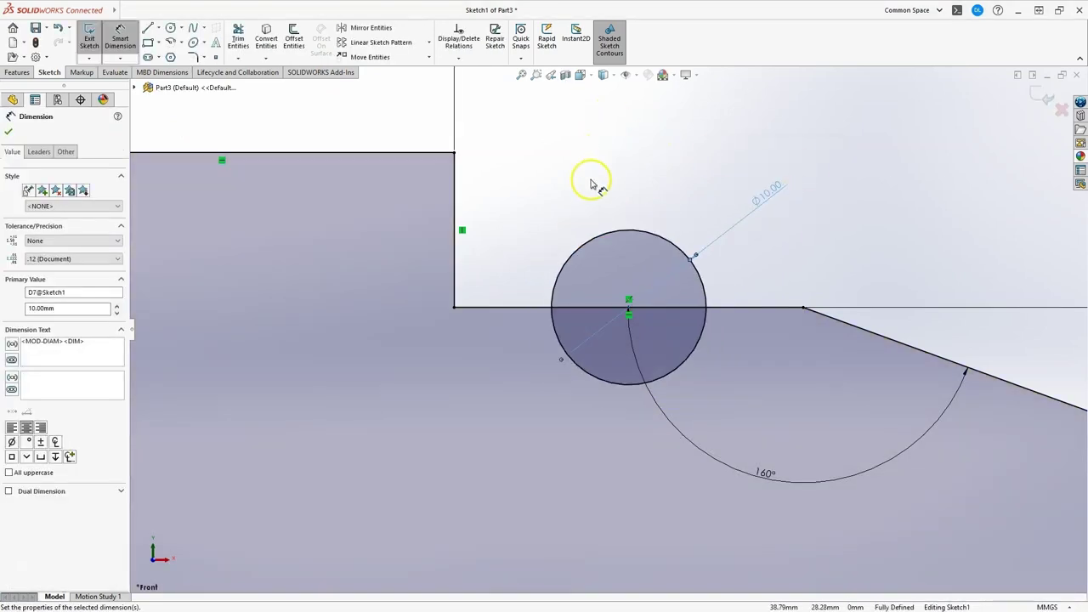
pyautogui.press('f')
pyautogui.click(697, 352)
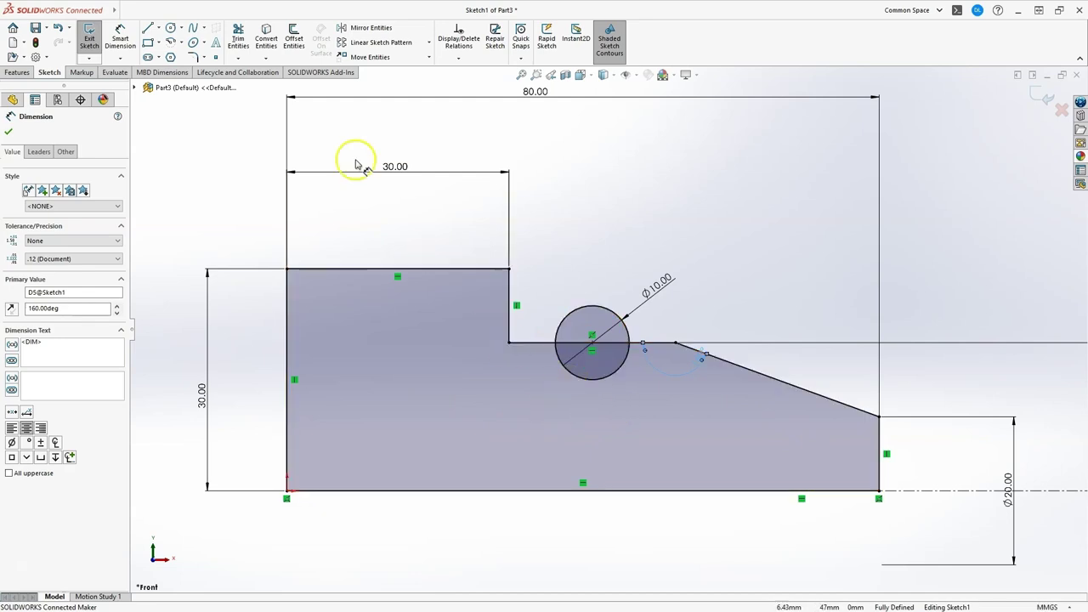
# Trim away the circle's upper half and the step-edge segment between the arc ends
pyautogui.click(239, 41)
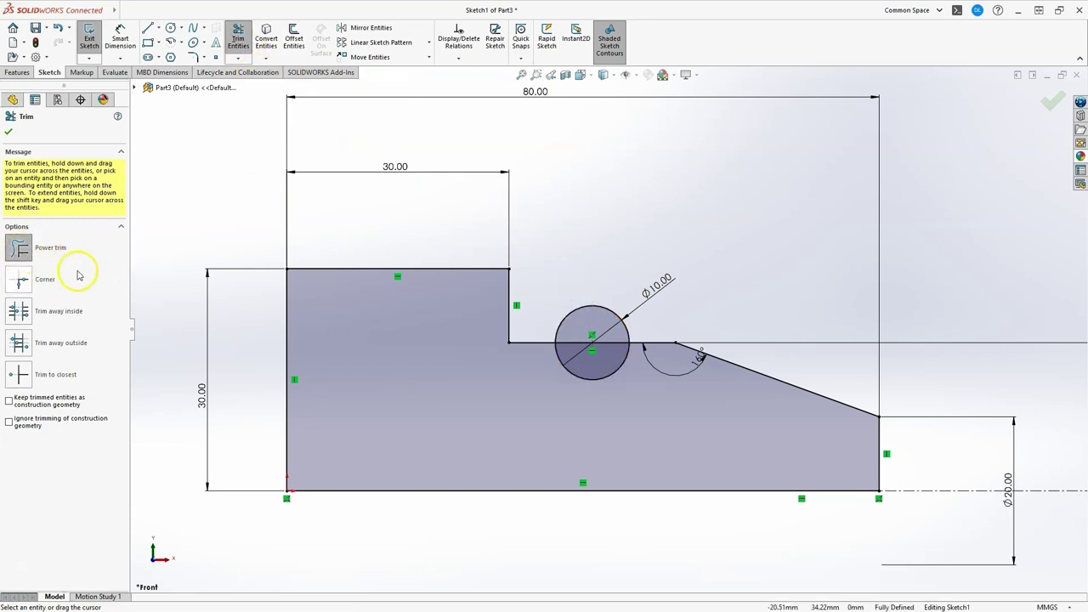
pyautogui.moveTo(555, 304); pyautogui.dragTo(583, 318)
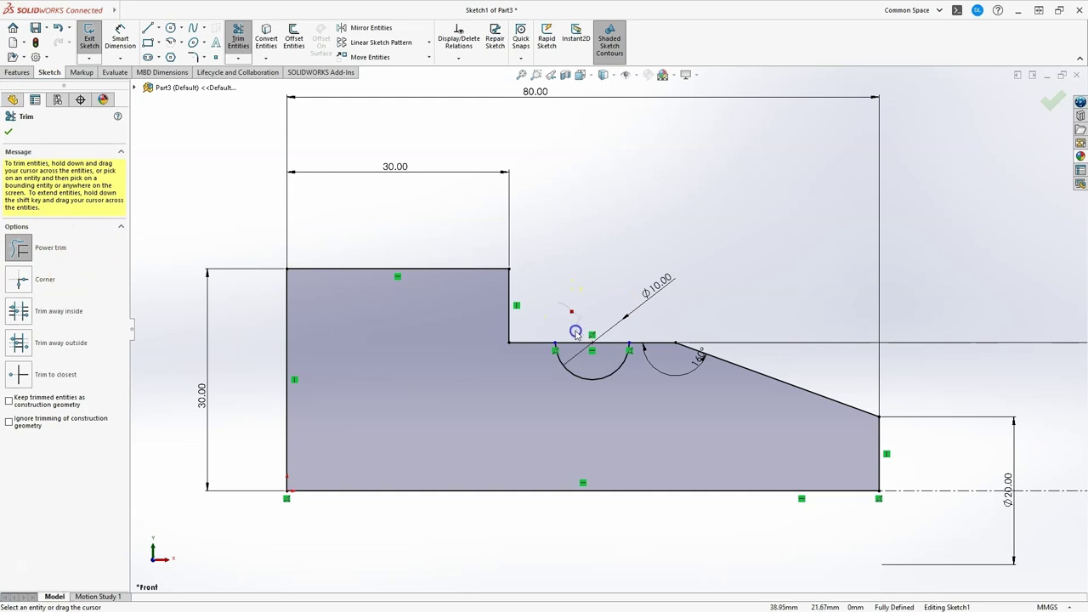
pyautogui.moveTo(574, 341); pyautogui.dragTo(573, 346)
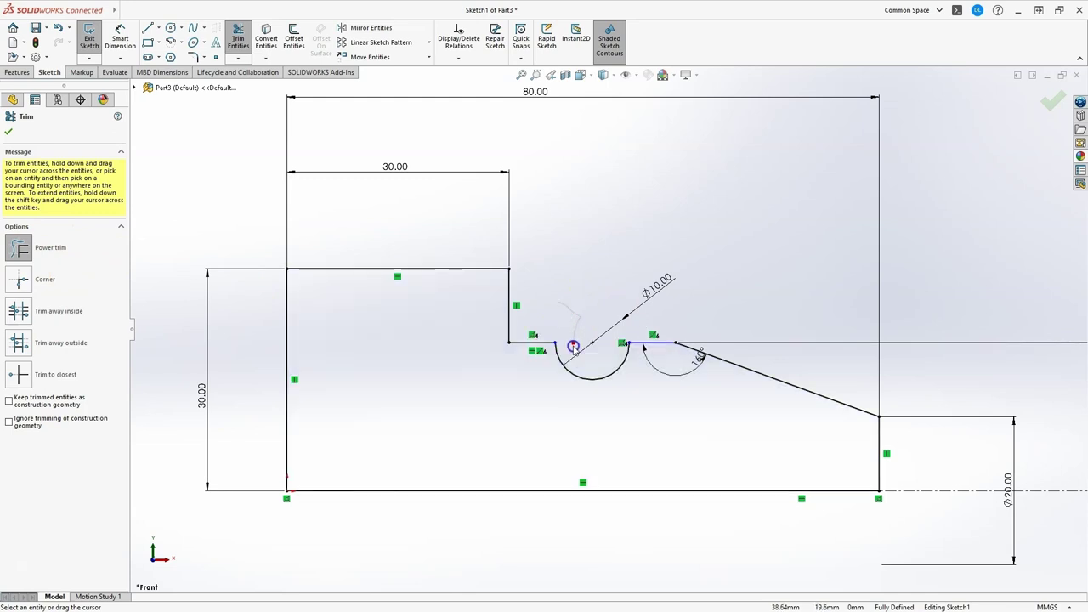
pyautogui.click(590, 286)
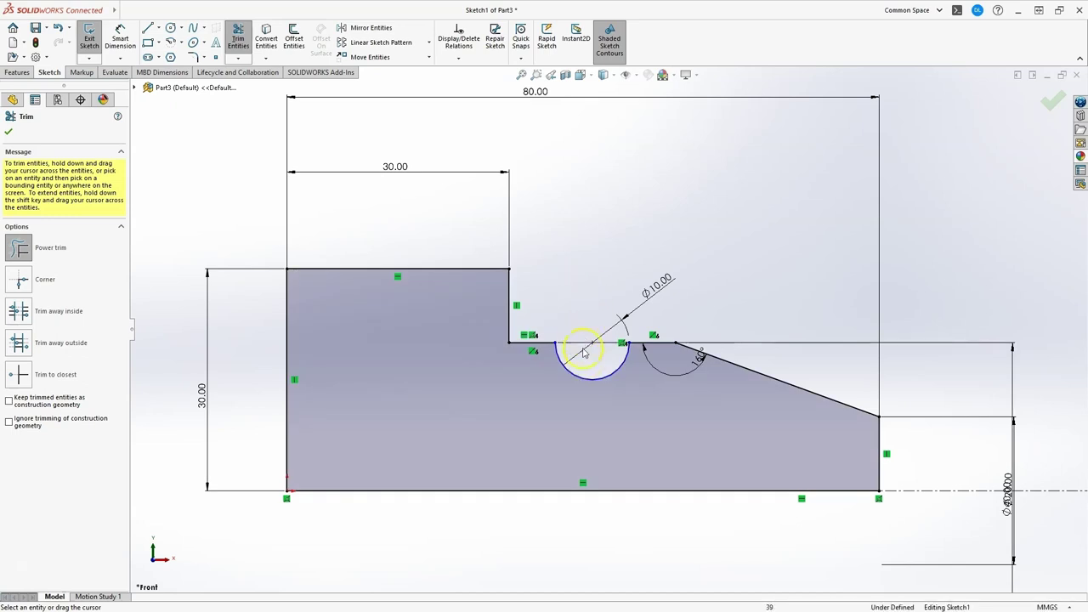
pyautogui.moveTo(589, 340); pyautogui.dragTo(596, 349)
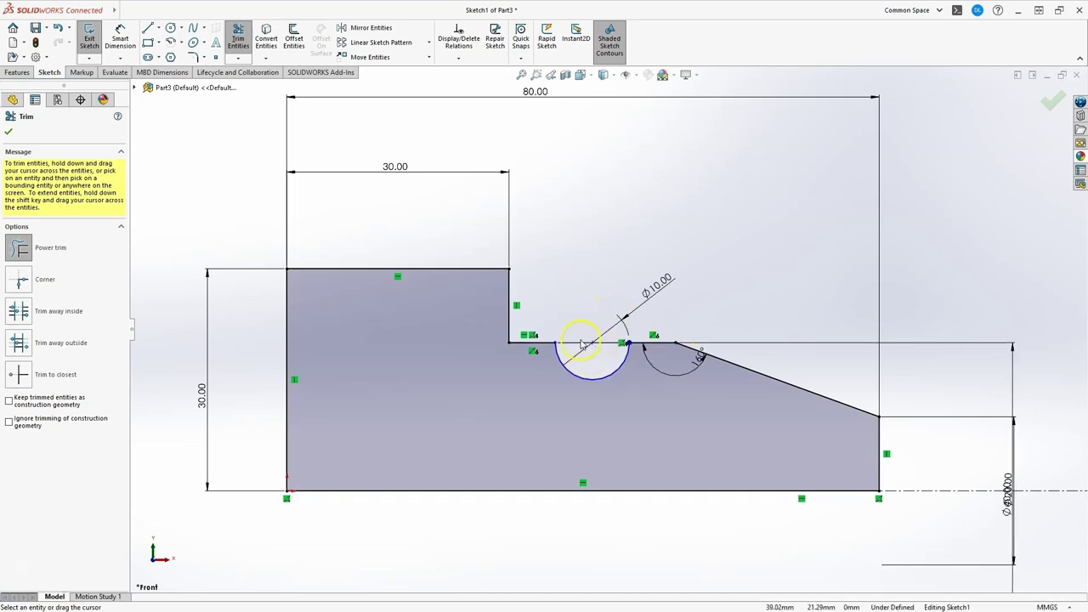
pyautogui.click(7, 133)
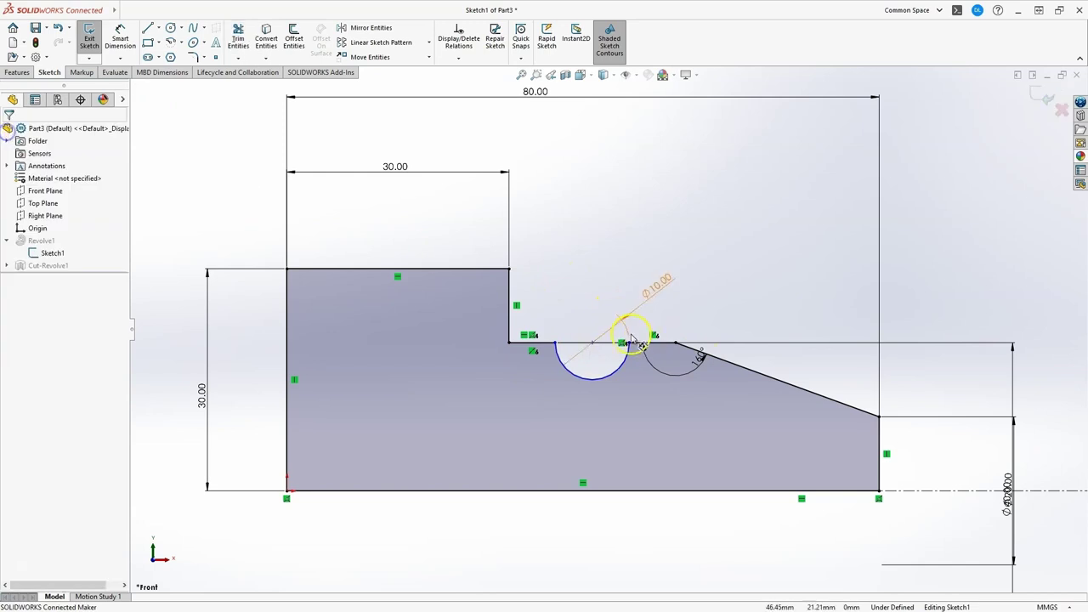
# Nudge the notch arc's centre point slightly to the left
pyautogui.scroll(1, 600, 355)
pyautogui.scroll(-5, 576, 318)
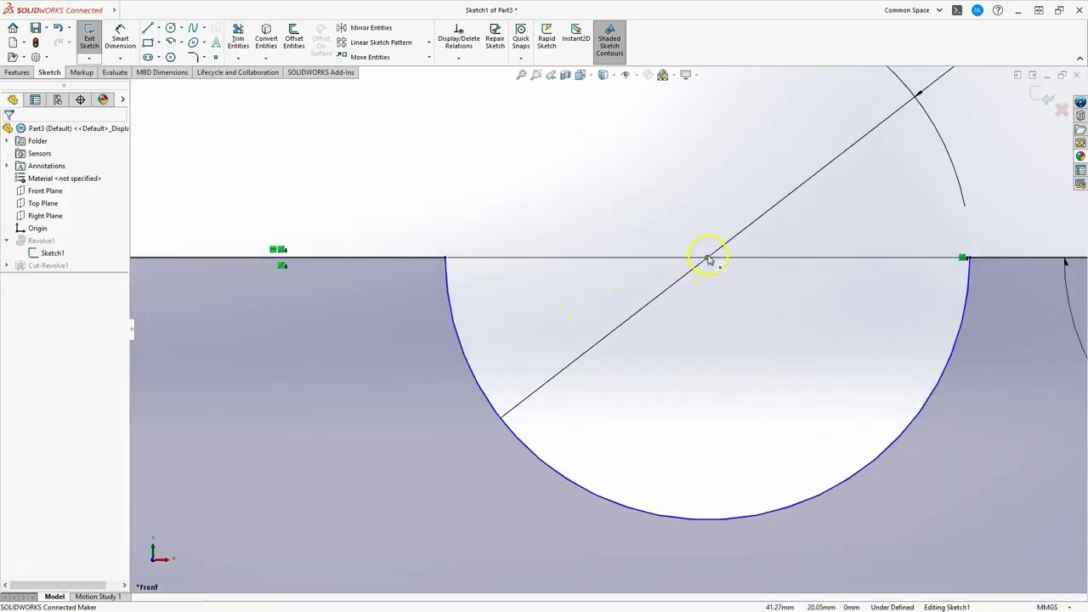
pyautogui.click(708, 259)
pyautogui.scroll(5, 706, 265)
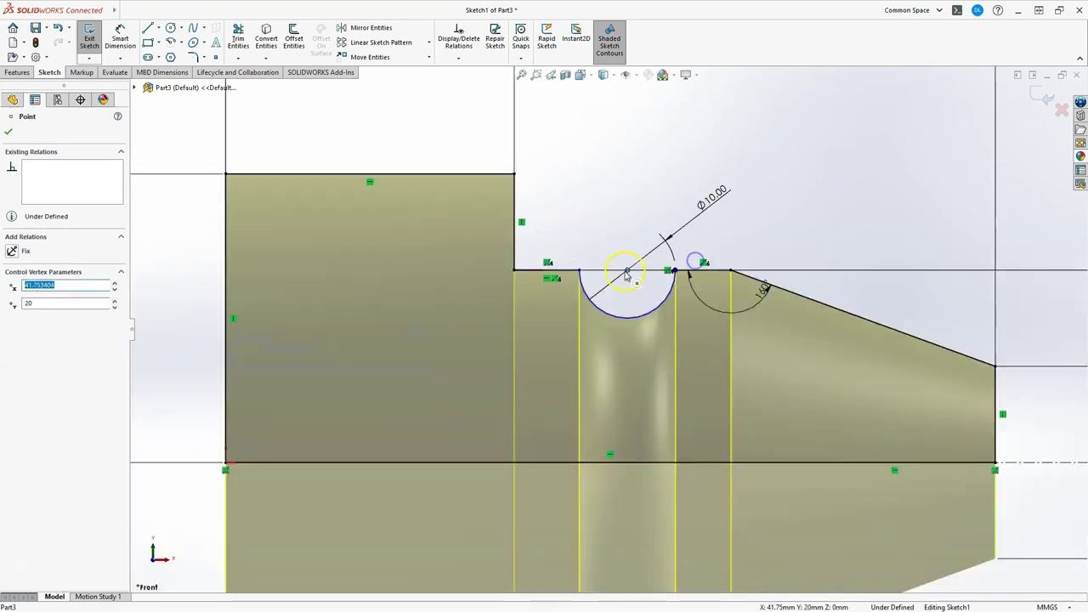
pyautogui.moveTo(630, 270); pyautogui.dragTo(625, 270)
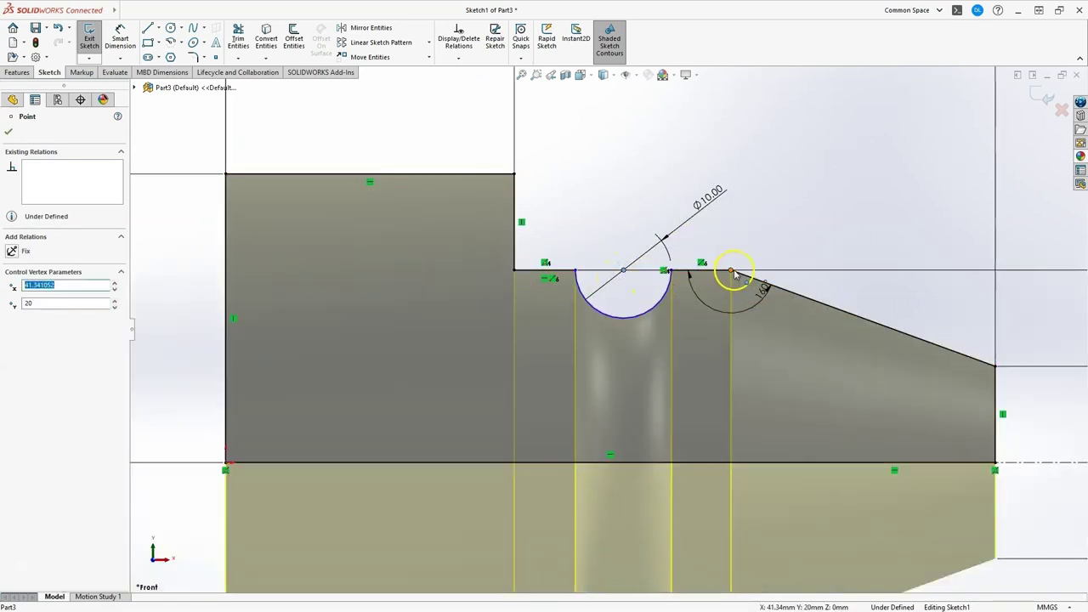
pyautogui.click(598, 181)
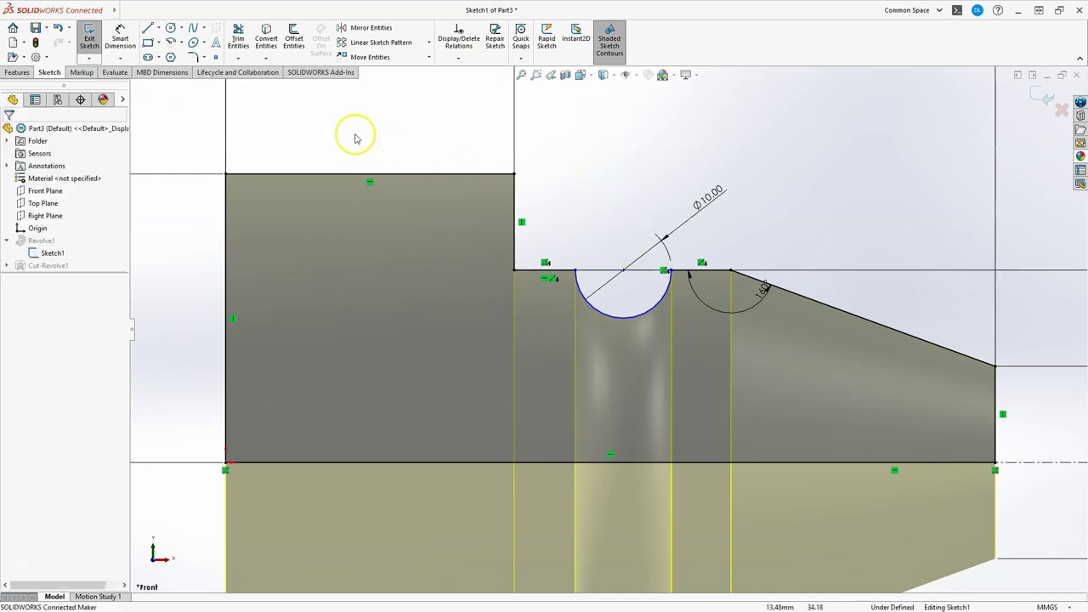
# Draw a vertical construction centerline through the groove circle's centre
pyautogui.click(158, 28)
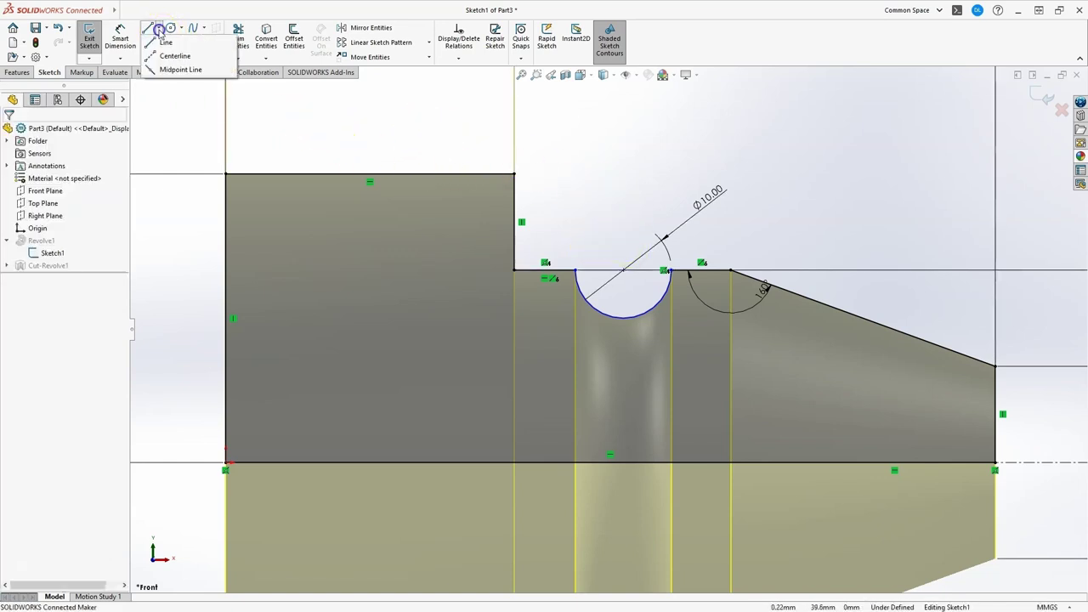
pyautogui.click(164, 56)
pyautogui.scroll(3, 608, 340)
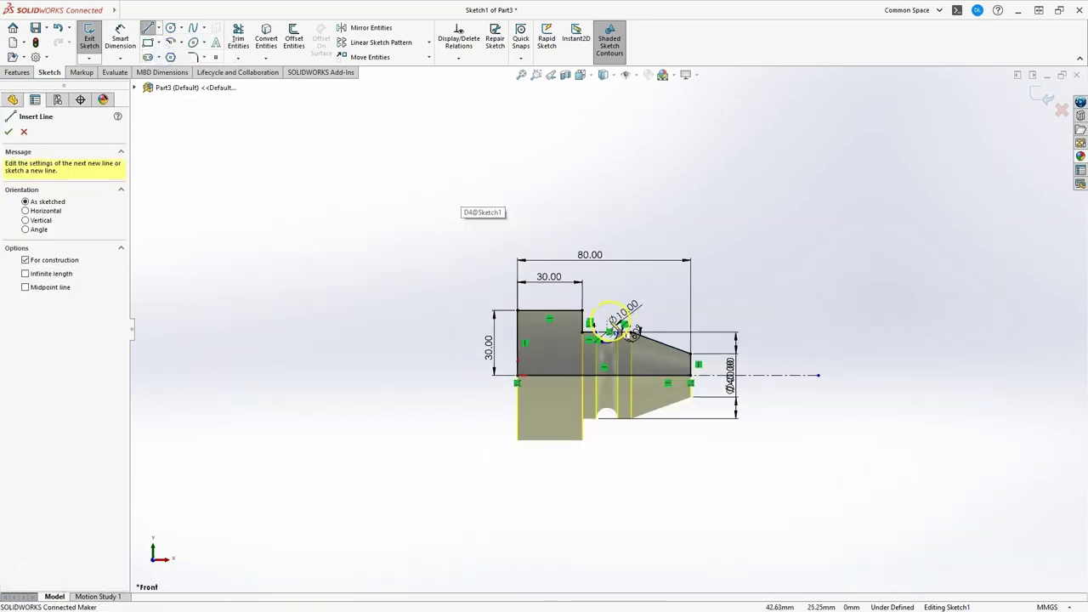
pyautogui.scroll(-4, 607, 315)
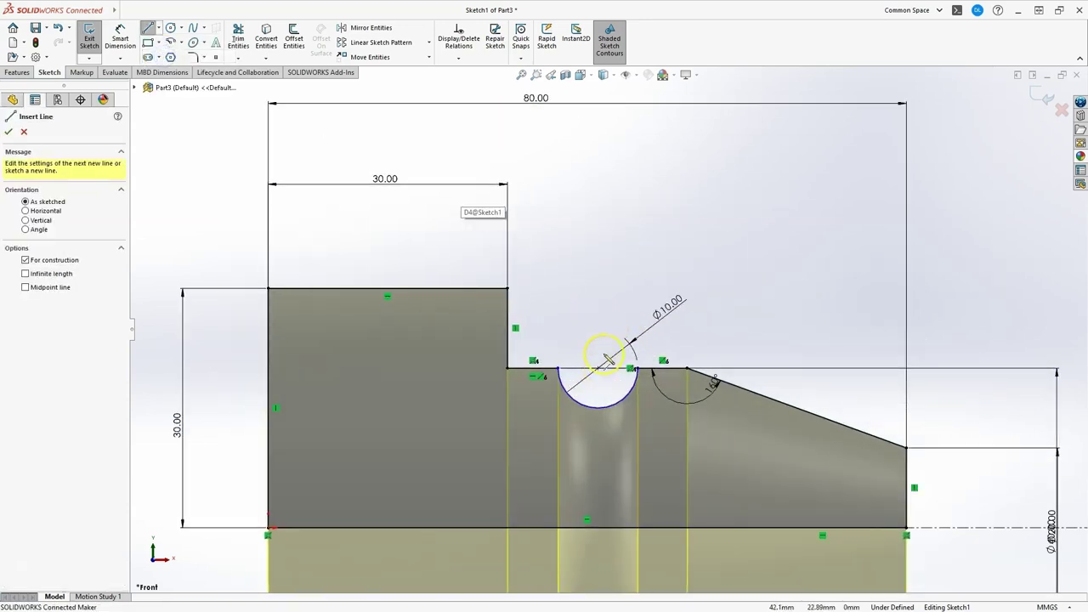
pyautogui.click(599, 321)
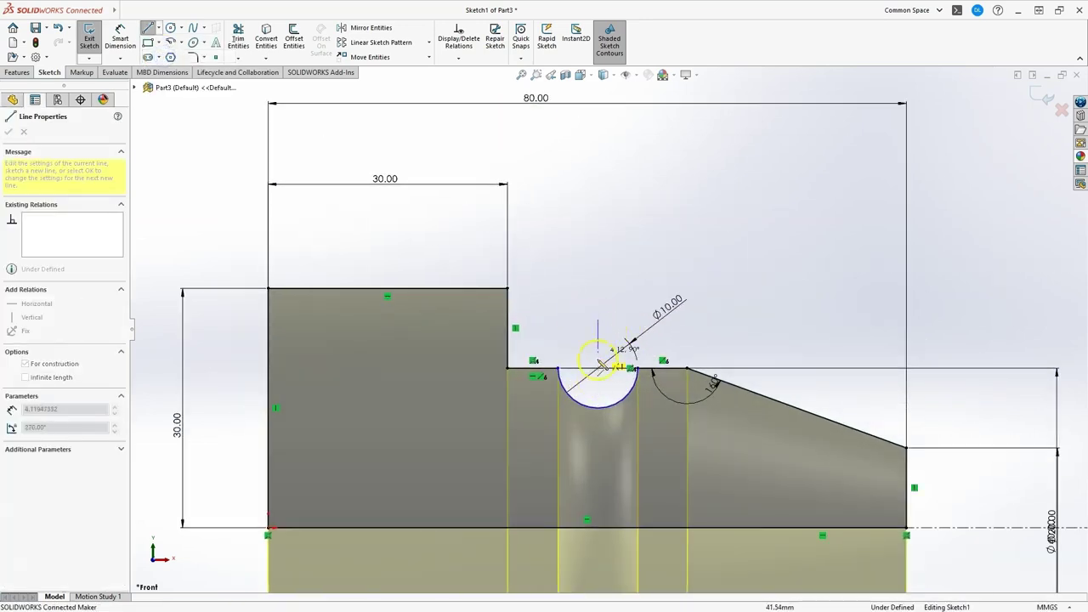
pyautogui.scroll(-4, 603, 351)
pyautogui.scroll(4, 605, 351)
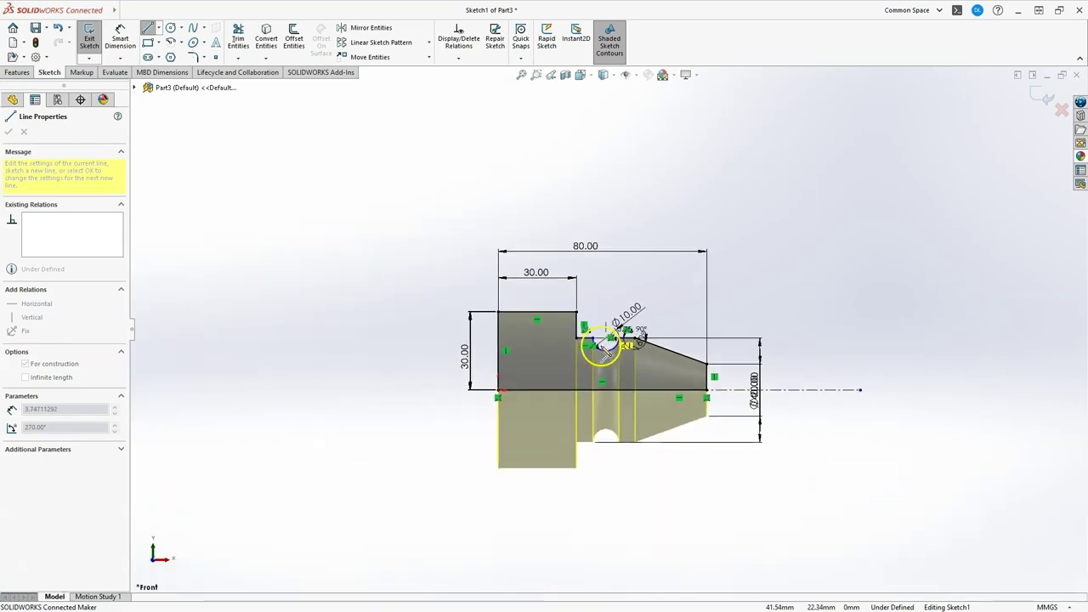
pyautogui.click(603, 437)
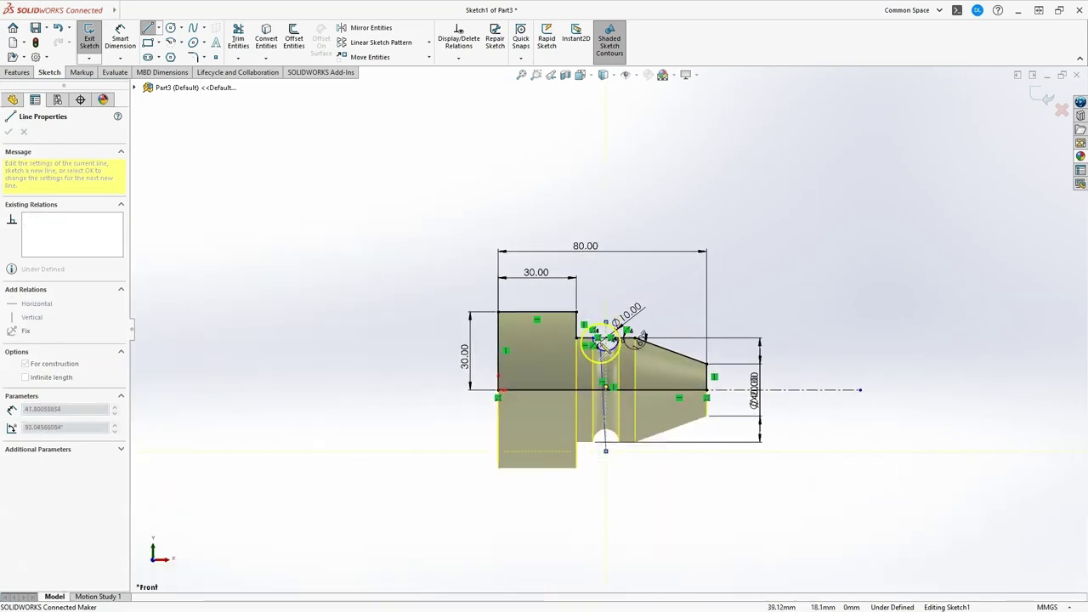
pyautogui.click(603, 344)
pyautogui.press('Escape')
# Make the groove's left and right edge points symmetric about the vertical centerline
pyautogui.scroll(3, 602, 340)
pyautogui.scroll(-10, 599, 336)
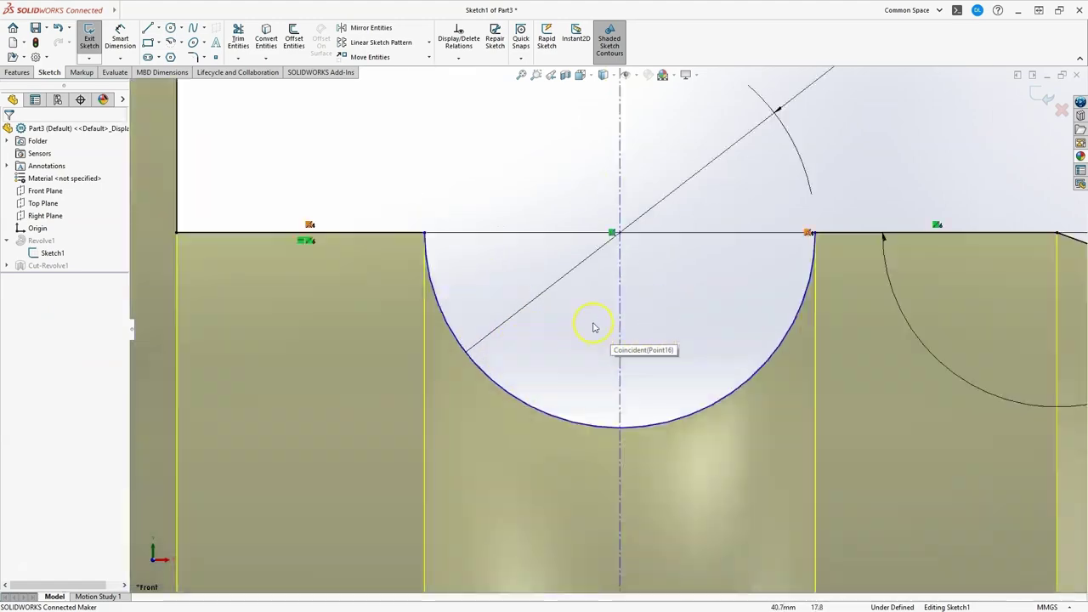
pyautogui.moveTo(612, 232); pyautogui.dragTo(621, 257)
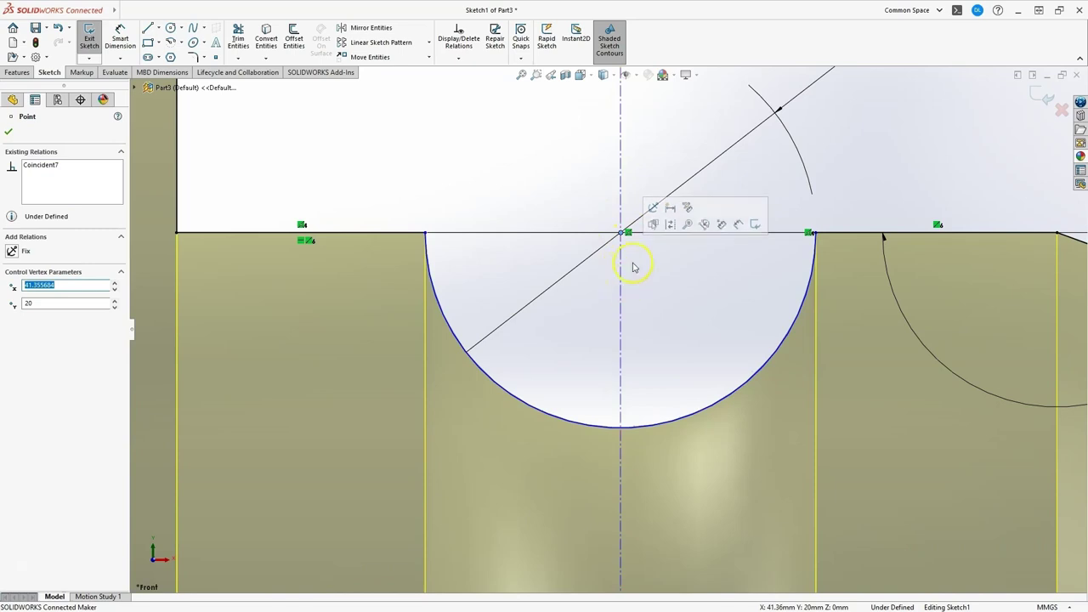
pyautogui.scroll(5, 632, 267)
pyautogui.click(543, 243)
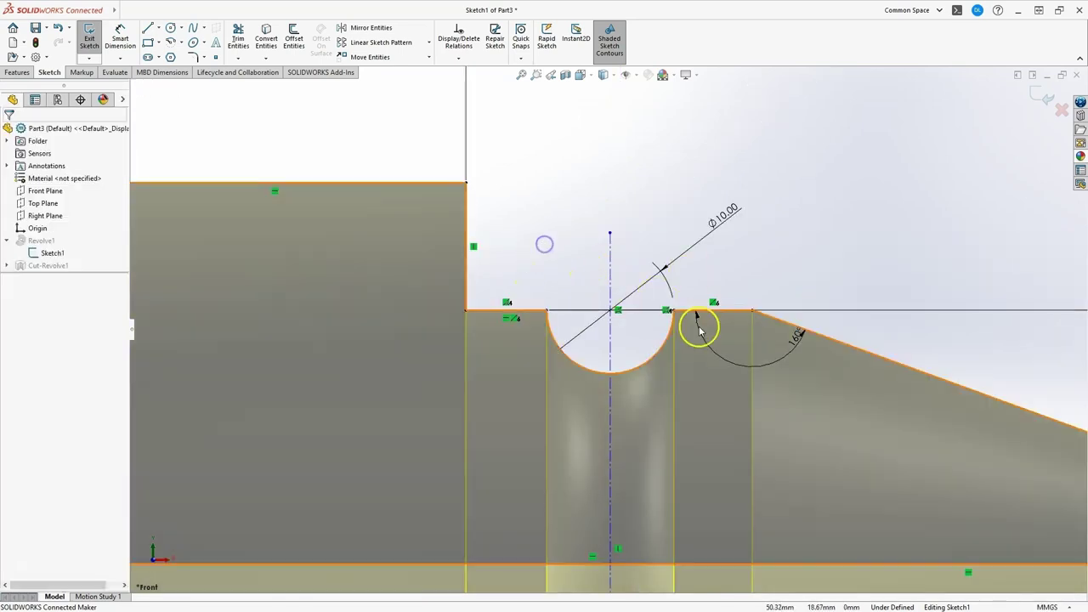
pyautogui.click(467, 312)
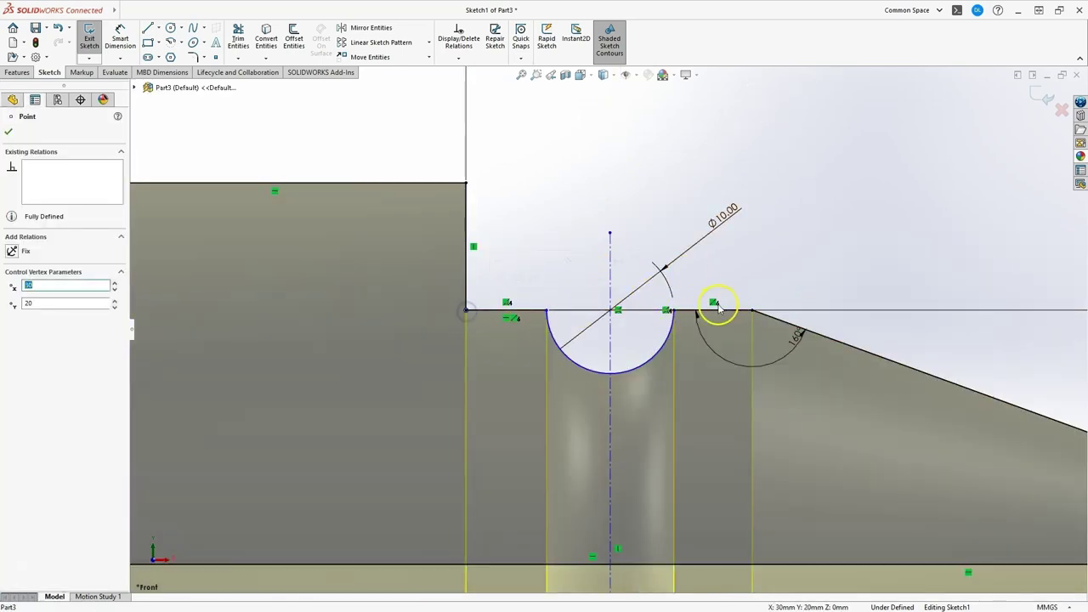
pyautogui.keyDown('ctrl'); pyautogui.click(752, 312); pyautogui.keyUp('ctrl')
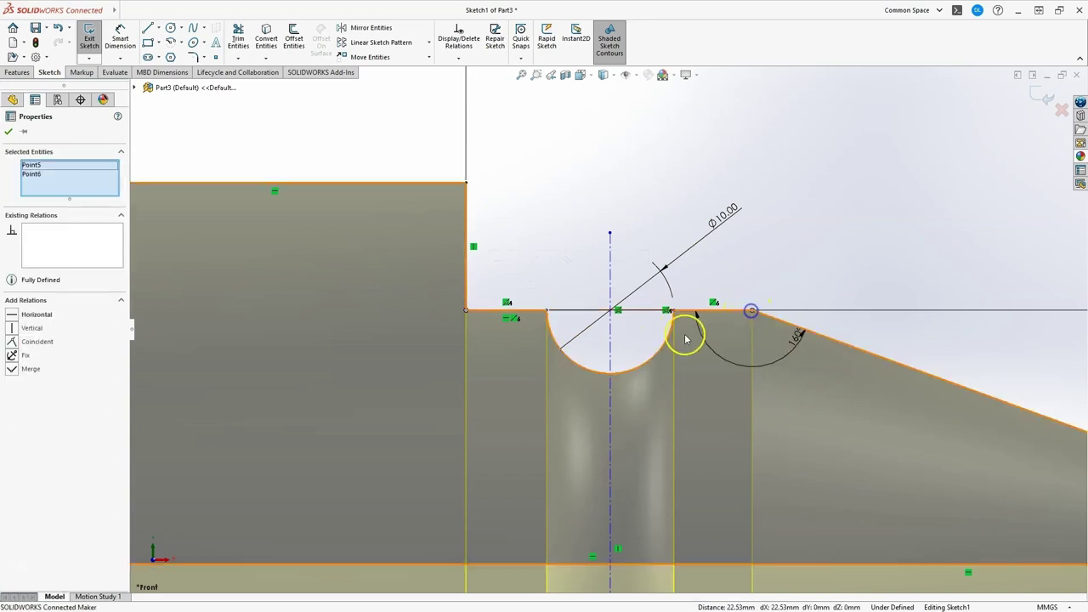
pyautogui.keyDown('ctrl'); pyautogui.click(612, 340); pyautogui.keyUp('ctrl')
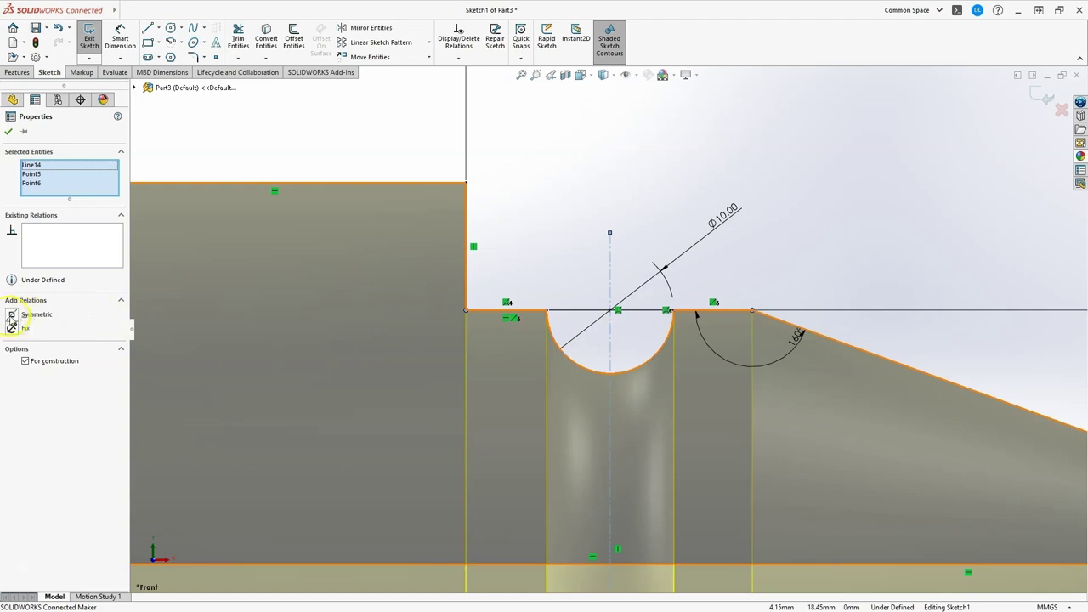
pyautogui.click(12, 316)
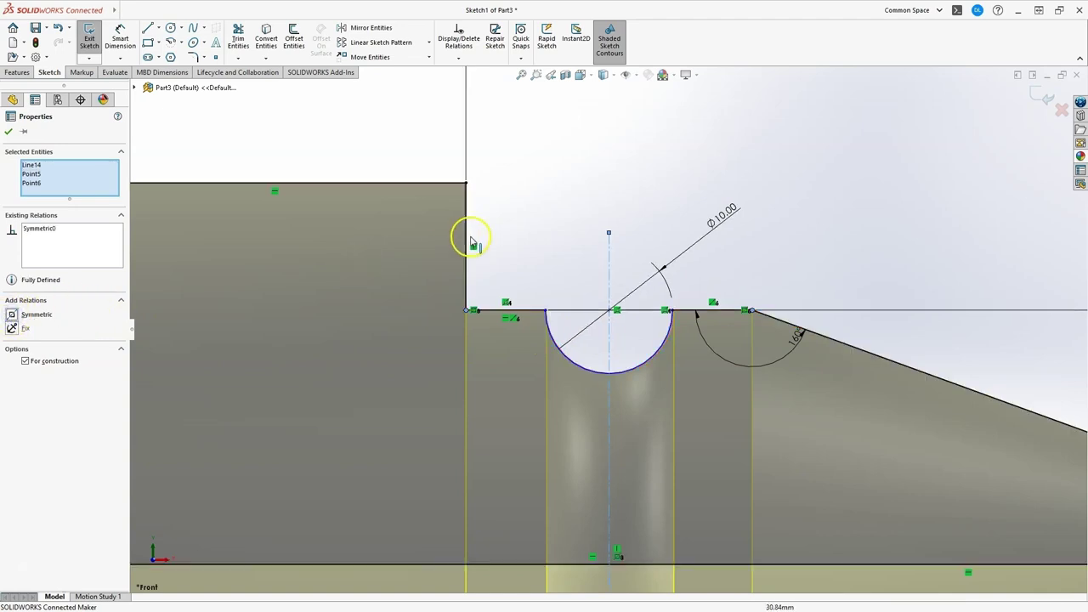
pyautogui.click(527, 204)
# Move the arc centre back up to the top edge and select it with the arc's right endpoint
pyautogui.click(671, 311)
pyautogui.scroll(-5, 670, 322)
pyautogui.scroll(4, 575, 323)
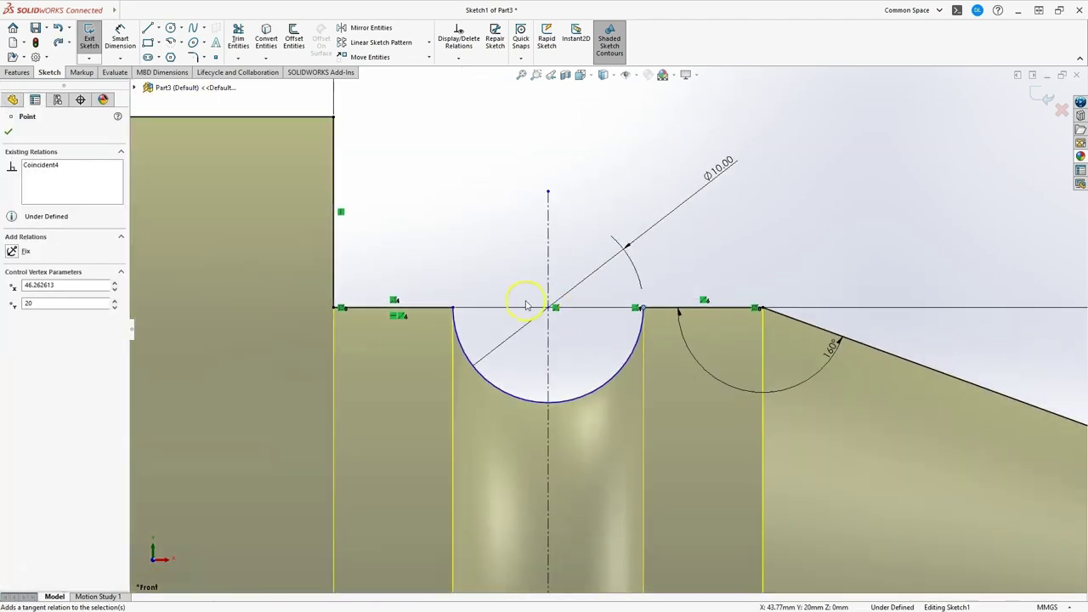
pyautogui.moveTo(551, 314)
pyautogui.mouseDown()
pyautogui.moveTo(563, 311)
pyautogui.moveTo(484, 314)
pyautogui.mouseUp()
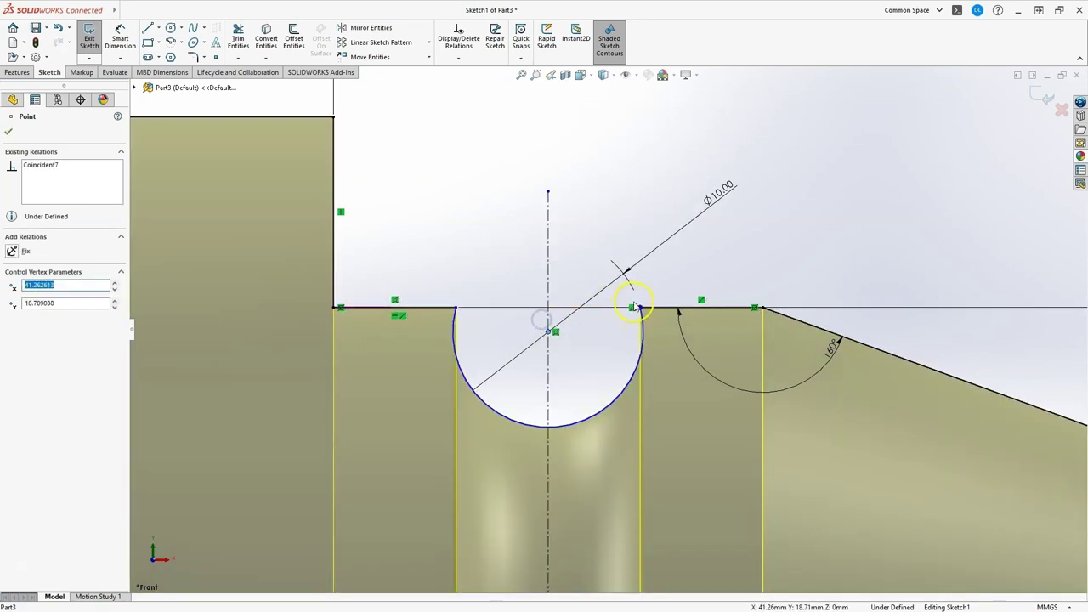
pyautogui.moveTo(551, 338)
pyautogui.mouseDown()
pyautogui.moveTo(553, 355)
pyautogui.moveTo(549, 281)
pyautogui.moveTo(550, 351)
pyautogui.mouseUp()
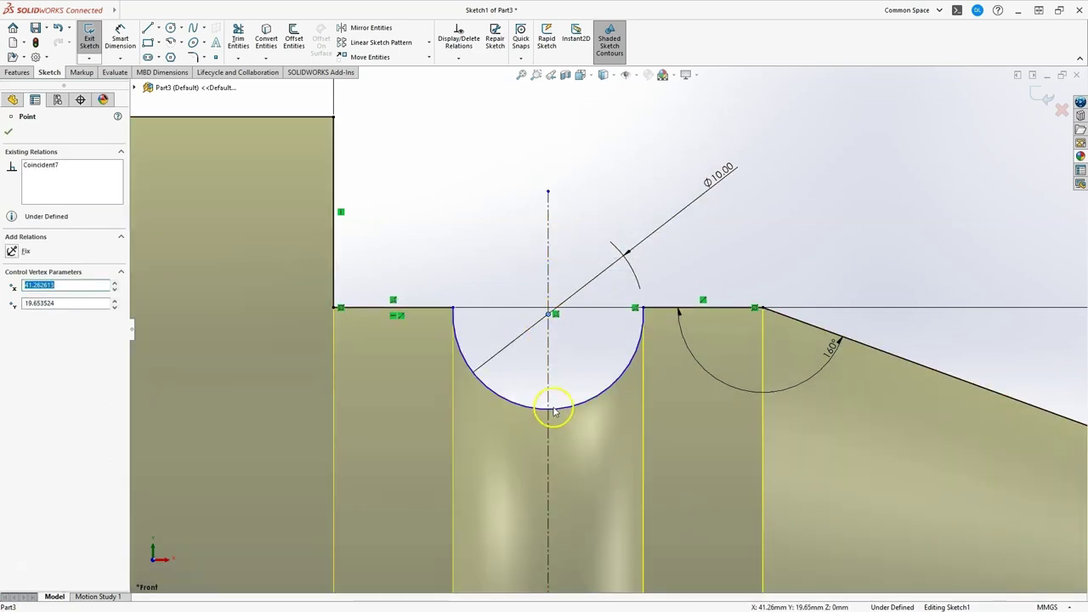
pyautogui.click(498, 277)
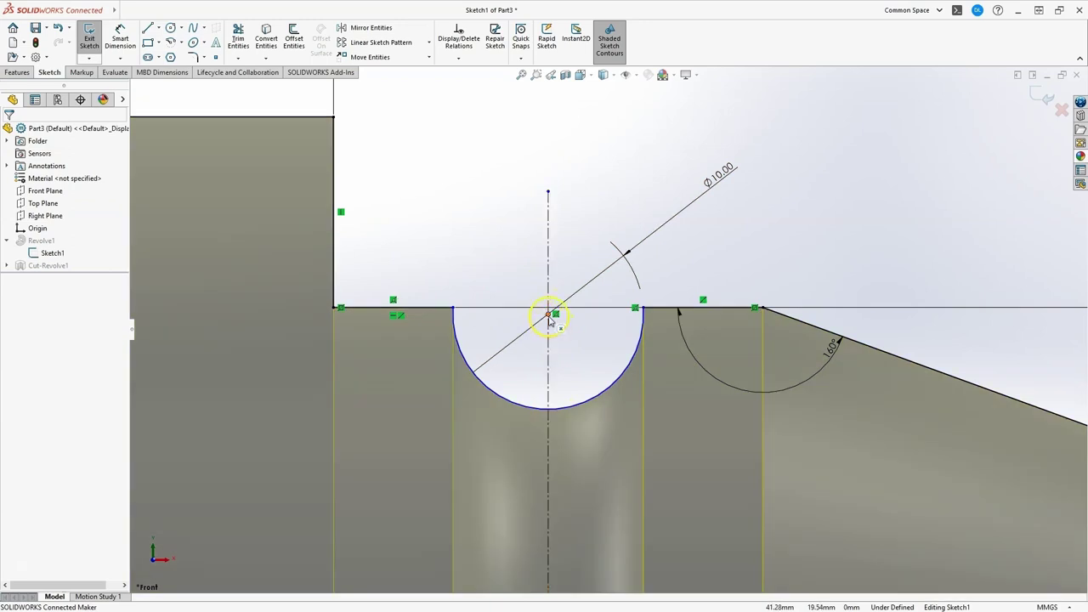
pyautogui.click(549, 315)
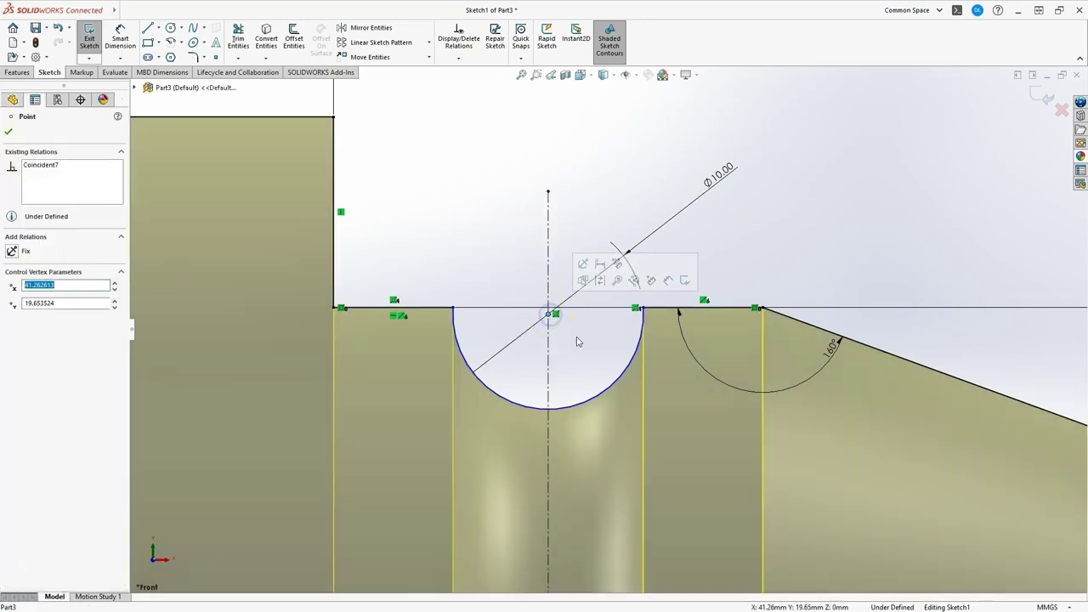
pyautogui.click(643, 309)
pyautogui.keyDown('ctrl'); pyautogui.click(644, 309); pyautogui.keyUp('ctrl')
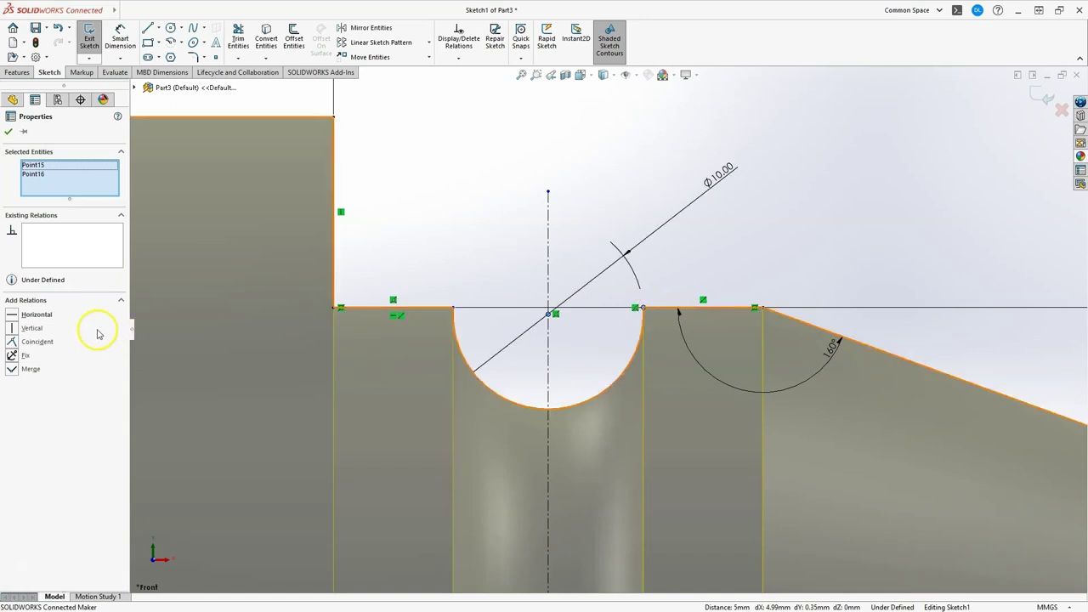
# Make the groove arc's centre horizontal with its endpoint to fully define Sketch1
pyautogui.click(17, 315)
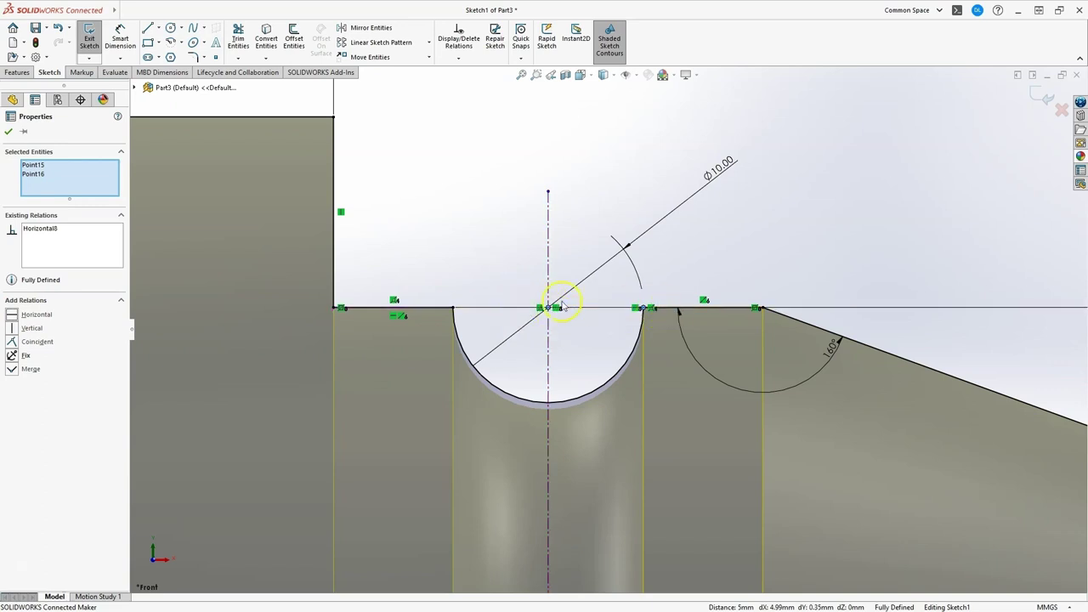
pyautogui.click(521, 274)
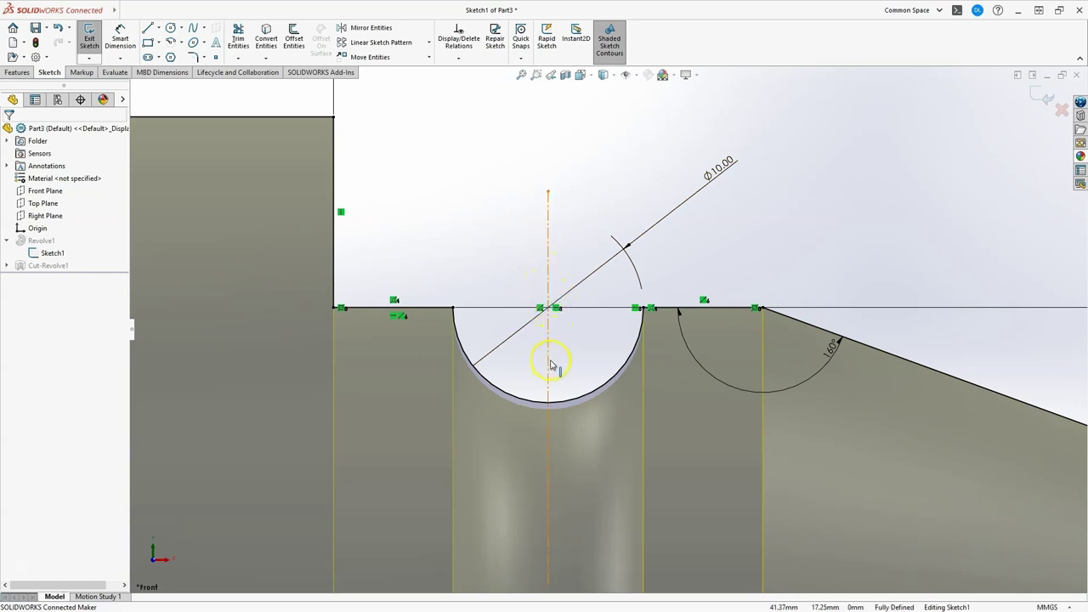
pyautogui.click(548, 305)
pyautogui.keyDown('ctrl'); pyautogui.click(335, 307); pyautogui.keyUp('ctrl')
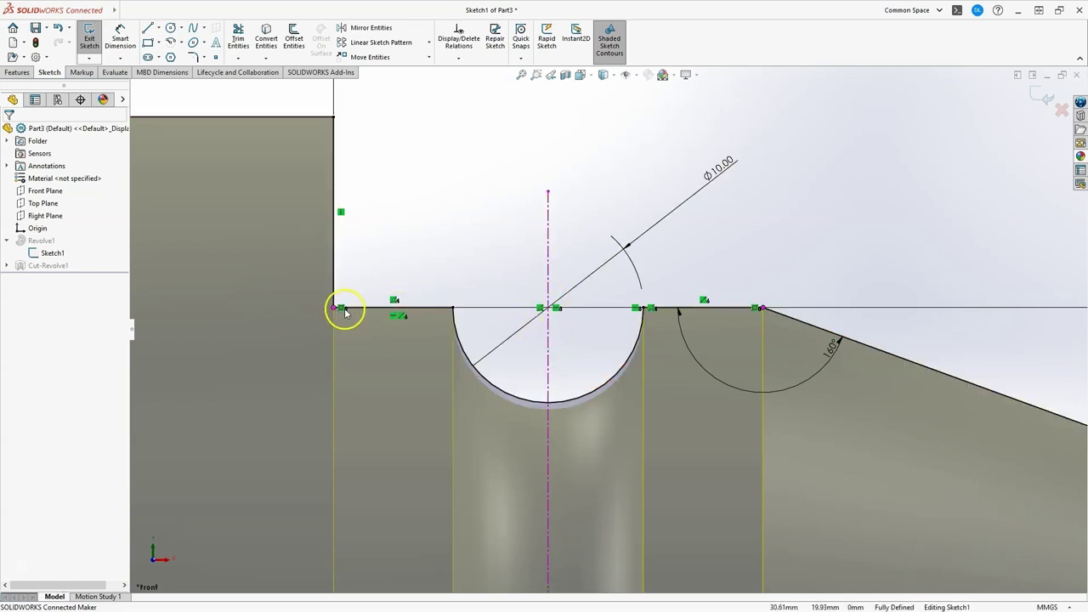
pyautogui.press('Escape')
# Exit the sketch to rebuild the grooved shaft, view it in 3-D, and save it as P2.SLDPRT
pyautogui.click(1045, 98)
pyautogui.scroll(-3, 833, 177)
pyautogui.scroll(5, 777, 238)
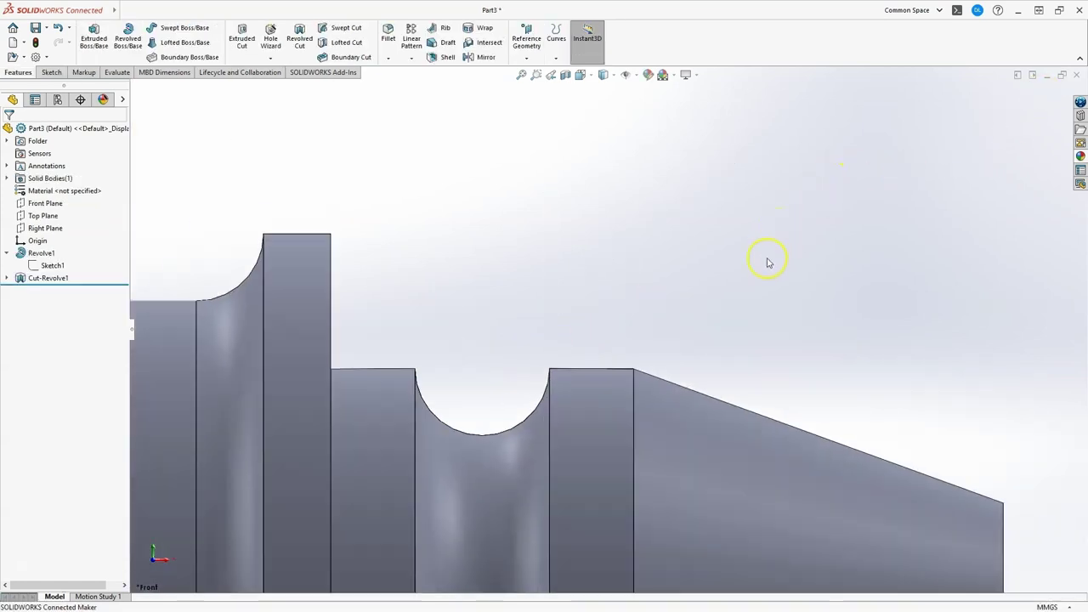
pyautogui.scroll(4, 545, 374)
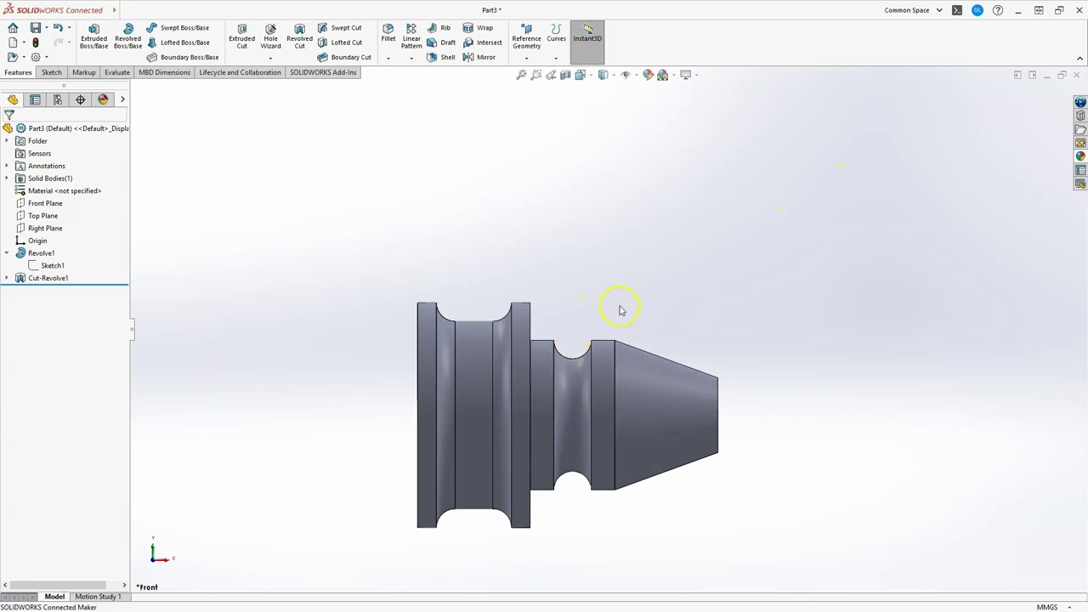
pyautogui.moveTo(621, 309); pyautogui.dragTo(607, 266, button='middle')
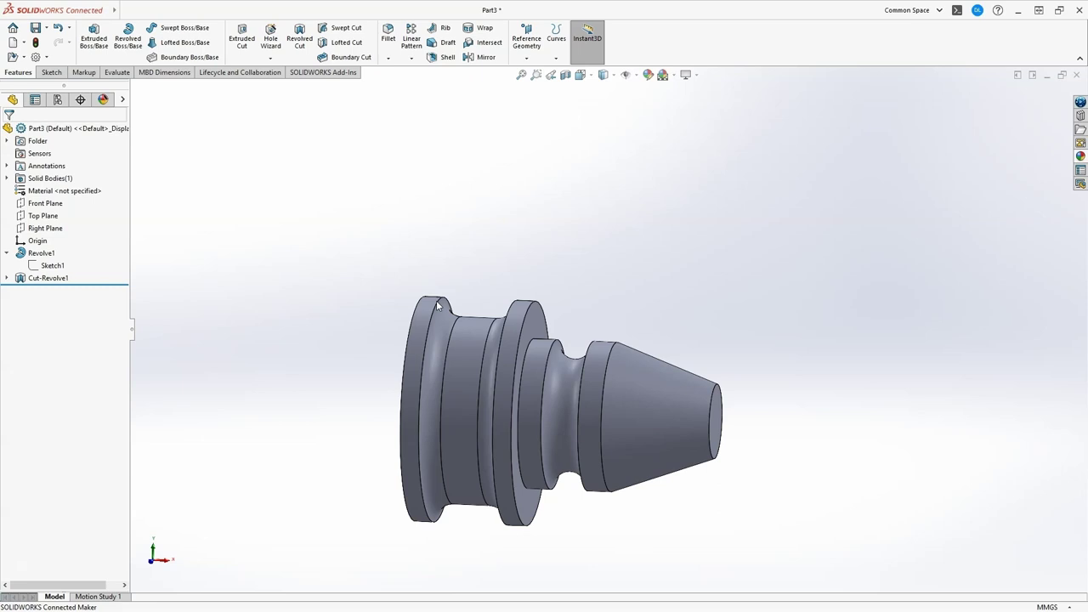
pyautogui.click(365, 311)
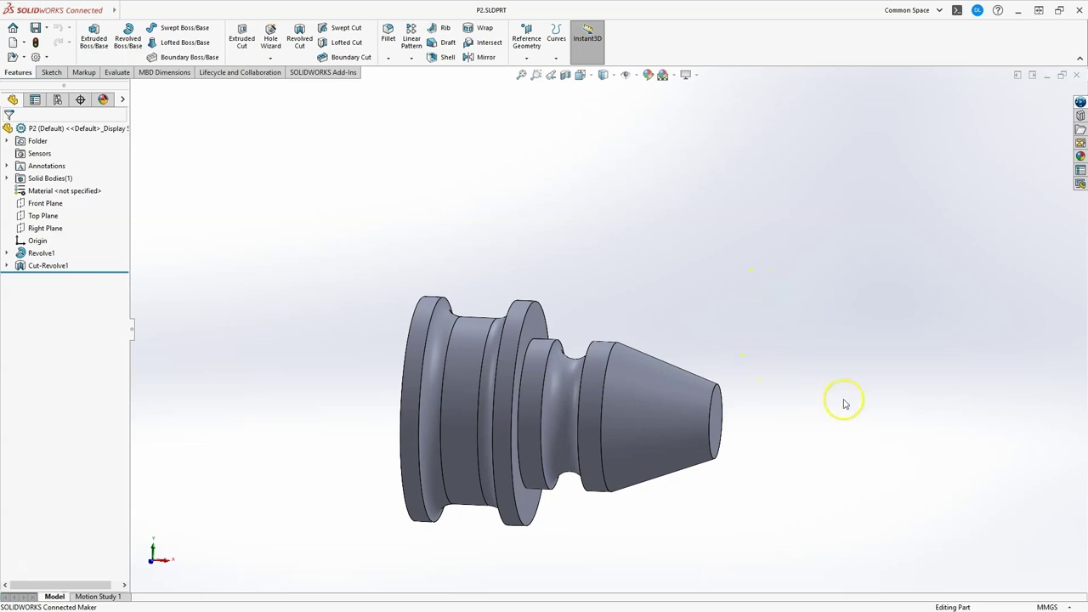
# Sketch a centre rectangle at the origin on the taper's narrow end face
pyautogui.click(727, 424)
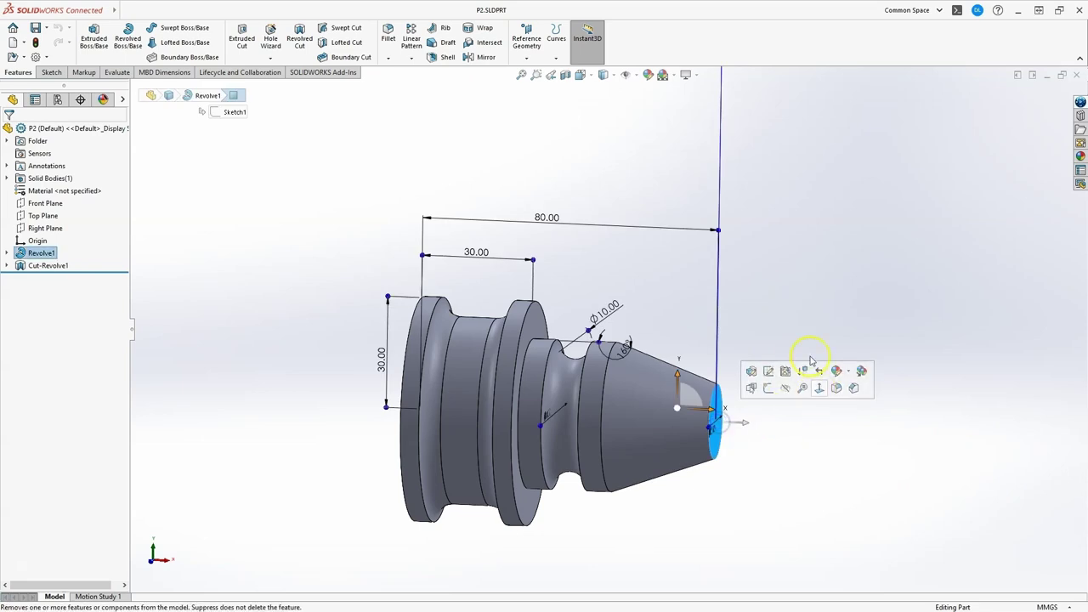
pyautogui.click(52, 74)
pyautogui.click(89, 38)
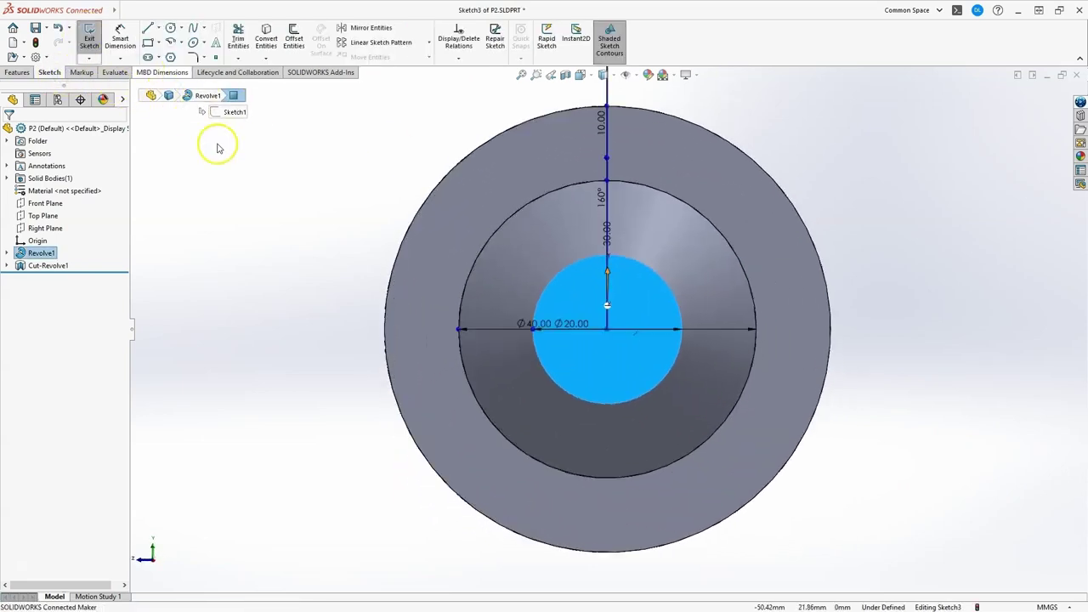
pyautogui.click(158, 43)
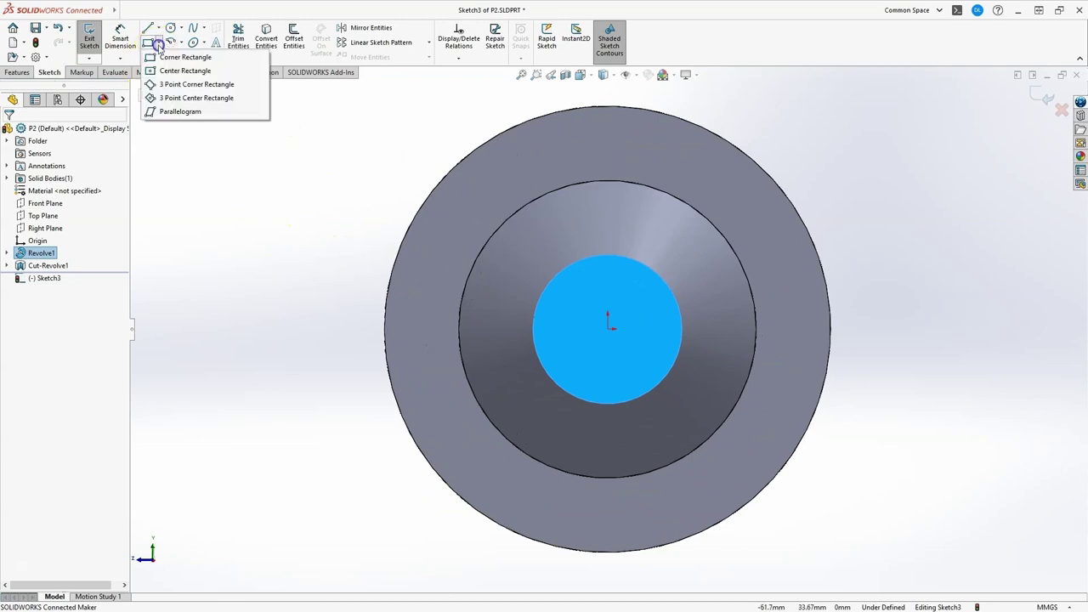
pyautogui.click(166, 73)
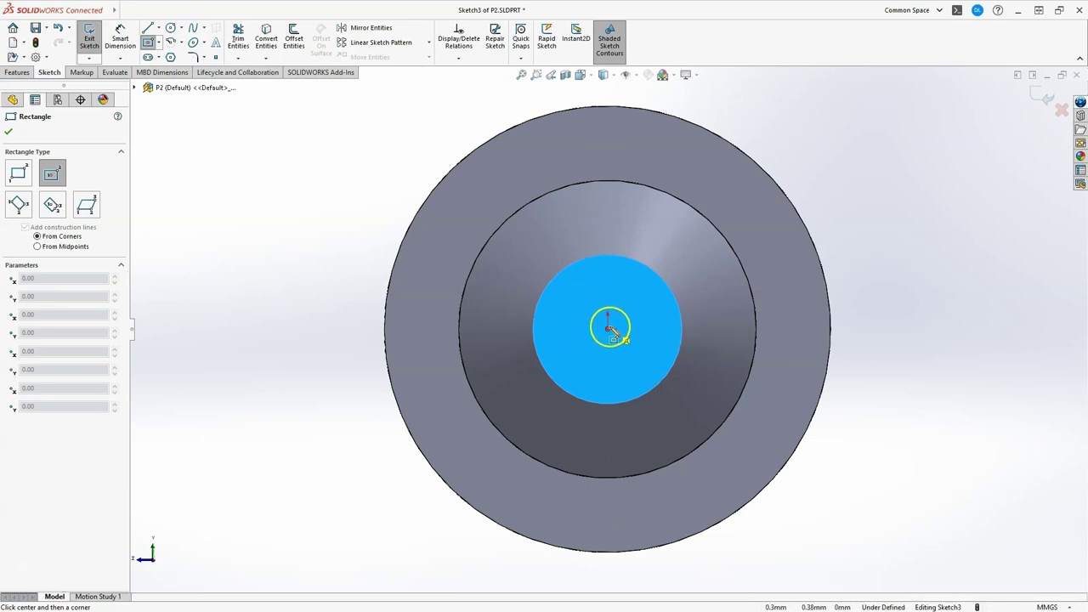
pyautogui.click(608, 329)
pyautogui.click(648, 291)
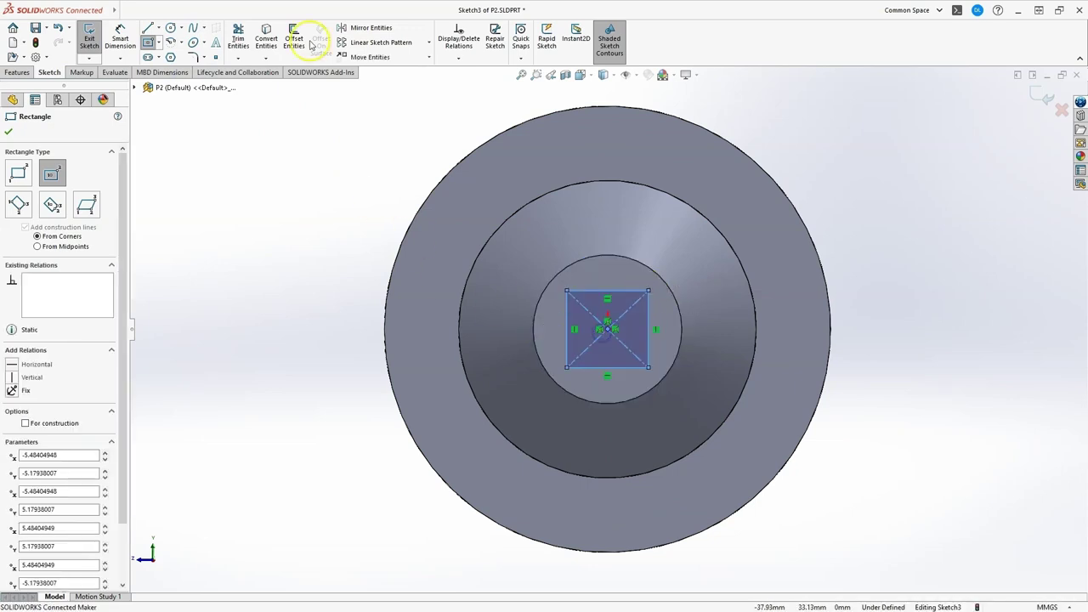
# Dimension the rectangle to 10 mm wide and 10 mm high, then exit the sketch
pyautogui.click(120, 38)
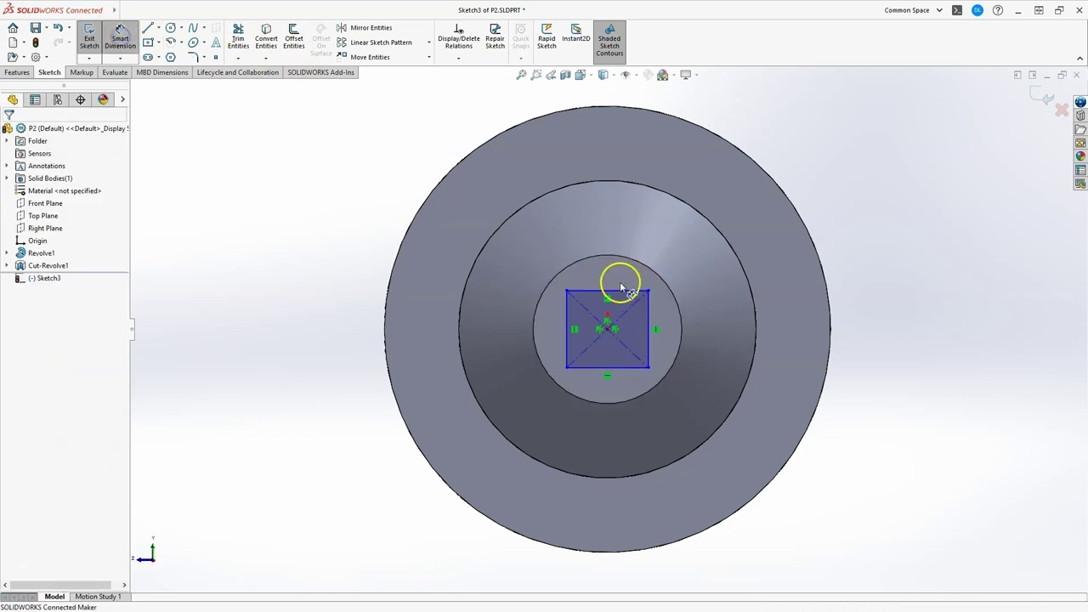
pyautogui.click(618, 291)
pyautogui.click(608, 238)
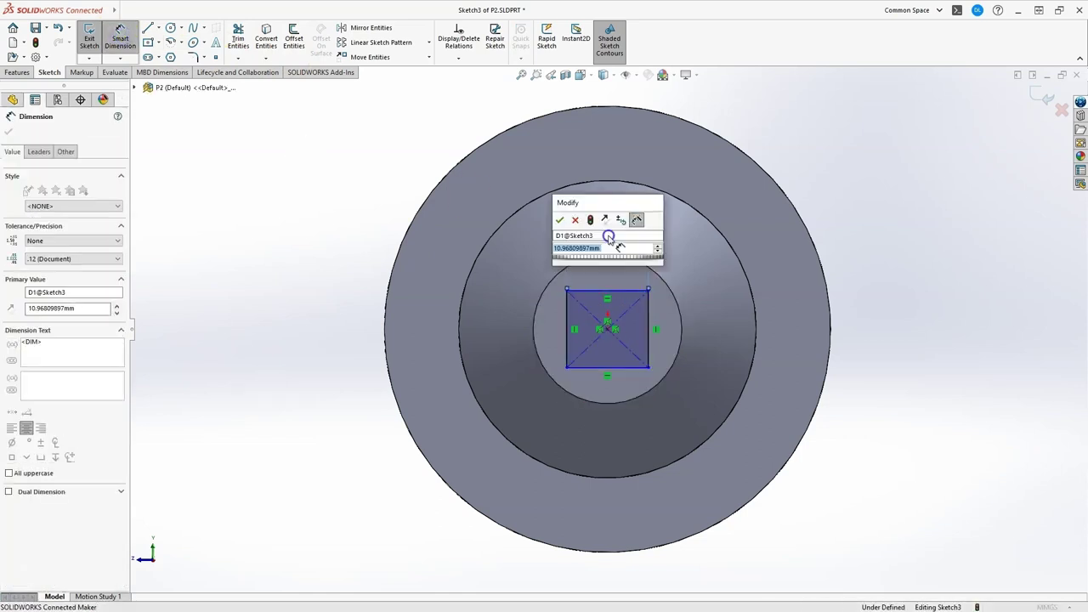
pyautogui.write('10')
pyautogui.press('Return')
pyautogui.click(646, 325)
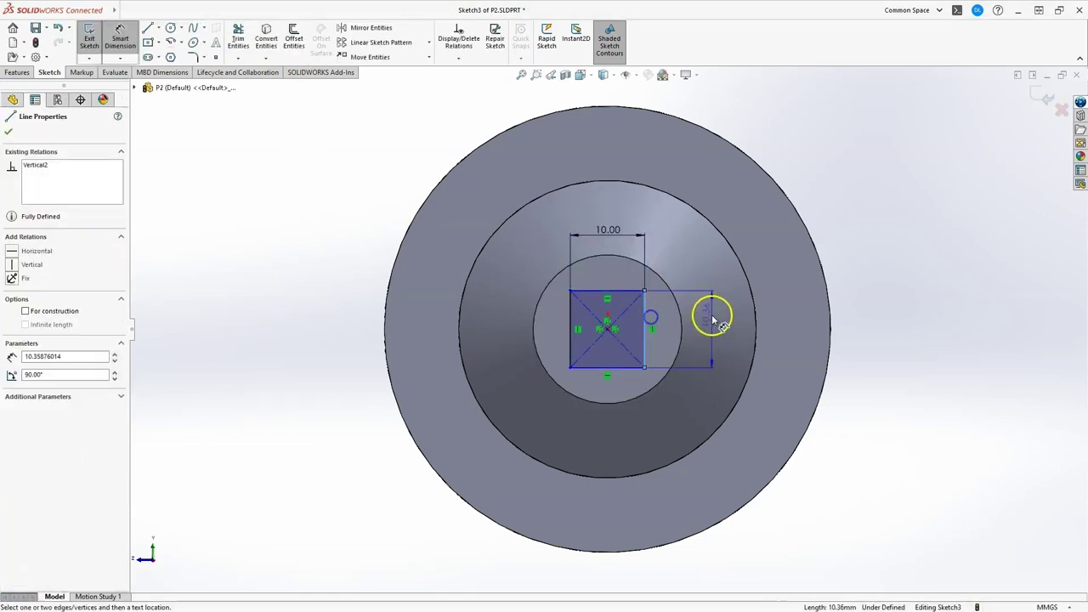
pyautogui.click(712, 316)
pyautogui.write('10')
pyautogui.press('Return')
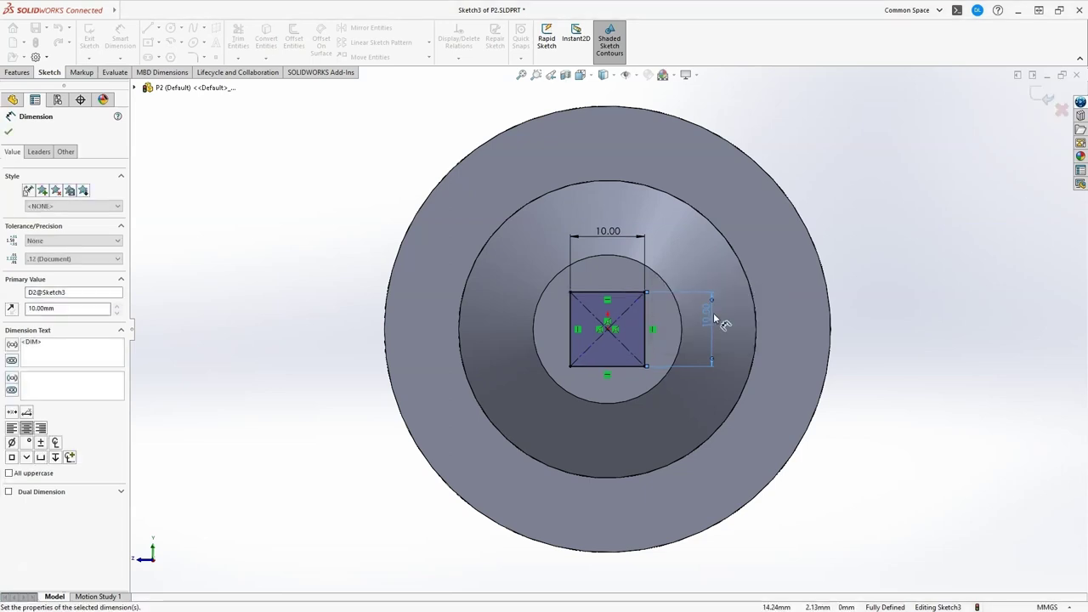
pyautogui.click(1038, 97)
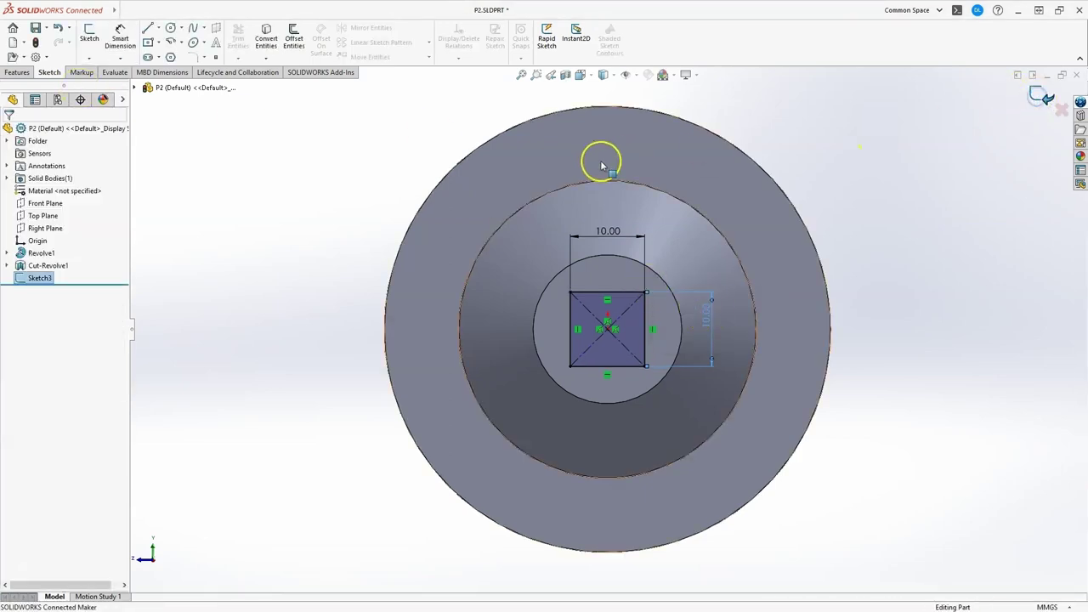
# Extrude the 10 × 10 mm square 5 mm as Boss-Extrude1 from the tapered end
pyautogui.moveTo(433, 252); pyautogui.dragTo(491, 272, button='middle')
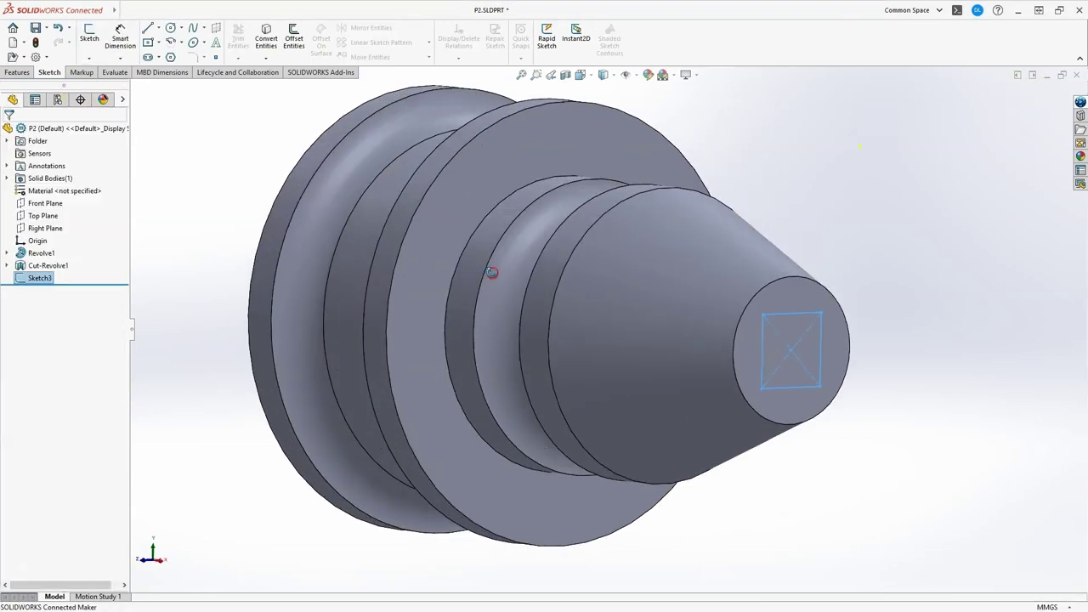
pyautogui.click(28, 72)
pyautogui.click(93, 38)
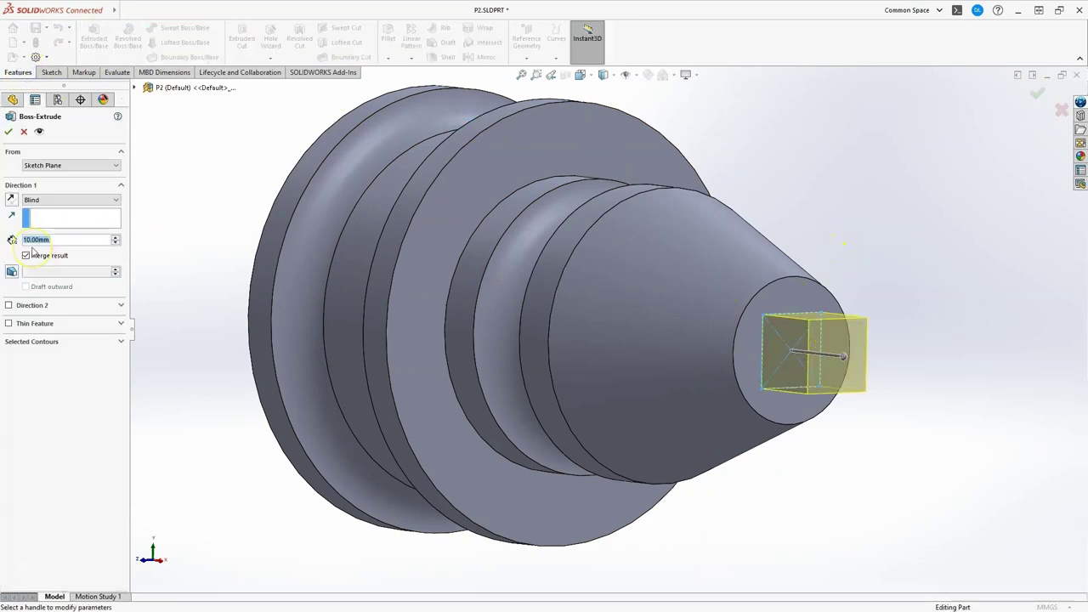
pyautogui.write('5')
pyautogui.press('Return')
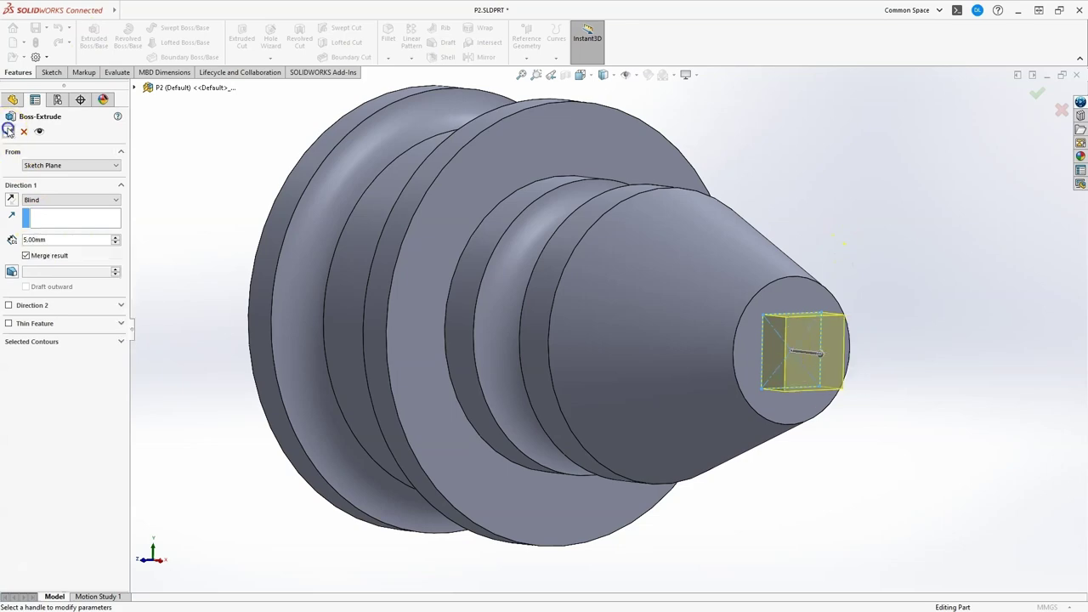
pyautogui.click(9, 131)
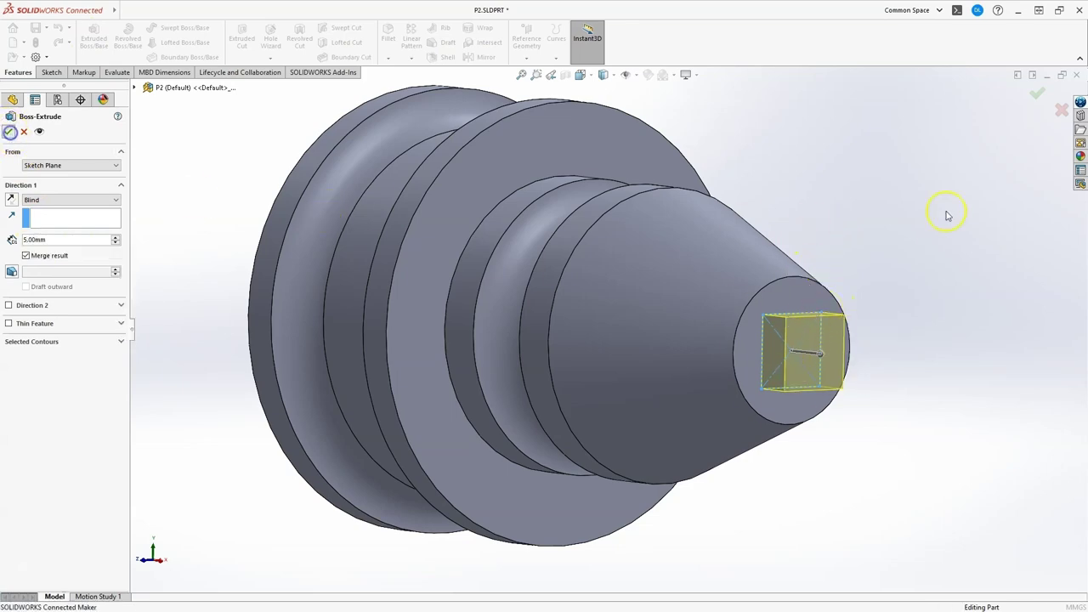
pyautogui.moveTo(870, 213); pyautogui.dragTo(875, 367, button='middle')
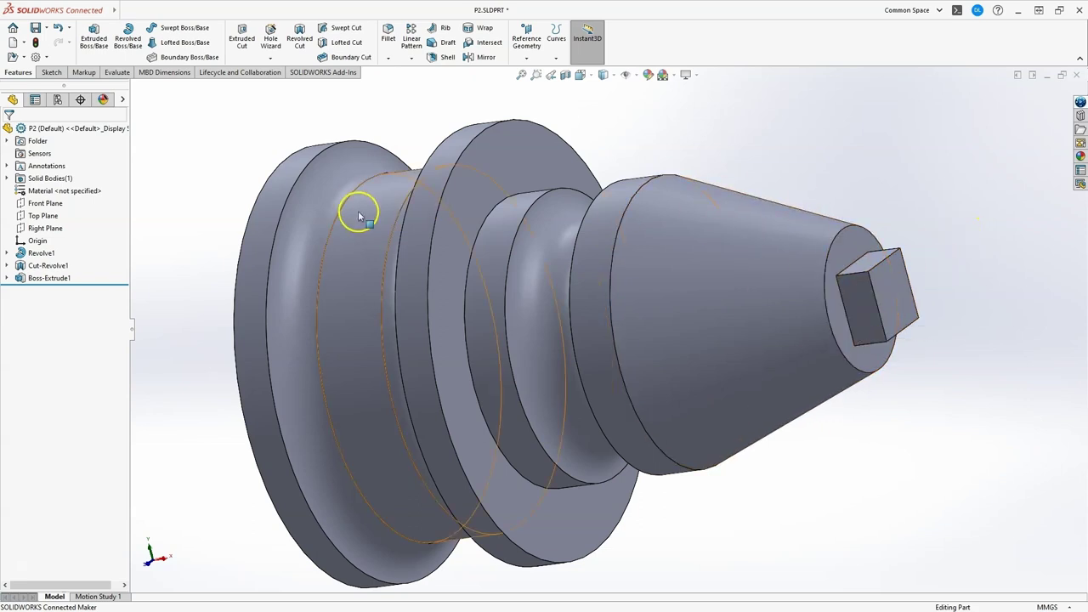
# Start a sketch on the square boss's end face and draw a circle at the origin
pyautogui.click(879, 291)
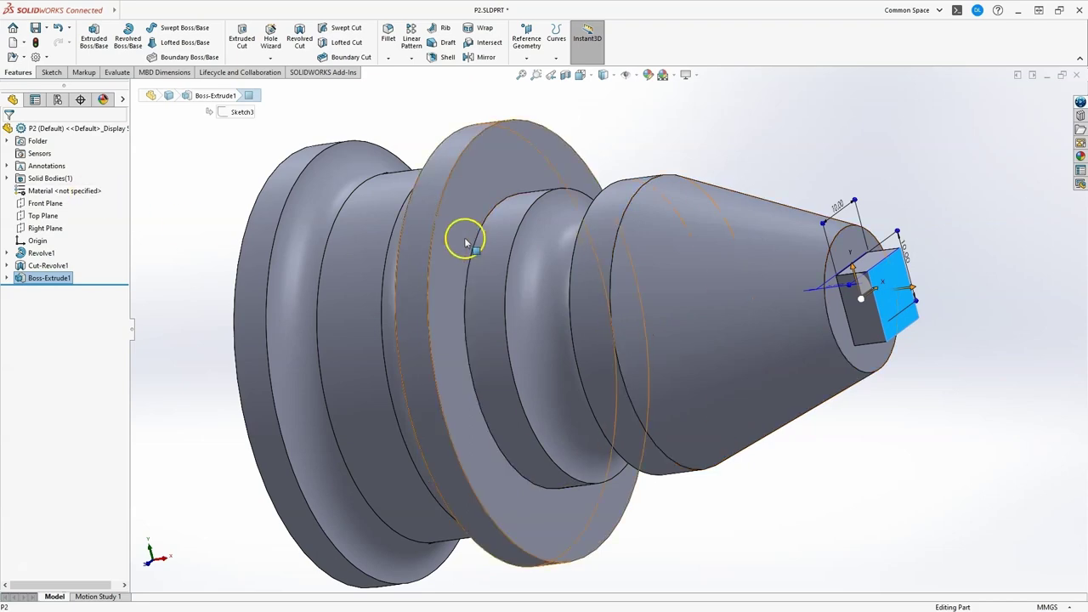
pyautogui.click(51, 72)
pyautogui.click(89, 39)
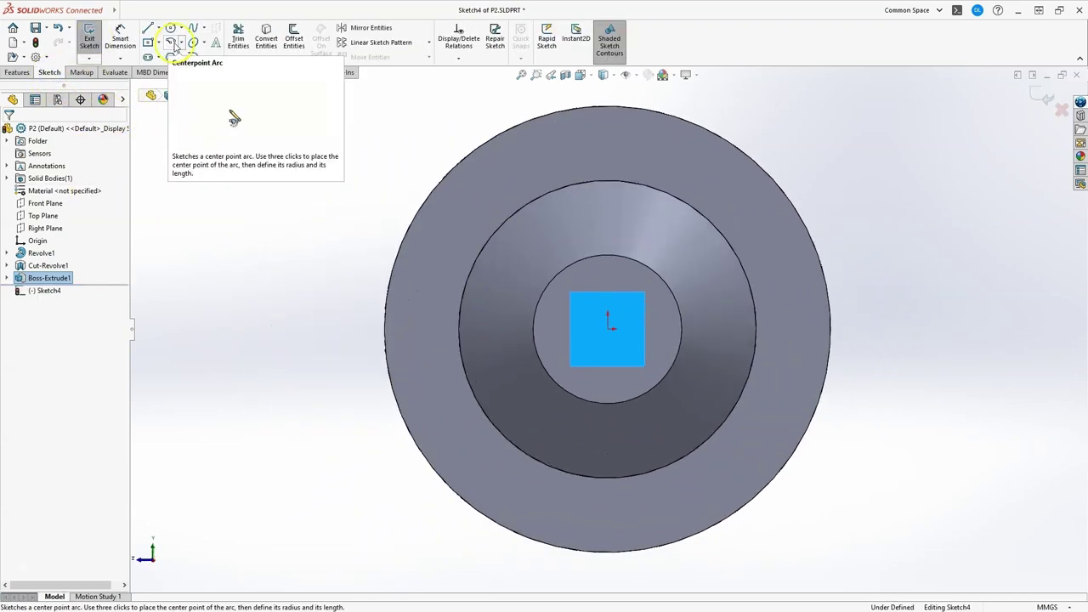
pyautogui.click(170, 27)
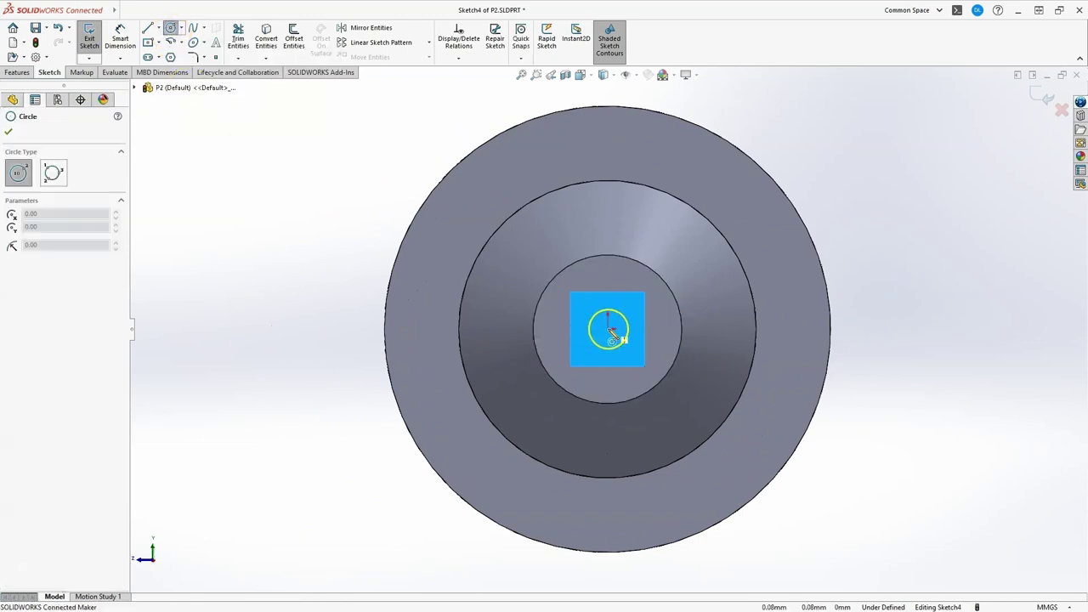
pyautogui.click(606, 329)
pyautogui.click(626, 357)
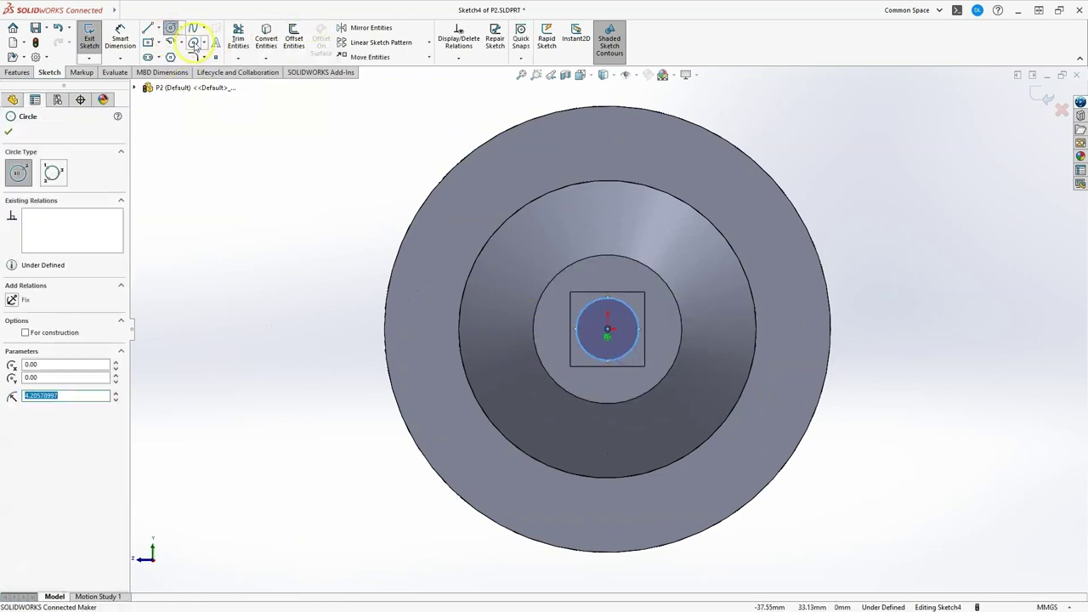
# Dimension the circle to a 5 mm diameter and close Sketch4
pyautogui.click(120, 38)
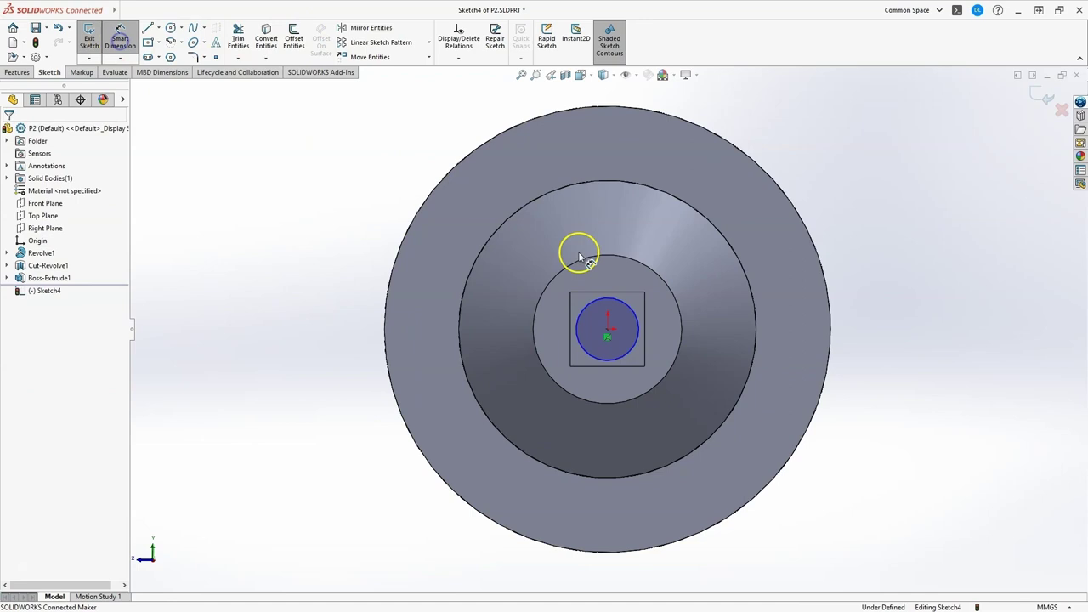
pyautogui.click(619, 302)
pyautogui.click(624, 263)
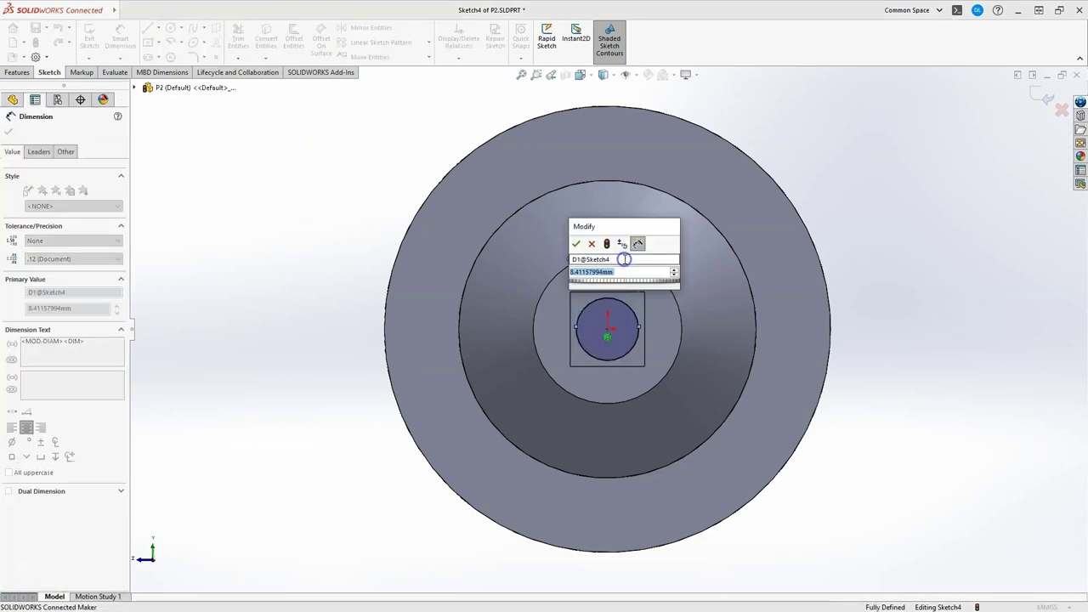
pyautogui.write('5')
pyautogui.press('Return')
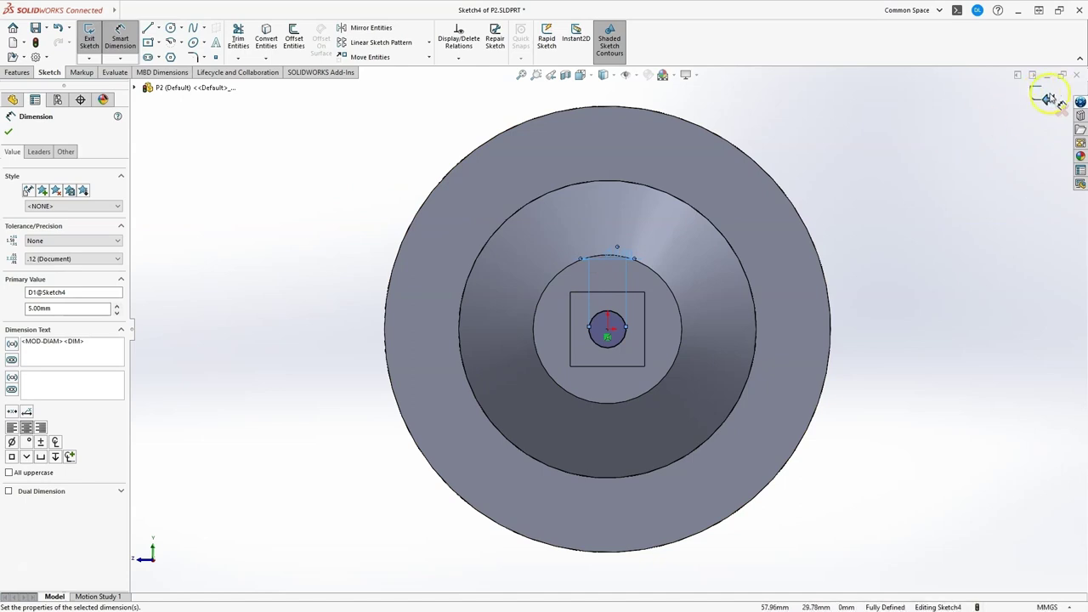
pyautogui.click(1043, 97)
pyautogui.hotkey('ctrl', 'b')
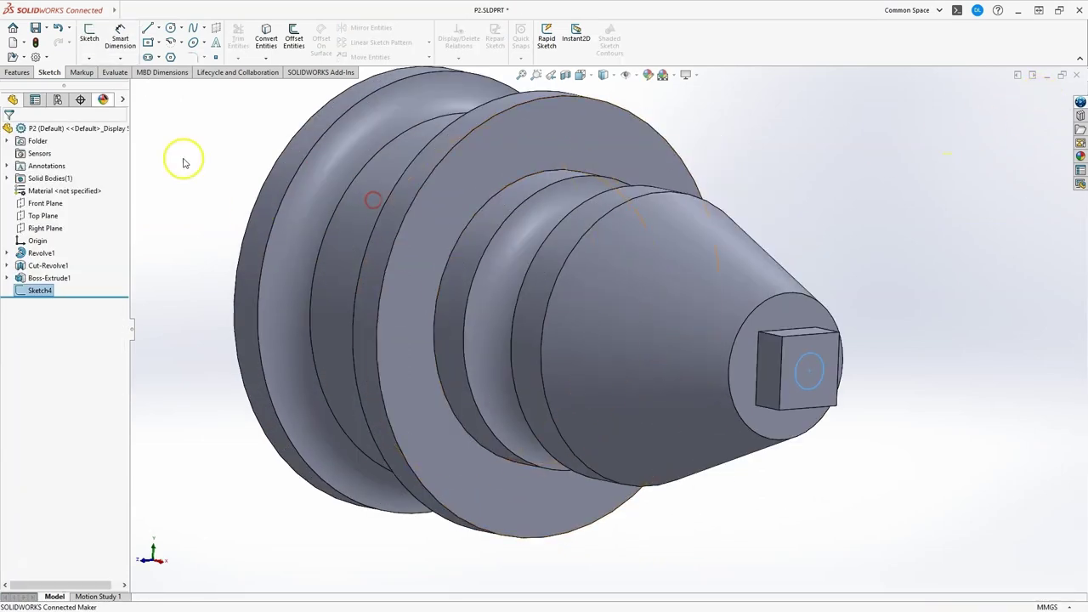
pyautogui.click(16, 74)
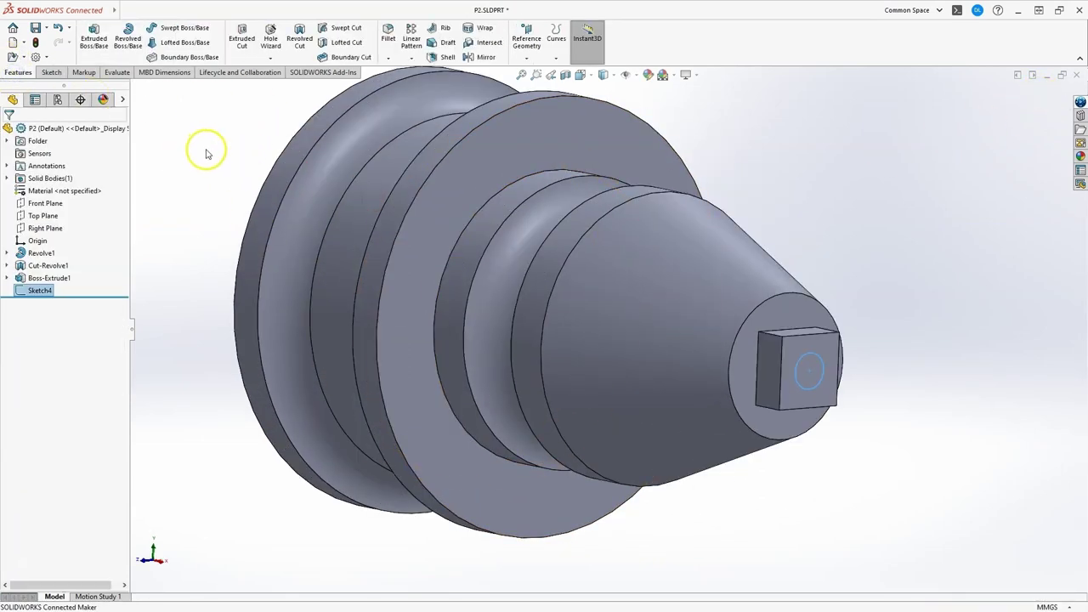
# Extruded-cut the Ø5 mm circle Up To Next into the square boss as Cut-Extrude1
pyautogui.click(246, 45)
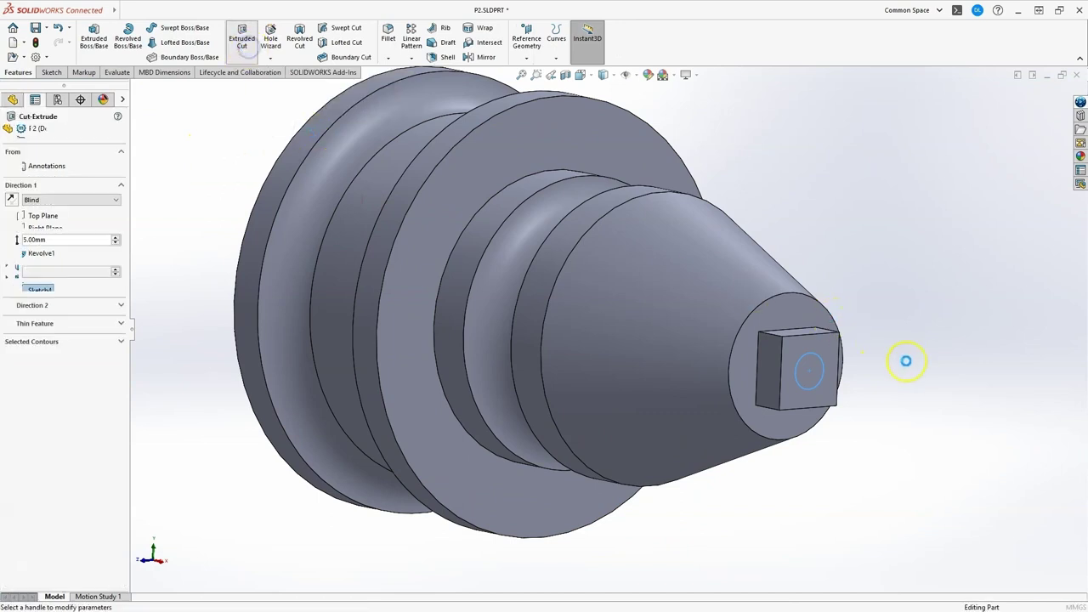
pyautogui.click(79, 201)
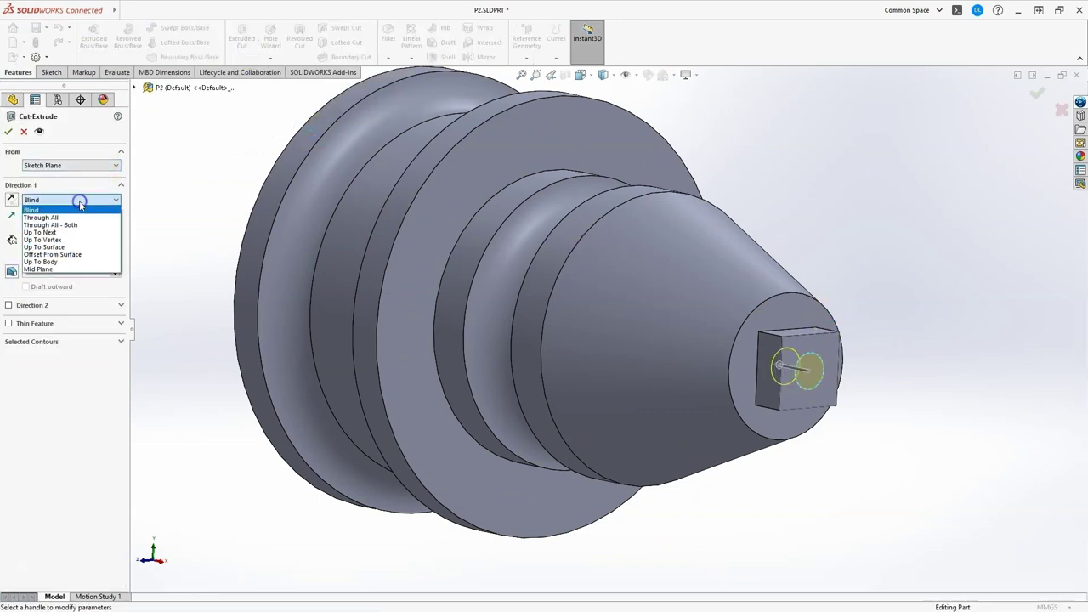
pyautogui.click(76, 234)
pyautogui.moveTo(289, 213); pyautogui.dragTo(388, 292, button='middle')
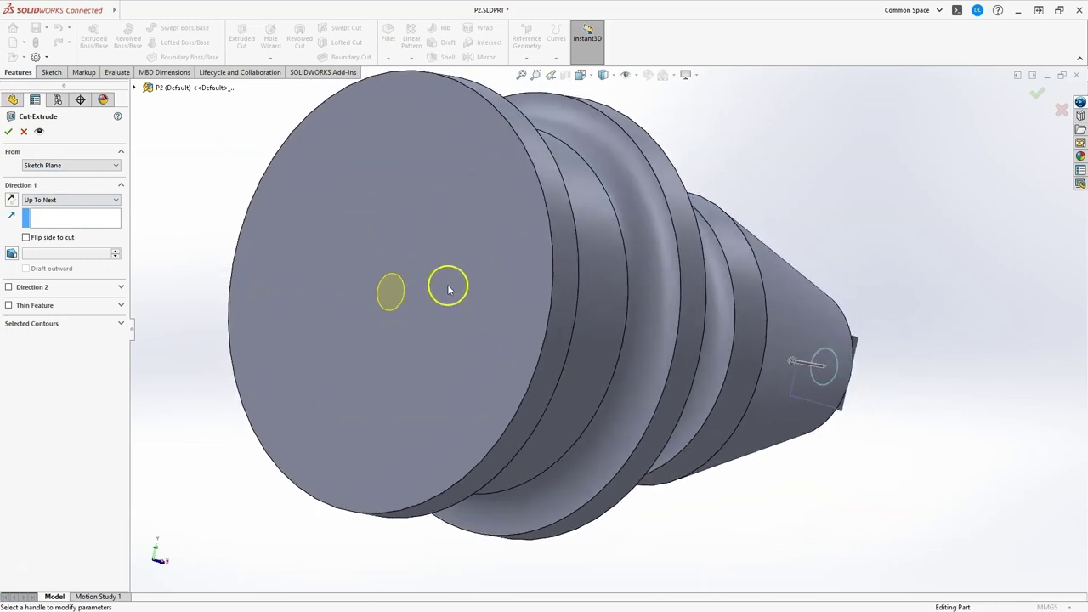
pyautogui.click(9, 132)
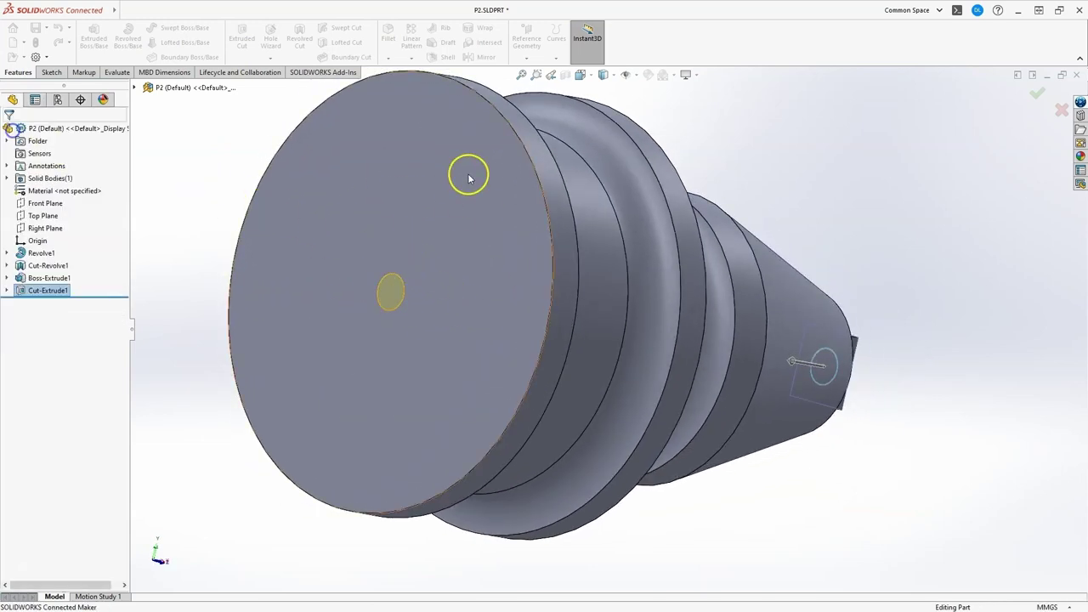
pyautogui.hotkey('ctrl', '3')
pyautogui.moveTo(527, 242); pyautogui.dragTo(818, 226, button='middle')
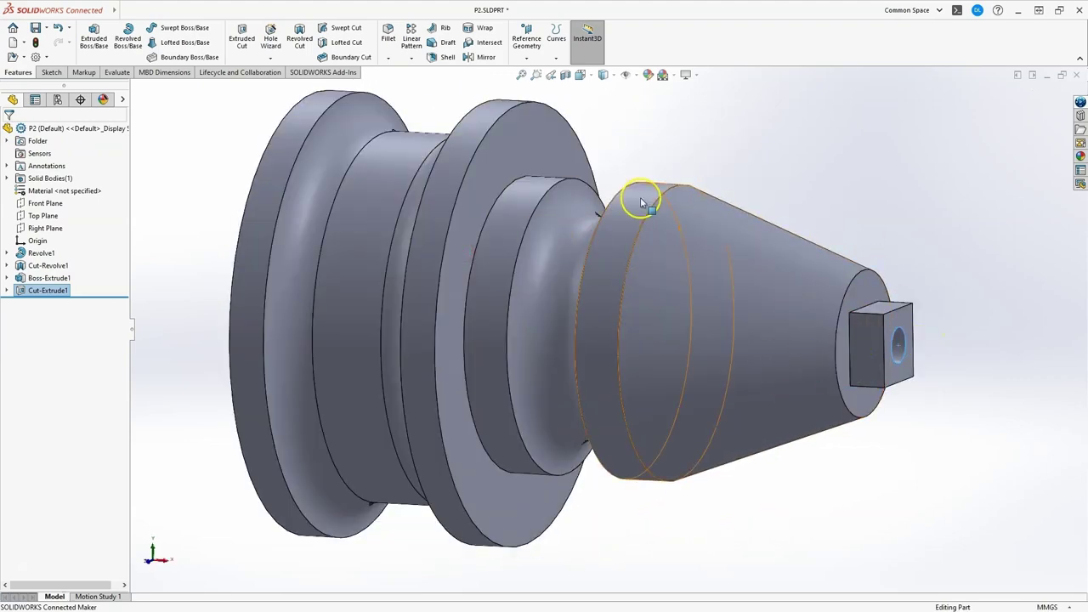
pyautogui.press('z')
pyautogui.scroll(-3, 697, 201)
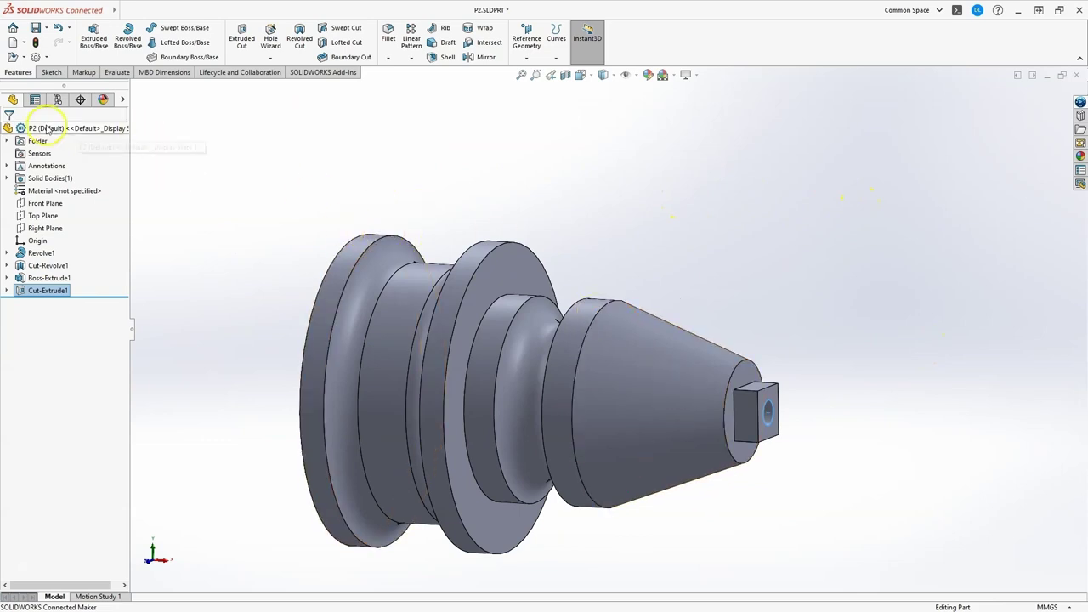
# Start a new sketch on the Front Plane
pyautogui.click(49, 72)
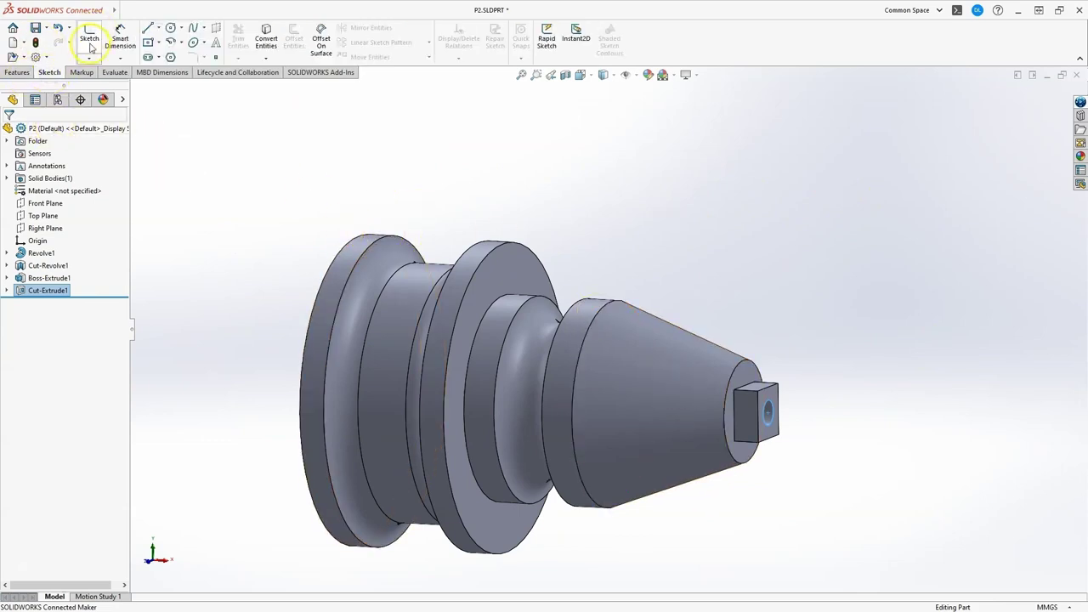
pyautogui.click(90, 38)
pyautogui.click(136, 87)
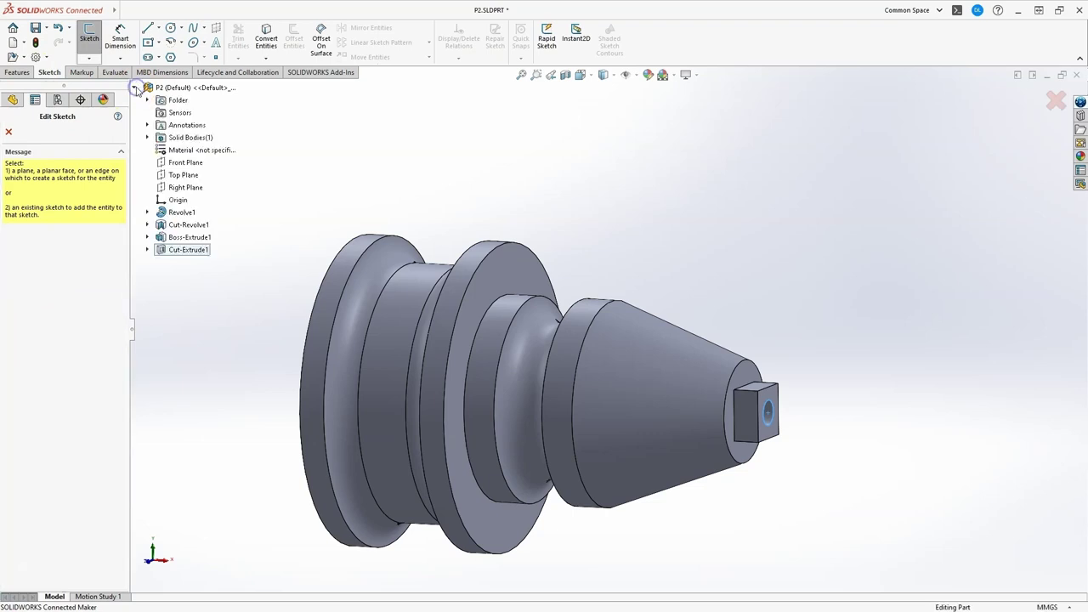
pyautogui.click(183, 163)
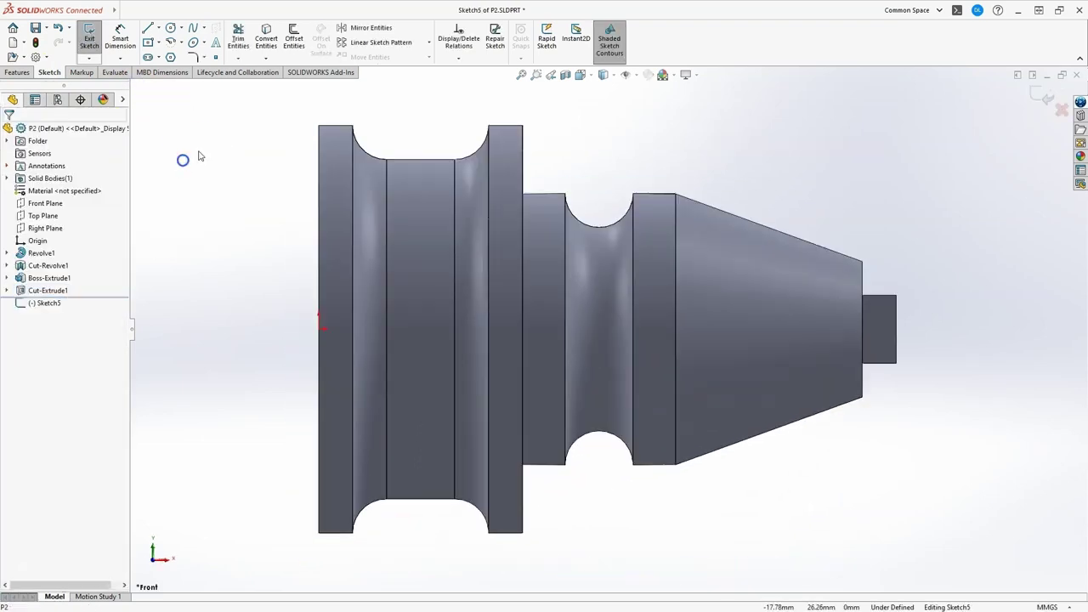
# Draw a centre-point straight slot along the taper's sloped upper edge
pyautogui.click(157, 58)
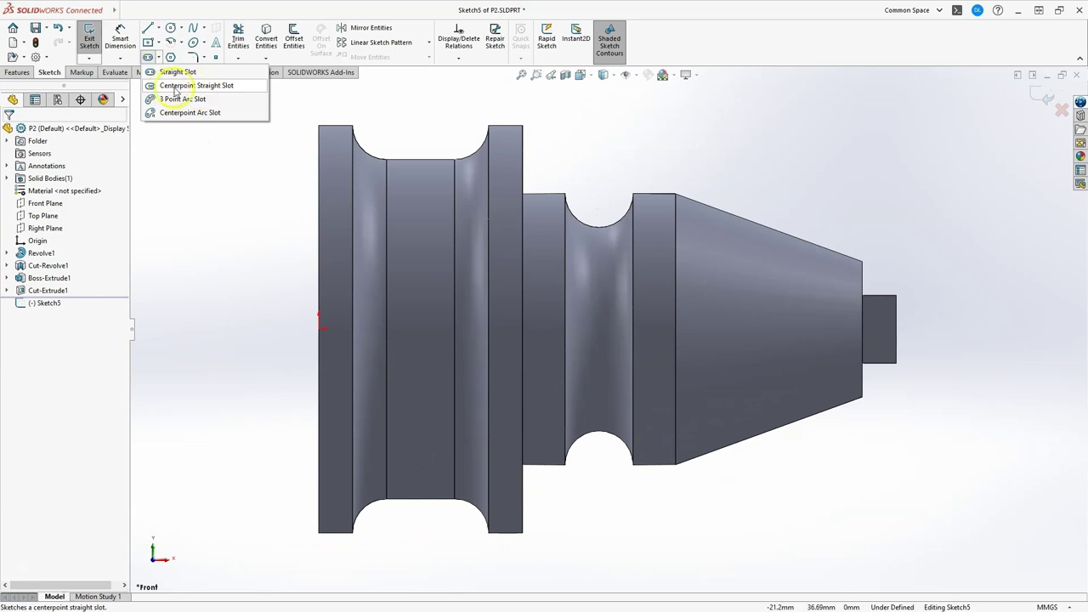
pyautogui.click(184, 89)
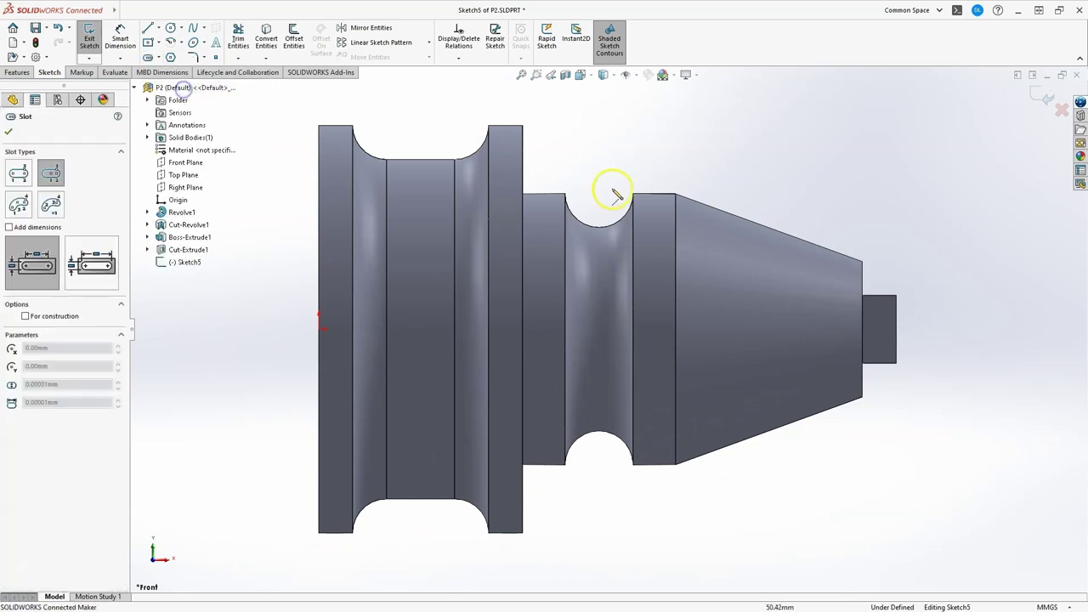
pyautogui.click(769, 227)
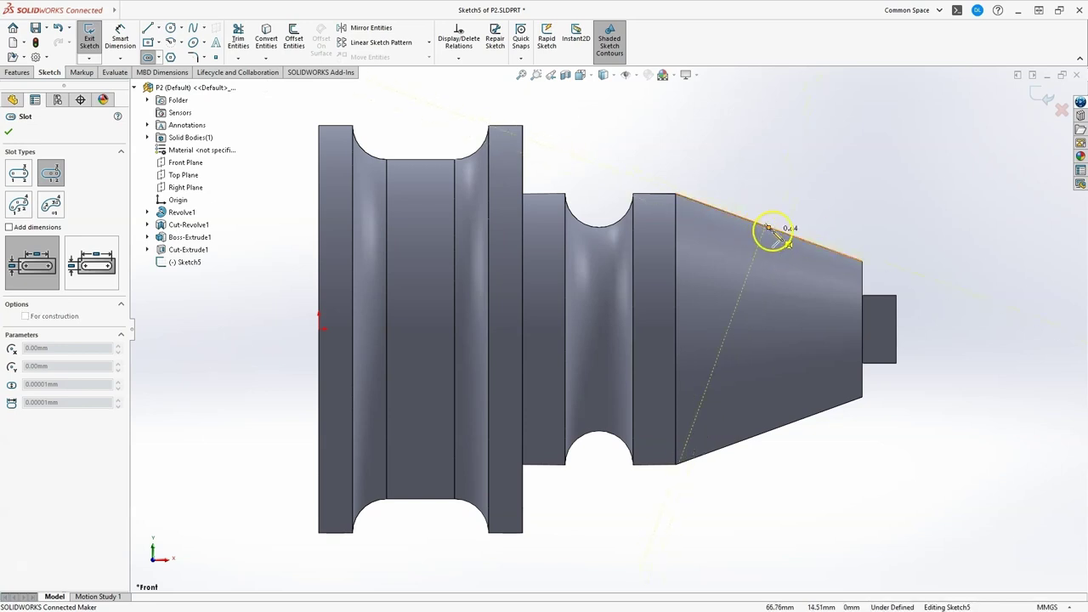
pyautogui.click(813, 243)
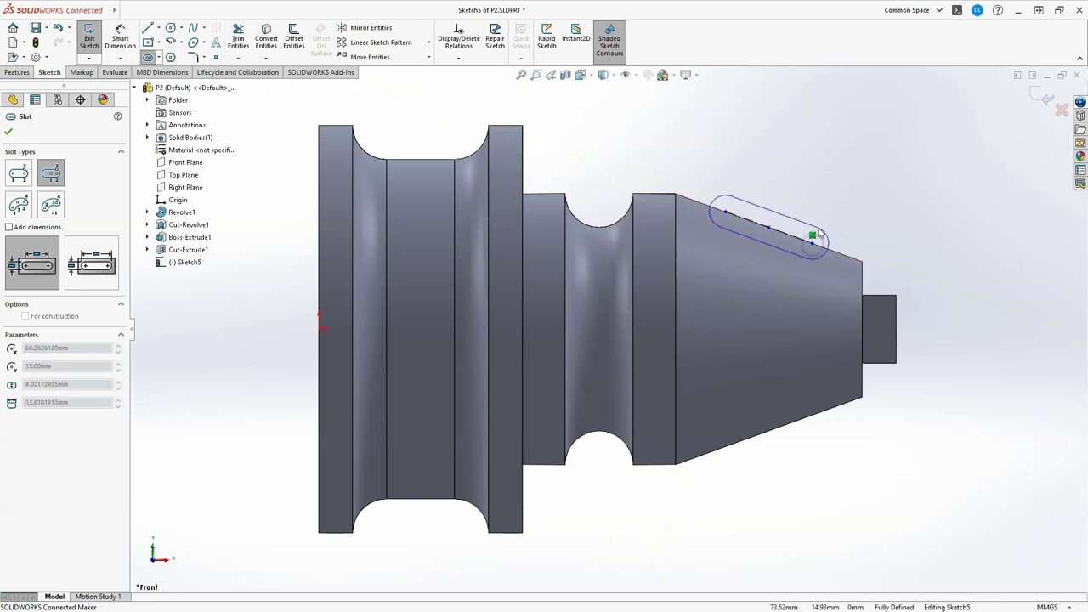
pyautogui.click(752, 203)
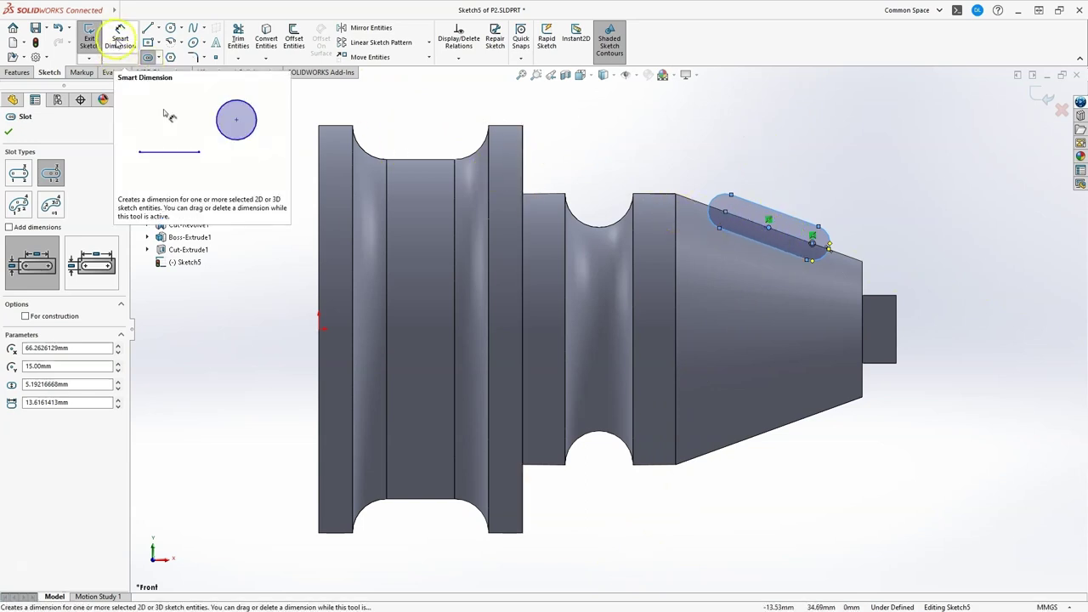
# Dimension the slot's length to 10 mm
pyautogui.click(119, 40)
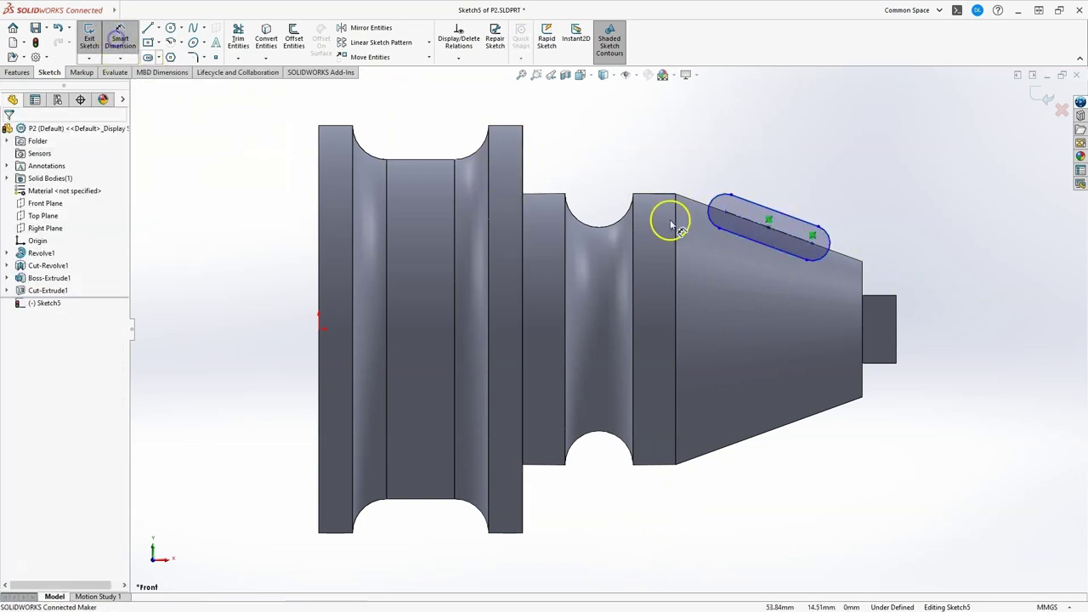
pyautogui.click(780, 237)
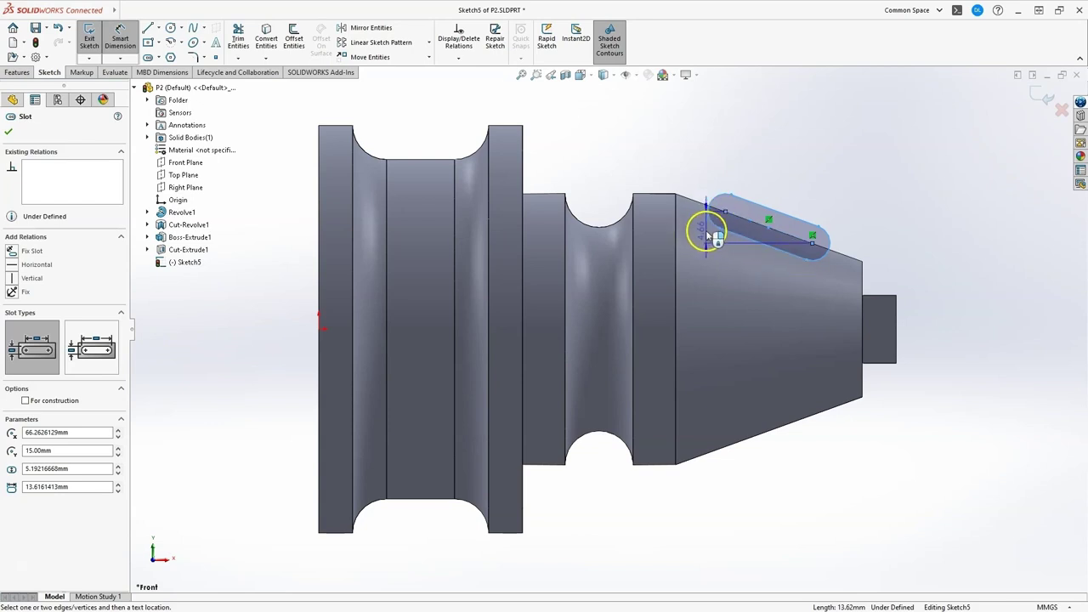
pyautogui.doubleClick(766, 239)
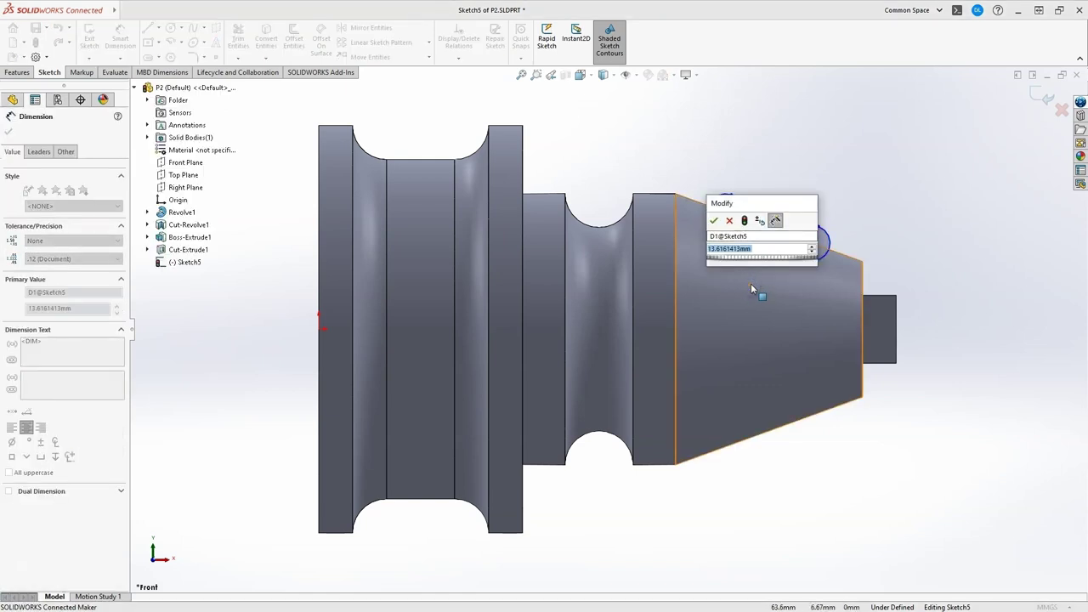
pyautogui.write('10')
pyautogui.press('Return')
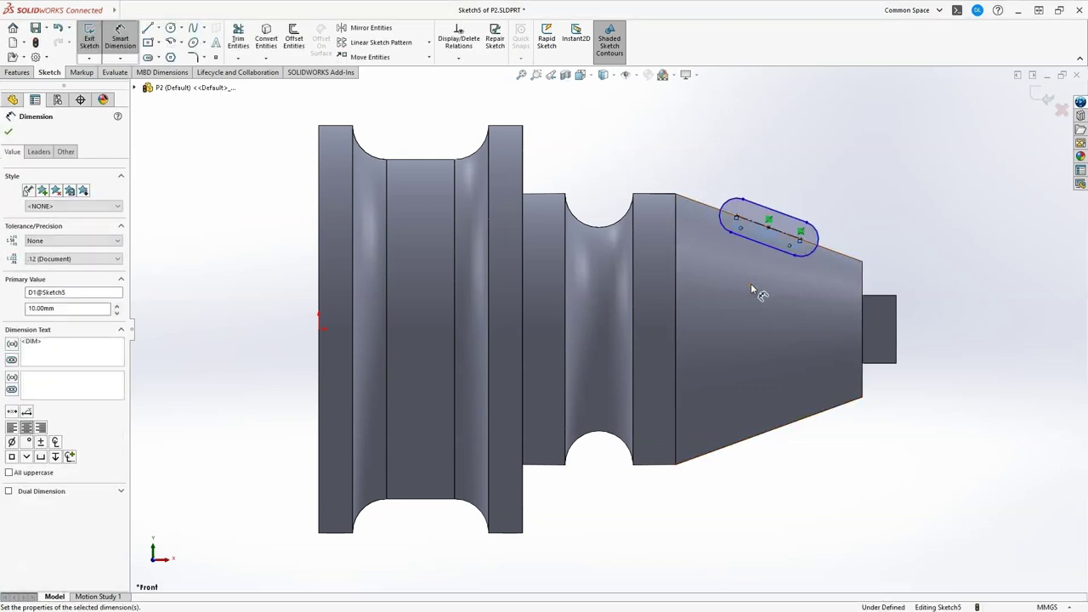
# Set the slot 5 mm from the taper's upper edge and exit the sketch
pyautogui.click(803, 228)
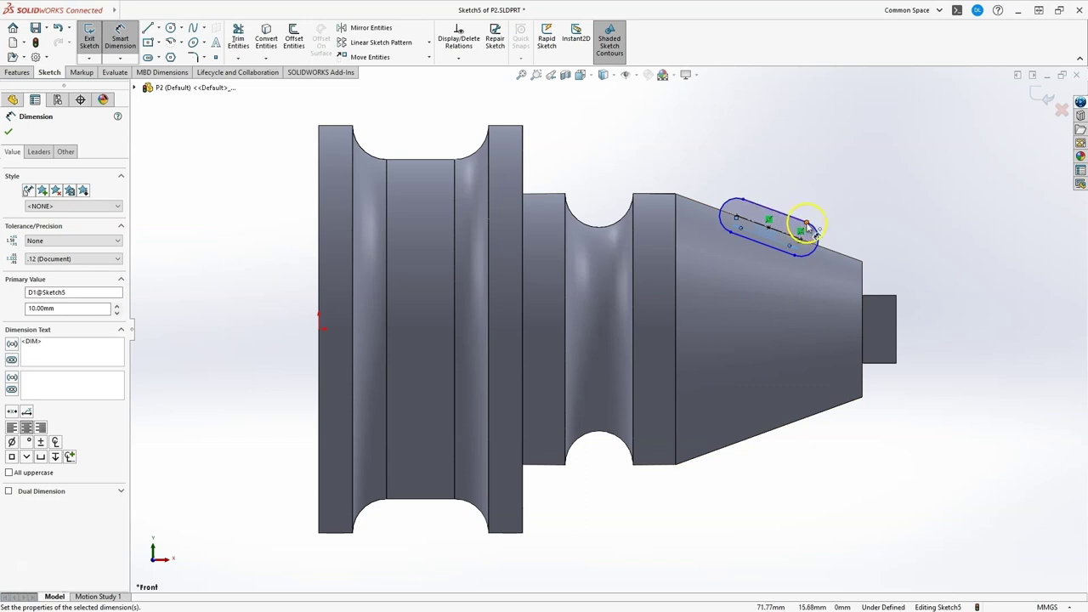
pyautogui.click(774, 252)
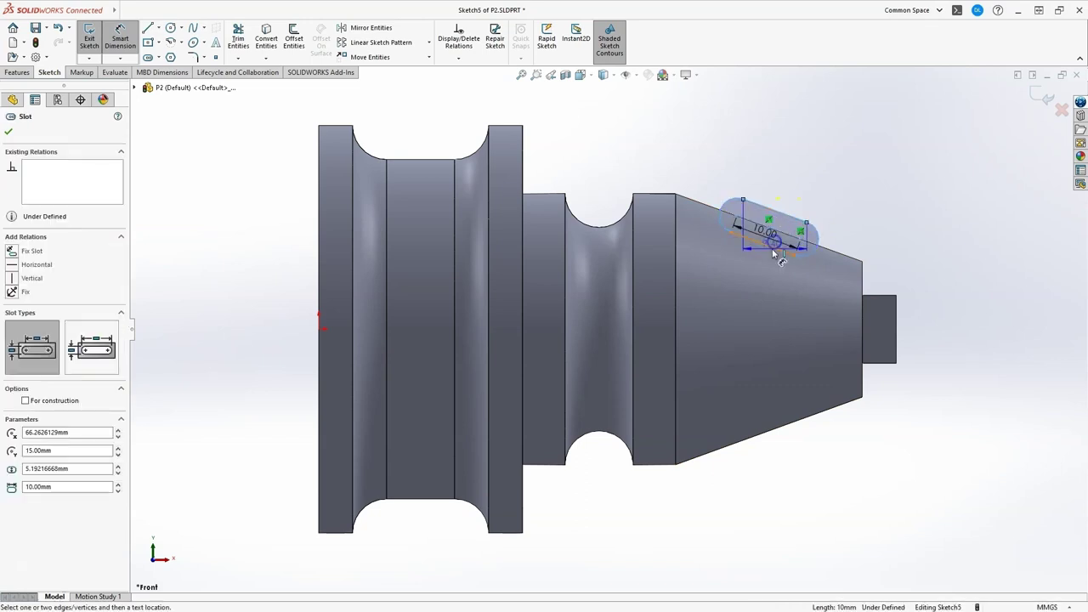
pyautogui.click(842, 254)
pyautogui.click(845, 264)
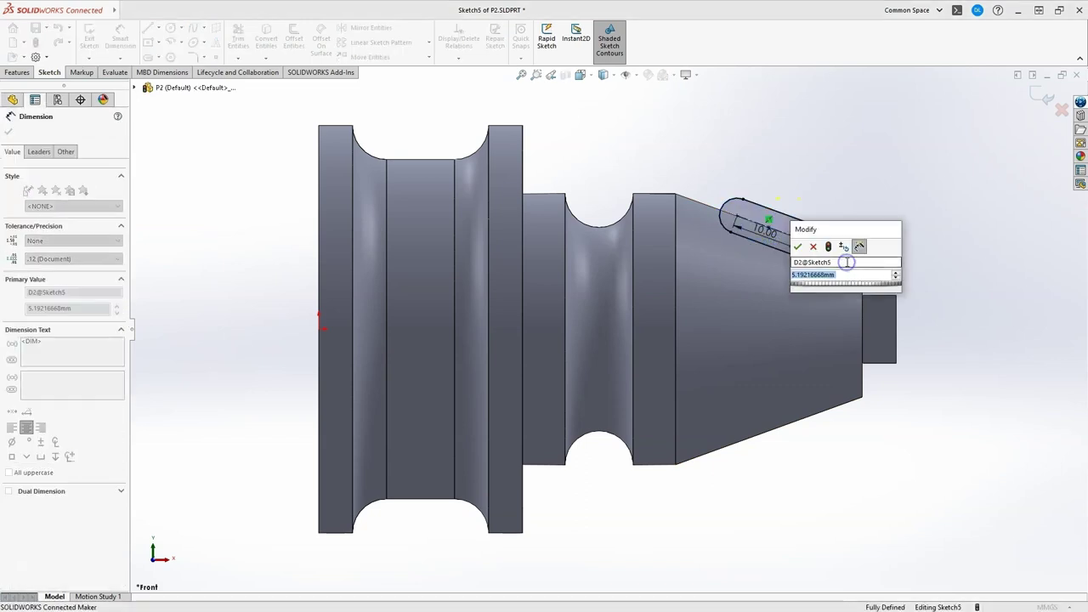
pyautogui.write('5')
pyautogui.press('Return')
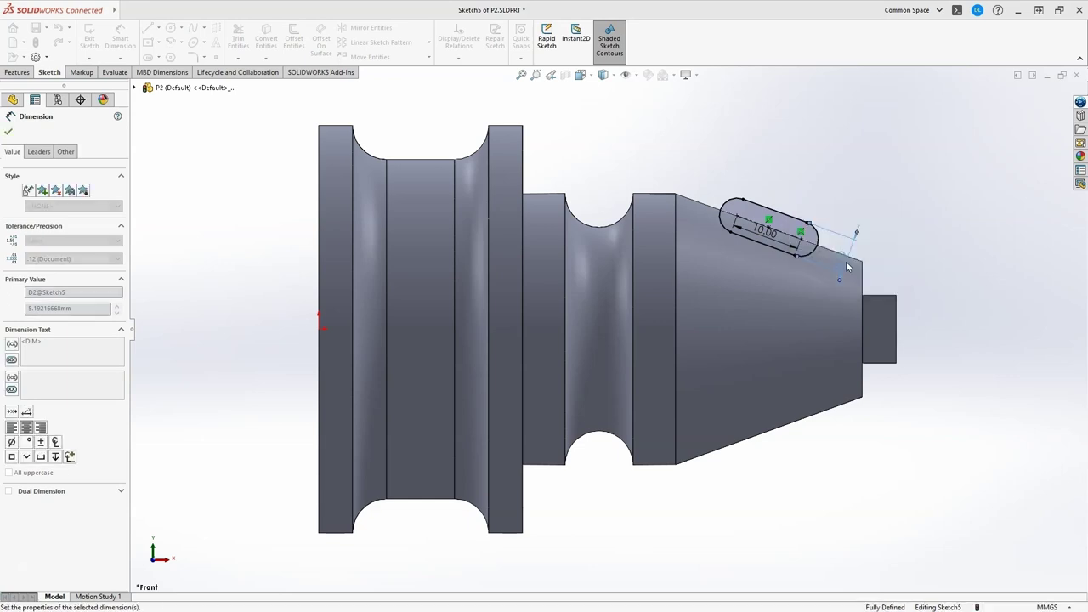
pyautogui.click(841, 269)
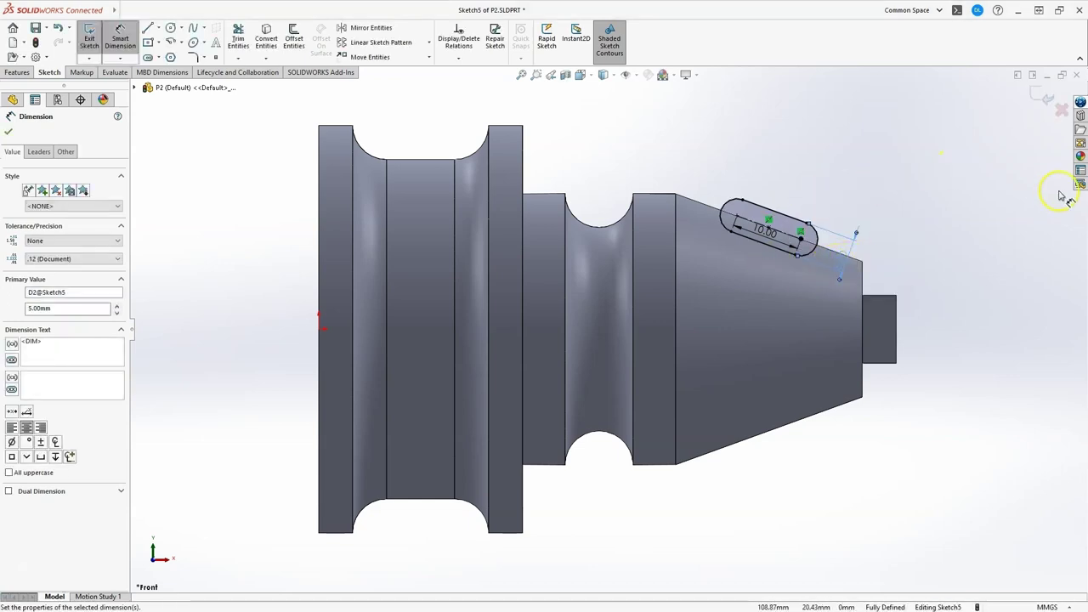
pyautogui.click(1046, 101)
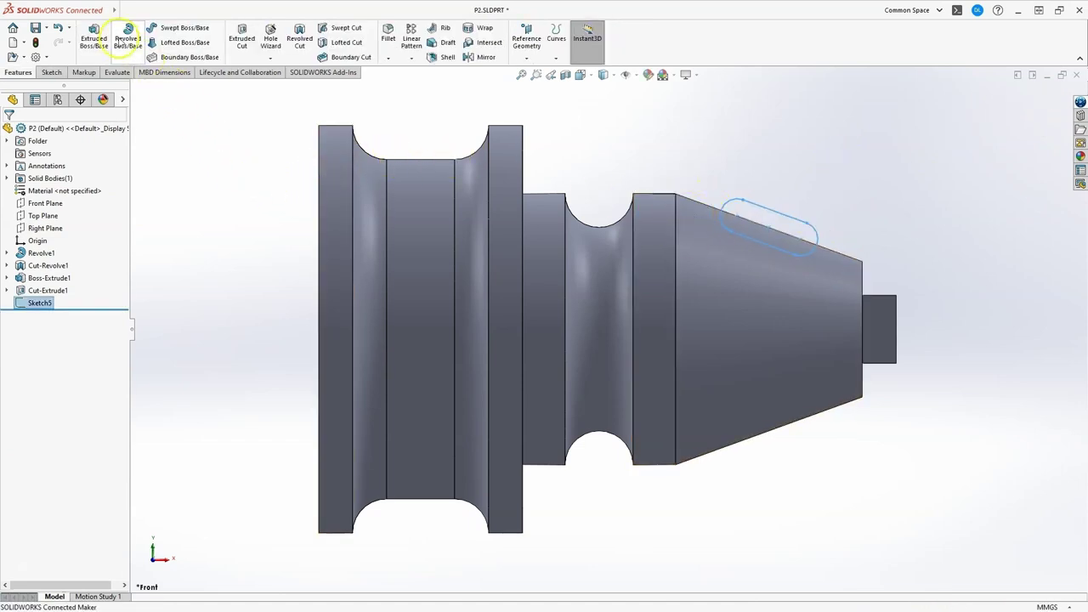
# Revolve the slot 360° about Sketch1's centreline to create the Revolve2 ring
pyautogui.click(129, 37)
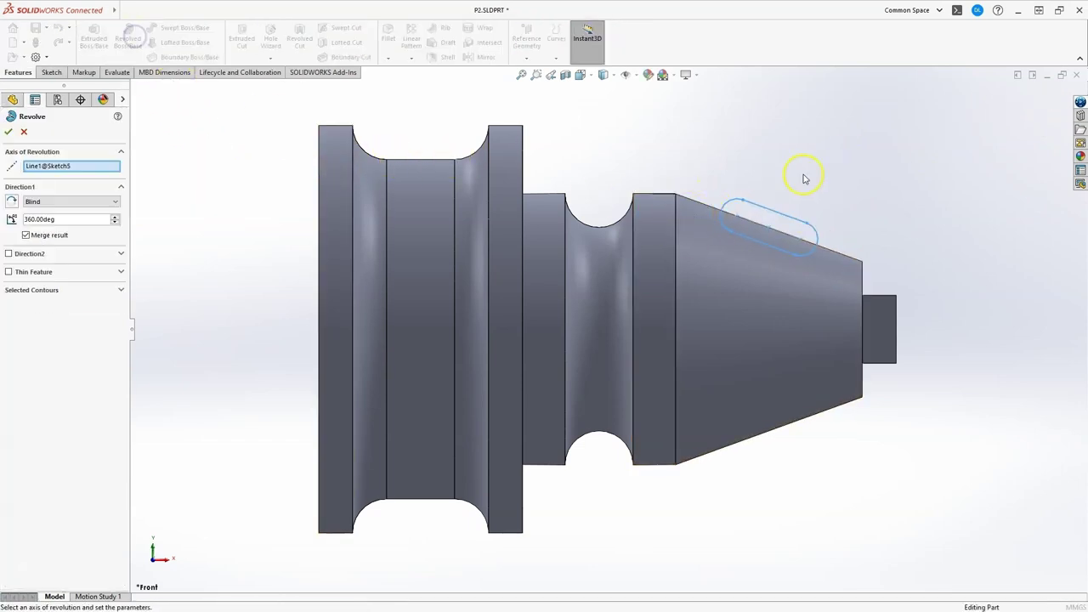
pyautogui.moveTo(805, 178); pyautogui.dragTo(747, 208, button='middle')
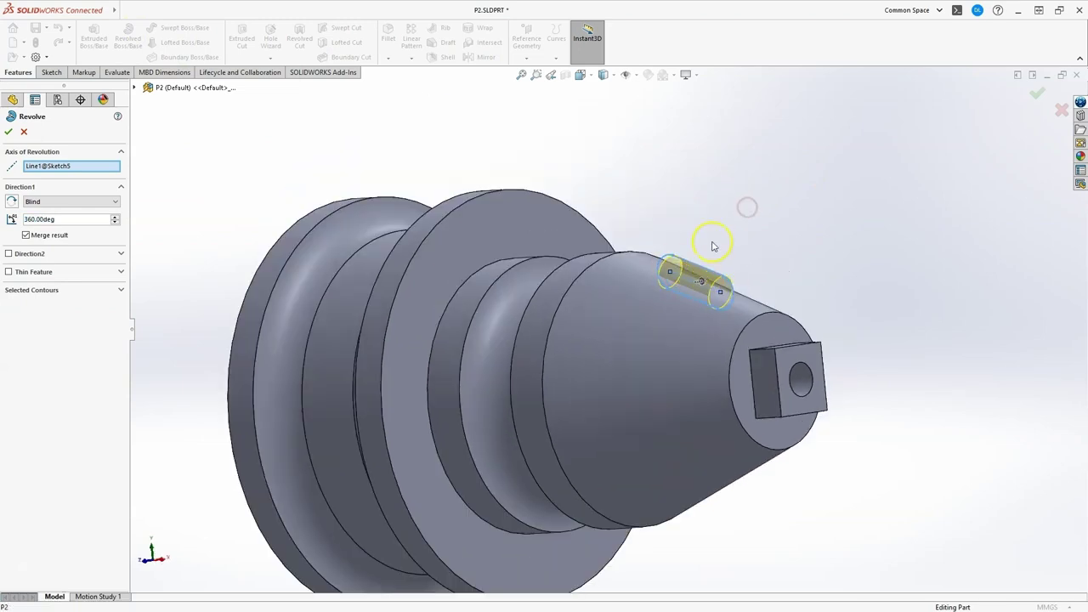
pyautogui.moveTo(826, 272); pyautogui.dragTo(879, 298, button='middle')
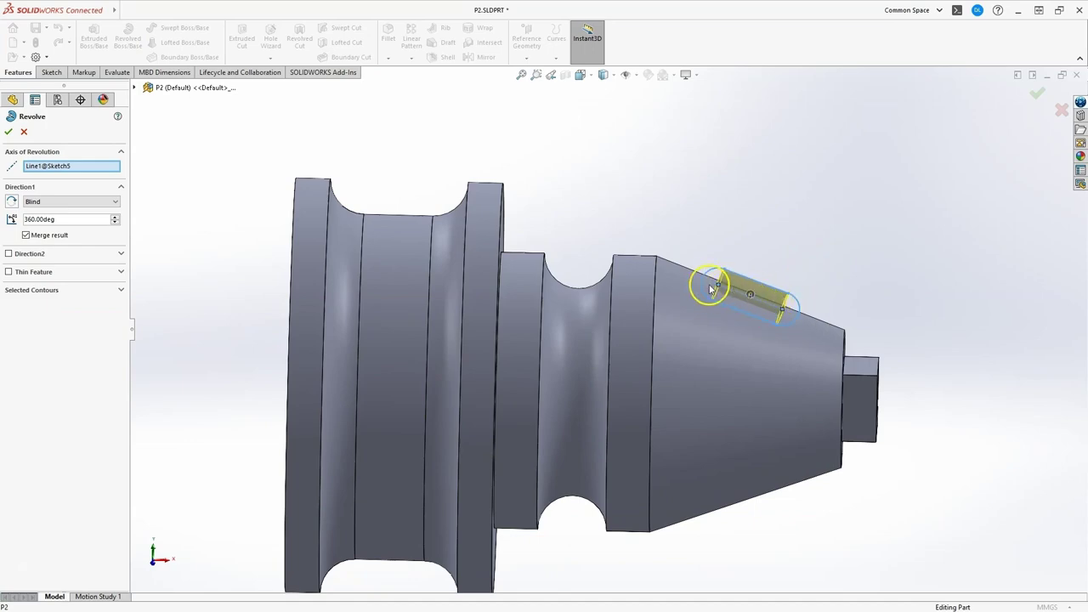
pyautogui.moveTo(817, 283); pyautogui.dragTo(765, 313, button='middle')
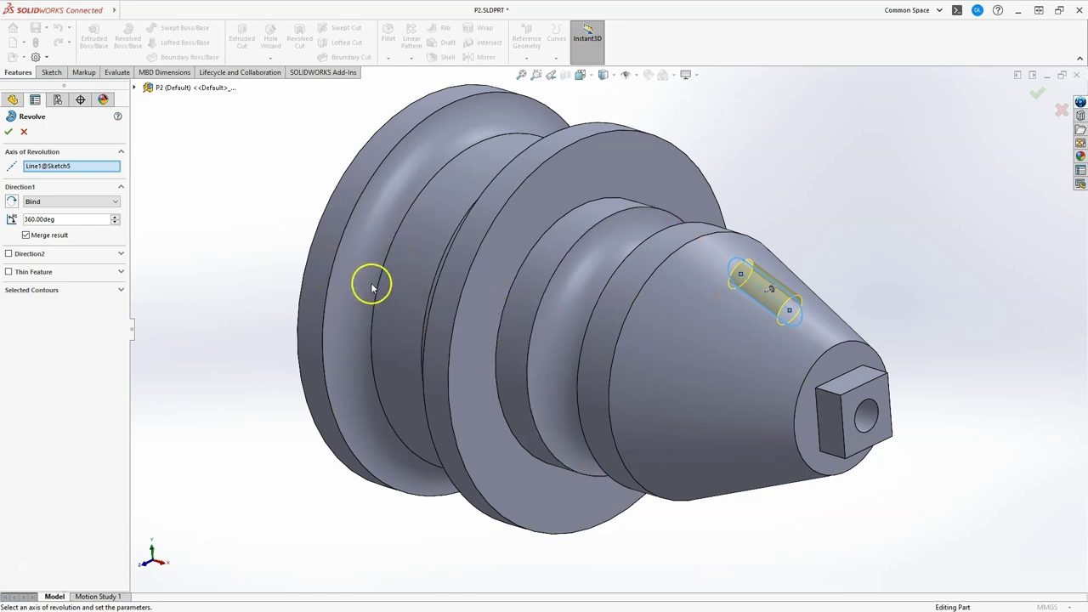
pyautogui.click(136, 89)
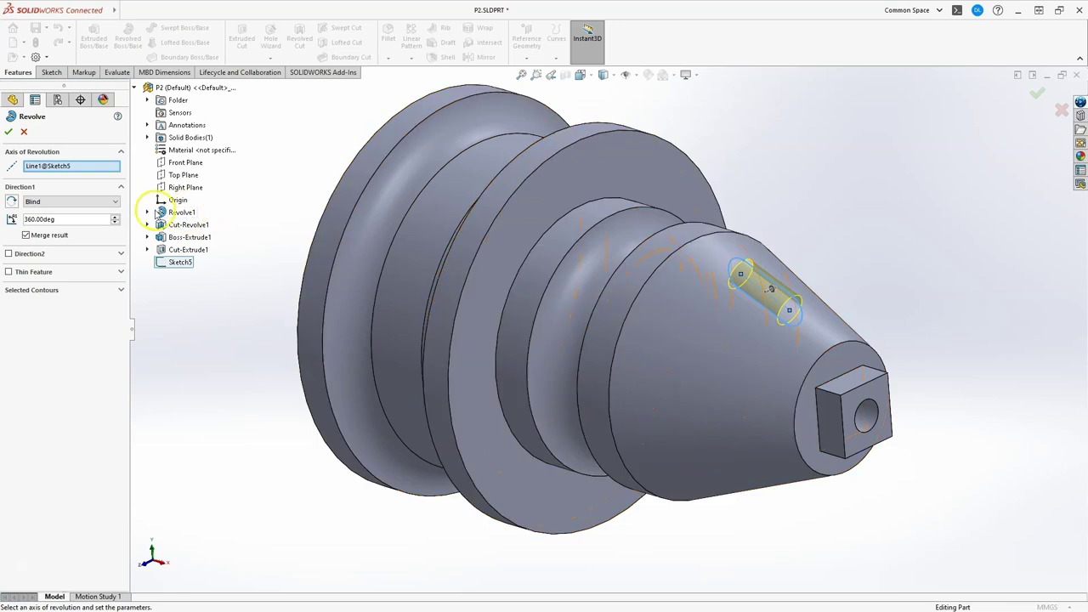
pyautogui.click(147, 212)
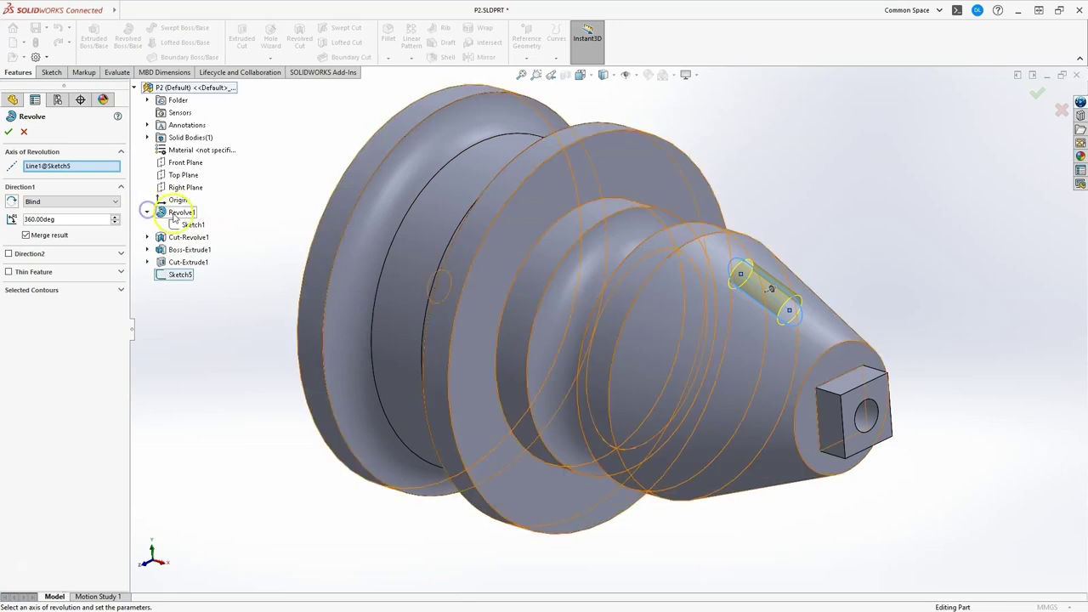
pyautogui.rightClick(193, 226)
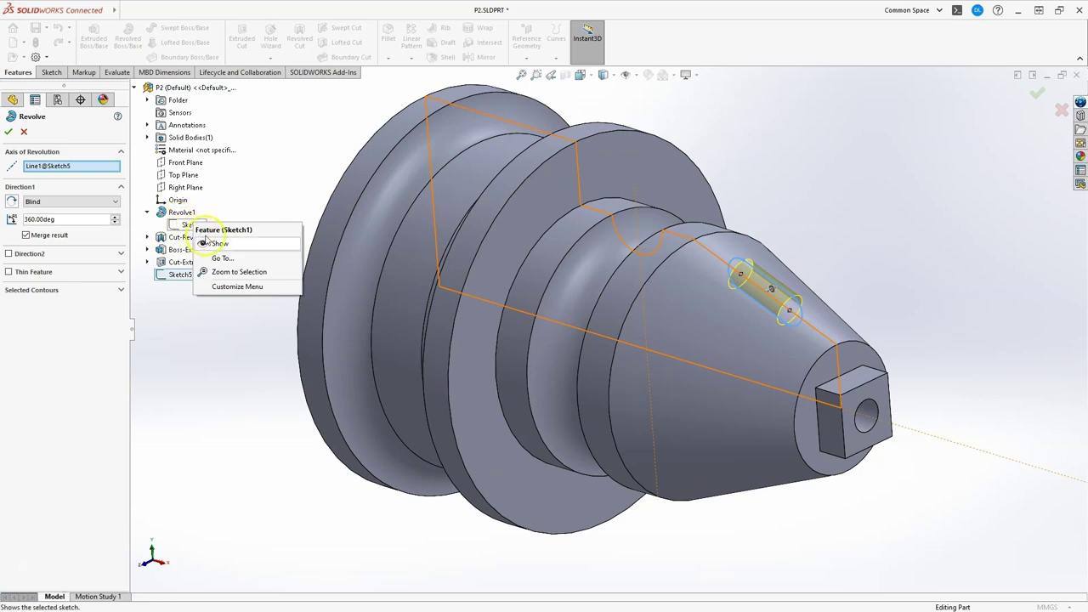
pyautogui.click(220, 244)
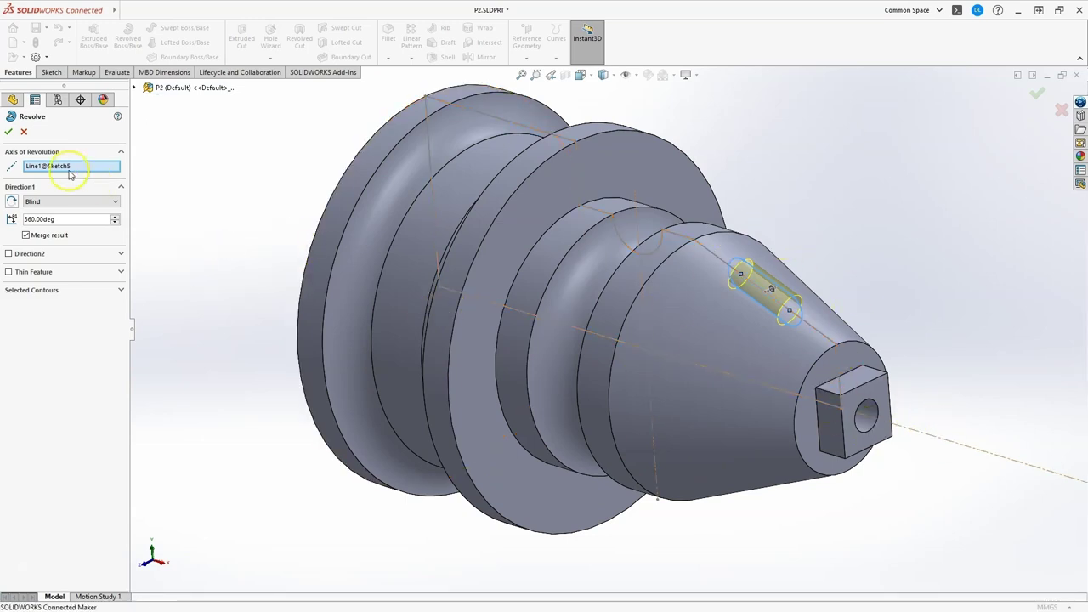
pyautogui.click(948, 442)
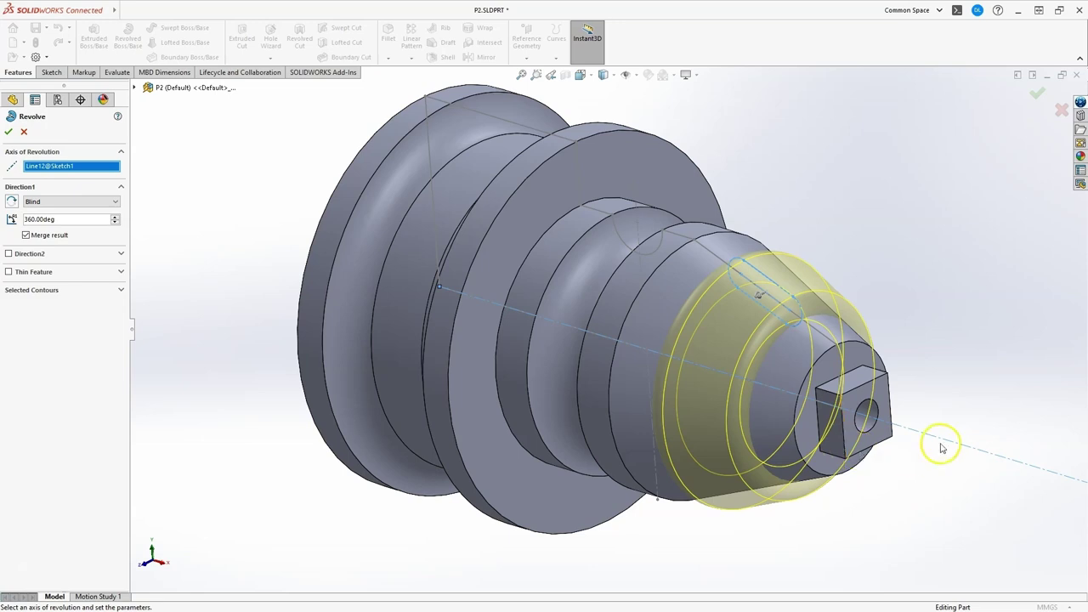
pyautogui.moveTo(719, 343); pyautogui.dragTo(771, 302, button='middle')
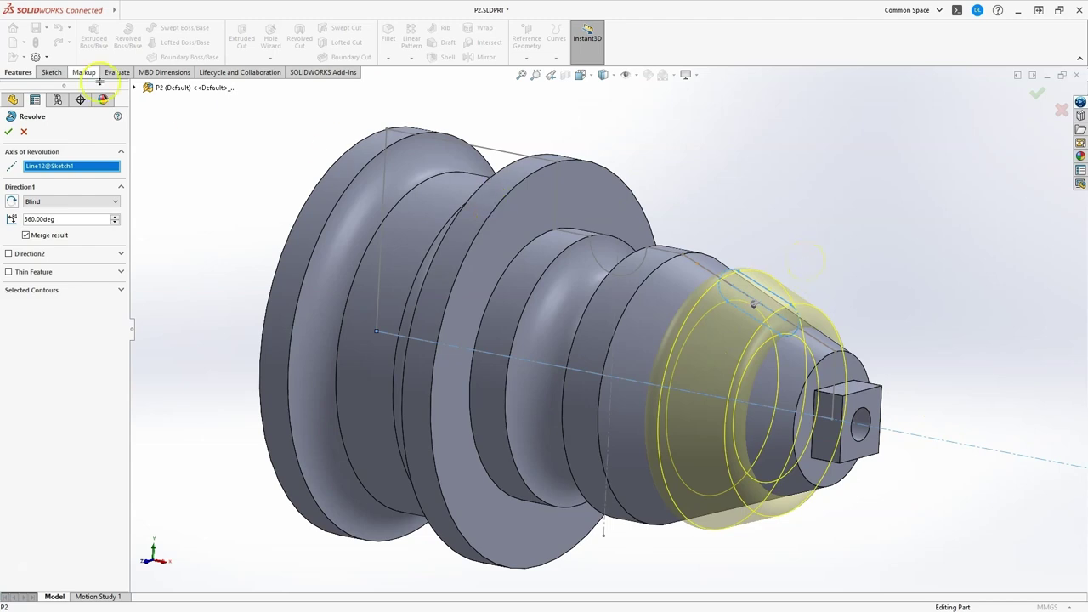
pyautogui.click(7, 133)
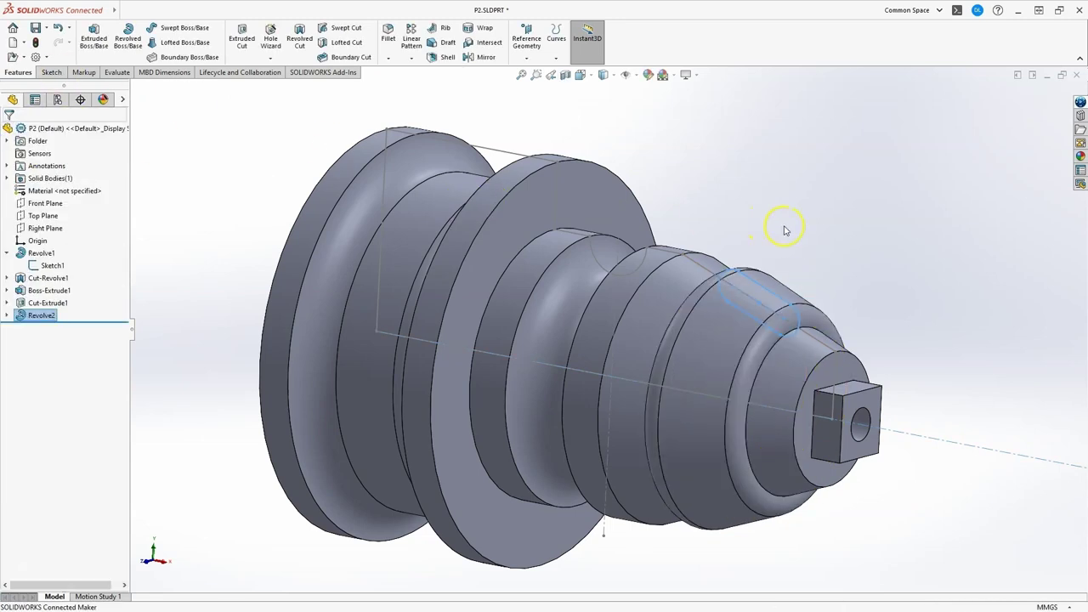
# Hide Sketch1 under Revolve1, leaving the solid shaft with grooves, boss and ring visible
pyautogui.moveTo(777, 226); pyautogui.dragTo(798, 196, button='middle')
pyautogui.click(799, 196)
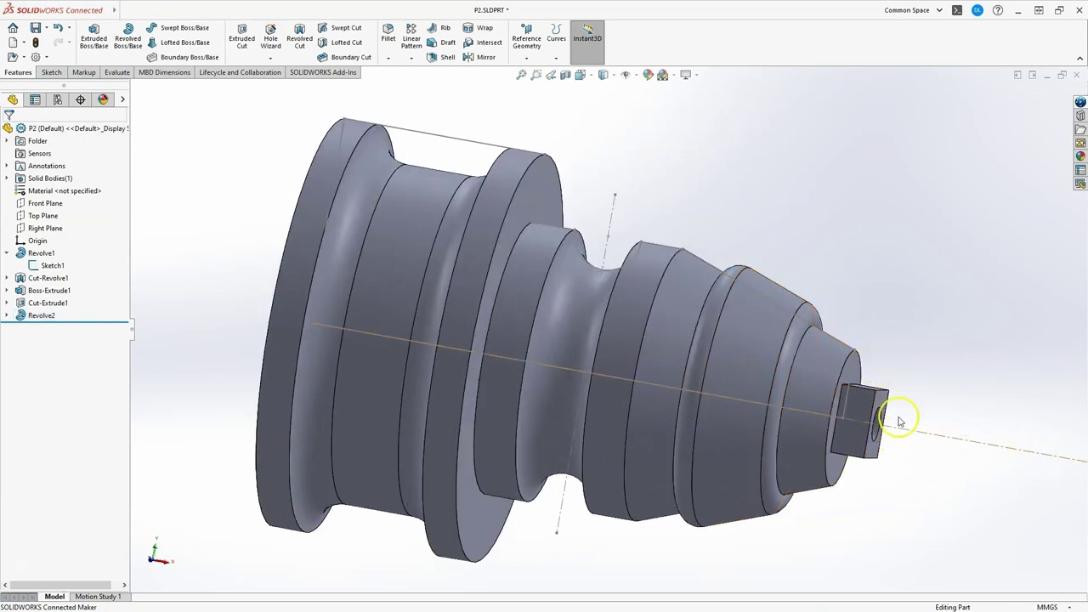
pyautogui.rightClick(62, 265)
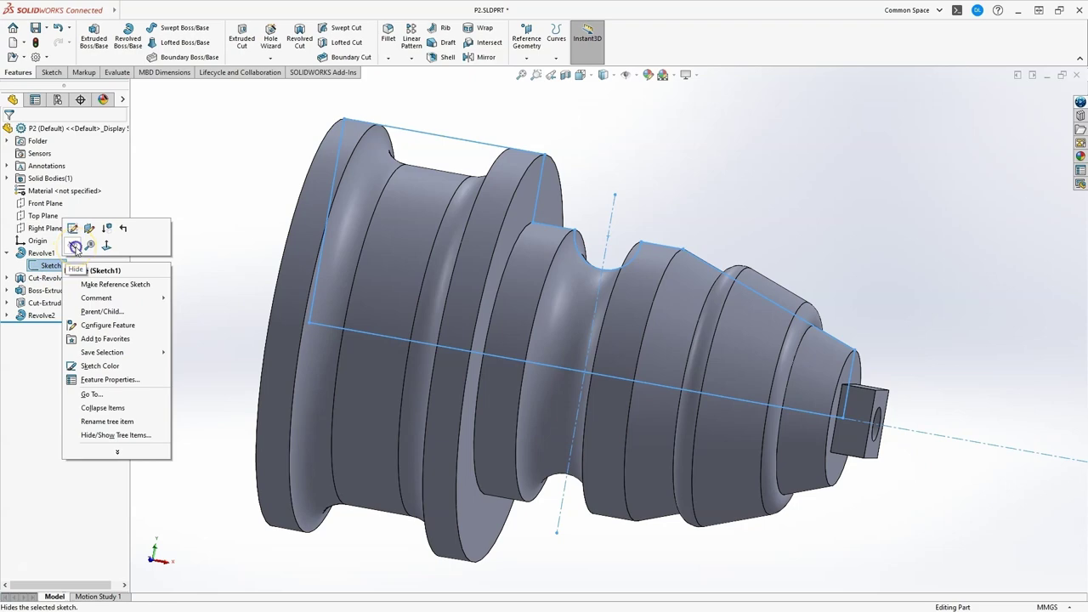
pyautogui.click(76, 247)
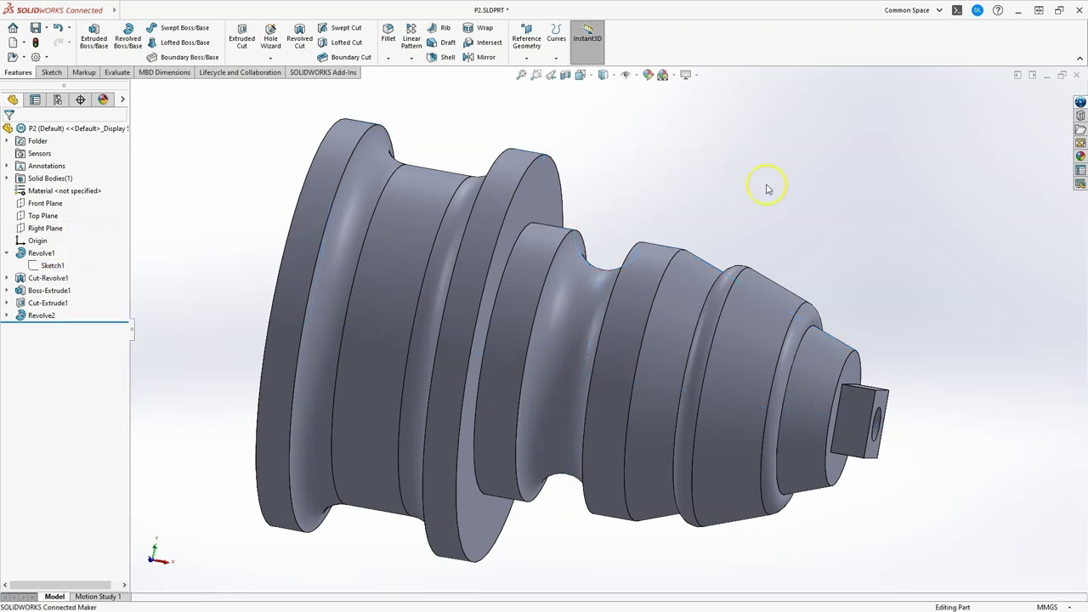
pyautogui.moveTo(746, 212); pyautogui.dragTo(733, 208, button='middle')
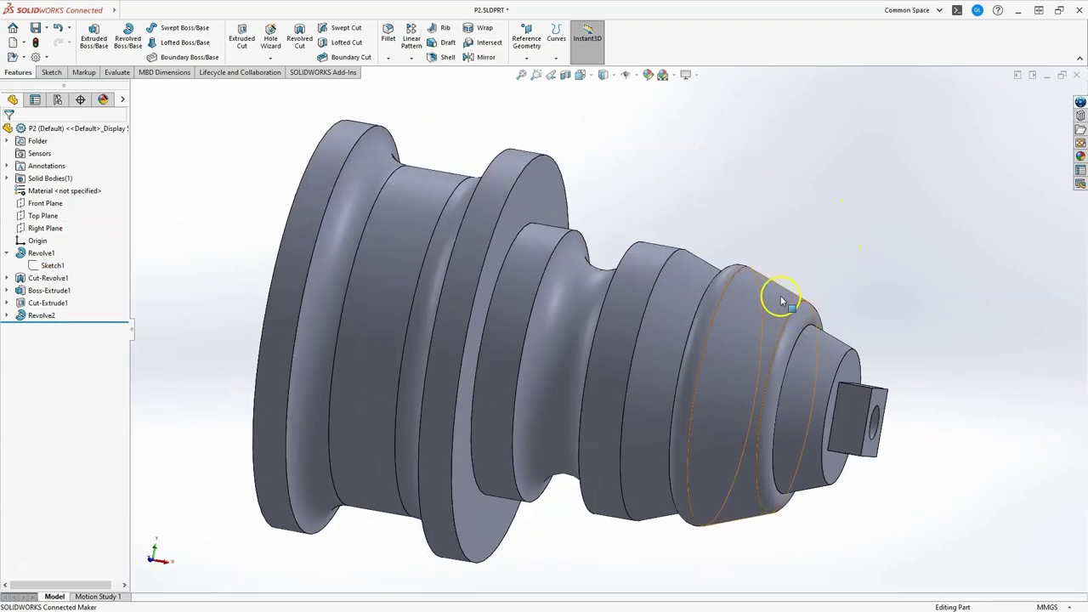
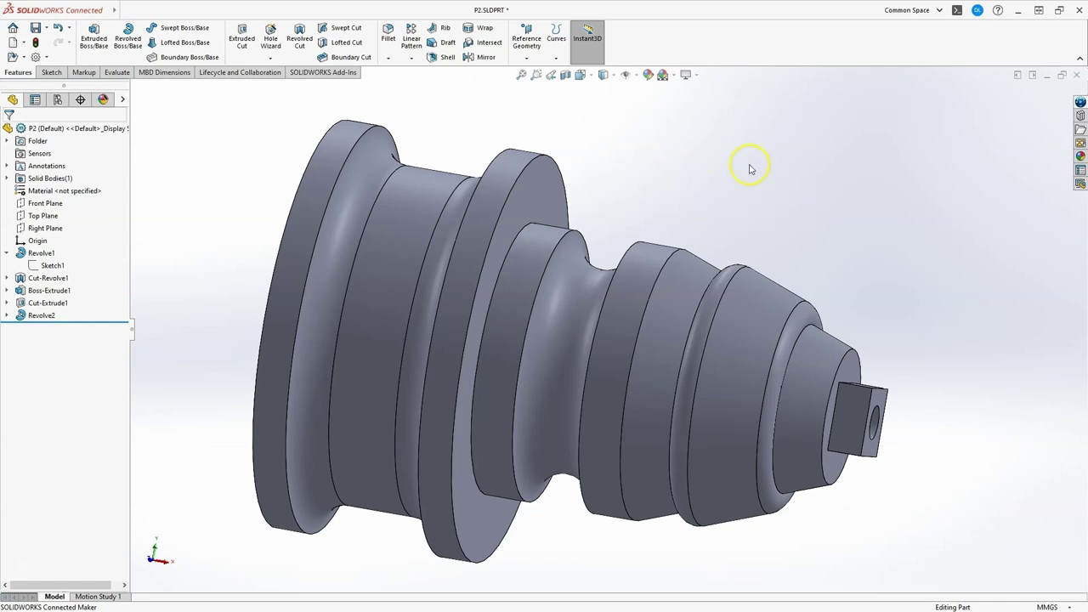
# Select the rim edges of the left and middle flanges of the turned part
pyautogui.moveTo(664, 211)
pyautogui.mouseDown(button='middle')
pyautogui.moveTo(719, 218)
pyautogui.moveTo(683, 213)
pyautogui.mouseUp(button='middle')
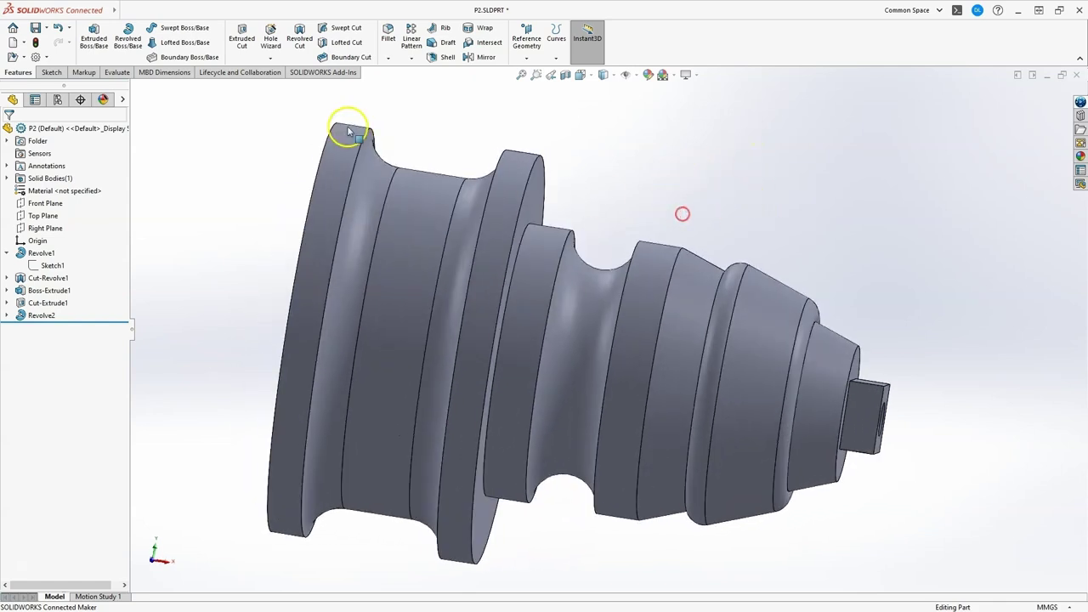
pyautogui.click(365, 140)
pyautogui.click(413, 121)
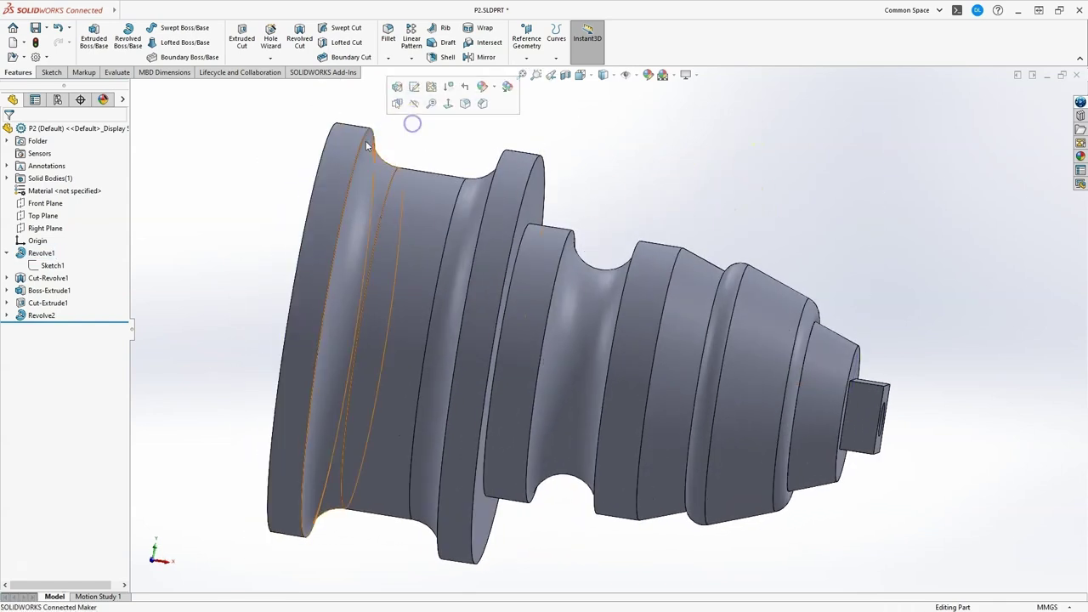
pyautogui.click(364, 140)
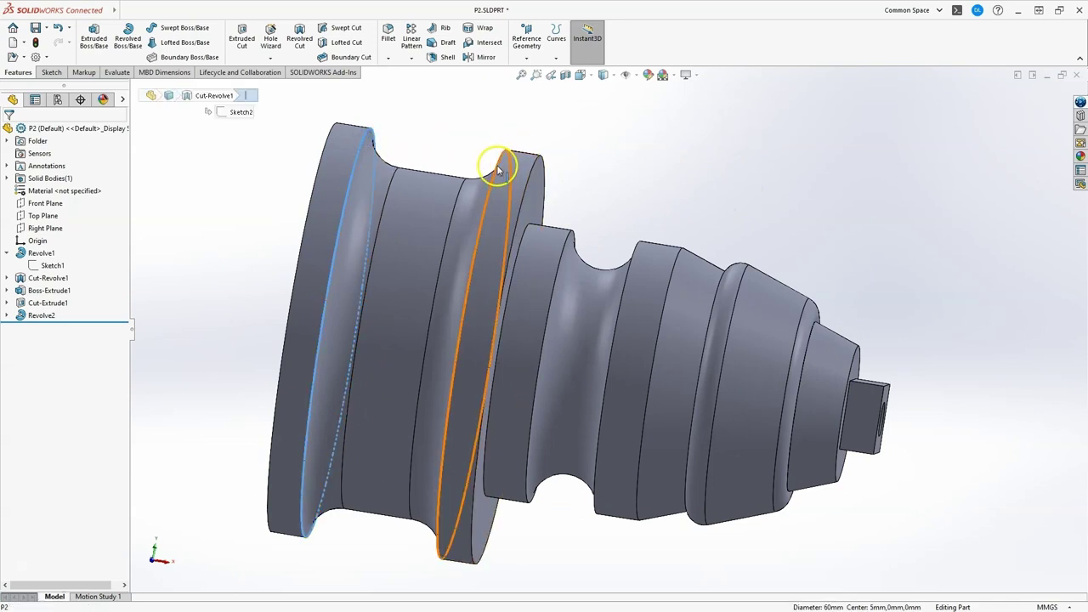
pyautogui.keyDown('ctrl'); pyautogui.click(497, 164); pyautogui.keyUp('ctrl')
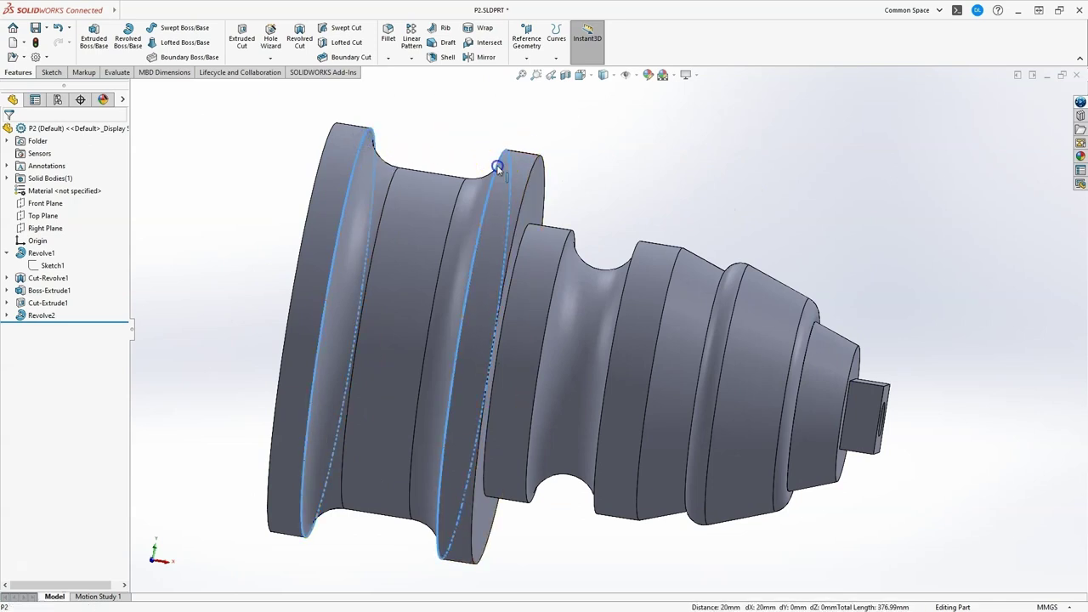
# Round the two selected flange edges with a 2 mm fillet
pyautogui.click(388, 36)
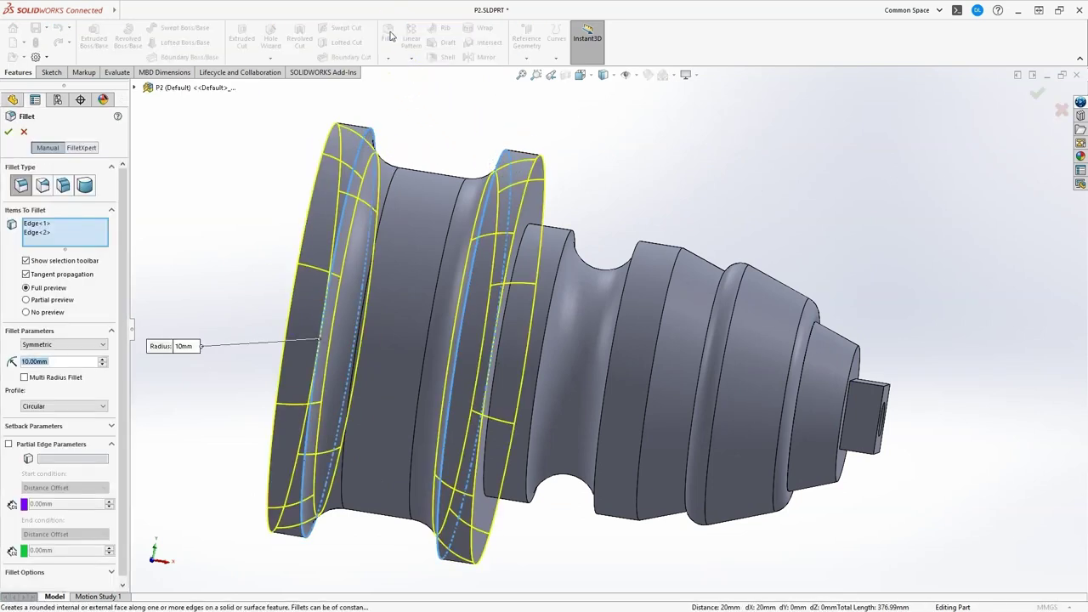
pyautogui.click(27, 361)
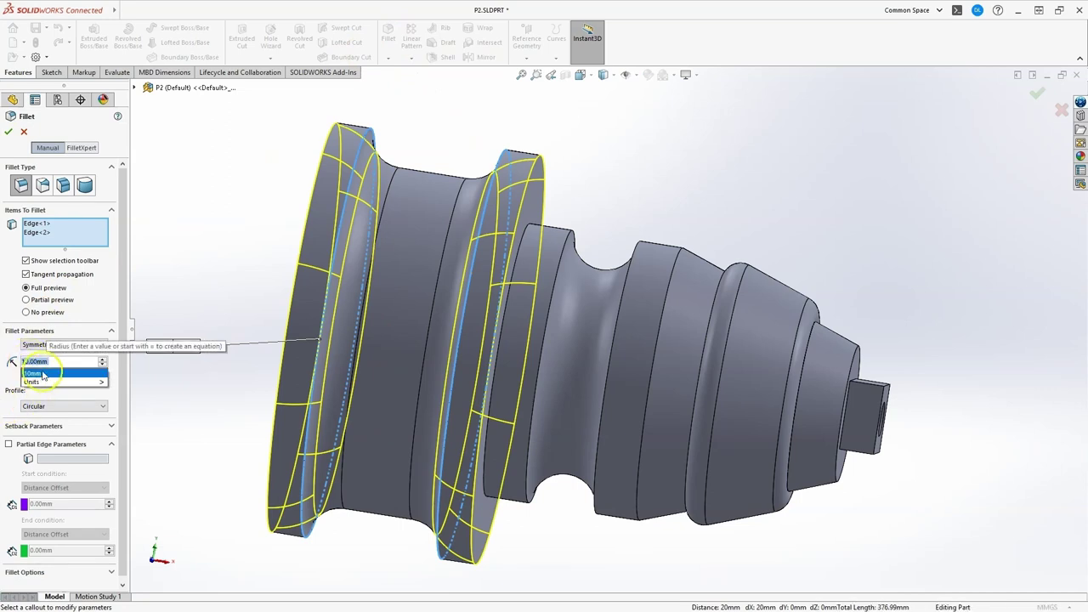
pyautogui.click(42, 375)
pyautogui.write('2')
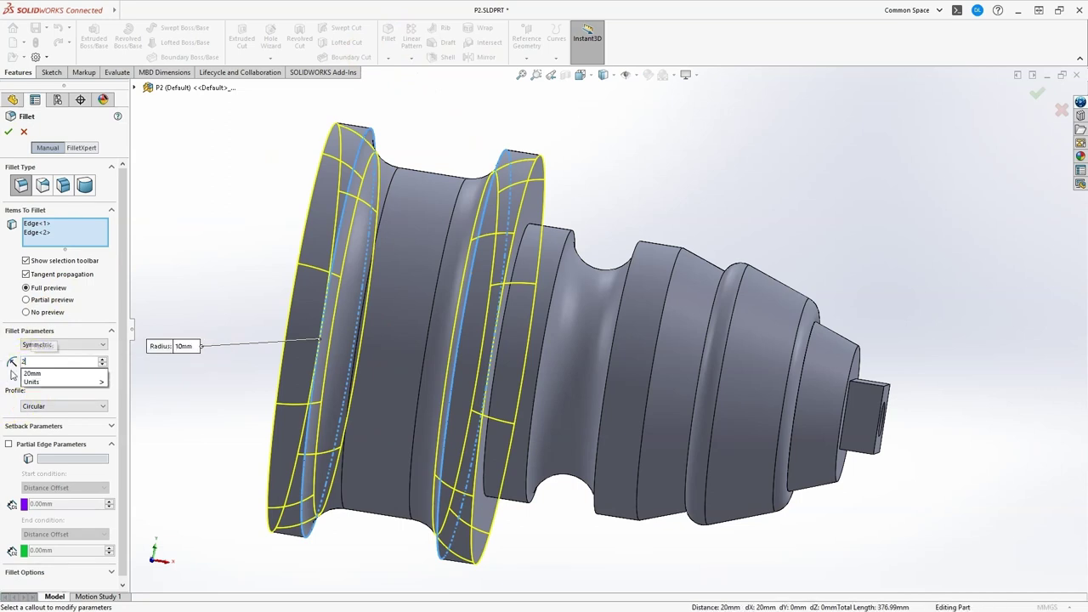
pyautogui.press('Return')
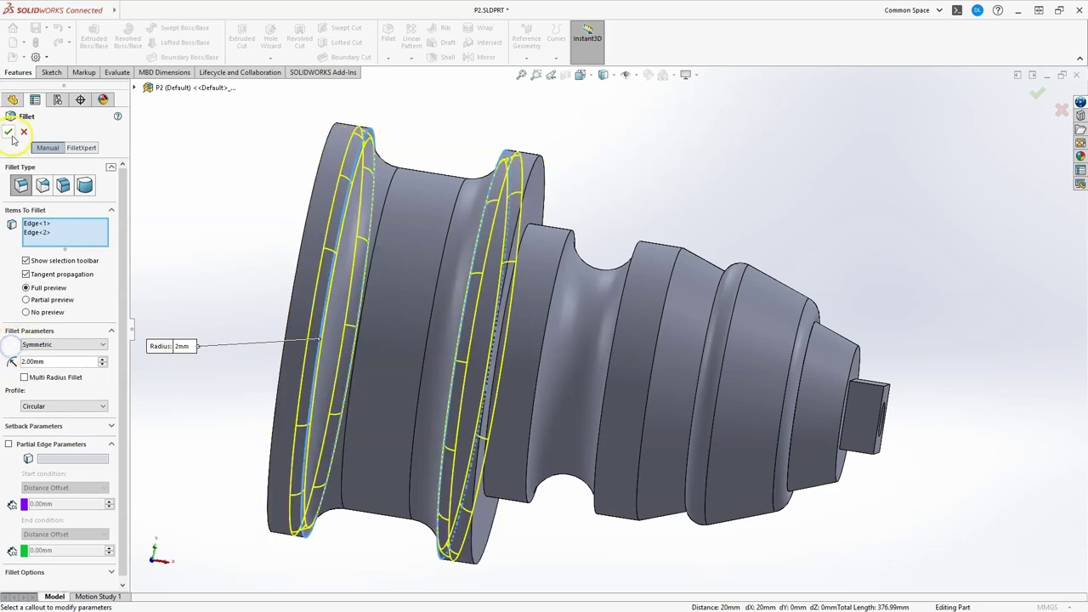
pyautogui.click(8, 131)
pyautogui.moveTo(685, 155); pyautogui.dragTo(796, 203, button='middle')
pyautogui.scroll(-5, 796, 203)
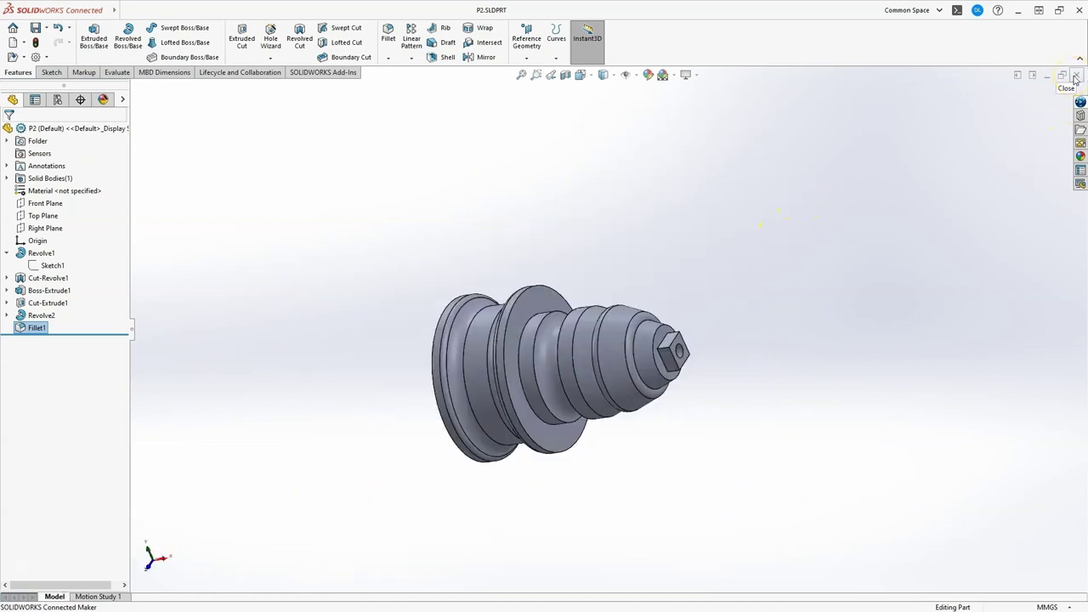
# Close the turned part and start a Top Plane sketch in a new part
pyautogui.click(1075, 78)
pyautogui.click(30, 30)
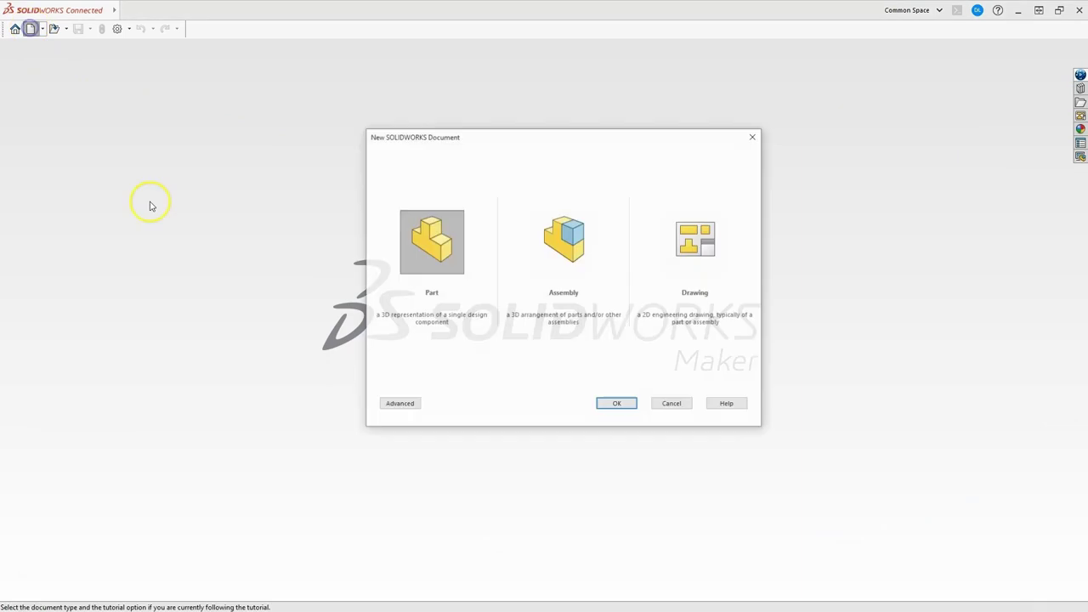
pyautogui.click(617, 405)
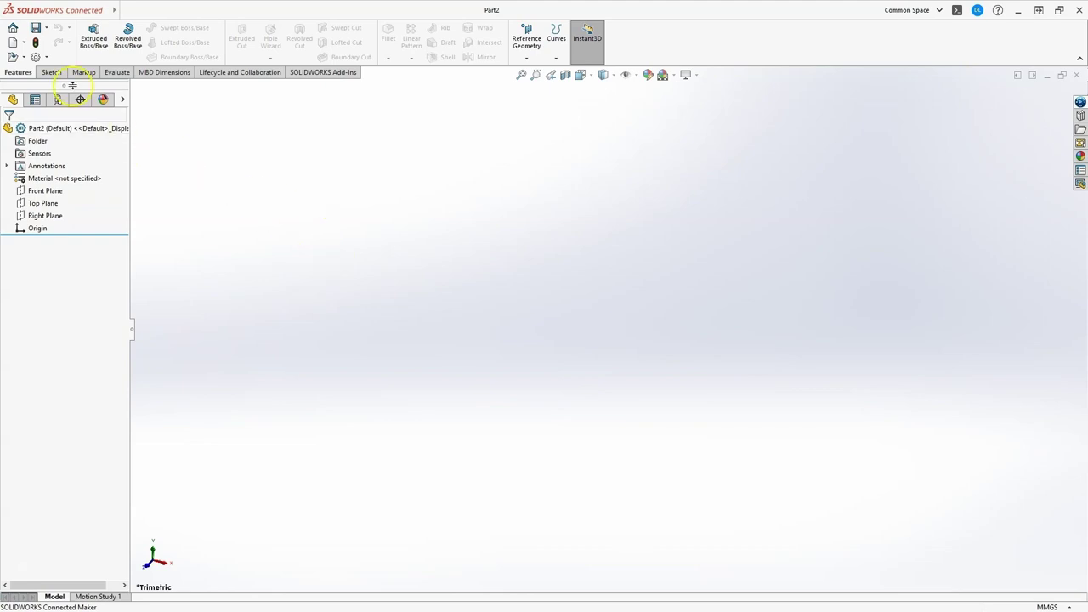
pyautogui.click(56, 73)
pyautogui.click(89, 39)
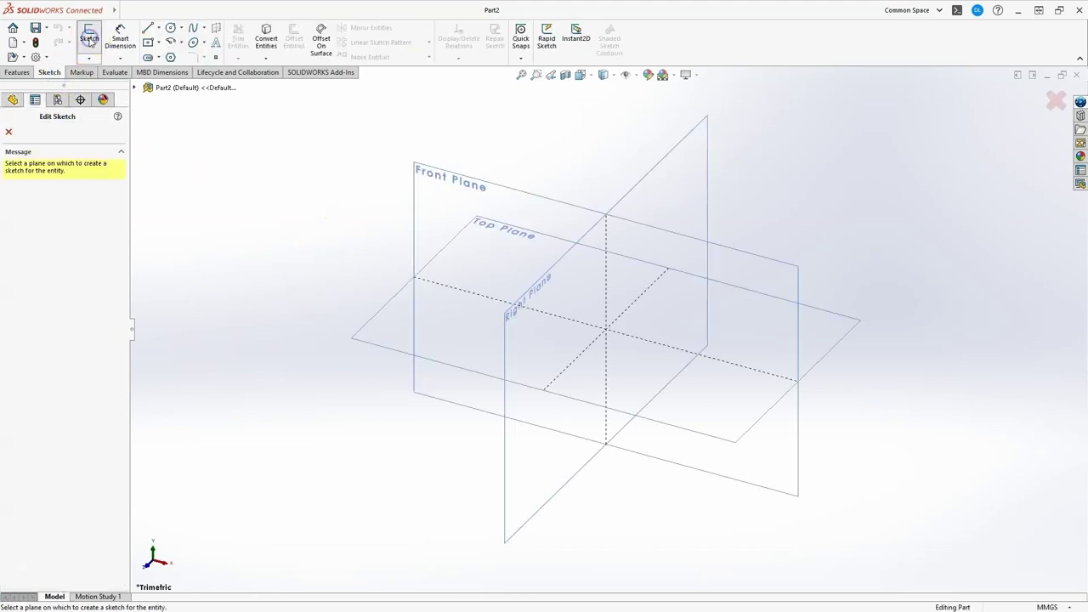
pyautogui.click(373, 345)
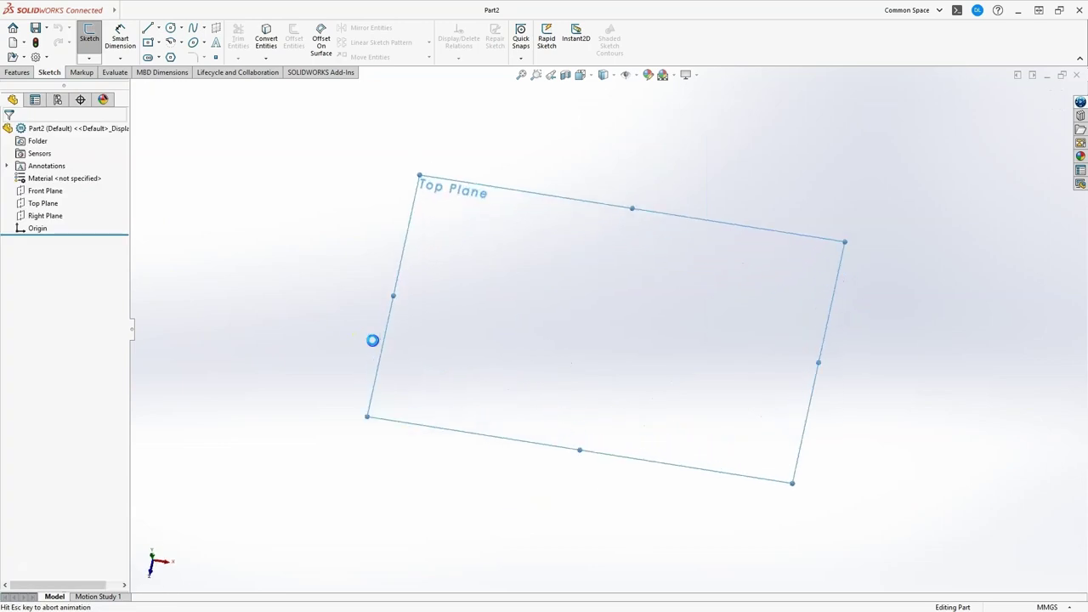
# Draw a centre rectangle centred on the origin
pyautogui.click(158, 43)
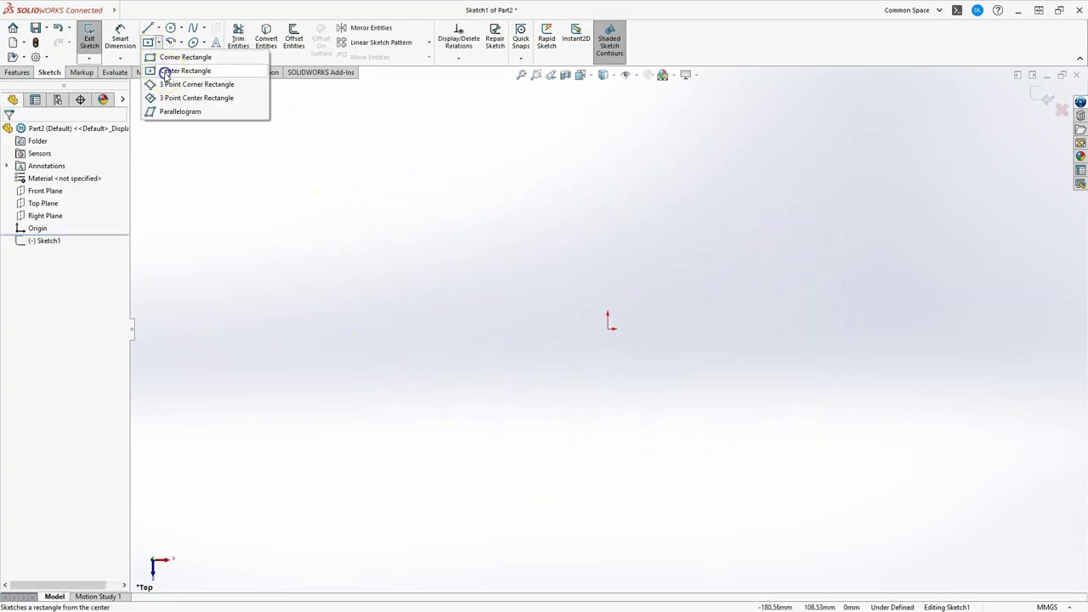
pyautogui.click(165, 72)
pyautogui.click(607, 324)
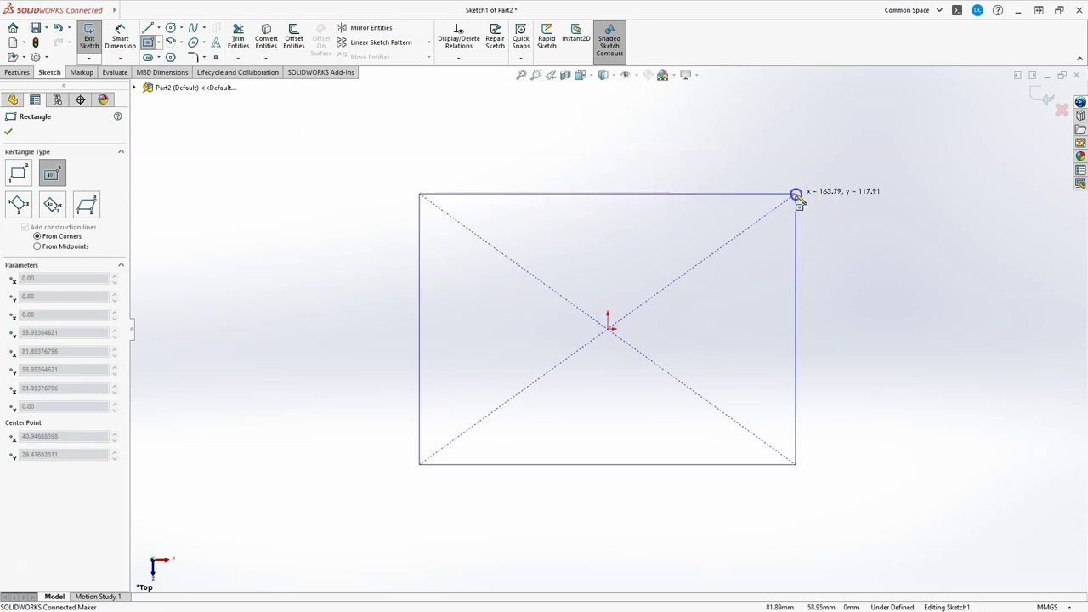
pyautogui.click(795, 195)
# Dimension the rectangle 100 mm wide and 70 mm high
pyautogui.click(120, 37)
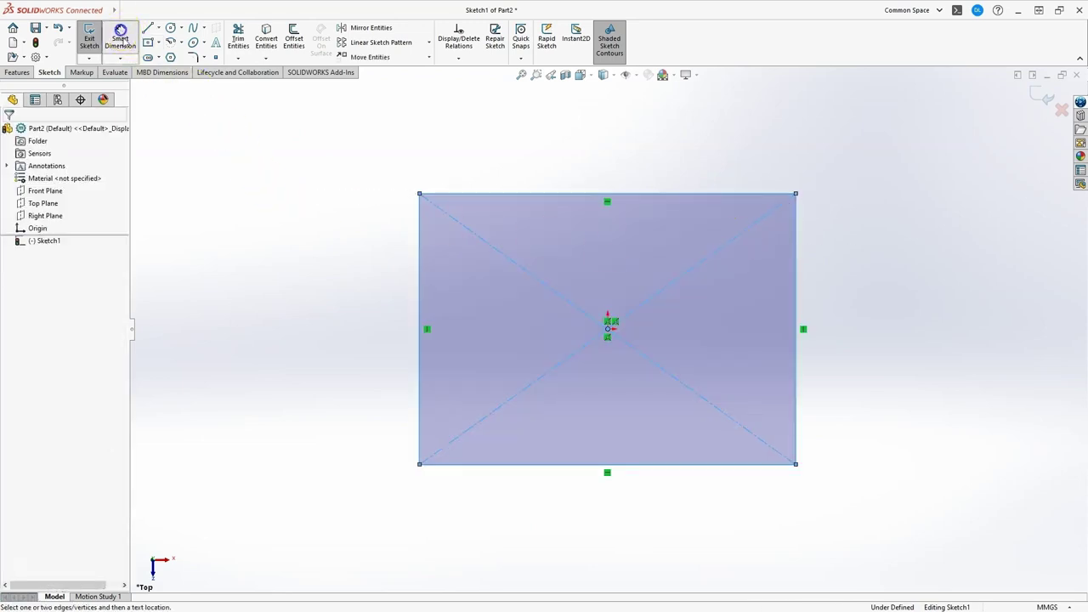
pyautogui.click(616, 194)
pyautogui.click(624, 119)
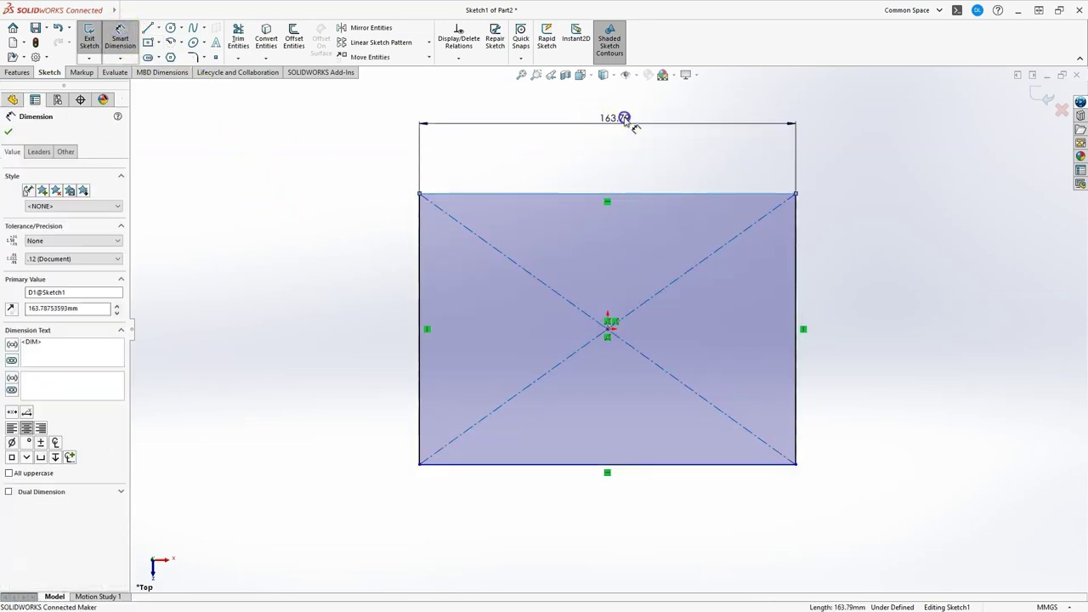
pyautogui.write('100')
pyautogui.press('Return')
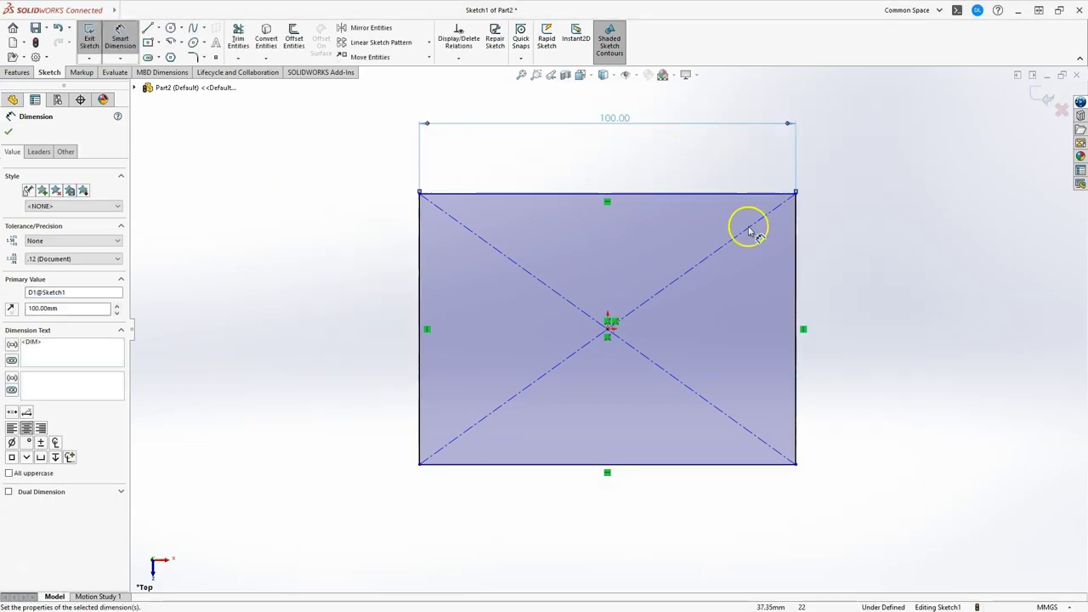
pyautogui.click(803, 284)
pyautogui.click(859, 286)
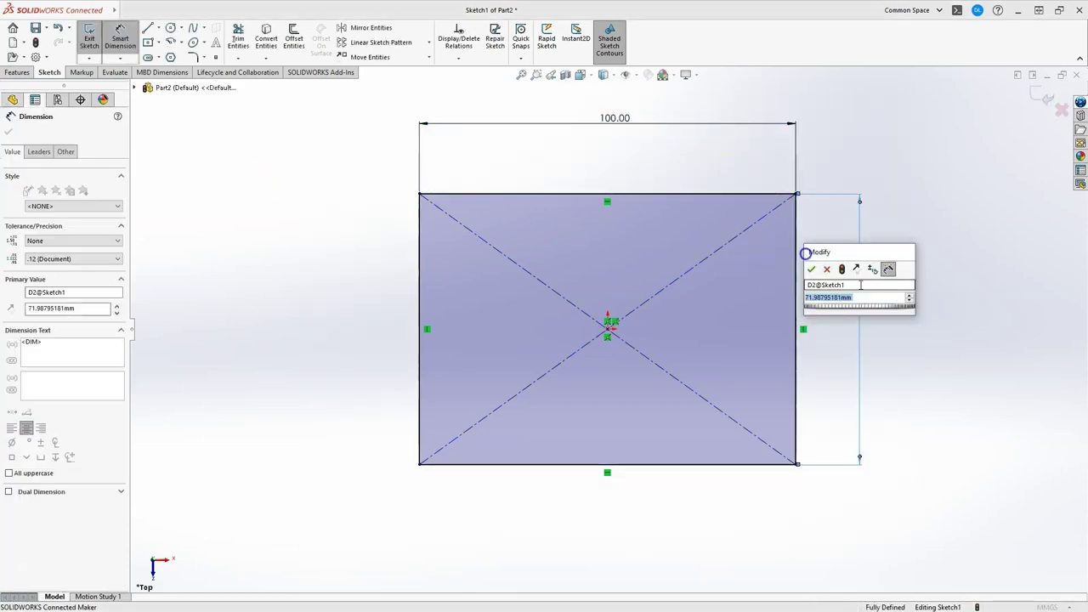
pyautogui.write('70')
pyautogui.press('Return')
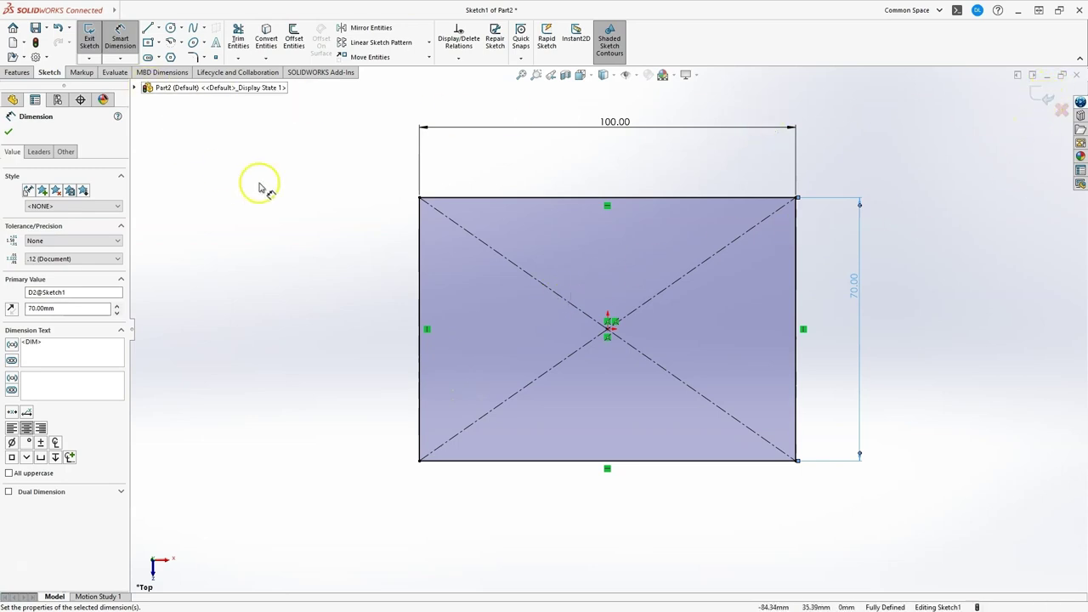
pyautogui.click(17, 72)
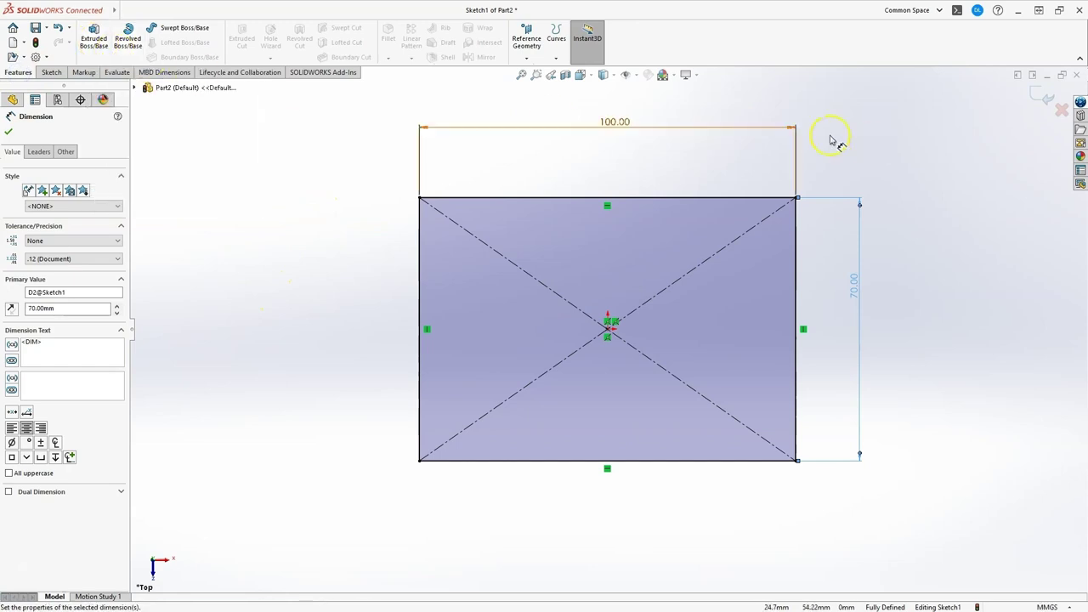
# Extrude the 100 × 70 rectangle 70 mm deep as Boss-Extrude1
pyautogui.click(93, 40)
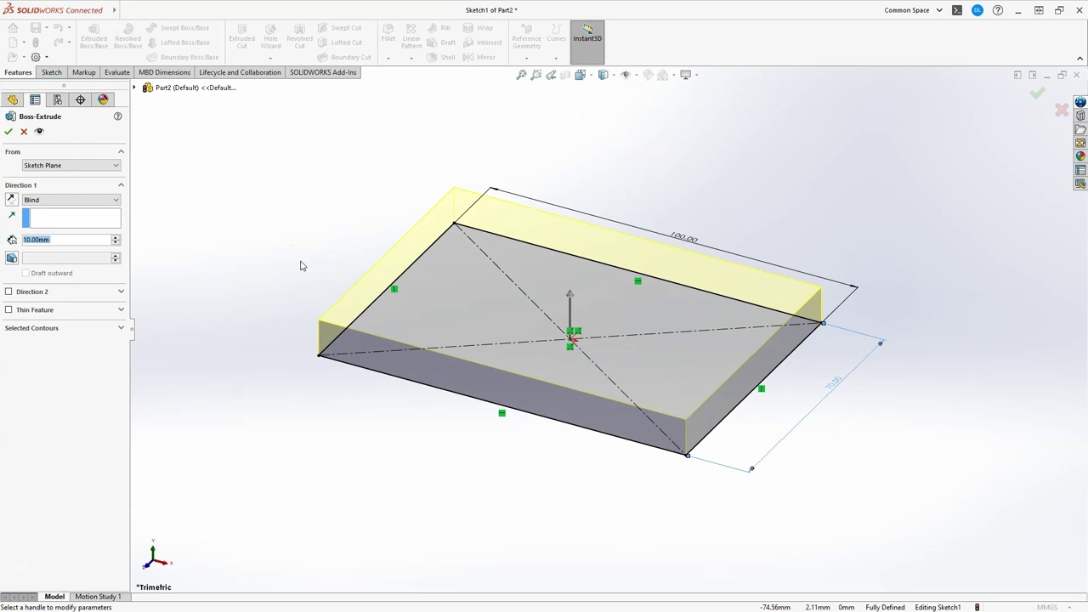
pyautogui.write('70')
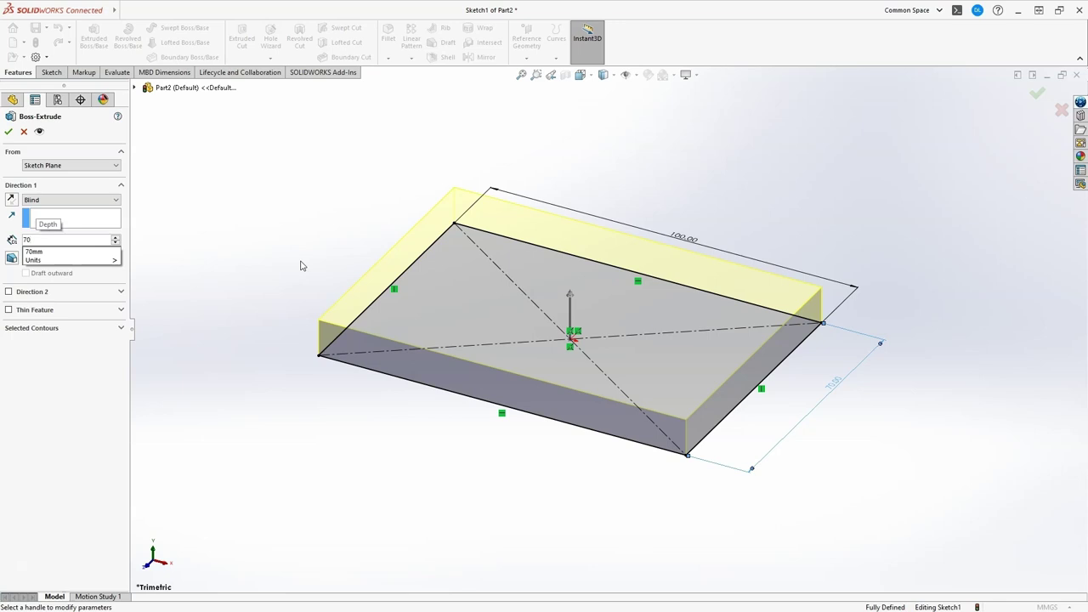
pyautogui.click(9, 134)
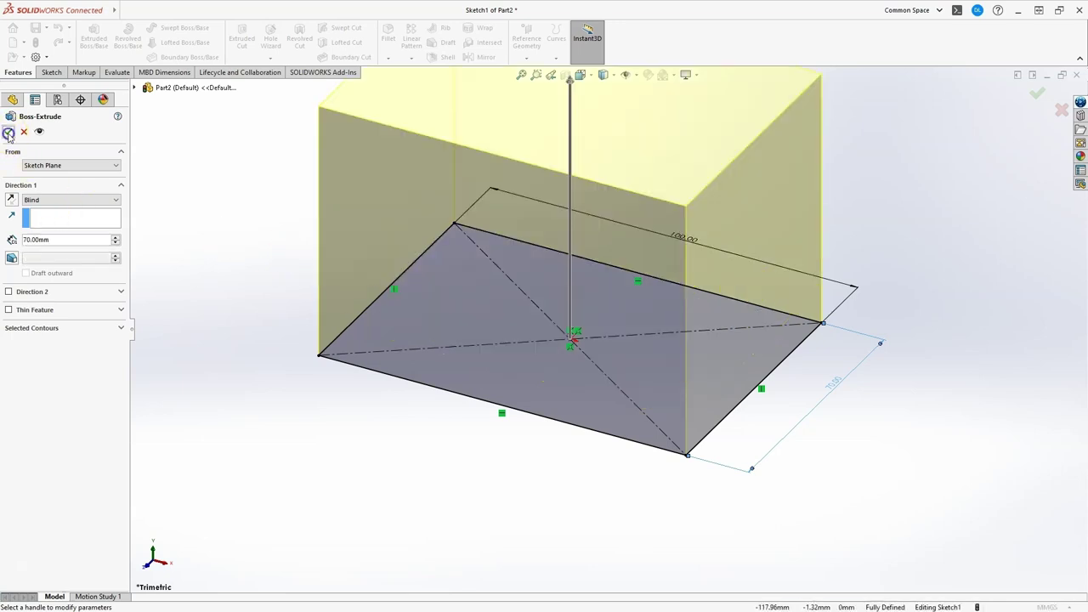
pyautogui.scroll(-3, 736, 346)
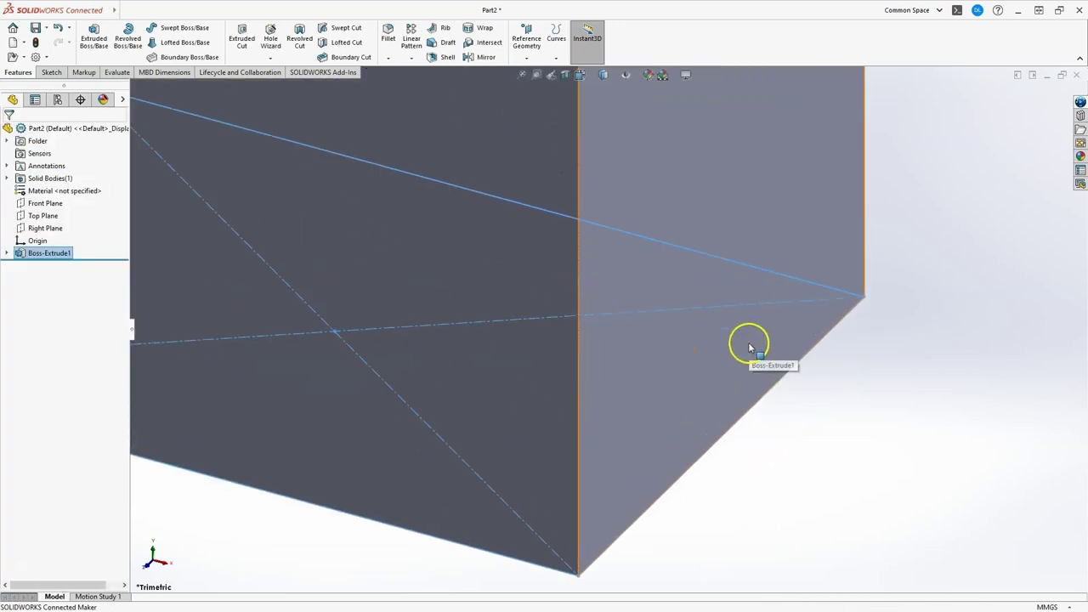
pyautogui.scroll(4, 751, 344)
pyautogui.click(264, 256)
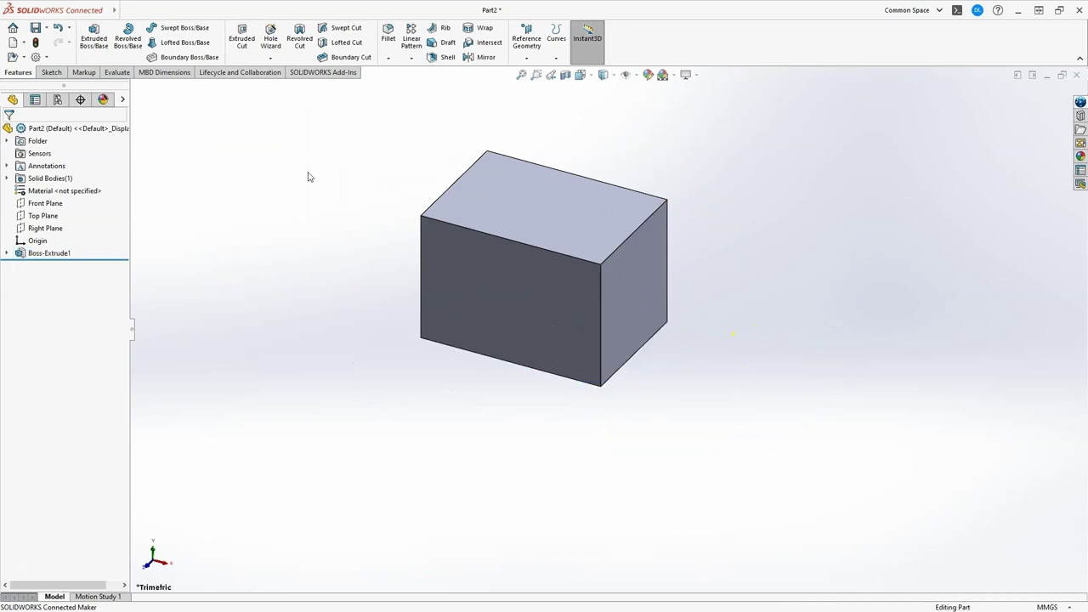
pyautogui.click(523, 247)
pyautogui.click(388, 57)
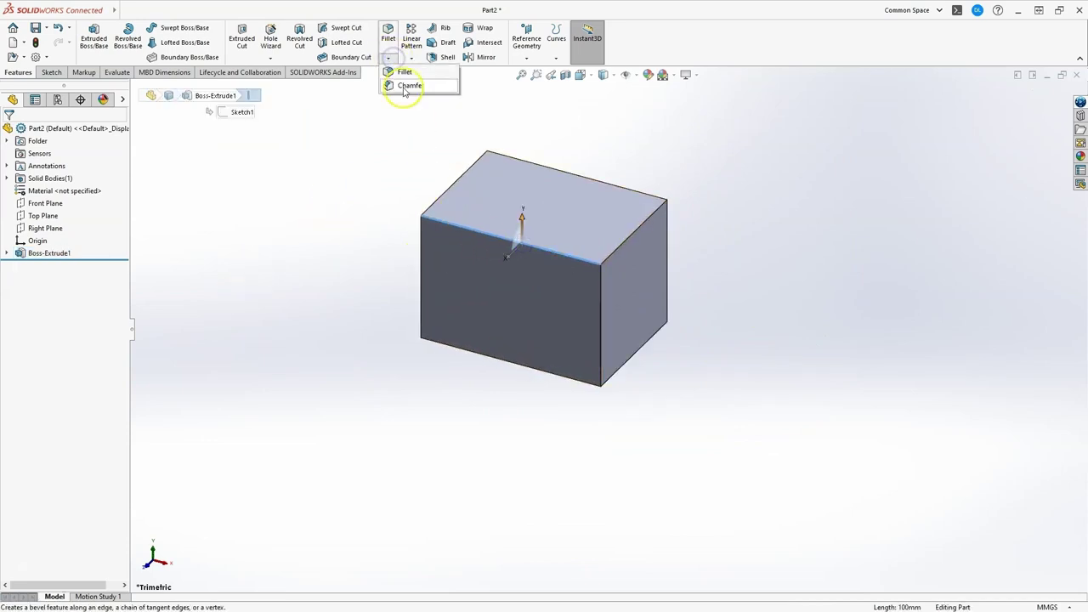
pyautogui.click(406, 87)
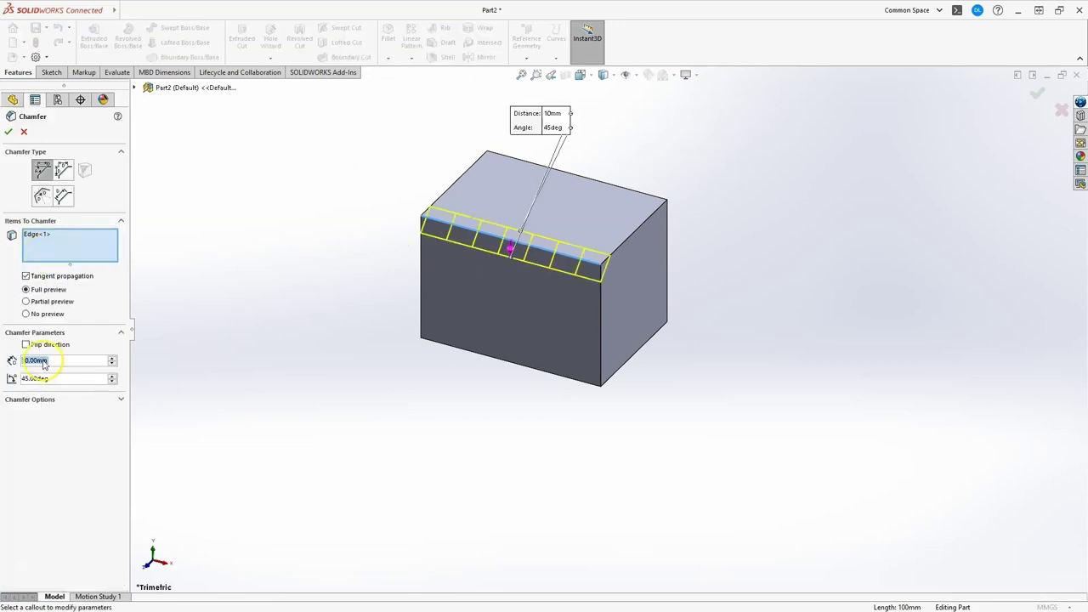
pyautogui.write('40')
pyautogui.press('Return')
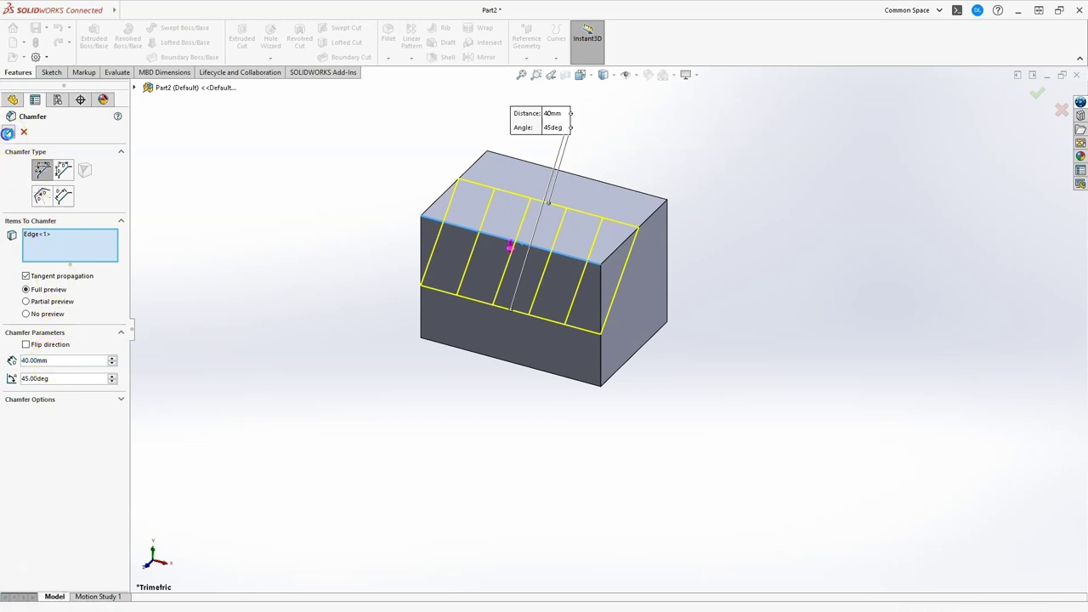
pyautogui.click(8, 132)
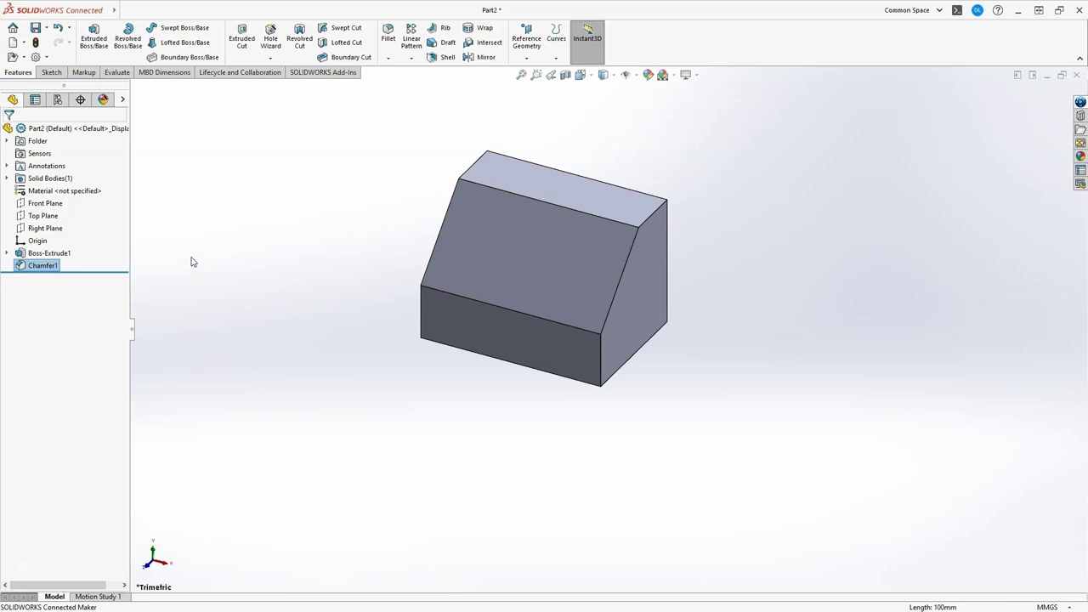
# Start a Shell that removes the top face and the sloped front face
pyautogui.click(443, 57)
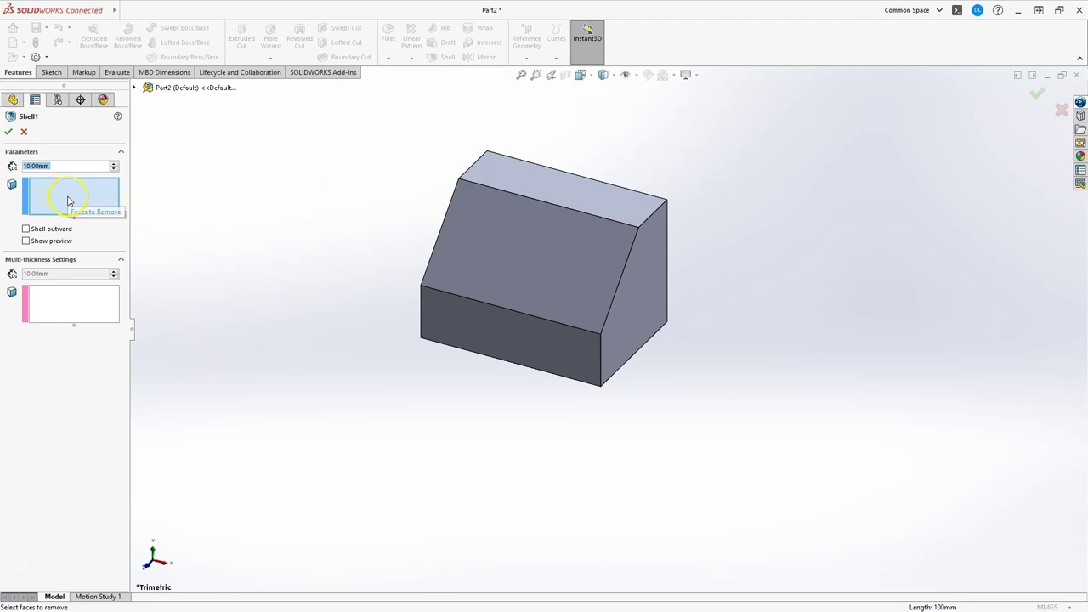
pyautogui.click(503, 179)
pyautogui.click(490, 235)
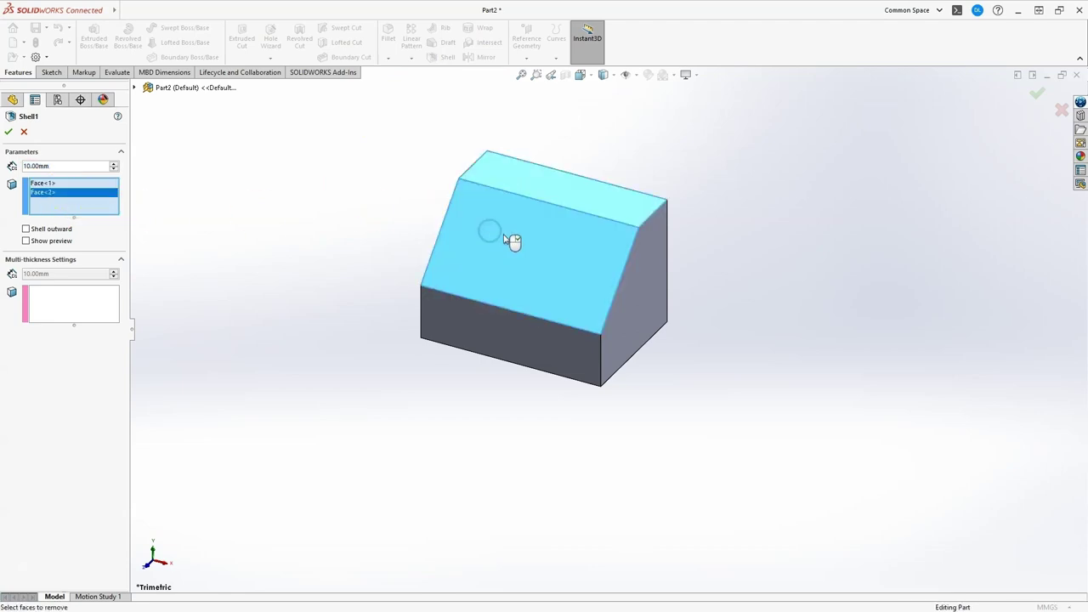
# Give the shell a 3 mm inward wall thickness and finish it
pyautogui.click(31, 167)
pyautogui.click(28, 166)
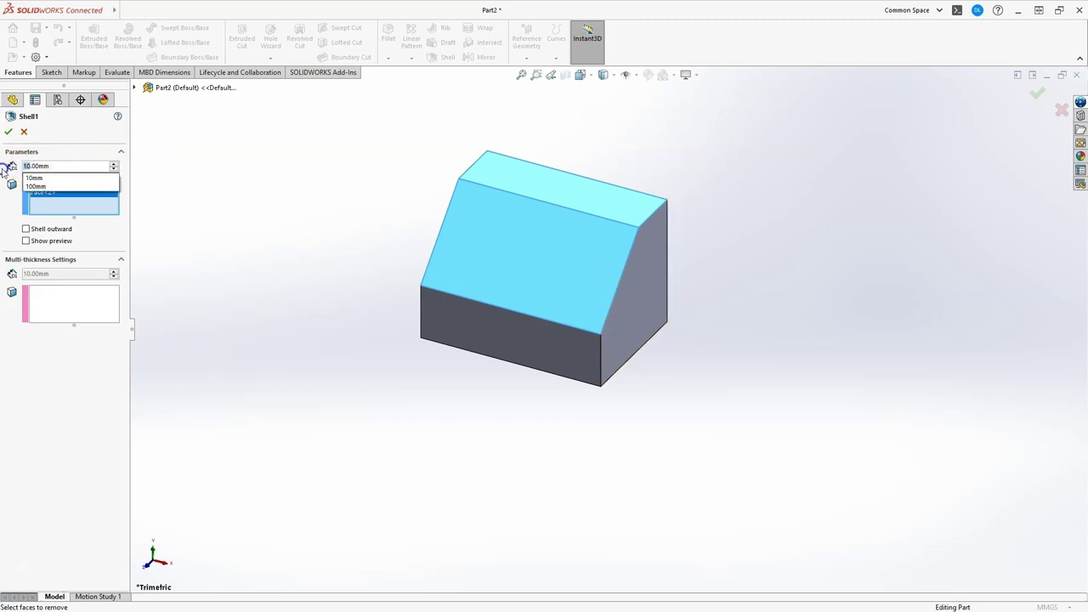
pyautogui.write('3')
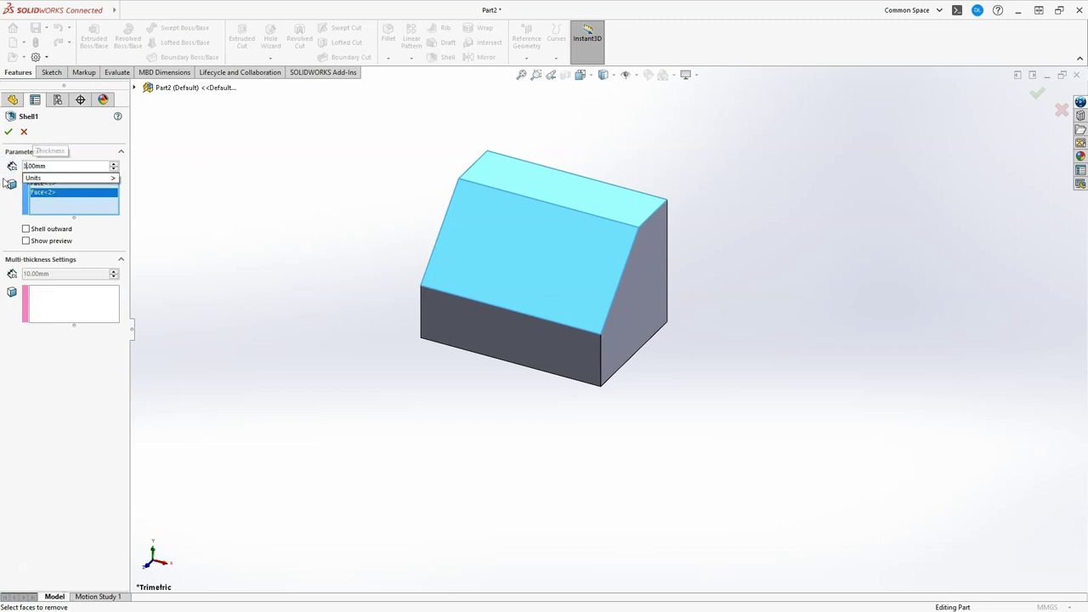
pyautogui.click(67, 128)
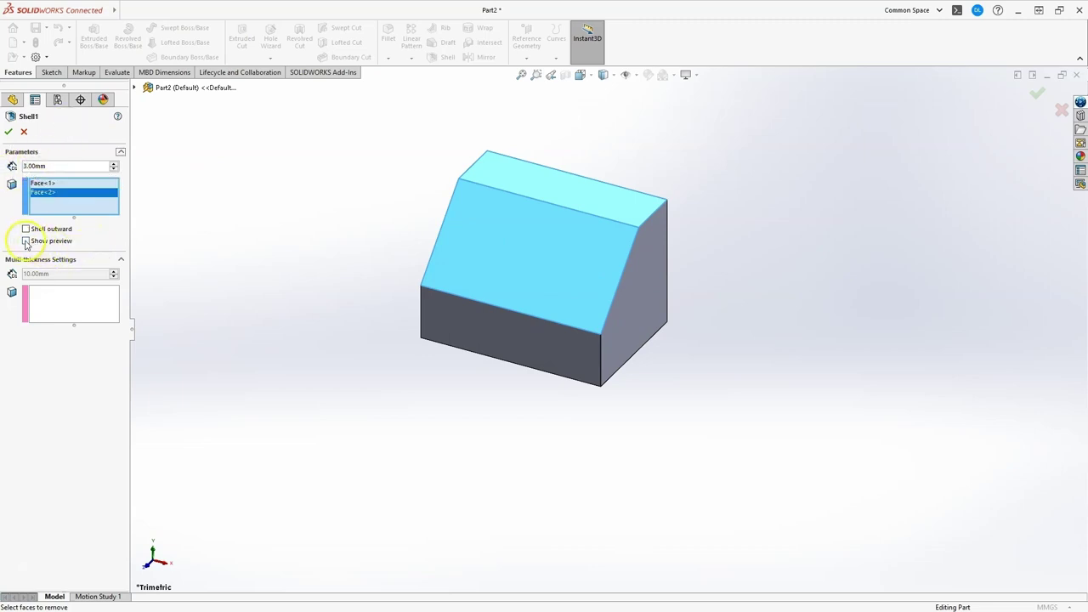
pyautogui.click(26, 241)
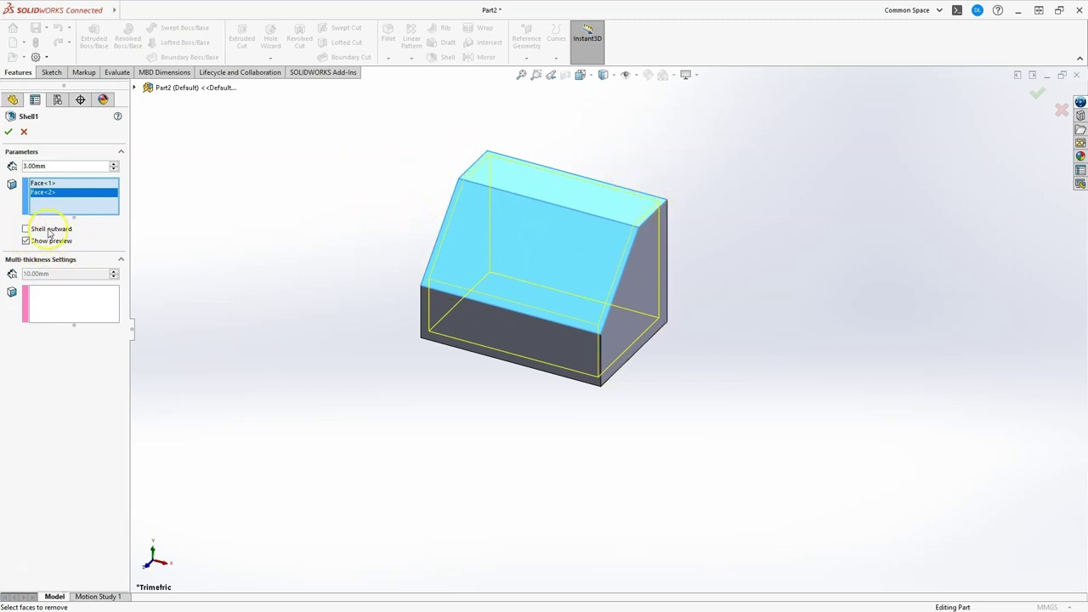
pyautogui.click(27, 230)
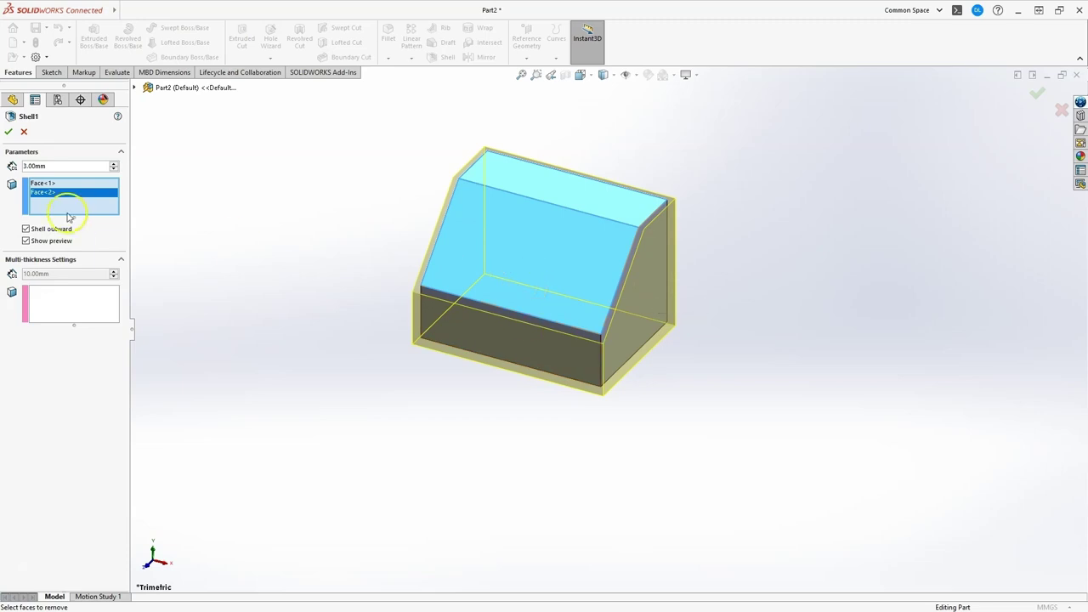
pyautogui.click(26, 229)
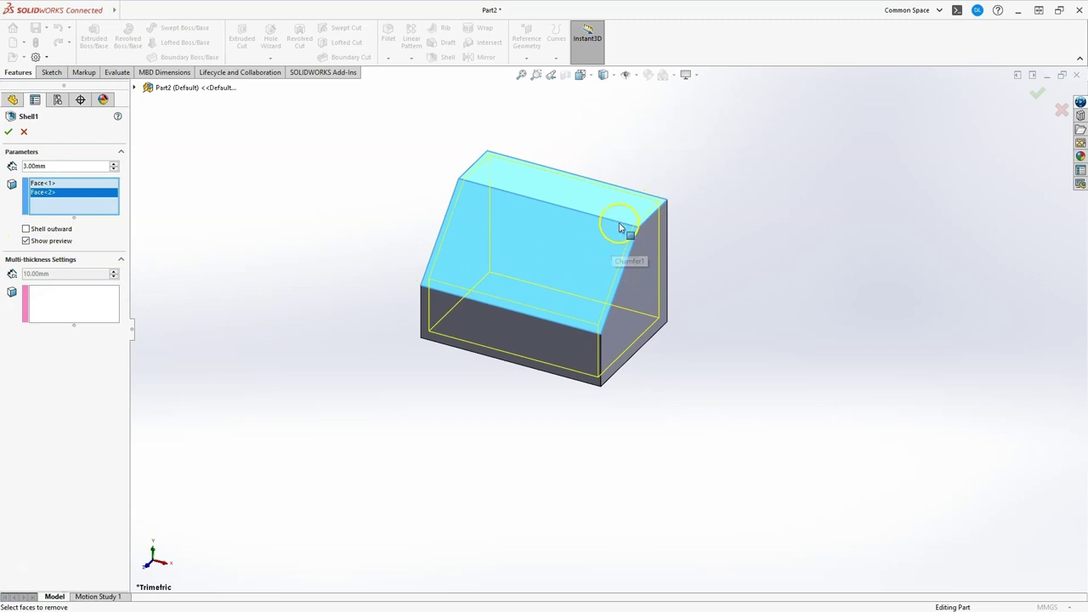
pyautogui.click(9, 131)
pyautogui.moveTo(356, 233); pyautogui.dragTo(386, 206, button='middle')
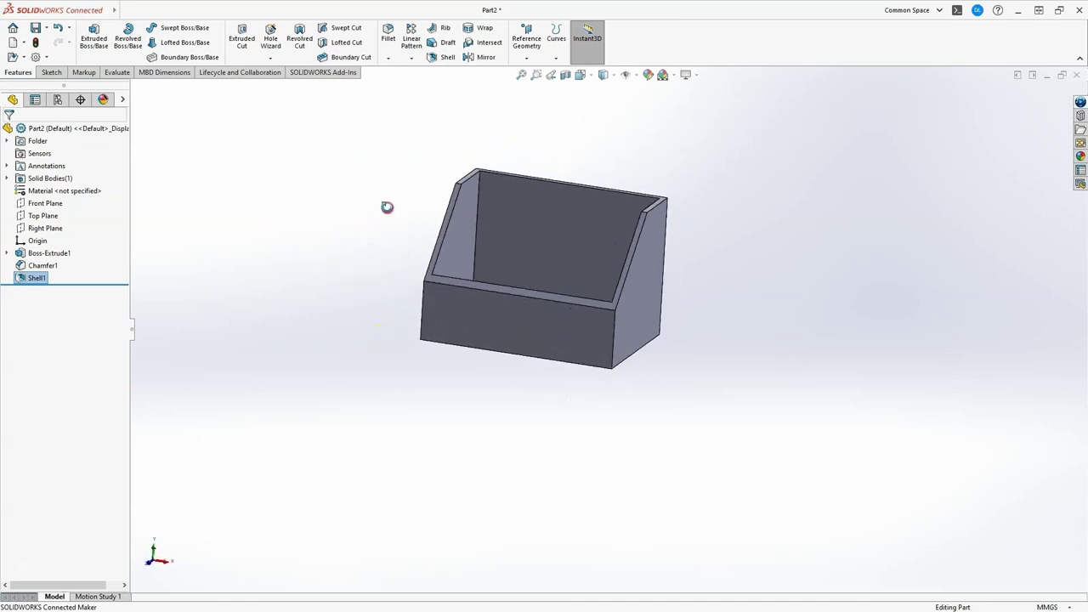
# Sketch a horizontal line across the lower part of the box's front face
pyautogui.click(485, 320)
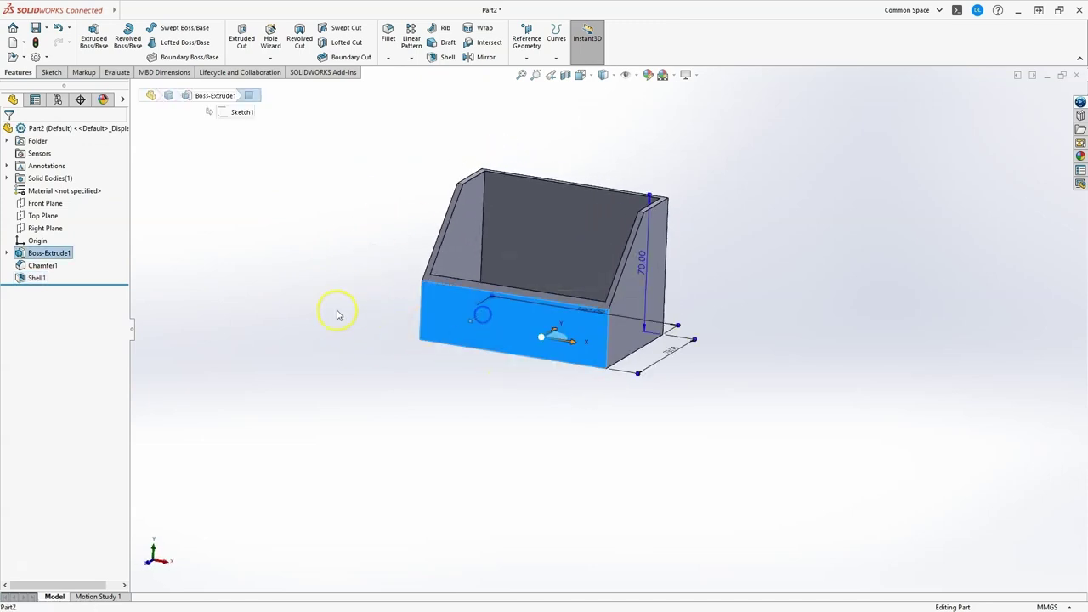
pyautogui.click(51, 72)
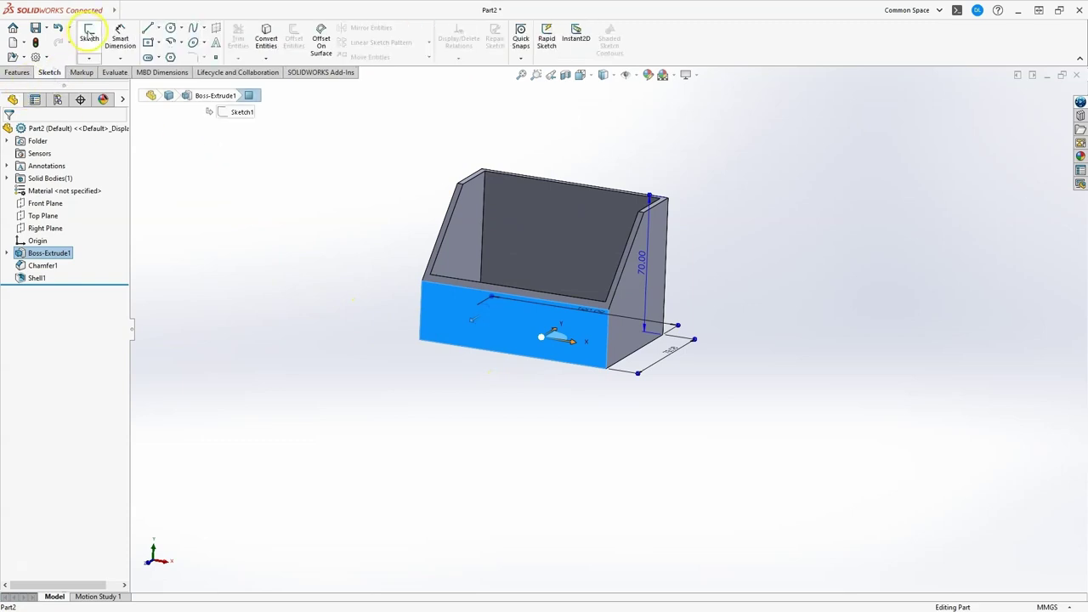
pyautogui.click(89, 37)
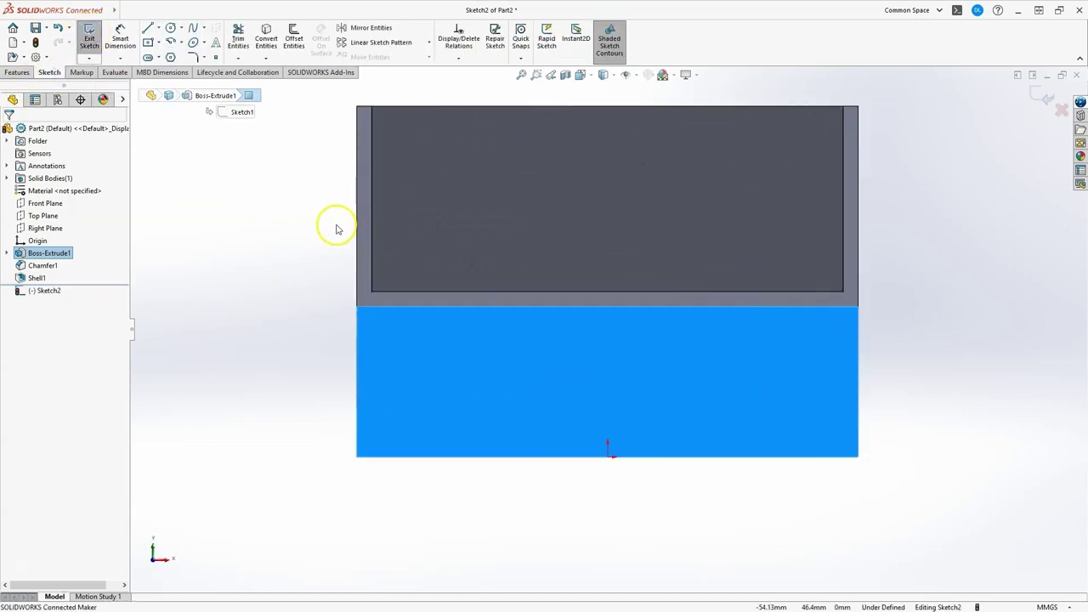
pyautogui.click(148, 28)
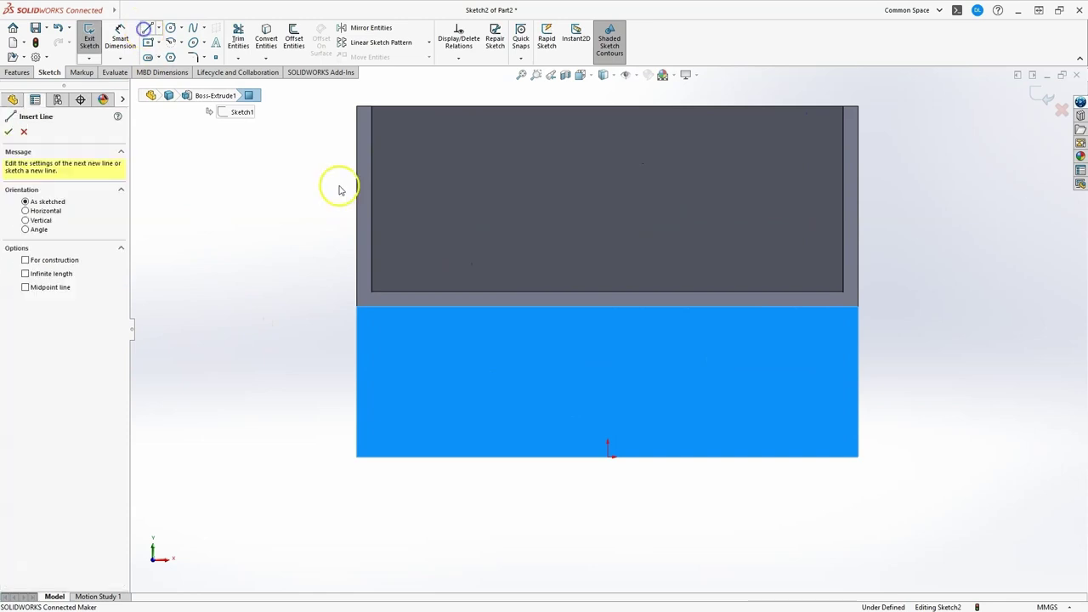
pyautogui.click(459, 422)
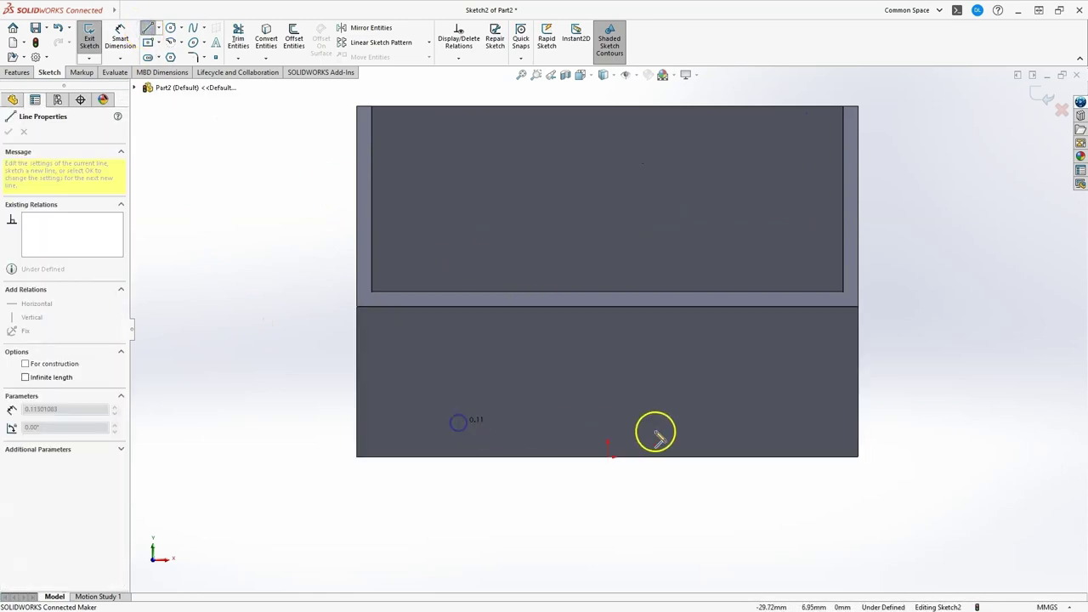
pyautogui.click(758, 421)
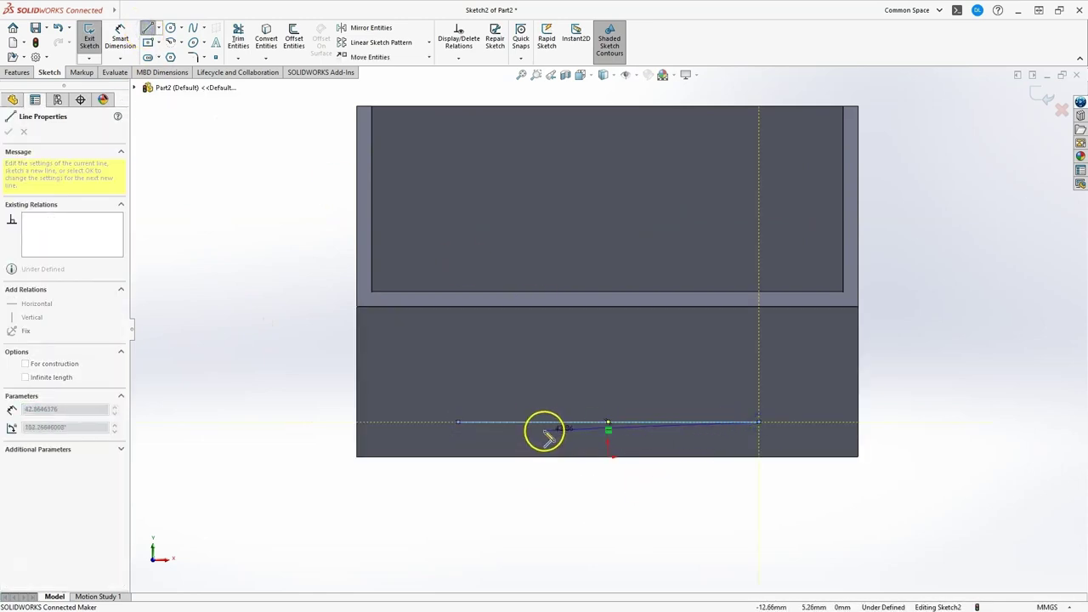
pyautogui.press('Escape')
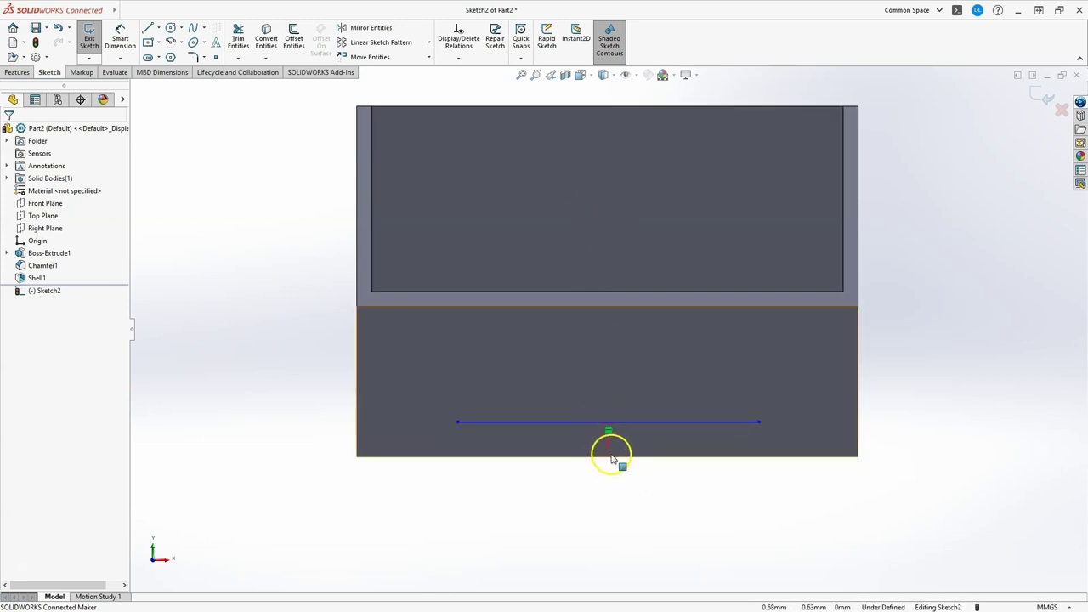
# Add a Vertical relation between the line's midpoint and the origin
pyautogui.click(609, 459)
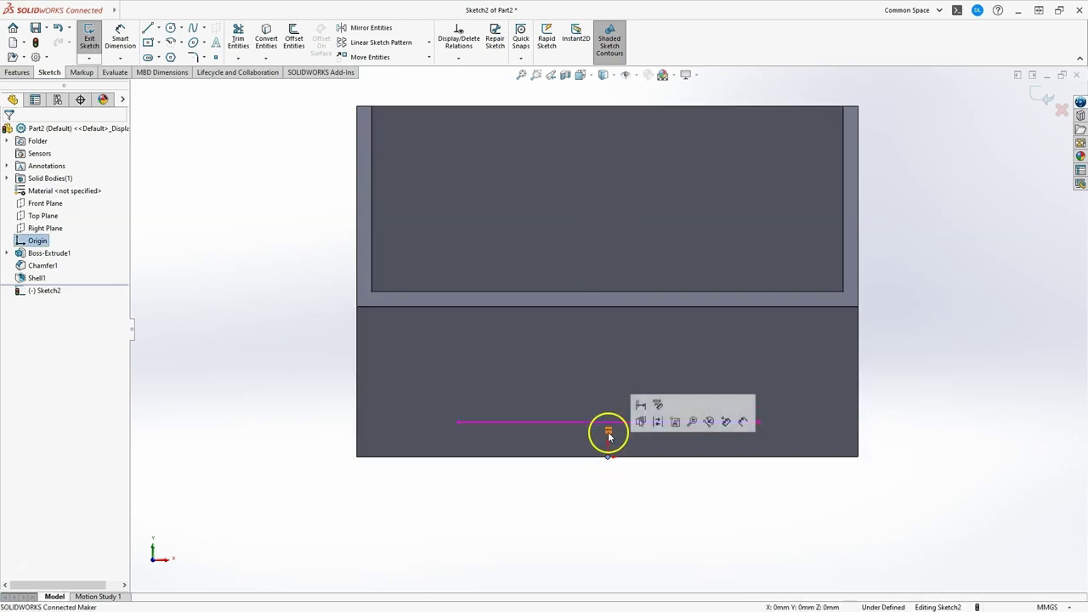
pyautogui.keyDown('ctrl'); pyautogui.click(608, 422); pyautogui.keyUp('ctrl')
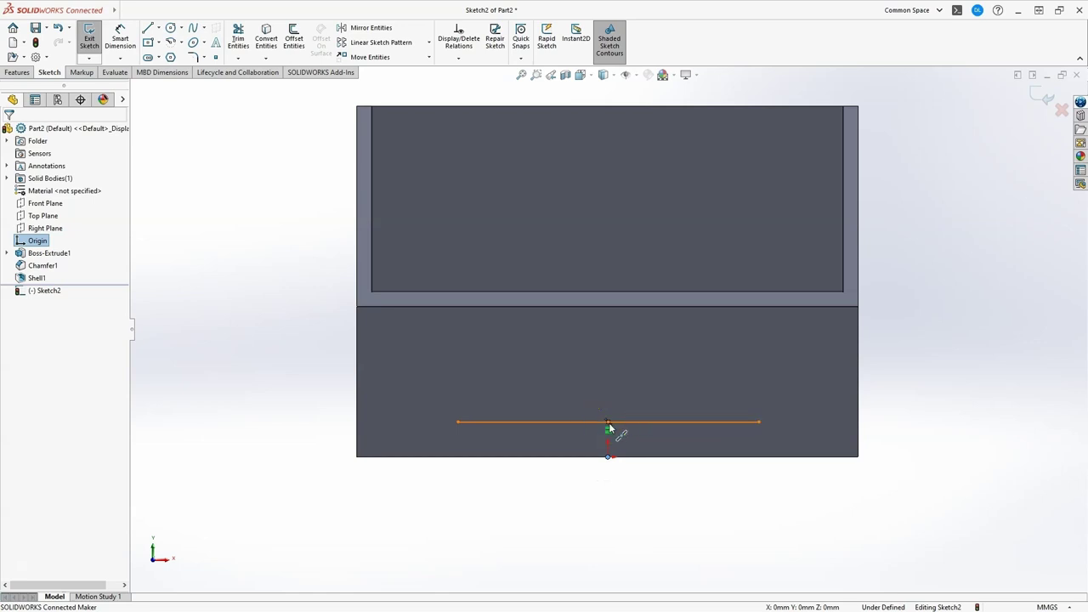
pyautogui.click(607, 422)
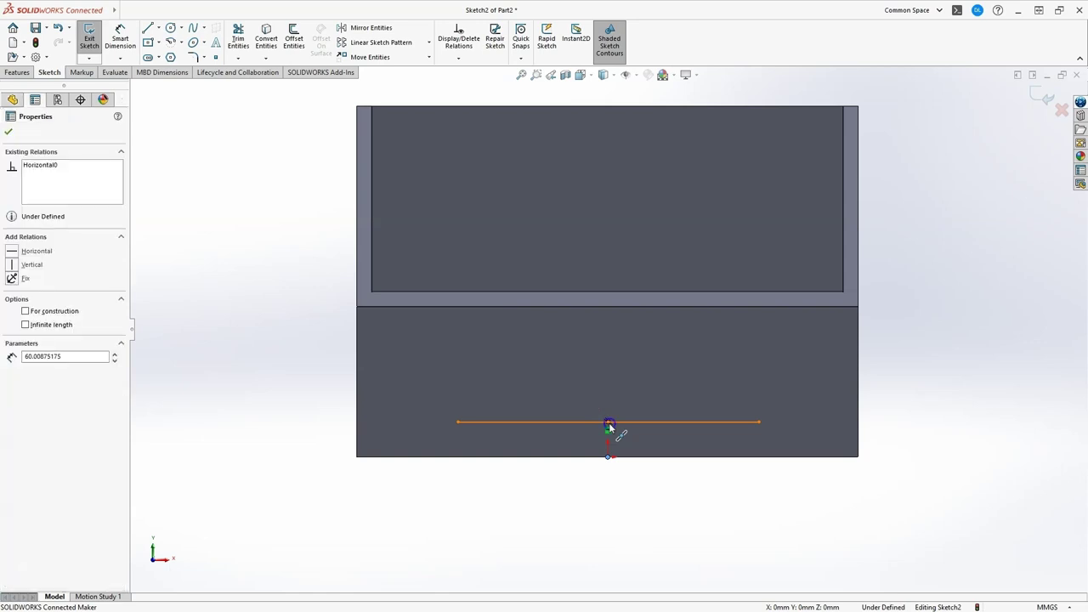
pyautogui.keyDown('ctrl'); pyautogui.click(608, 456); pyautogui.keyUp('ctrl')
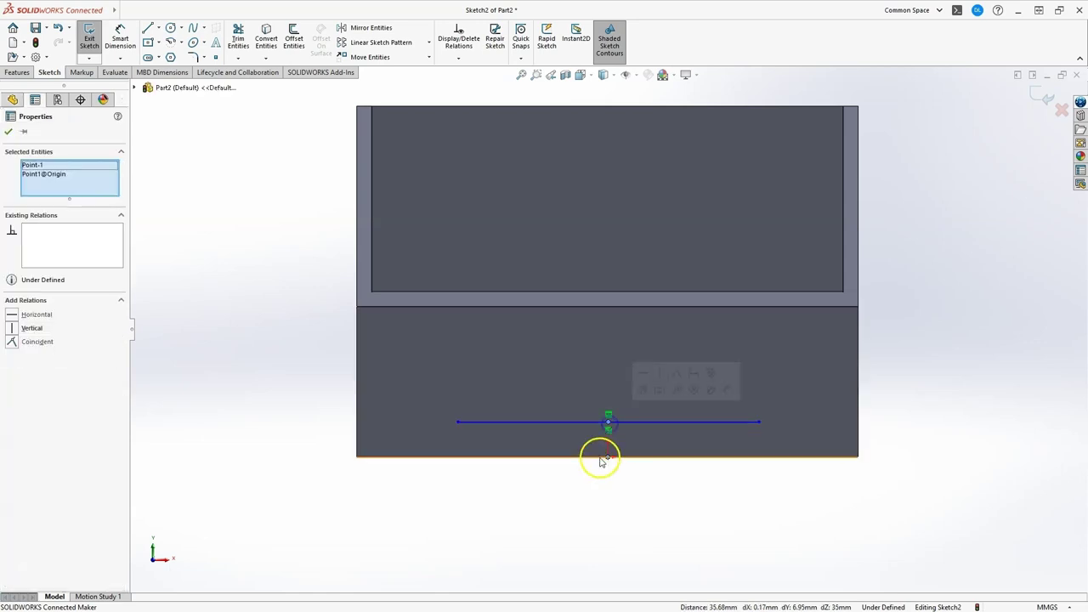
pyautogui.click(12, 330)
pyautogui.click(329, 238)
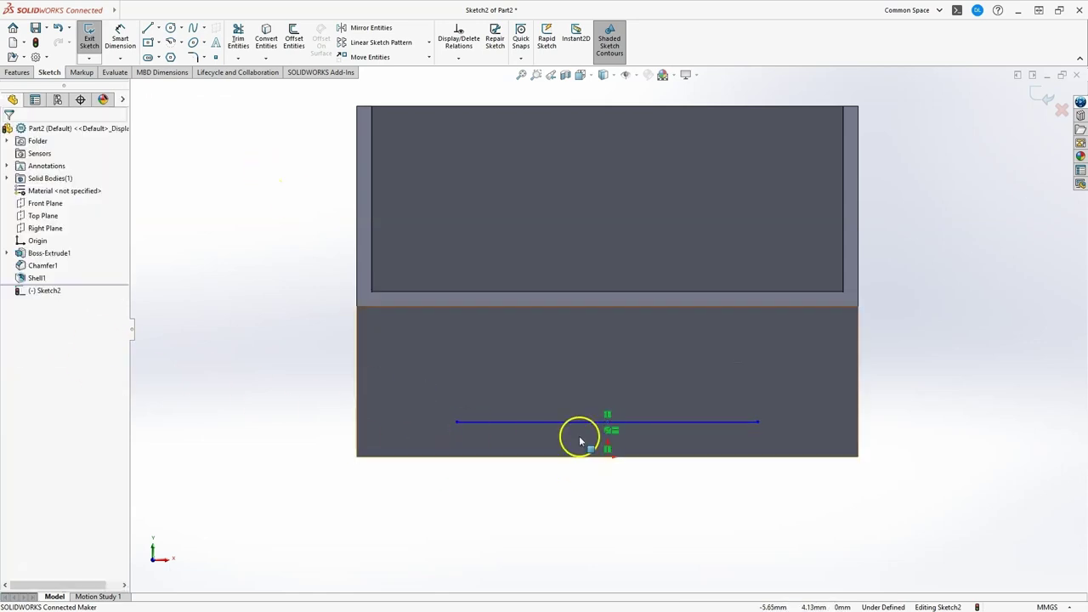
# Dimension the line 5 mm above the bottom and make it construction geometry
pyautogui.click(120, 37)
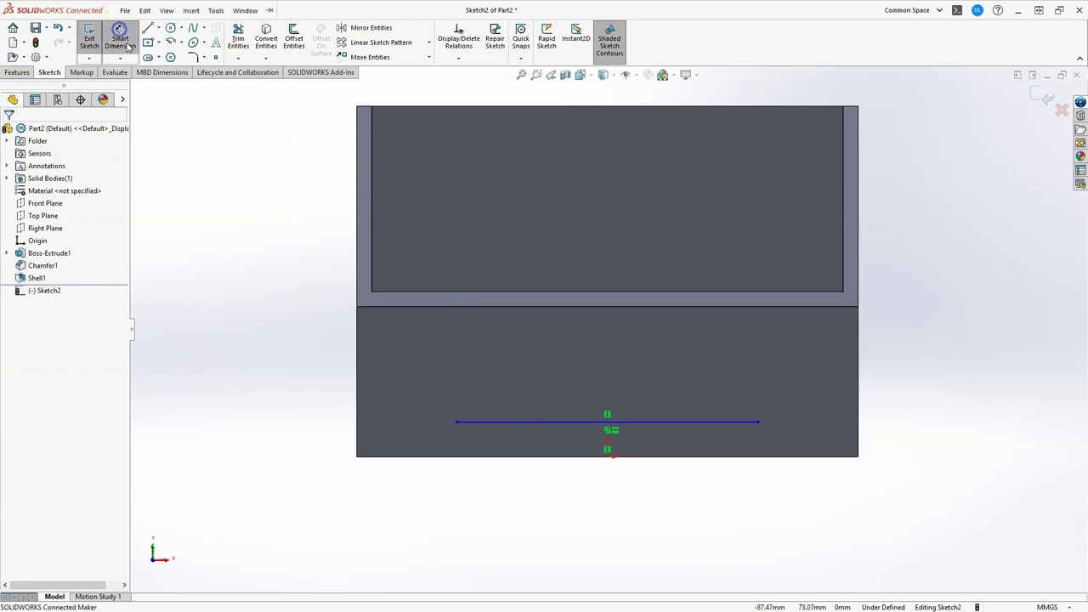
pyautogui.click(606, 460)
pyautogui.click(613, 422)
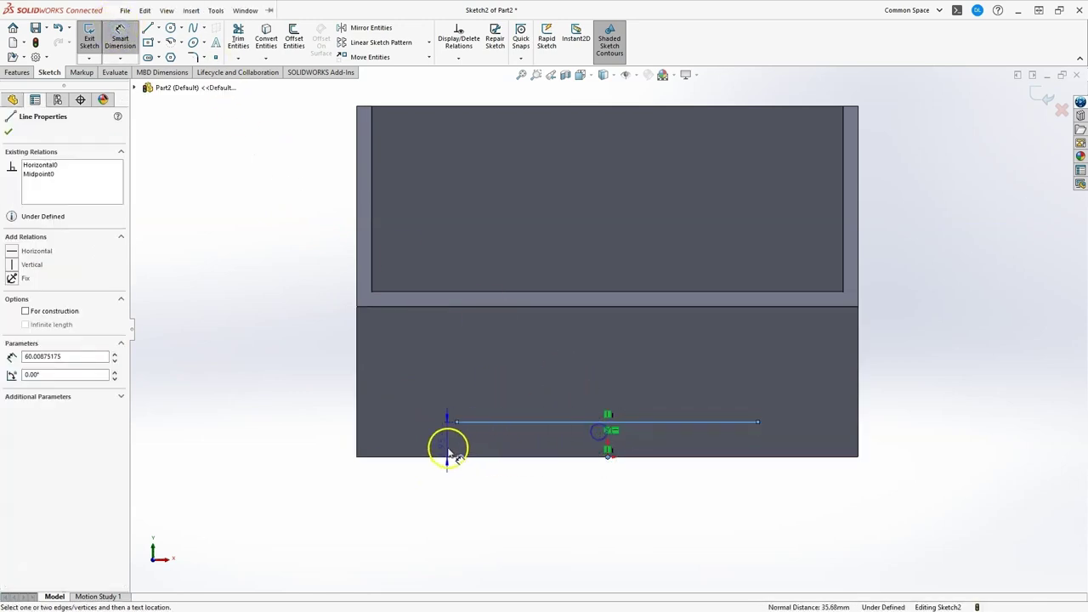
pyautogui.click(317, 421)
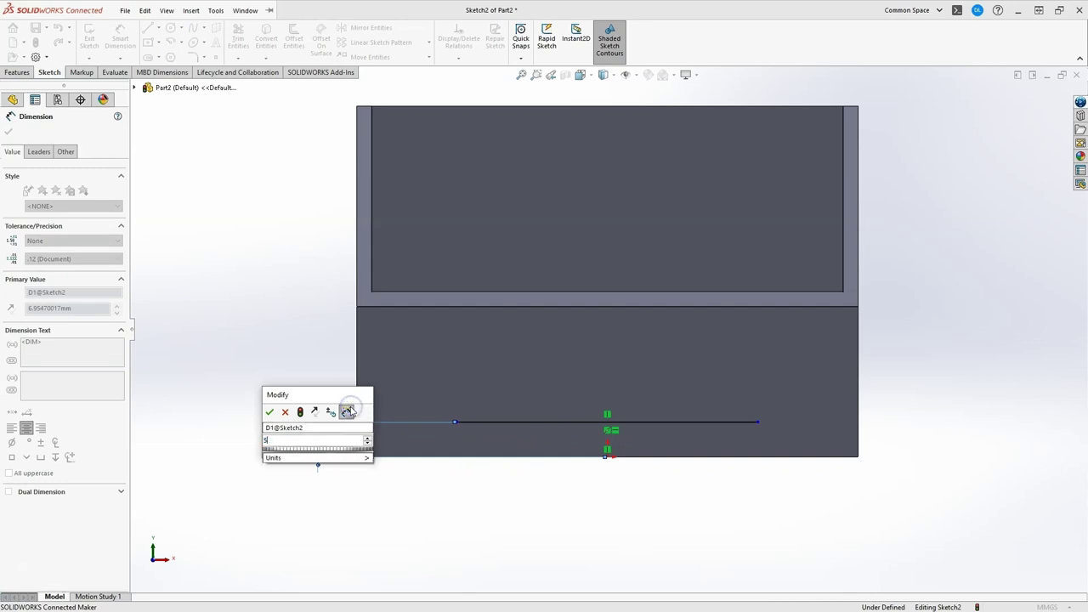
pyautogui.press('Return')
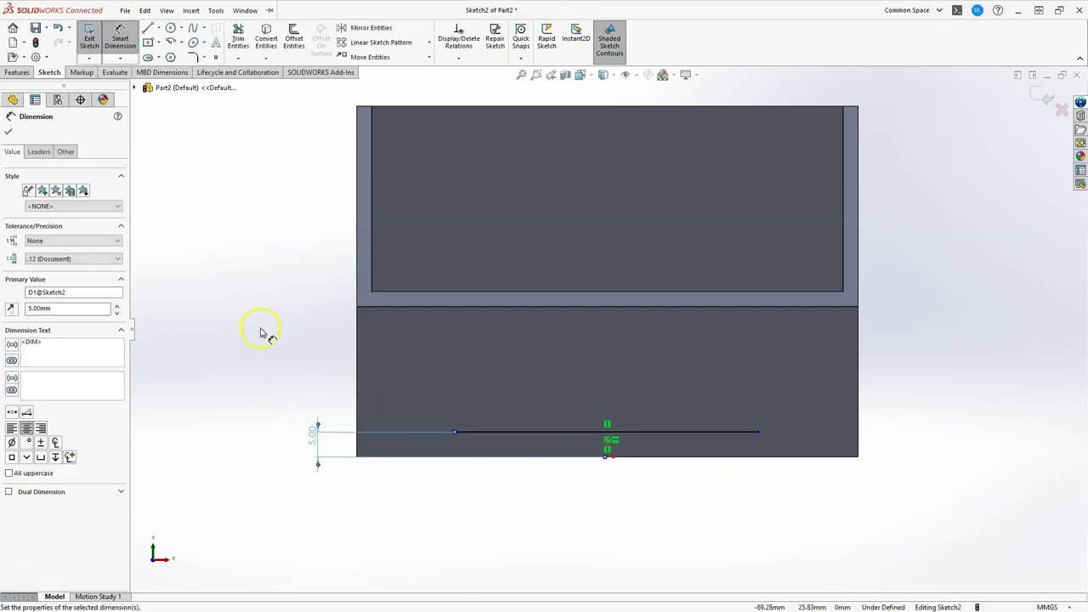
pyautogui.press('Escape')
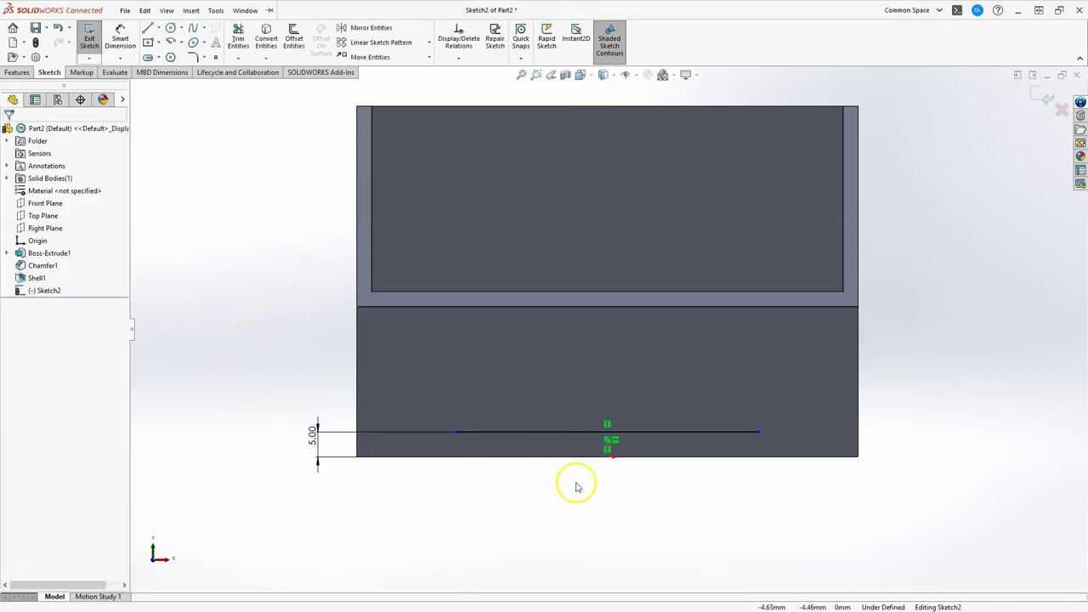
pyautogui.click(647, 436)
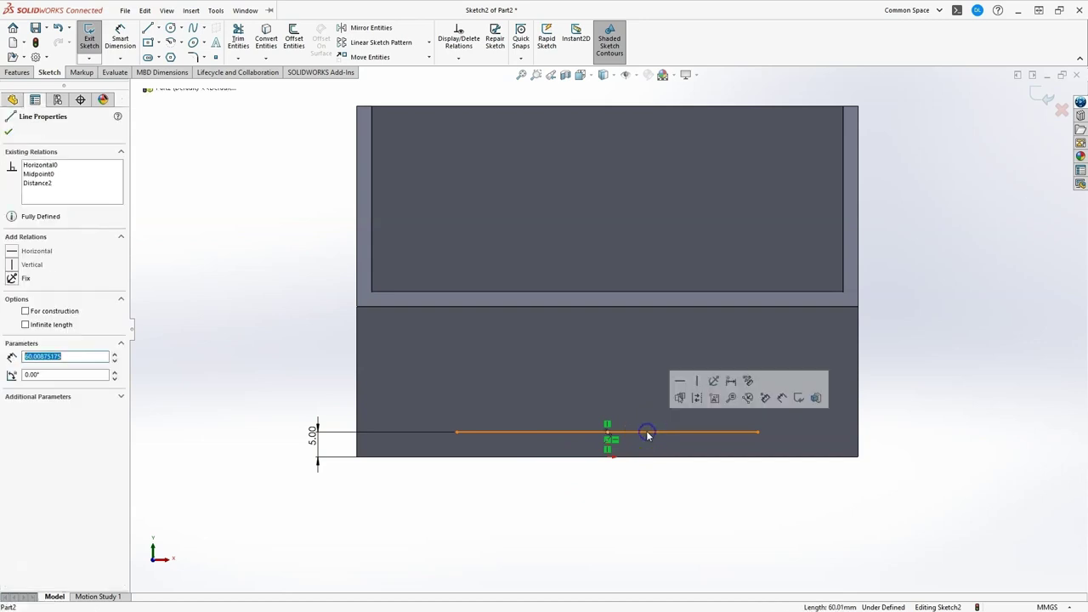
pyautogui.click(696, 399)
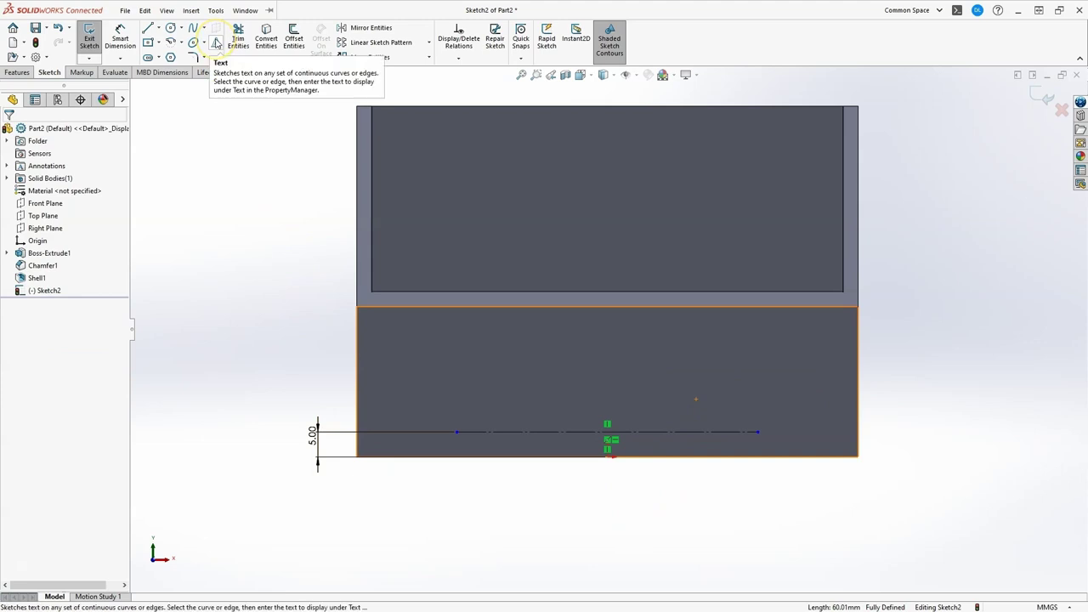
# Place centre-aligned sketch text 'CAD / CAM' along the construction line
pyautogui.click(216, 43)
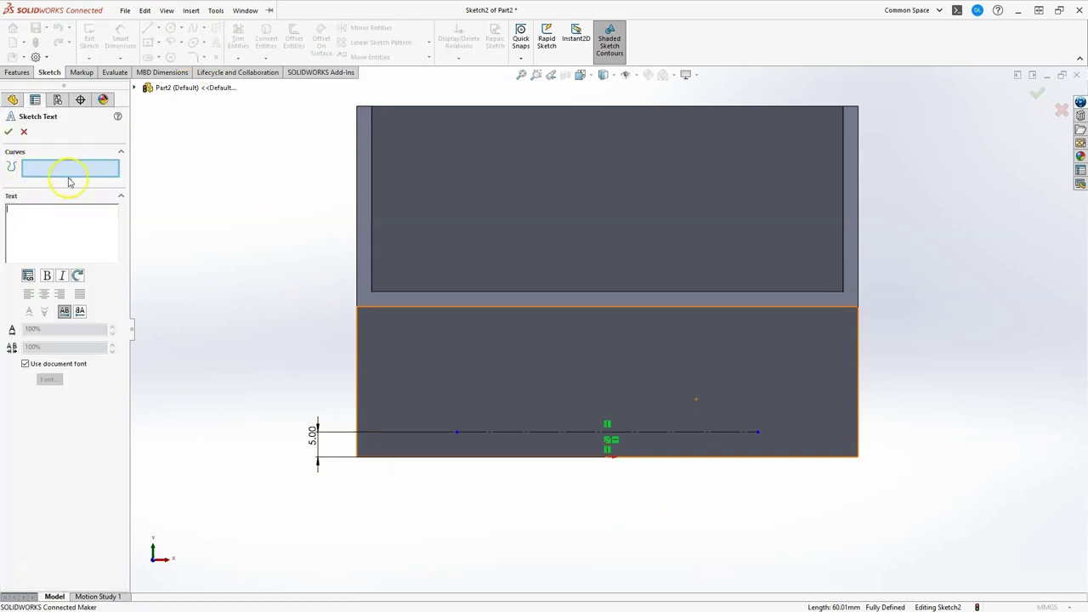
pyautogui.click(530, 433)
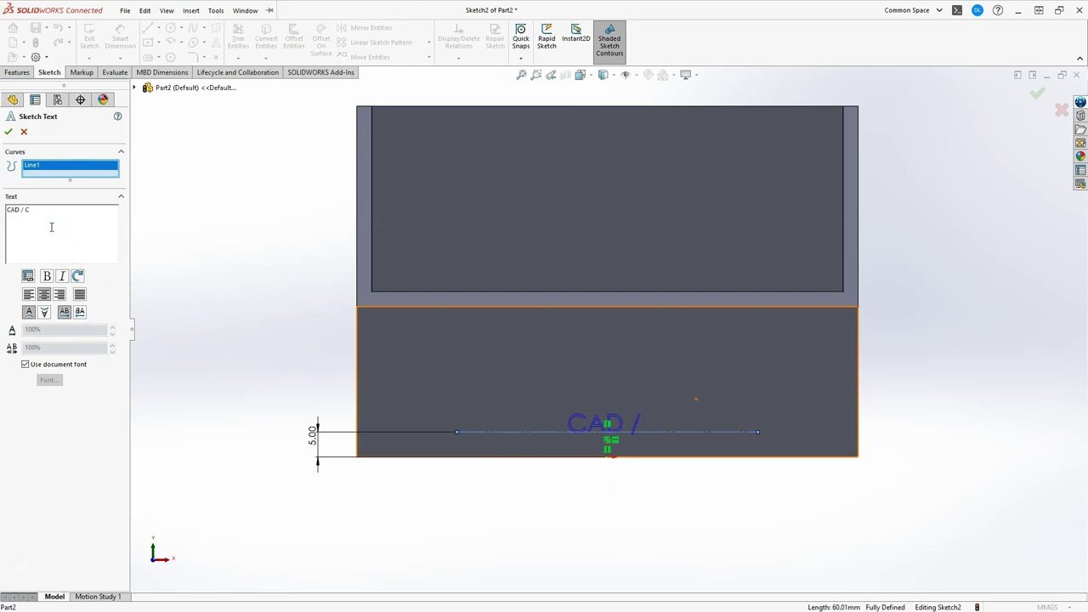
pyautogui.write('AM')
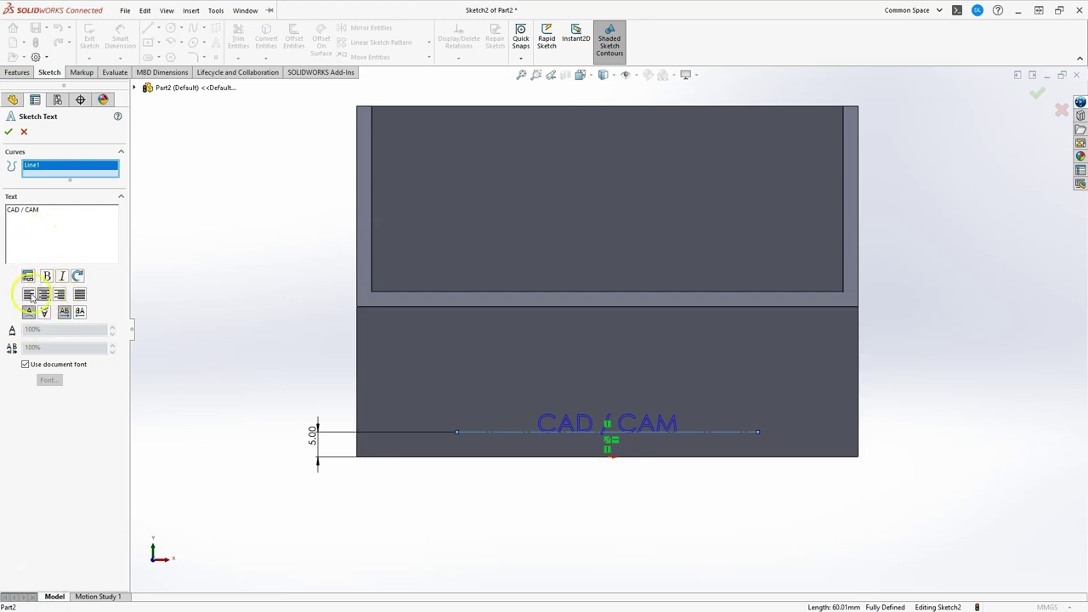
pyautogui.click(30, 294)
pyautogui.click(44, 294)
# Set the text to bold Century Gothic instead of the document font
pyautogui.click(25, 366)
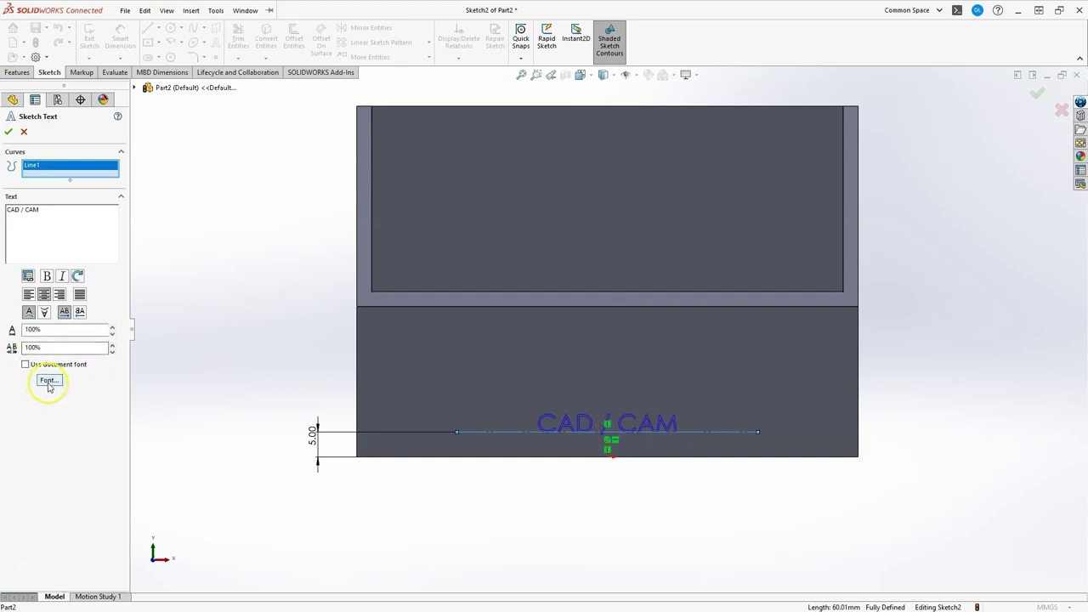
pyautogui.click(47, 380)
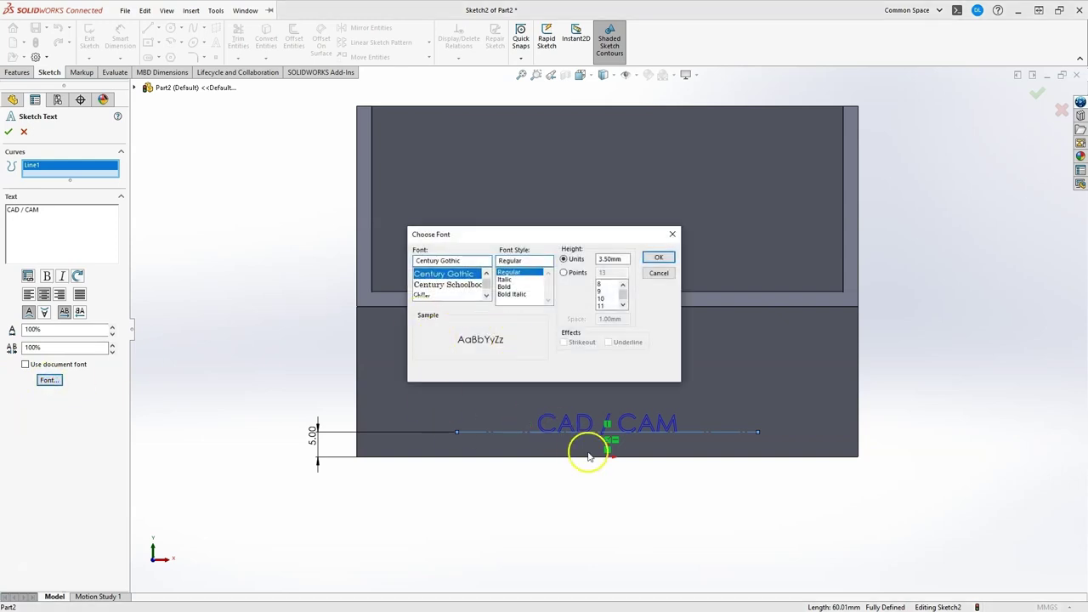
pyautogui.click(504, 287)
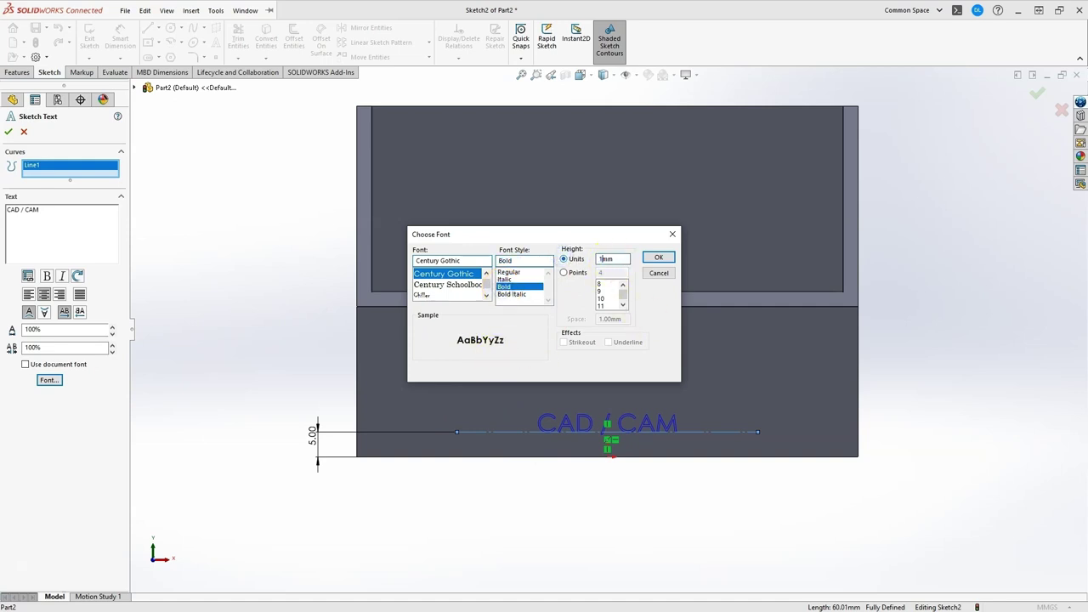
pyautogui.click(661, 259)
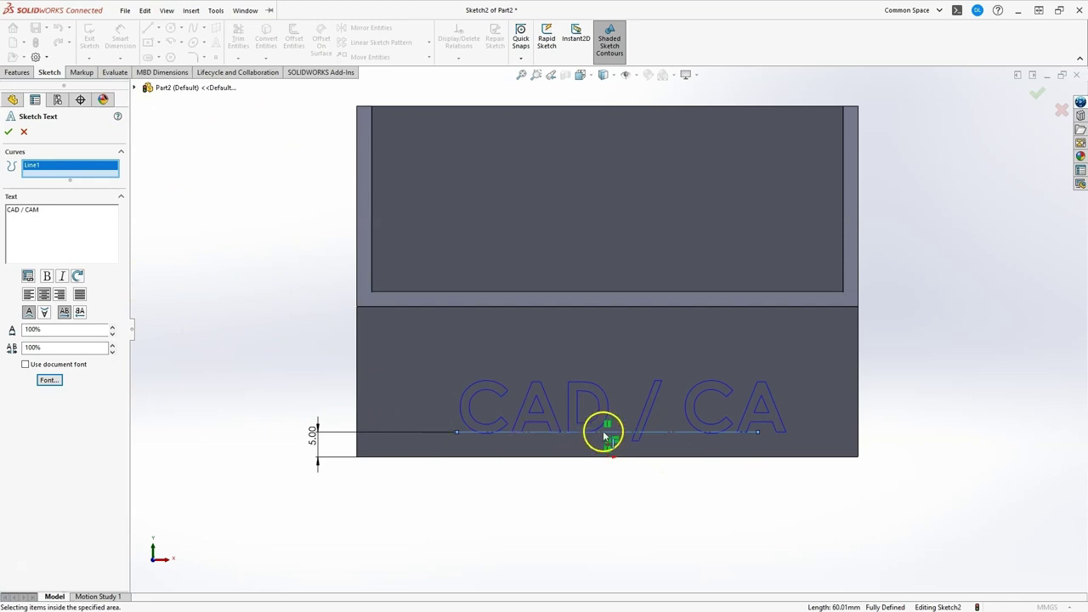
pyautogui.click(7, 133)
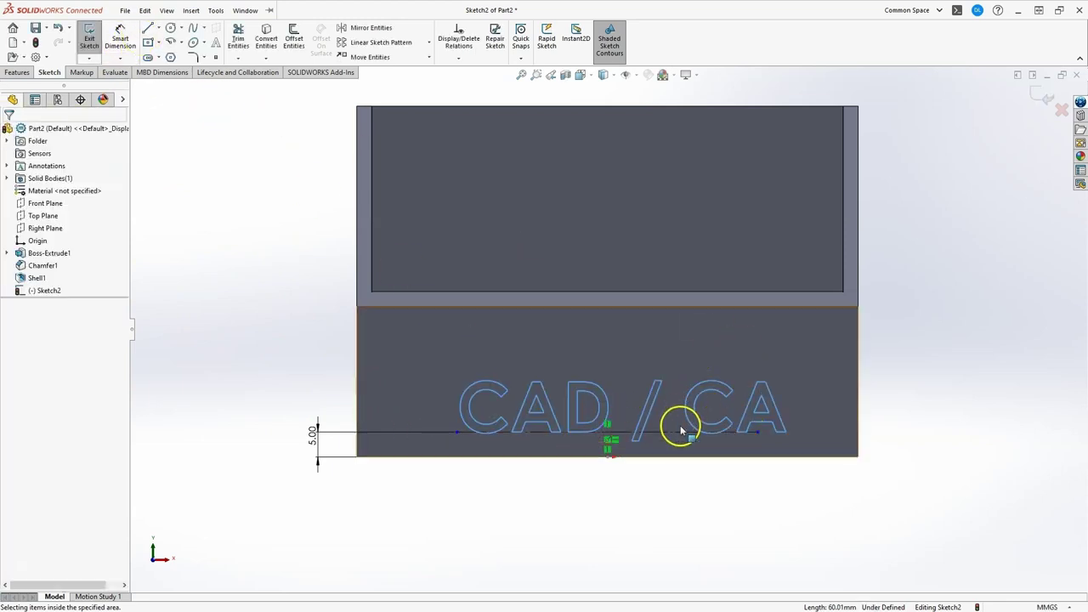
# Extend the text baseline past the face's right edge and exit the sketch
pyautogui.moveTo(757, 434); pyautogui.dragTo(794, 436)
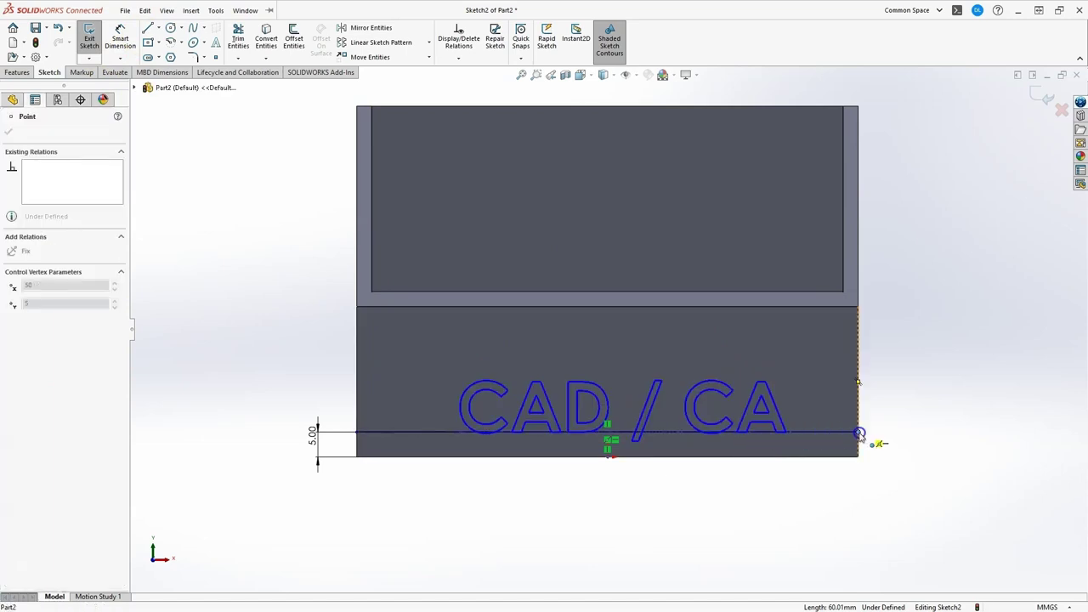
pyautogui.moveTo(875, 435); pyautogui.dragTo(874, 433)
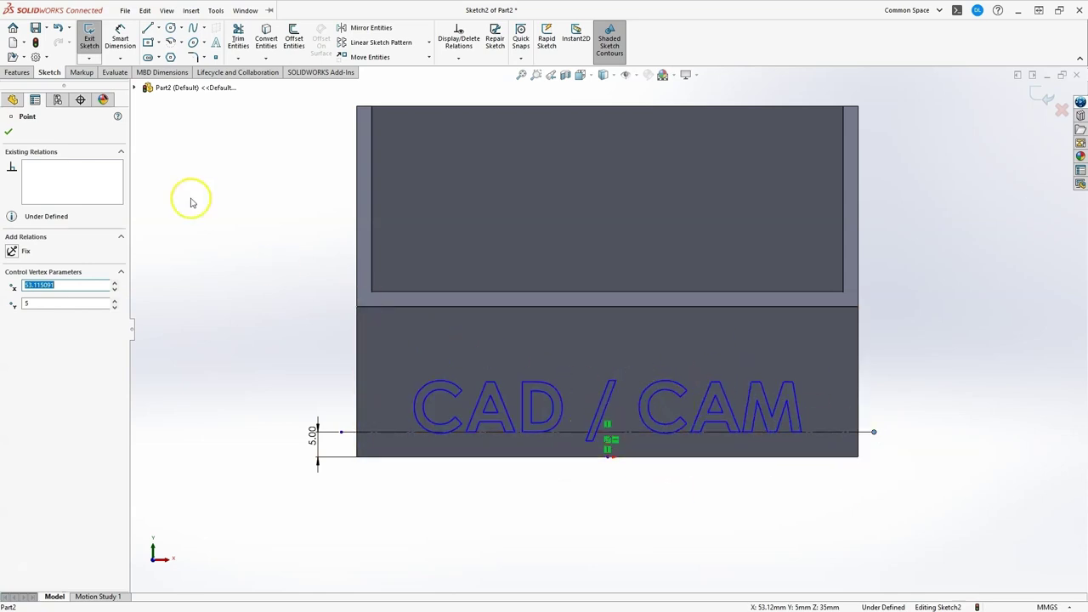
pyautogui.click(9, 131)
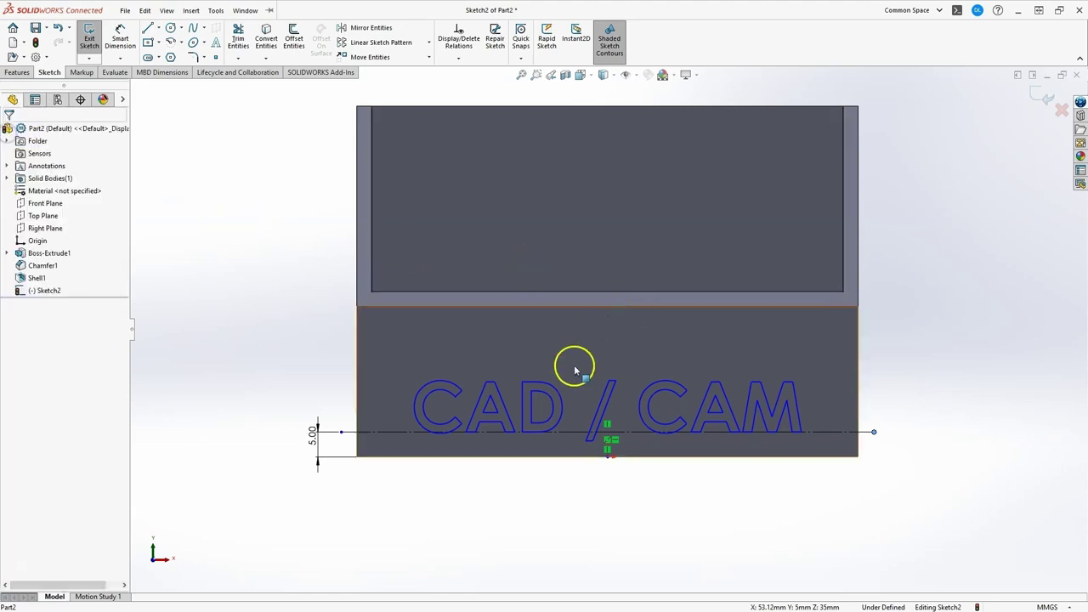
pyautogui.click(1044, 96)
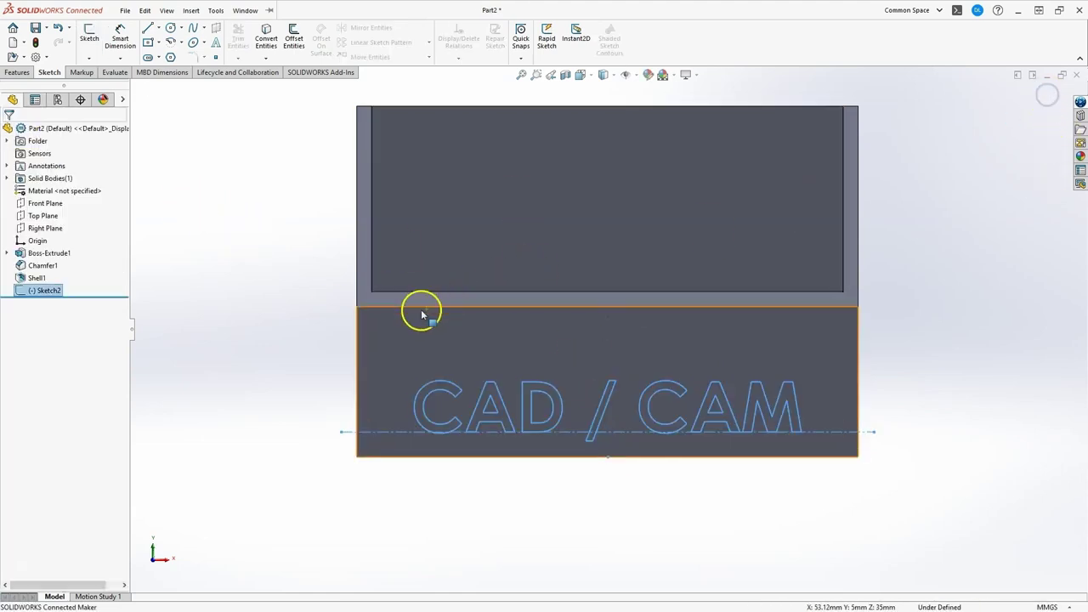
pyautogui.moveTo(594, 315); pyautogui.dragTo(535, 367, button='middle')
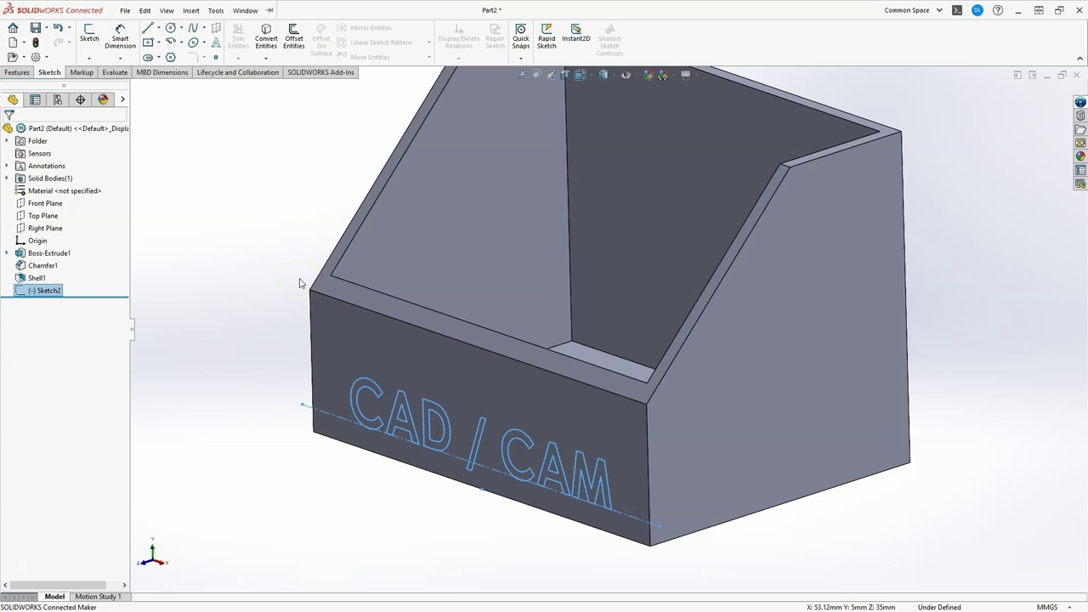
pyautogui.click(18, 73)
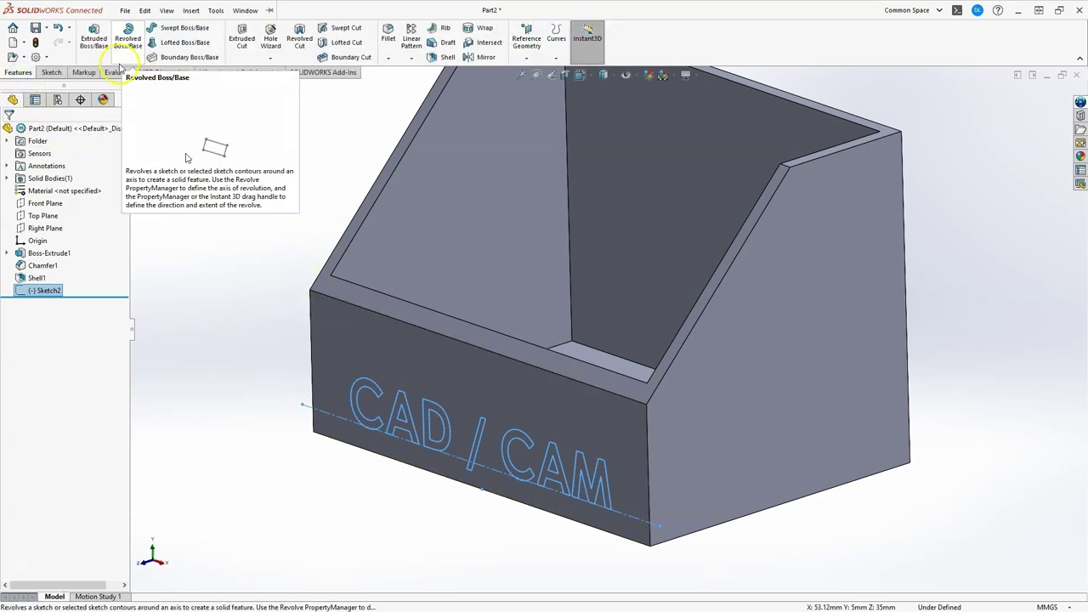
pyautogui.click(92, 44)
pyautogui.click(360, 427)
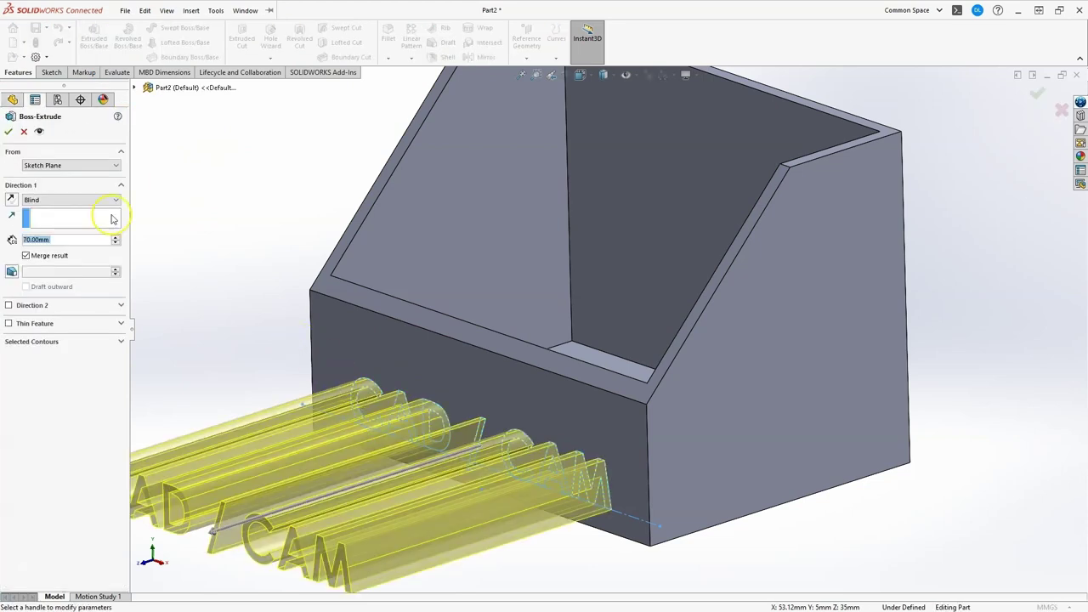
pyautogui.write('1')
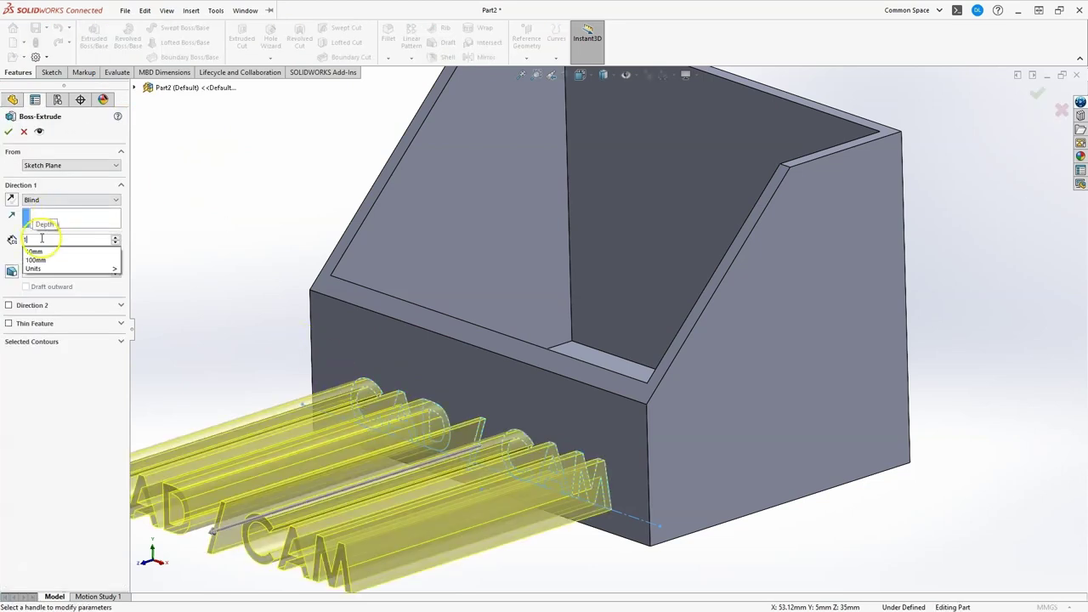
pyautogui.press('Return')
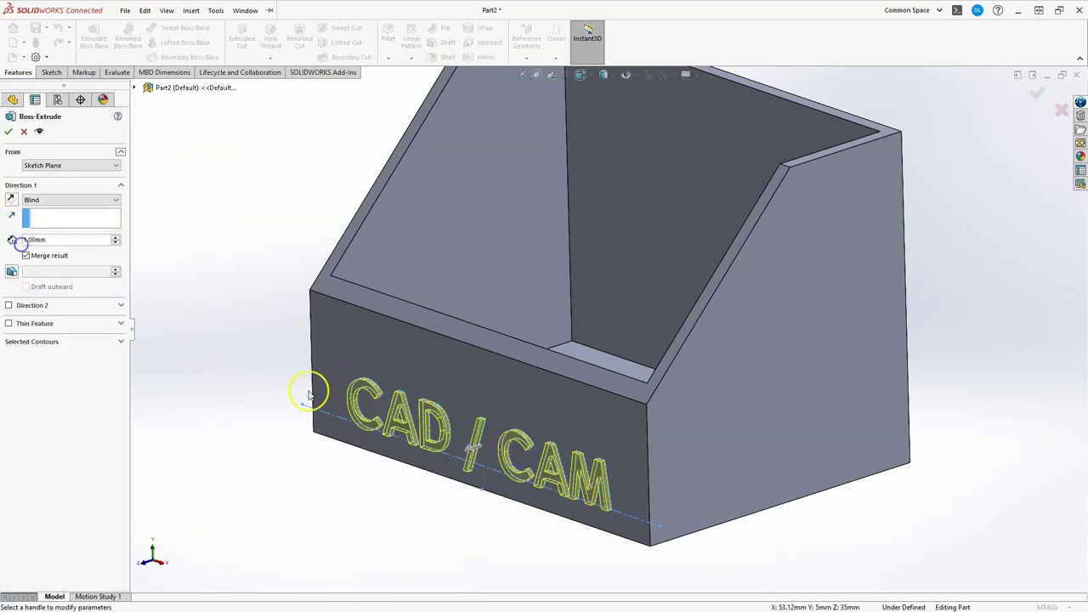
pyautogui.click(7, 132)
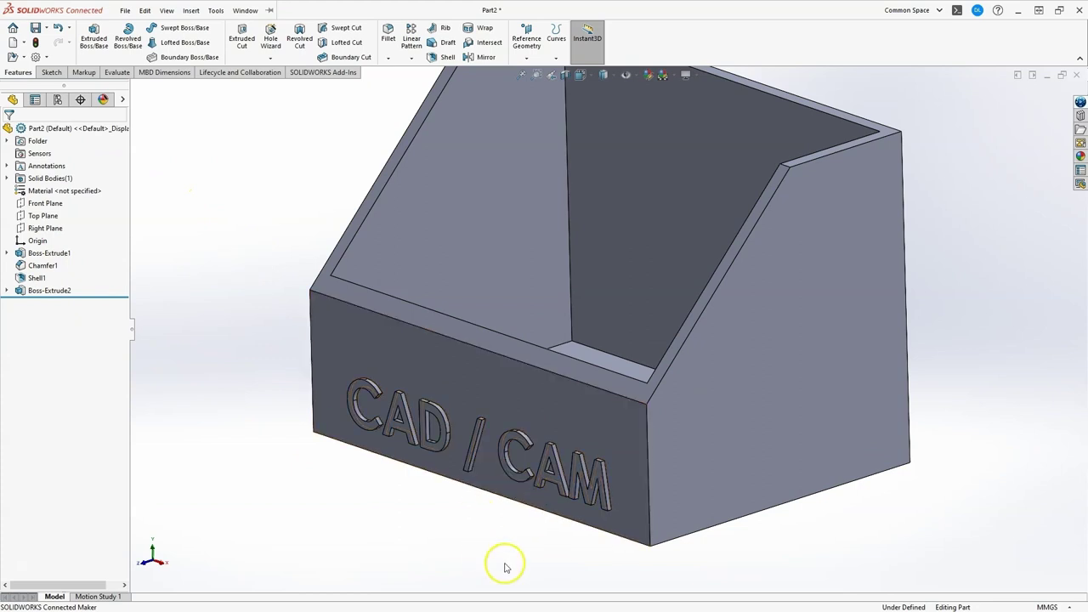
# Replace the raised lettering with a 1 mm Blind cut of the CAD / CAM sketch
pyautogui.hotkey('ctrl', 'z')
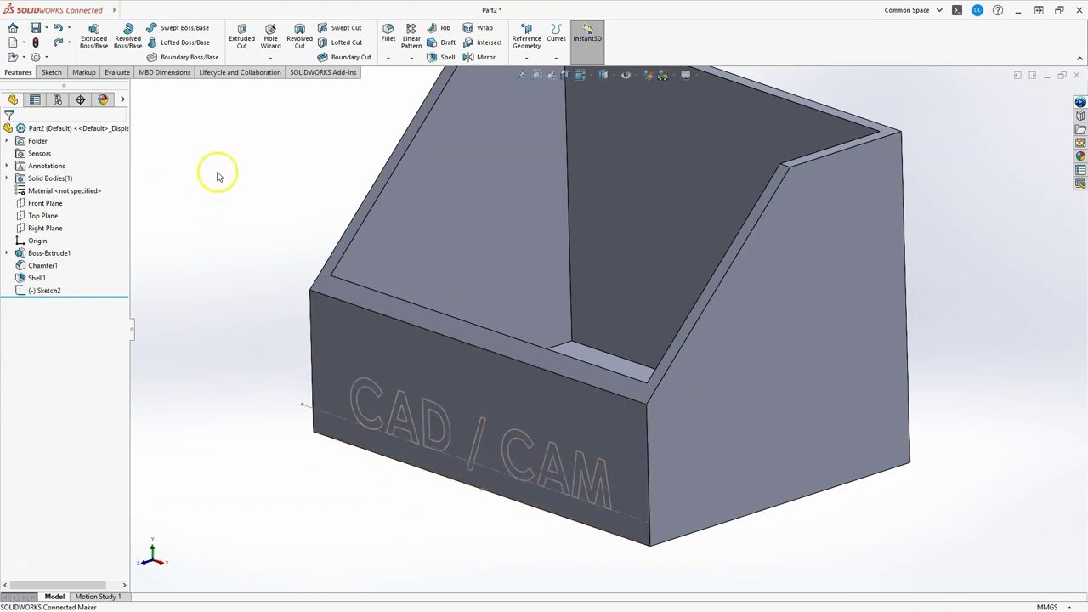
pyautogui.click(44, 290)
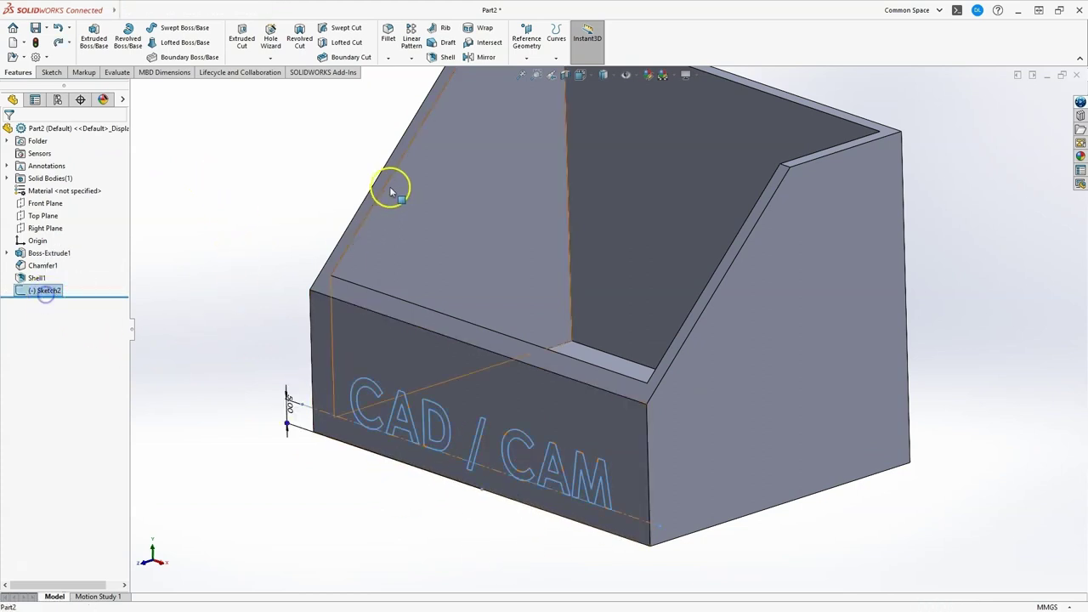
pyautogui.click(242, 39)
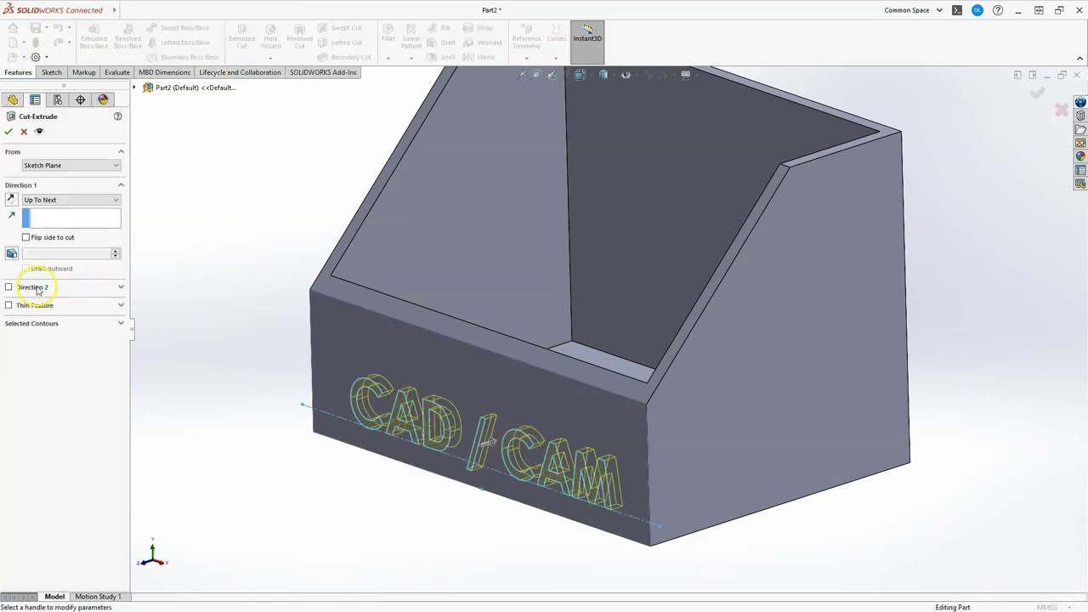
pyautogui.click(45, 201)
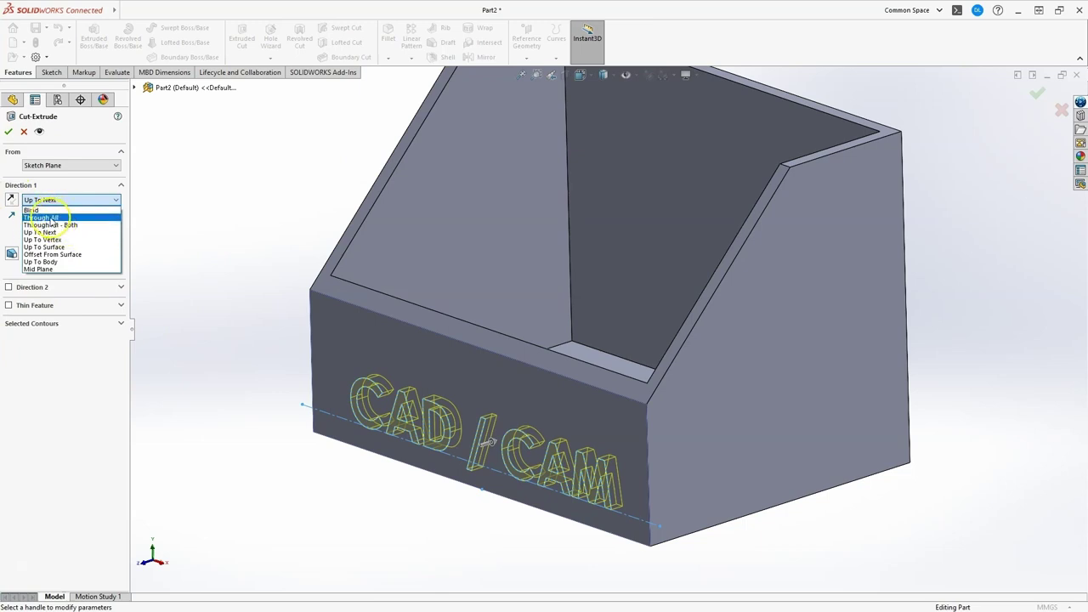
pyautogui.click(38, 210)
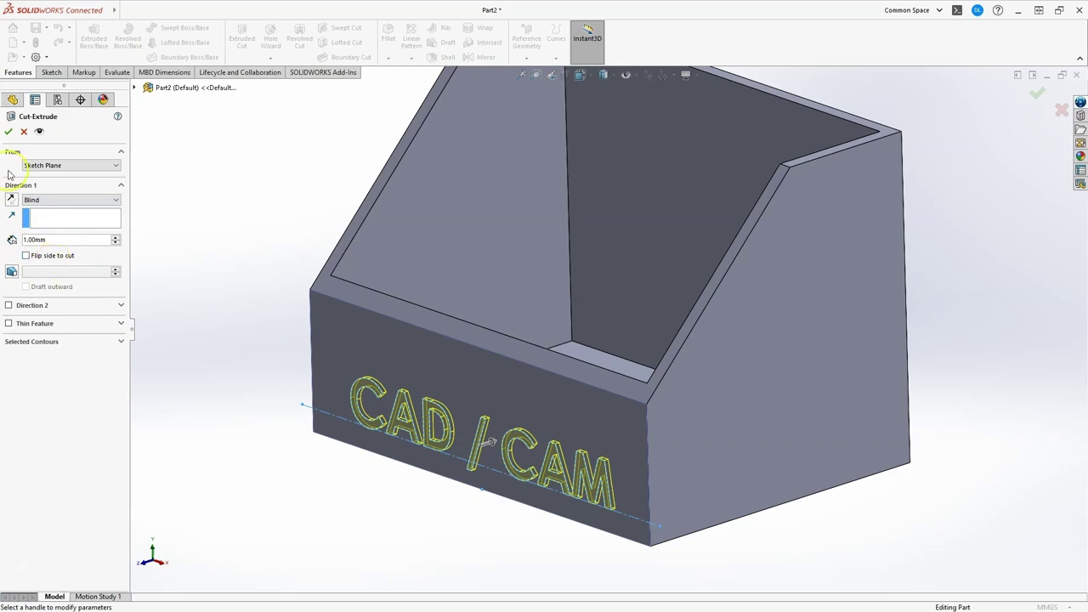
pyautogui.click(10, 132)
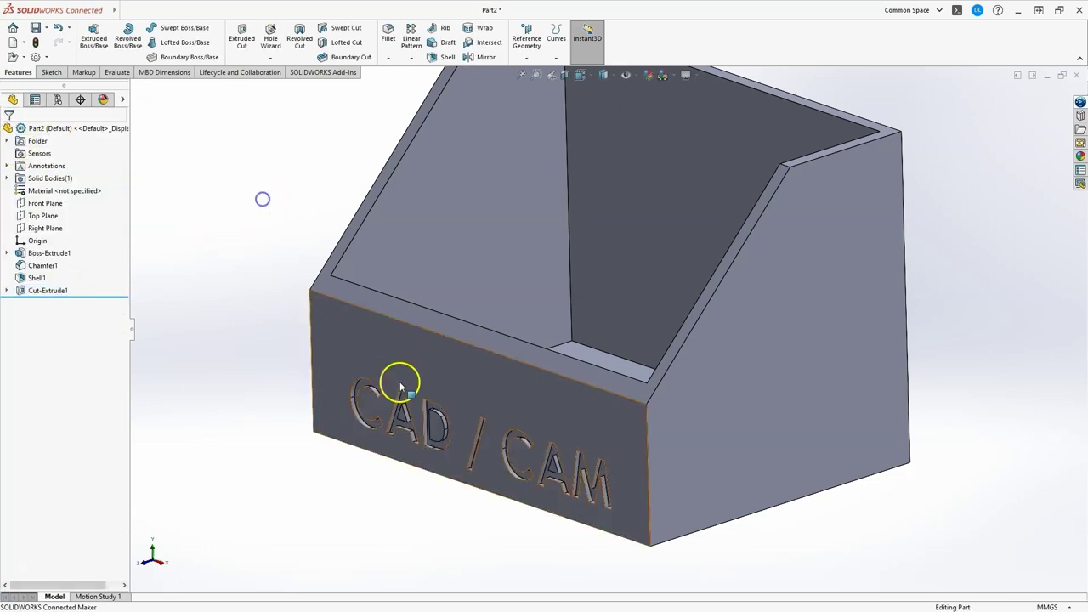
# Switch to the isometric view and select the part's back face
pyautogui.moveTo(400, 382); pyautogui.dragTo(572, 461, button='middle')
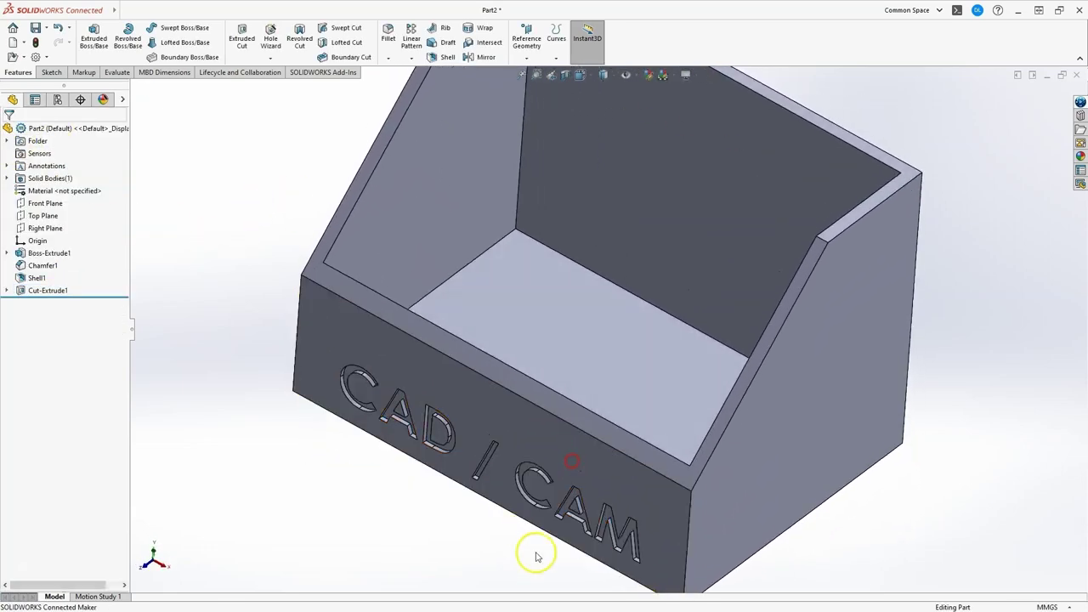
pyautogui.middleClick(454, 429)
pyautogui.middleClick(454, 429)
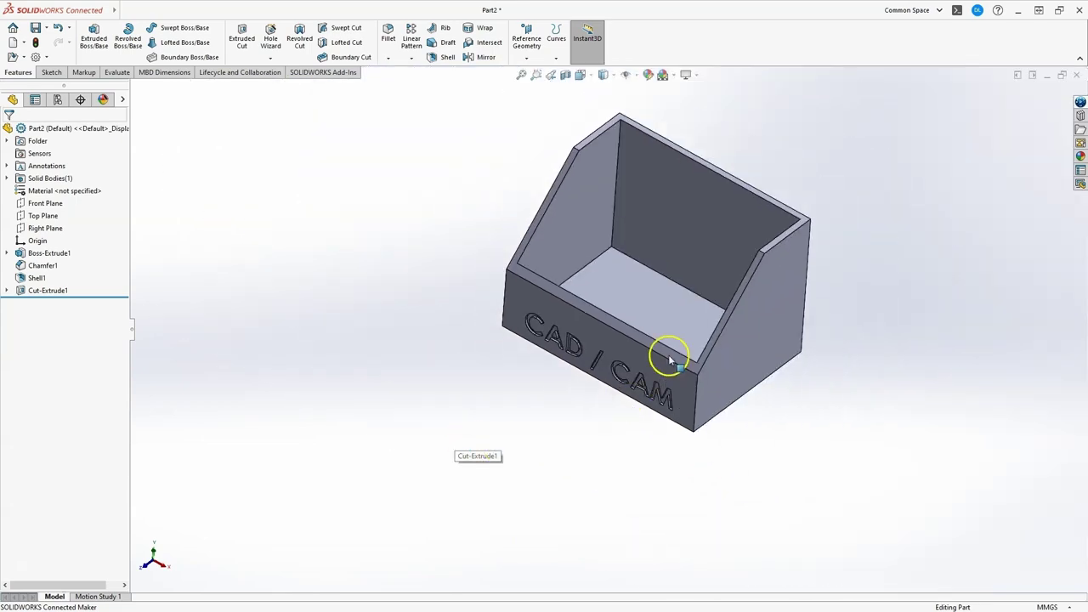
pyautogui.moveTo(668, 357); pyautogui.dragTo(665, 408, button='middle')
pyautogui.hotkey('ctrl', '7')
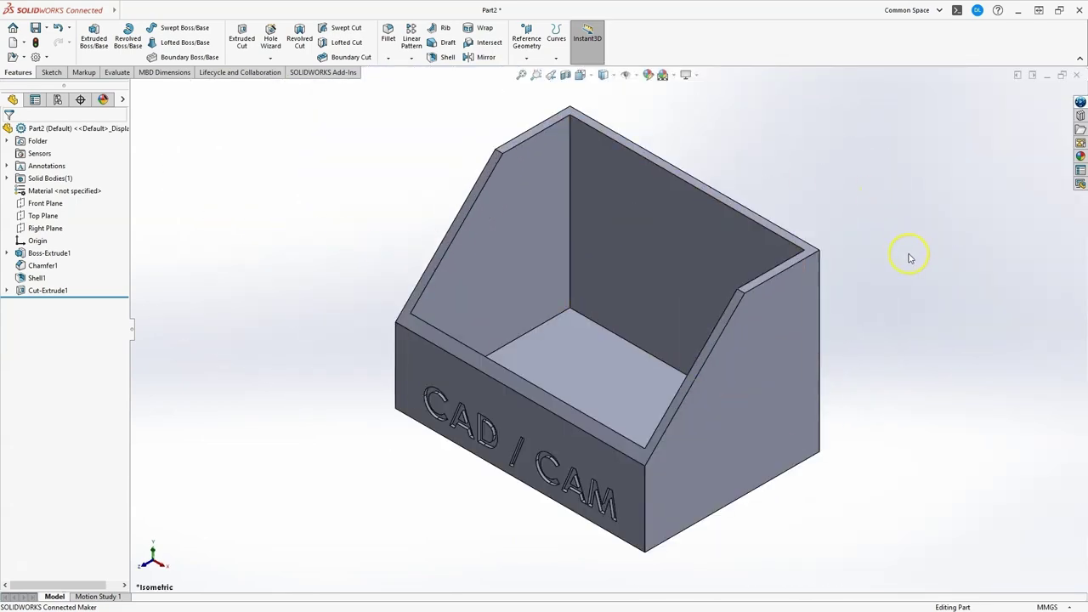
pyautogui.moveTo(906, 255); pyautogui.dragTo(801, 255, button='middle')
pyautogui.click(660, 243)
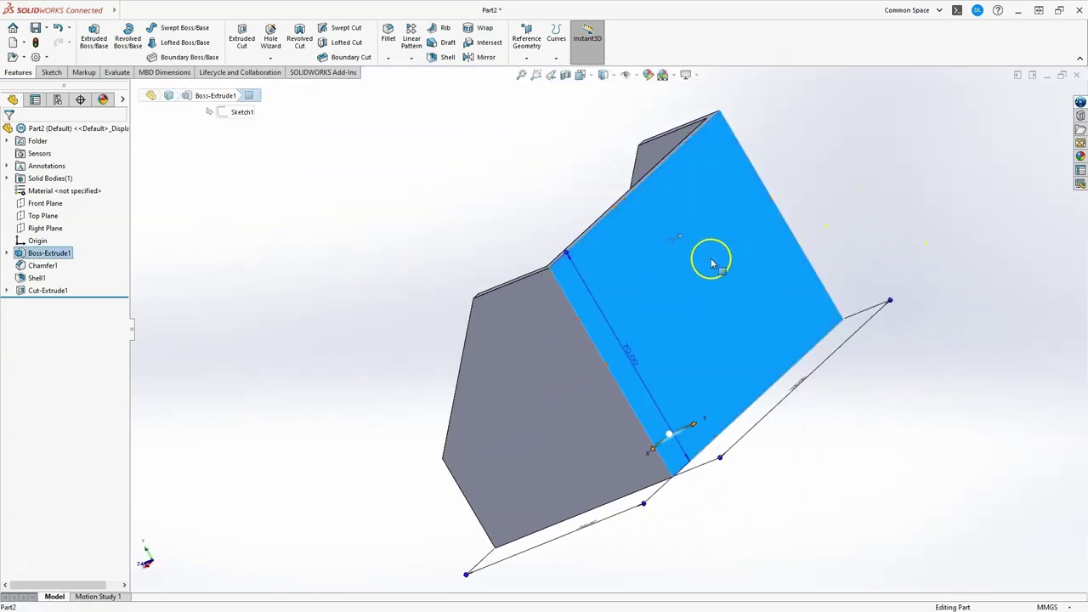
# Sketch a large circle on the back face with a smaller circle above it
pyautogui.click(51, 73)
pyautogui.click(90, 38)
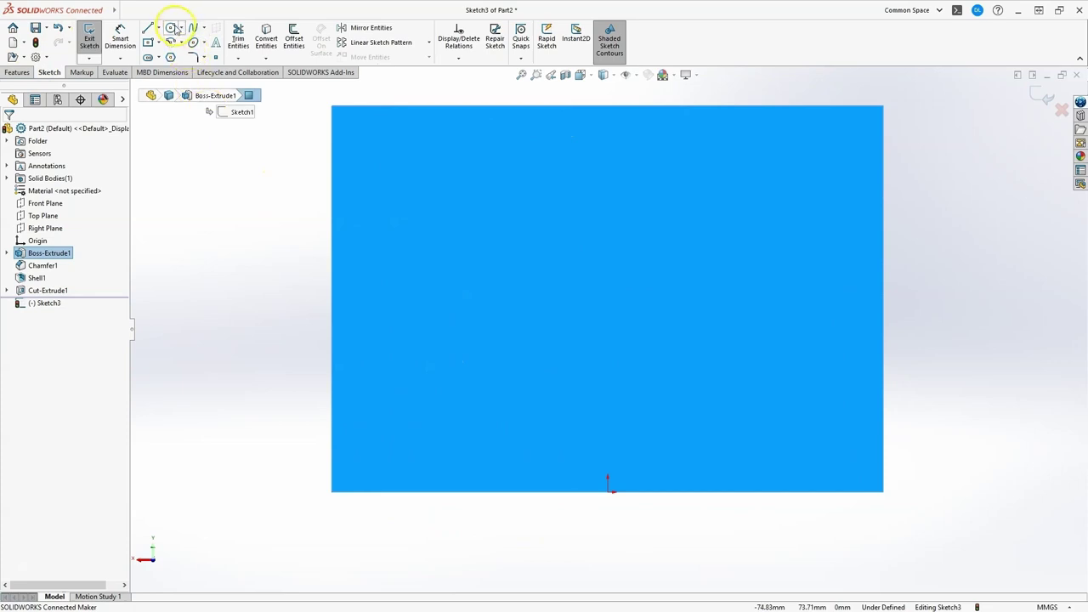
pyautogui.click(170, 27)
pyautogui.click(413, 280)
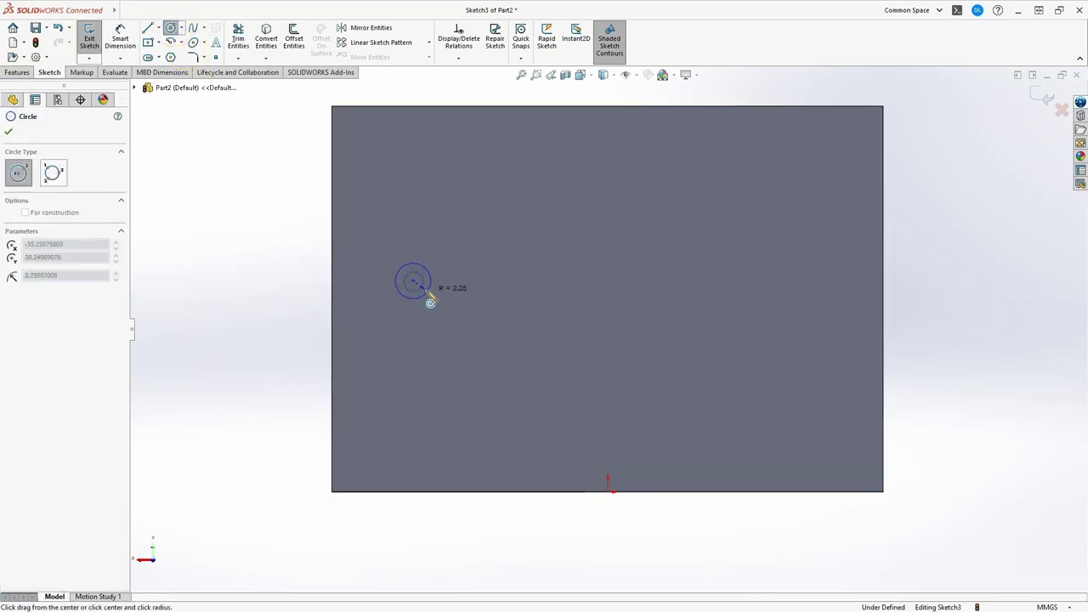
pyautogui.click(429, 298)
pyautogui.click(413, 190)
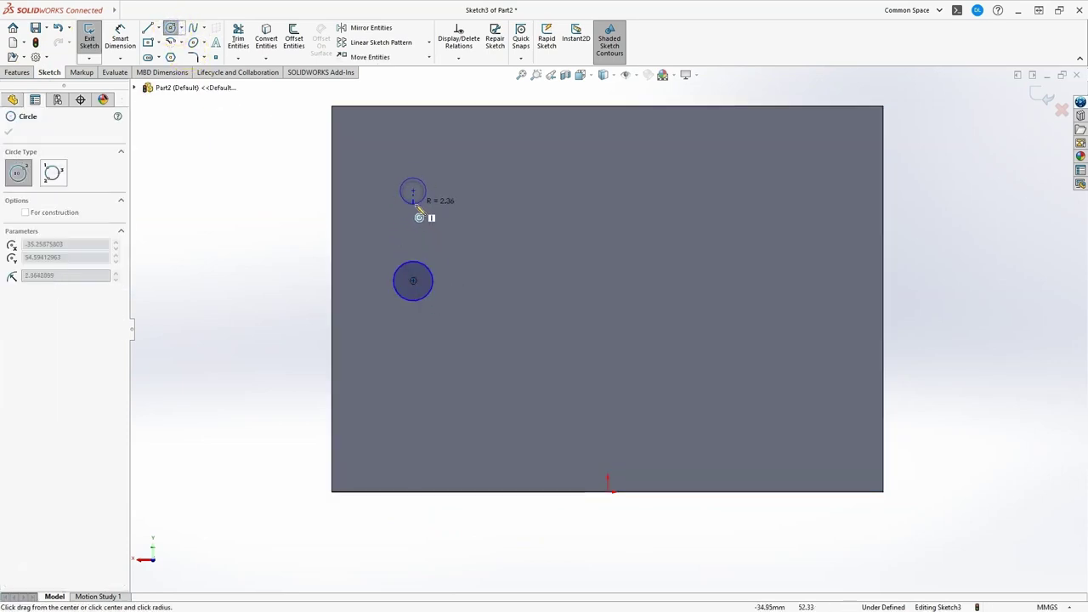
pyautogui.click(417, 203)
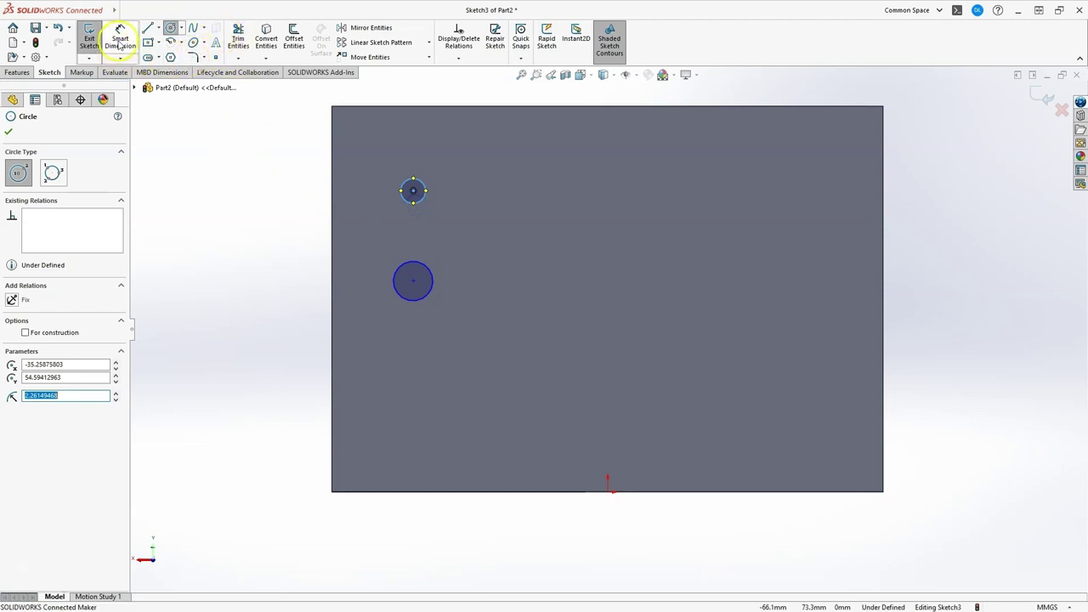
# Dimension the small circle Ø4 mm and the large circle Ø7 mm
pyautogui.click(120, 41)
pyautogui.click(423, 180)
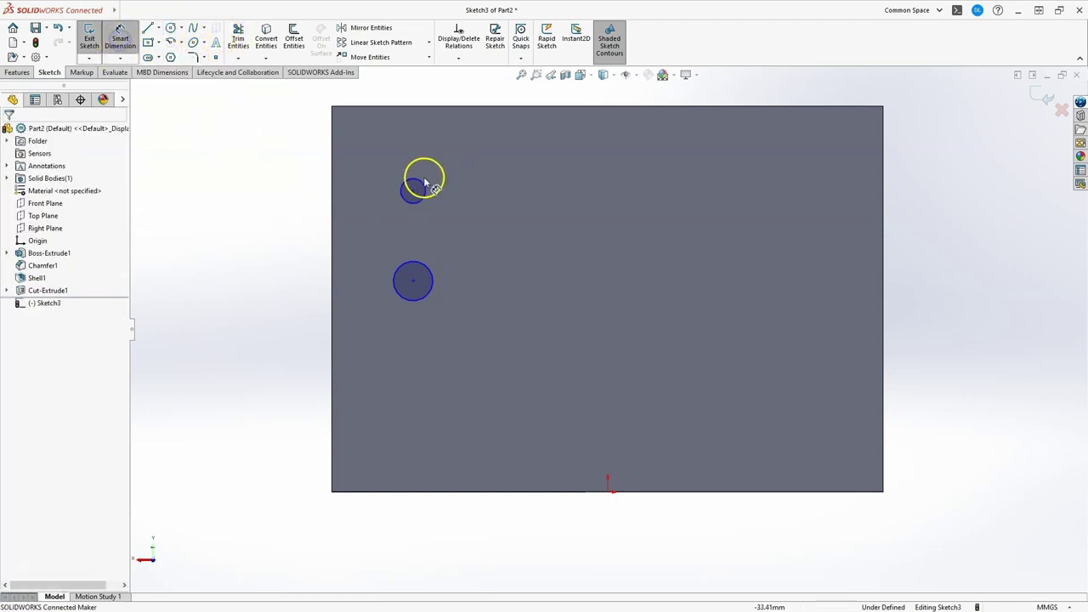
pyautogui.click(432, 150)
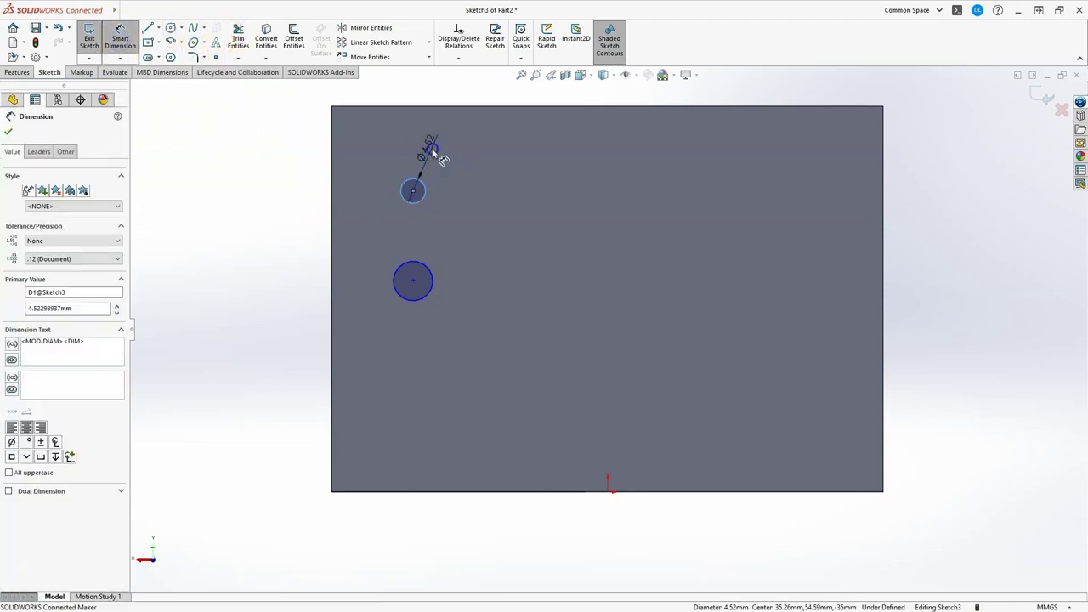
pyautogui.write('4')
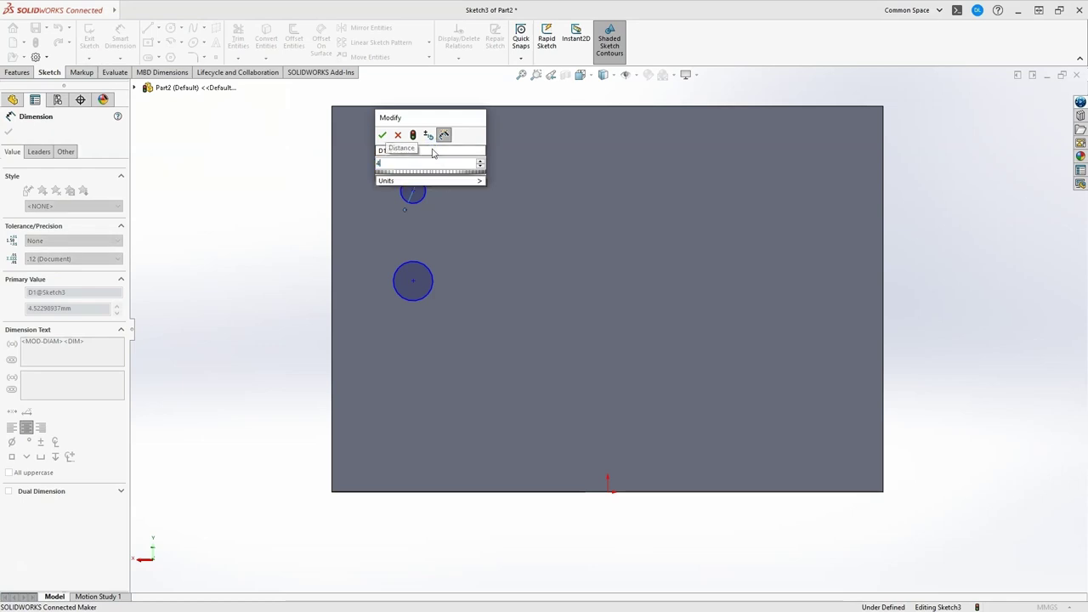
pyautogui.press('Return')
pyautogui.click(418, 301)
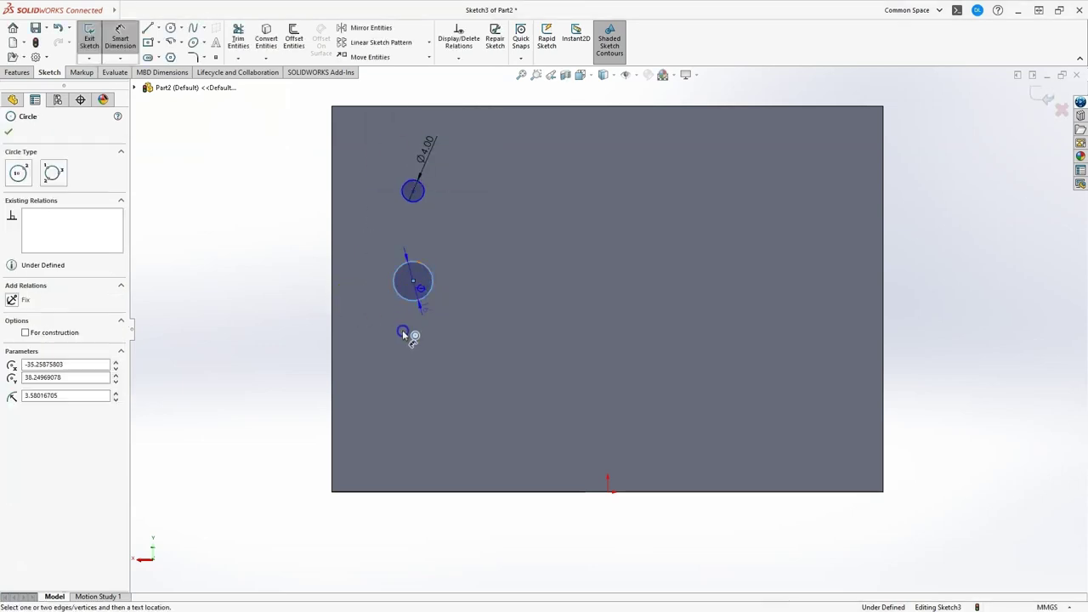
pyautogui.click(402, 330)
pyautogui.write('7.00mm')
pyautogui.press('Return')
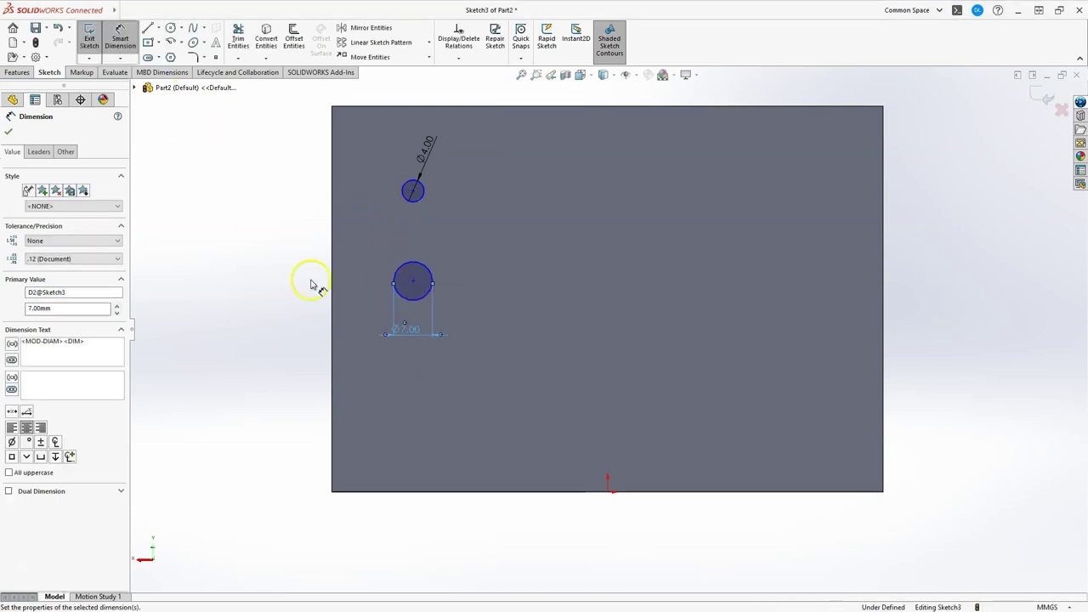
# Draw vertical lines from both sides of the Ø4 circle down to the Ø7 circle
pyautogui.click(148, 31)
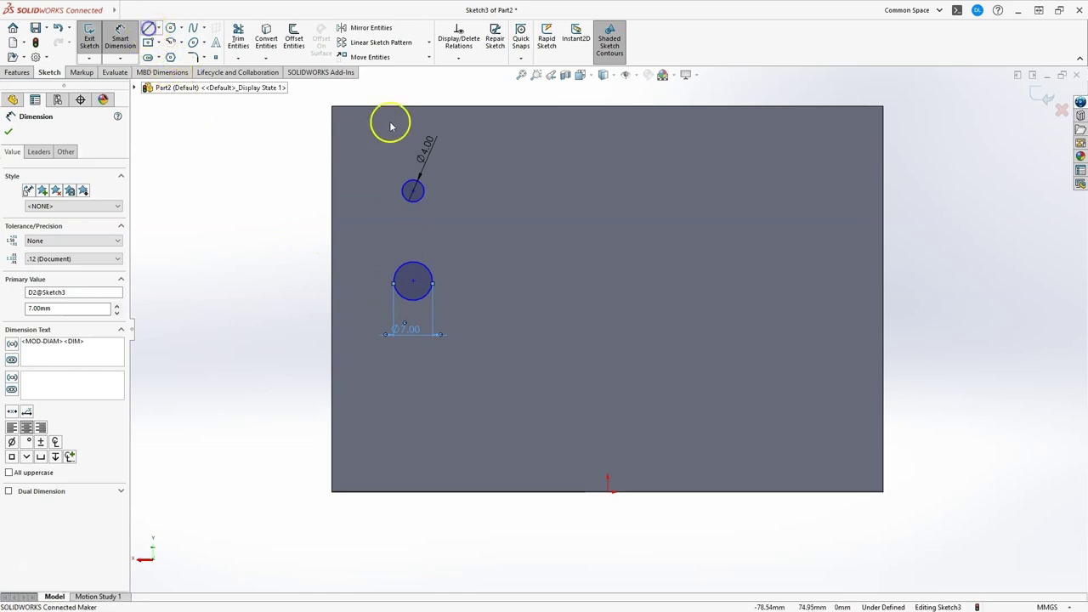
pyautogui.click(412, 191)
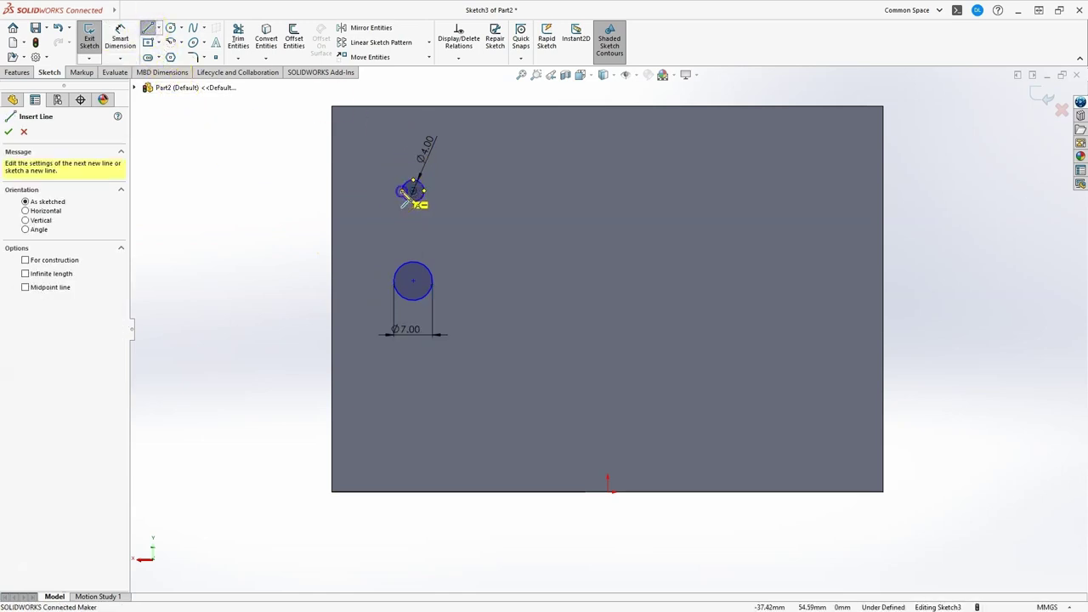
pyautogui.click(405, 266)
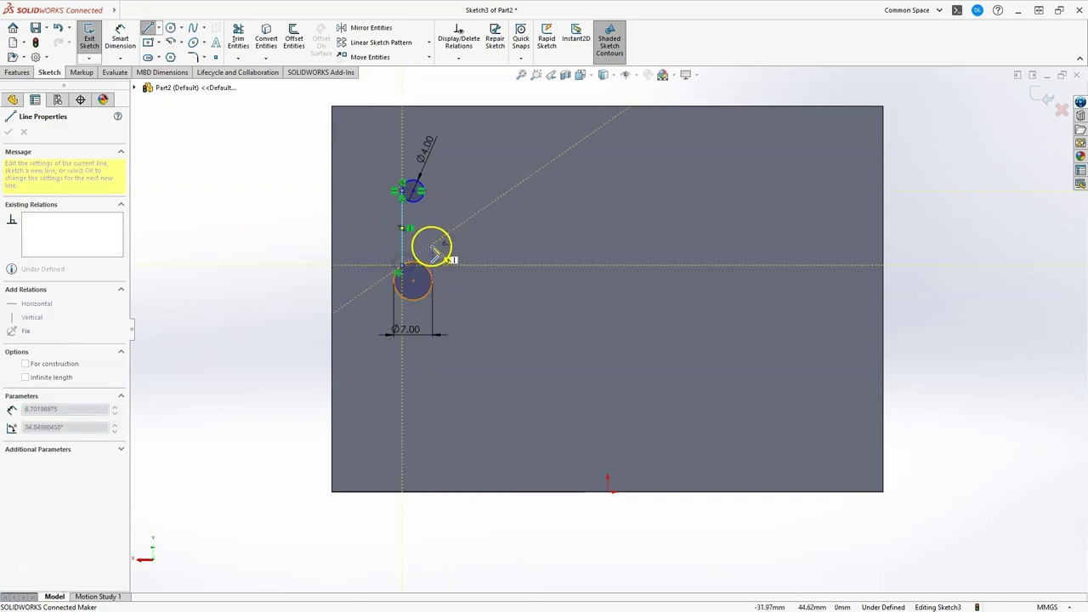
pyautogui.press('Escape')
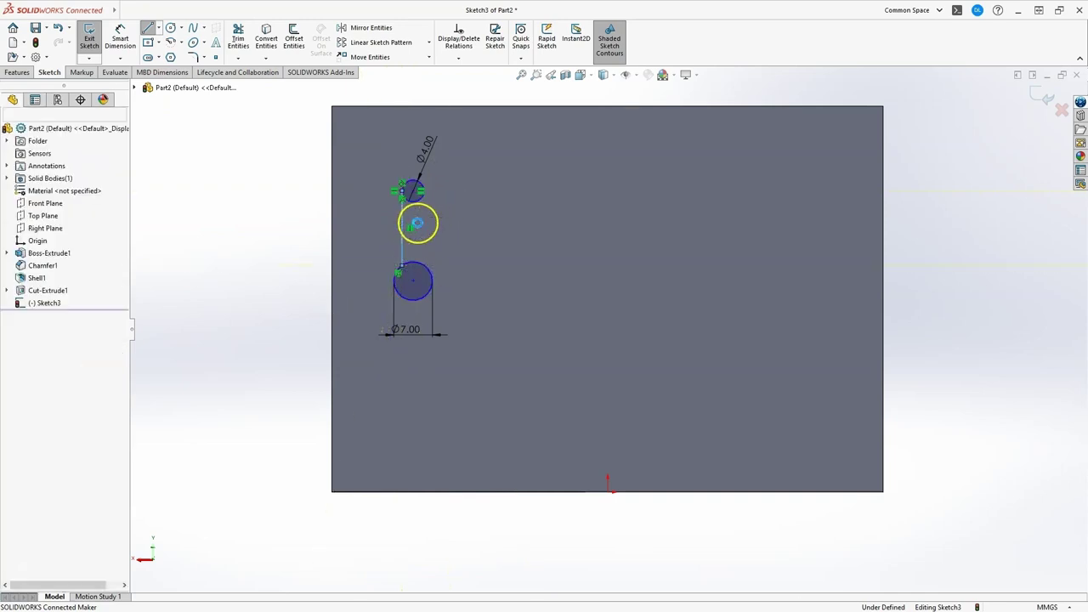
pyautogui.click(148, 28)
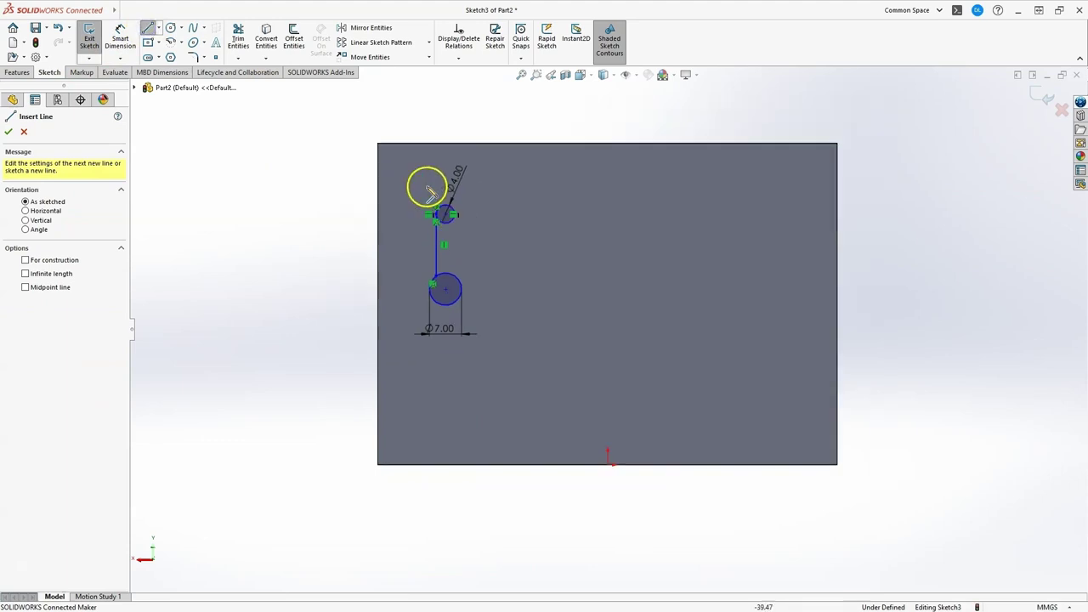
pyautogui.scroll(-3, 425, 182)
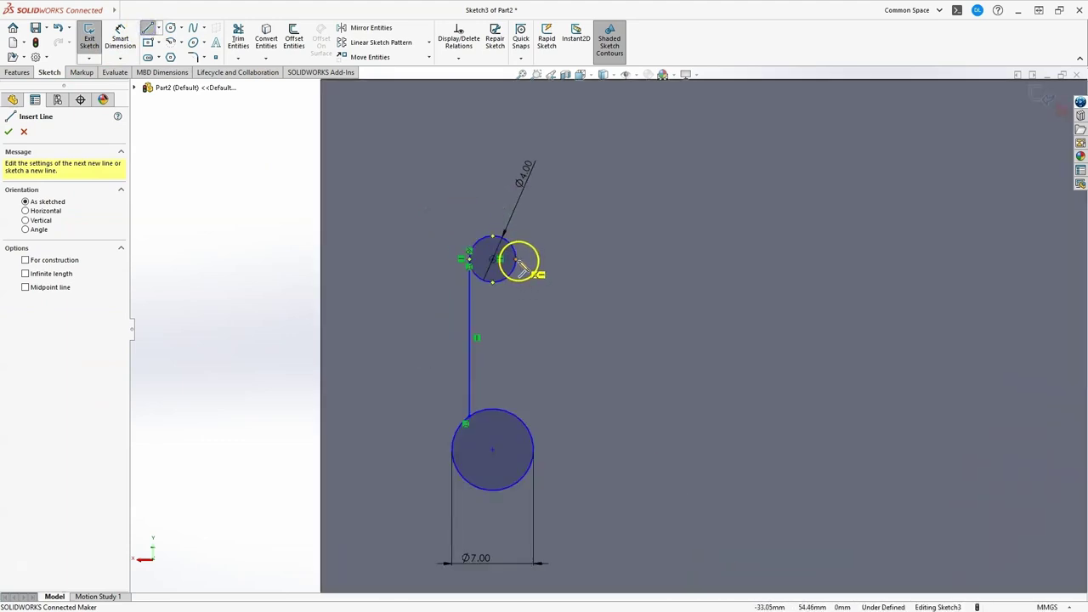
pyautogui.click(517, 265)
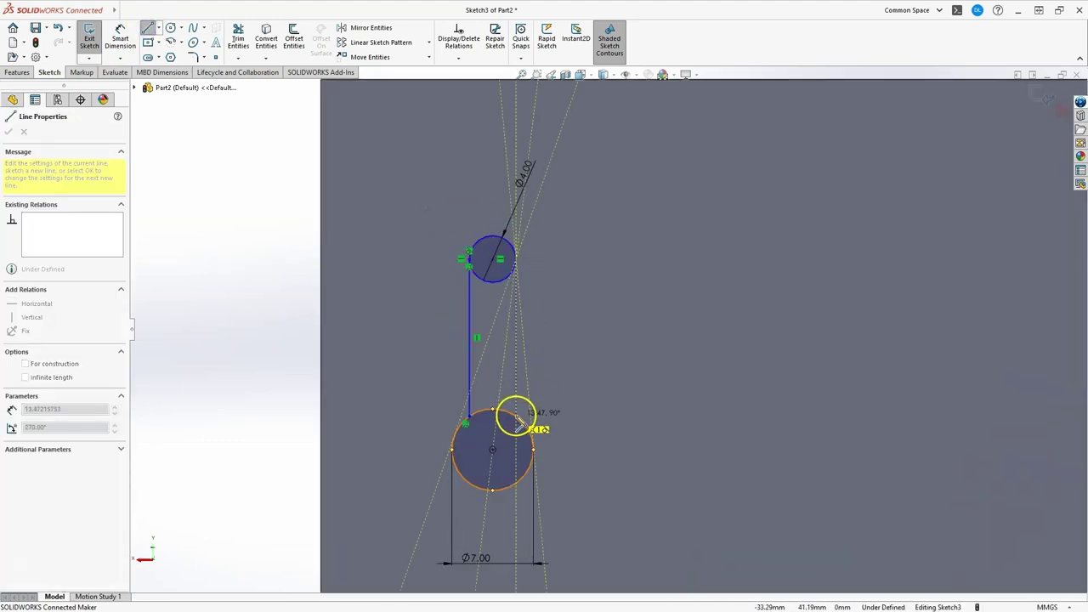
pyautogui.click(518, 423)
pyautogui.press('Escape')
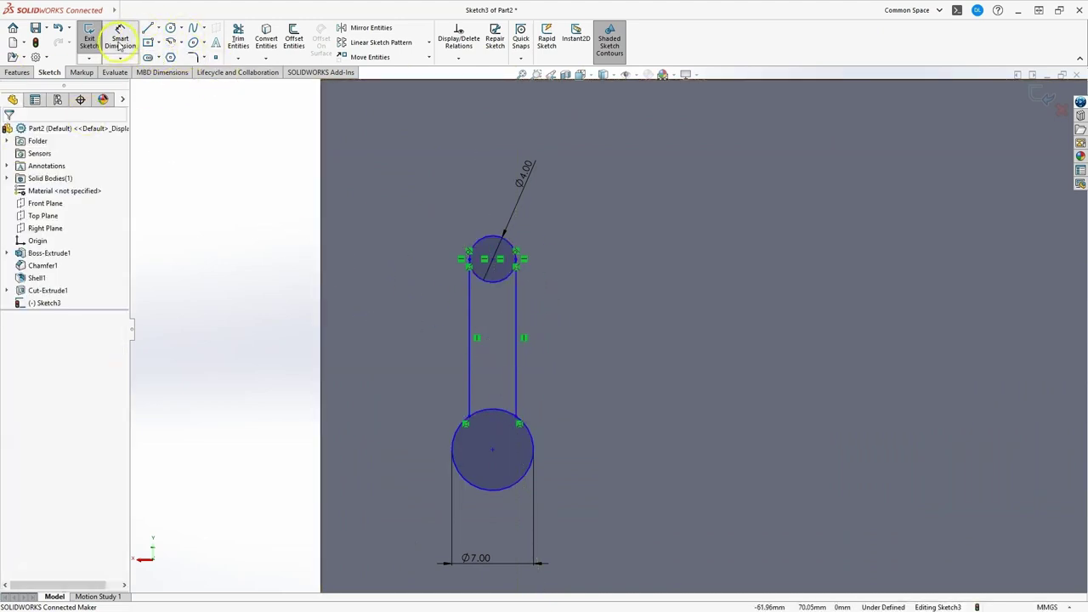
# Dimension the two circle centres 10 mm apart vertically
pyautogui.click(493, 259)
pyautogui.click(501, 448)
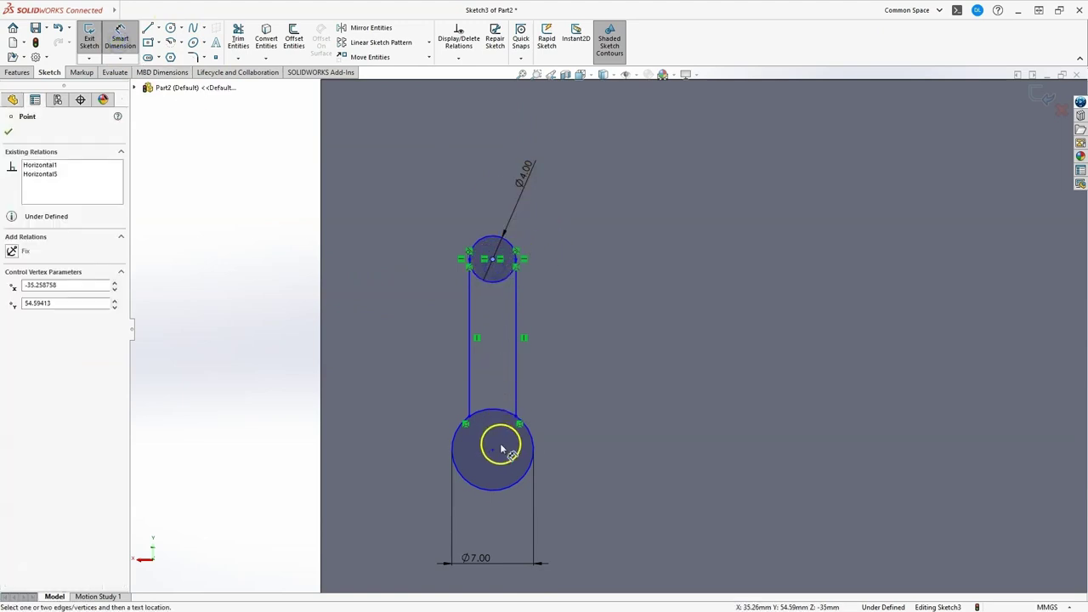
pyautogui.click(397, 356)
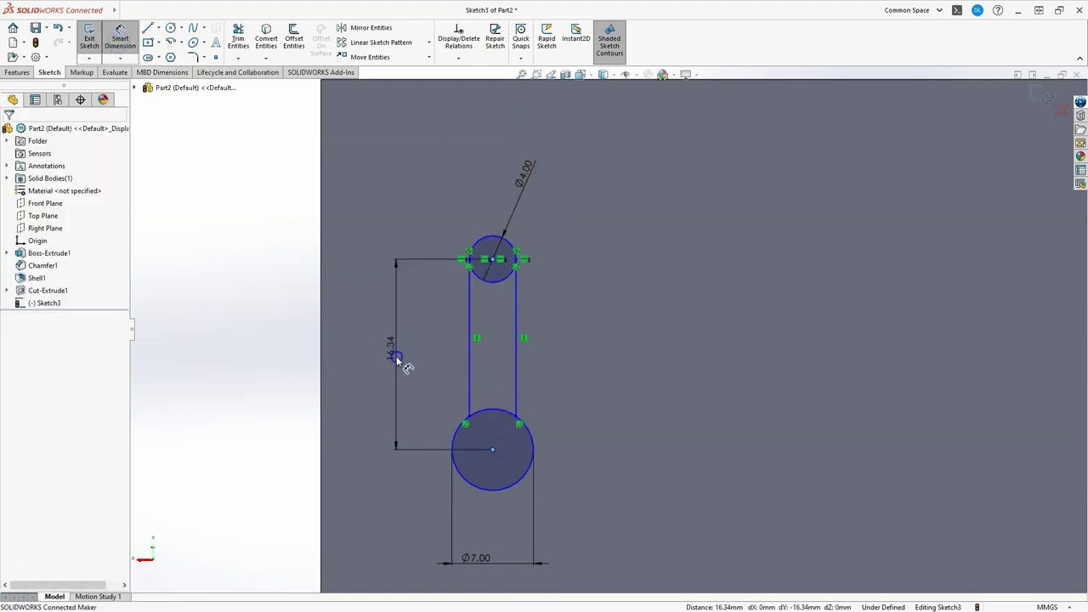
pyautogui.write('10')
pyautogui.press('Return')
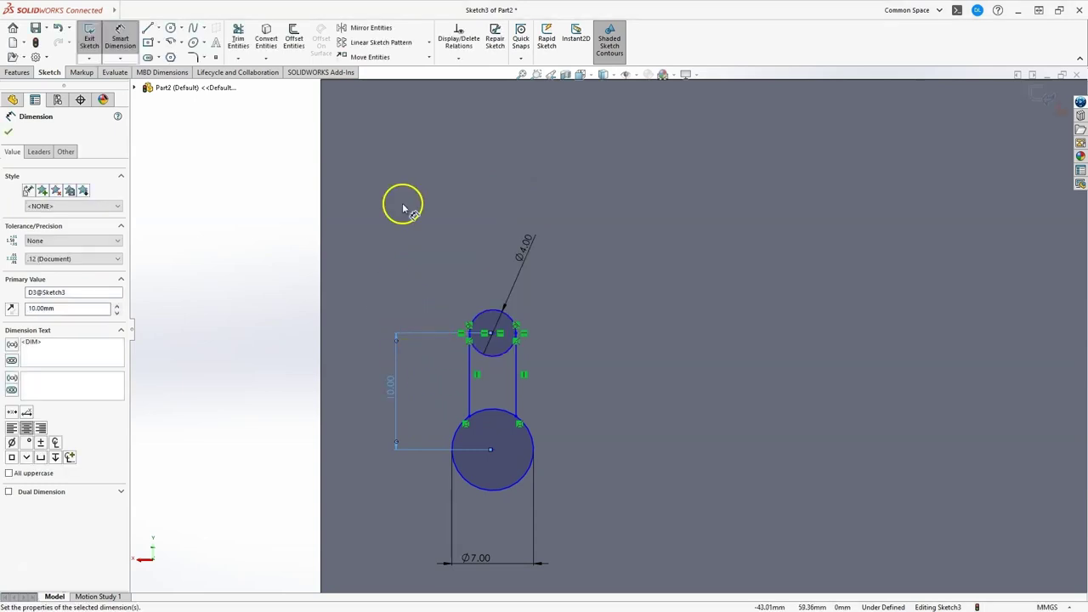
# Locate the lower circle's centre 15 mm from the plate's left edge and 40 mm above its bottom
pyautogui.press('f')
pyautogui.scroll(-2, 598, 386)
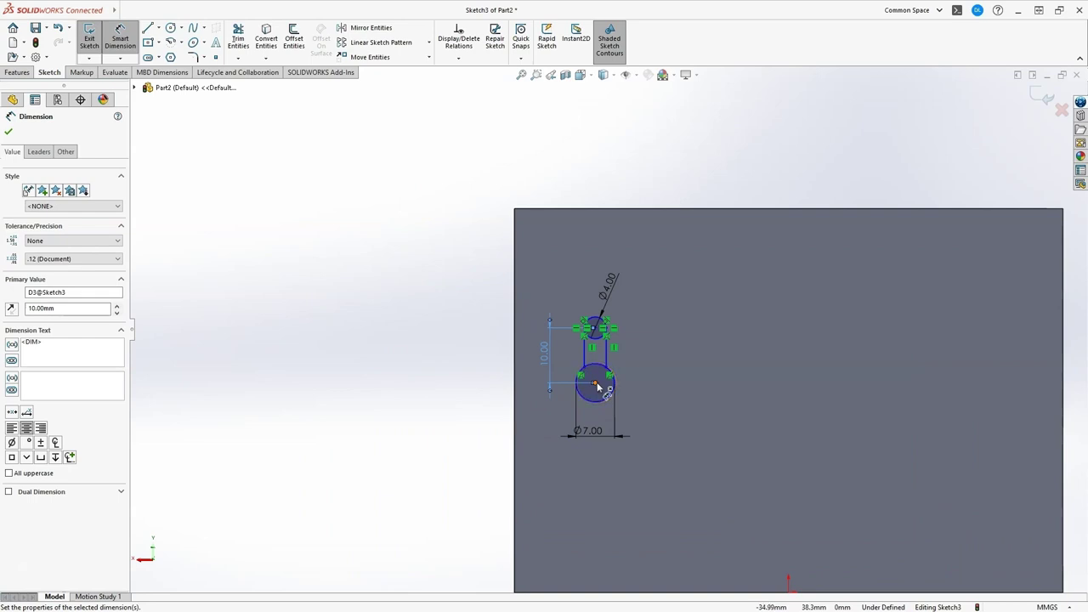
pyautogui.click(598, 386)
pyautogui.click(515, 317)
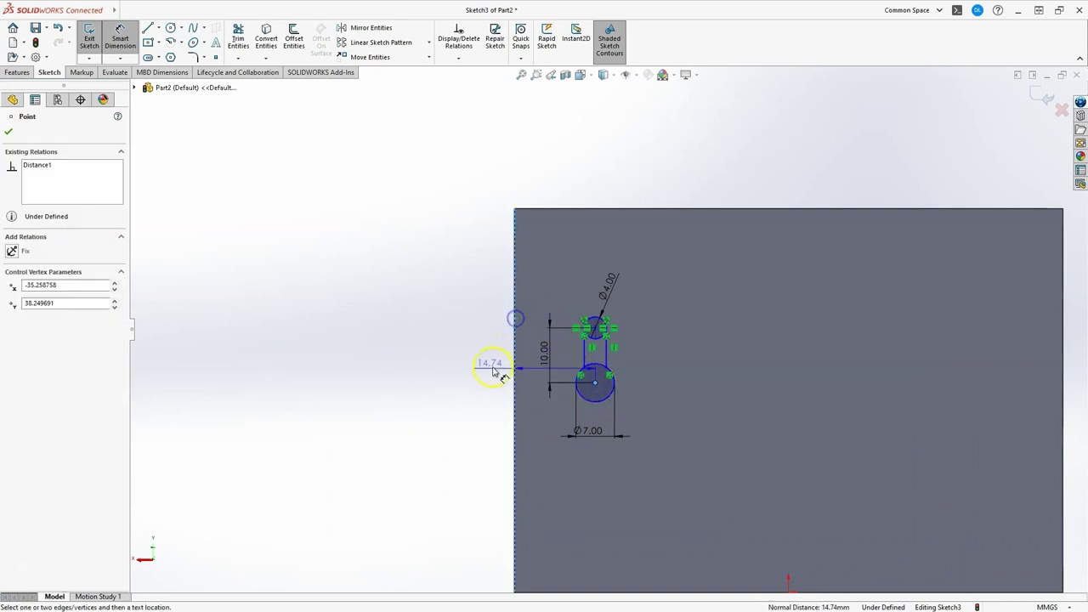
pyautogui.click(472, 376)
pyautogui.write('15')
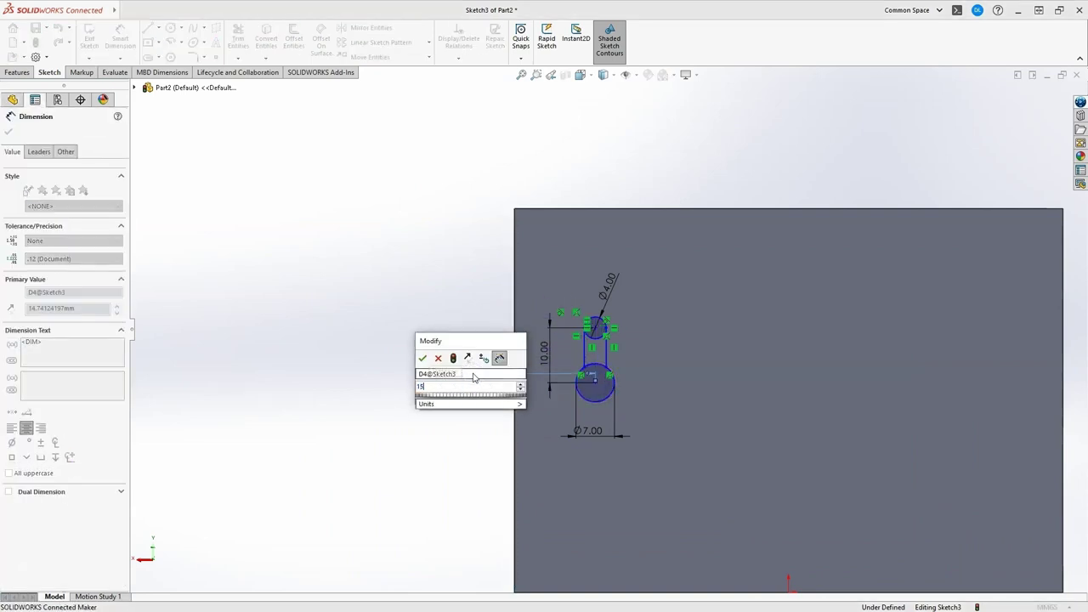
pyautogui.press('Return')
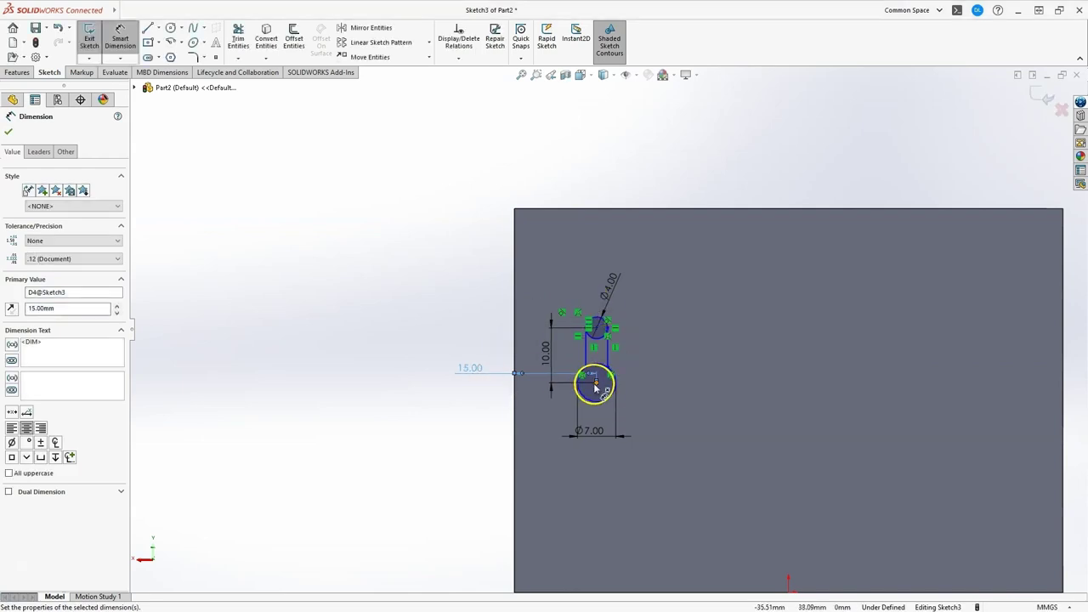
pyautogui.scroll(-2, 599, 382)
pyautogui.scroll(3, 599, 384)
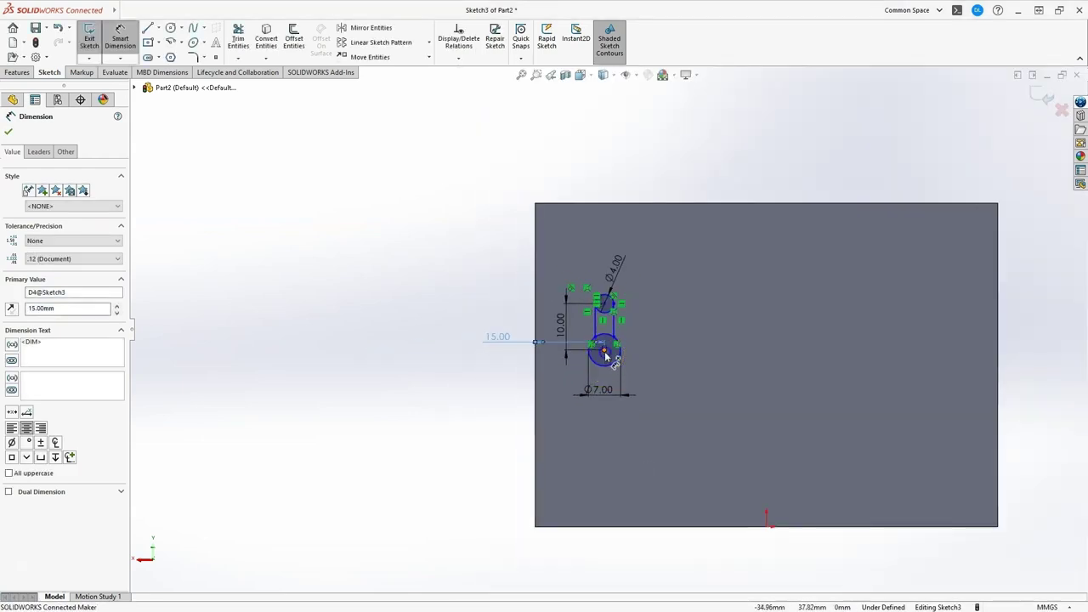
pyautogui.click(602, 351)
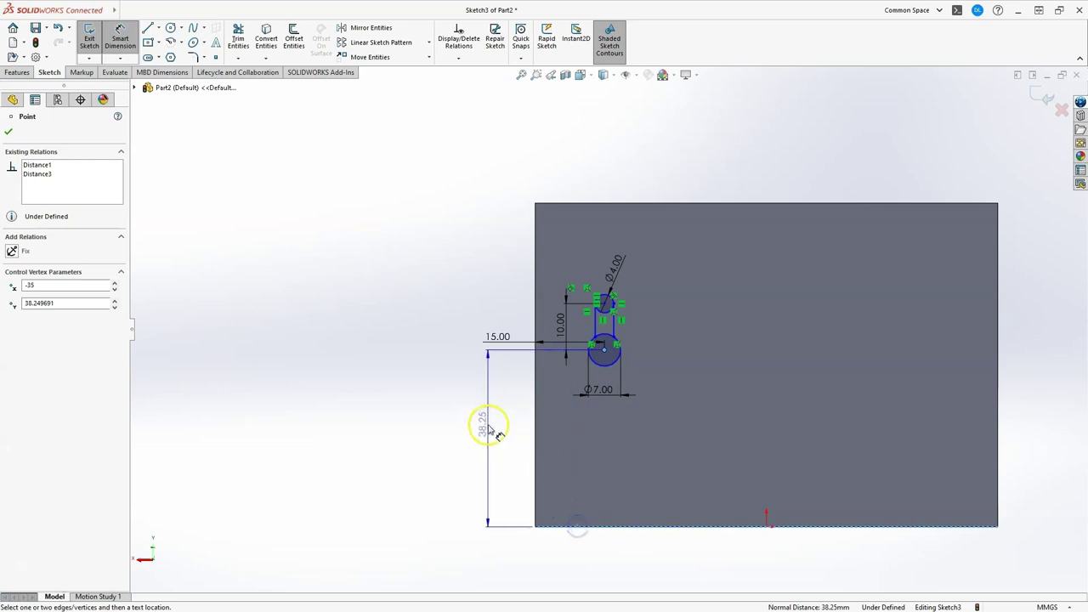
pyautogui.click(497, 429)
pyautogui.write('40')
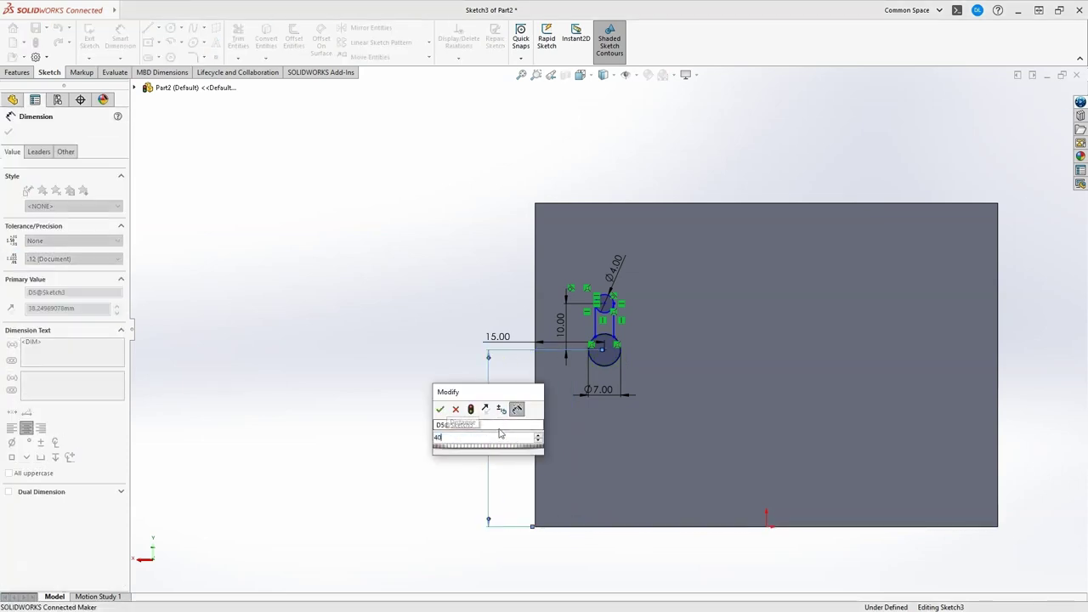
pyautogui.press('Return')
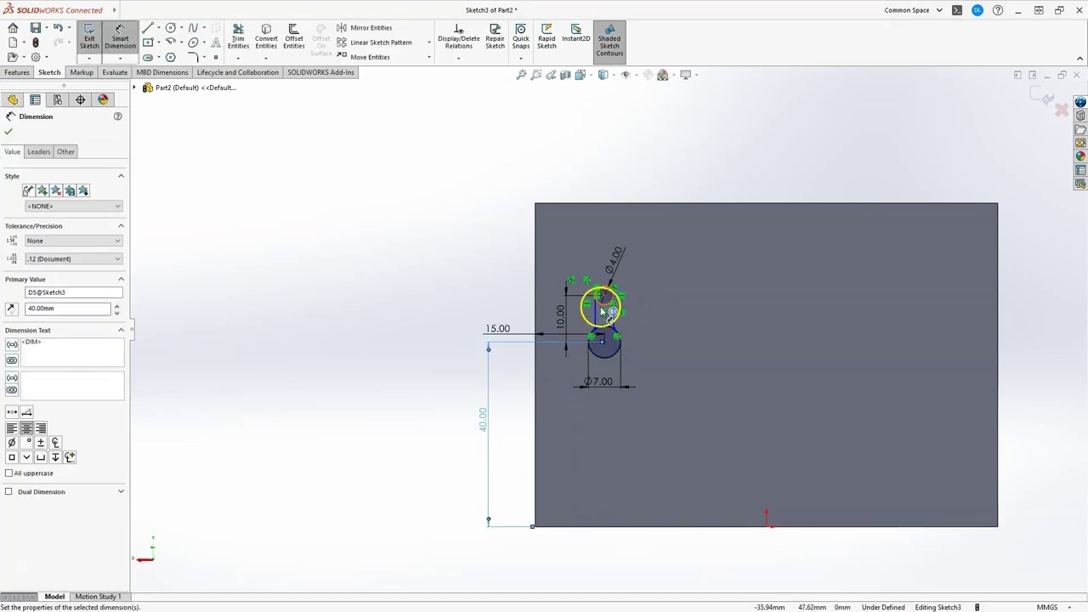
# Finish dimensioning and nudge the small circle's centre point slightly right
pyautogui.scroll(-2, 595, 308)
pyautogui.press('Escape')
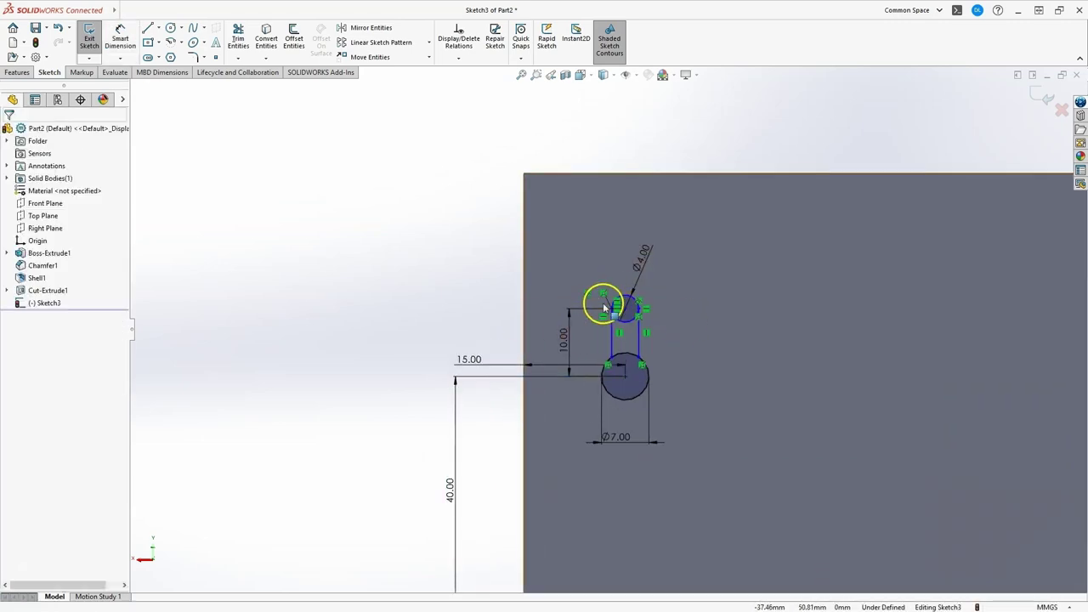
pyautogui.scroll(2, 602, 304)
pyautogui.scroll(-5, 621, 315)
pyautogui.scroll(1, 600, 334)
pyautogui.click(590, 328)
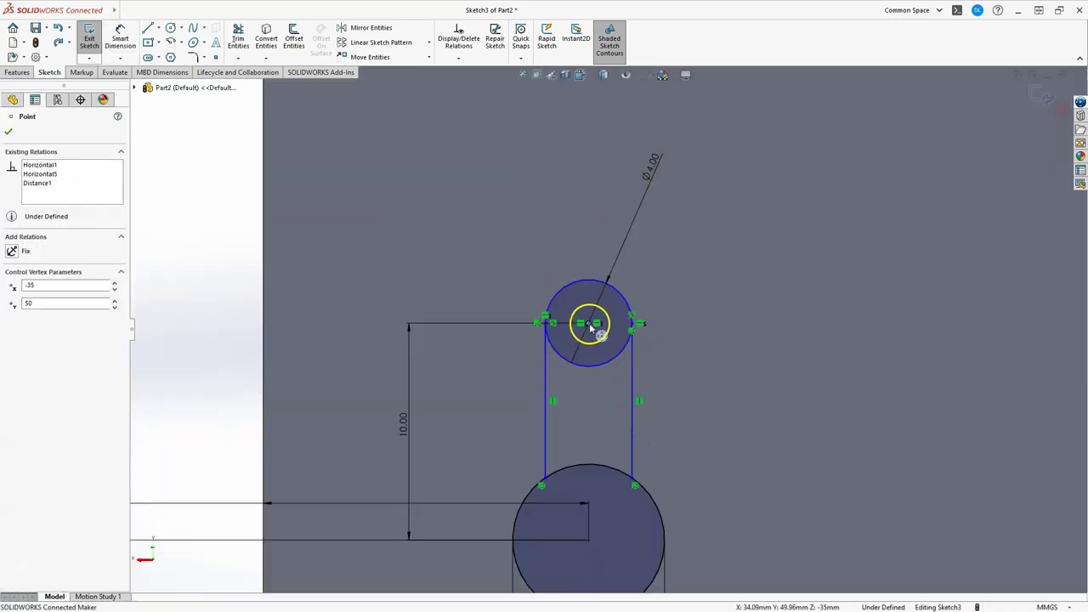
pyautogui.moveTo(592, 331)
pyautogui.mouseDown()
pyautogui.moveTo(608, 330)
pyautogui.moveTo(593, 328)
pyautogui.mouseUp()
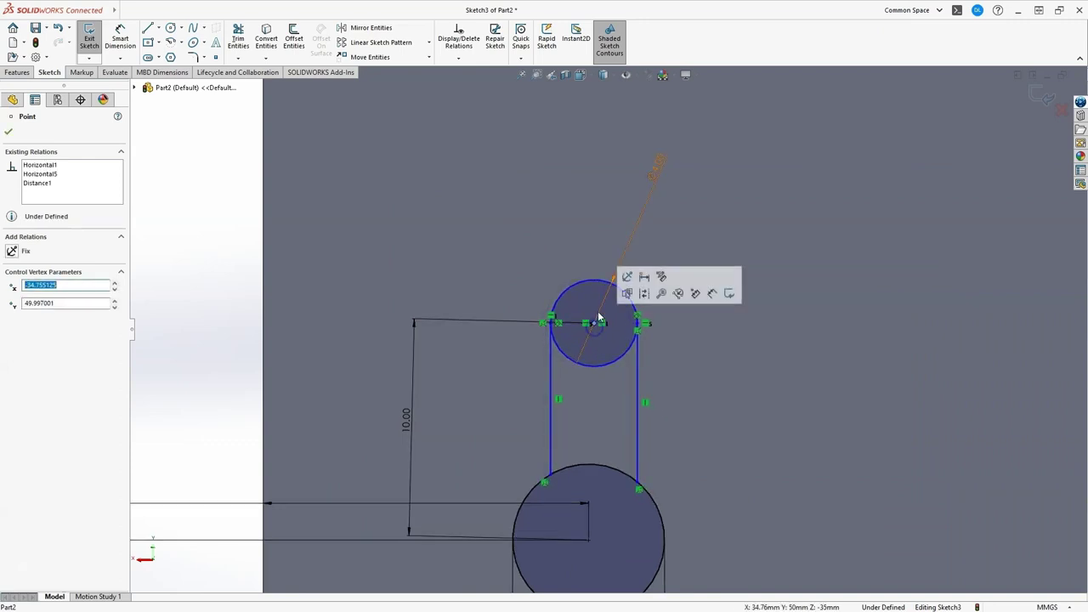
pyautogui.scroll(4, 594, 327)
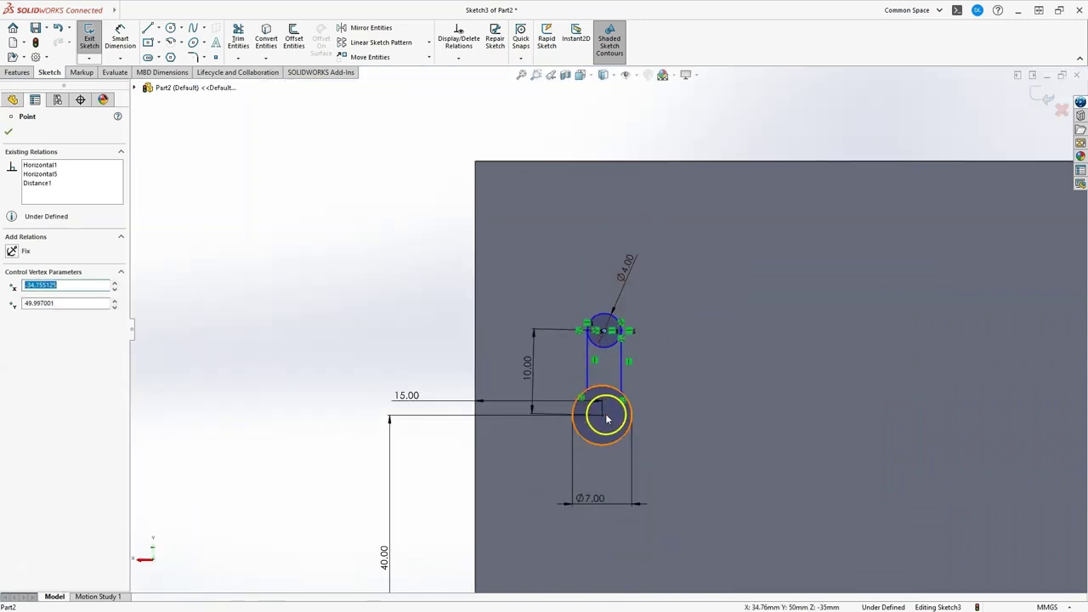
# Add a Vertical relation between the two circle centres to fully define the slot
pyautogui.keyDown('ctrl'); pyautogui.click(602, 415); pyautogui.keyUp('ctrl')
pyautogui.click(83, 374)
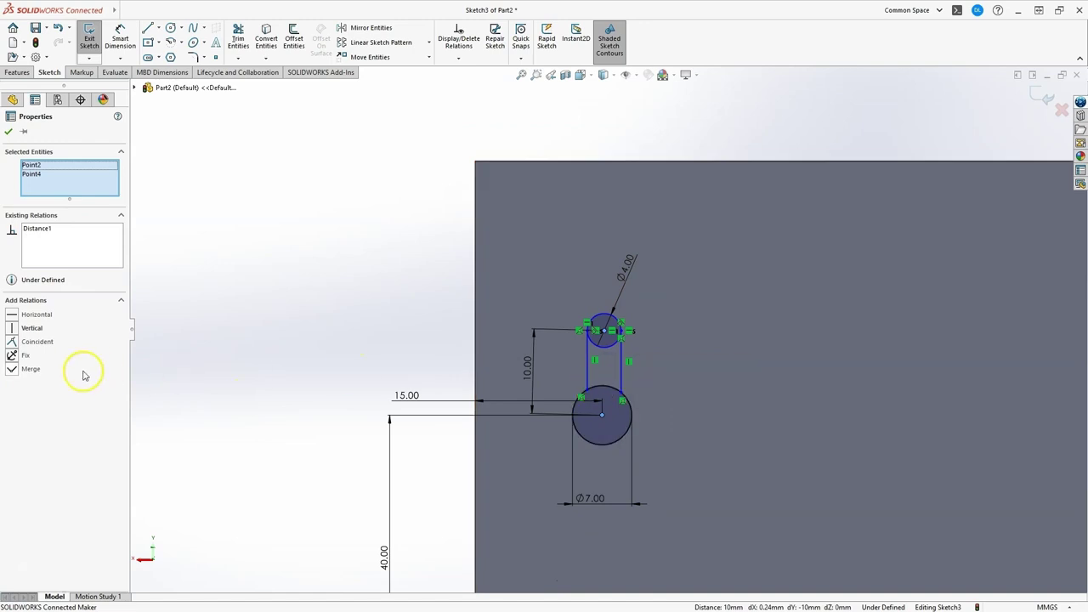
pyautogui.click(15, 331)
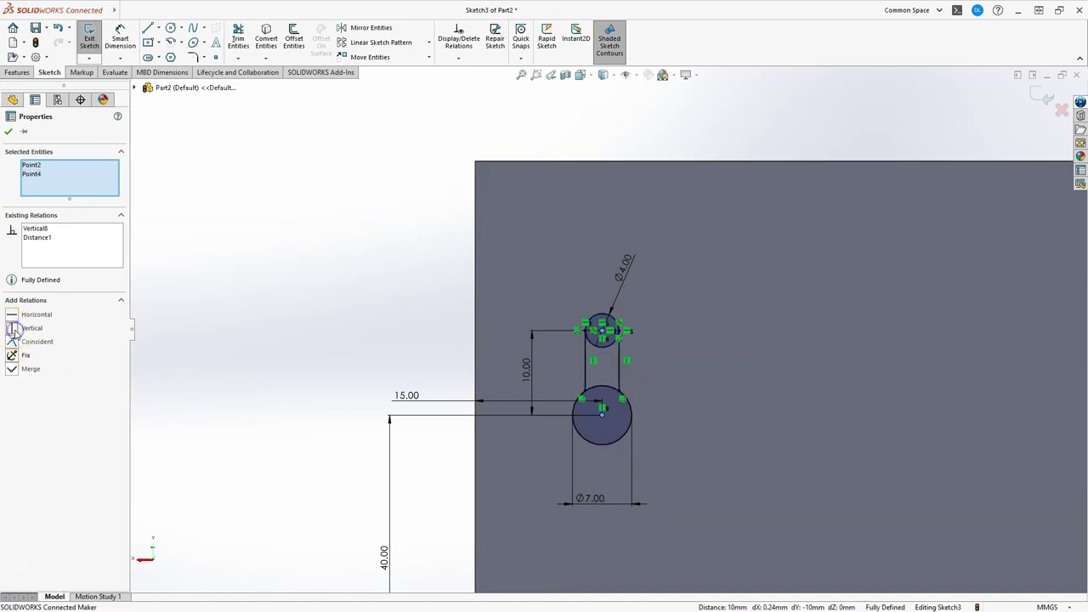
pyautogui.scroll(1, 602, 340)
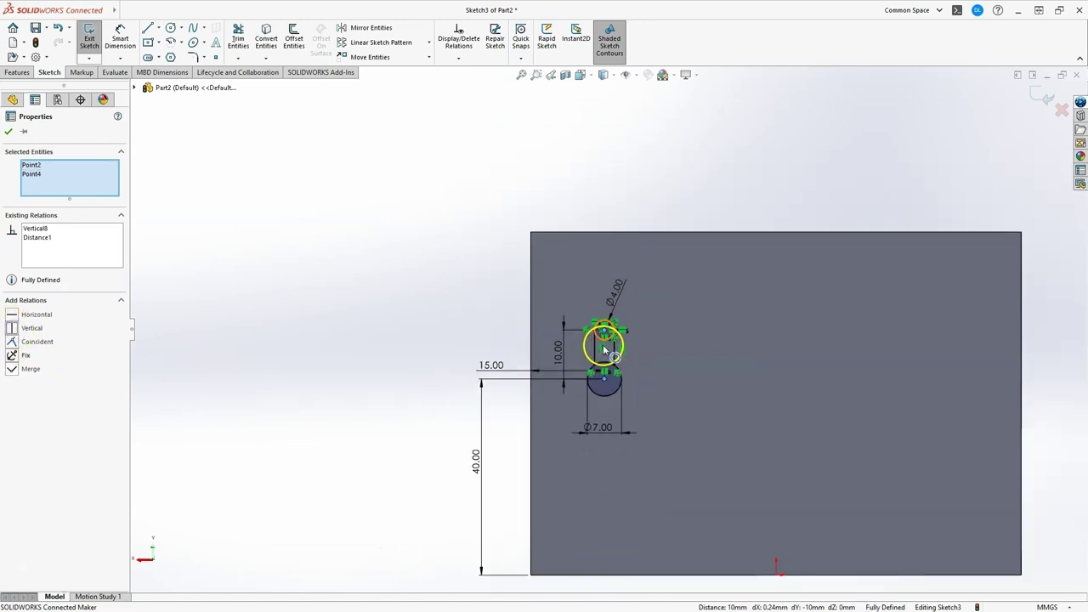
pyautogui.scroll(-3, 604, 343)
# Trim the inner arcs of both circles into one closed keyhole outline
pyautogui.click(238, 38)
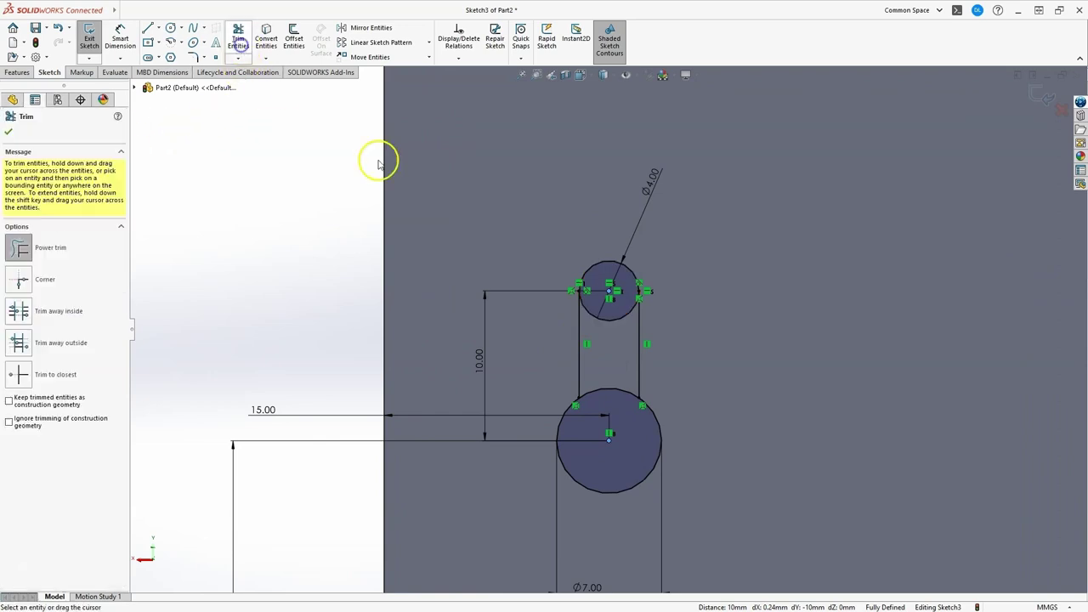
pyautogui.moveTo(619, 337); pyautogui.dragTo(619, 317)
pyautogui.moveTo(625, 385); pyautogui.dragTo(624, 400)
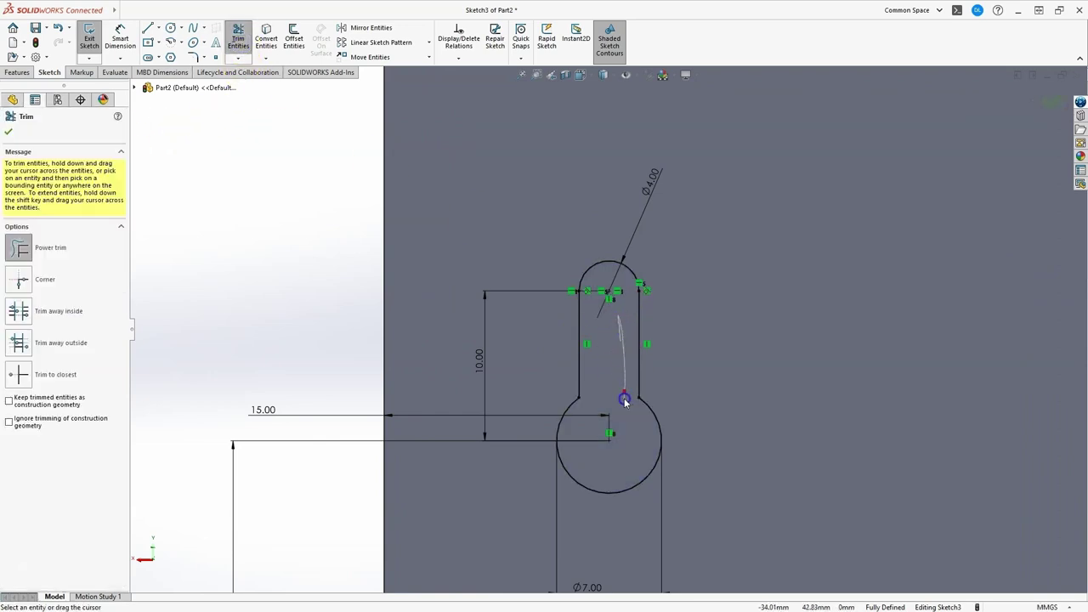
pyautogui.scroll(5, 447, 250)
pyautogui.scroll(2, 622, 377)
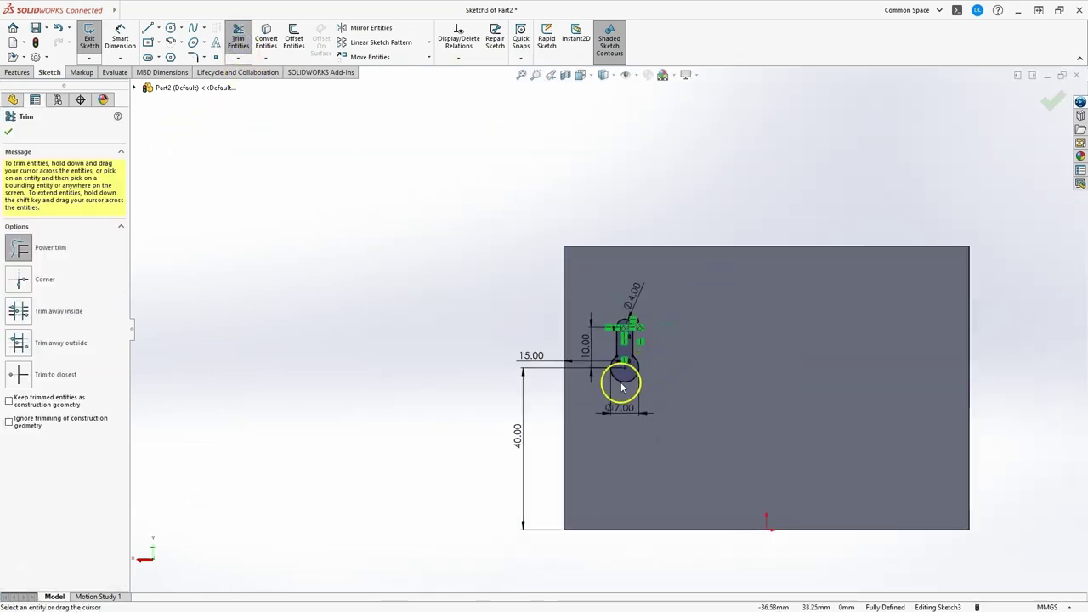
pyautogui.click(10, 132)
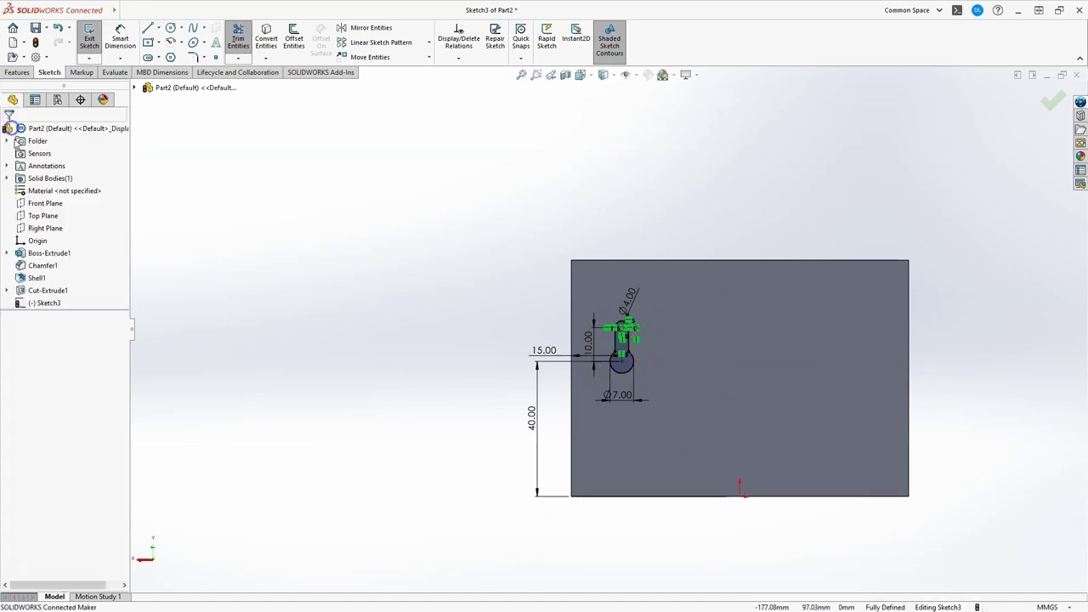
# Exit the keyhole sketch and start an Extruded Cut from it
pyautogui.click(1040, 96)
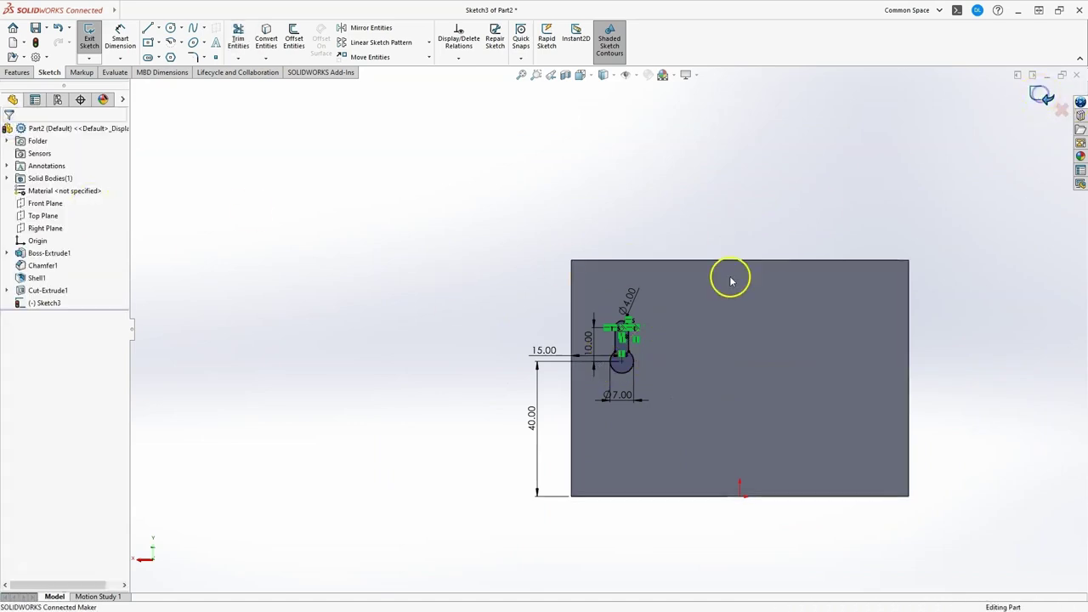
pyautogui.moveTo(603, 348)
pyautogui.mouseDown(button='middle')
pyautogui.moveTo(544, 325)
pyautogui.moveTo(563, 387)
pyautogui.mouseUp(button='middle')
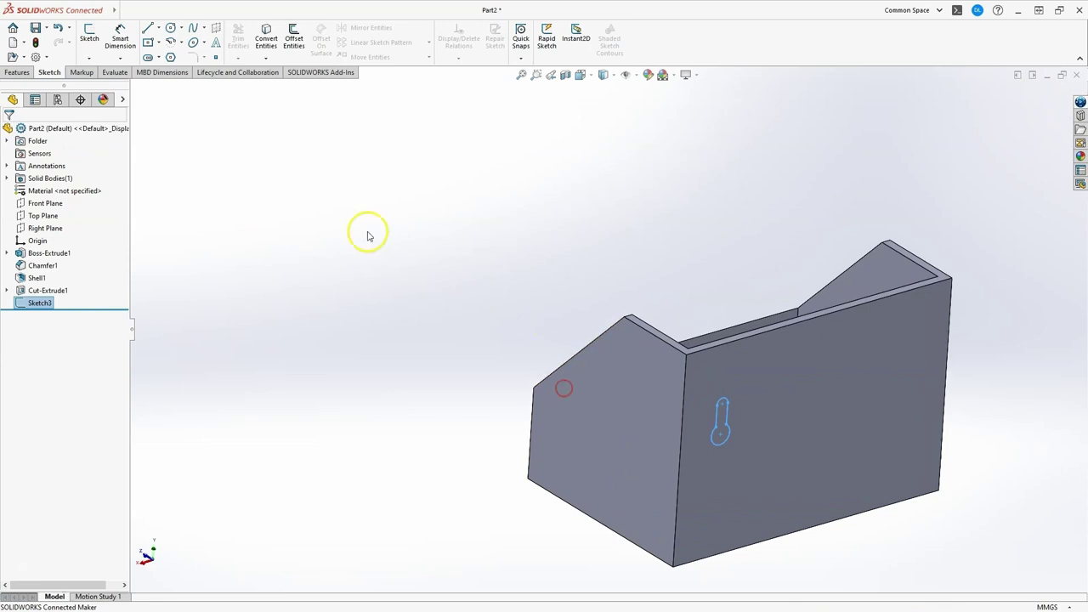
pyautogui.click(17, 72)
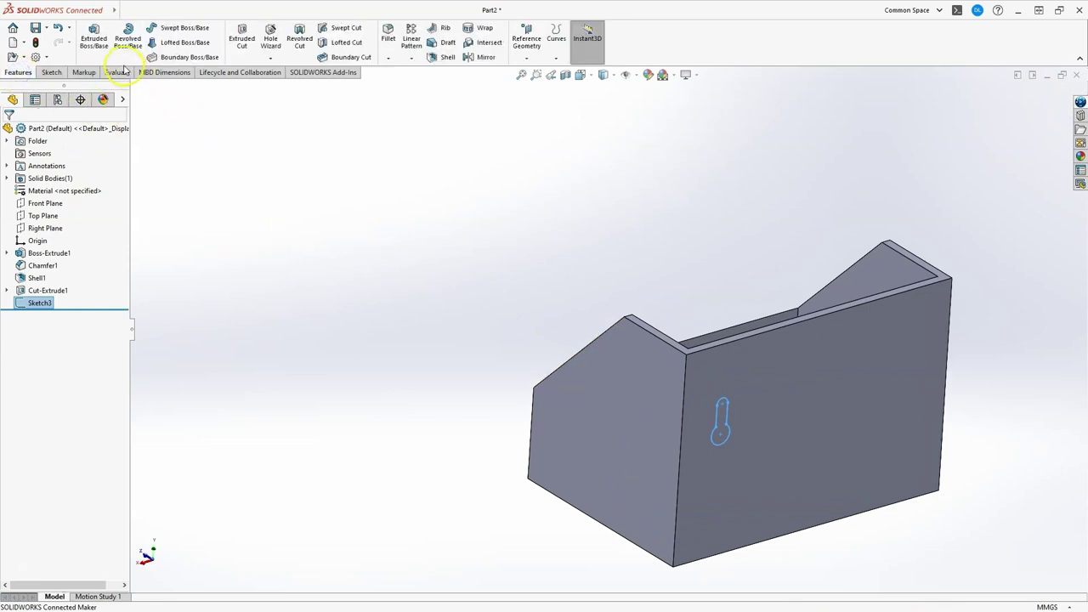
pyautogui.click(242, 37)
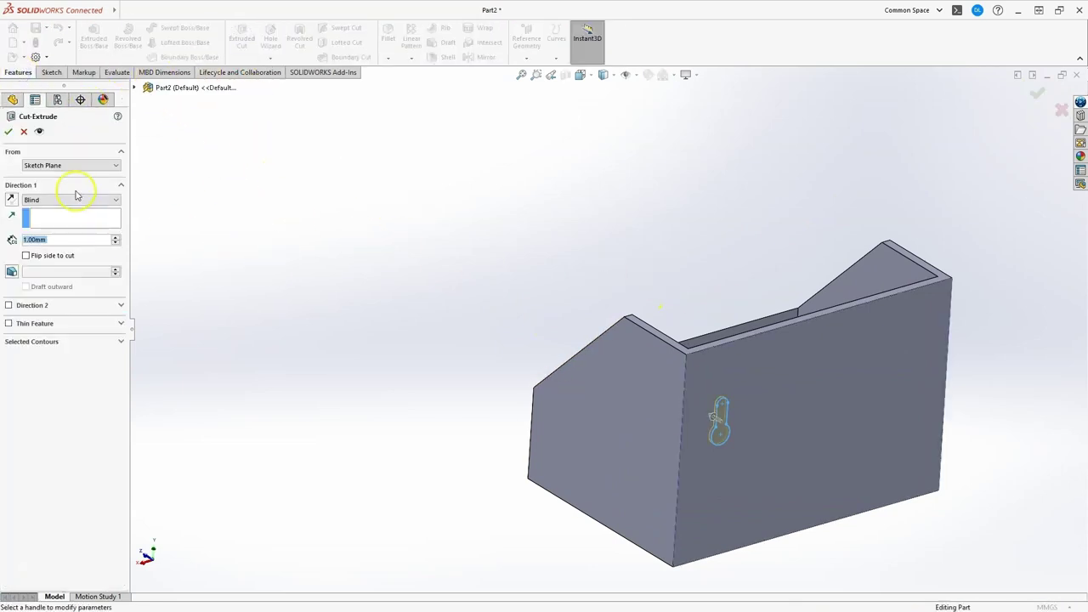
# Set the cut's Direction 1 depth to Up To Next
pyautogui.click(75, 199)
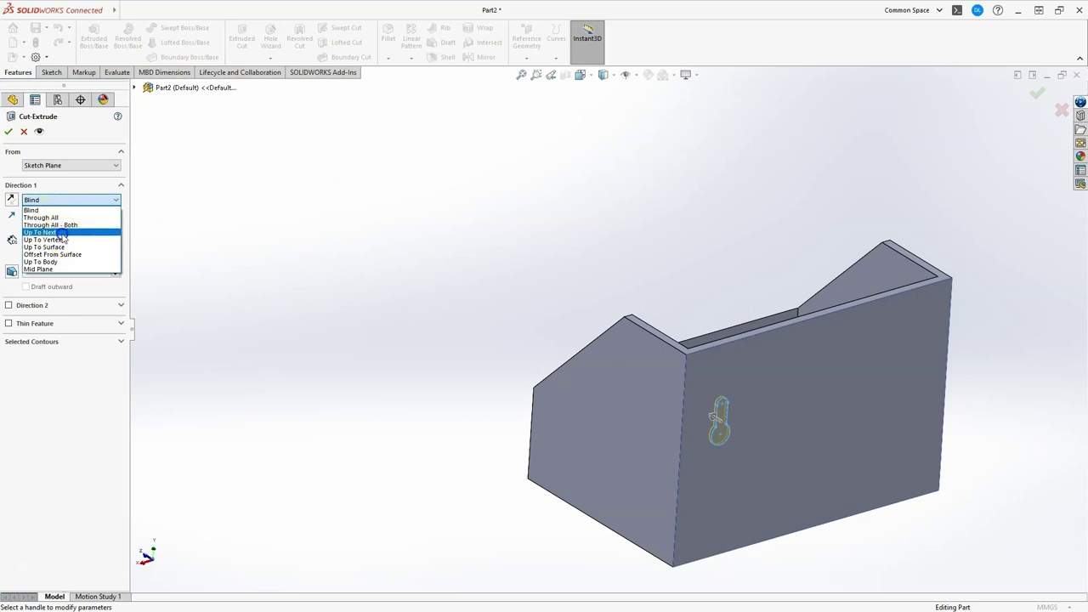
pyautogui.click(62, 235)
pyautogui.moveTo(504, 331); pyautogui.dragTo(74, 204, button='middle')
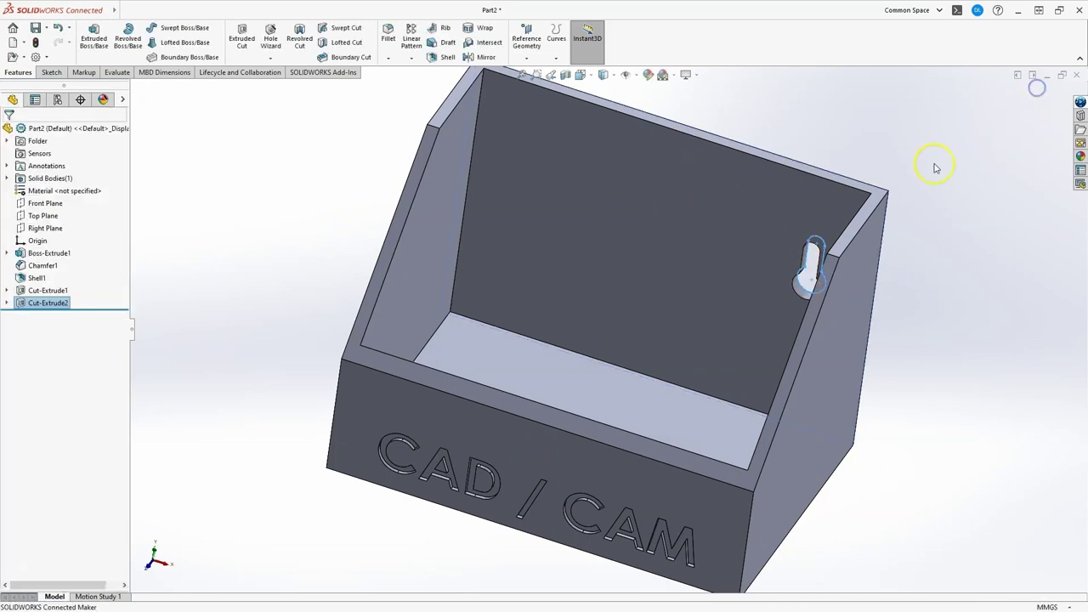
# Inspect the finished keyhole slot from several angles, briefly selecting a face and the Top and Right Planes
pyautogui.scroll(-3, 648, 299)
pyautogui.click(623, 281)
pyautogui.scroll(-2, 623, 280)
pyautogui.scroll(5, 623, 280)
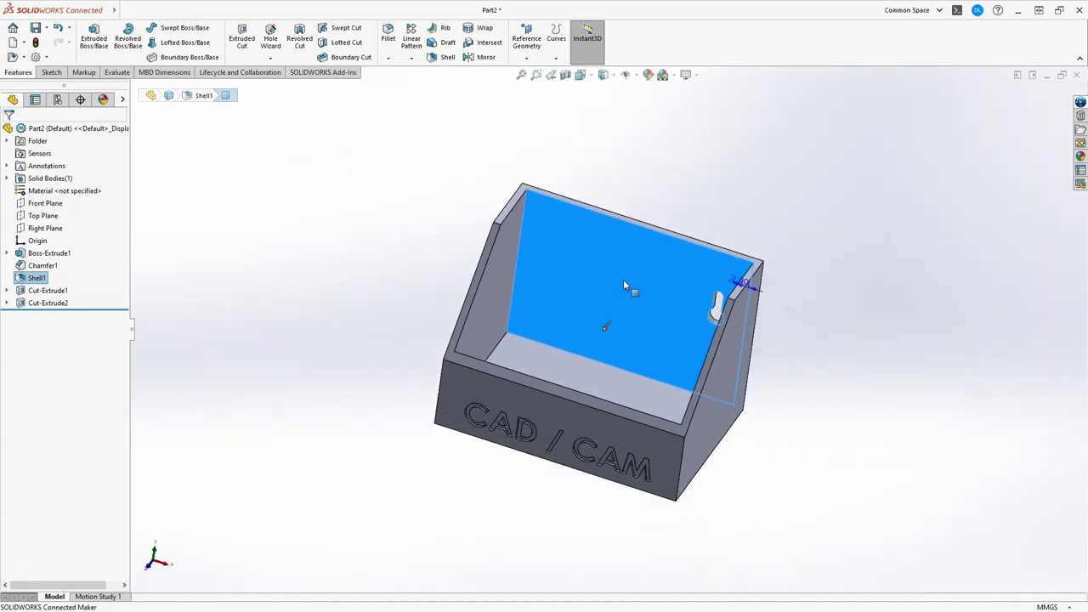
pyautogui.click(803, 172)
pyautogui.moveTo(748, 340); pyautogui.dragTo(602, 477, button='middle')
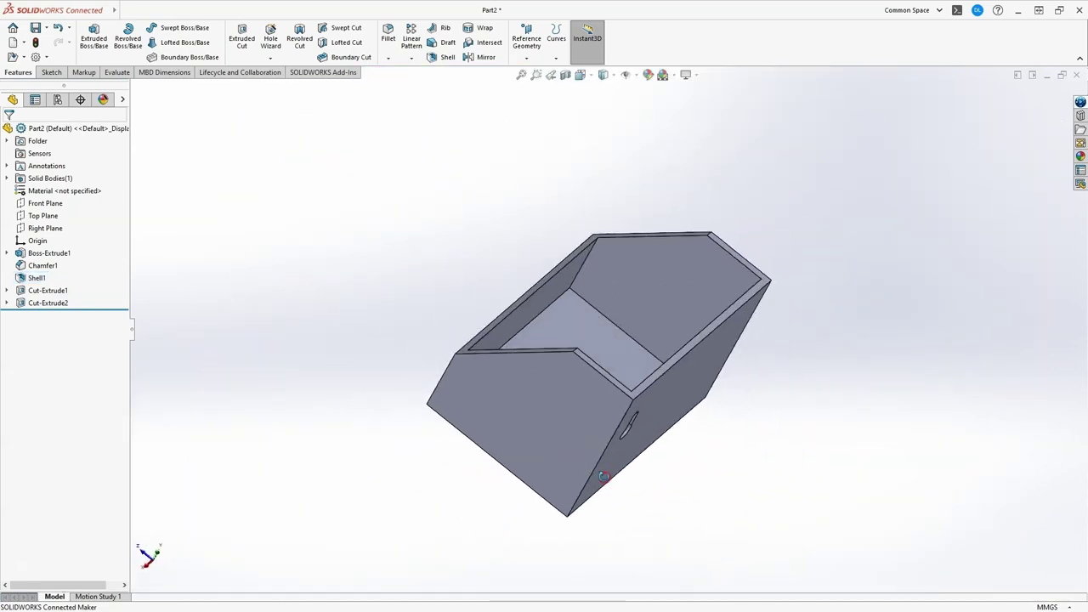
pyautogui.click(41, 215)
pyautogui.click(46, 227)
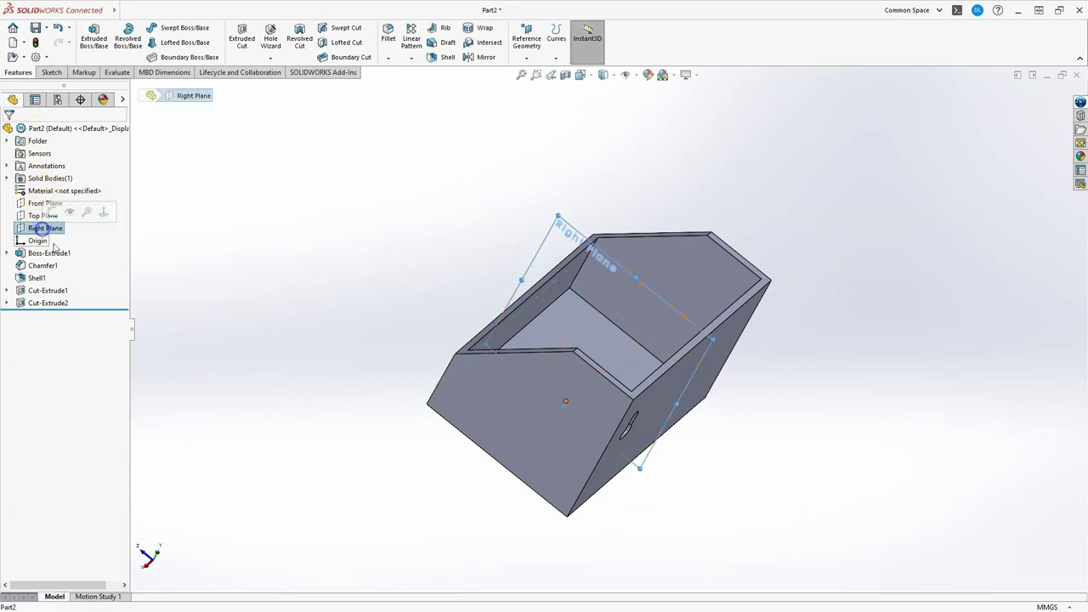
pyautogui.moveTo(687, 281); pyautogui.dragTo(618, 233, button='middle')
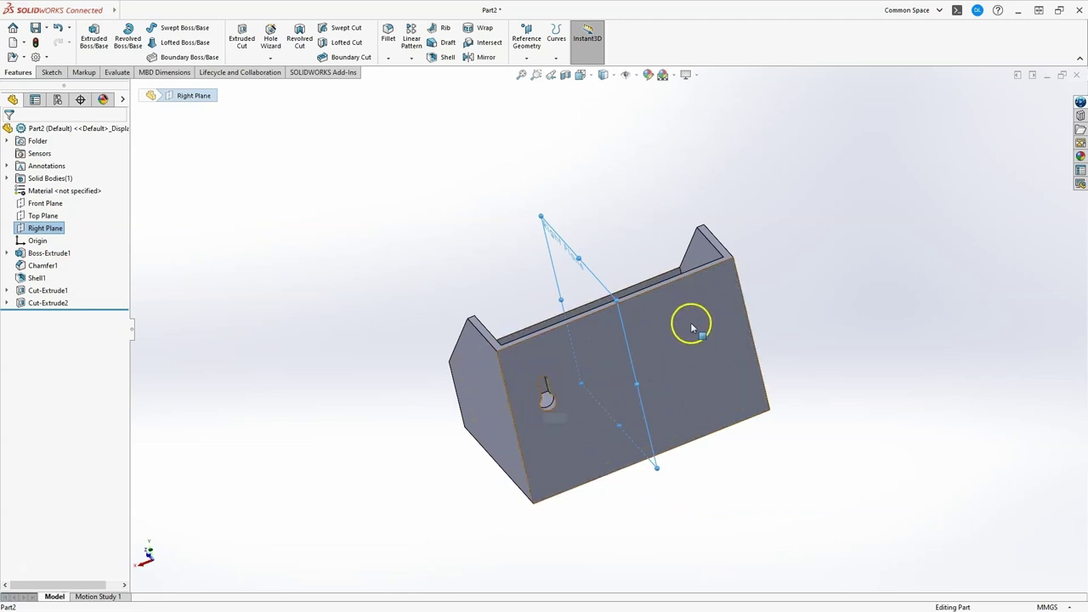
pyautogui.click(309, 183)
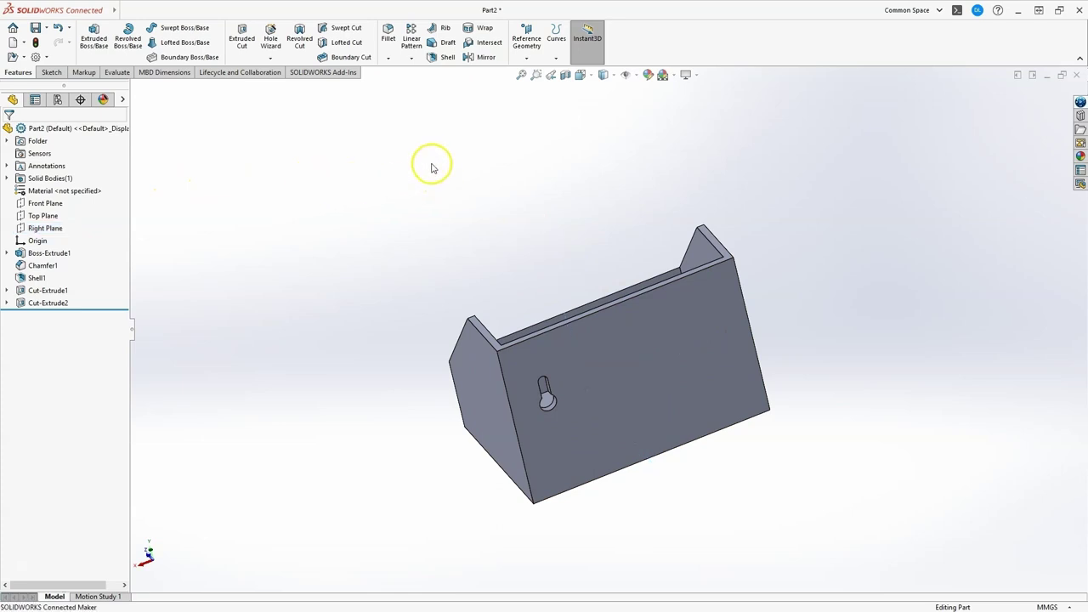
# Mirror Cut-Extrude2 across the Right Plane to add a second keyhole slot
pyautogui.click(482, 62)
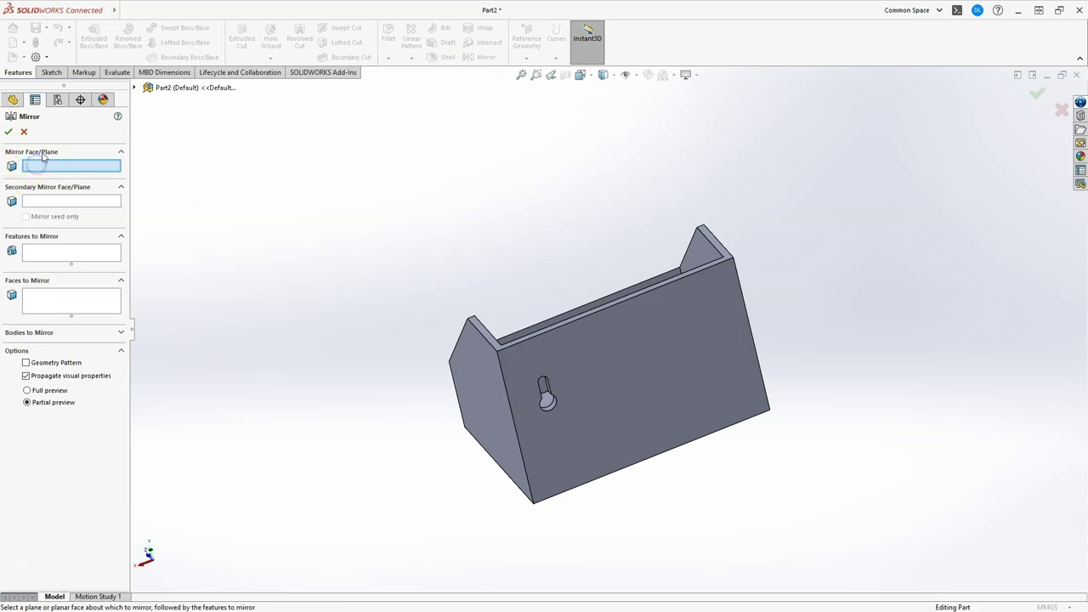
pyautogui.click(134, 88)
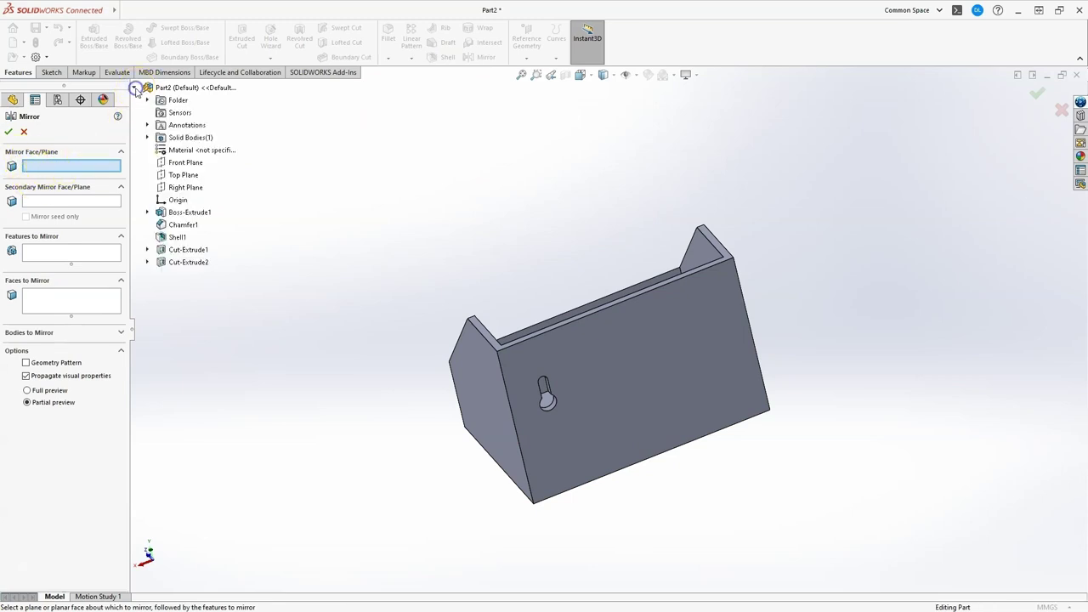
pyautogui.click(183, 189)
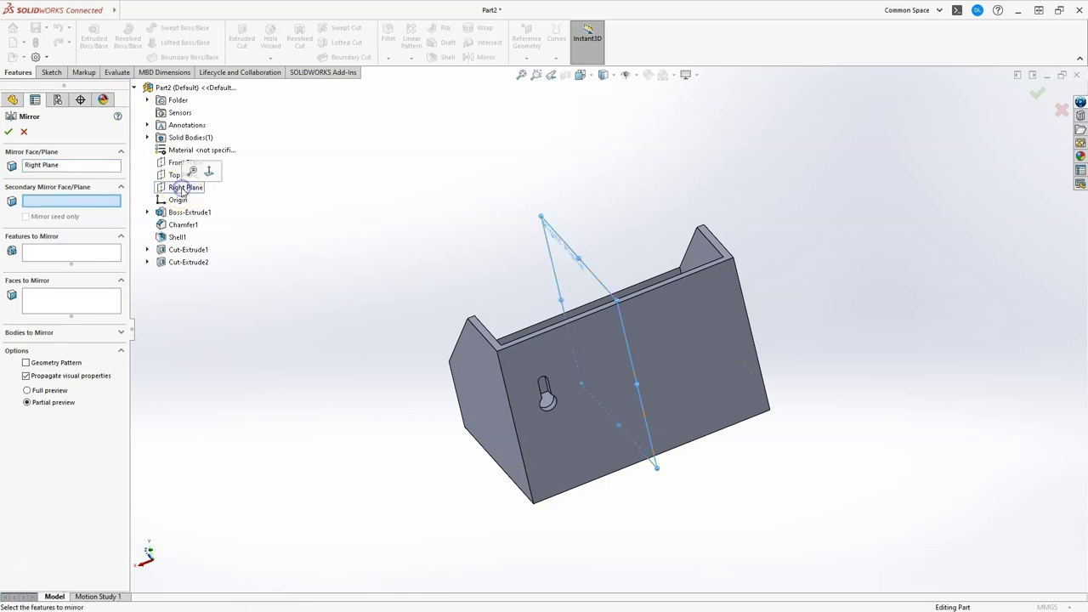
pyautogui.click(76, 250)
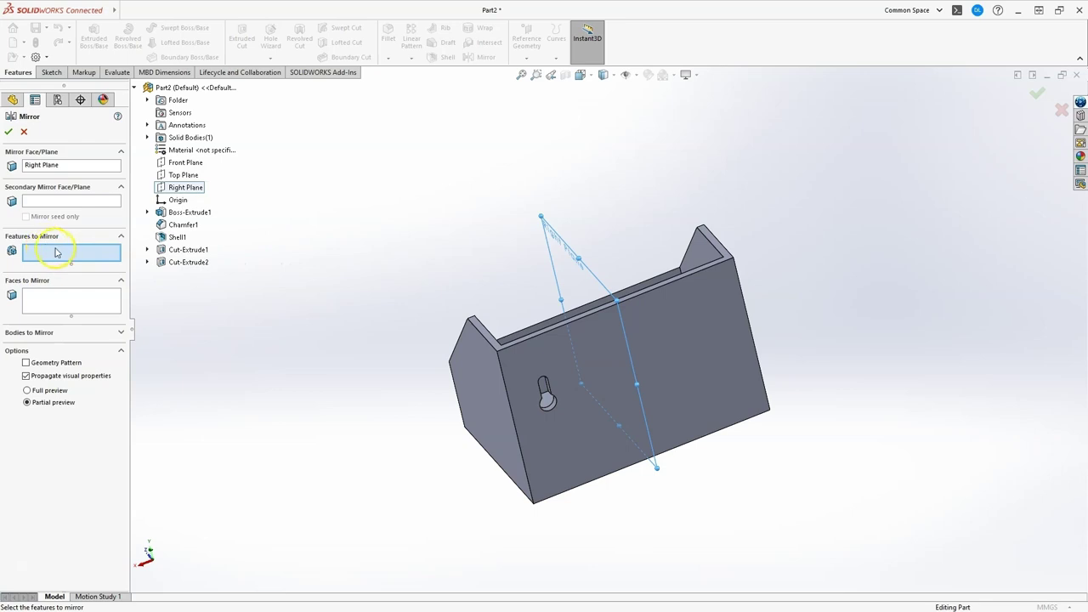
pyautogui.click(191, 264)
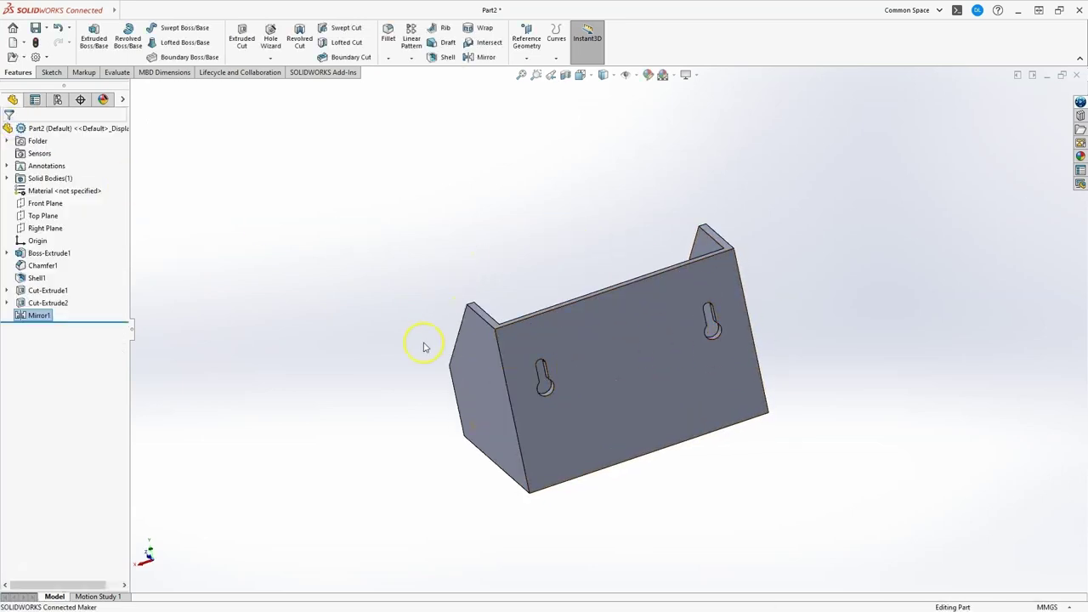
pyautogui.moveTo(425, 347); pyautogui.dragTo(361, 244, button='middle')
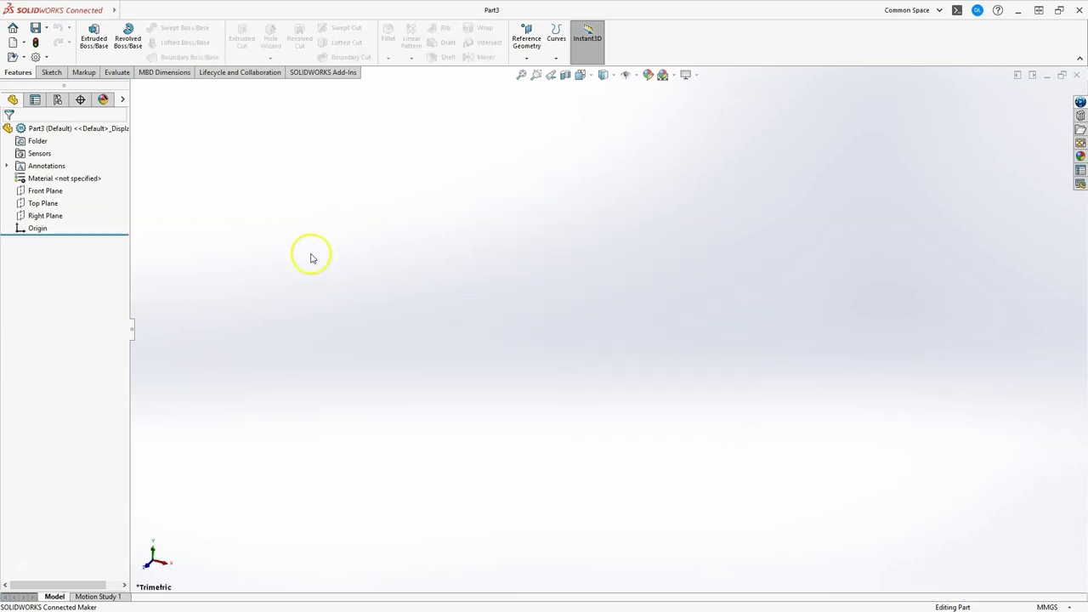
# Sketch a Ø100 mm circle centred on the origin on the Top Plane
pyautogui.click(53, 73)
pyautogui.click(89, 38)
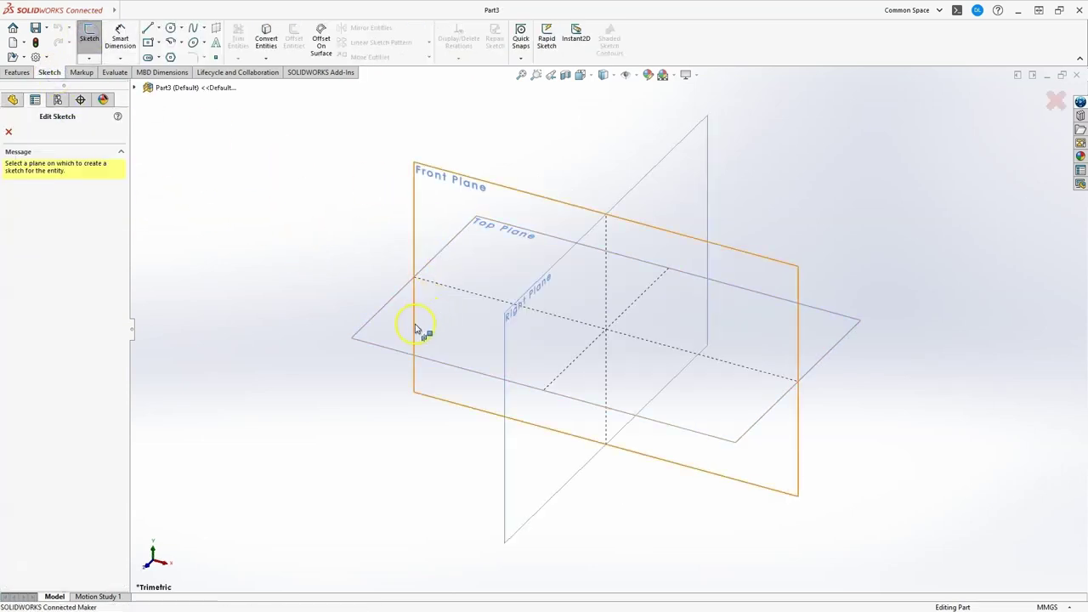
pyautogui.click(365, 330)
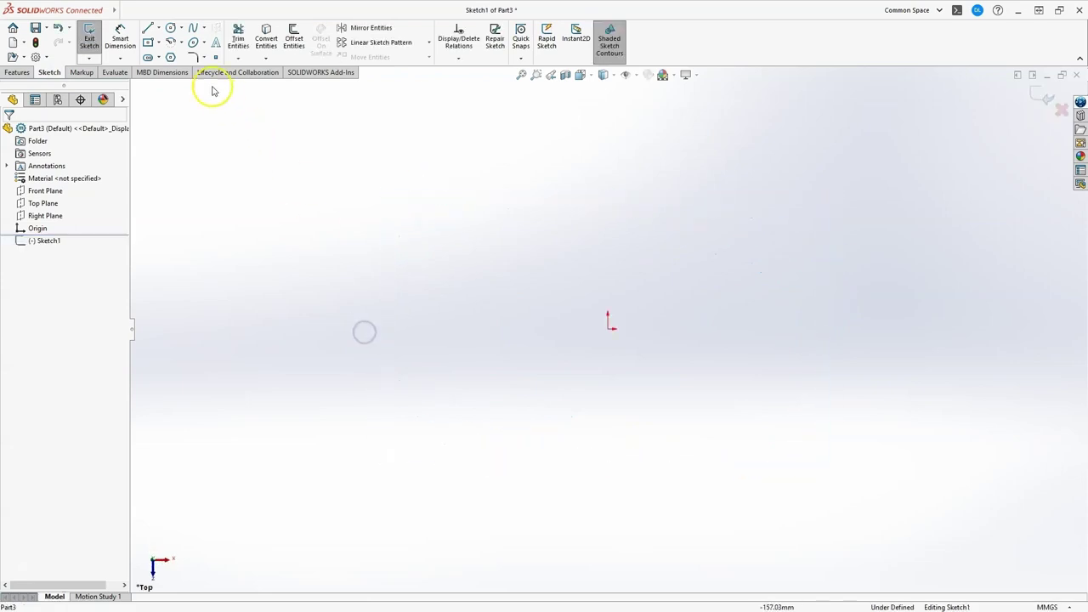
pyautogui.click(170, 28)
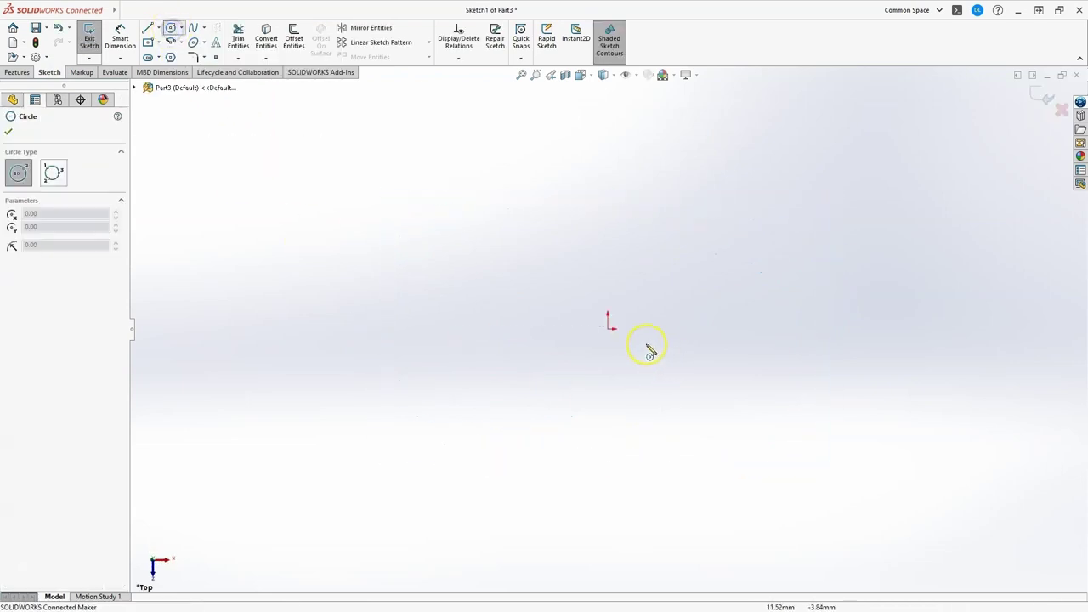
pyautogui.click(607, 328)
pyautogui.click(737, 189)
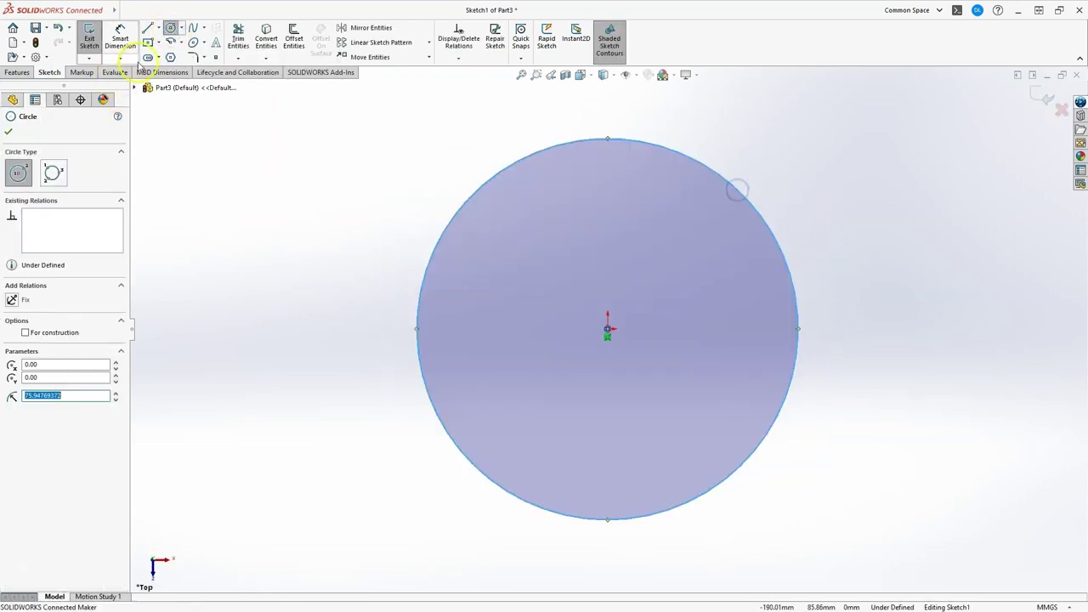
pyautogui.click(120, 38)
pyautogui.click(573, 144)
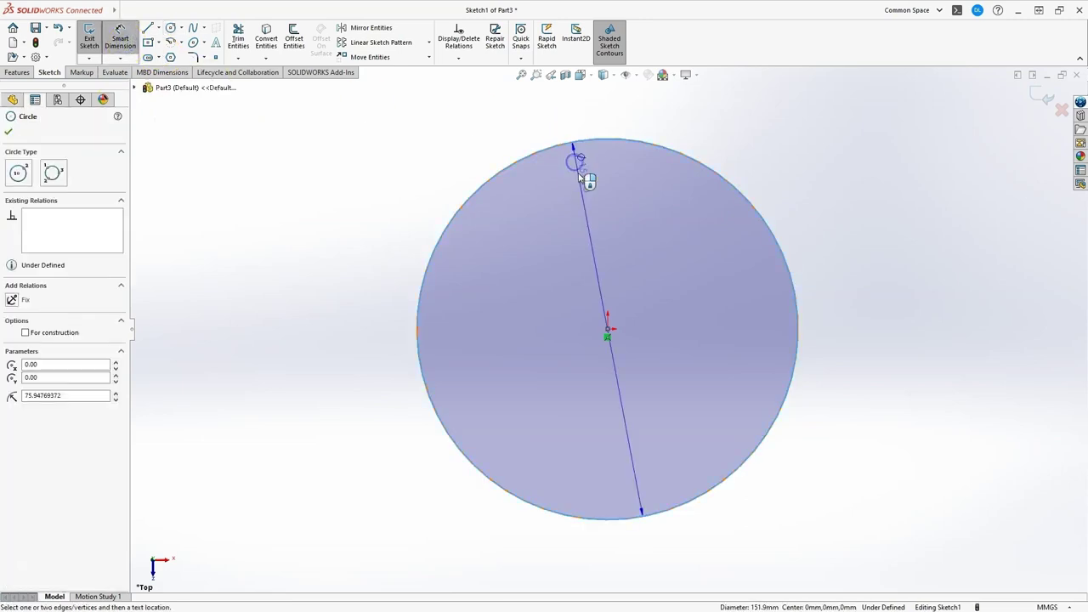
pyautogui.click(580, 180)
pyautogui.press('Return')
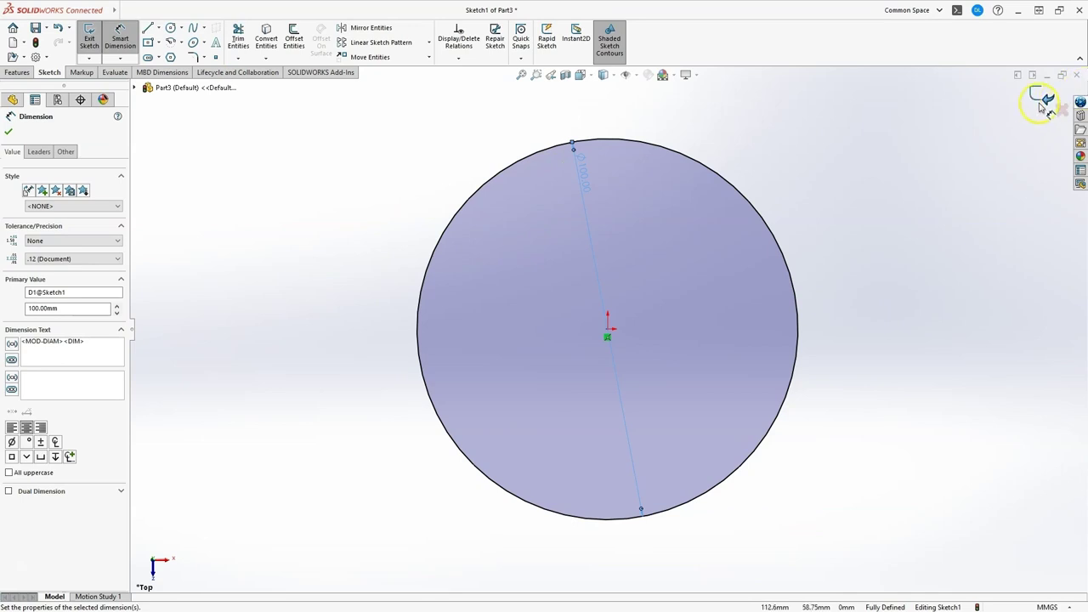
# Extrude the circle sketch Blind 10 mm into a solid disc
pyautogui.click(1044, 101)
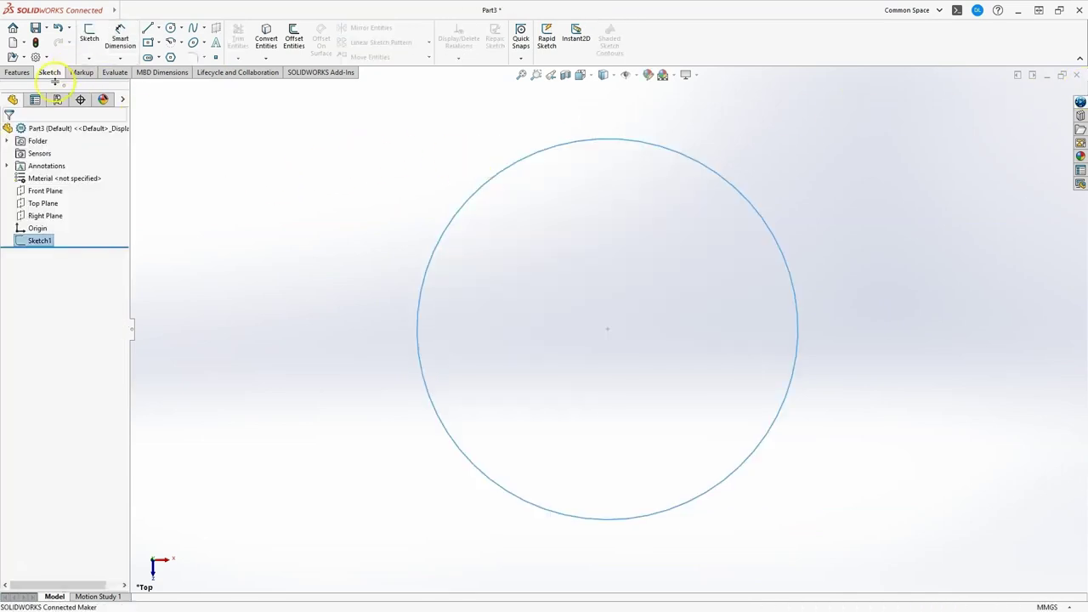
pyautogui.click(17, 72)
pyautogui.click(92, 35)
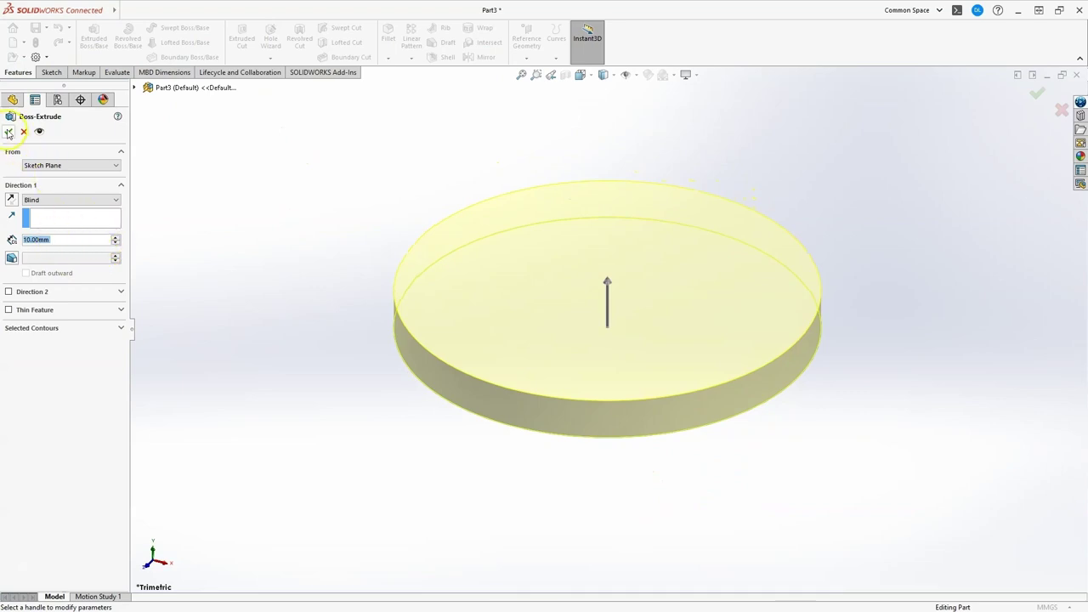
pyautogui.click(8, 133)
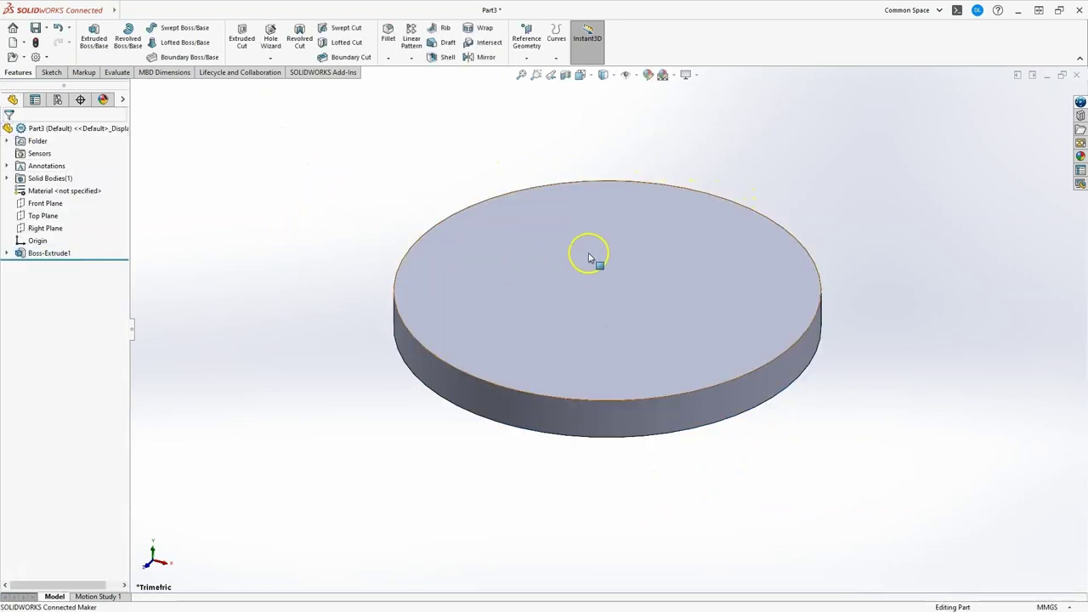
# Draw a small circle above the origin in a new sketch on the disc's top face
pyautogui.click(612, 217)
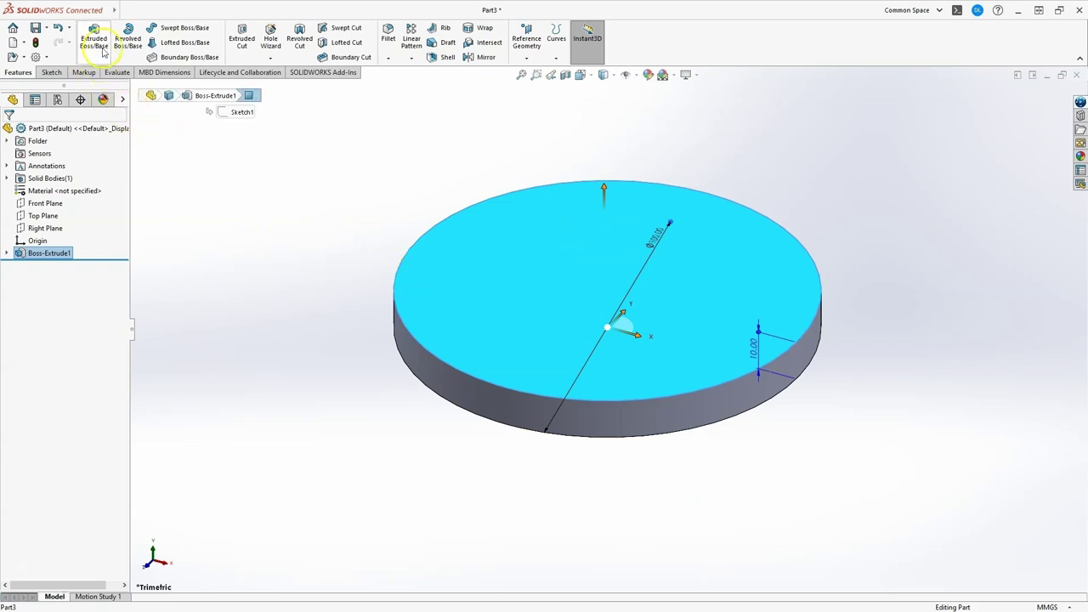
pyautogui.click(52, 72)
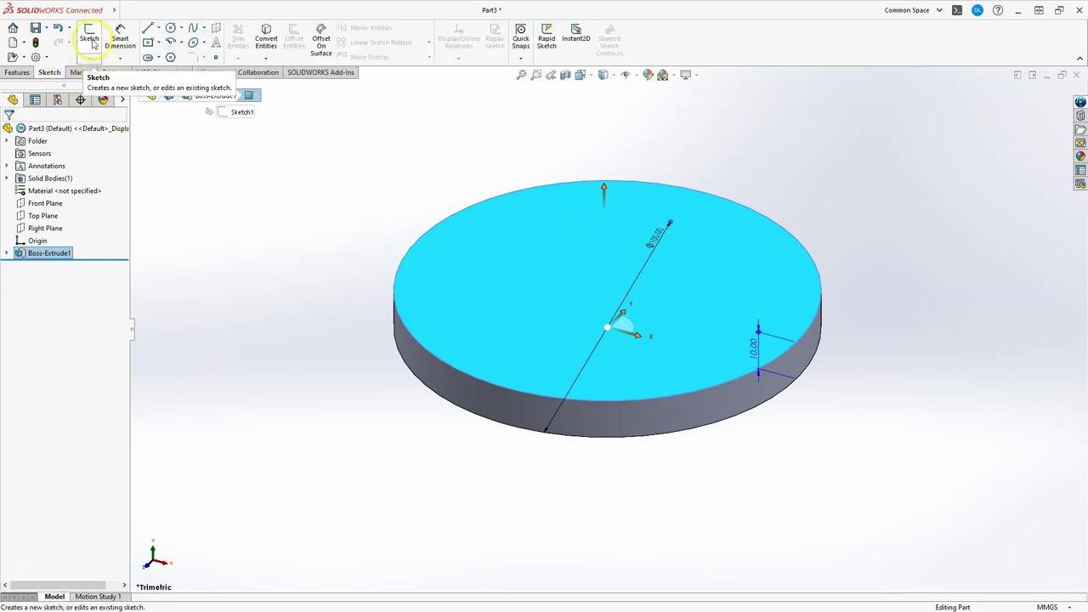
pyautogui.click(88, 37)
pyautogui.click(172, 29)
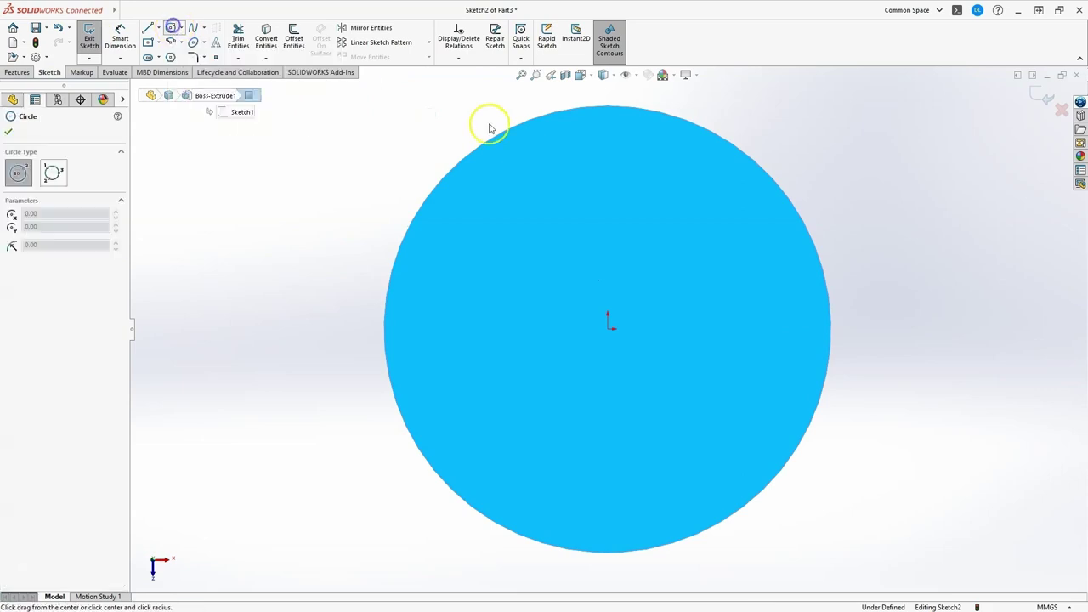
pyautogui.click(606, 140)
pyautogui.click(613, 158)
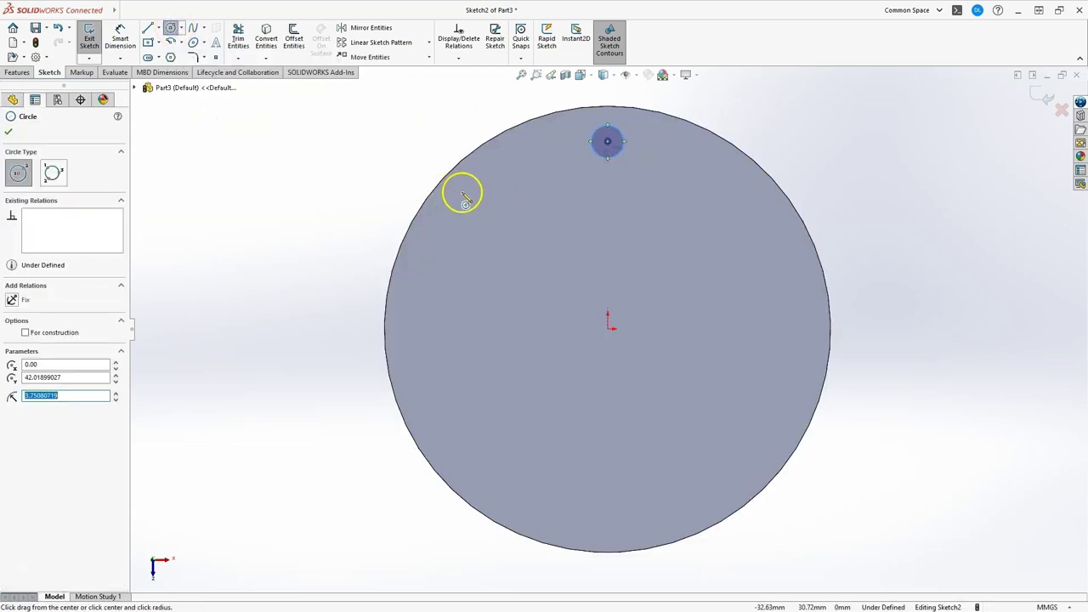
# Dimension the small circle to Ø10 mm, its centre 40 mm from the origin
pyautogui.click(121, 34)
pyautogui.click(614, 131)
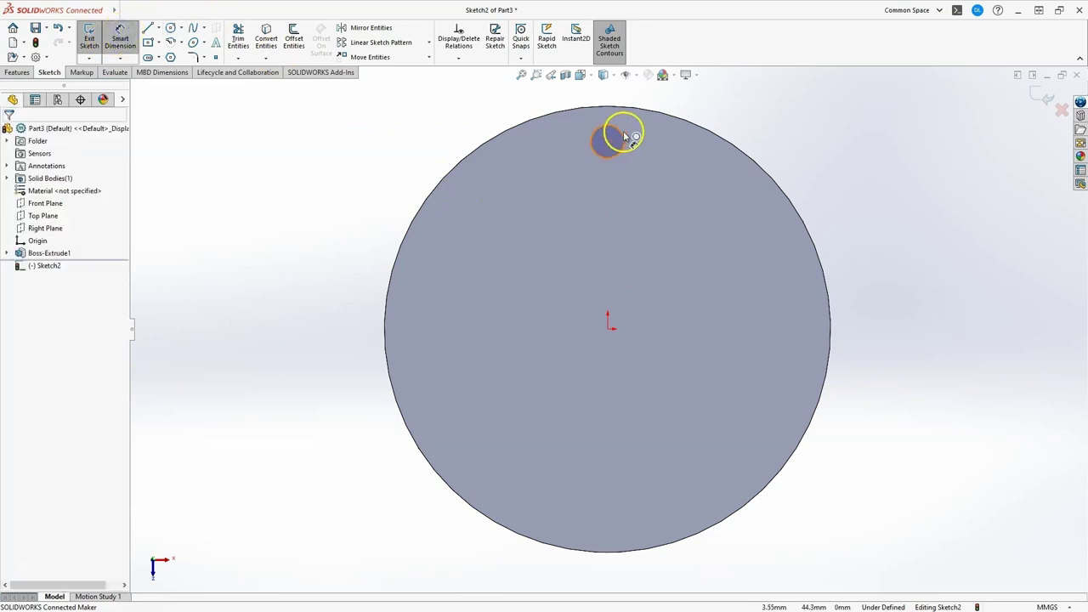
pyautogui.click(648, 160)
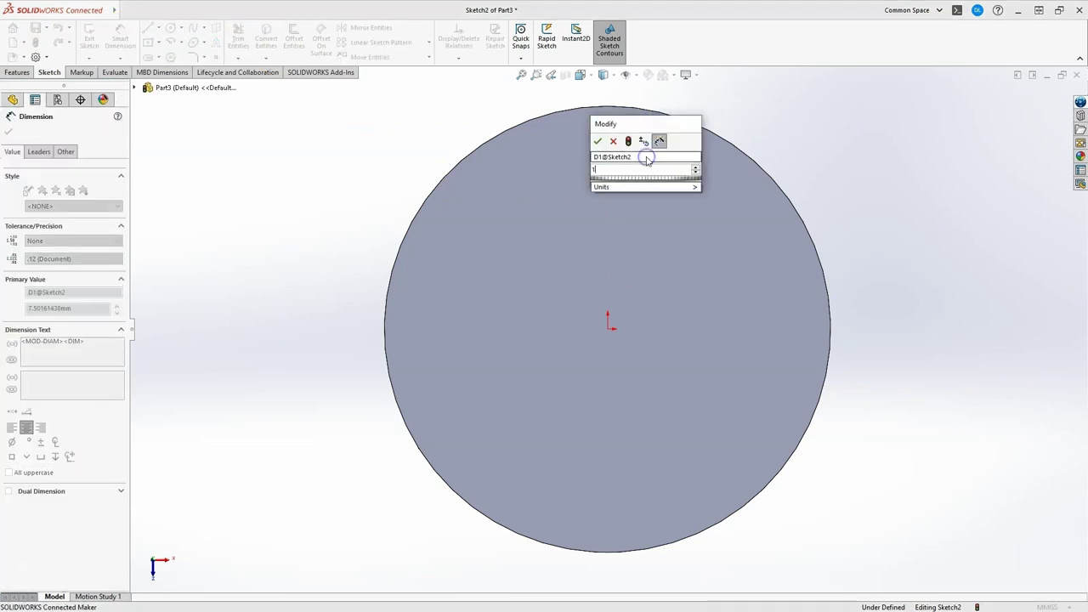
pyautogui.write('10')
pyautogui.press('Return')
pyautogui.click(607, 141)
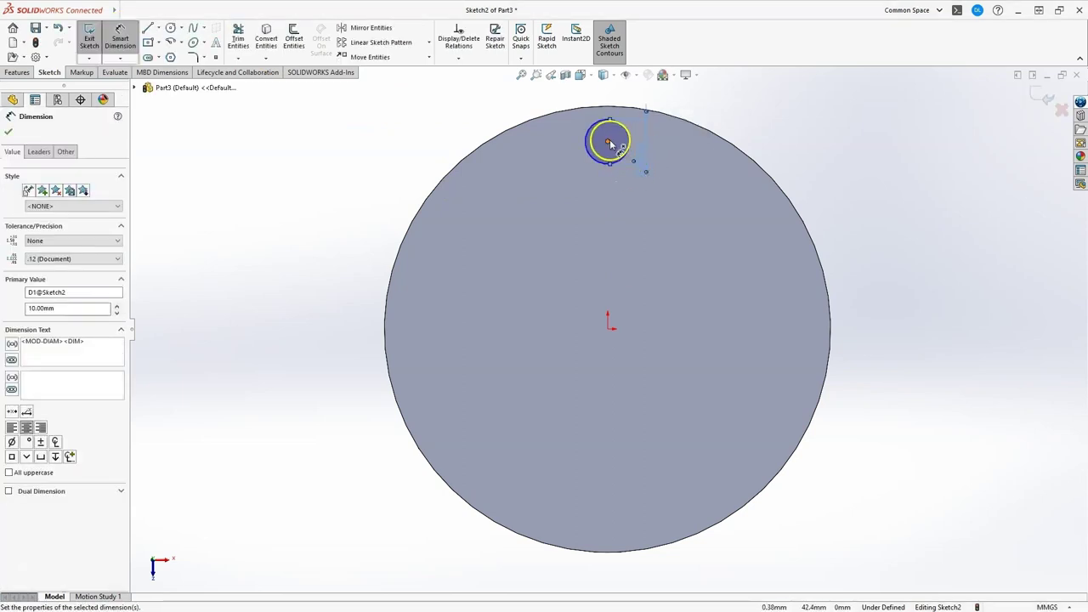
pyautogui.click(608, 338)
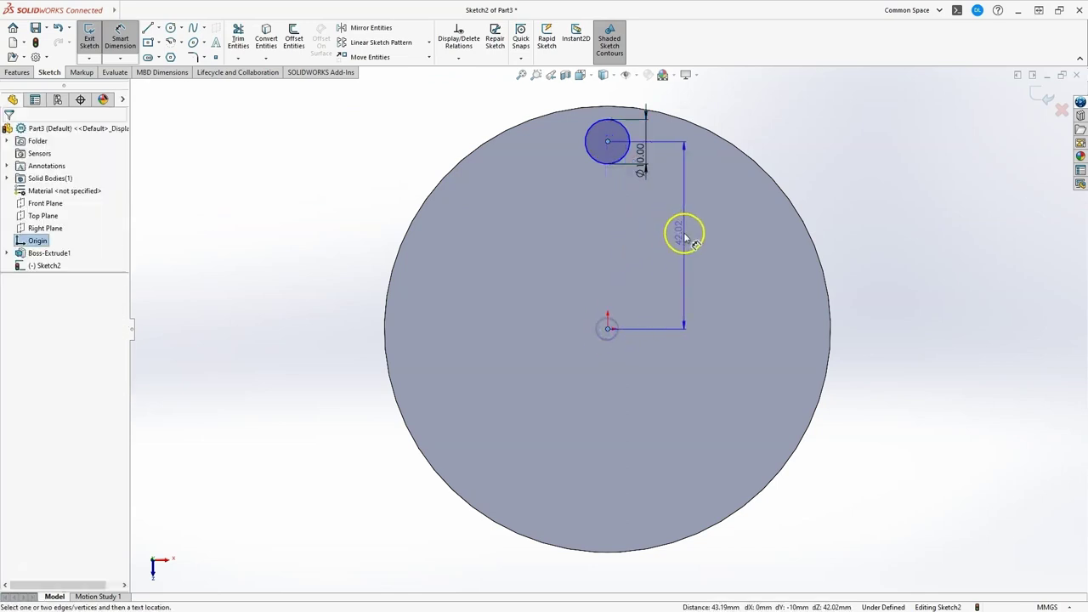
pyautogui.click(684, 233)
pyautogui.write('40')
pyautogui.press('Return')
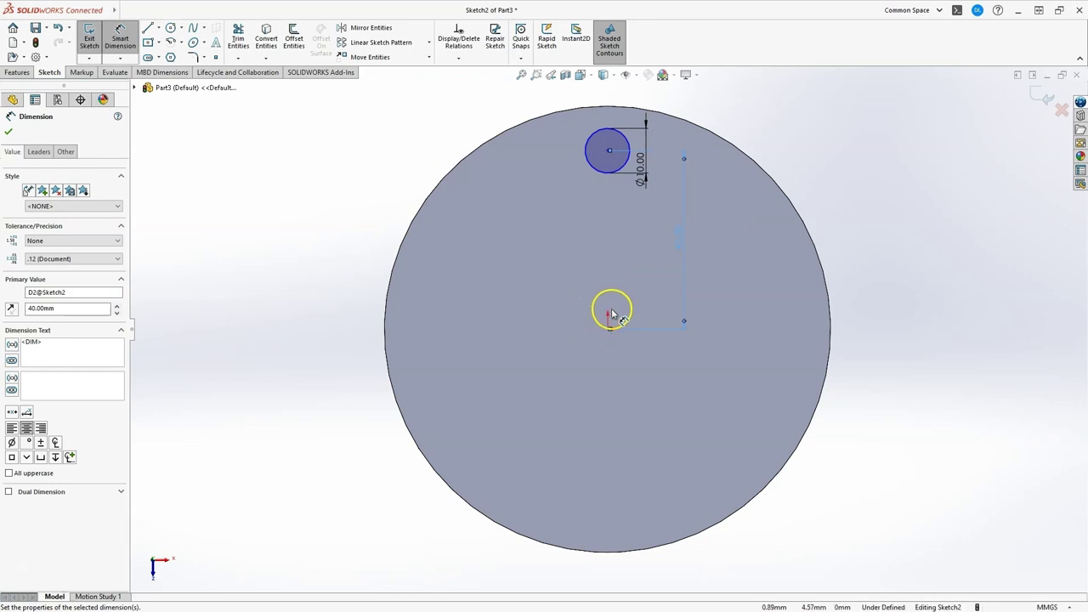
pyautogui.press('Escape')
# Make the circle centre Vertical with the origin and exit the sketch
pyautogui.click(607, 152)
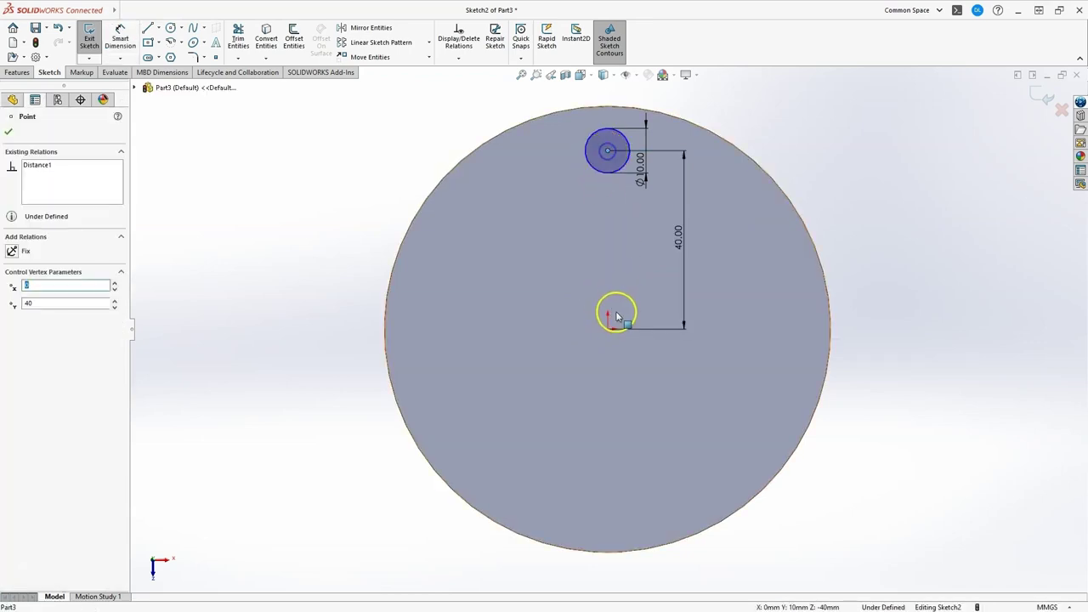
pyautogui.keyDown('ctrl'); pyautogui.click(609, 328); pyautogui.keyUp('ctrl')
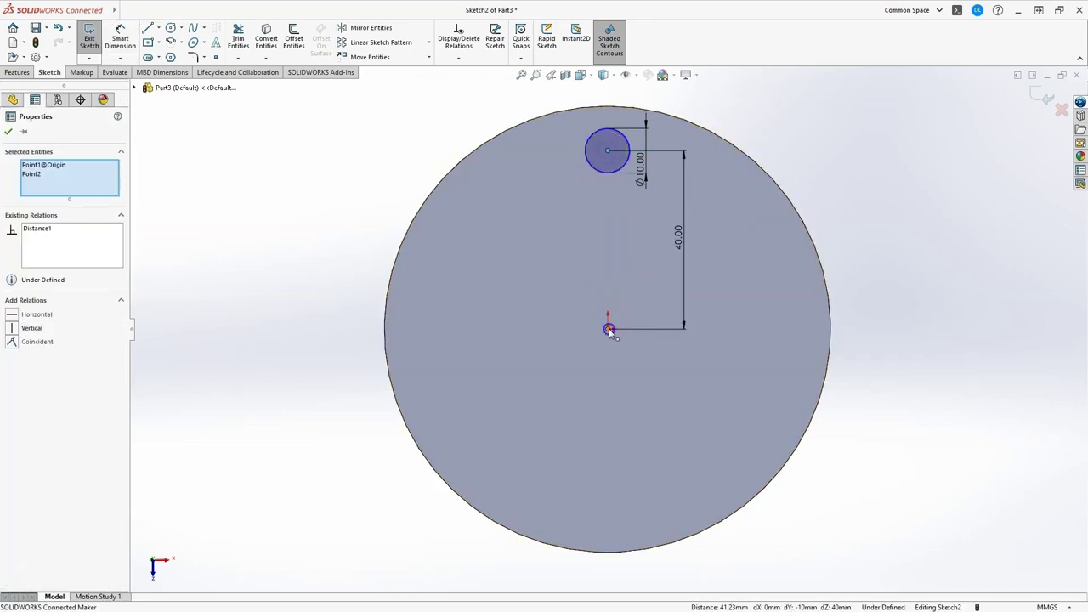
pyautogui.click(11, 330)
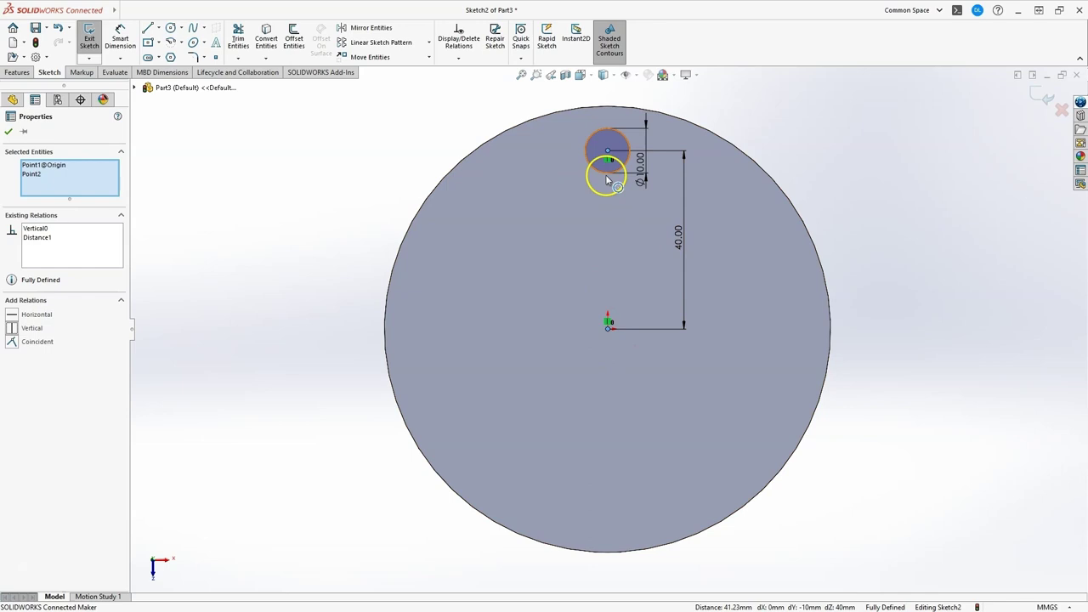
pyautogui.click(8, 132)
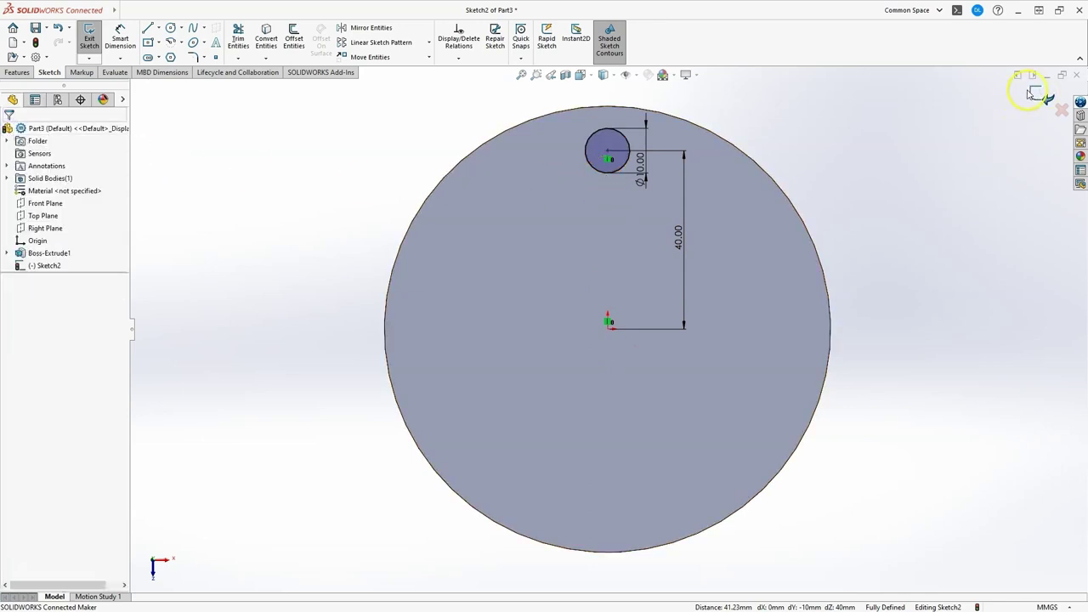
pyautogui.click(1042, 96)
pyautogui.moveTo(517, 388)
pyautogui.mouseDown(button='middle')
pyautogui.moveTo(478, 348)
pyautogui.moveTo(532, 286)
pyautogui.moveTo(485, 318)
pyautogui.mouseUp(button='middle')
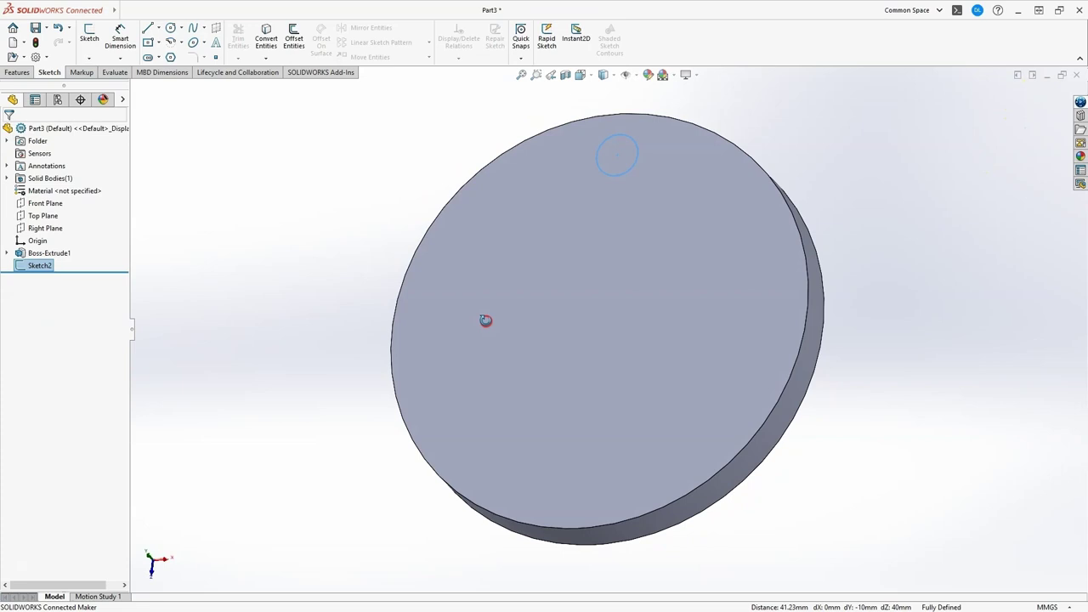
# Cut the Ø10 mm circle through the disc with an Up To Next Extruded Cut
pyautogui.click(18, 72)
pyautogui.click(242, 36)
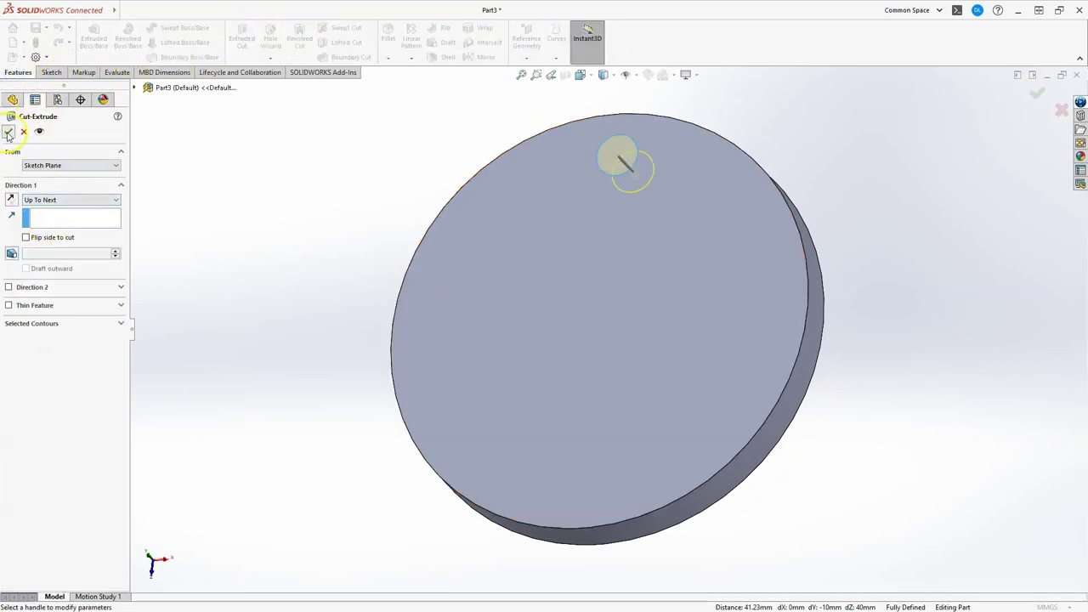
pyautogui.click(8, 132)
pyautogui.moveTo(389, 128); pyautogui.dragTo(337, 313, button='middle')
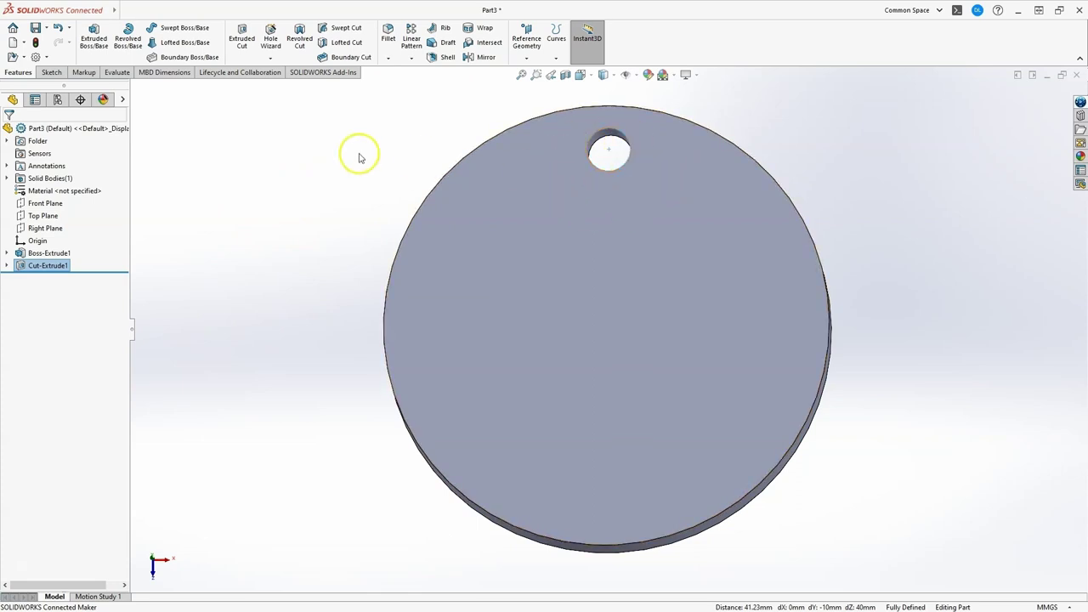
pyautogui.click(338, 169)
# Circular-pattern Cut-Extrude1 around the disc's outer edge: Equal spacing, 360°, 10 instances
pyautogui.click(410, 59)
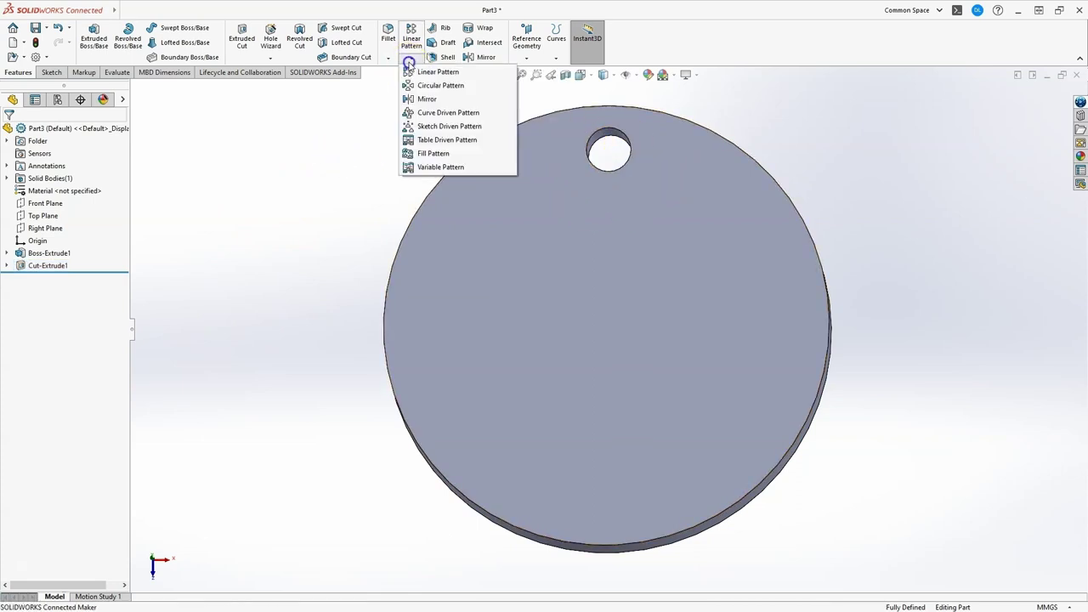
pyautogui.click(459, 86)
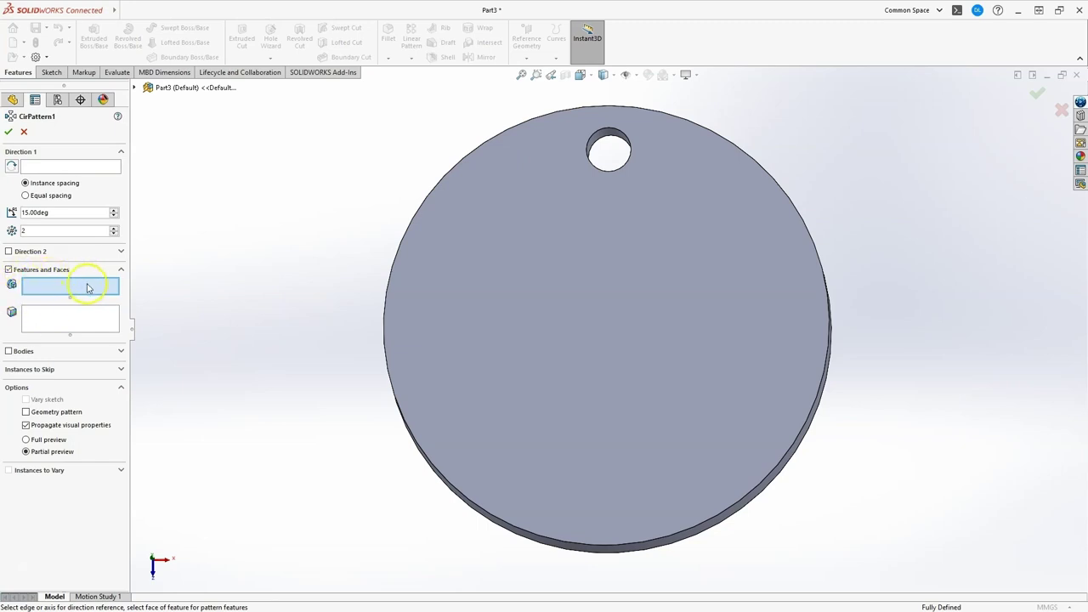
pyautogui.click(608, 144)
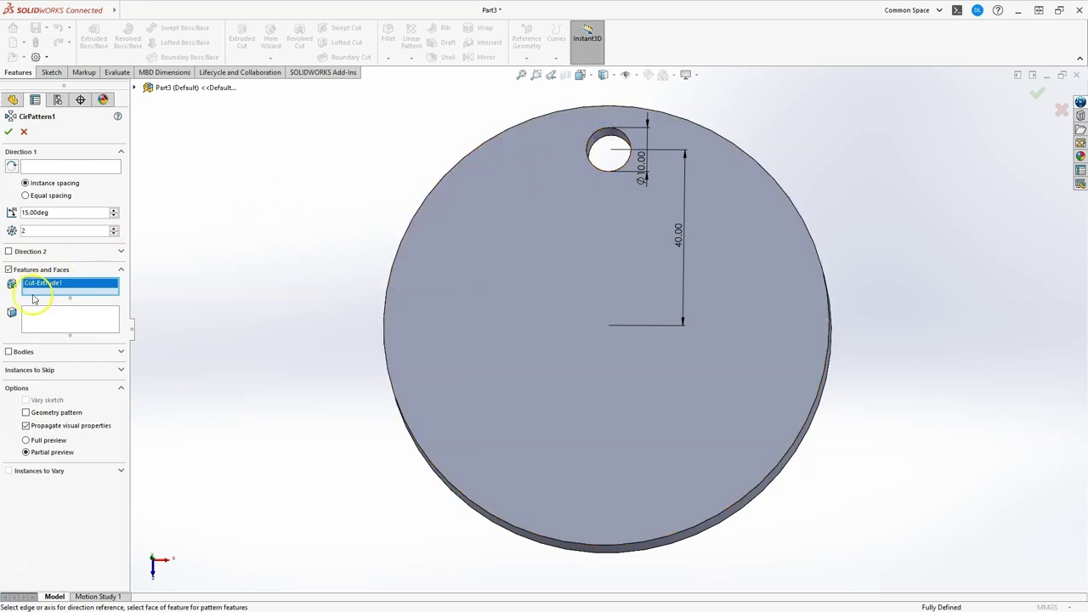
pyautogui.click(52, 168)
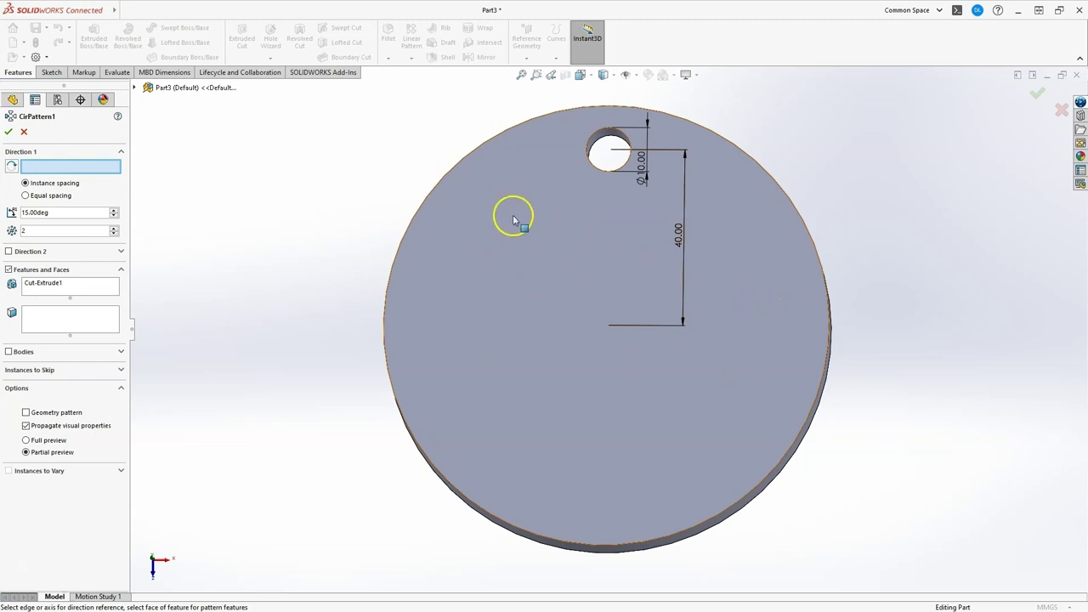
pyautogui.click(463, 161)
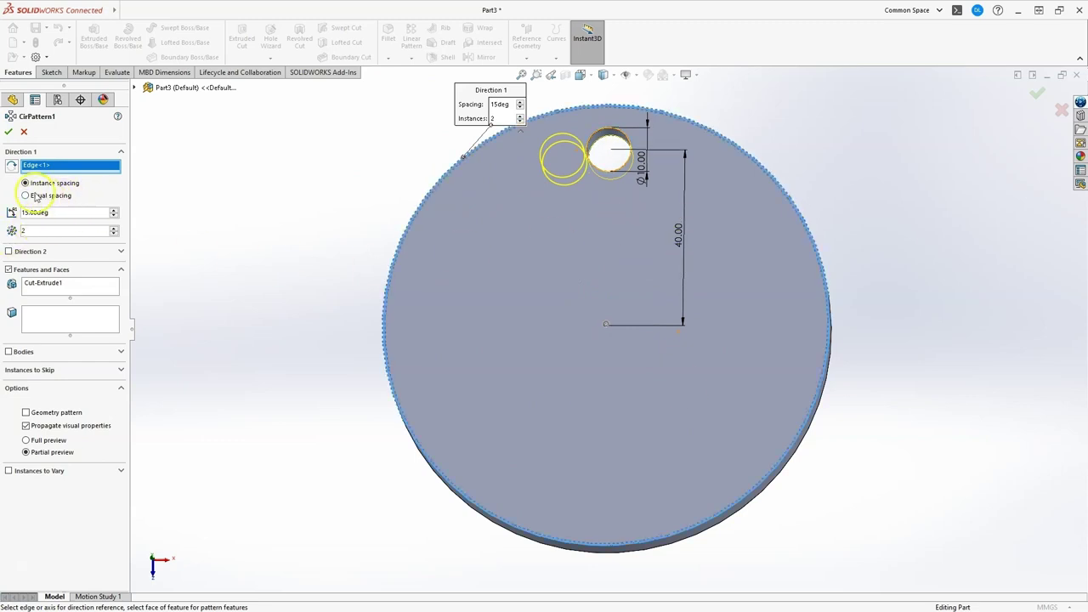
pyautogui.click(26, 196)
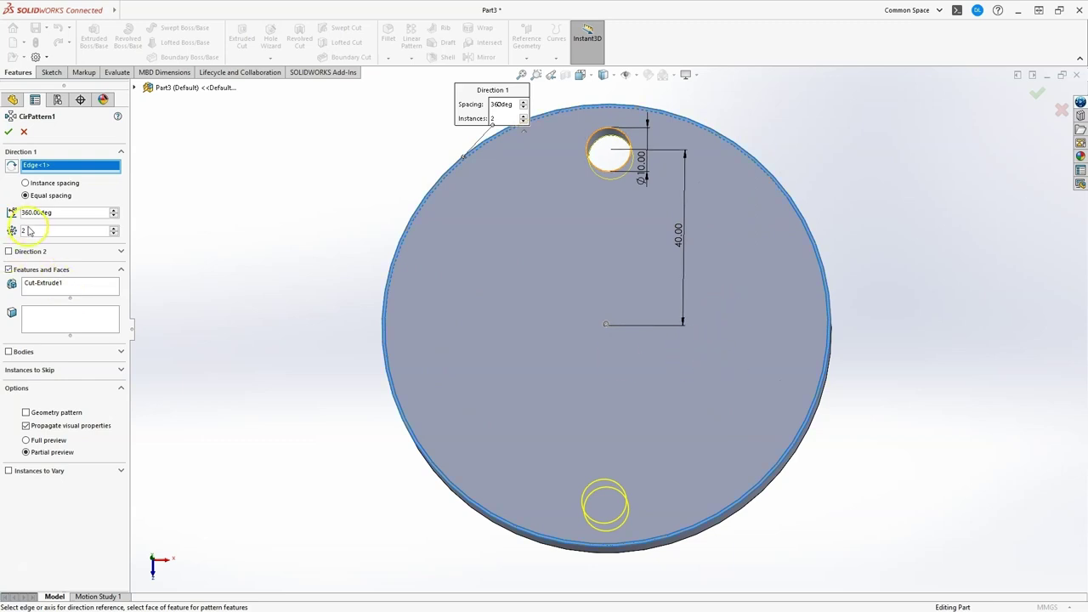
pyautogui.write('10')
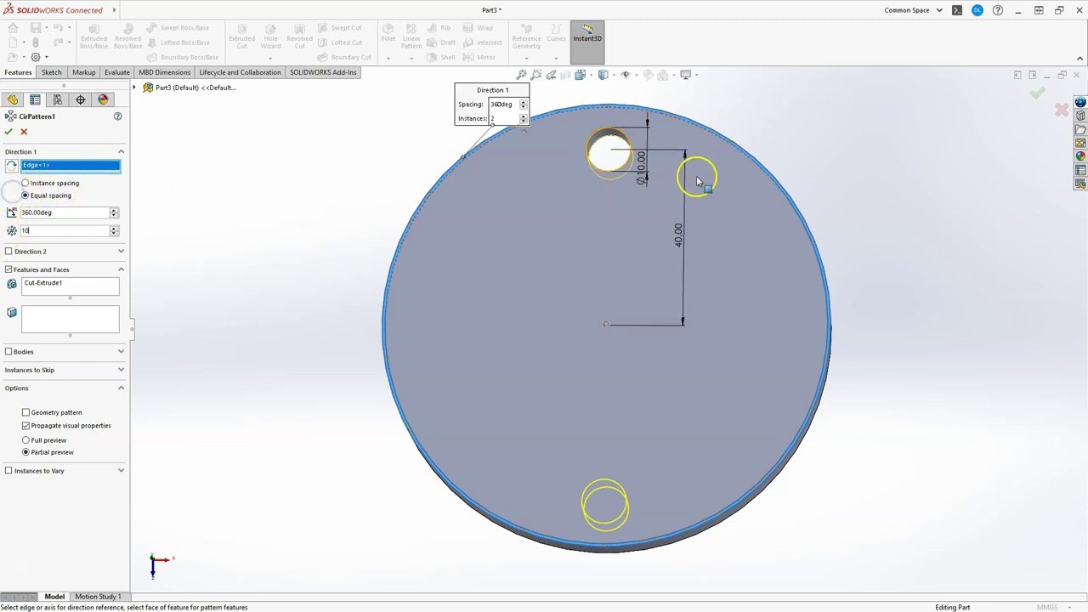
pyautogui.click(68, 211)
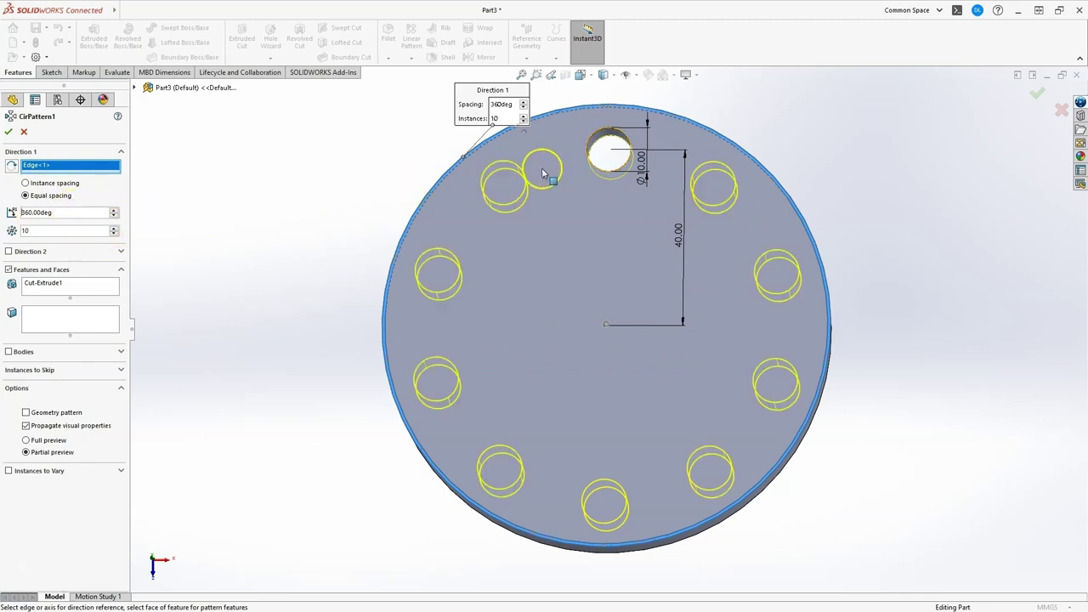
pyautogui.click(8, 132)
pyautogui.moveTo(635, 243); pyautogui.dragTo(583, 360, button='middle')
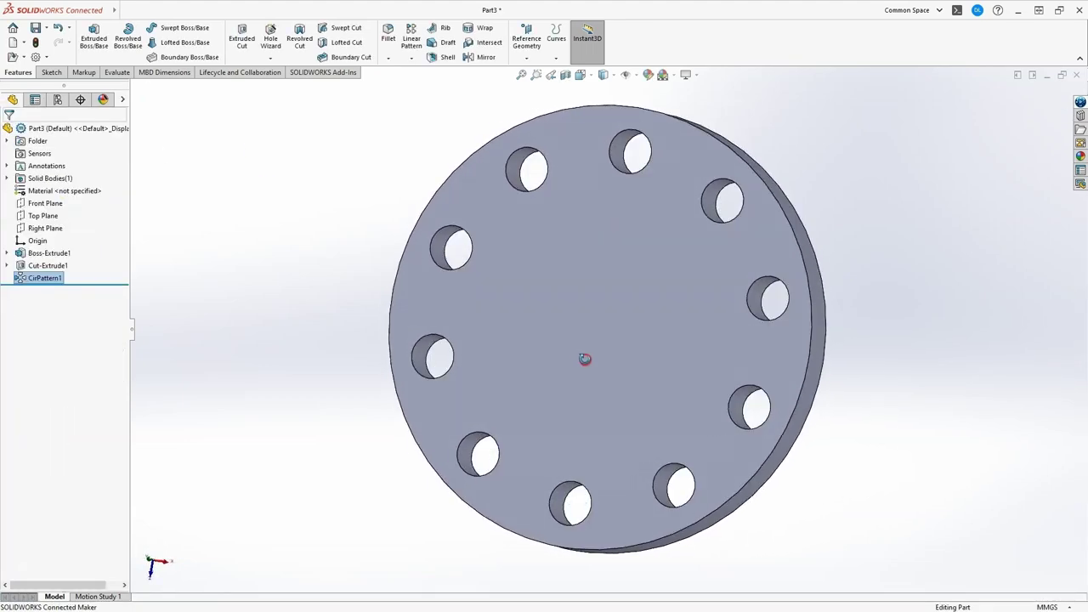
# Edit CirPattern1, changing its total angle from 160° to 360° for 10 equally spaced holes
pyautogui.rightClick(49, 279)
pyautogui.click(60, 242)
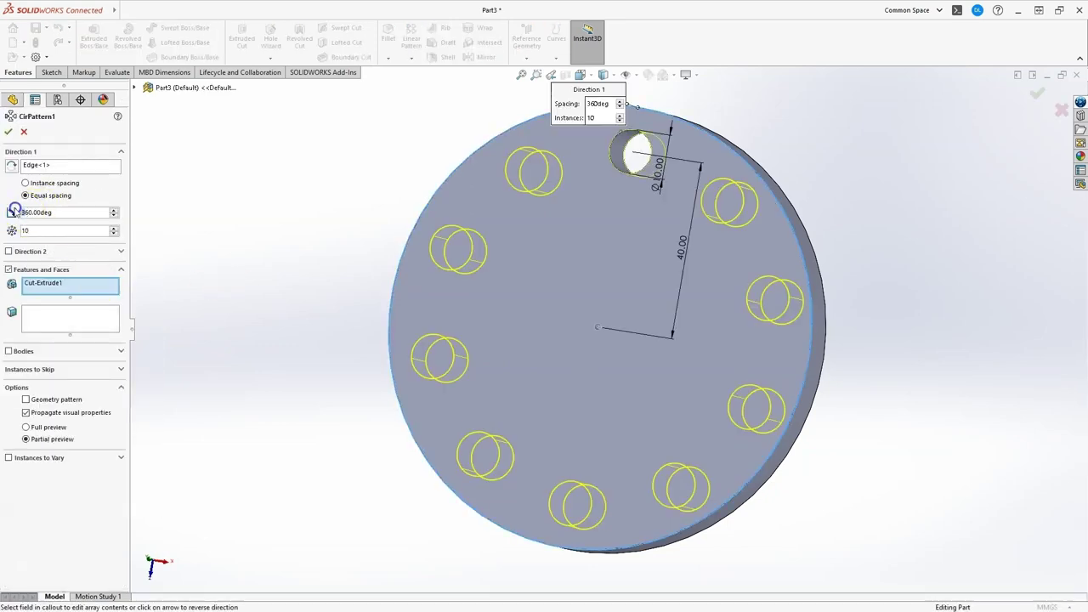
pyautogui.write('1')
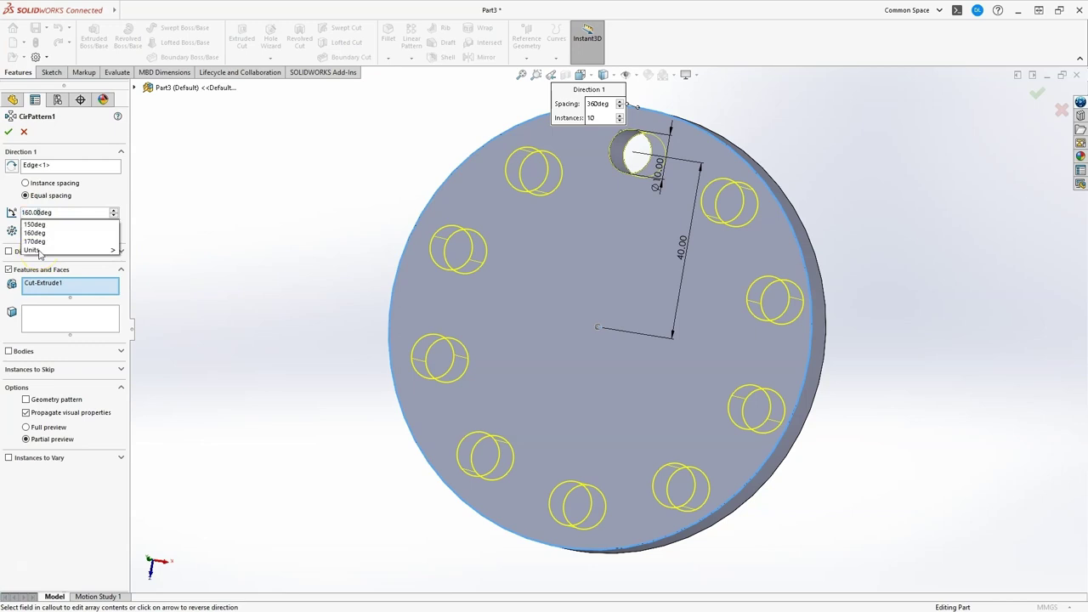
pyautogui.click(34, 251)
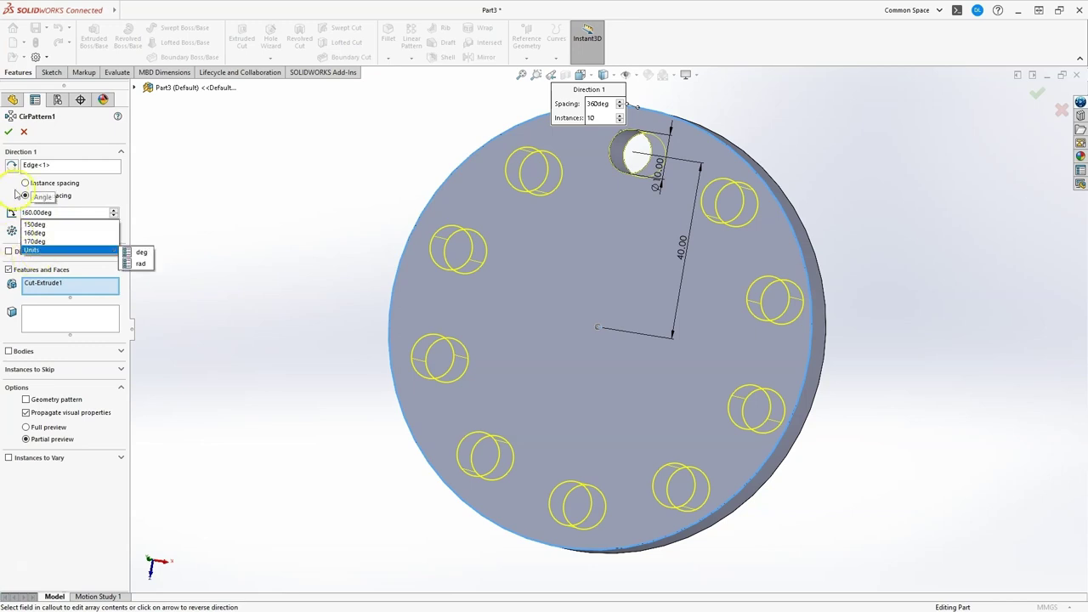
pyautogui.click(36, 213)
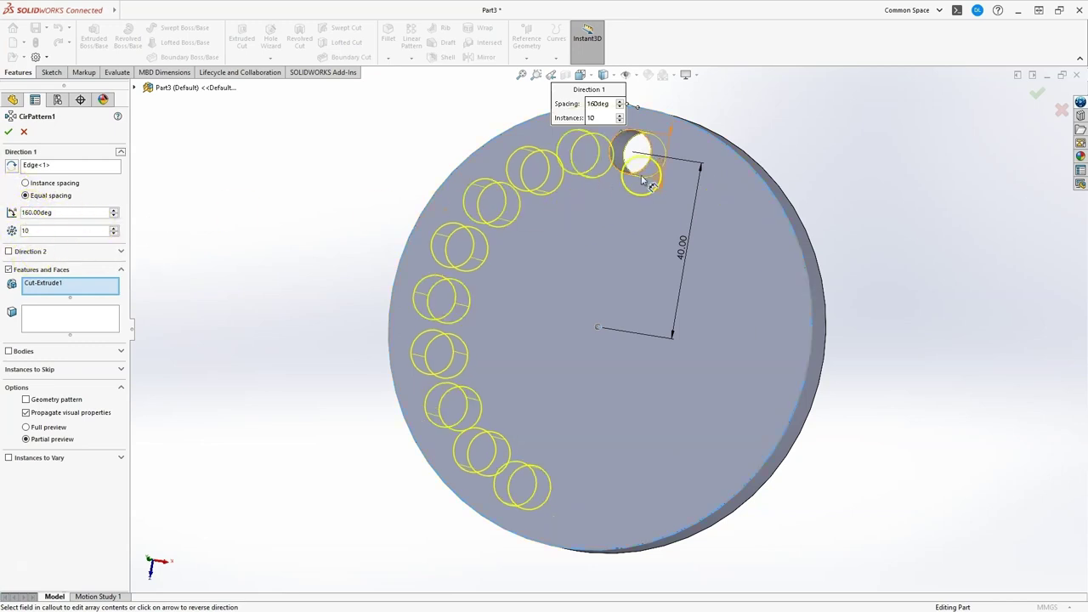
pyautogui.moveTo(644, 158); pyautogui.dragTo(319, 286, button='middle')
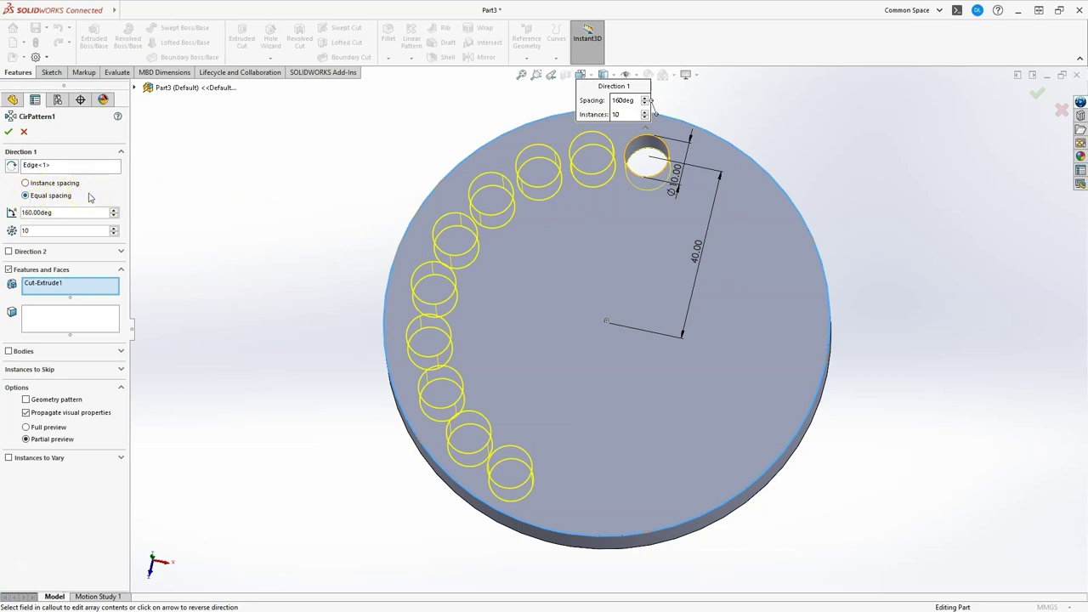
pyautogui.click(23, 212)
pyautogui.press('BackSpace')
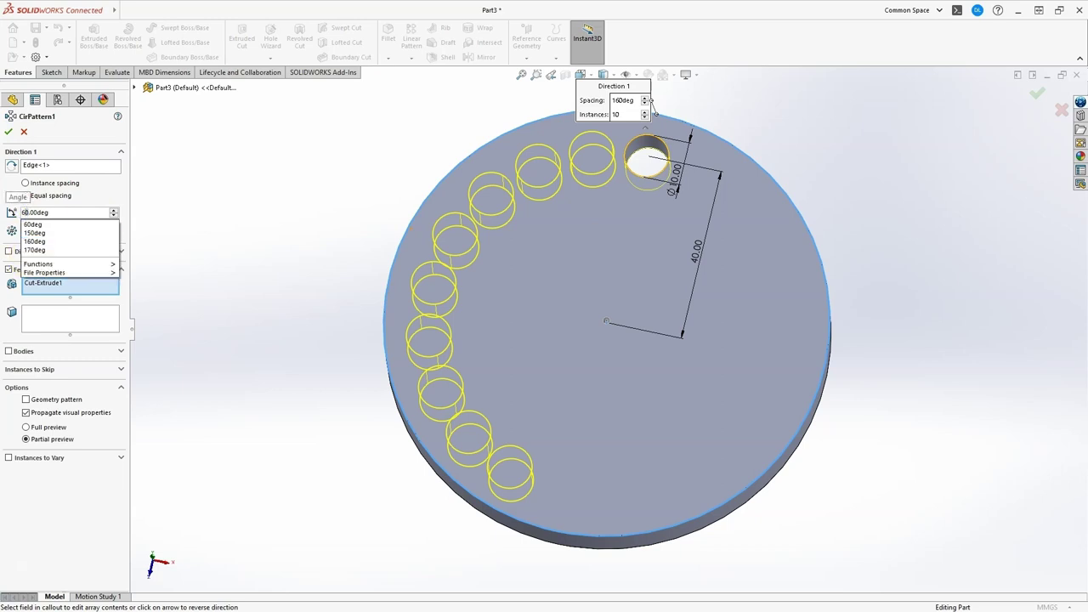
pyautogui.write('3')
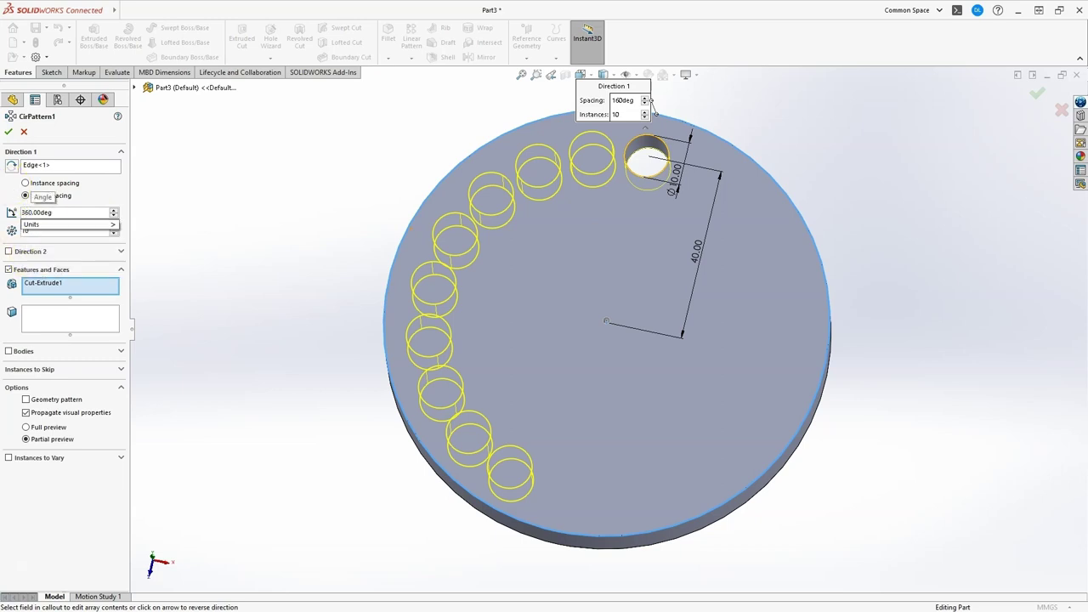
pyautogui.press('Return')
pyautogui.click(1031, 104)
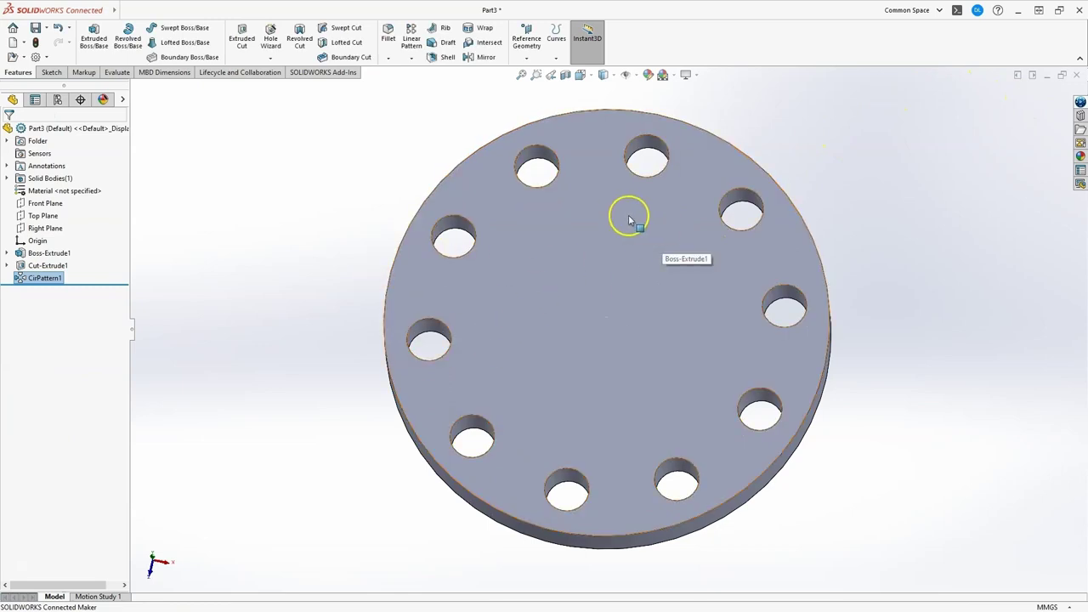
# Delete CirPattern1, Cut-Extrude1 and Sketch2 from the FeatureManager tree, confirming each deletion
pyautogui.press('Escape')
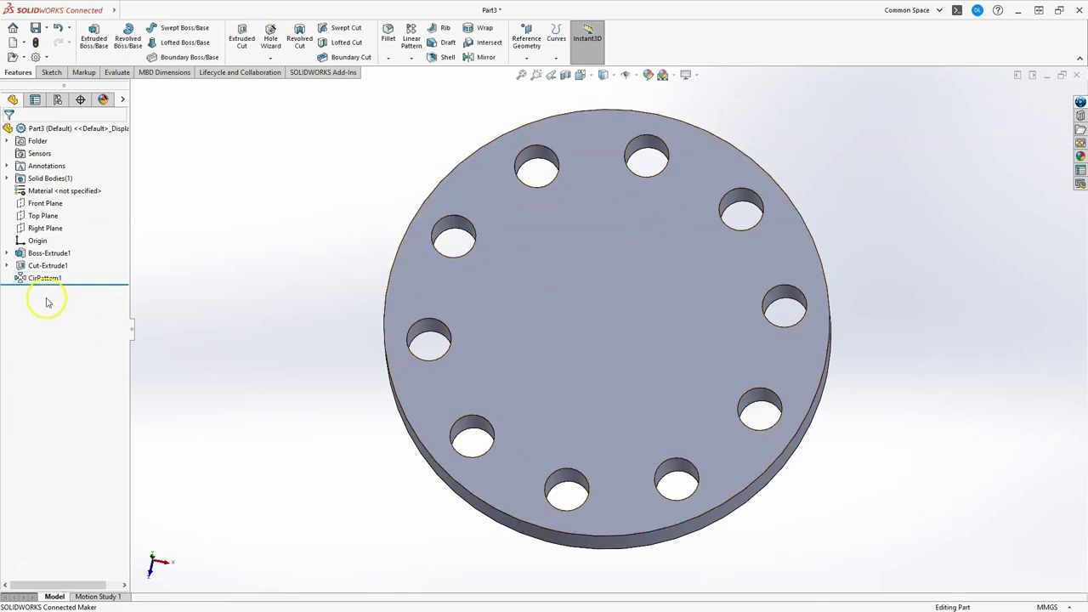
pyautogui.click(26, 278)
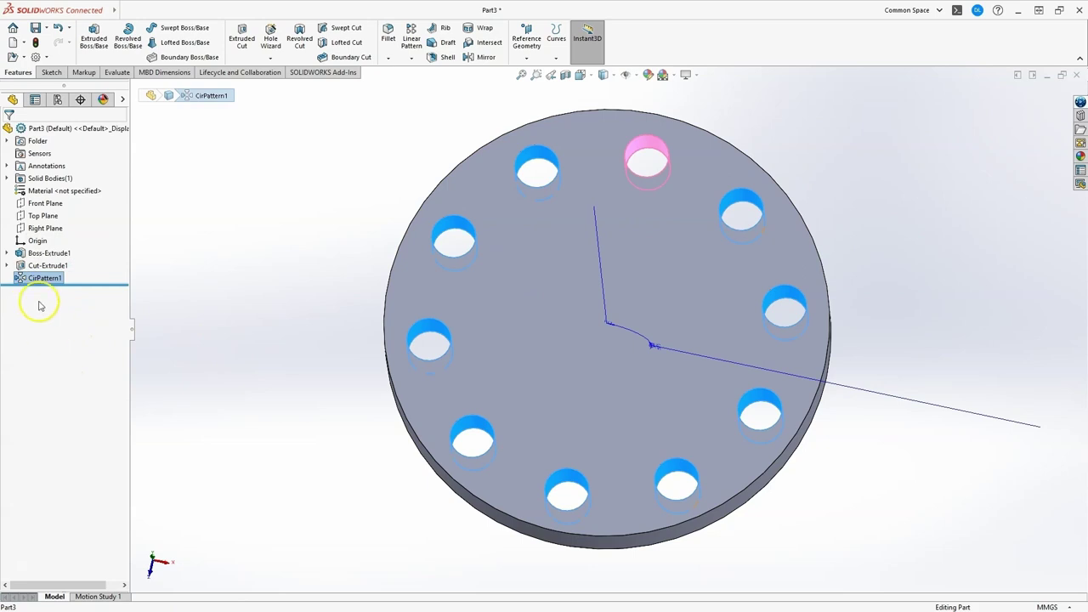
pyautogui.press('Delete')
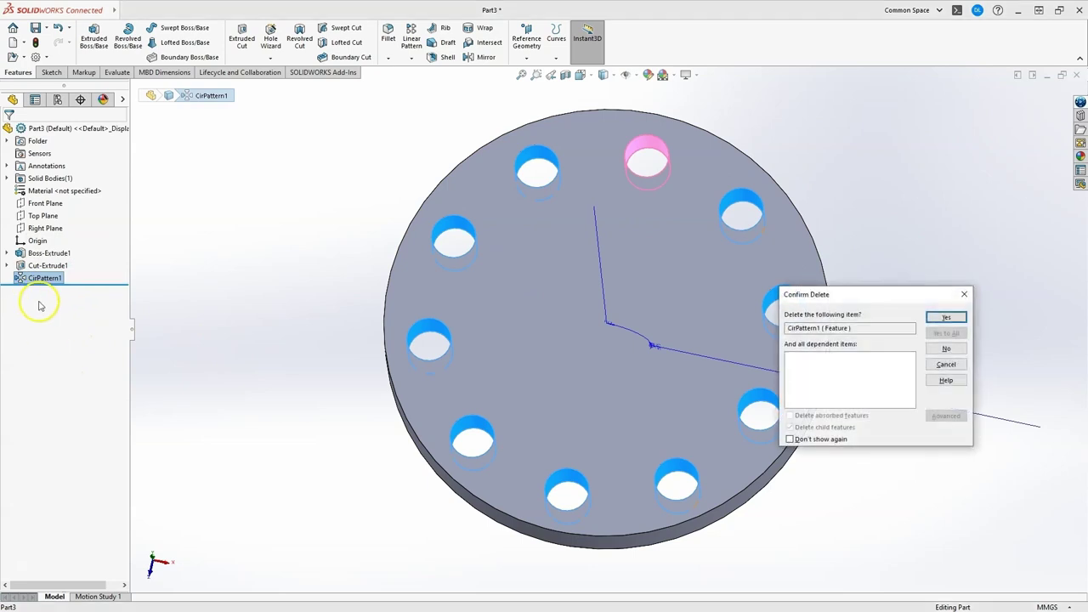
pyautogui.click(943, 318)
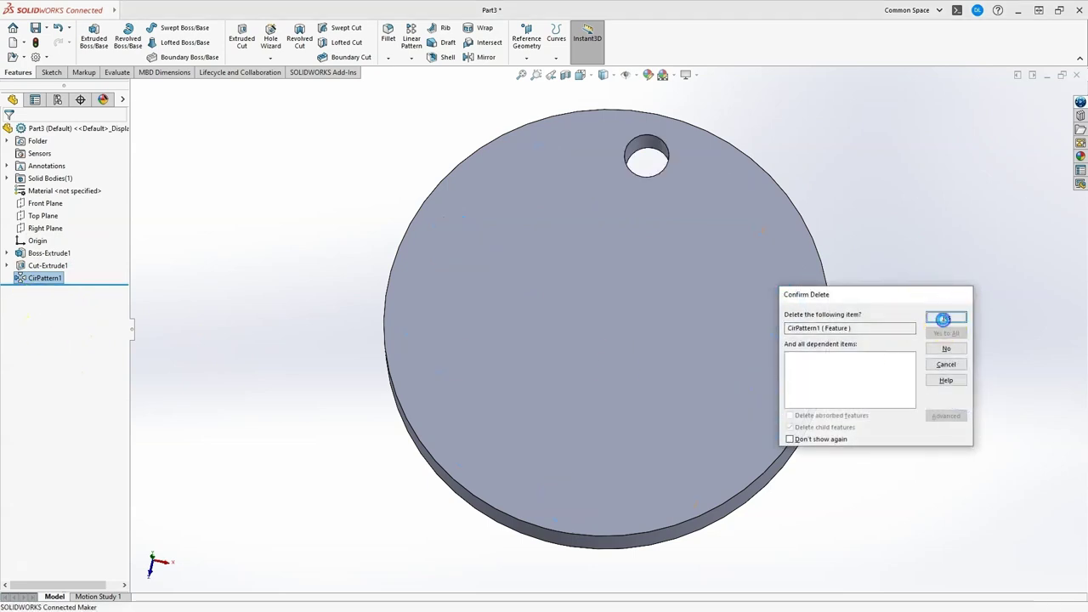
pyautogui.click(32, 266)
pyautogui.press('Delete')
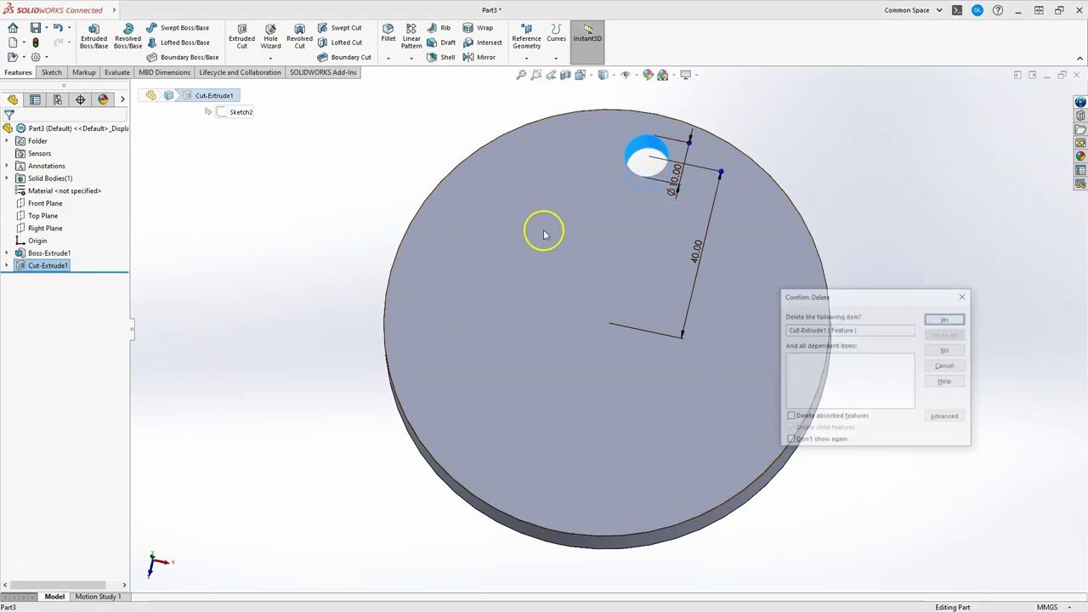
pyautogui.click(946, 317)
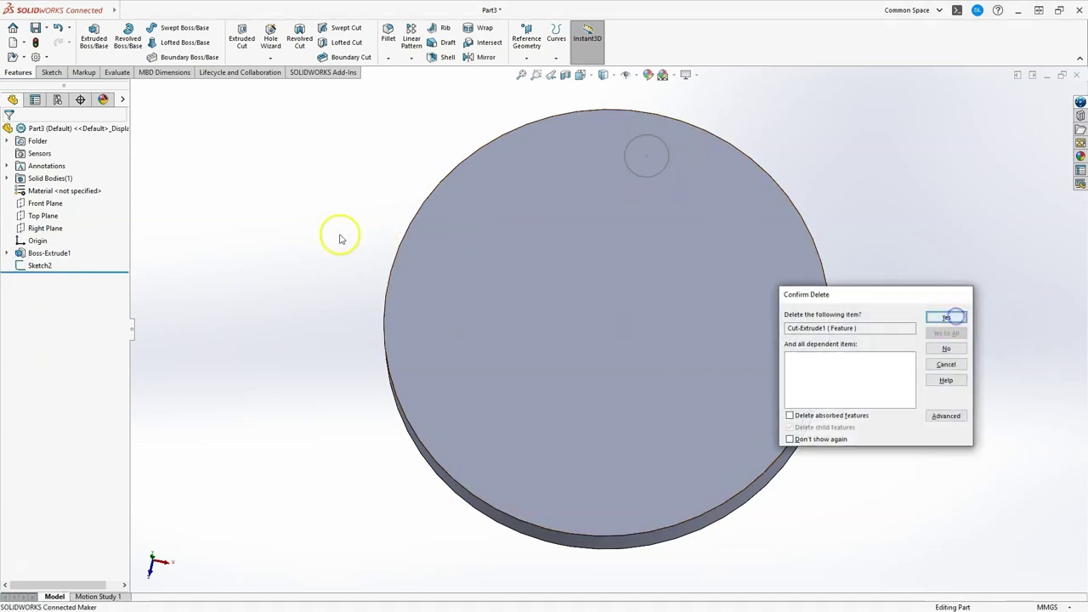
pyautogui.click(36, 267)
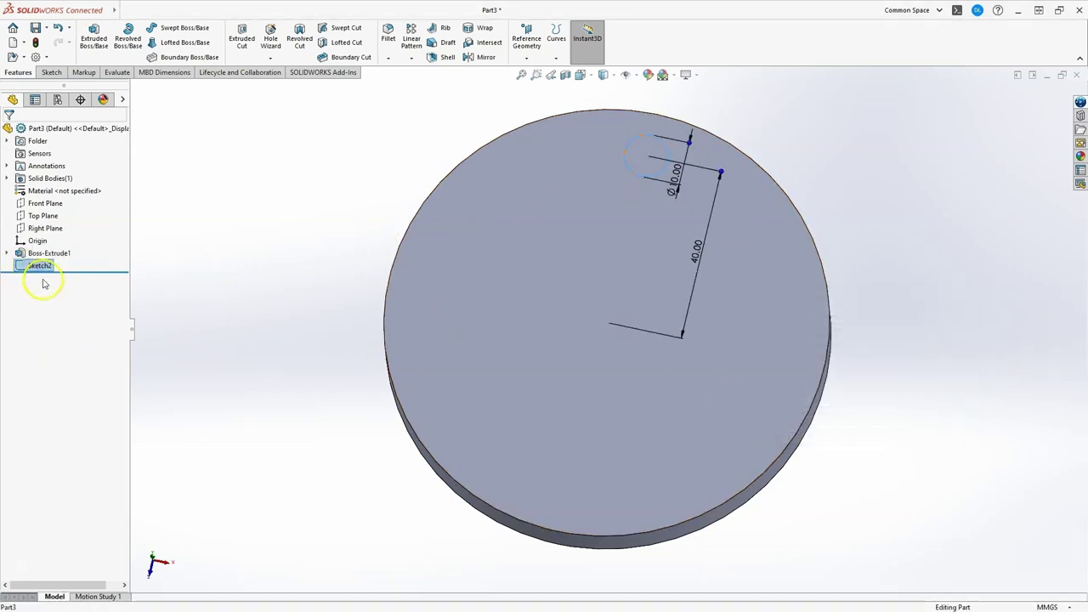
pyautogui.press('Delete')
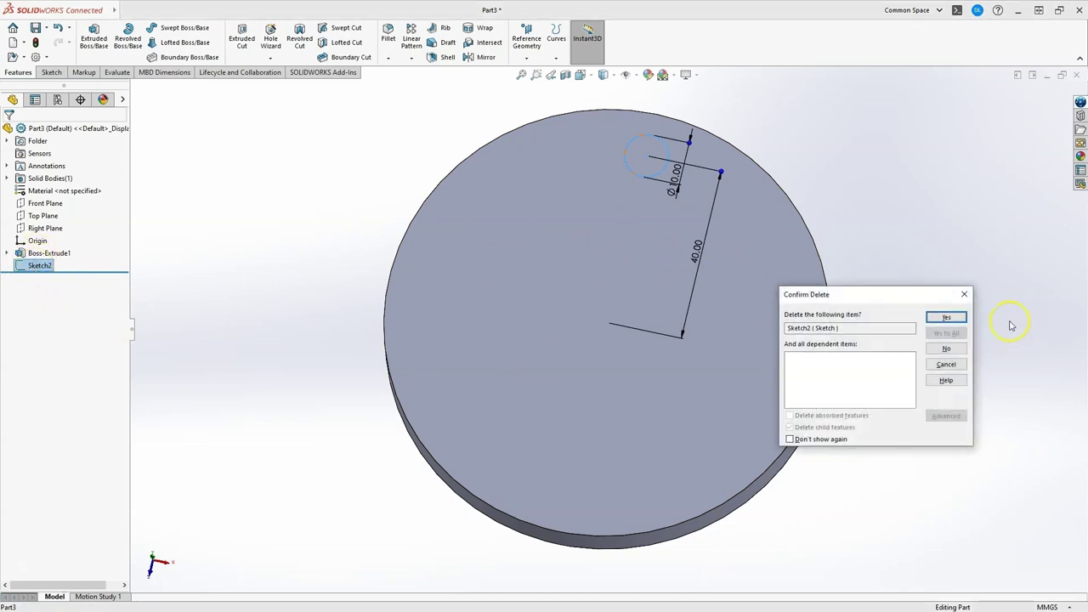
pyautogui.click(946, 317)
pyautogui.click(25, 253)
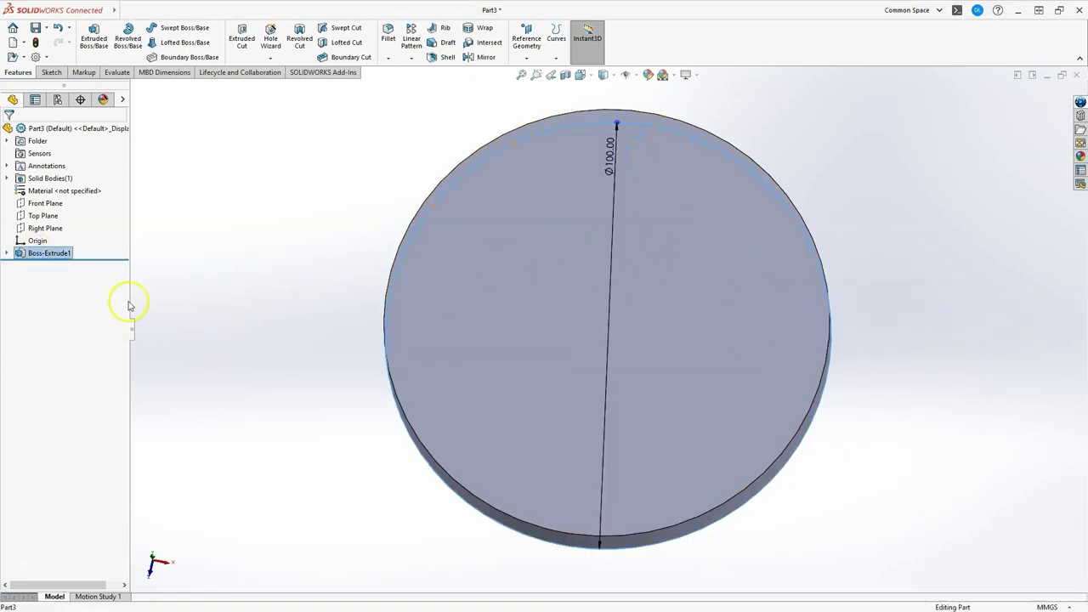
# Edit the disc's Sketch1 and draw a small circle near the top of the disc
pyautogui.click(7, 253)
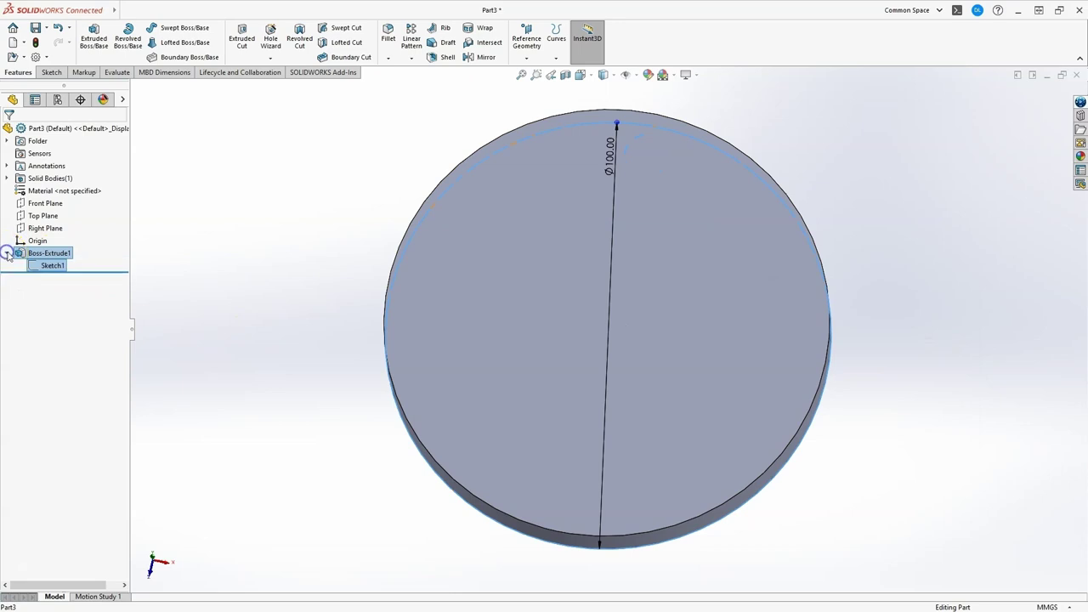
pyautogui.rightClick(49, 266)
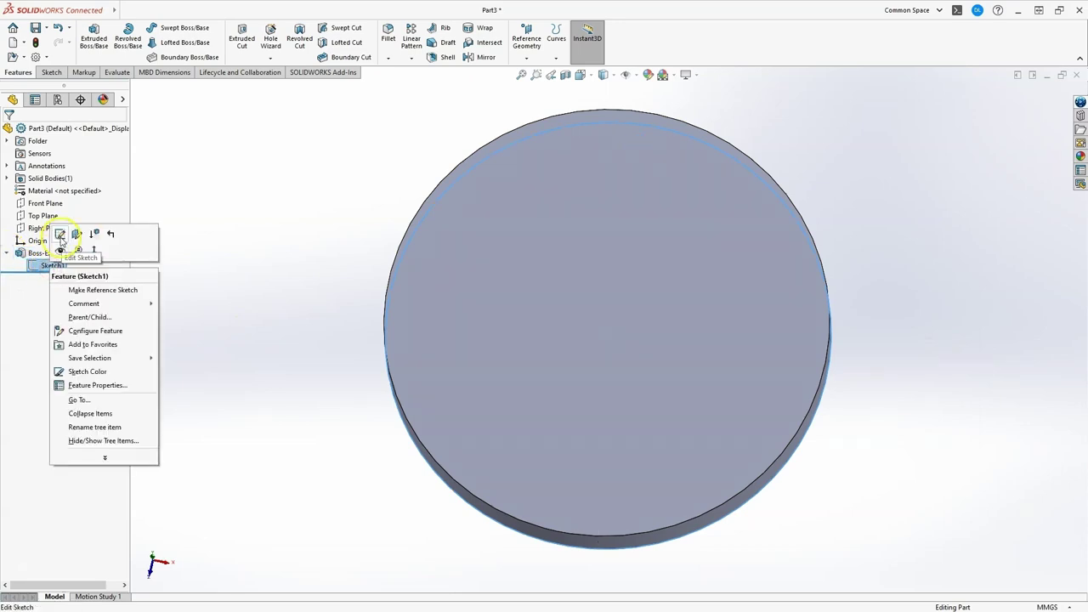
pyautogui.click(60, 236)
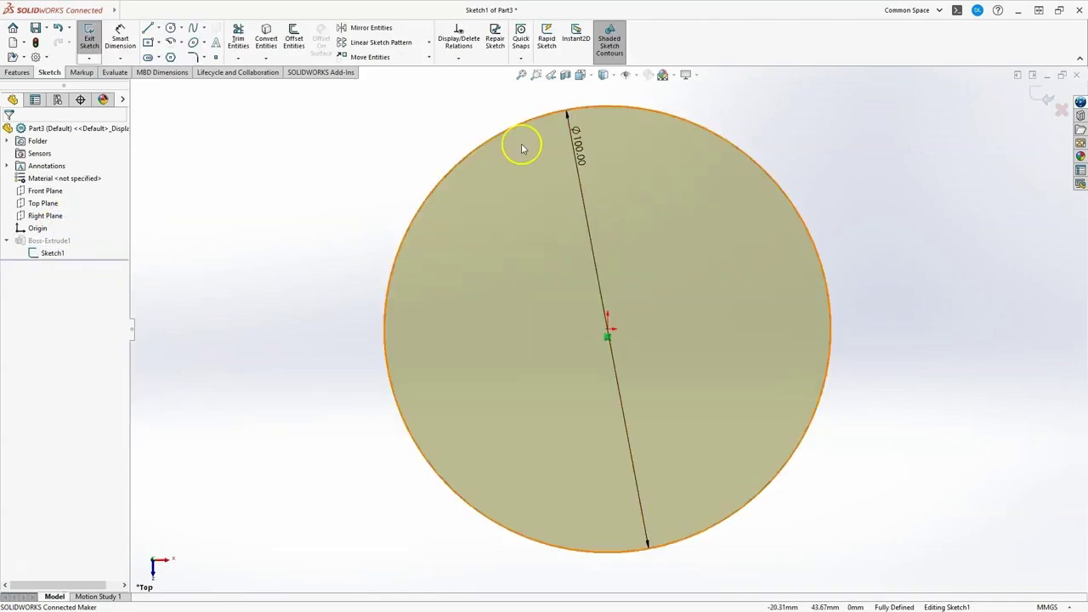
pyautogui.click(170, 28)
pyautogui.click(608, 149)
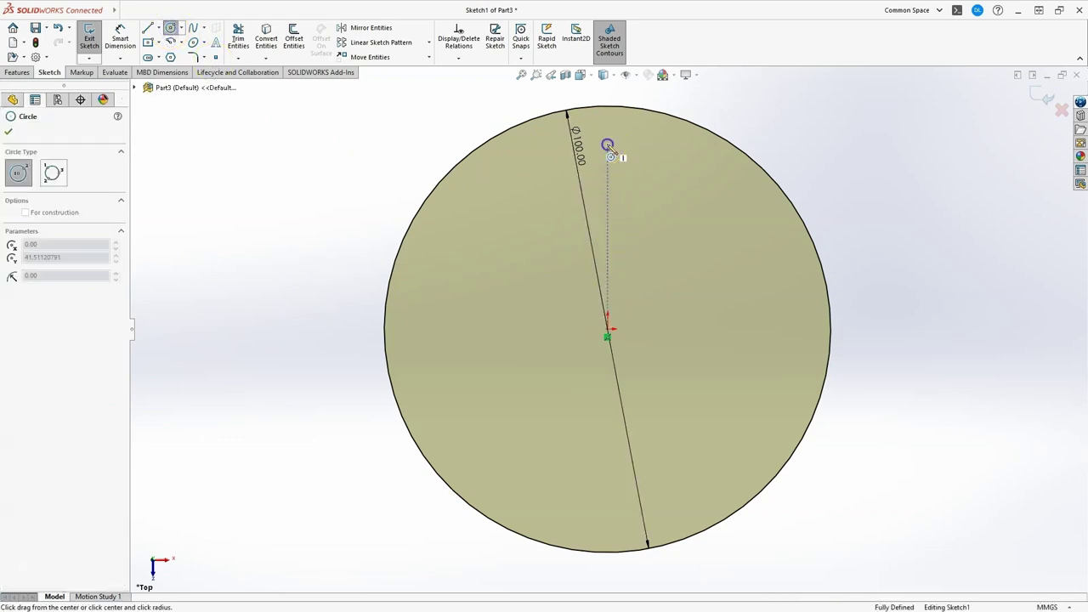
pyautogui.click(615, 150)
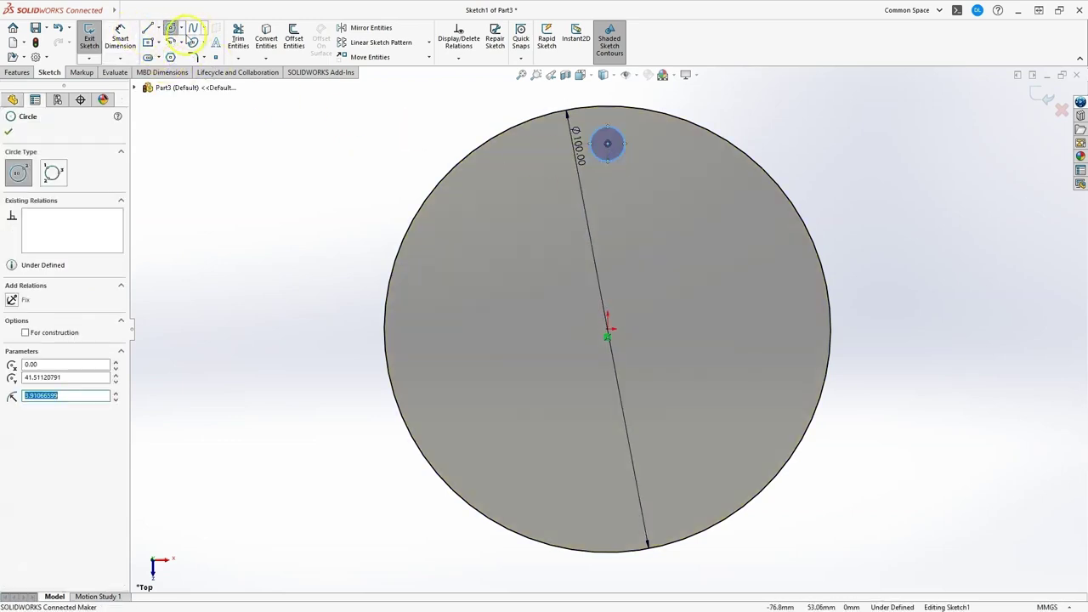
# Dimension the circle to Ø10 and place it 40 mm from the disc centre
pyautogui.click(120, 38)
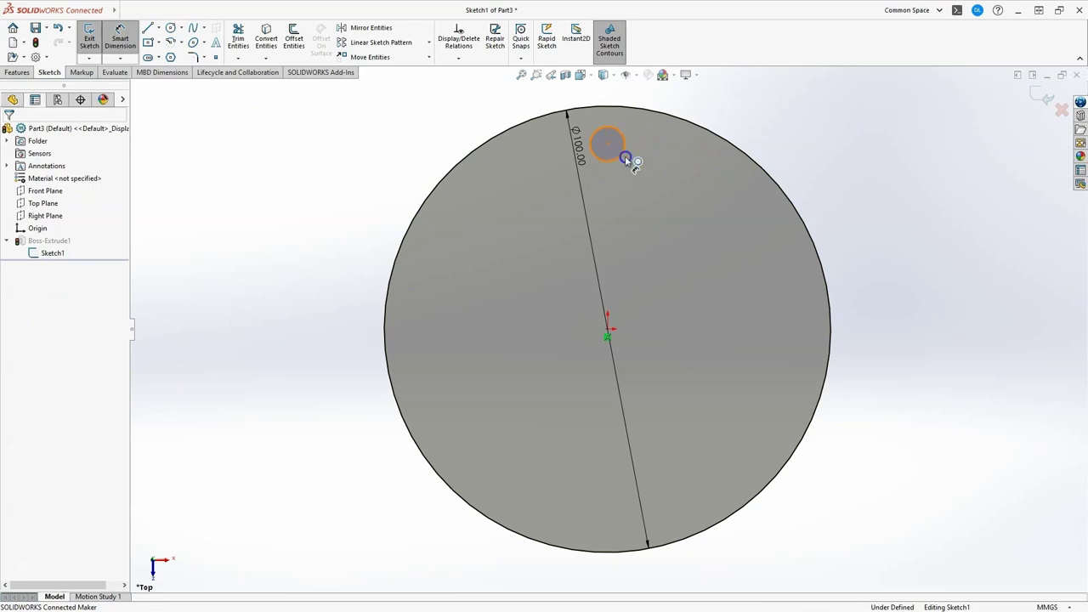
pyautogui.click(623, 155)
pyautogui.click(651, 172)
pyautogui.press('Return')
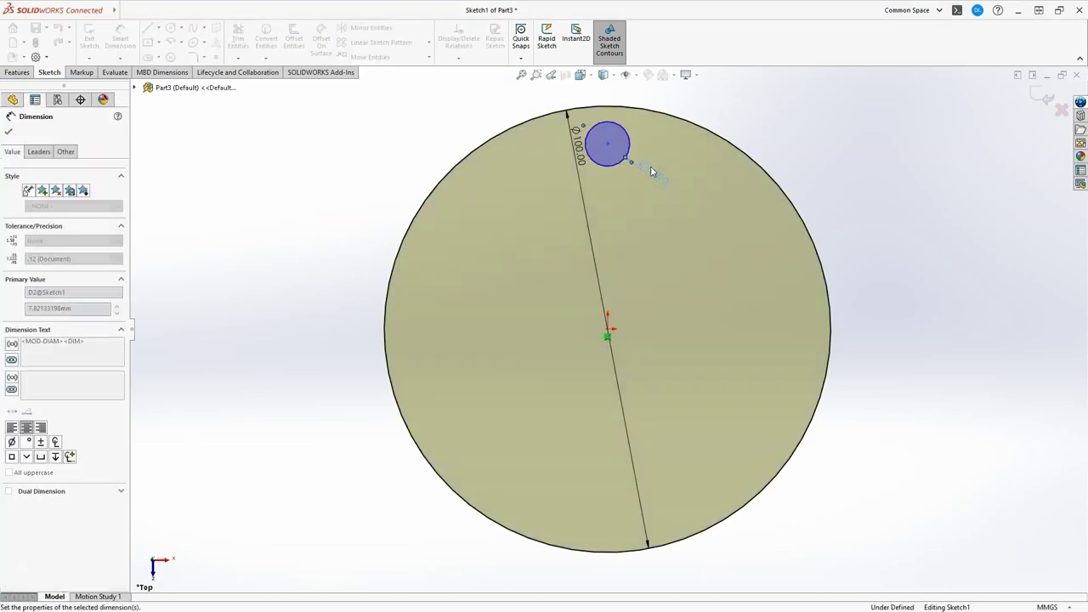
pyautogui.click(607, 143)
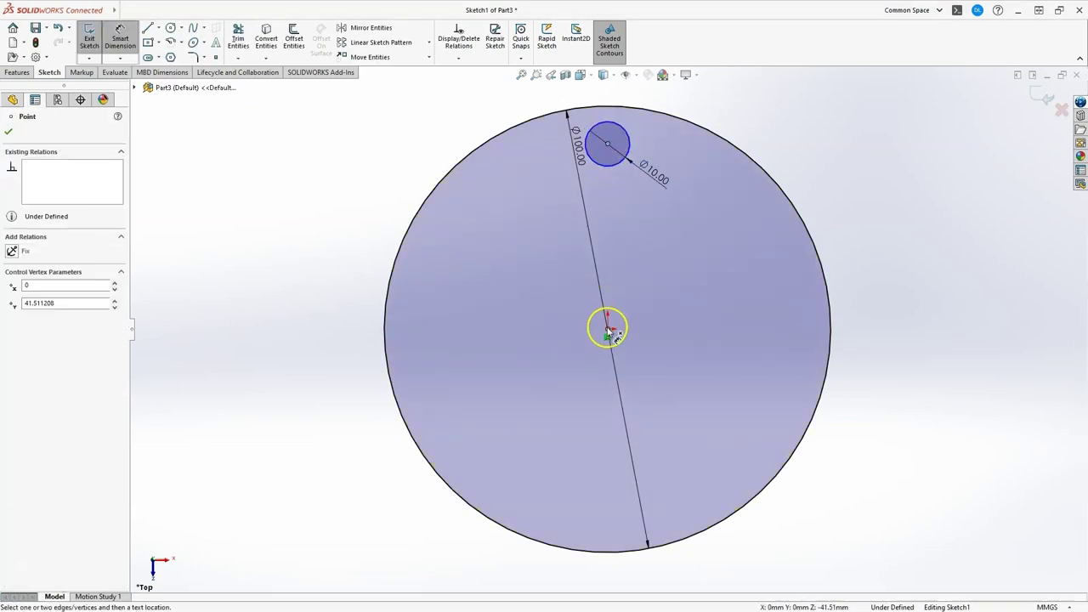
pyautogui.click(604, 341)
pyautogui.click(672, 266)
pyautogui.write('40')
pyautogui.press('Return')
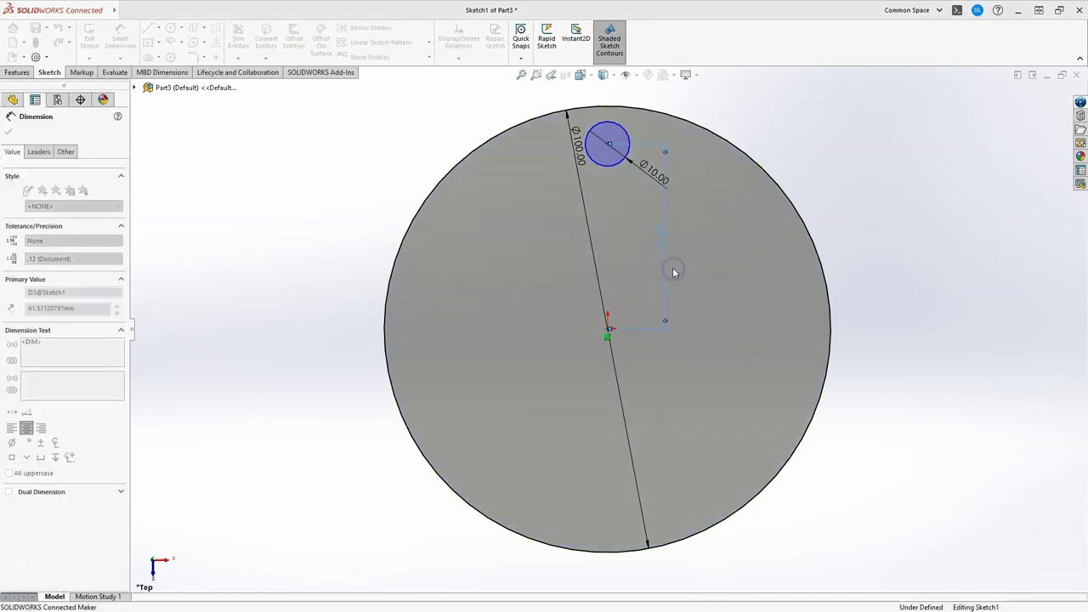
pyautogui.press('Escape')
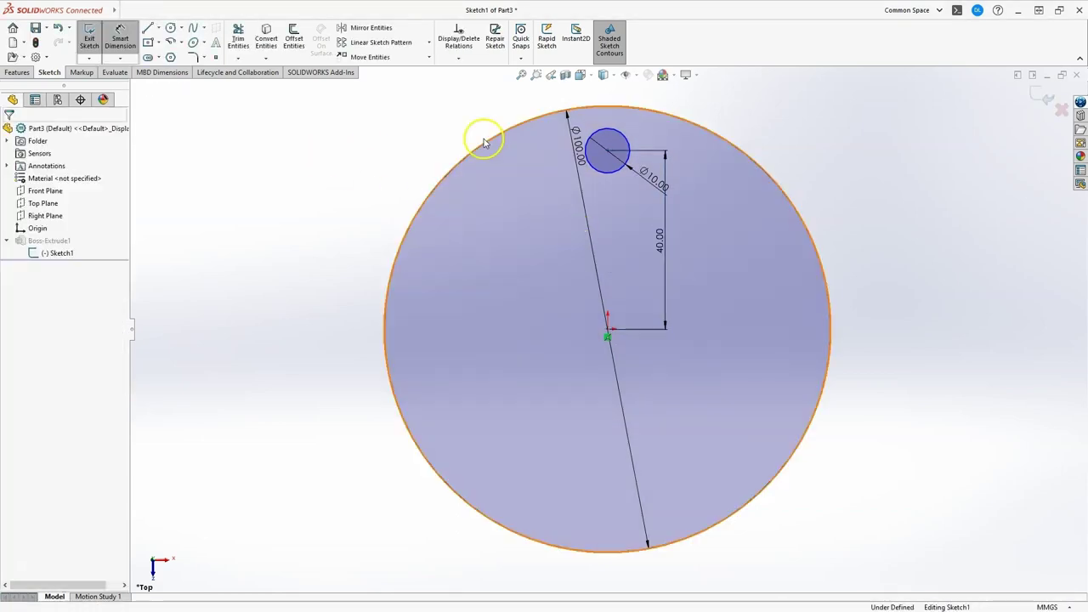
# Add a Vertical relation between the circle centre and the disc centre
pyautogui.click(606, 151)
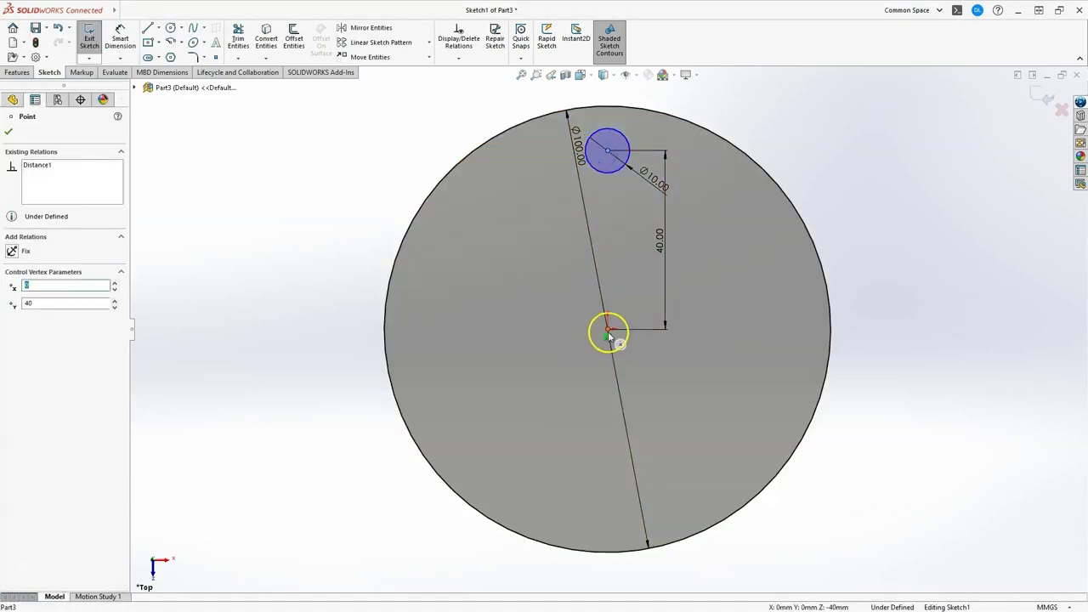
pyautogui.keyDown('ctrl'); pyautogui.click(607, 329); pyautogui.keyUp('ctrl')
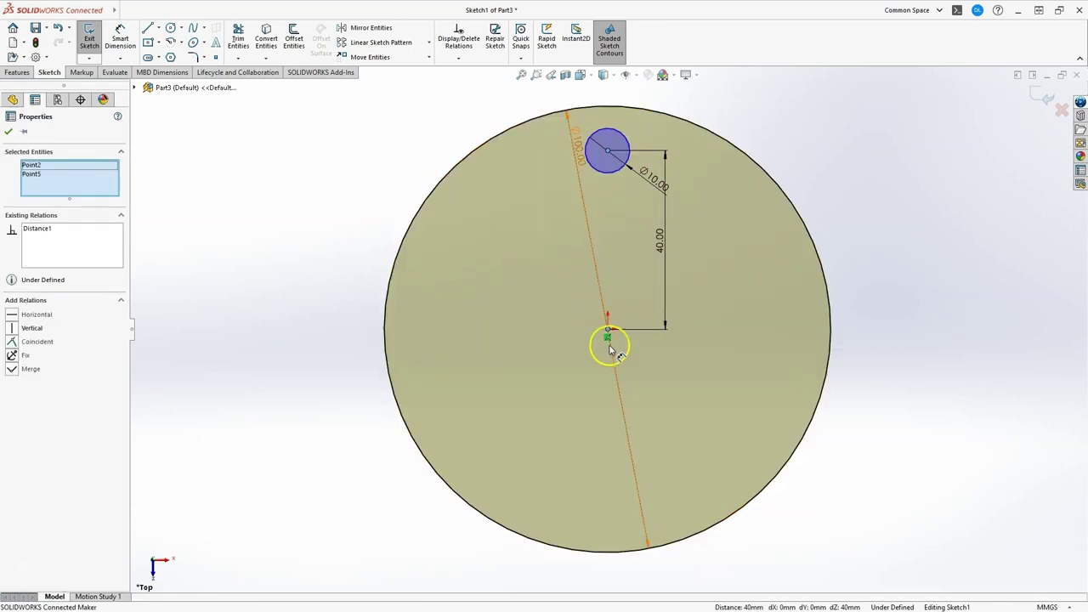
pyautogui.click(24, 335)
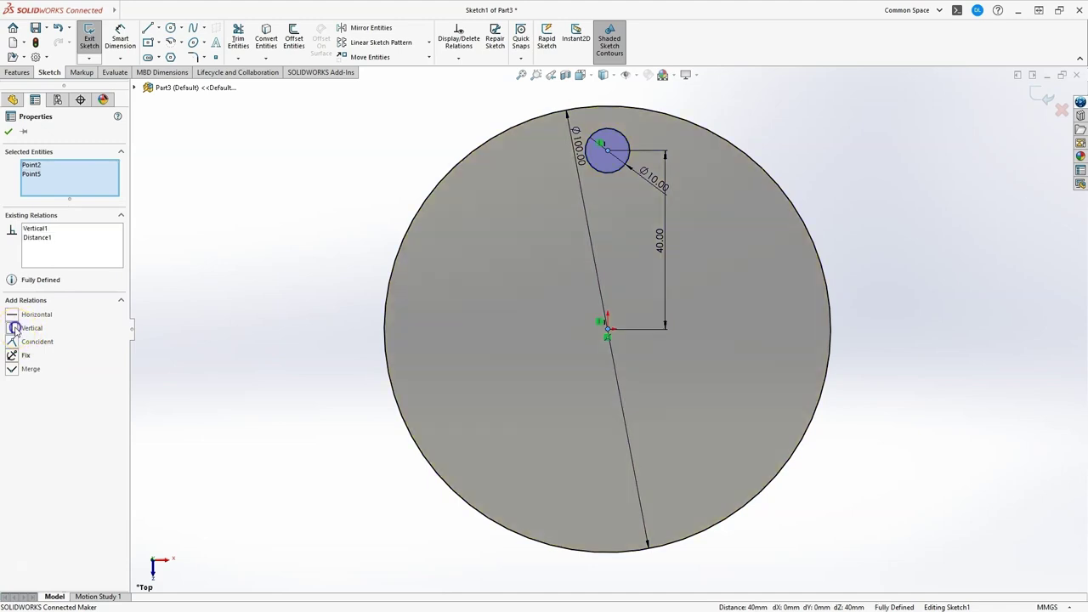
pyautogui.click(16, 126)
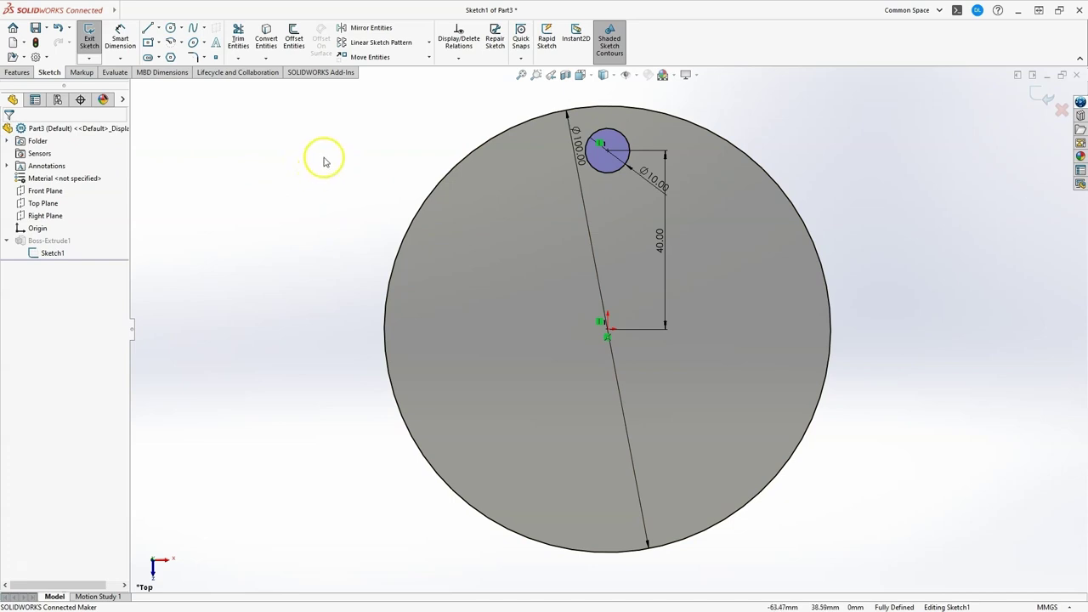
# Start a Circular Sketch Pattern with the origin as its centre
pyautogui.click(430, 45)
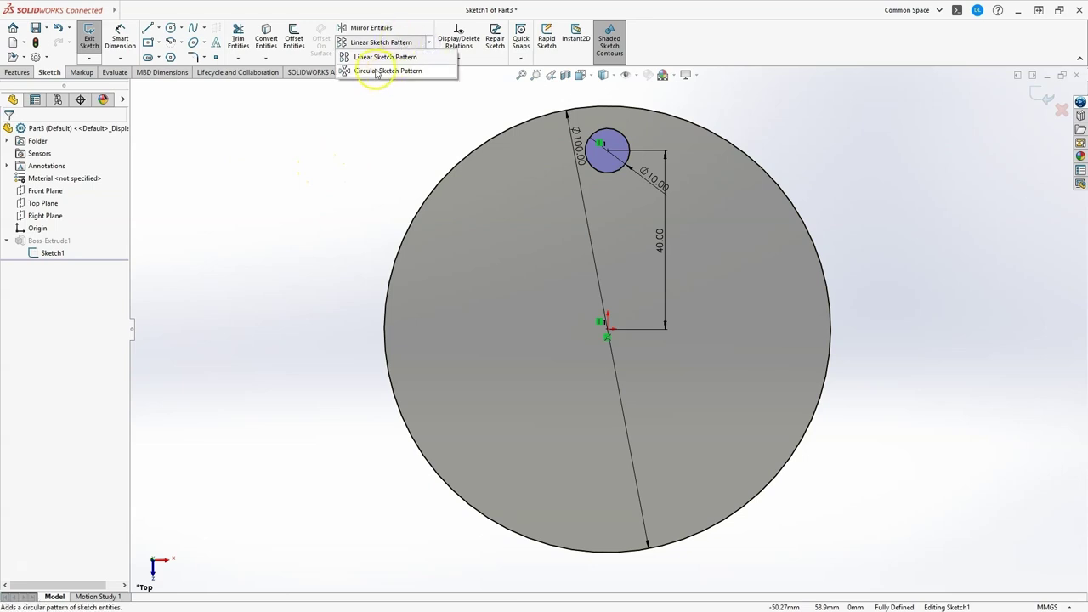
pyautogui.click(399, 72)
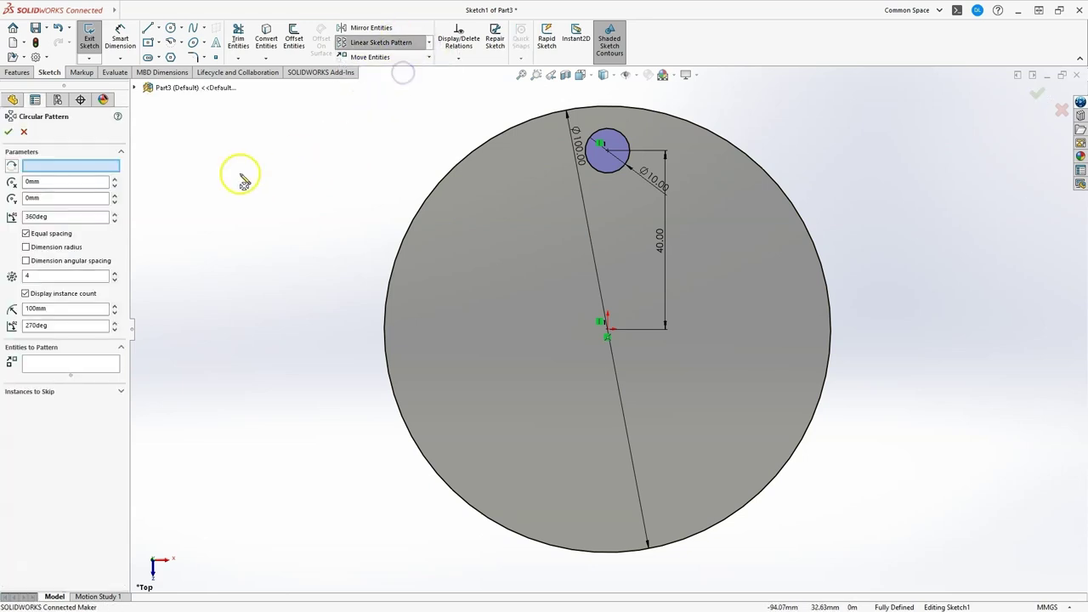
pyautogui.click(40, 167)
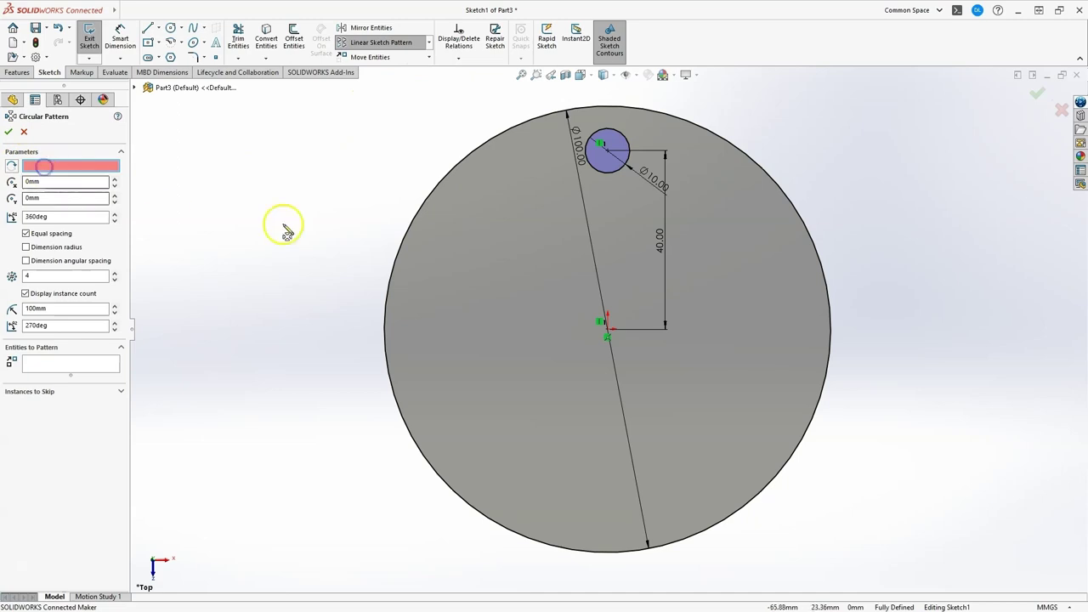
pyautogui.click(411, 228)
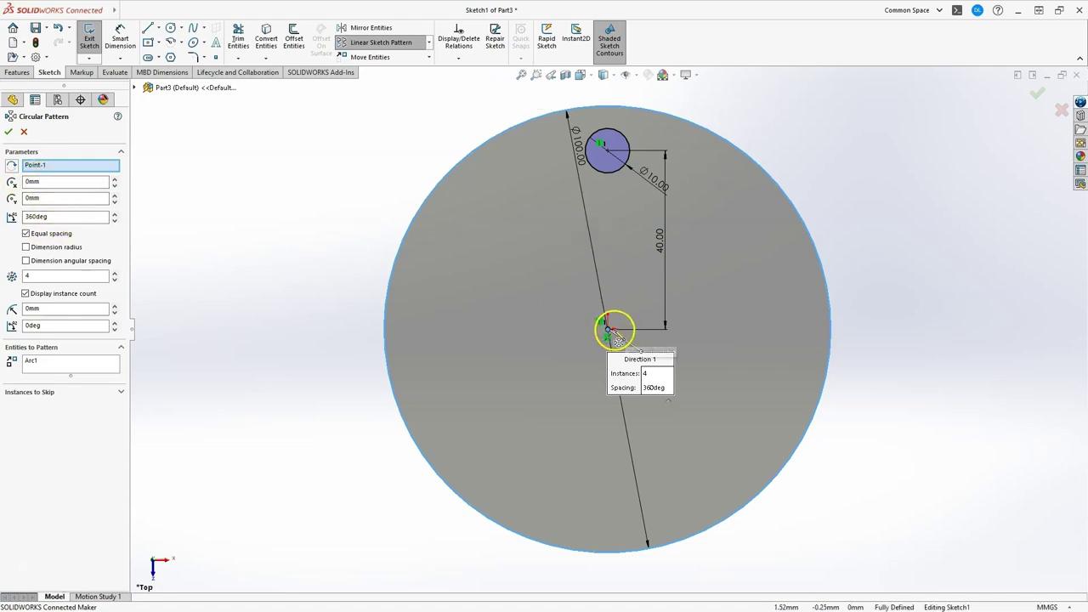
pyautogui.rightClick(60, 165)
pyautogui.click(93, 172)
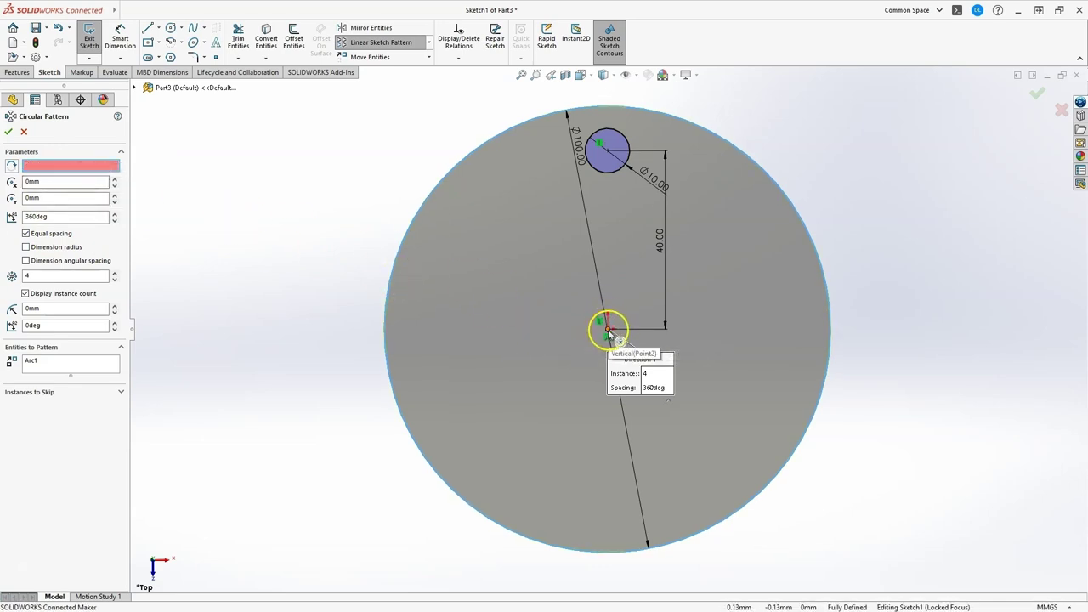
pyautogui.click(606, 332)
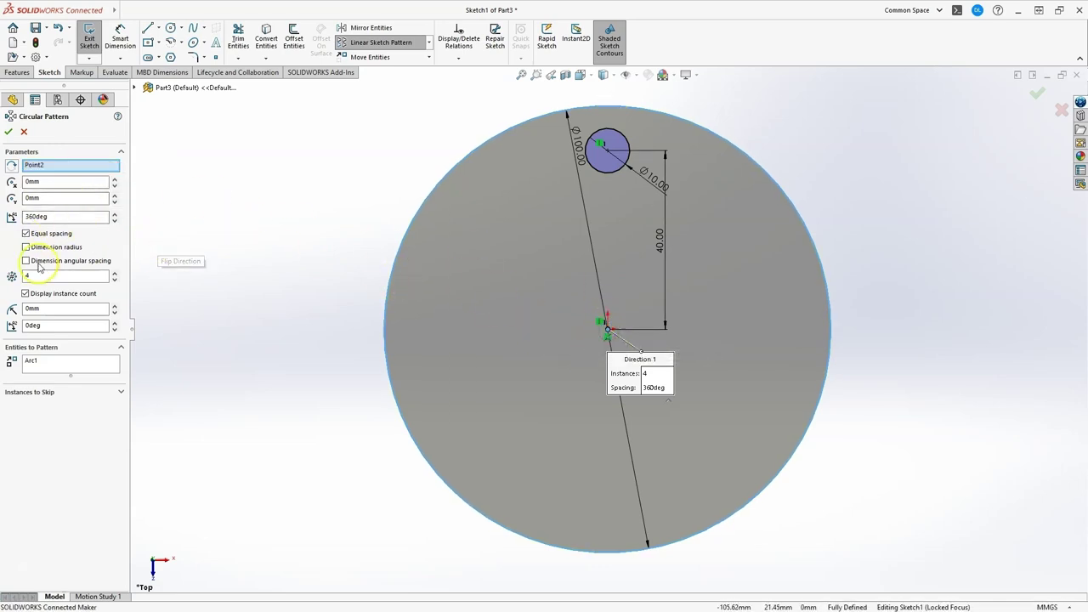
pyautogui.click(53, 364)
# Replace the wrong arc with the Ø10 circle as the entity to pattern
pyautogui.click(48, 363)
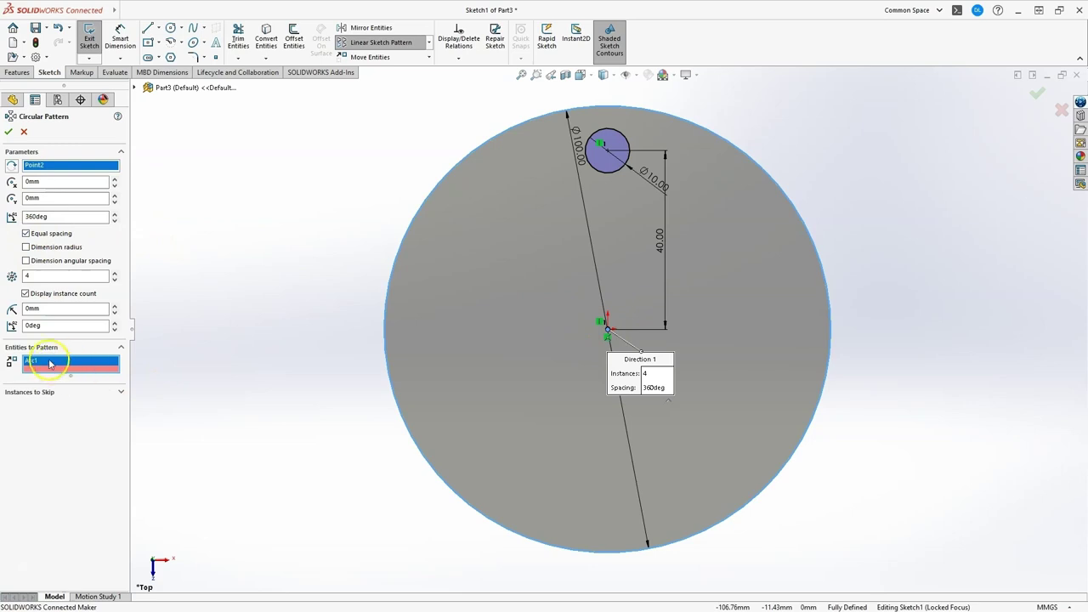
pyautogui.rightClick(49, 363)
pyautogui.click(68, 368)
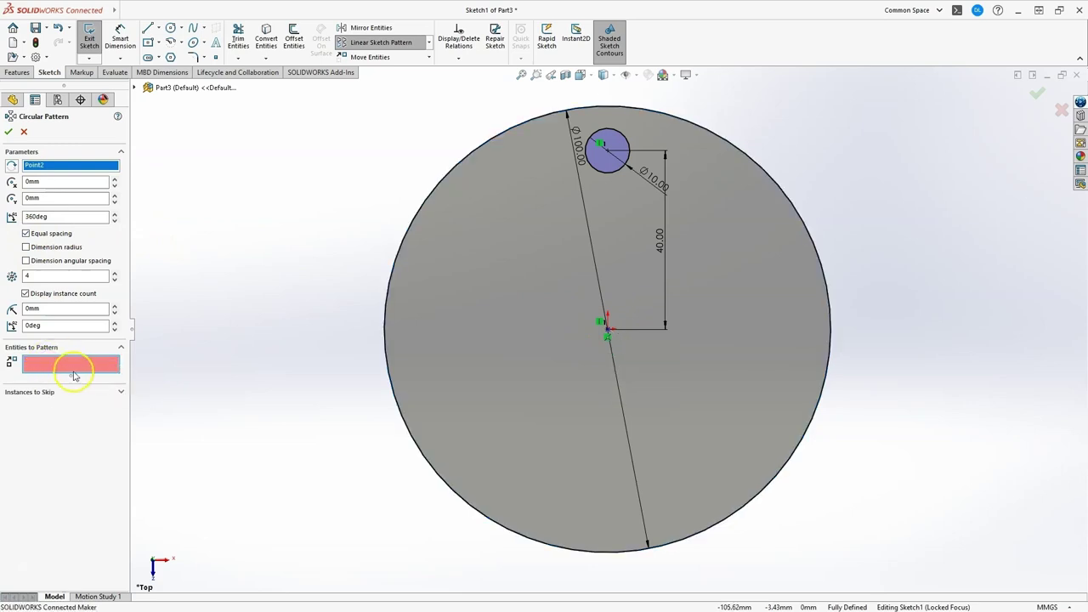
pyautogui.click(605, 130)
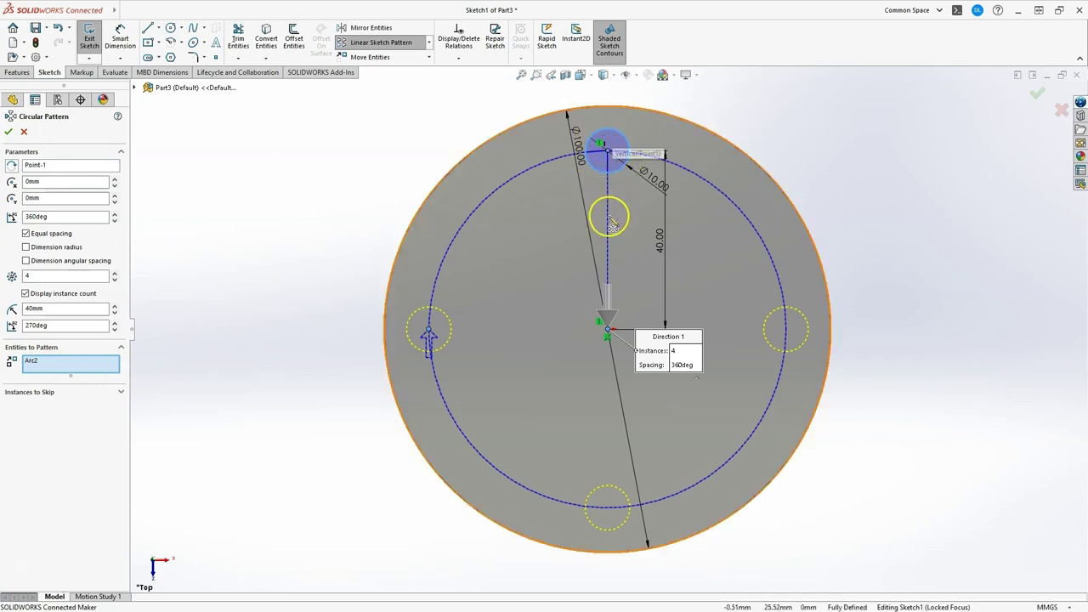
# Raise the pattern to 10 instances and accept it
pyautogui.click(58, 283)
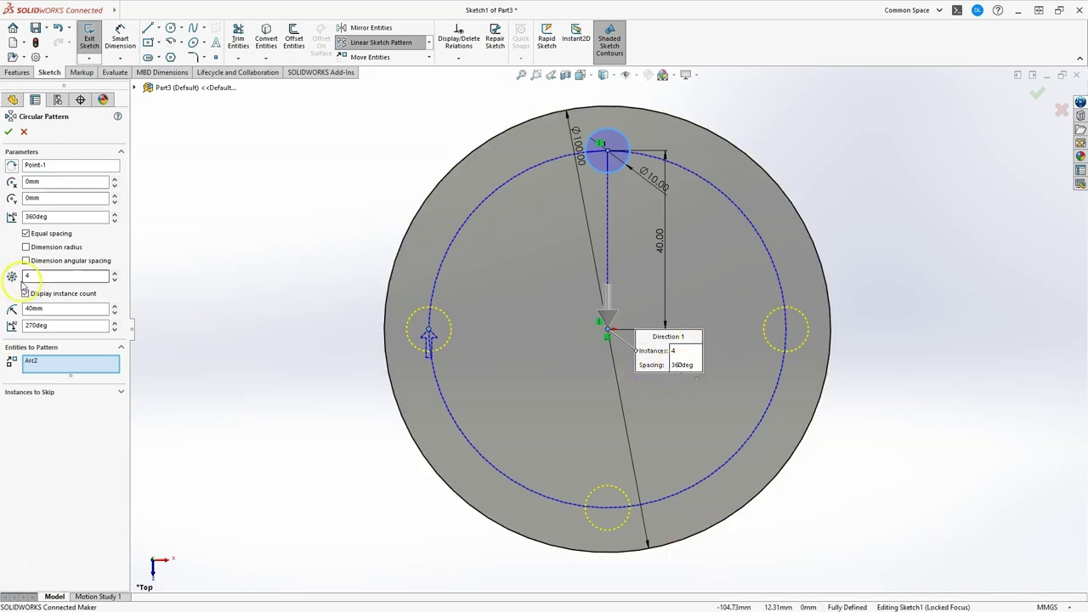
pyautogui.click(114, 272)
pyautogui.click(114, 272)
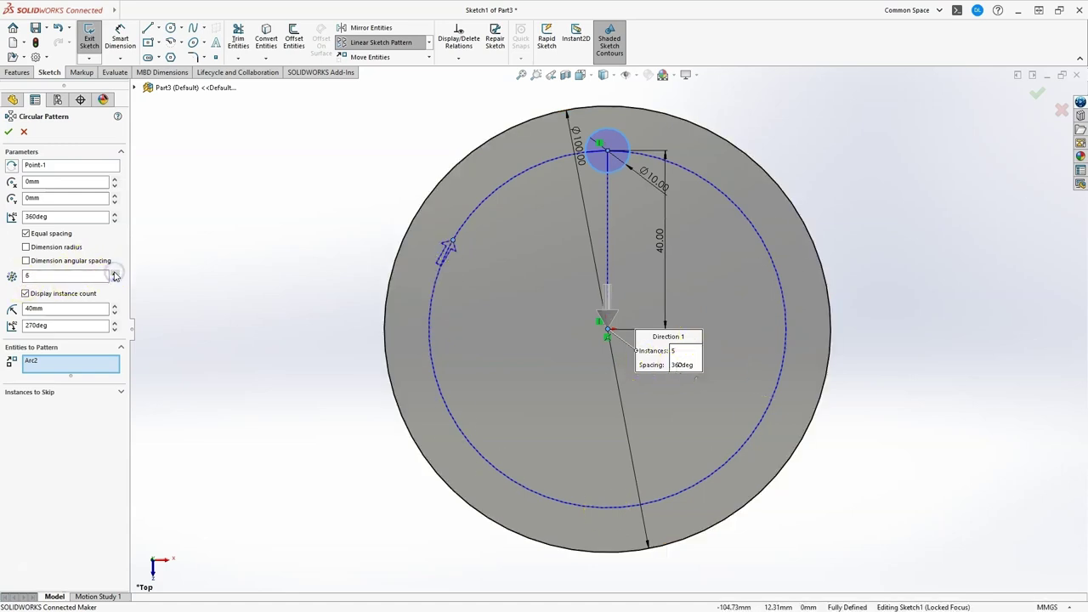
pyautogui.click(114, 272)
pyautogui.click(114, 271)
pyautogui.click(113, 271)
pyautogui.click(114, 271)
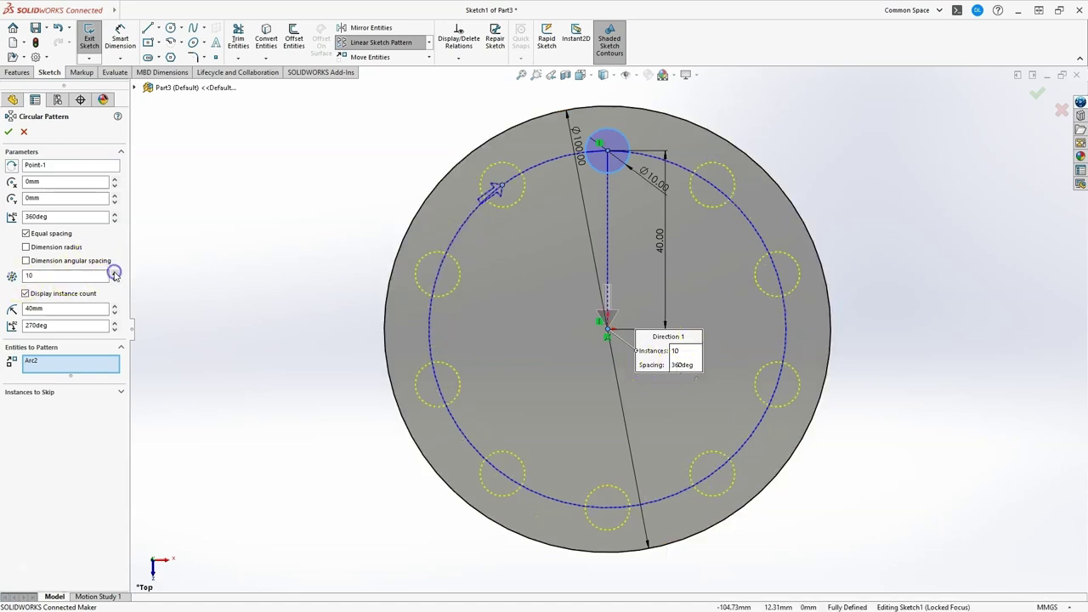
pyautogui.click(8, 132)
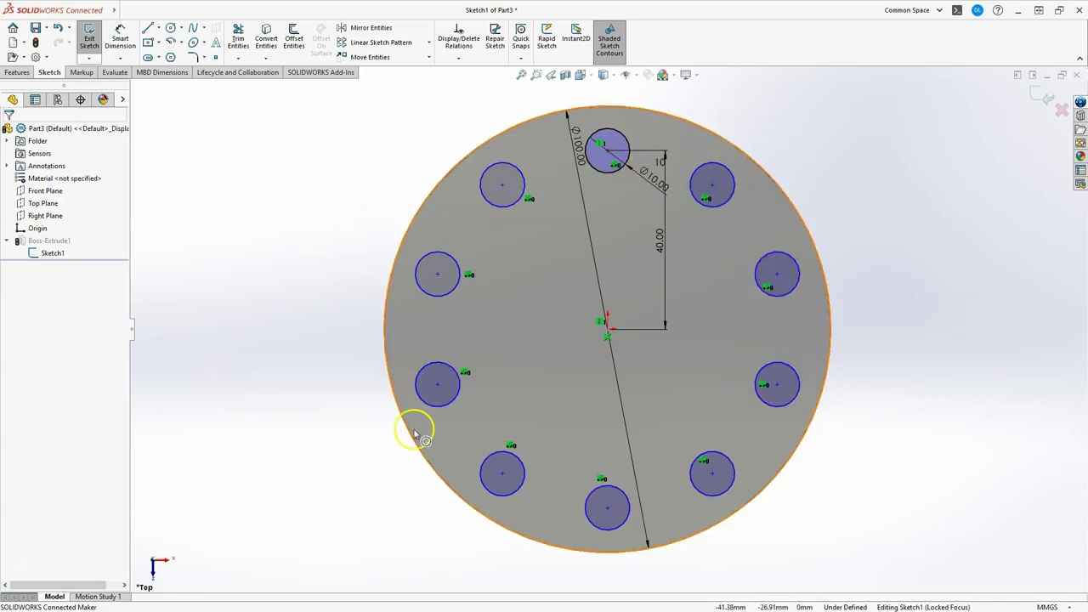
# Close Sketch1 so the disc shows ten through holes, then sketch on its top face
pyautogui.click(1040, 96)
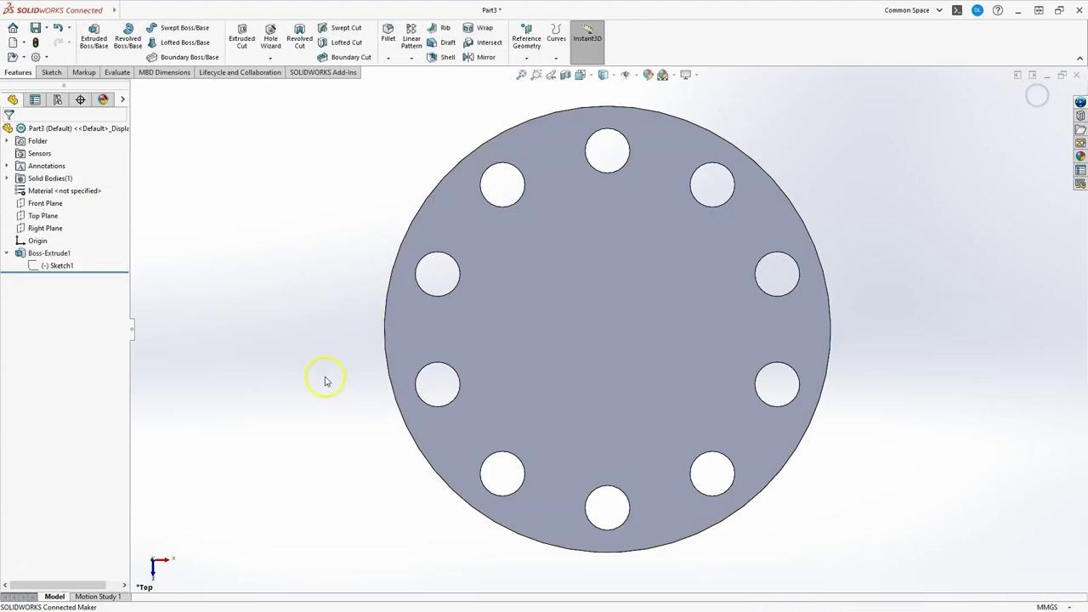
pyautogui.moveTo(323, 429); pyautogui.dragTo(309, 362, button='middle')
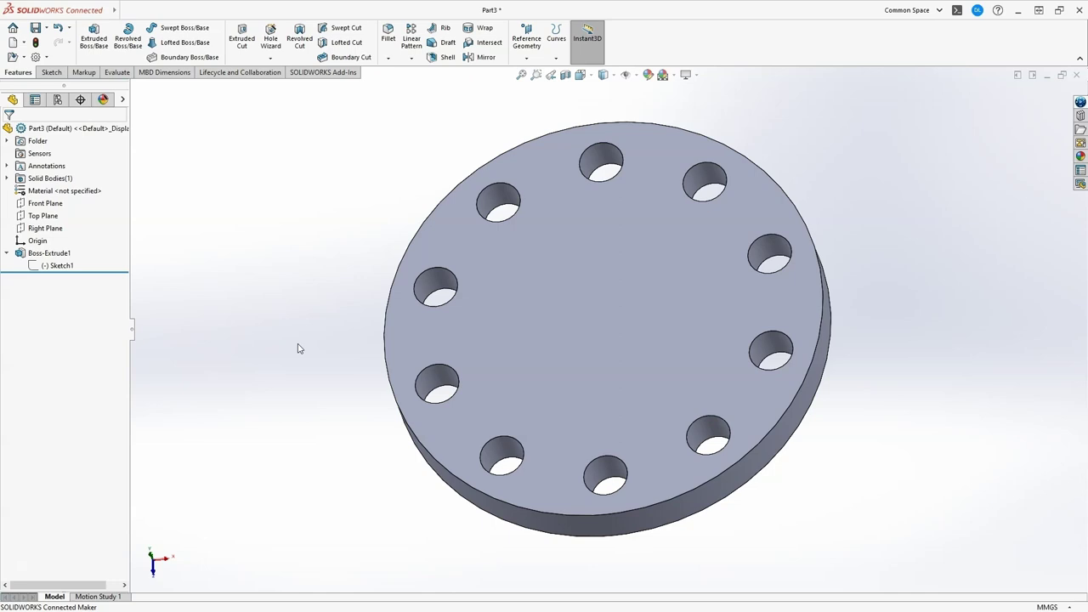
pyautogui.click(613, 226)
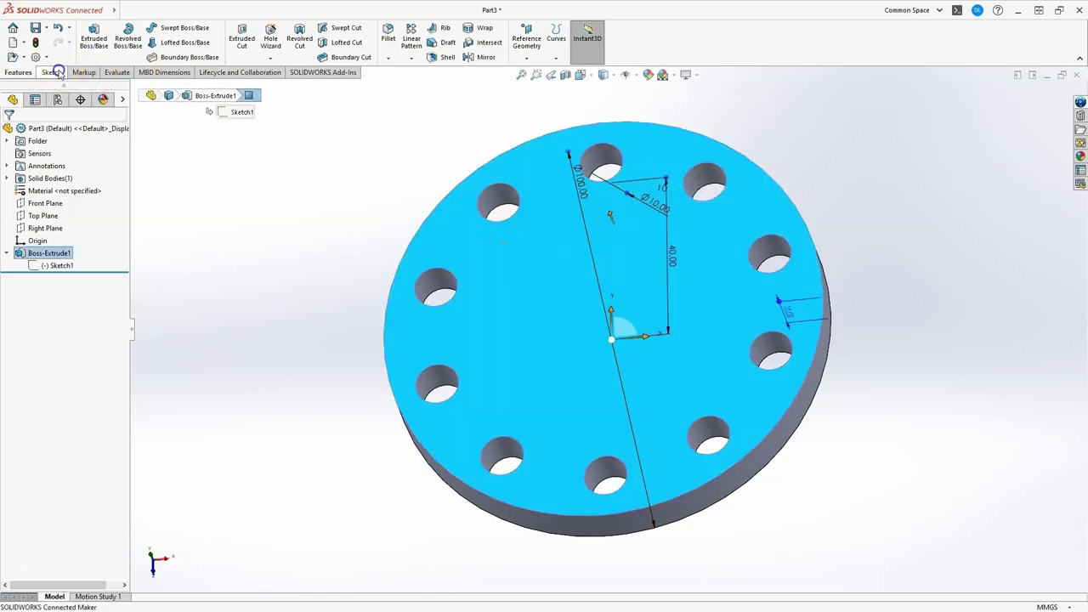
pyautogui.click(51, 72)
# Draw a circle above the disc centre and dimension it Ø5
pyautogui.click(89, 38)
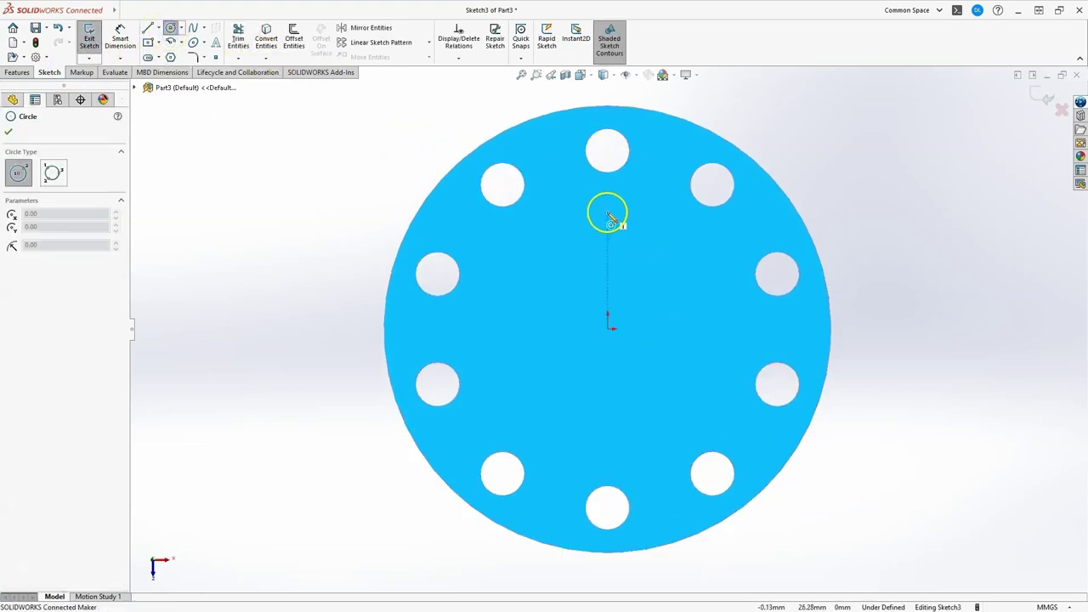
pyautogui.click(608, 208)
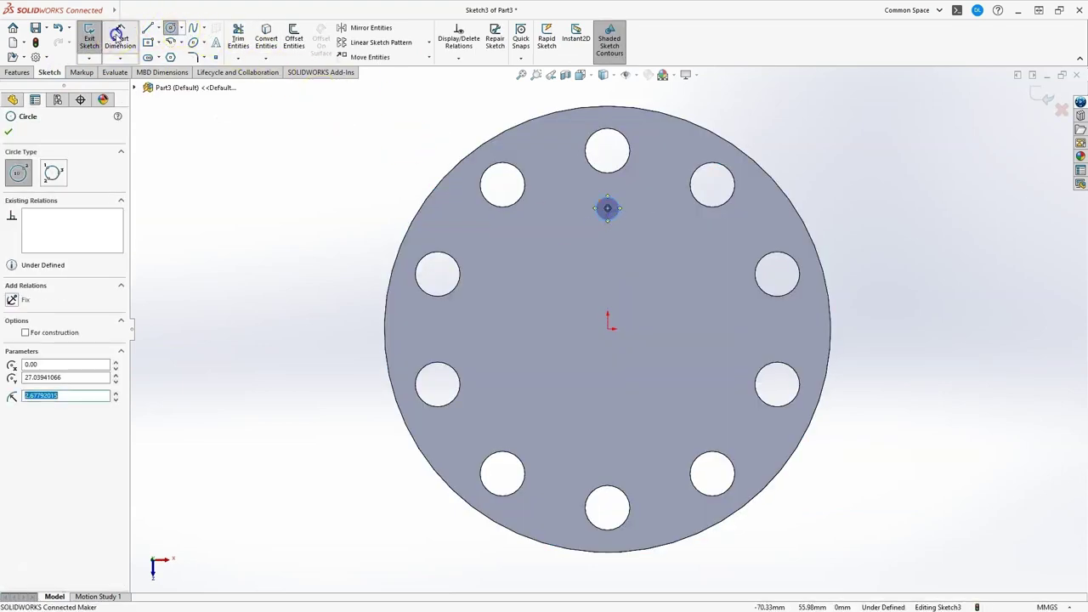
pyautogui.click(120, 38)
pyautogui.click(605, 199)
pyautogui.click(649, 202)
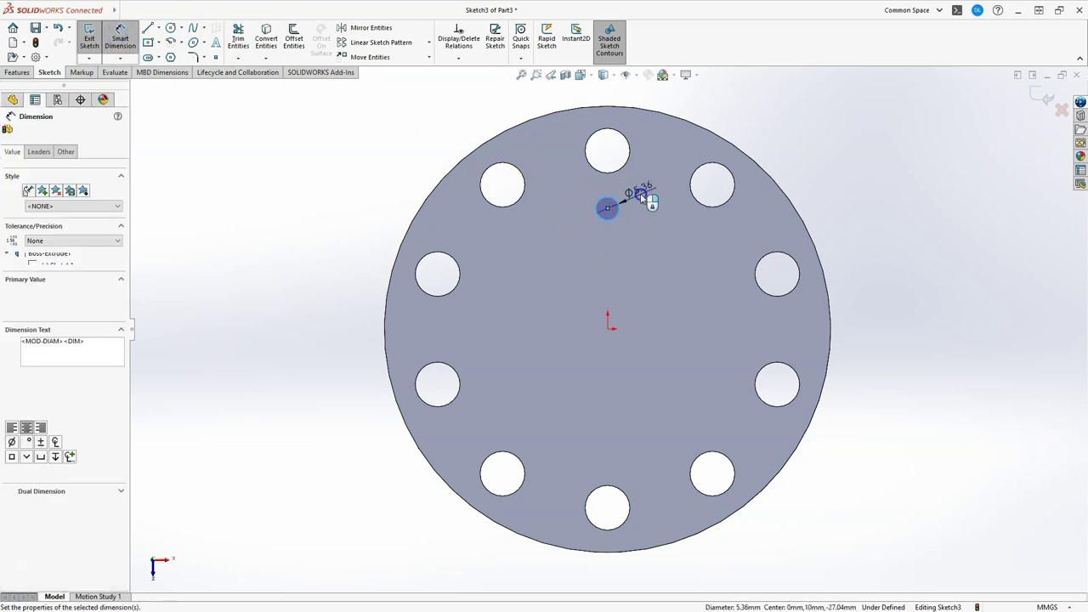
pyautogui.write('5')
pyautogui.press('Return')
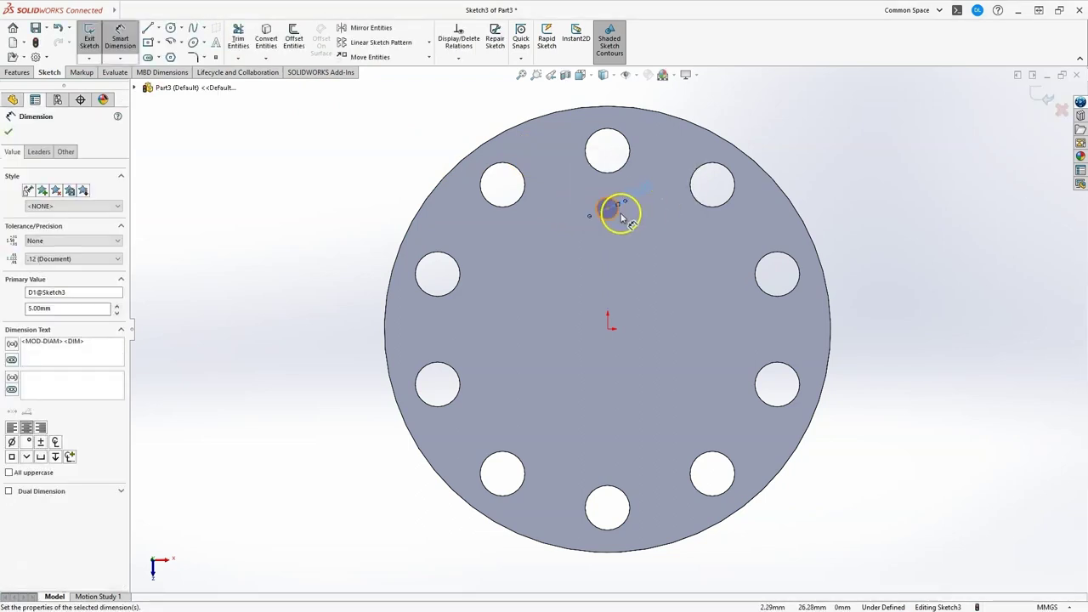
# Set the circle centre 30 mm from the origin
pyautogui.click(607, 209)
pyautogui.click(608, 328)
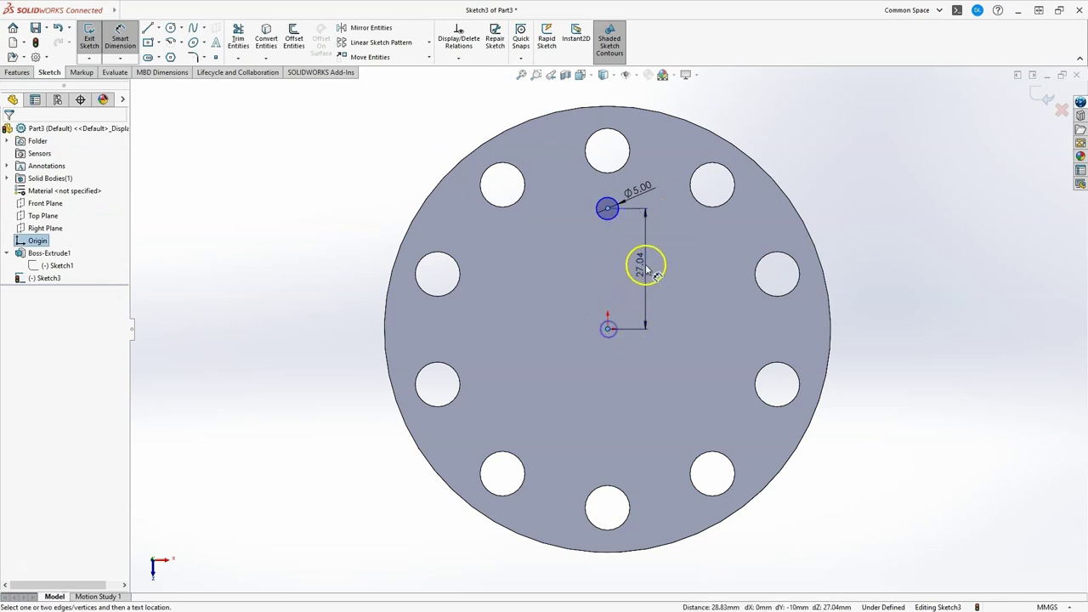
pyautogui.click(646, 264)
pyautogui.write('30')
pyautogui.press('Return')
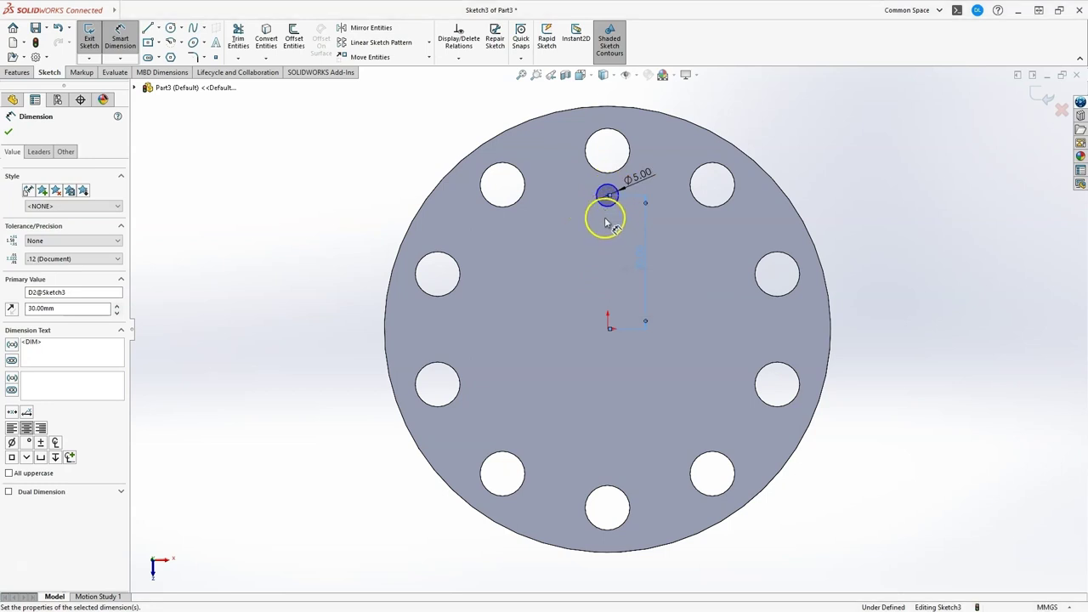
# Make the circle centre vertical with the origin, then exit the sketch
pyautogui.press('Escape')
pyautogui.moveTo(606, 194); pyautogui.dragTo(605, 321)
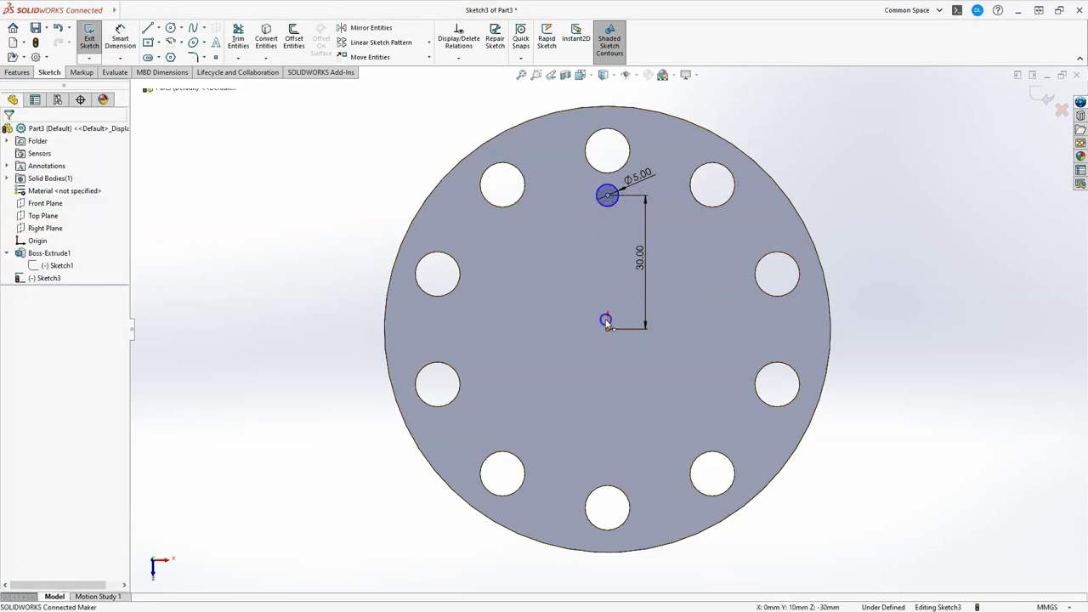
pyautogui.keyDown('ctrl'); pyautogui.click(605, 321); pyautogui.keyUp('ctrl')
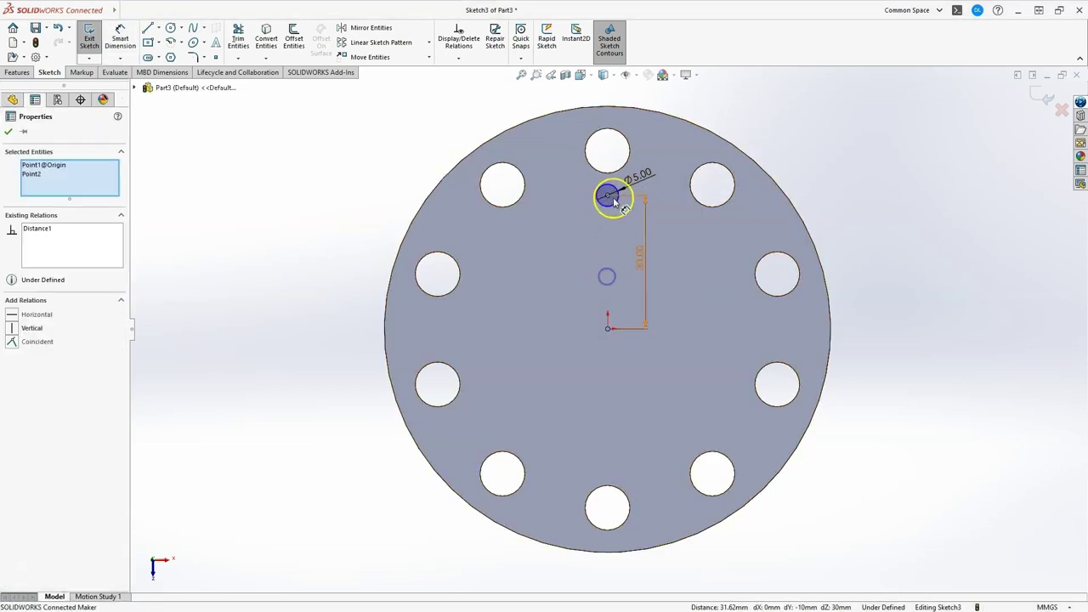
pyautogui.click(17, 329)
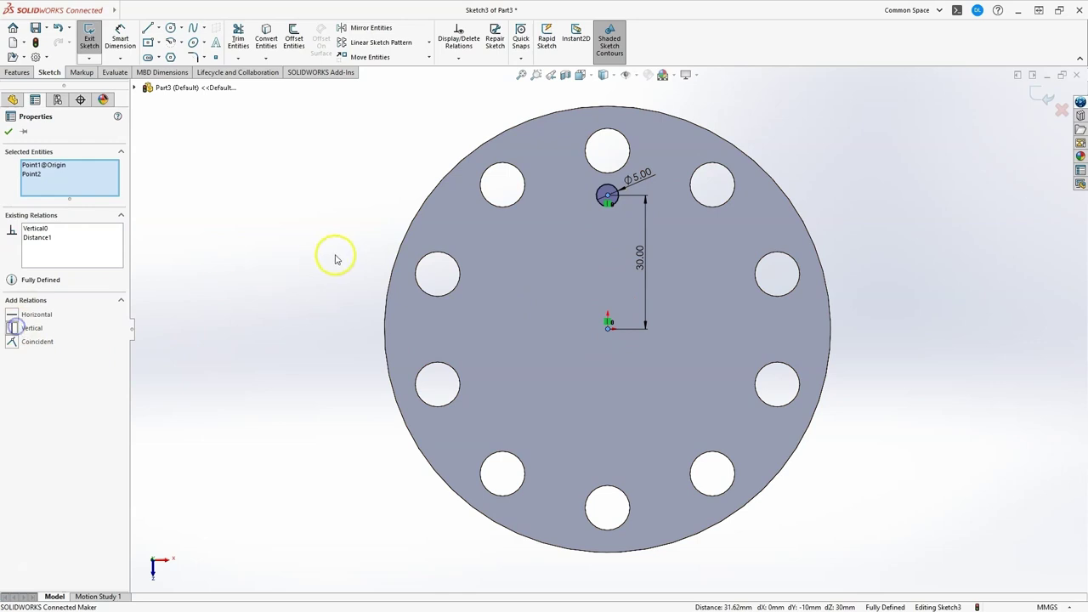
pyautogui.click(8, 133)
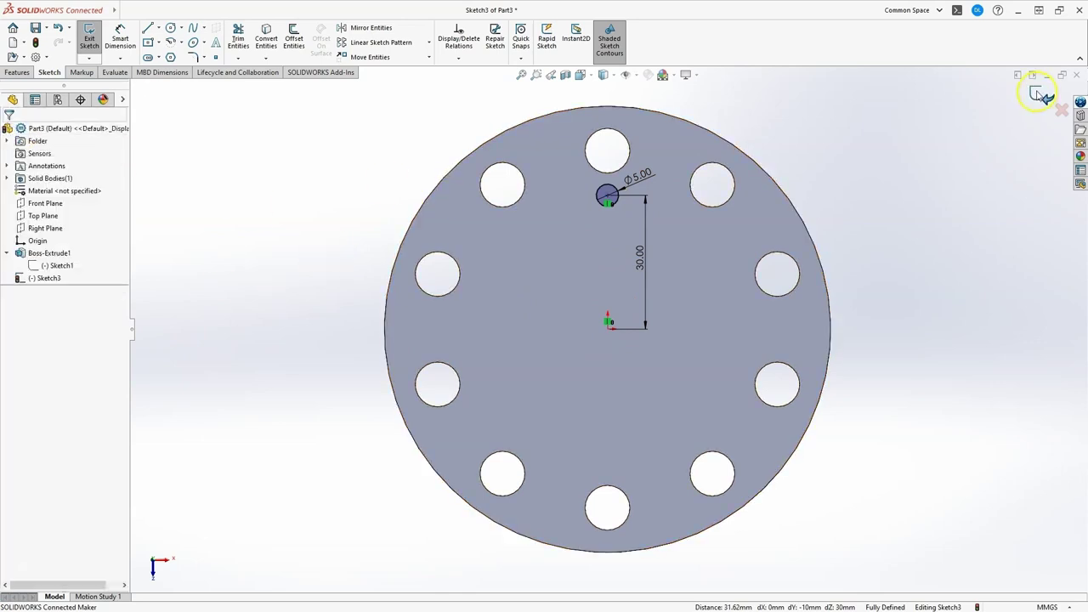
pyautogui.click(1038, 95)
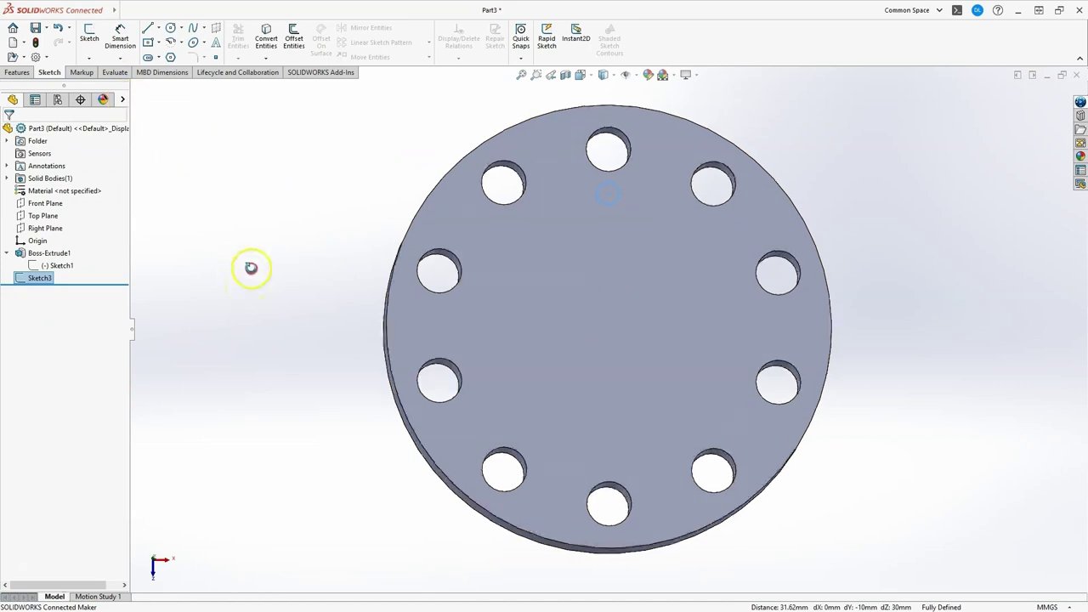
# Extrude the Ø5 circle into a 10 mm pin
pyautogui.moveTo(250, 268); pyautogui.dragTo(229, 187, button='middle')
pyautogui.click(17, 72)
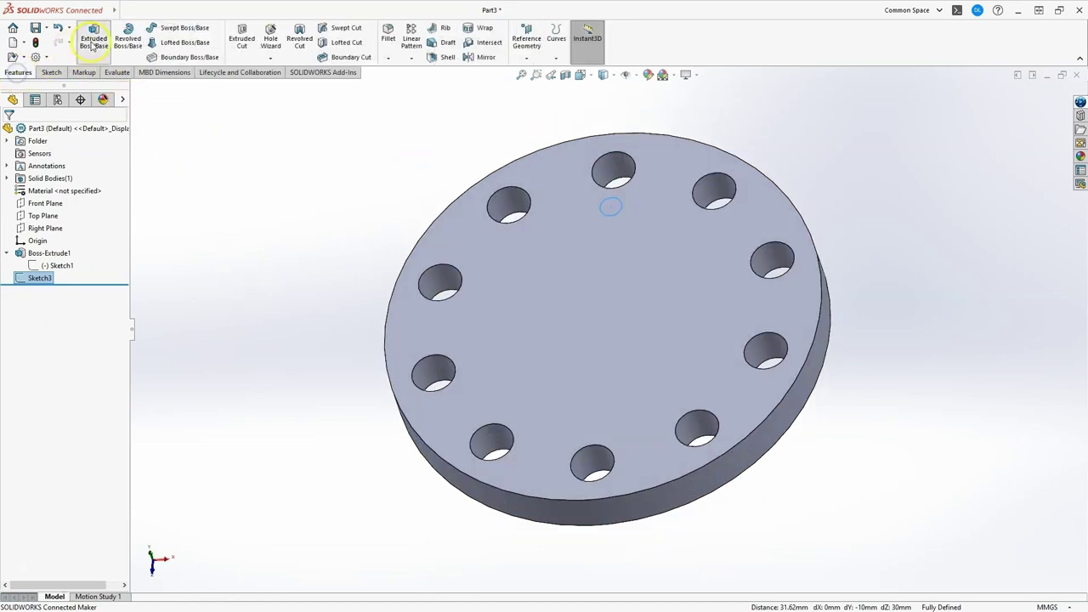
pyautogui.click(92, 38)
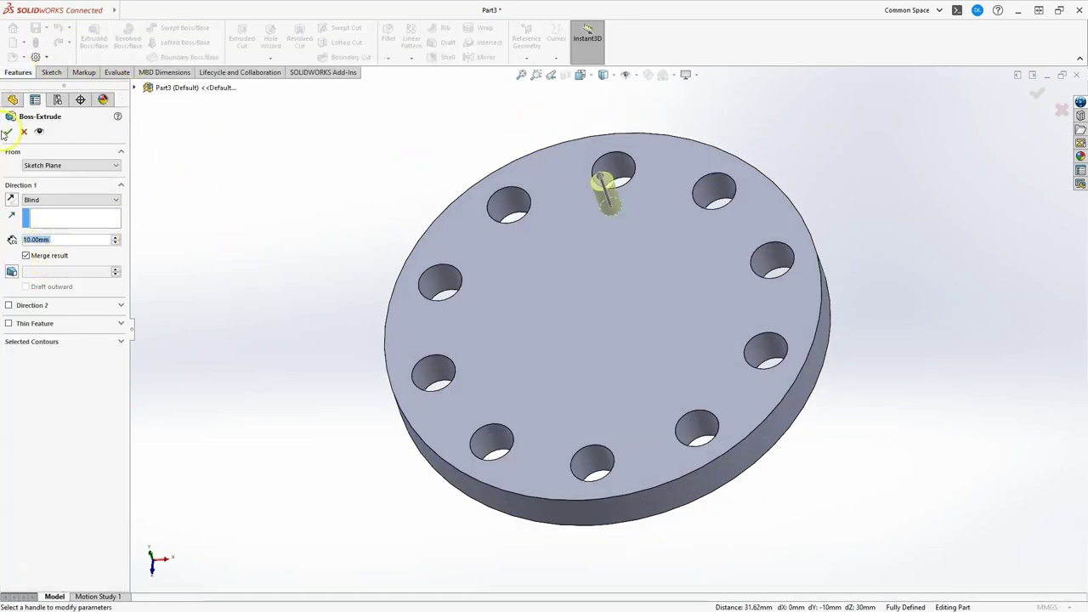
pyautogui.click(10, 132)
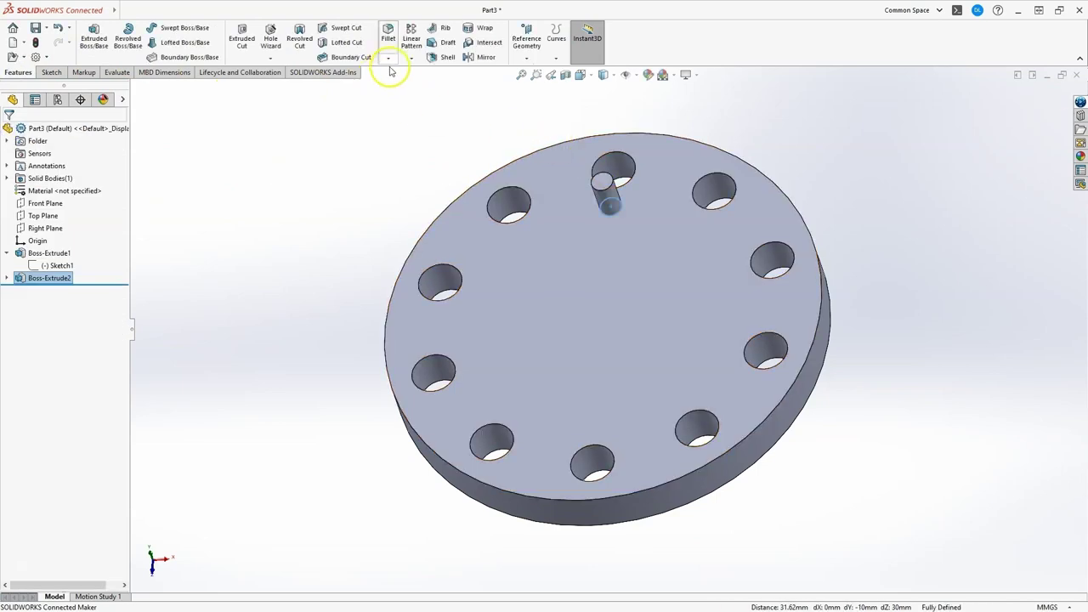
# Circular-pattern the pin ten times around the disc's outer edge
pyautogui.click(409, 61)
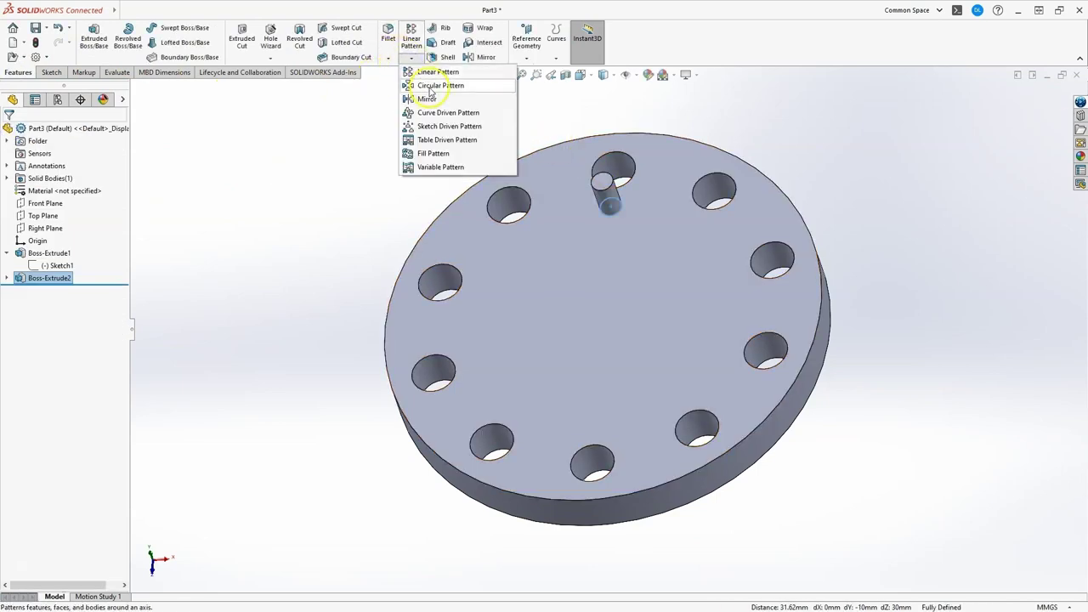
pyautogui.click(438, 86)
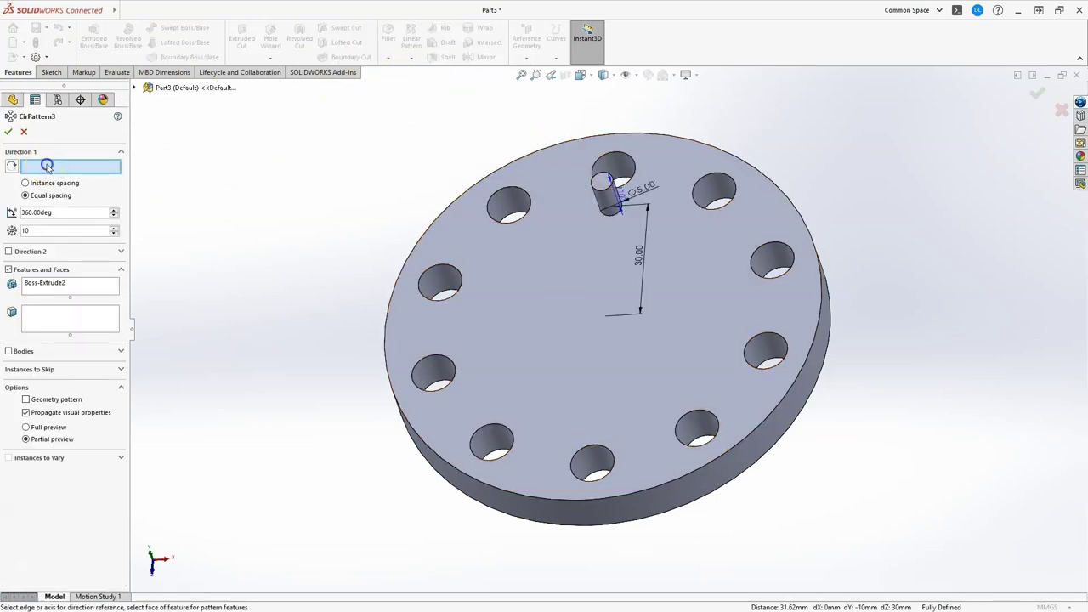
pyautogui.click(427, 227)
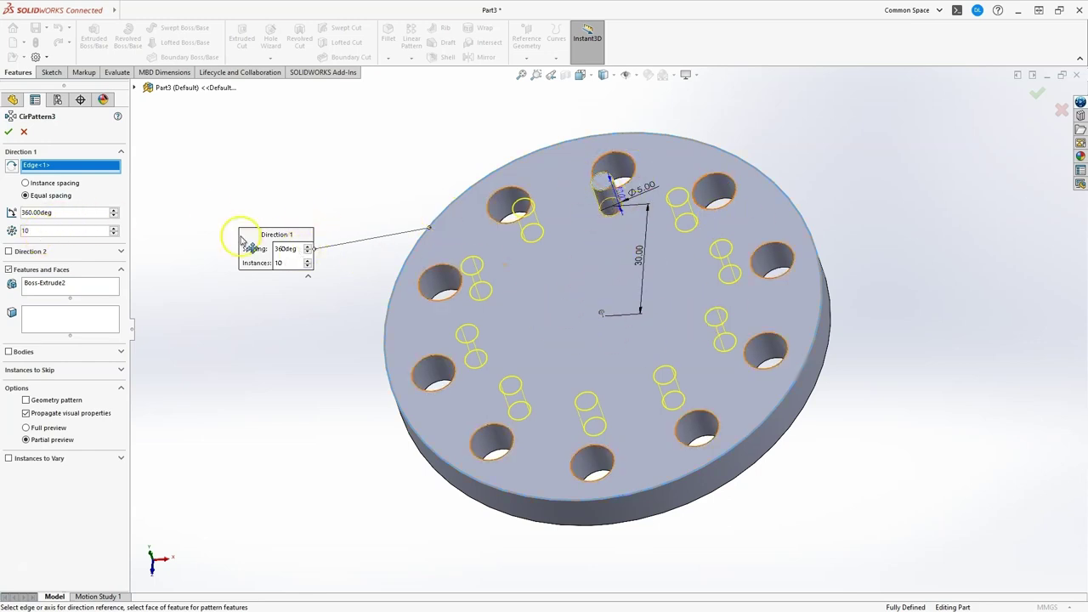
pyautogui.click(9, 133)
pyautogui.moveTo(791, 462); pyautogui.dragTo(765, 532, button='middle')
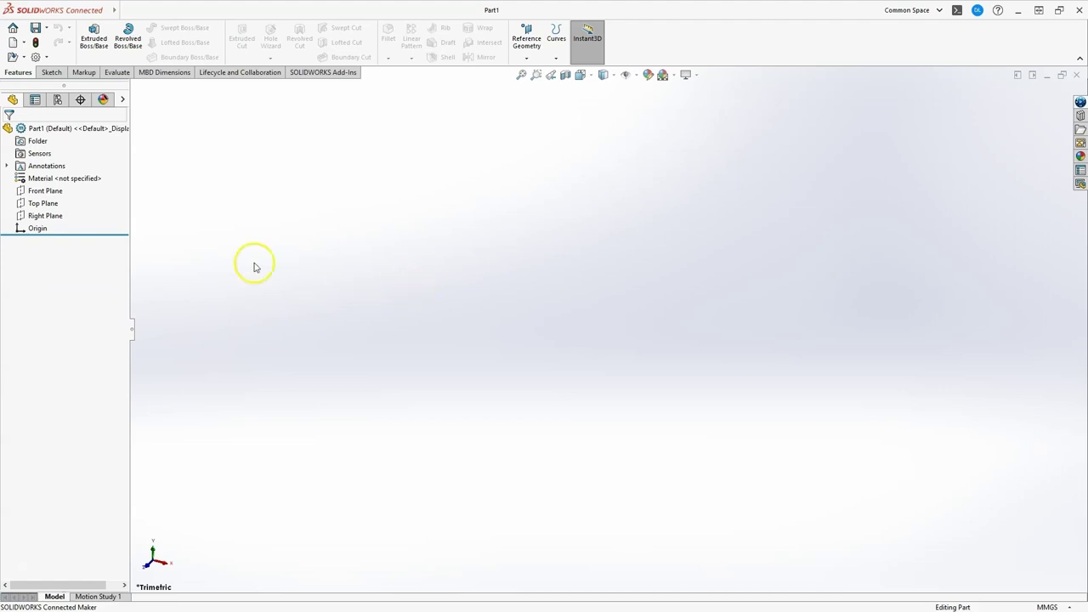
# Sketch a center rectangle from the origin on the Top Plane
pyautogui.click(51, 73)
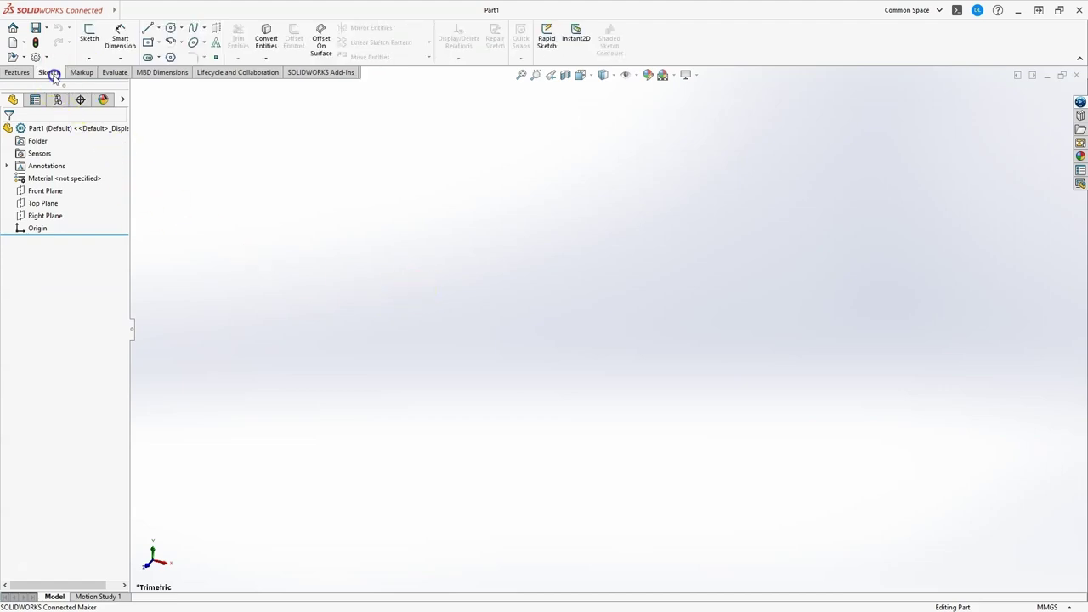
pyautogui.click(89, 42)
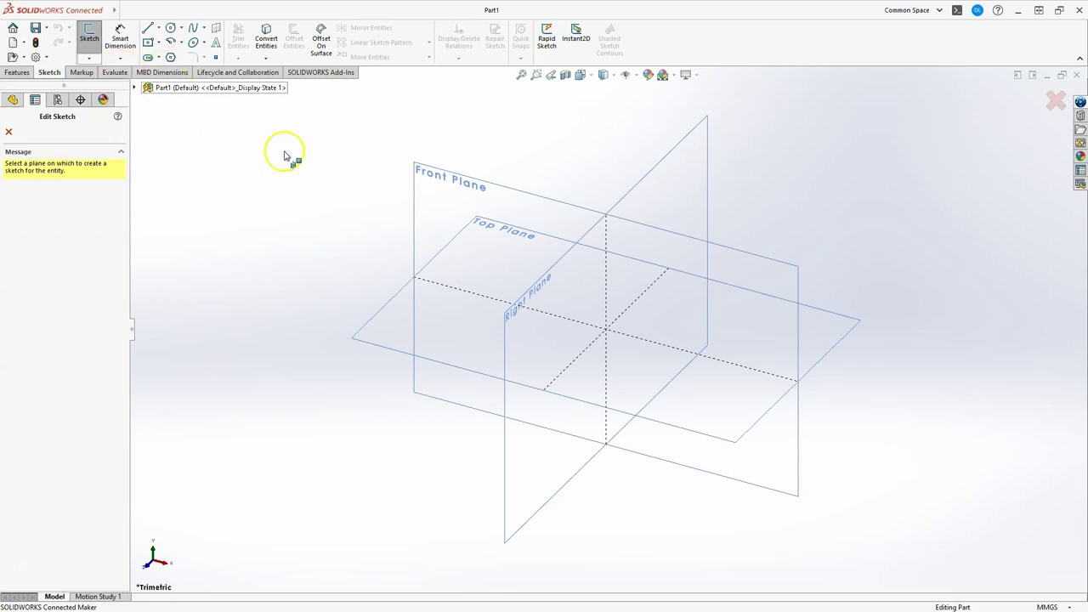
pyautogui.click(395, 316)
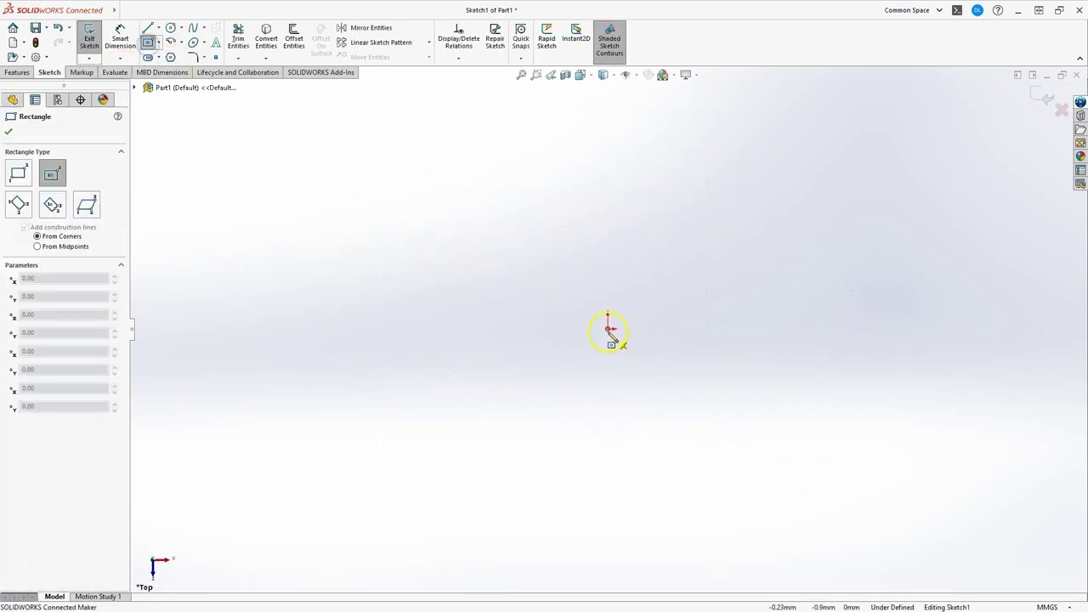
pyautogui.click(606, 328)
pyautogui.click(808, 195)
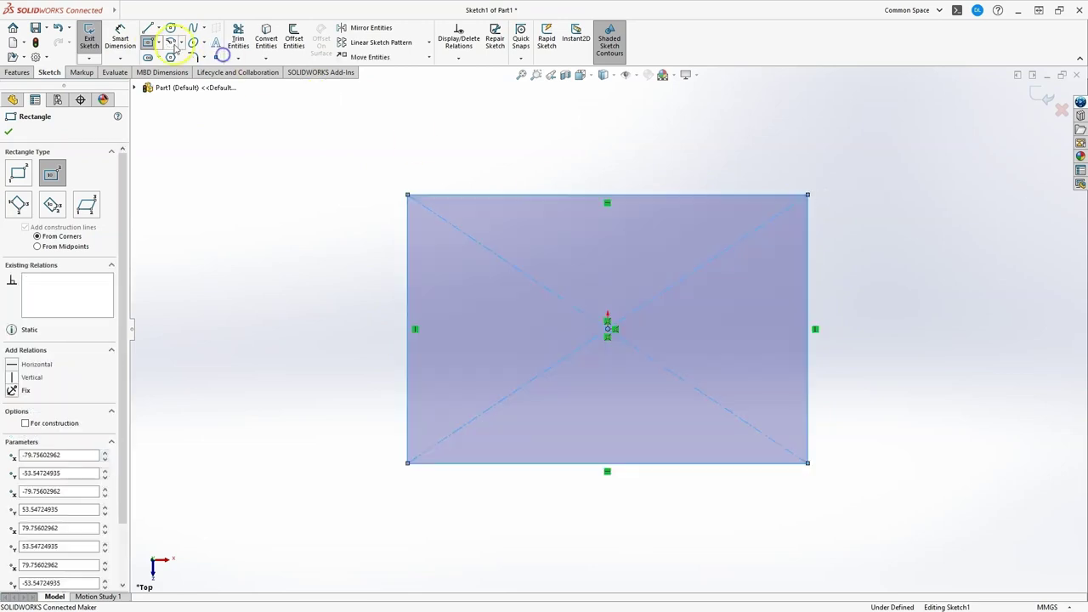
# Dimension the rectangle's width to 100 mm and height to 70 mm
pyautogui.click(120, 38)
pyautogui.click(597, 195)
pyautogui.click(609, 149)
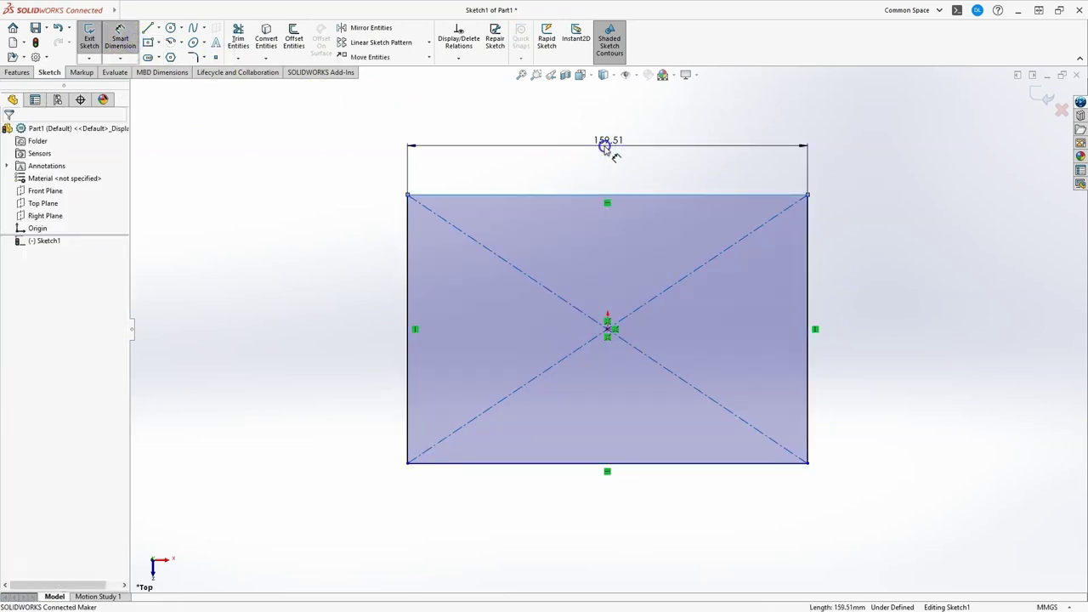
pyautogui.write('100')
pyautogui.press('Return')
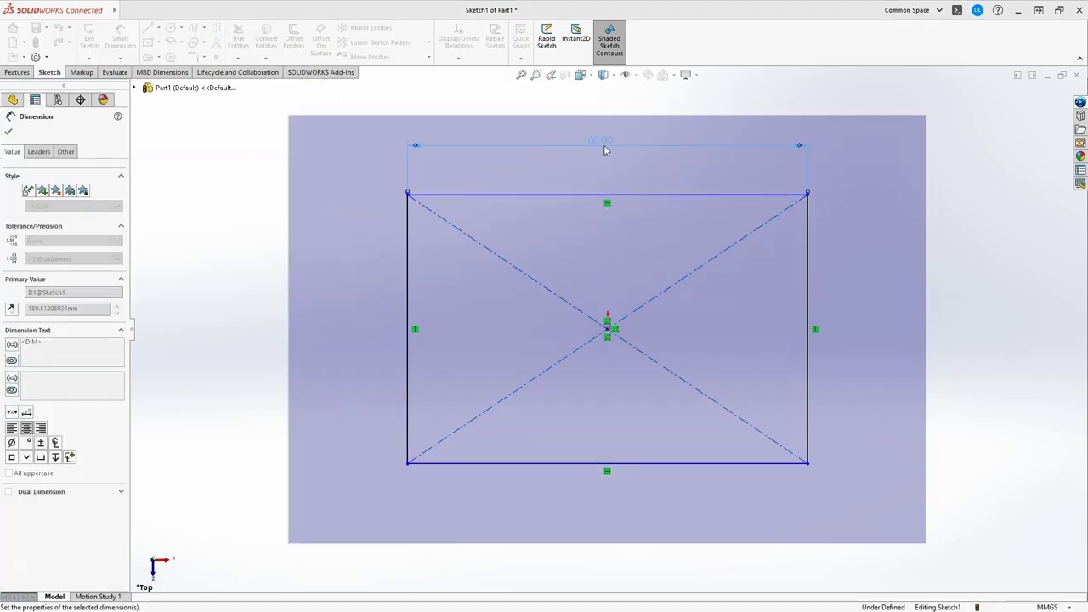
pyautogui.click(809, 296)
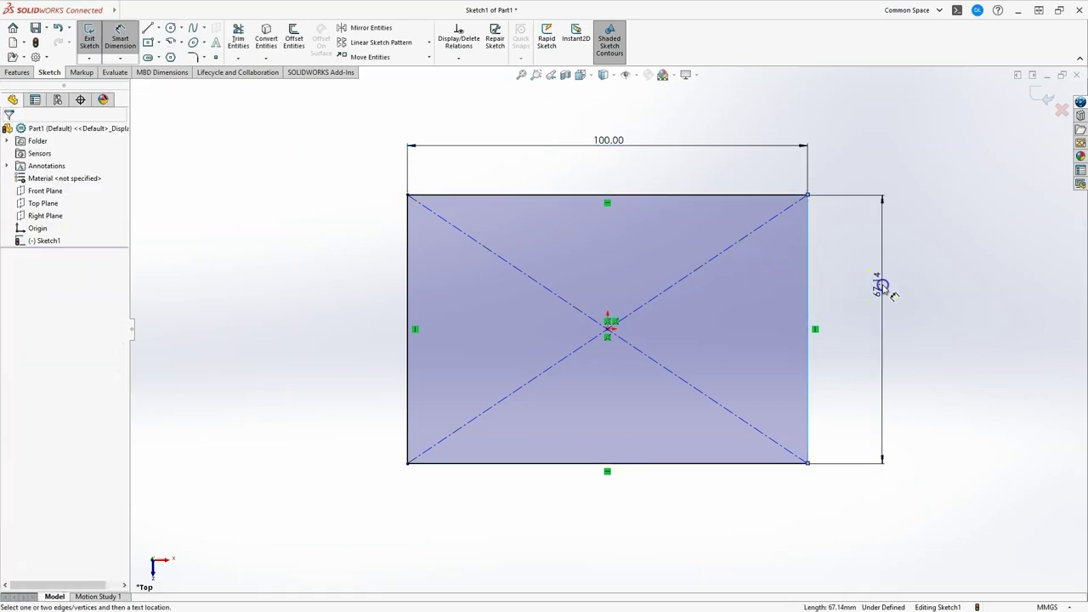
pyautogui.click(878, 284)
pyautogui.write('70')
pyautogui.click(837, 268)
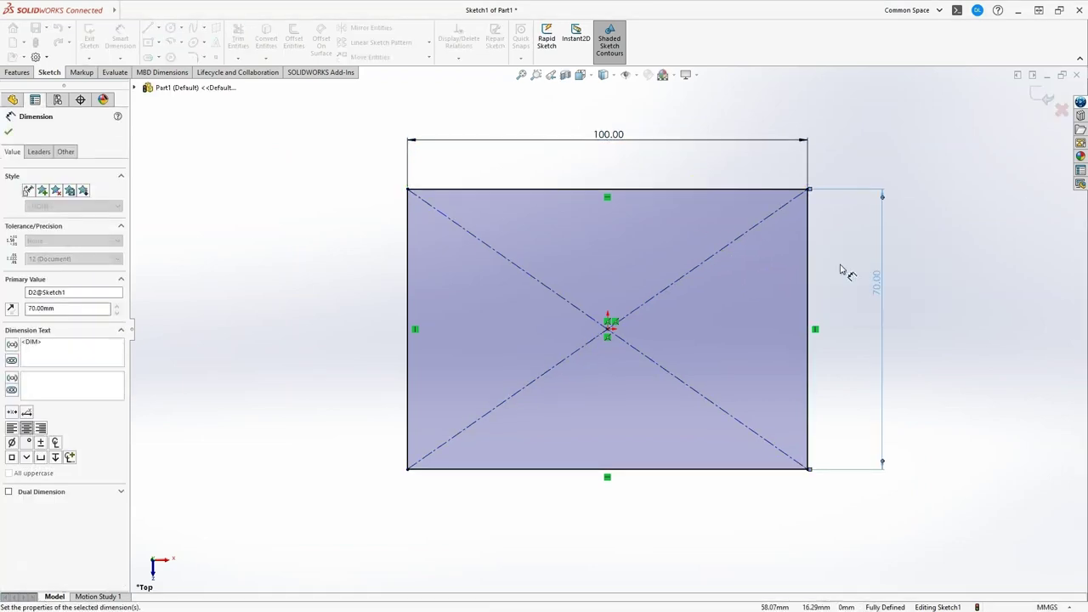
pyautogui.click(8, 134)
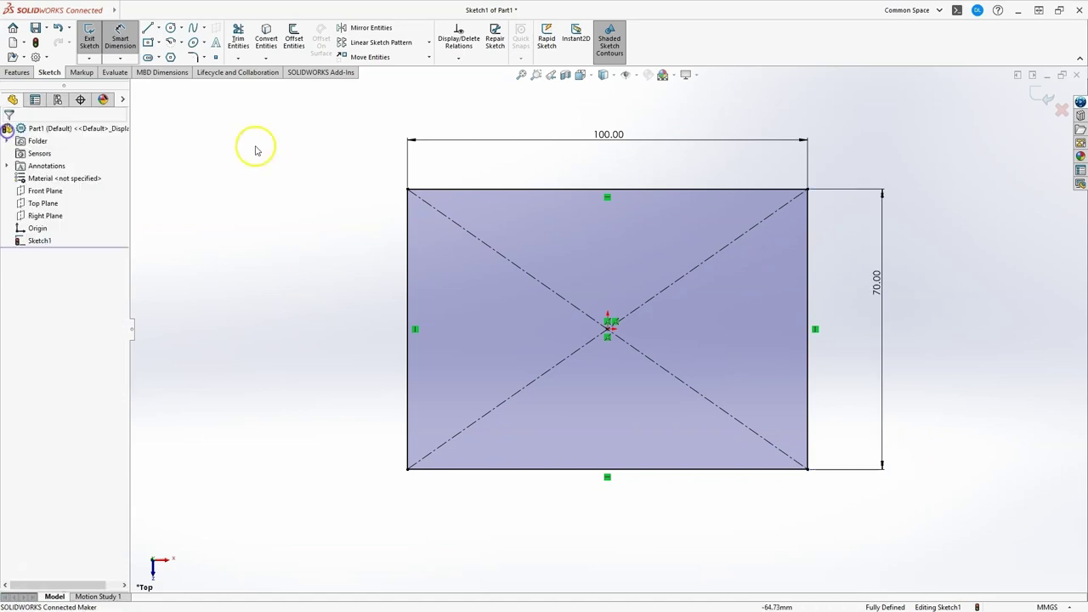
pyautogui.click(20, 73)
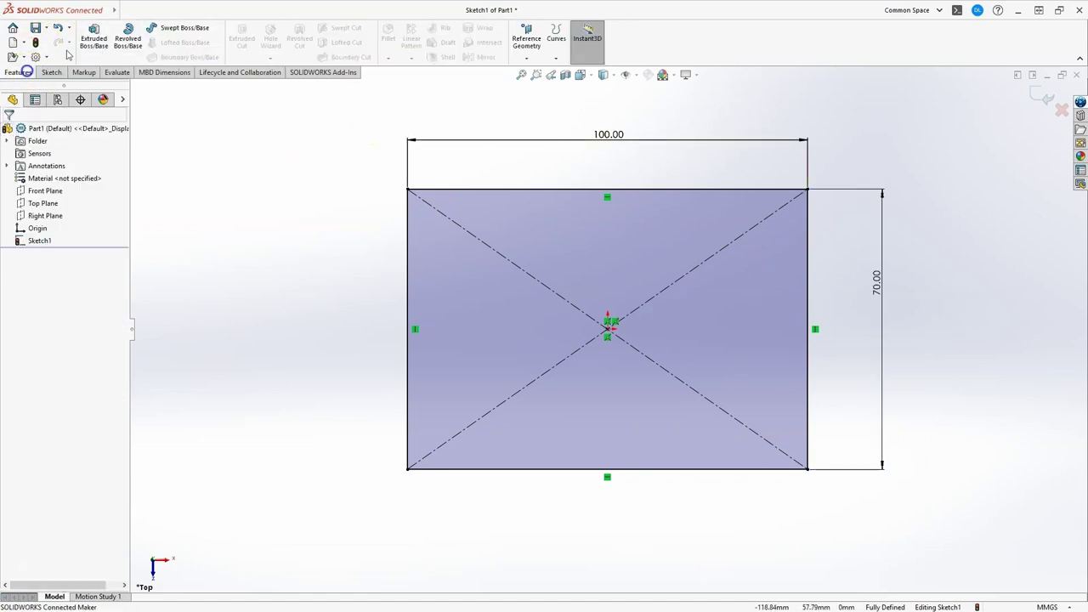
# Extrude the rectangle Blind 10 mm into Boss-Extrude1
pyautogui.click(93, 38)
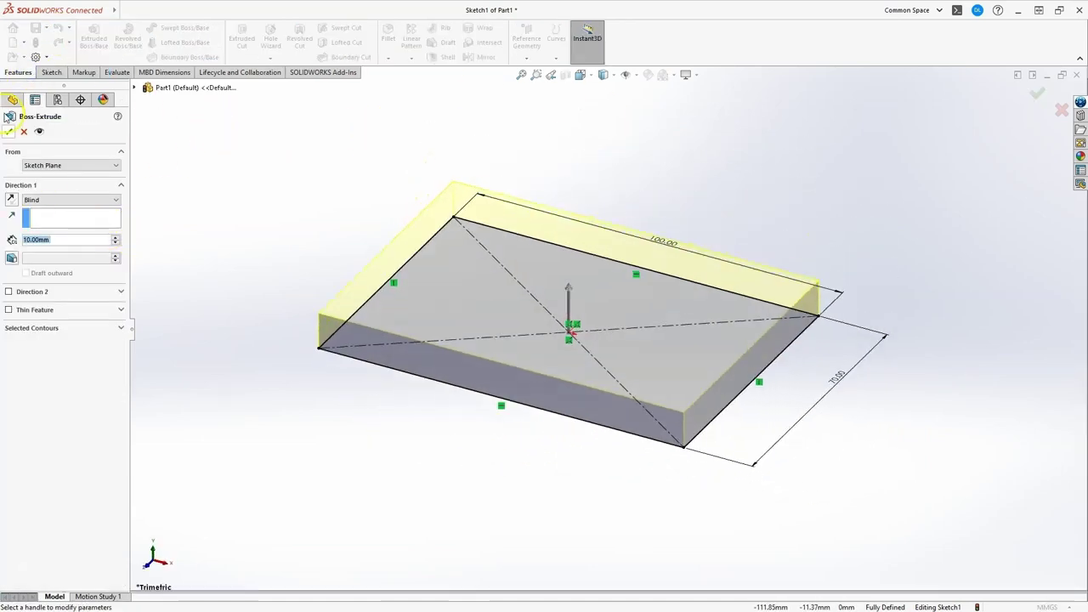
pyautogui.click(8, 130)
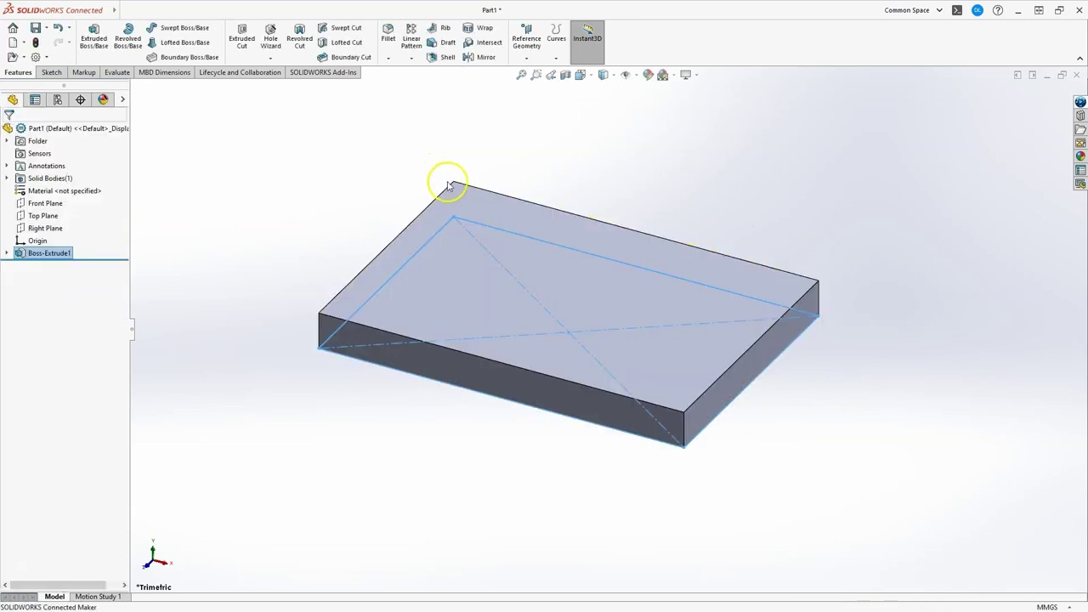
pyautogui.click(325, 197)
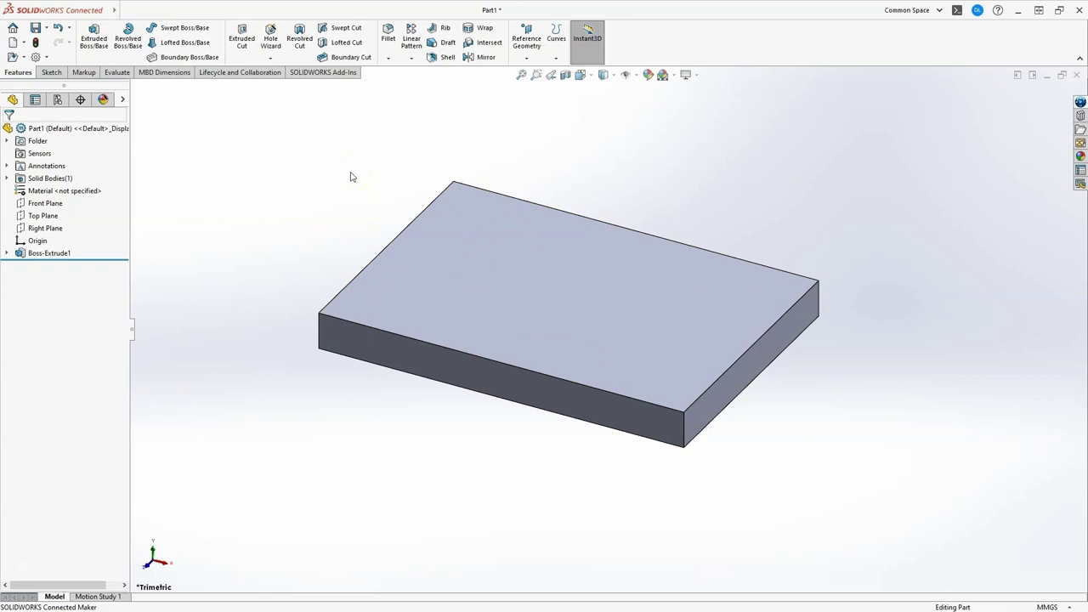
# In Hole Wizard, keep ISO with CTSK Flat ISO 7046-1 and set size M10
pyautogui.click(270, 43)
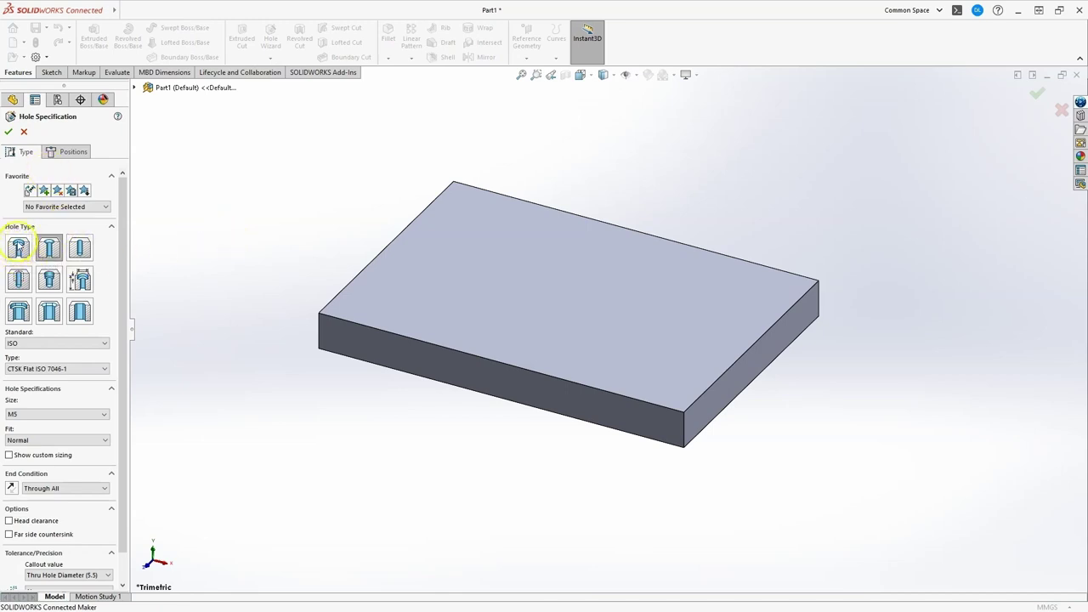
pyautogui.click(57, 344)
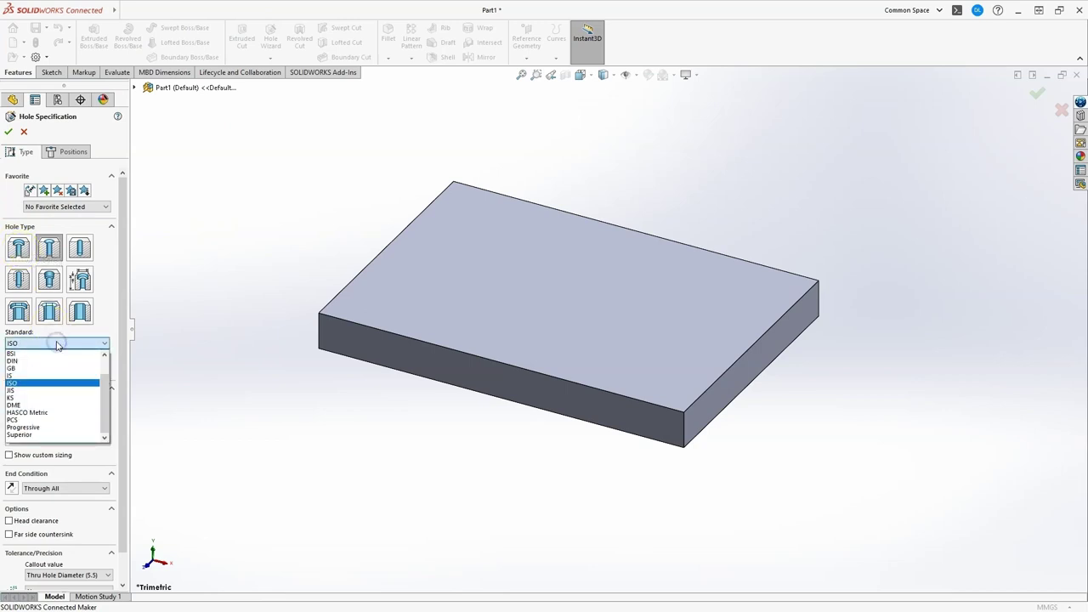
pyautogui.click(57, 344)
pyautogui.click(71, 368)
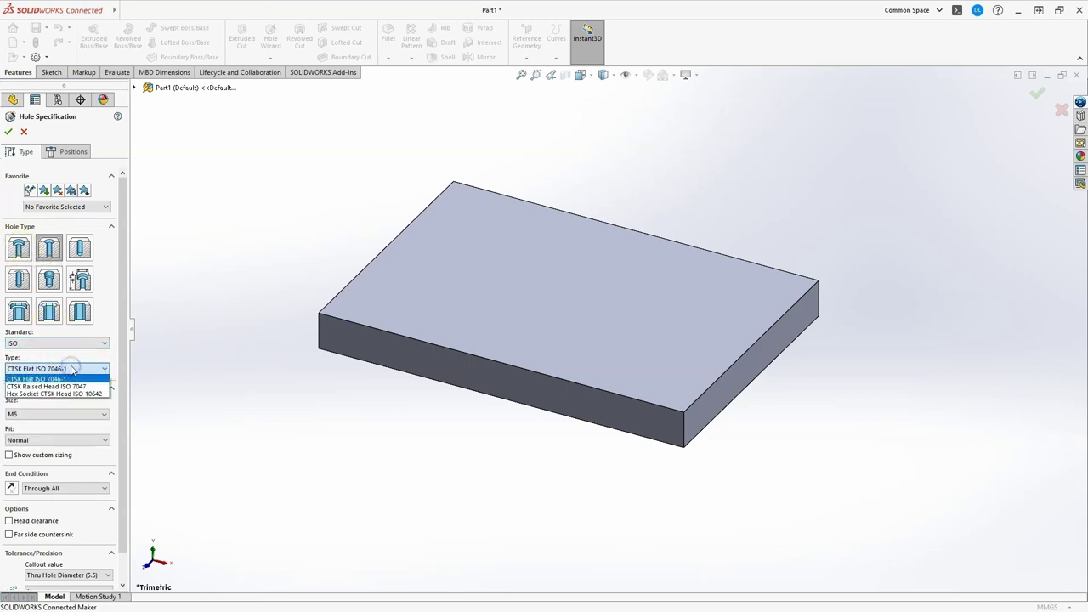
pyautogui.click(73, 368)
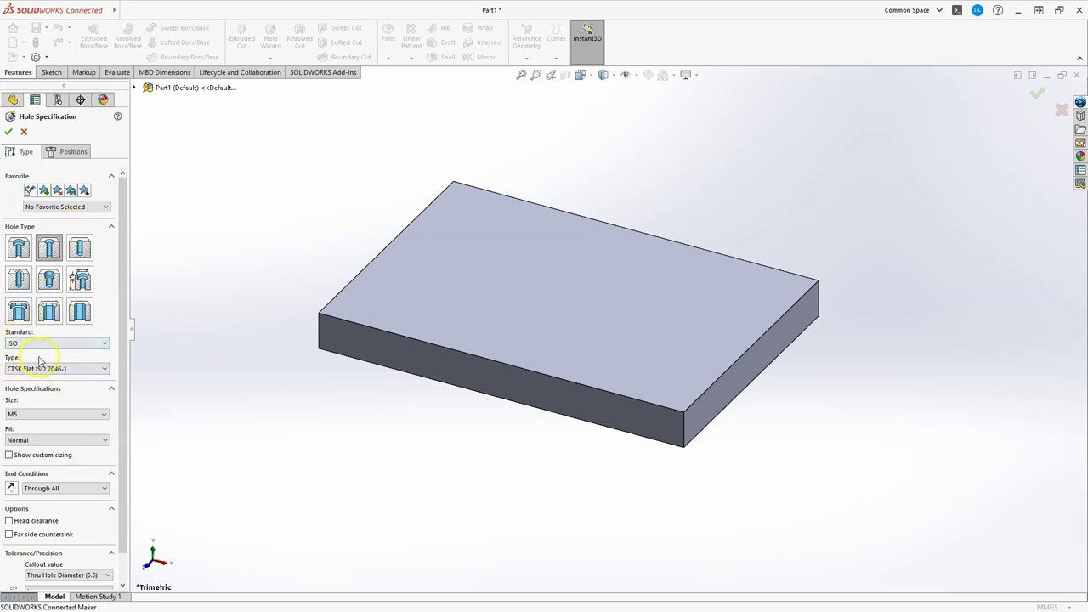
pyautogui.click(62, 417)
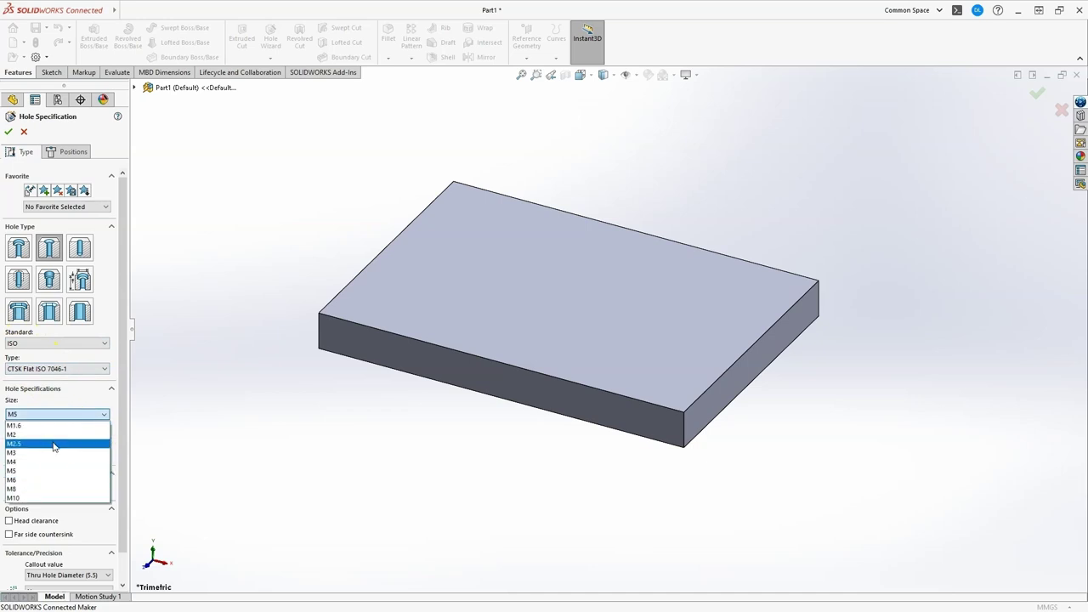
pyautogui.click(30, 499)
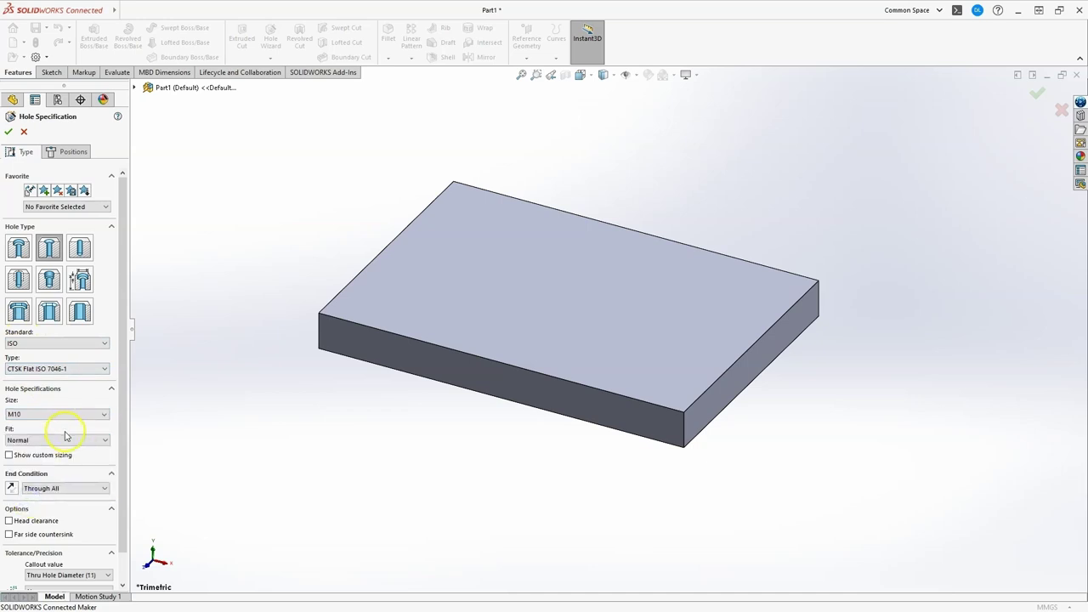
pyautogui.click(72, 152)
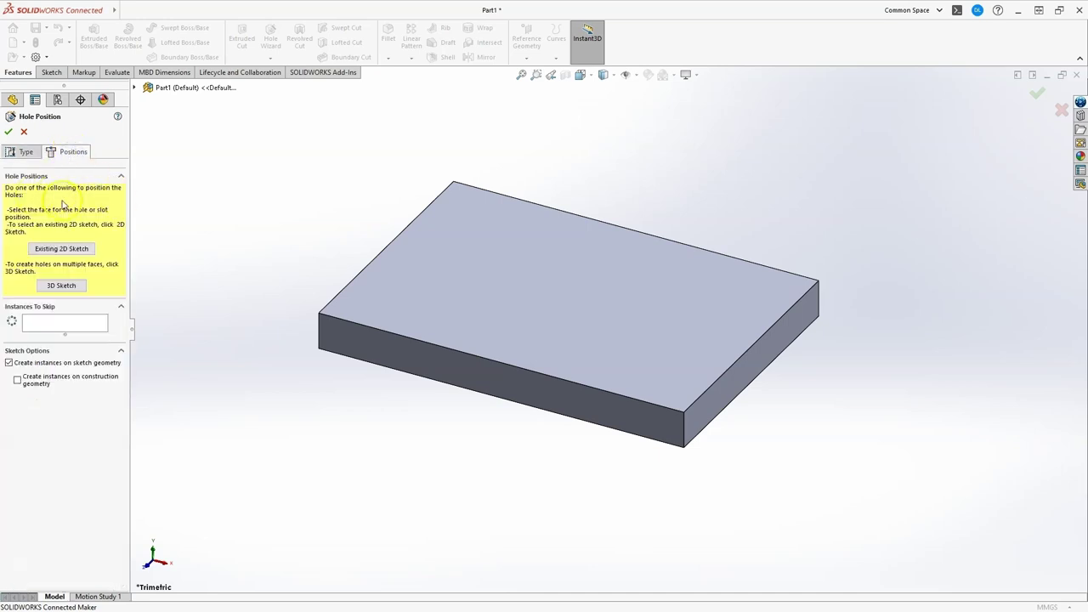
# Place the hole near the top-left corner, 15 mm from the left edge
pyautogui.click(464, 219)
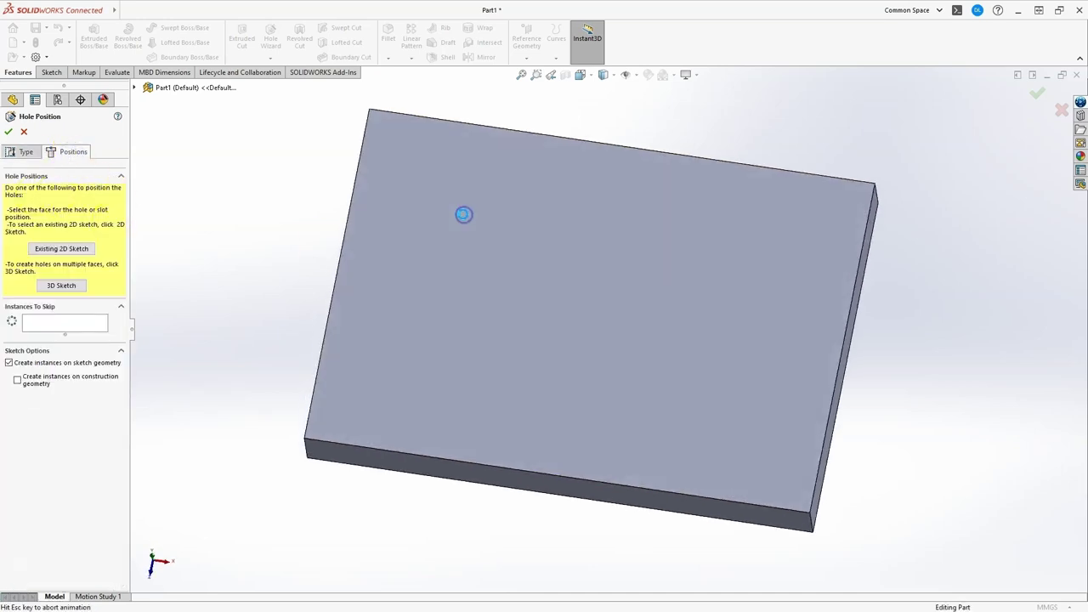
pyautogui.moveTo(466, 221); pyautogui.dragTo(403, 209)
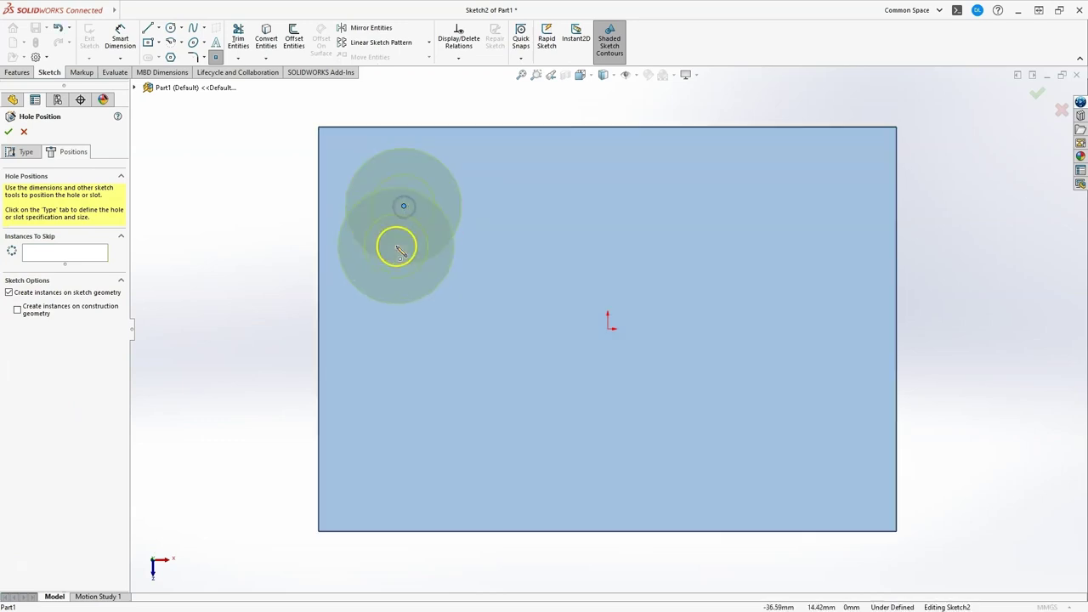
pyautogui.click(119, 32)
pyautogui.click(404, 204)
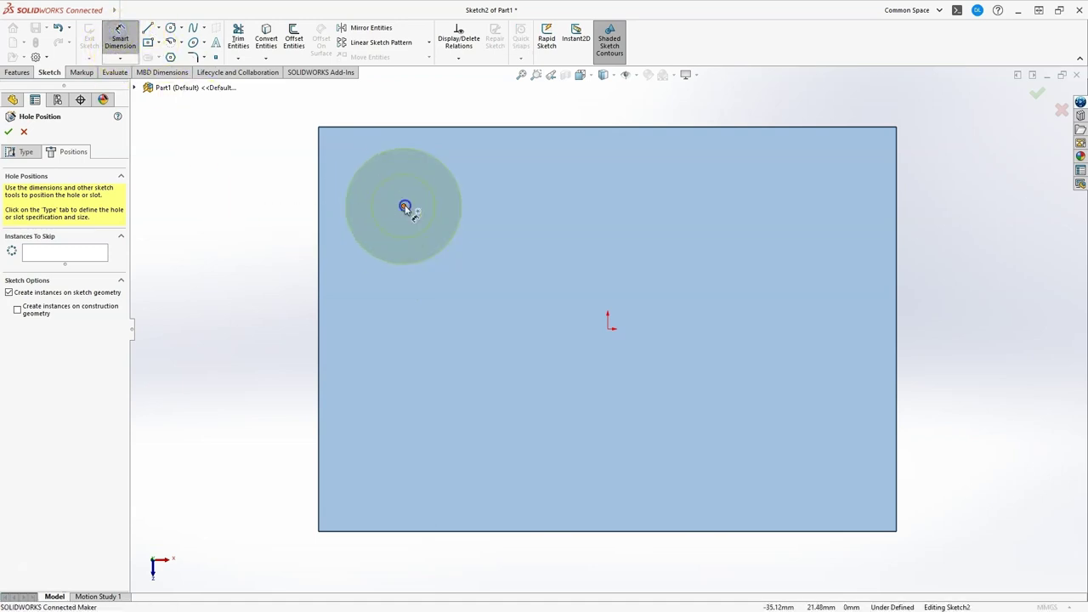
pyautogui.click(320, 218)
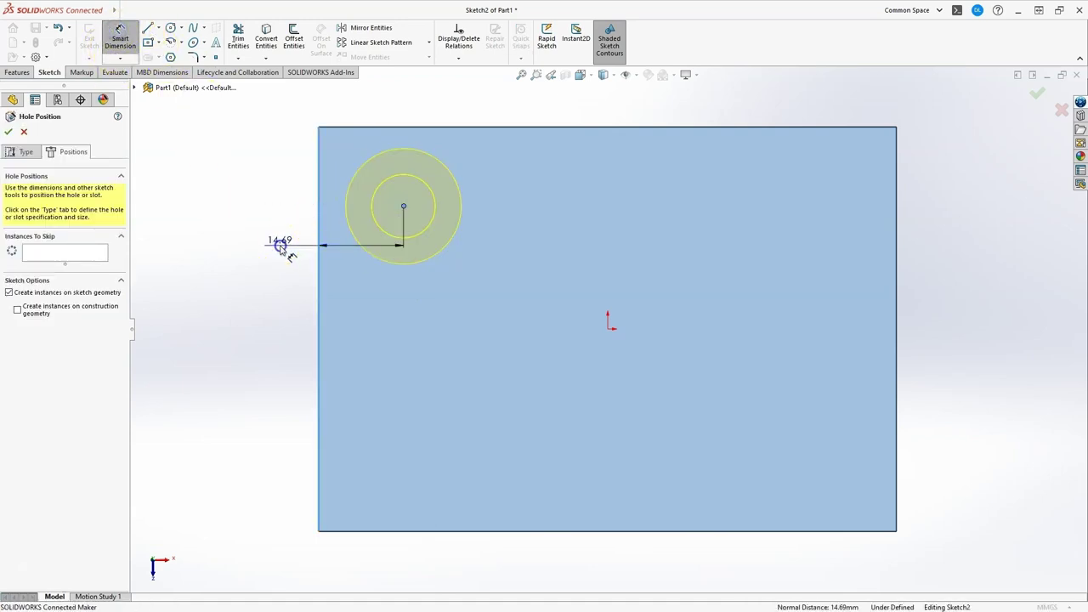
pyautogui.click(281, 244)
pyautogui.write('15')
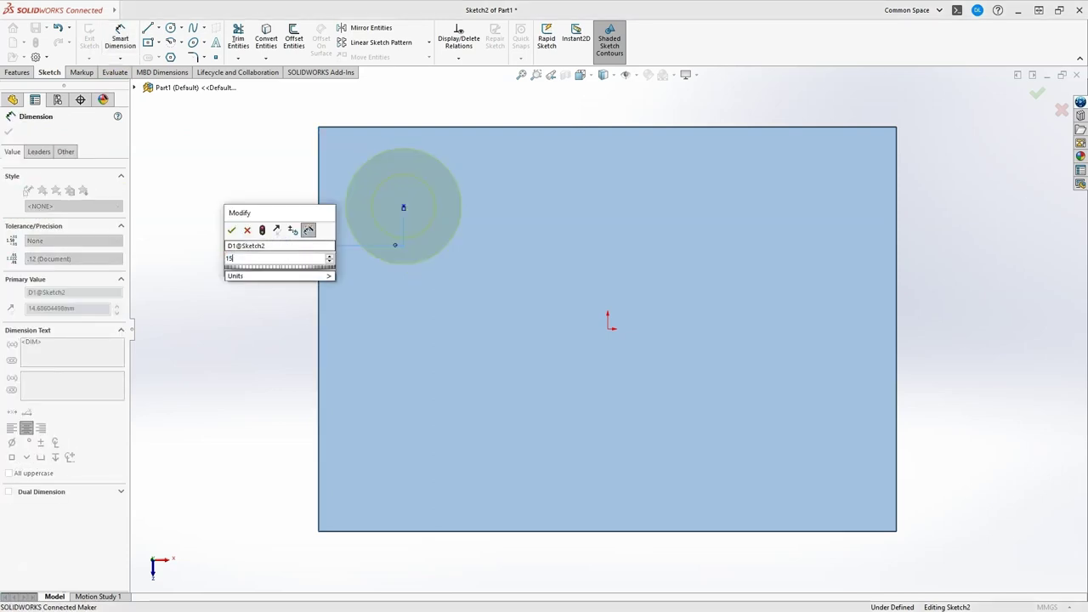
pyautogui.press('Return')
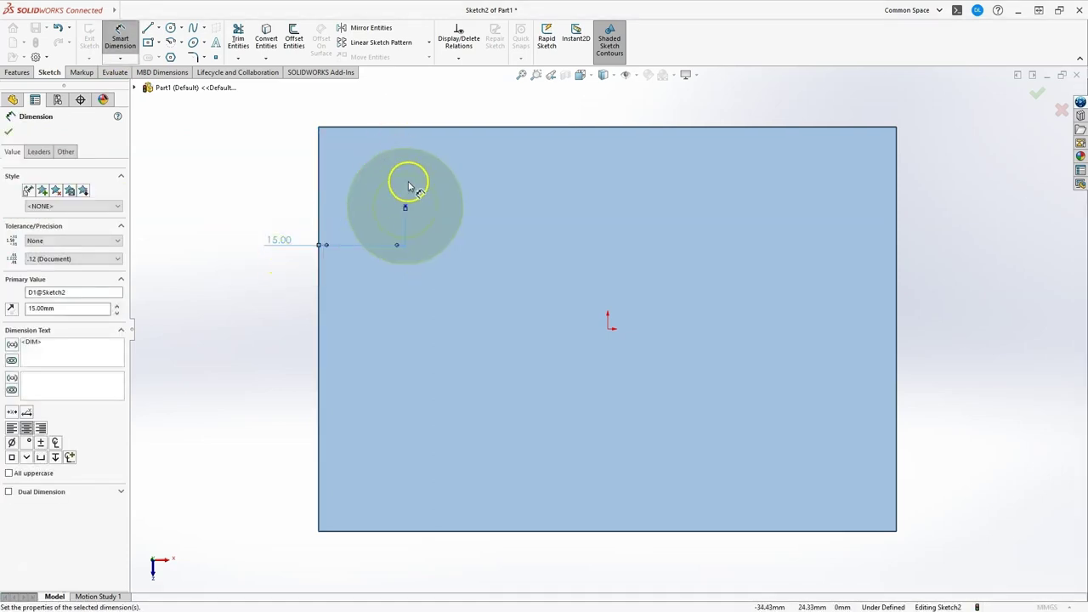
# Dimension the hole centre 15 mm from the plate's top edge
pyautogui.click(404, 206)
pyautogui.click(412, 128)
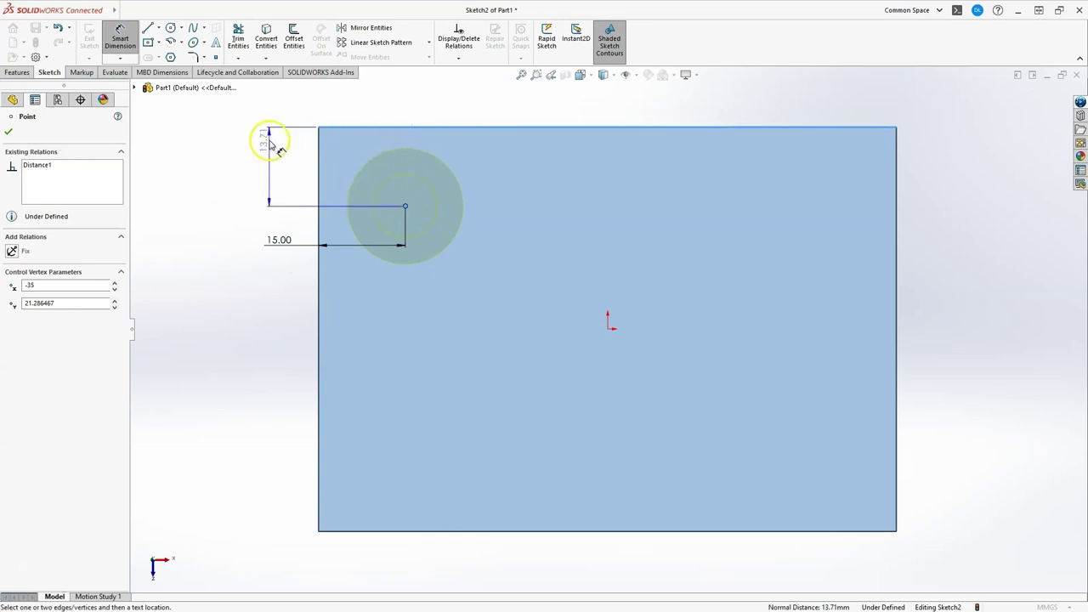
pyautogui.click(269, 138)
pyautogui.write('15')
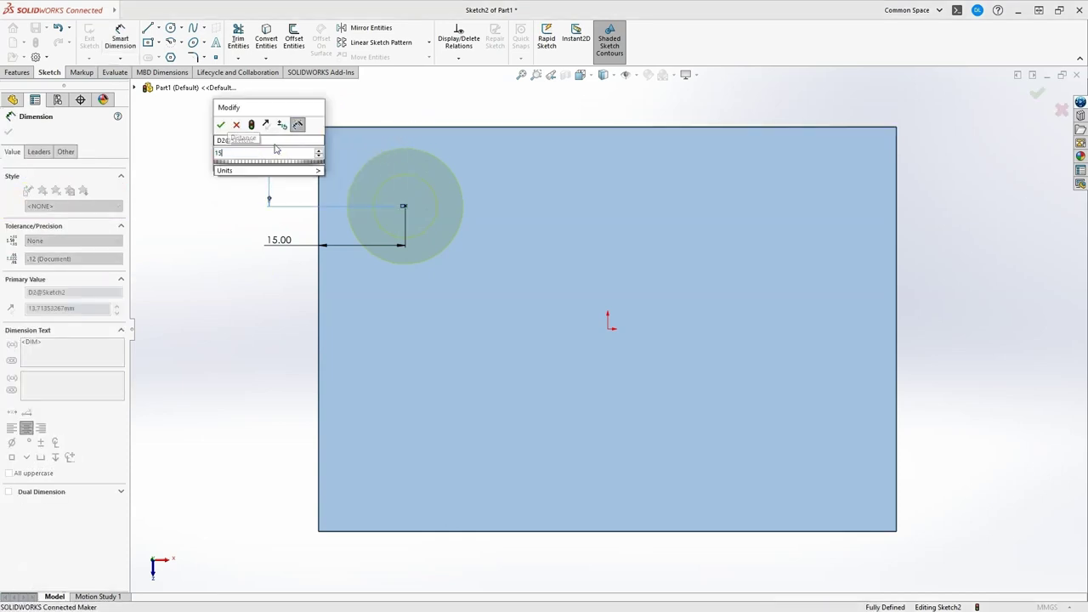
pyautogui.click(218, 125)
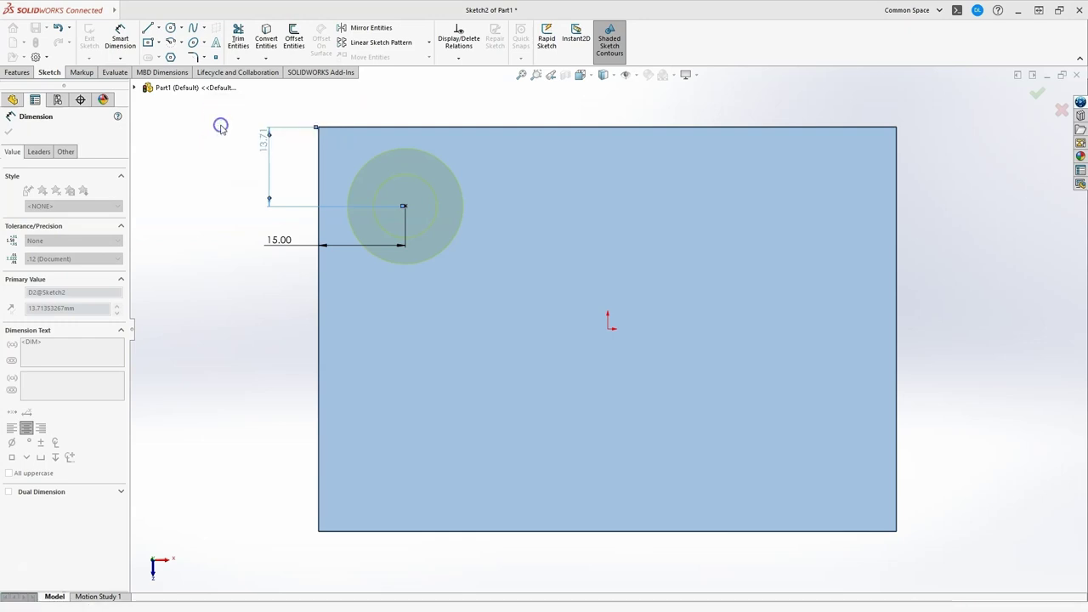
pyautogui.click(8, 129)
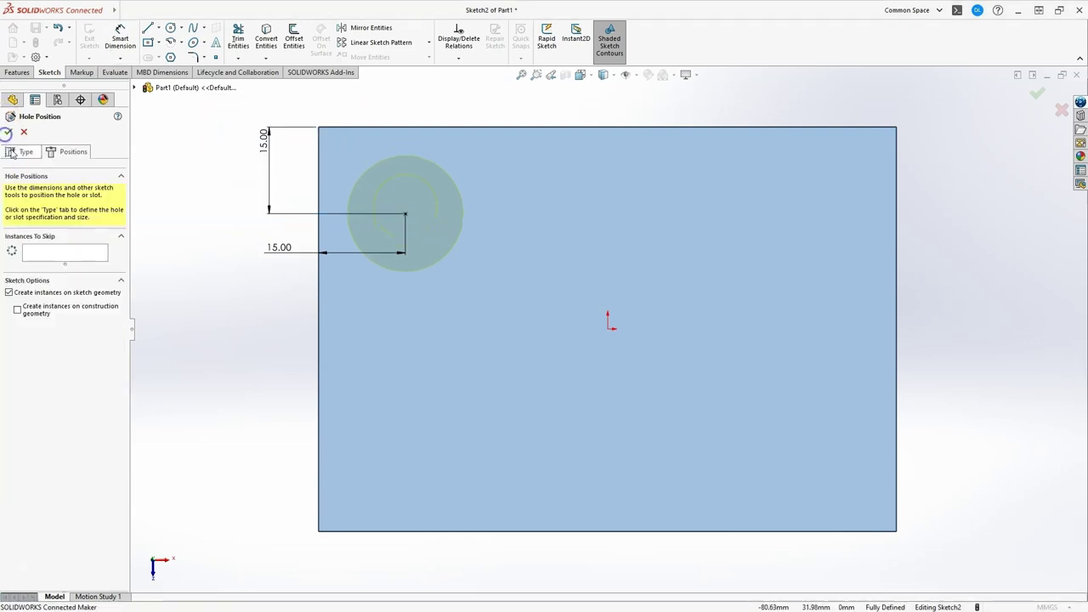
pyautogui.click(25, 151)
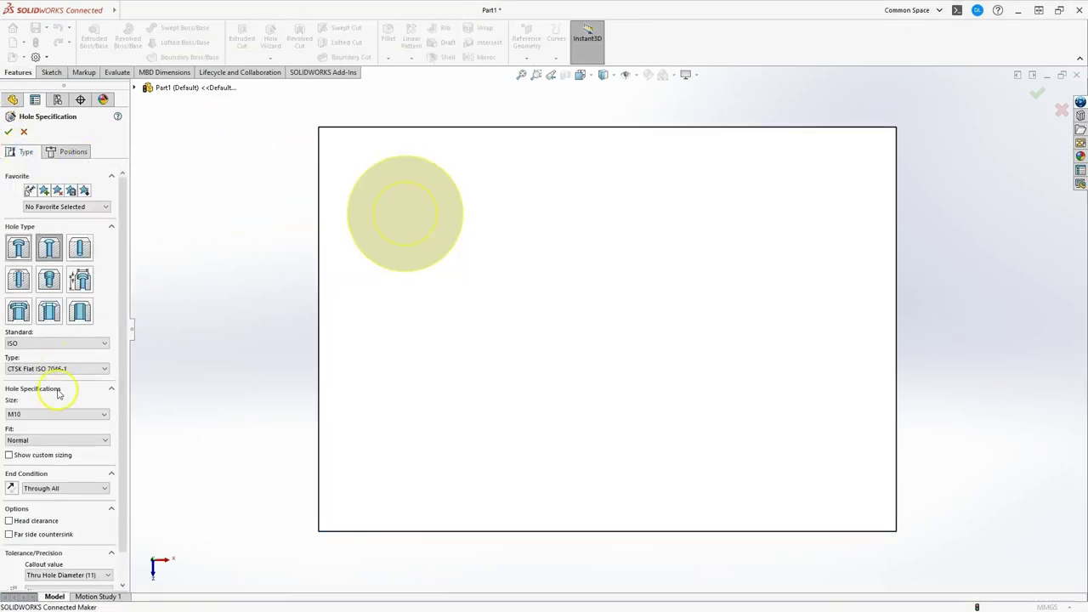
# Change the hole size from M10 to M5 and commit the countersunk hole
pyautogui.click(61, 414)
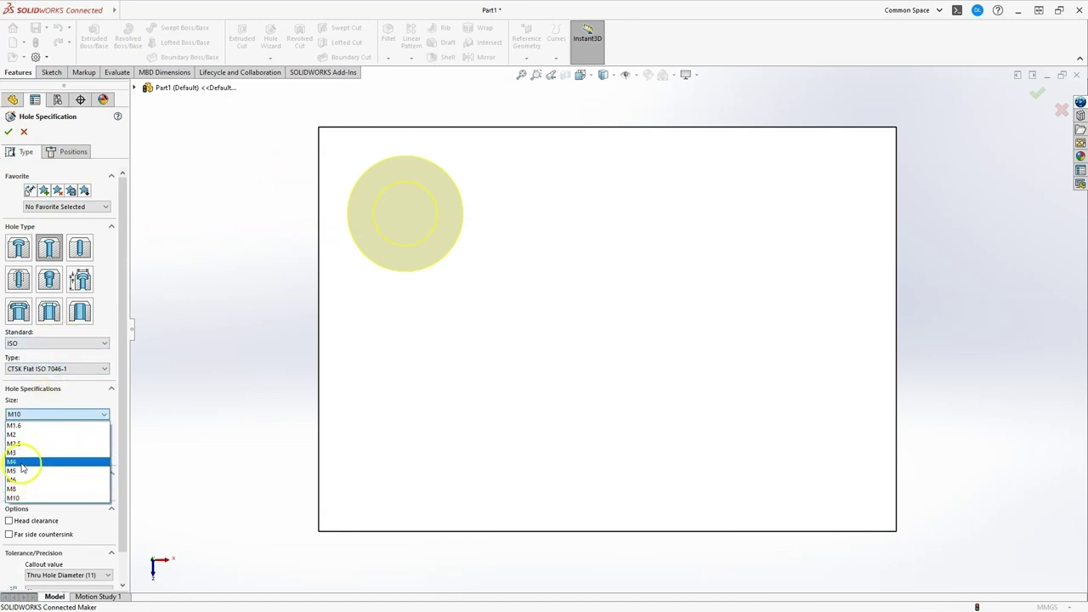
pyautogui.click(26, 469)
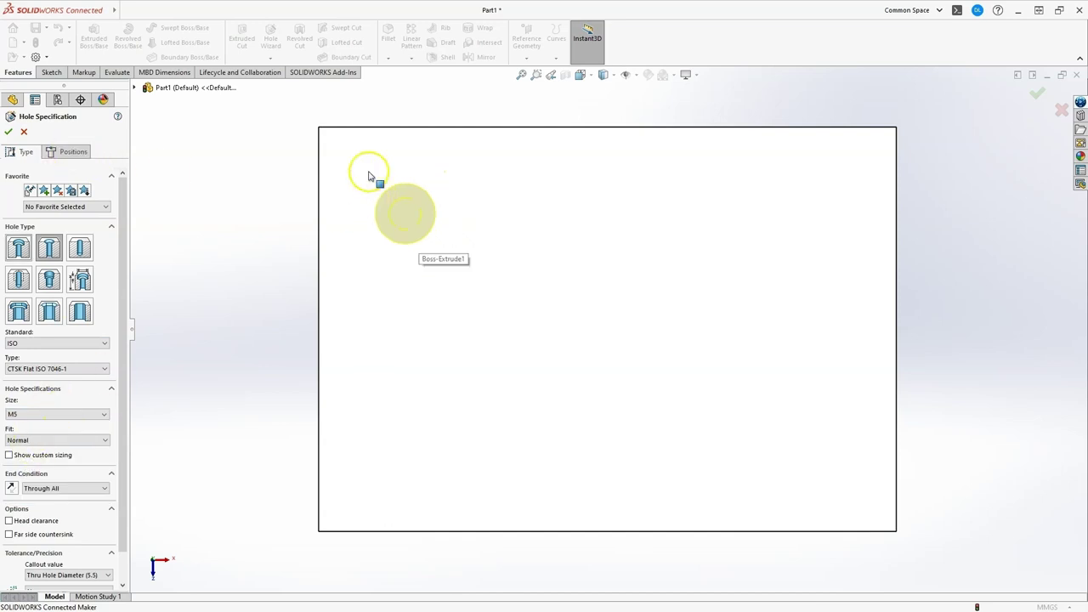
pyautogui.click(9, 132)
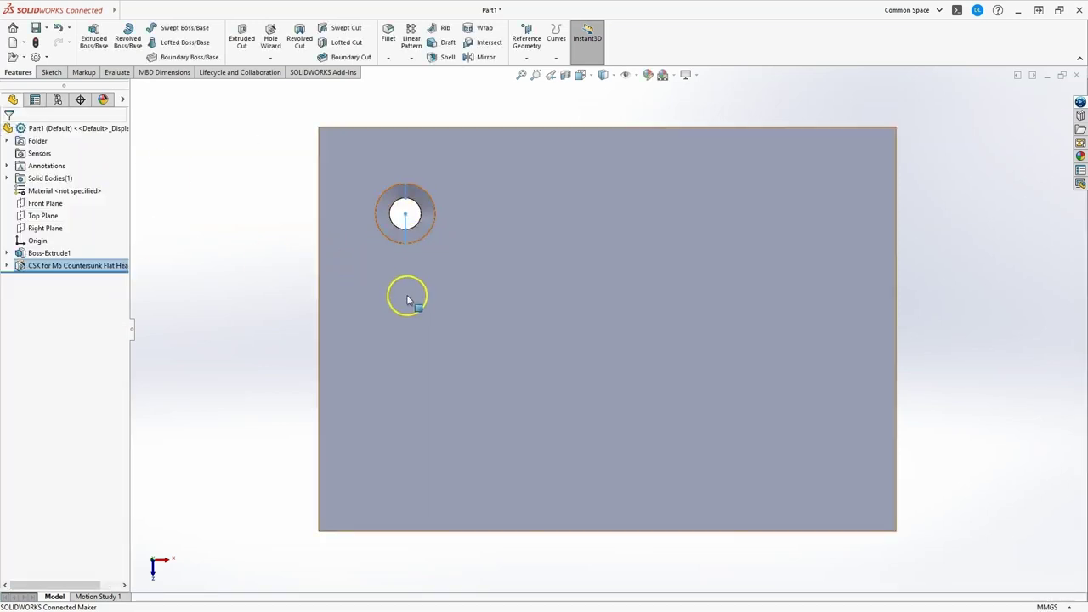
pyautogui.moveTo(405, 308); pyautogui.dragTo(435, 212, button='middle')
pyautogui.click(39, 269)
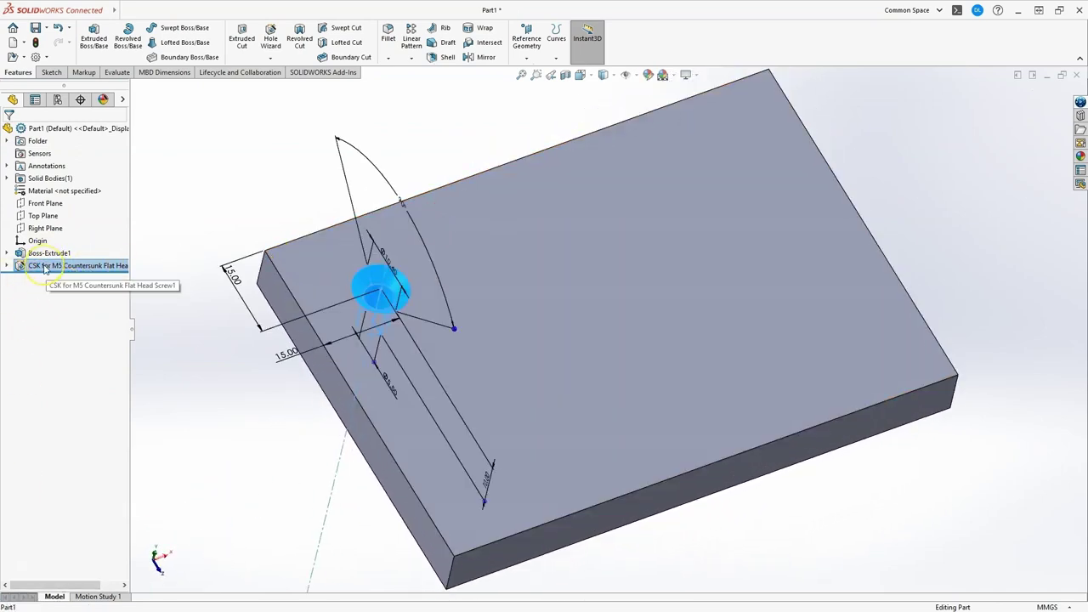
# Edit the CSK hole into a CBORE for M5 Hex Head Bolt and view the top face
pyautogui.rightClick(45, 267)
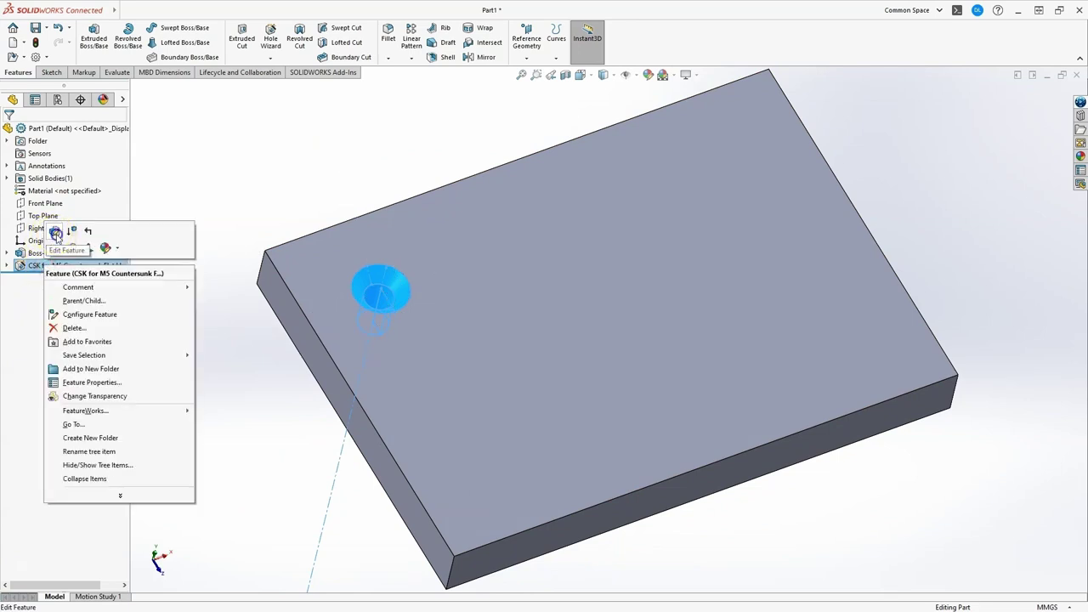
pyautogui.click(56, 233)
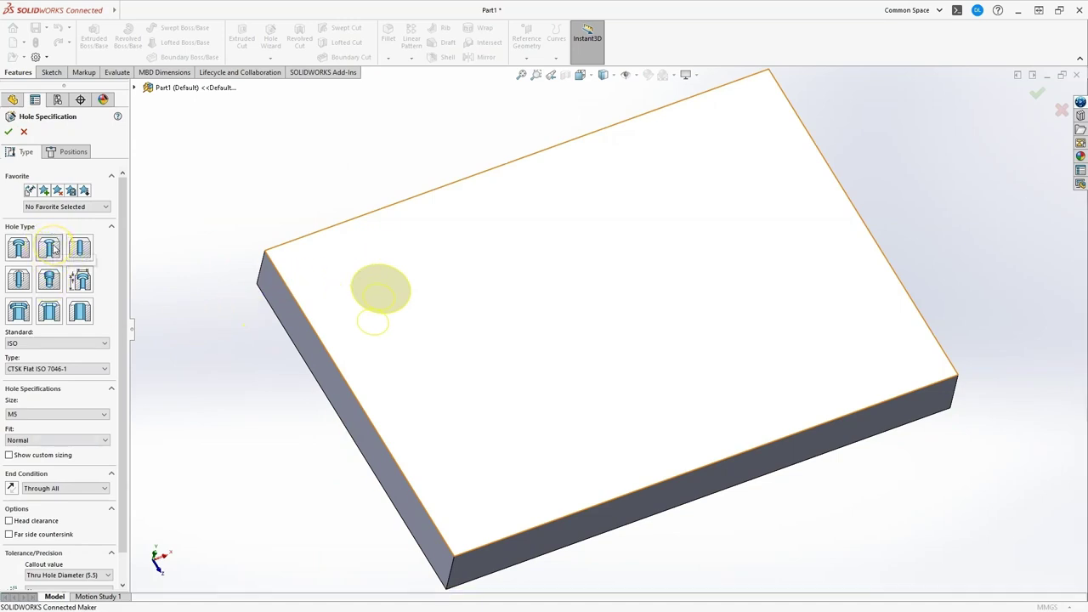
pyautogui.click(18, 247)
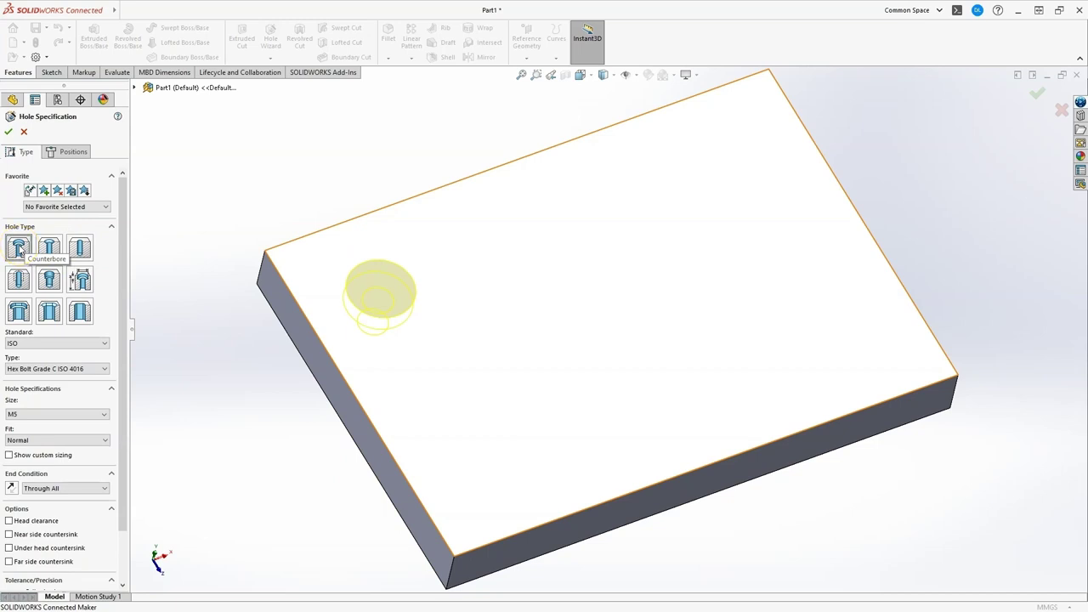
pyautogui.click(8, 130)
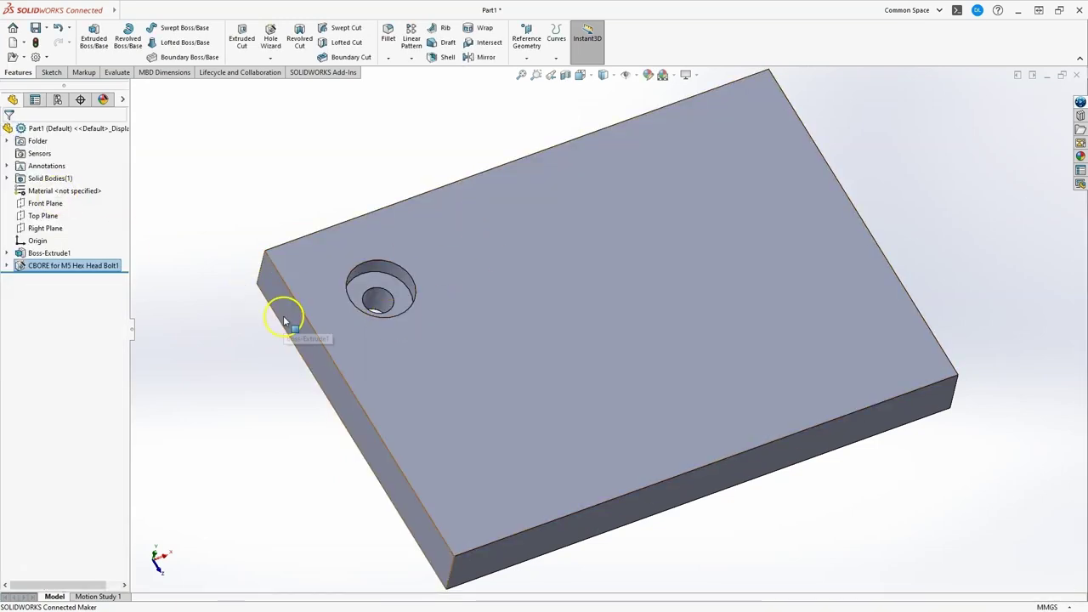
pyautogui.moveTo(292, 292); pyautogui.dragTo(386, 406, button='middle')
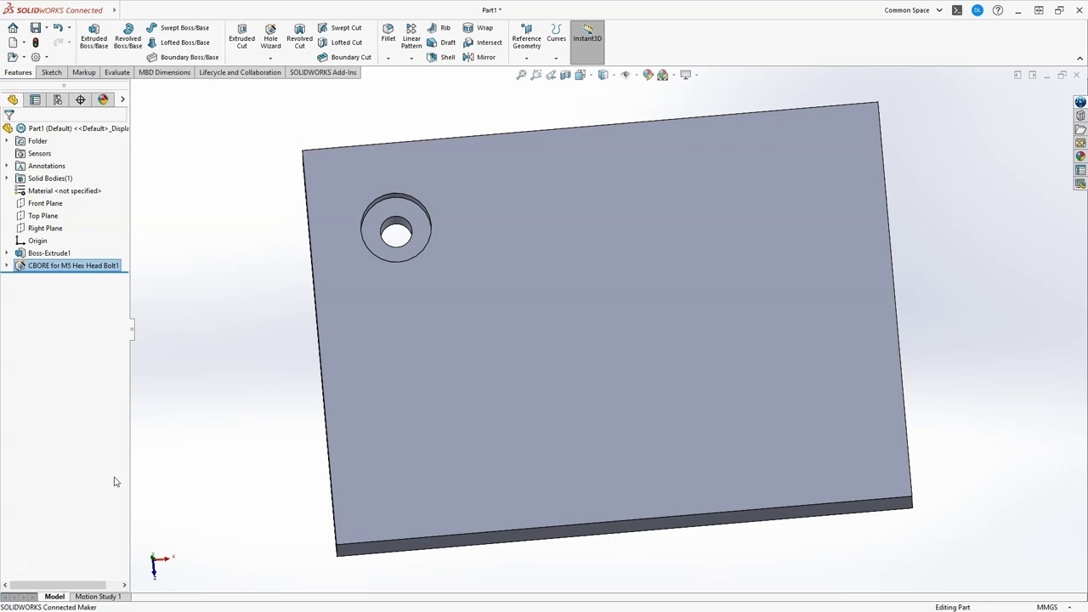
# Linear-pattern the counterbore along the plate's top and left edges, with 2 instances in Direction 2
pyautogui.click(417, 45)
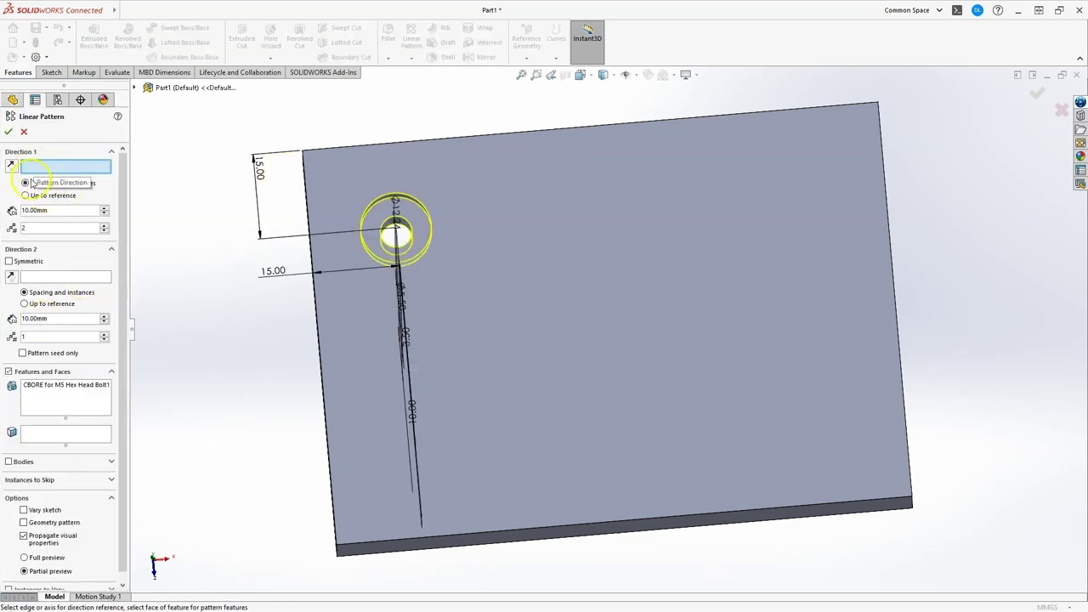
pyautogui.click(37, 173)
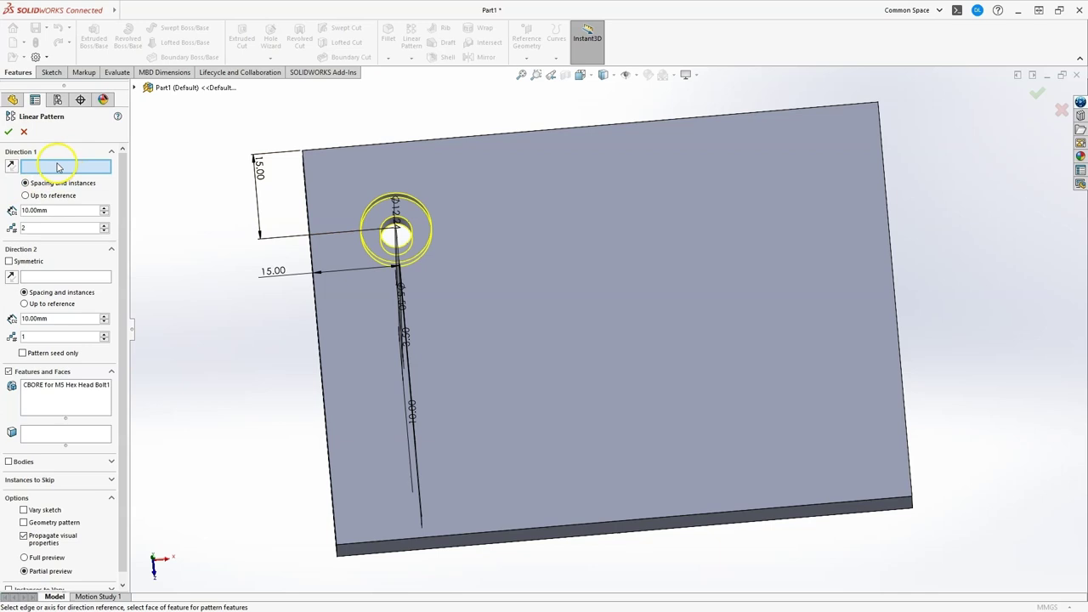
pyautogui.click(531, 134)
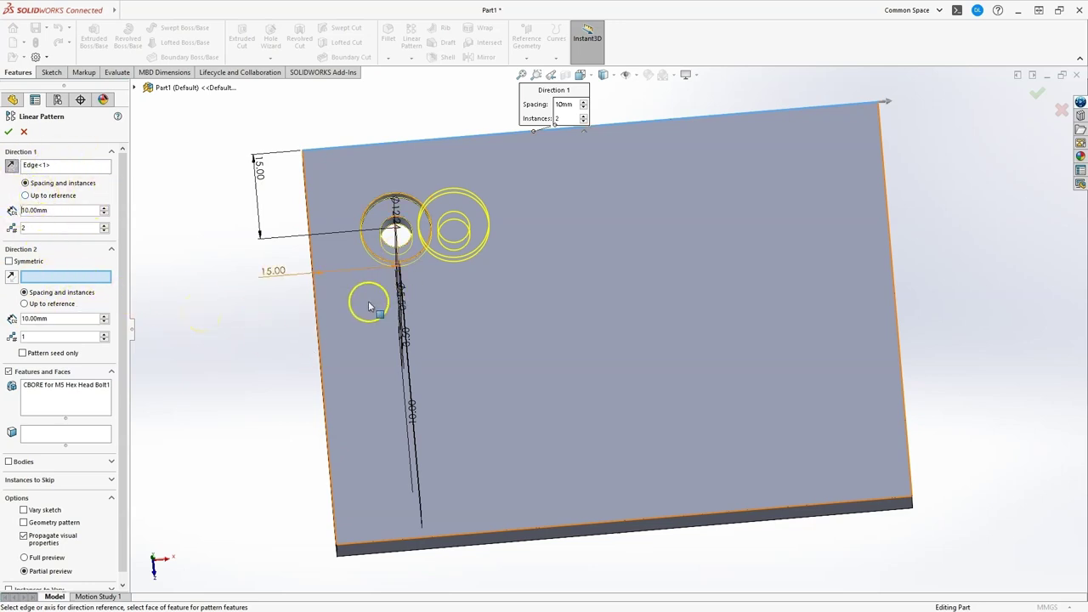
pyautogui.click(321, 364)
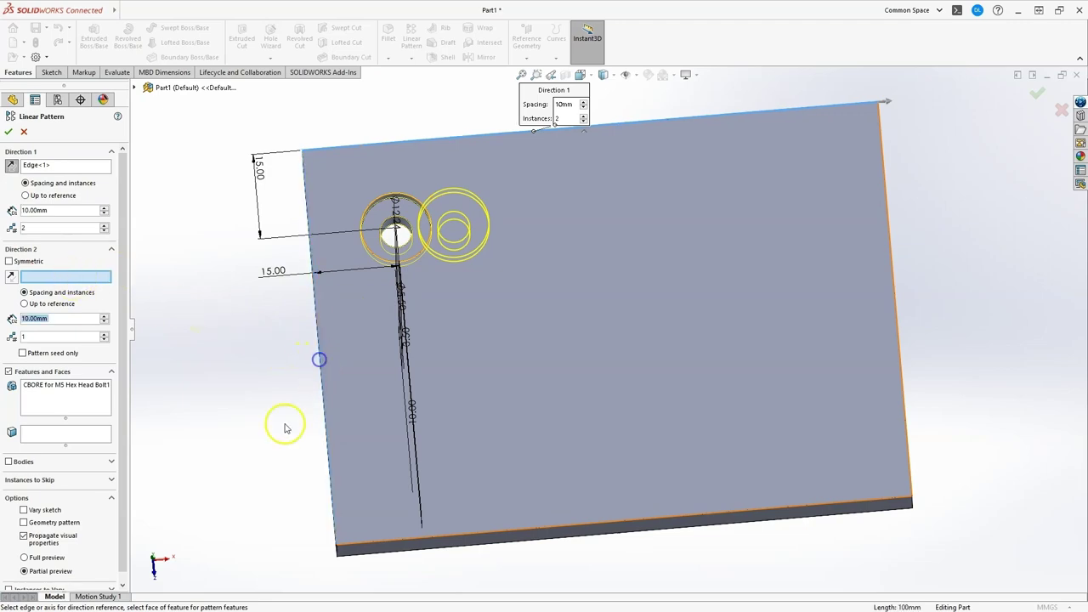
pyautogui.moveTo(261, 470); pyautogui.dragTo(247, 441, button='middle')
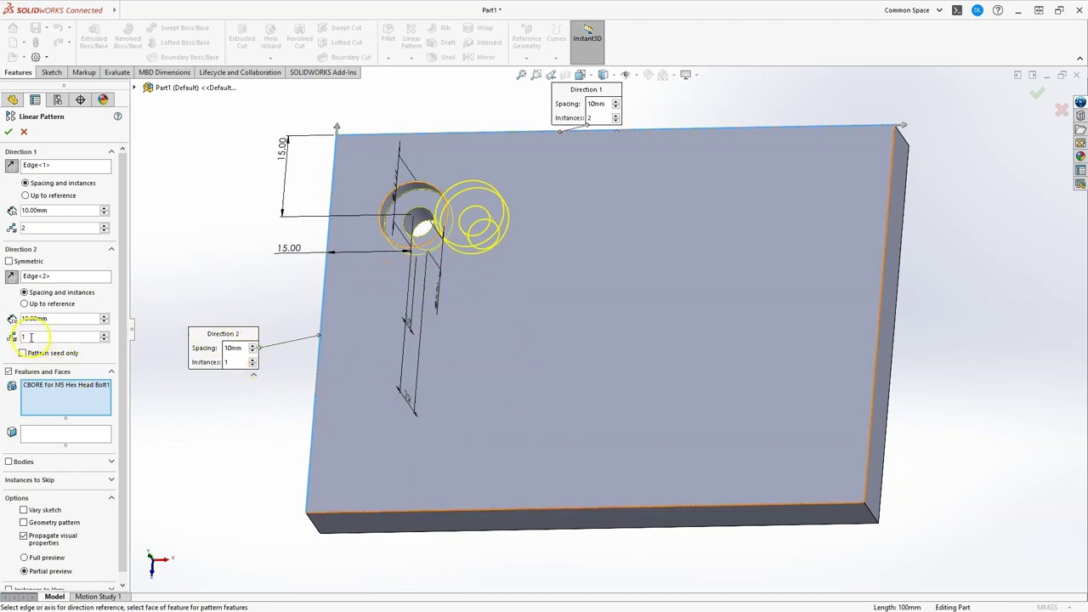
pyautogui.click(106, 334)
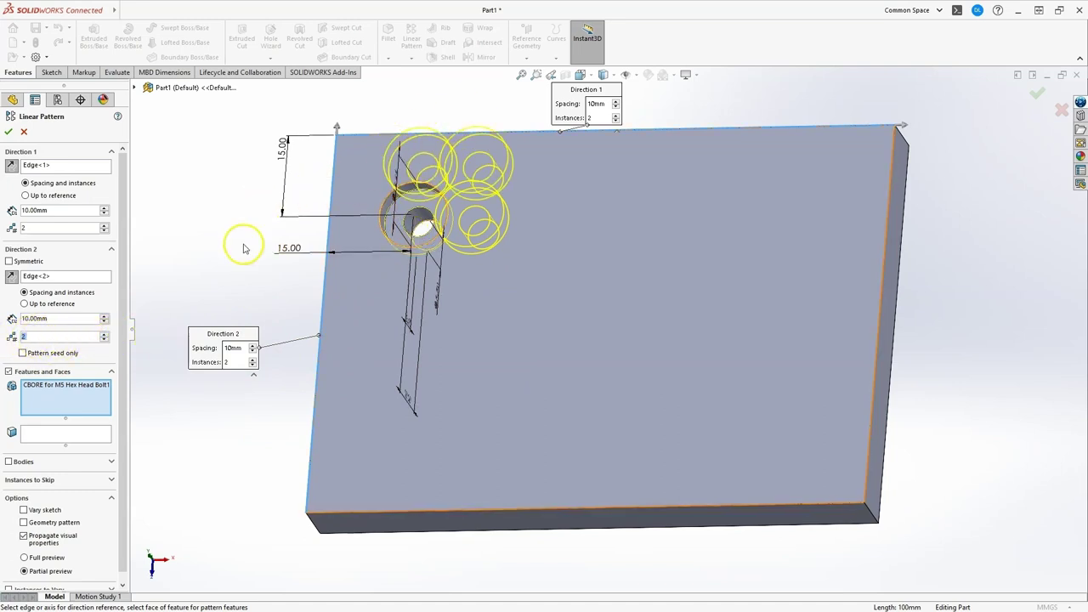
# Reverse Direction 2 down the plate and give Direction 1 four instances at 20 mm spacing
pyautogui.click(13, 281)
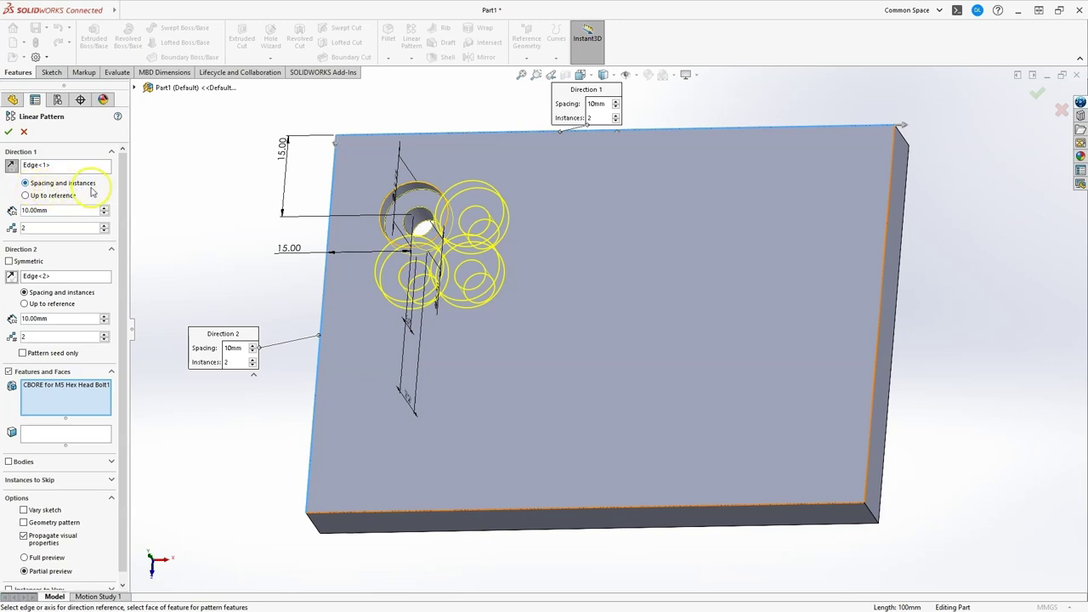
pyautogui.click(27, 212)
pyautogui.write('20')
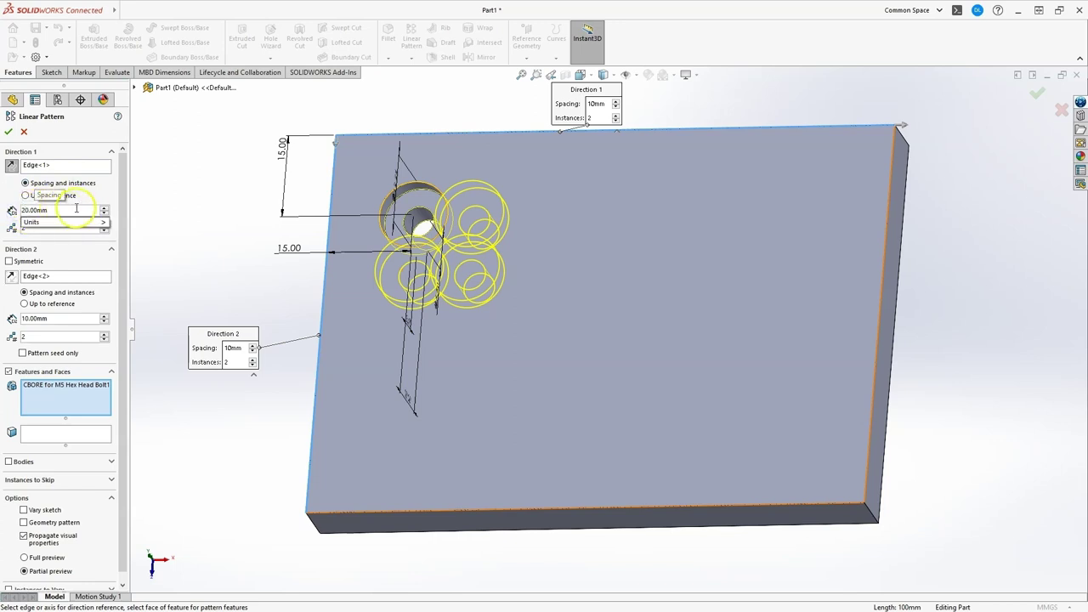
pyautogui.press('Return')
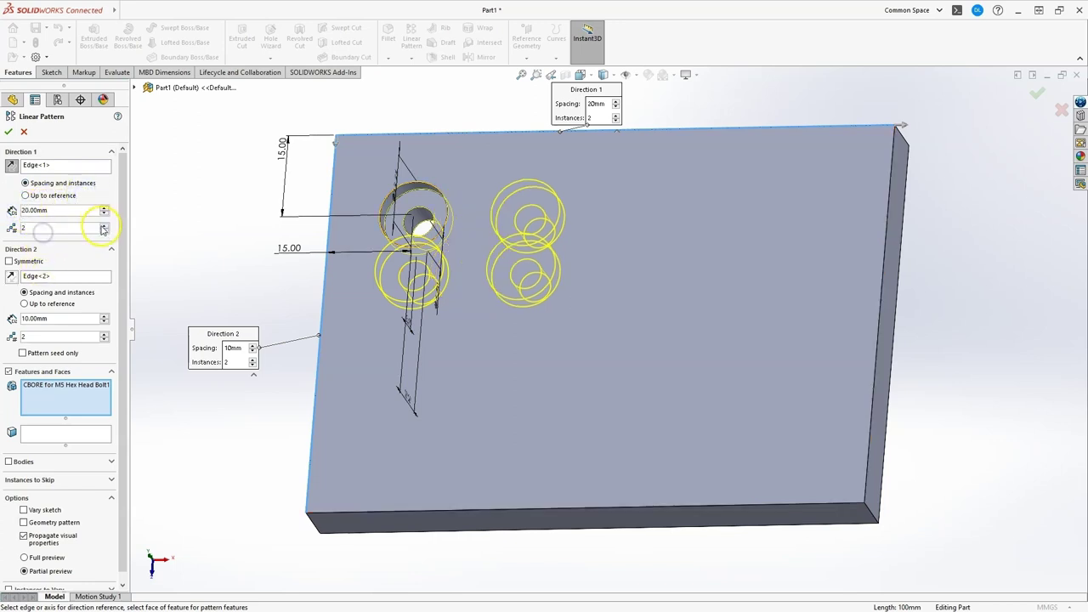
pyautogui.click(102, 227)
pyautogui.click(103, 226)
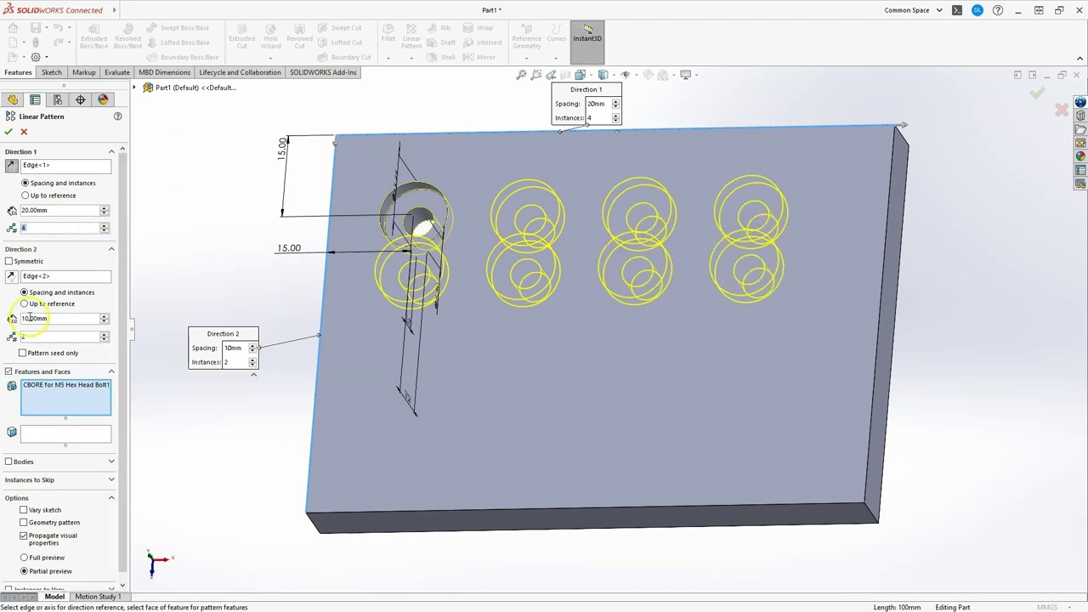
# Set the Direction 2 row spacing to 25 mm
pyautogui.click(31, 318)
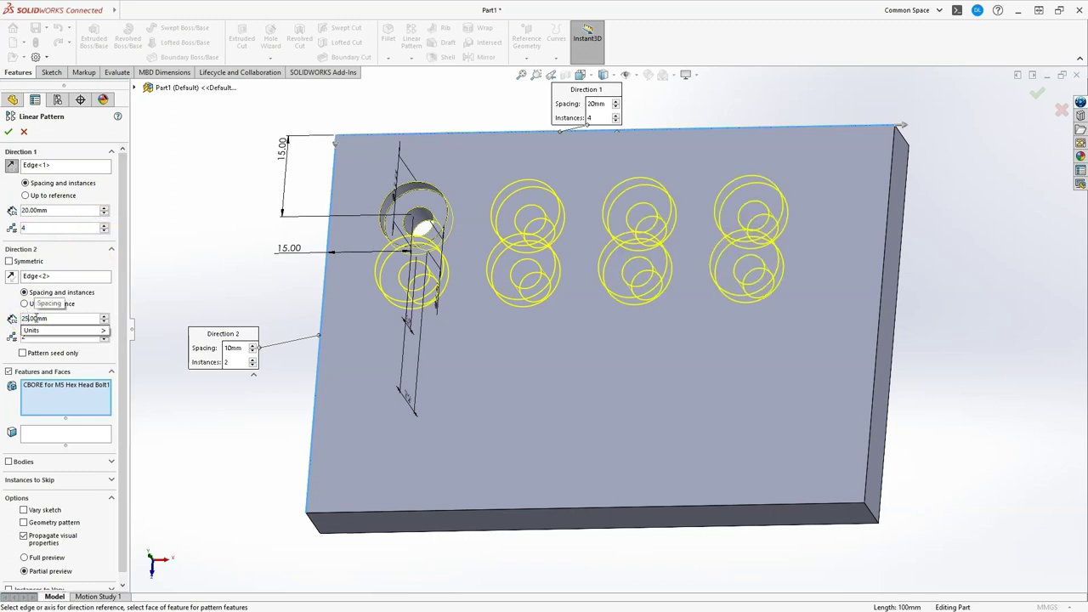
pyautogui.write('25')
pyautogui.press('Return')
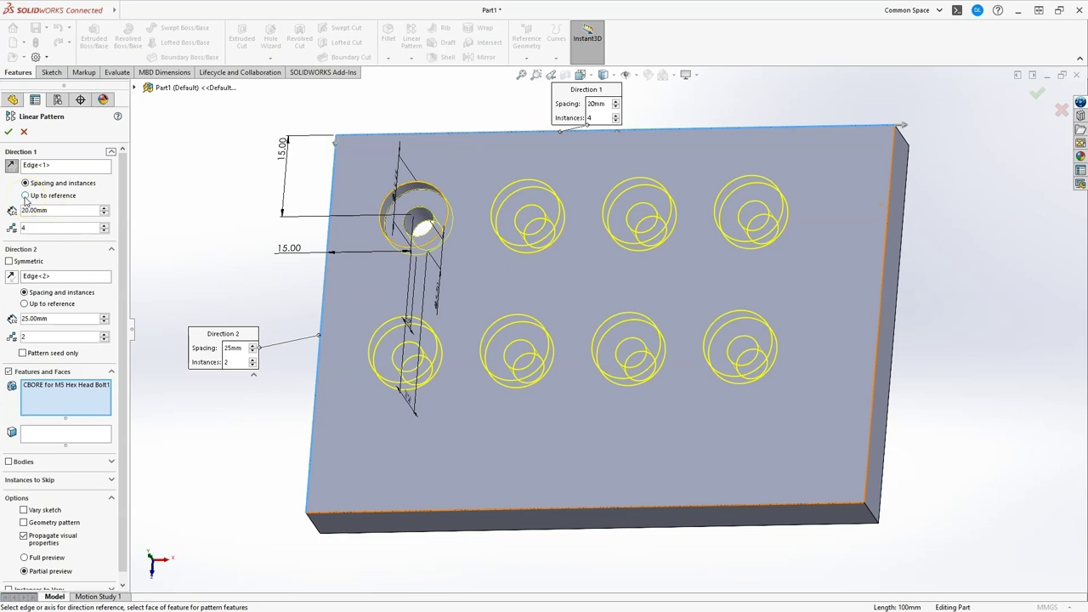
# Set Direction 1 to Up to reference at the plate's right face with 5 instances
pyautogui.click(25, 196)
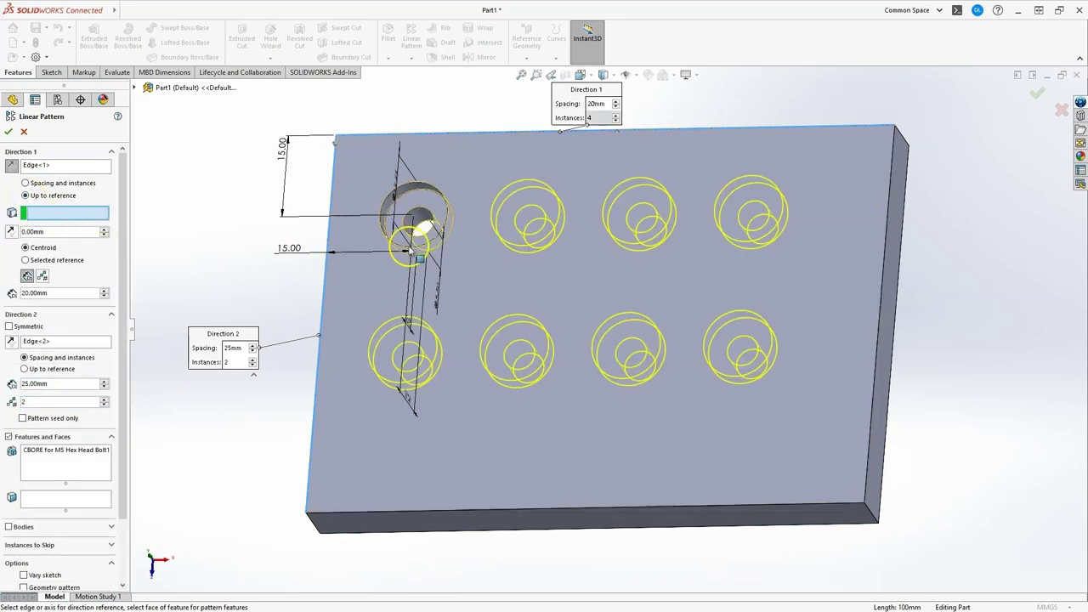
pyautogui.click(895, 212)
pyautogui.moveTo(782, 255); pyautogui.dragTo(528, 225, button='middle')
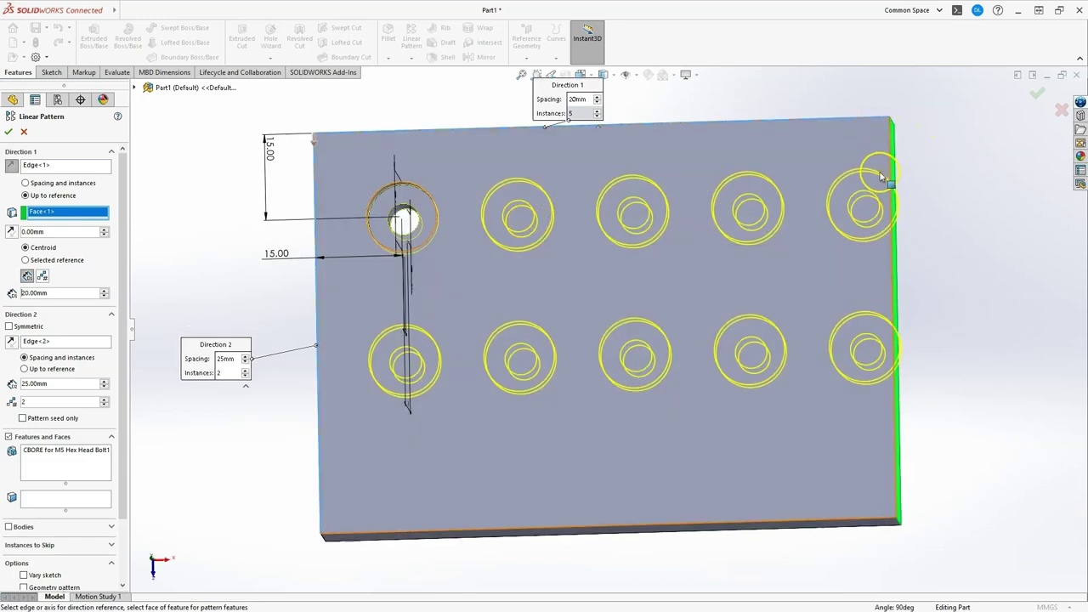
pyautogui.click(43, 276)
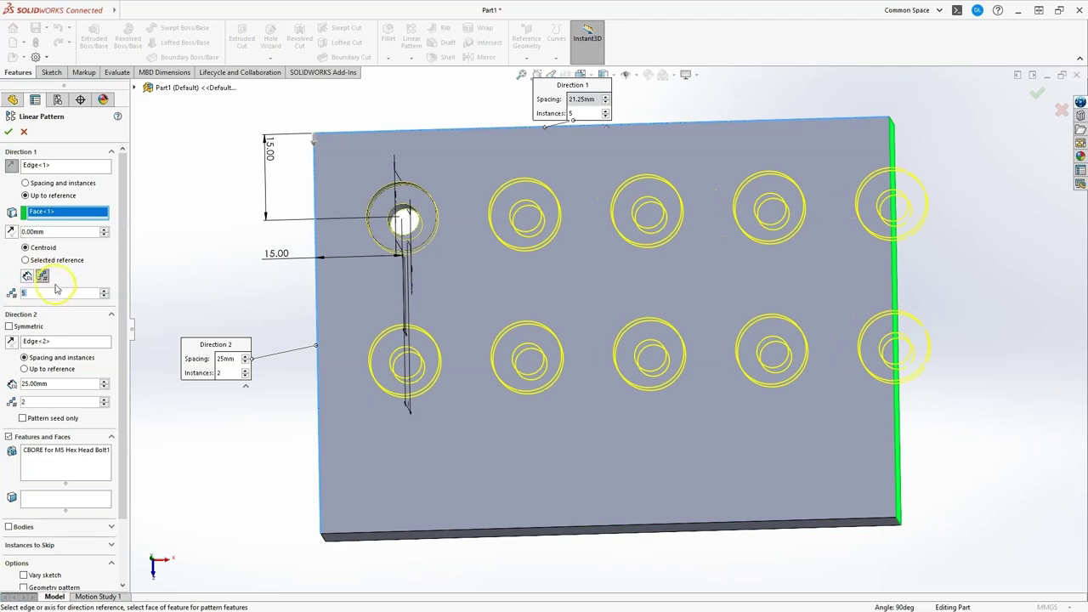
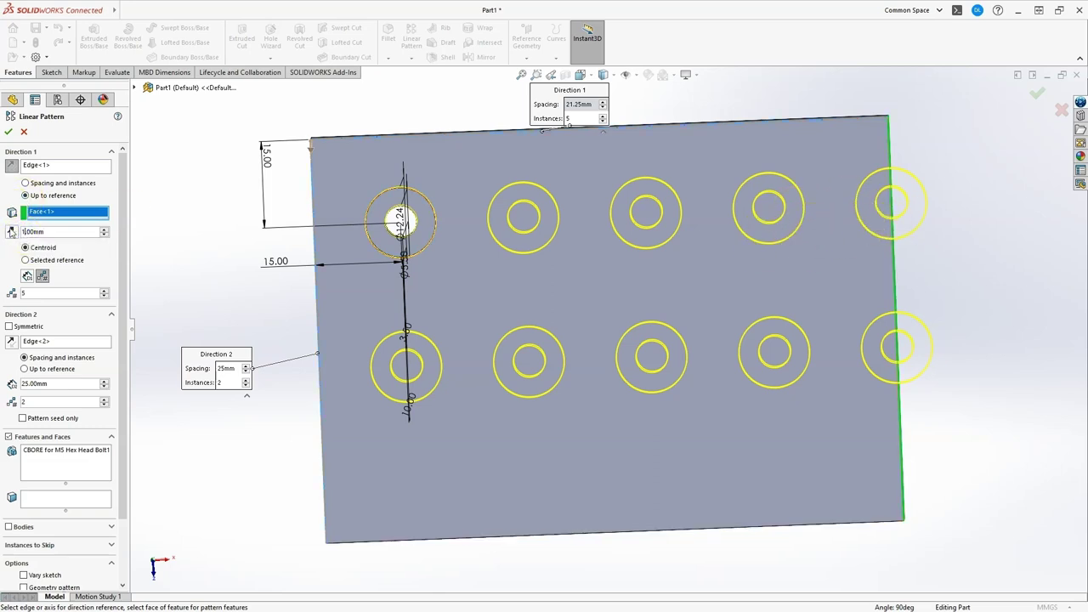
# Set the Direction 1 offset to 15 mm and switch Direction 2 to Up to reference
pyautogui.write('5')
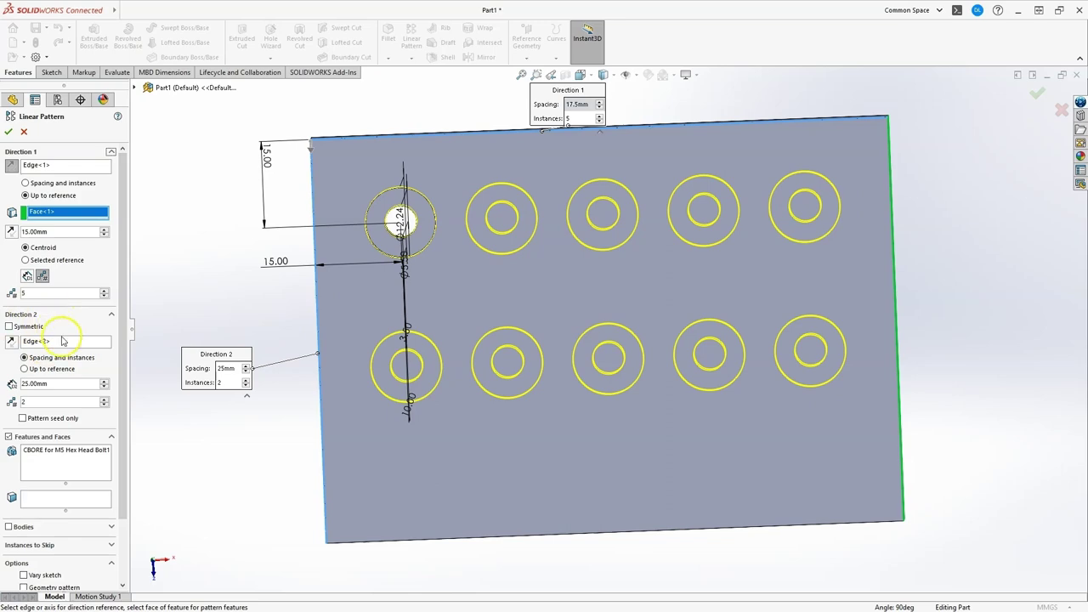
pyautogui.click(24, 368)
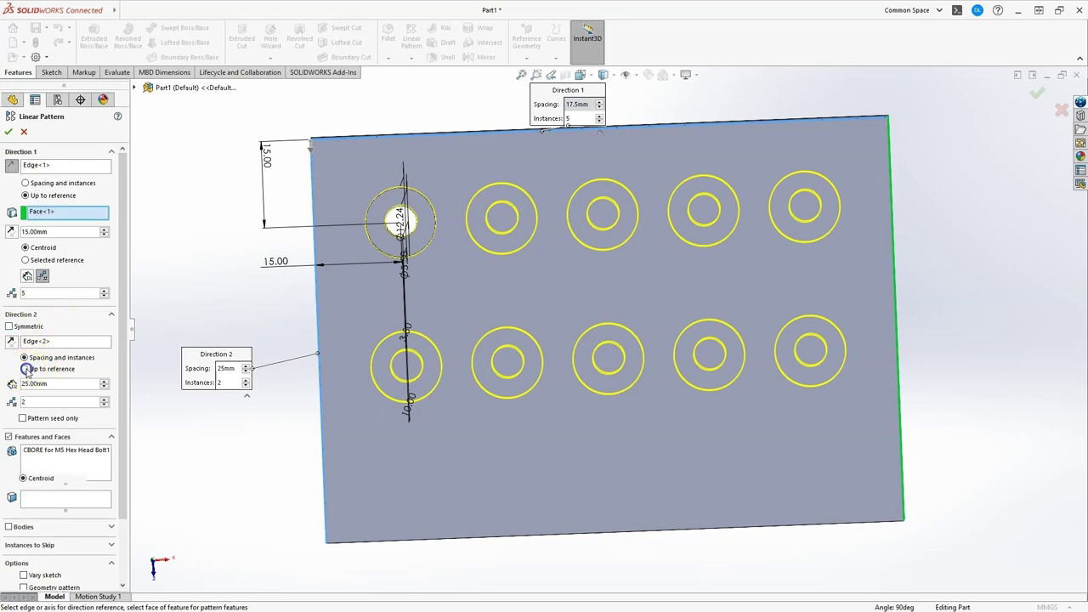
pyautogui.moveTo(582, 522); pyautogui.dragTo(603, 425, button='middle')
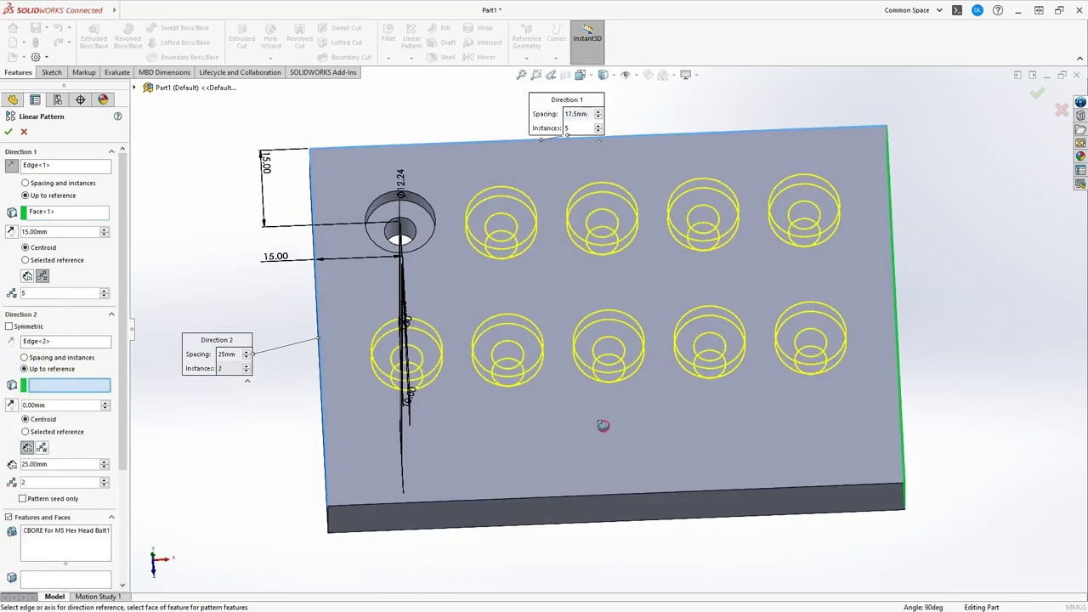
# End Direction 2 at the plate's front face with a 15 mm offset and accept LPattern1
pyautogui.click(495, 505)
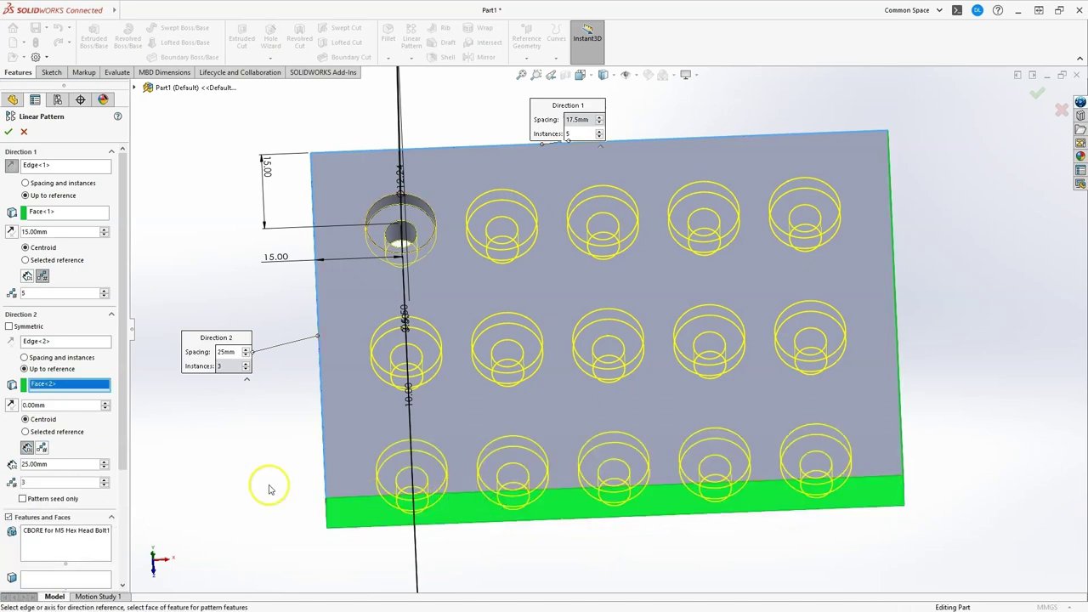
pyautogui.click(44, 448)
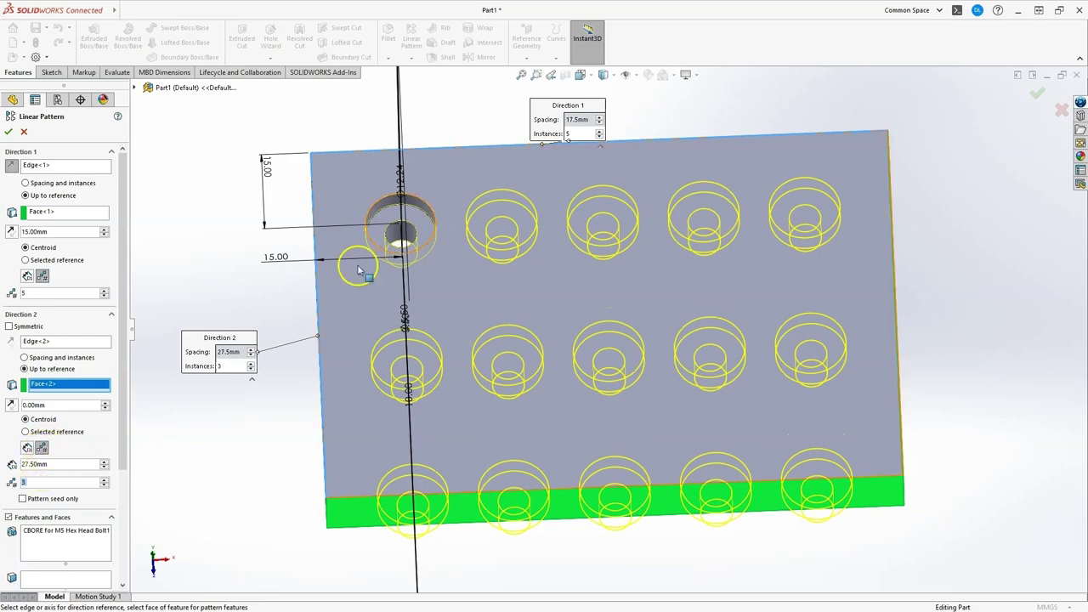
pyautogui.moveTo(958, 107); pyautogui.dragTo(965, 202, button='middle')
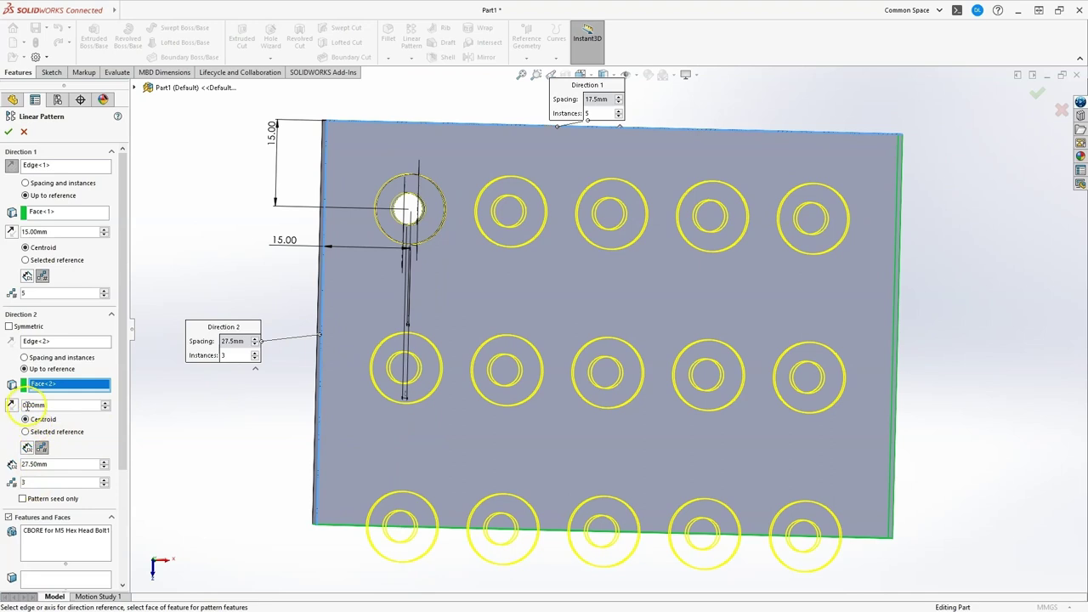
pyautogui.write('15')
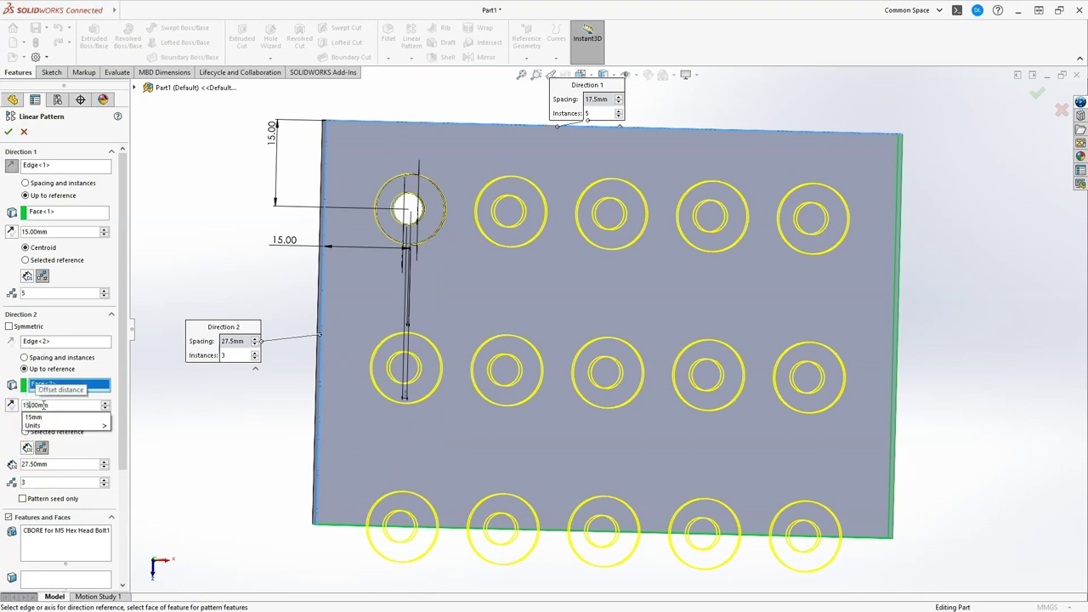
pyautogui.press('Return')
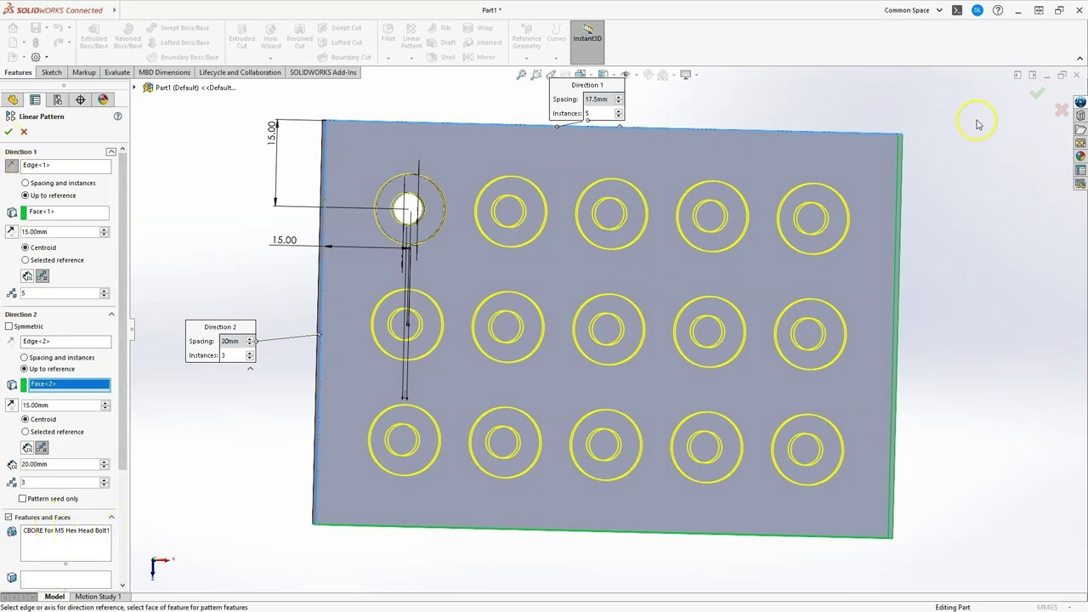
pyautogui.click(1035, 95)
pyautogui.moveTo(405, 315)
pyautogui.mouseDown(button='middle')
pyautogui.moveTo(362, 376)
pyautogui.moveTo(394, 303)
pyautogui.moveTo(383, 295)
pyautogui.mouseUp(button='middle')
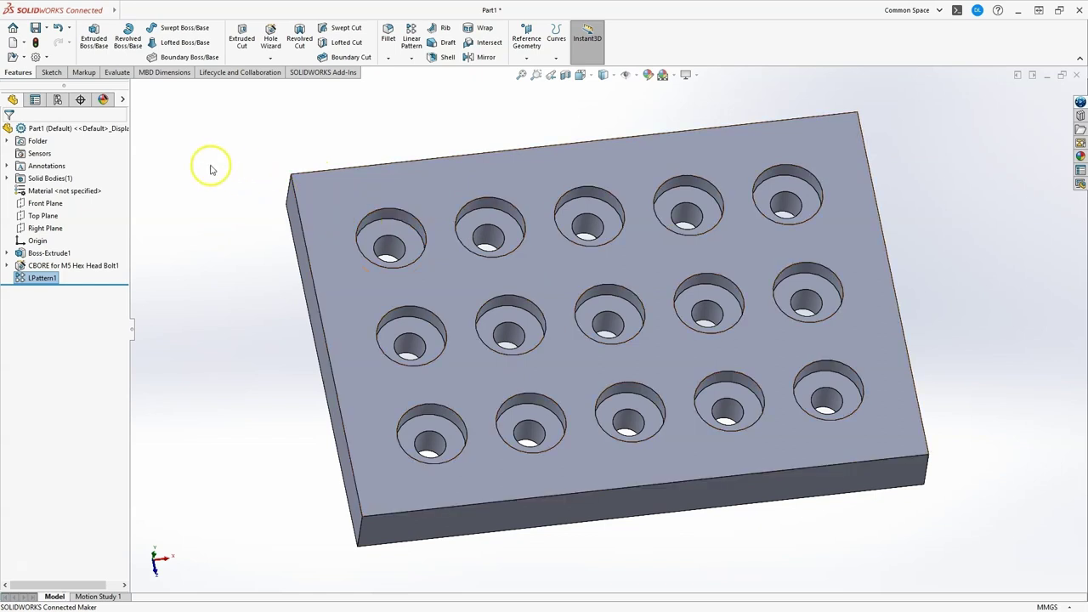
# Chamfer the plate's top-face edges with a 1 mm, 45° chamfer
pyautogui.click(334, 189)
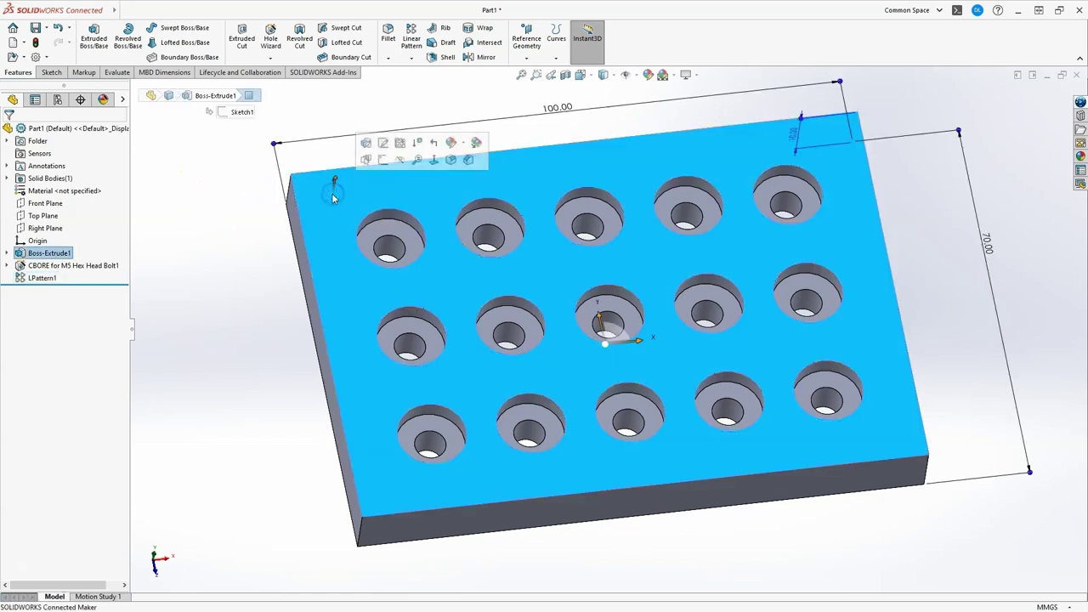
pyautogui.click(387, 58)
pyautogui.click(408, 85)
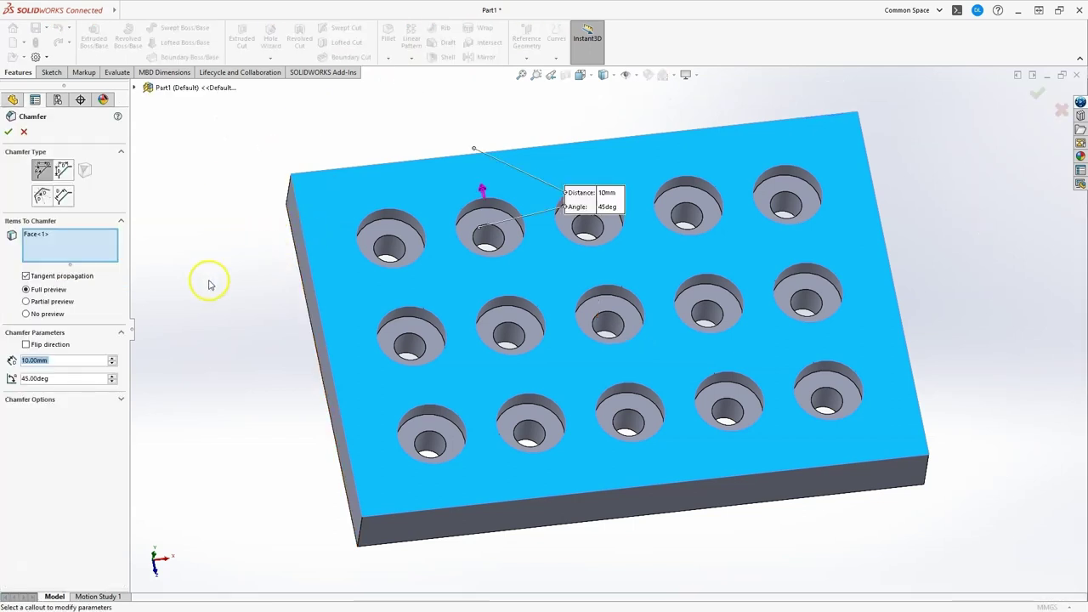
pyautogui.click(26, 364)
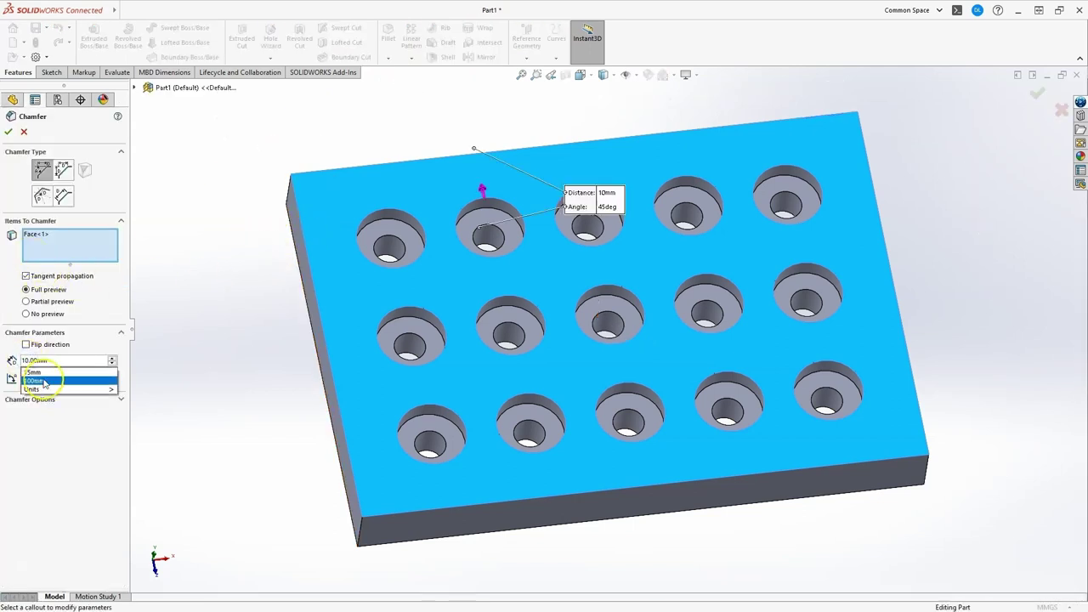
pyautogui.click(10, 308)
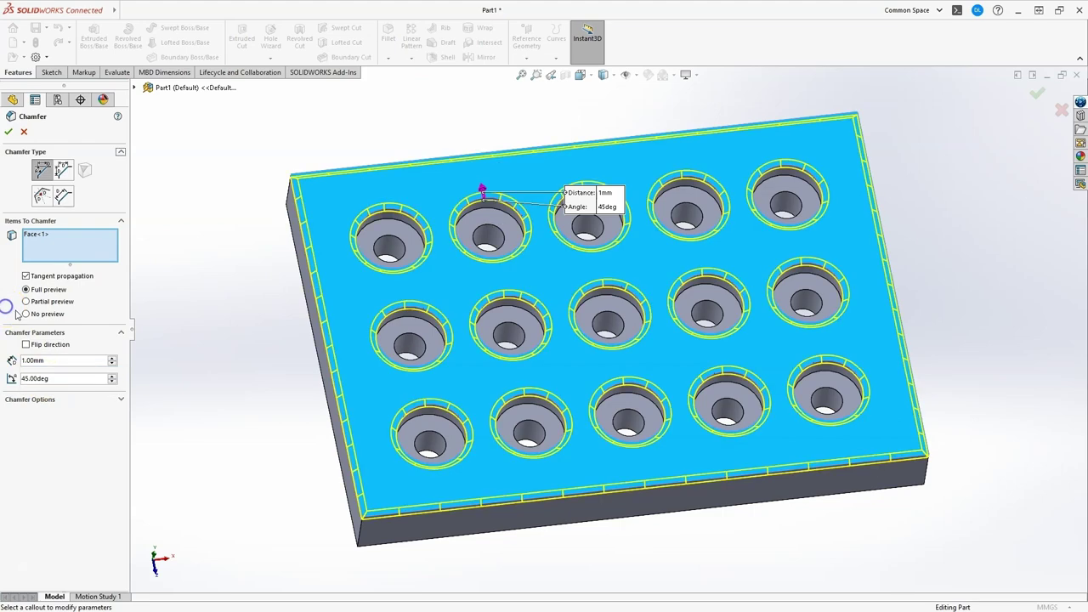
pyautogui.click(8, 132)
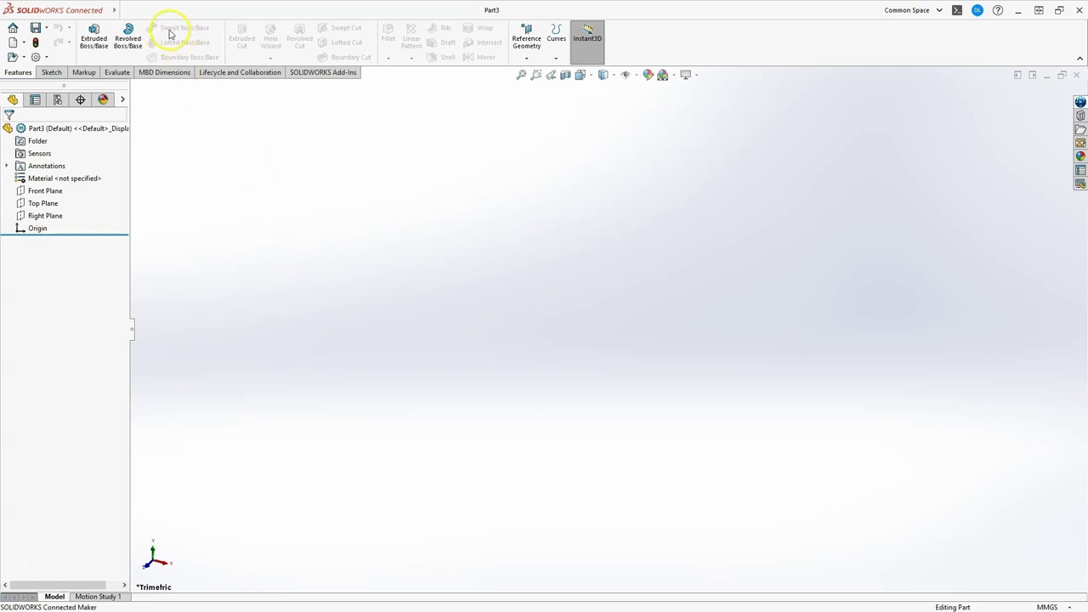
# On the Top Plane, draw vertical, diagonal and horizontal lines starting from the origin
pyautogui.click(51, 73)
pyautogui.click(87, 40)
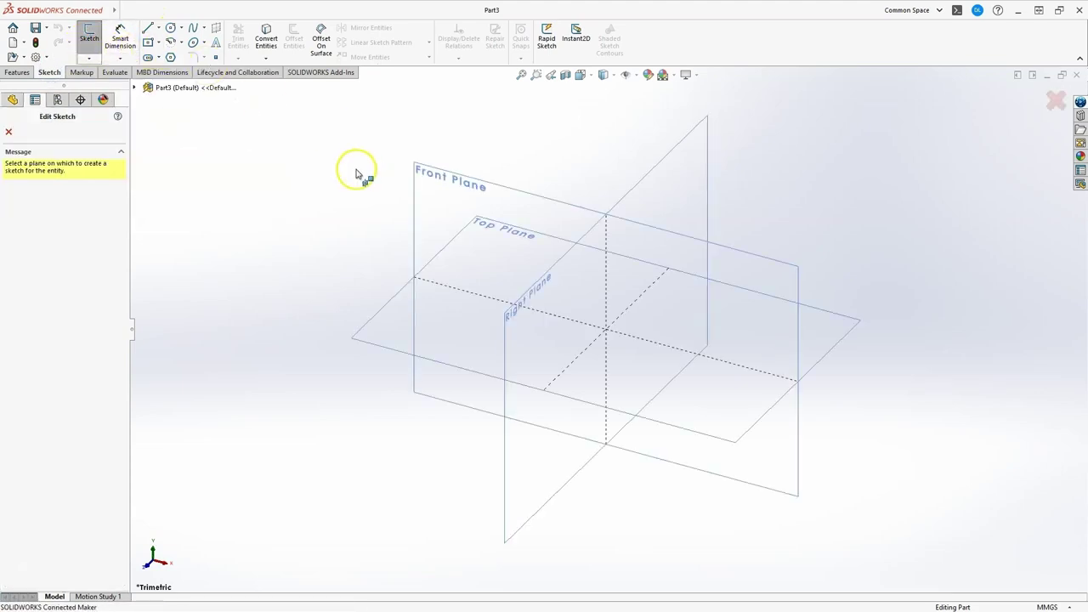
pyautogui.click(382, 314)
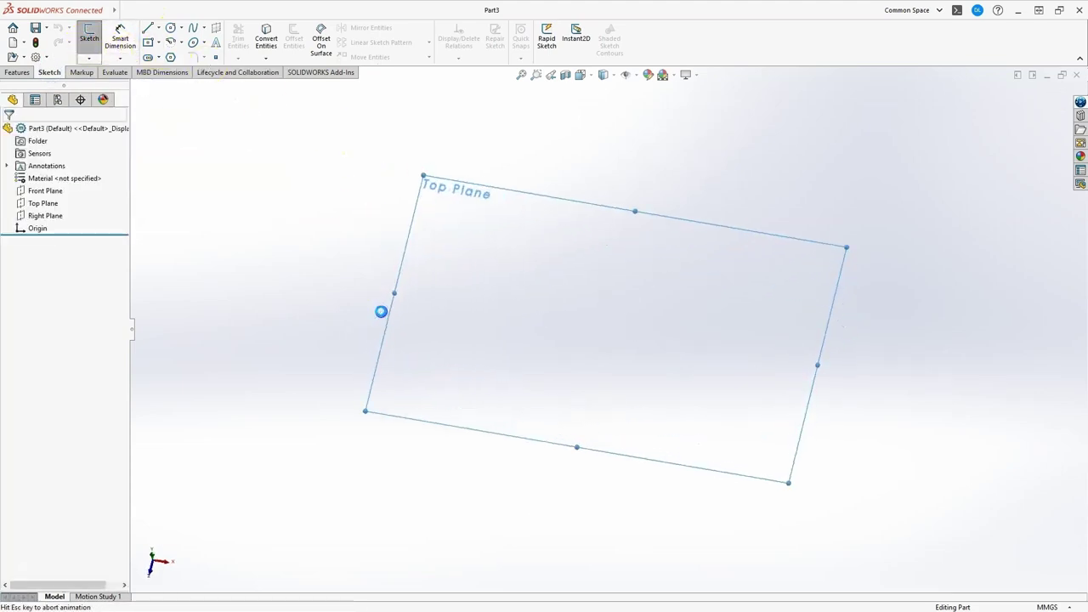
pyautogui.click(147, 29)
pyautogui.click(608, 326)
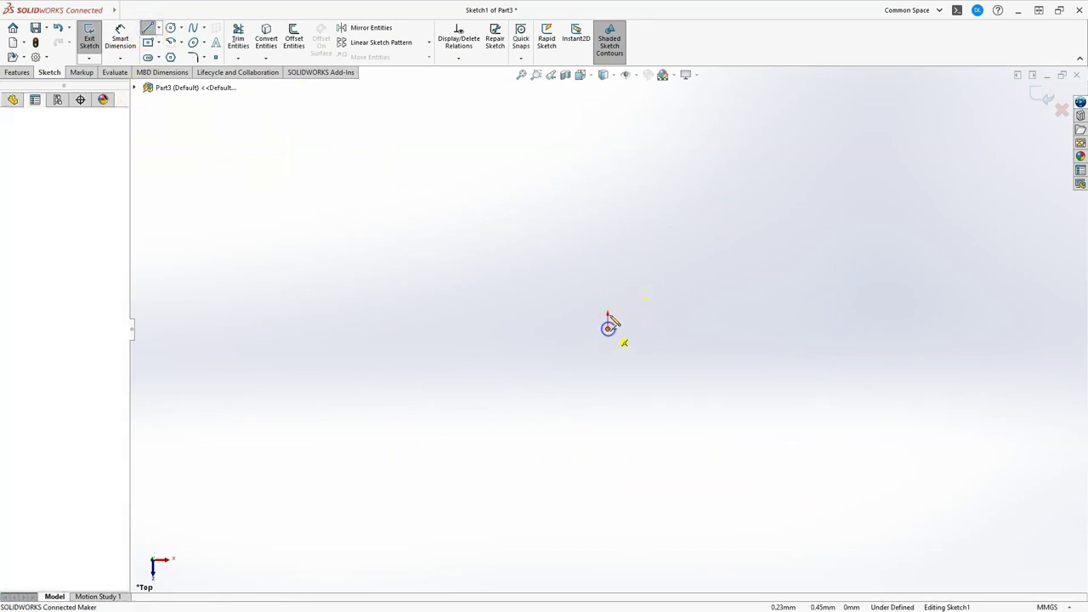
pyautogui.click(607, 258)
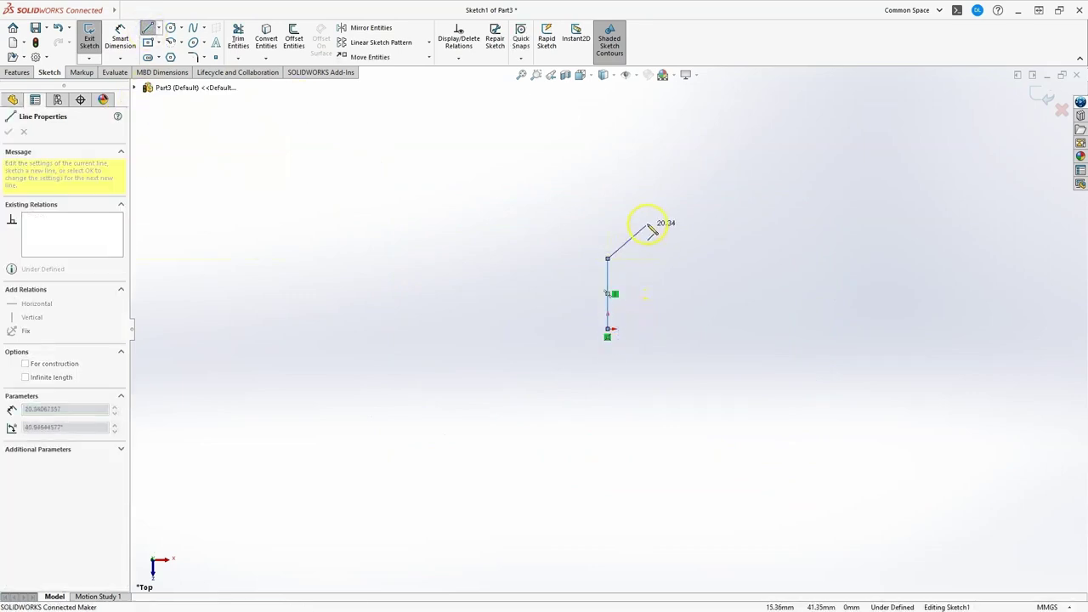
pyautogui.click(649, 224)
pyautogui.click(714, 223)
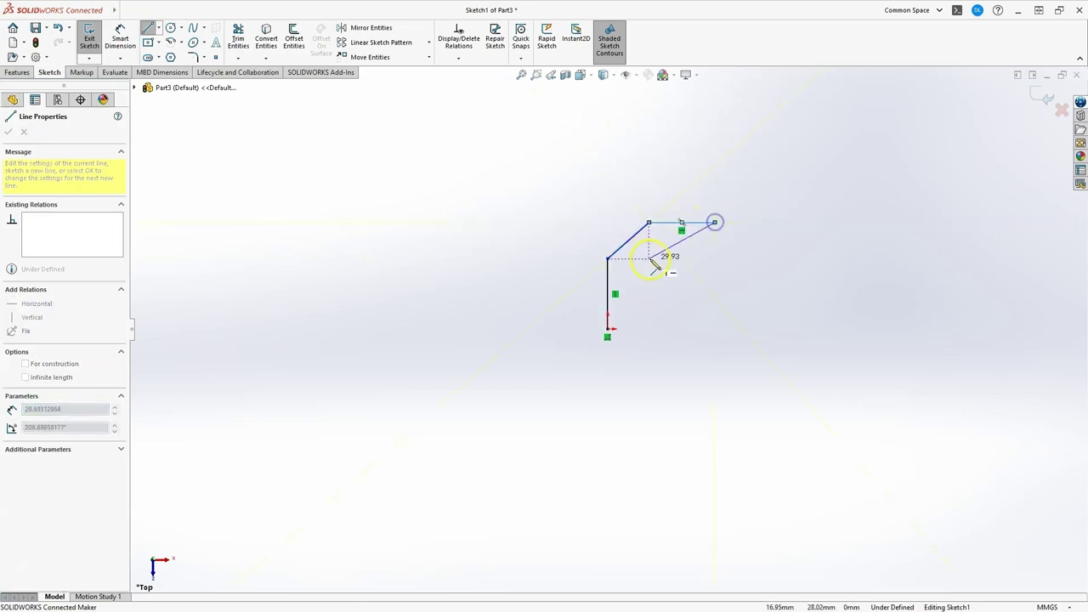
pyautogui.press('Escape')
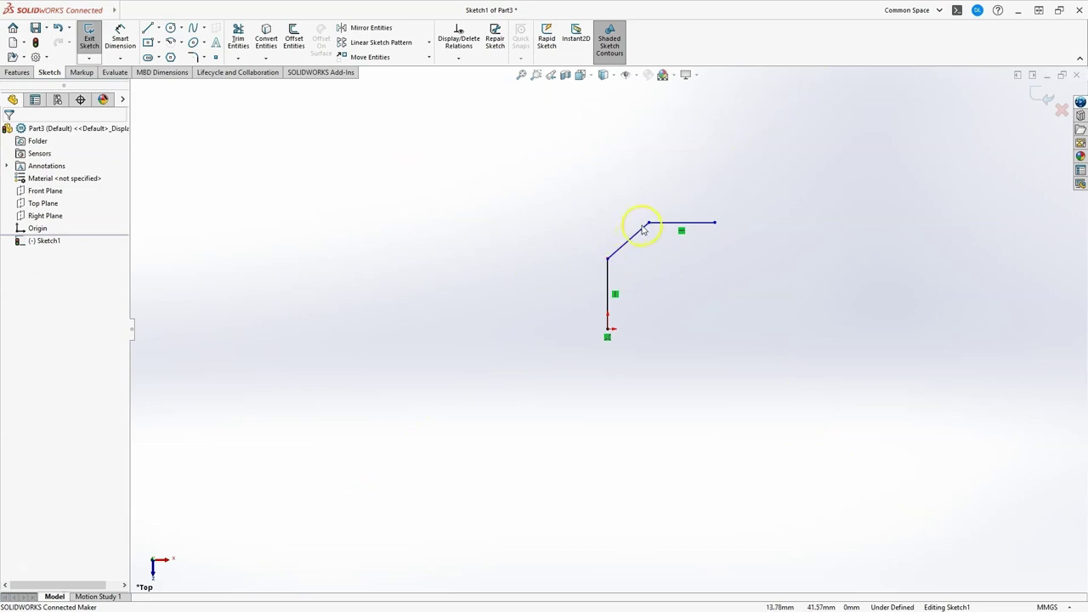
# Round both corners of the path with 10 mm sketch fillets
pyautogui.click(194, 57)
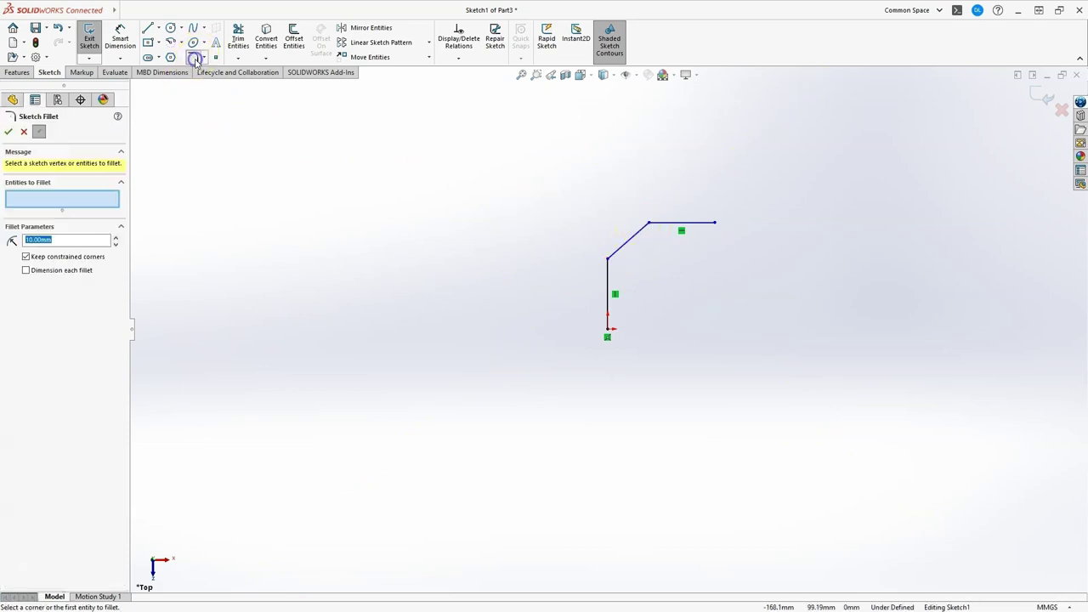
pyautogui.click(609, 259)
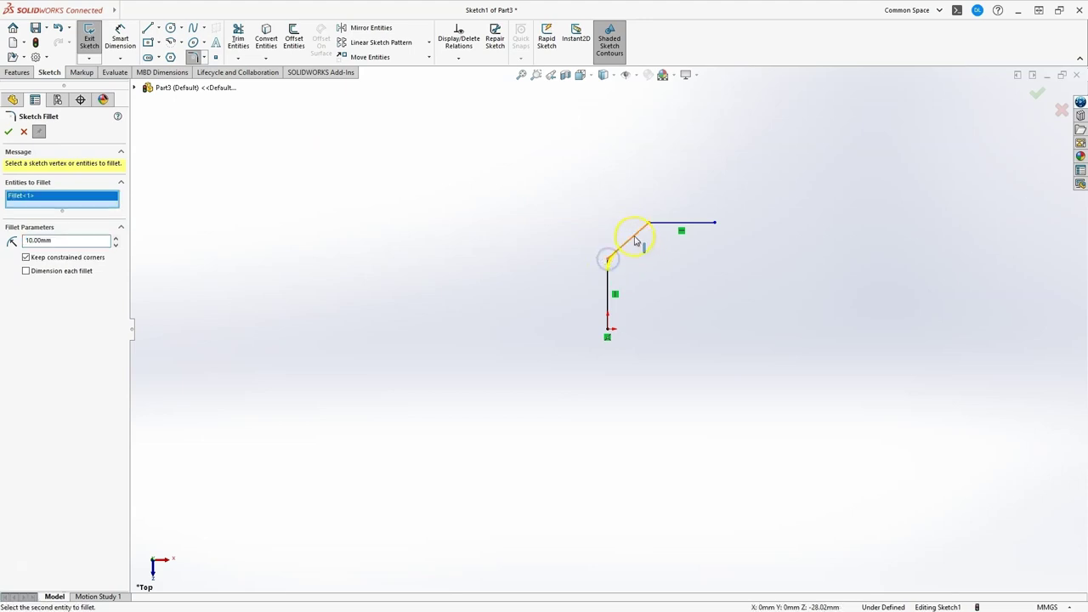
pyautogui.click(638, 233)
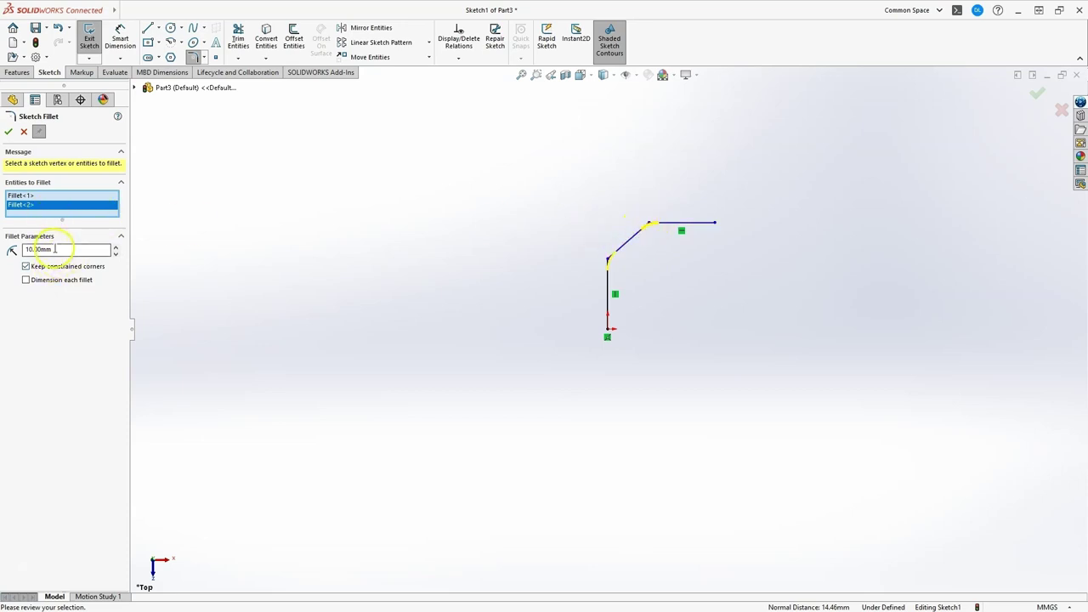
pyautogui.click(10, 131)
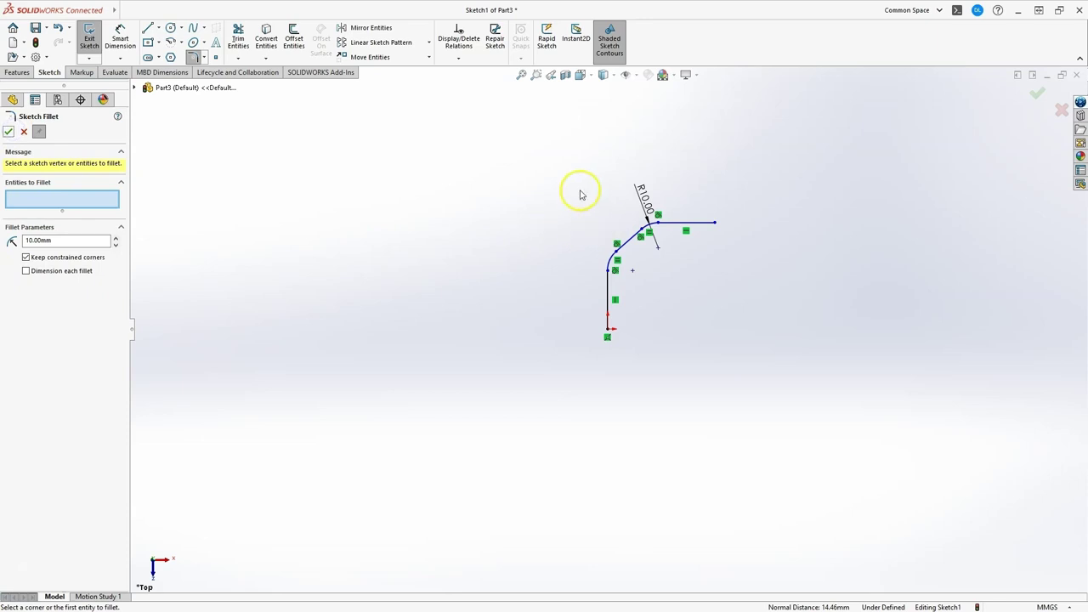
# Dimension the vertical, slanted and top horizontal lines at 50 mm each
pyautogui.click(9, 131)
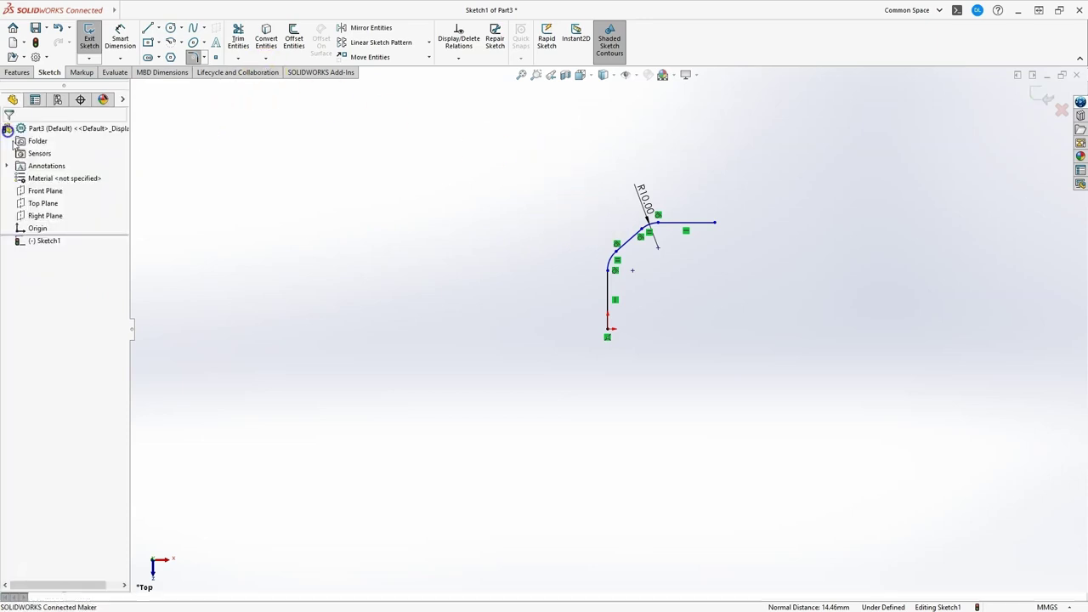
pyautogui.click(119, 38)
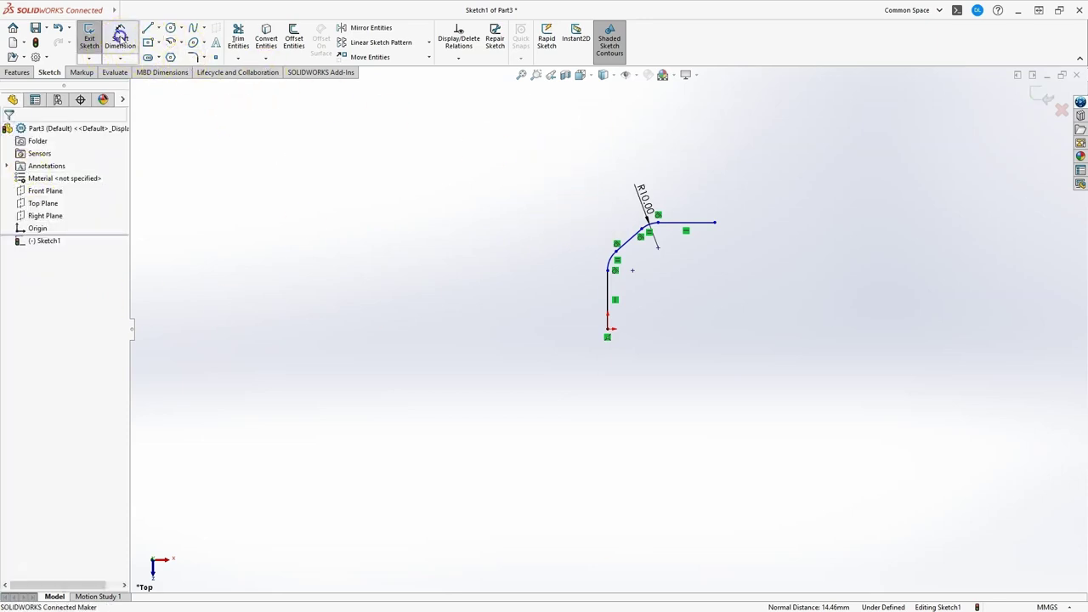
pyautogui.click(608, 298)
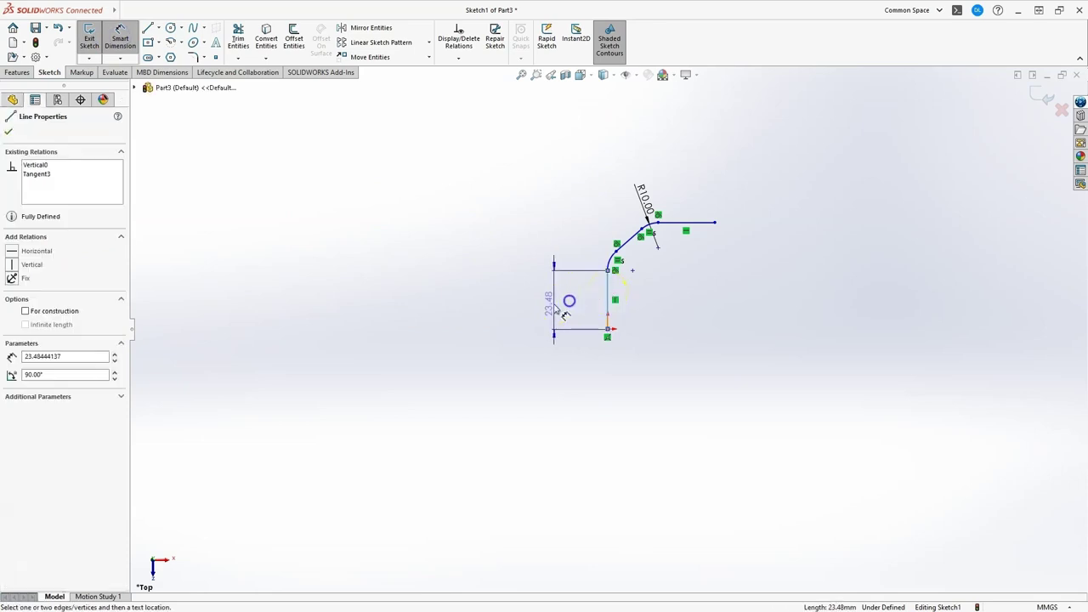
pyautogui.click(565, 302)
pyautogui.write('50')
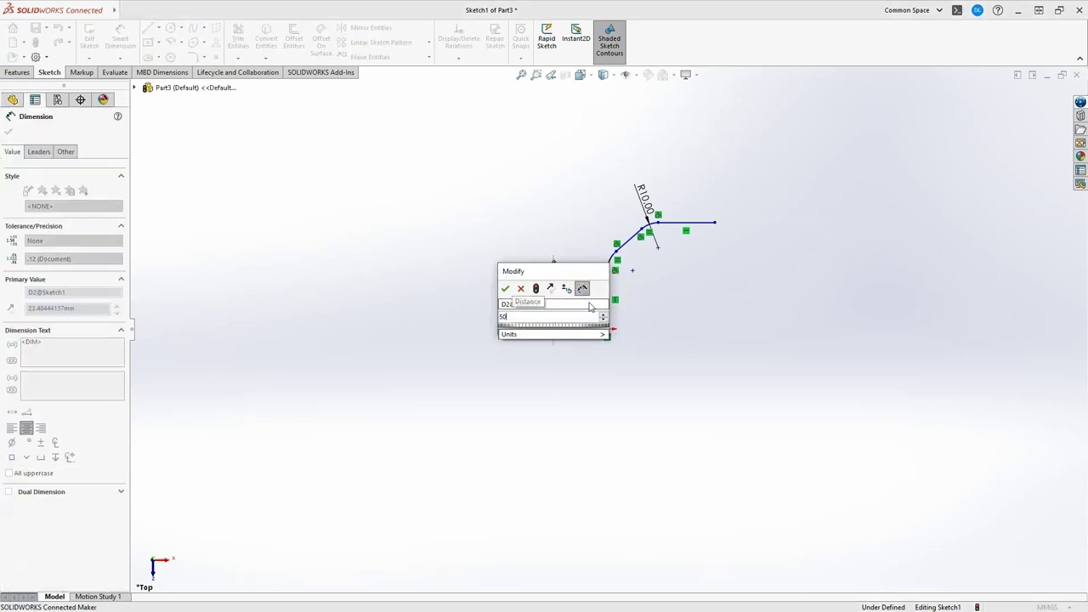
pyautogui.press('Return')
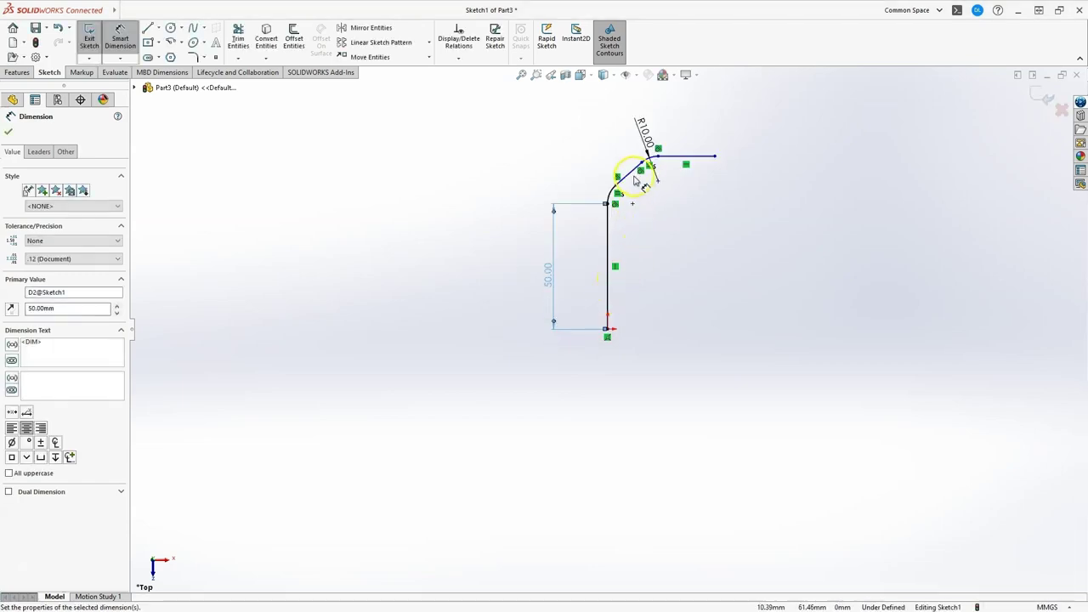
pyautogui.click(633, 179)
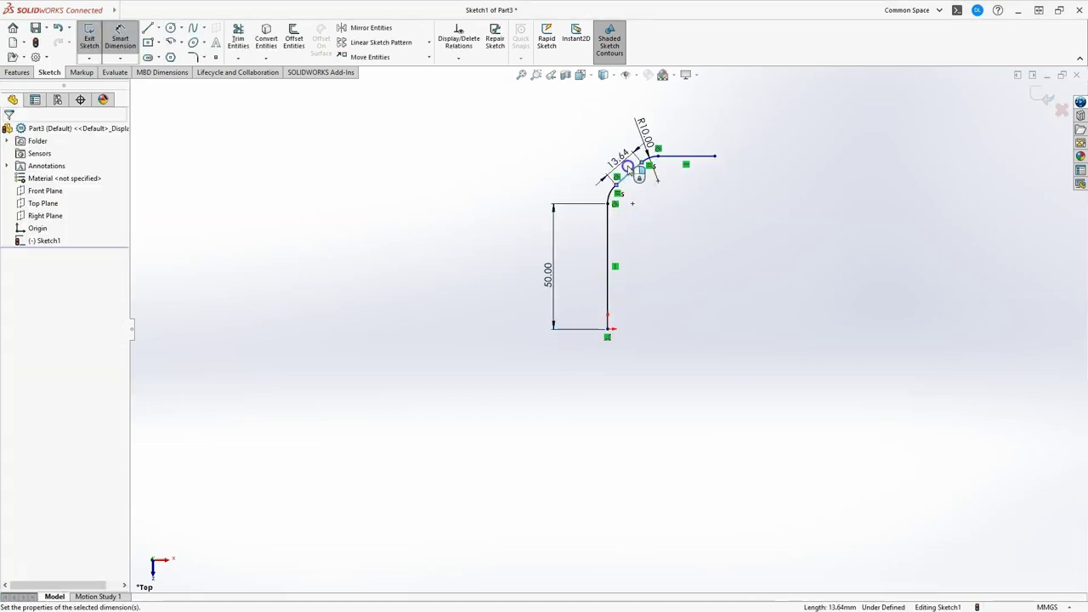
pyautogui.click(626, 166)
pyautogui.write('50')
pyautogui.press('Return')
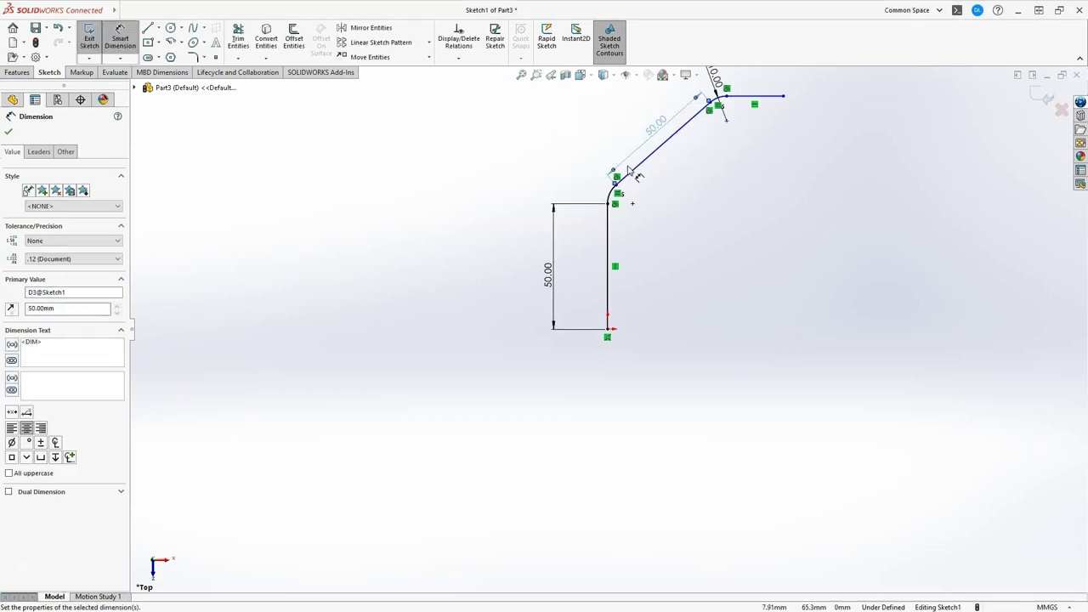
pyautogui.click(760, 96)
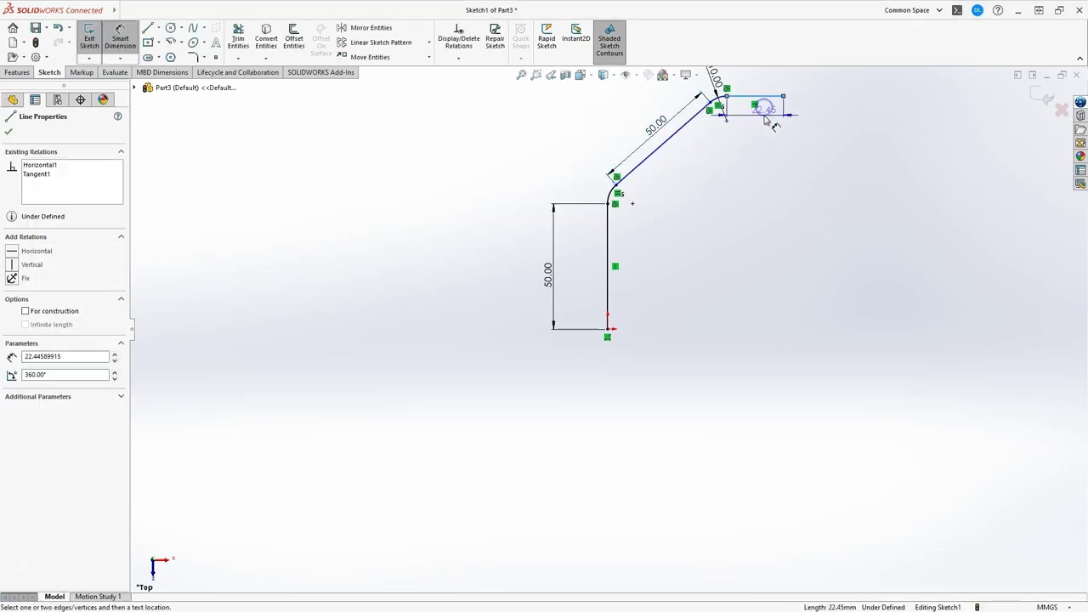
pyautogui.click(765, 117)
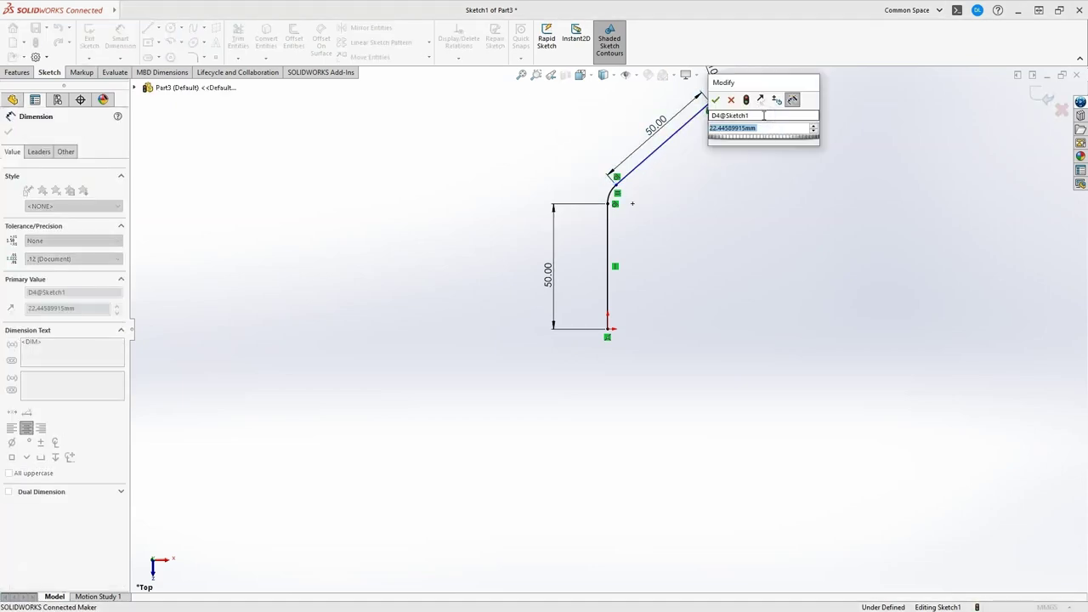
pyautogui.write('50')
pyautogui.press('Return')
# Change the bend radius dimension to 50 mm
pyautogui.scroll(-3, 750, 236)
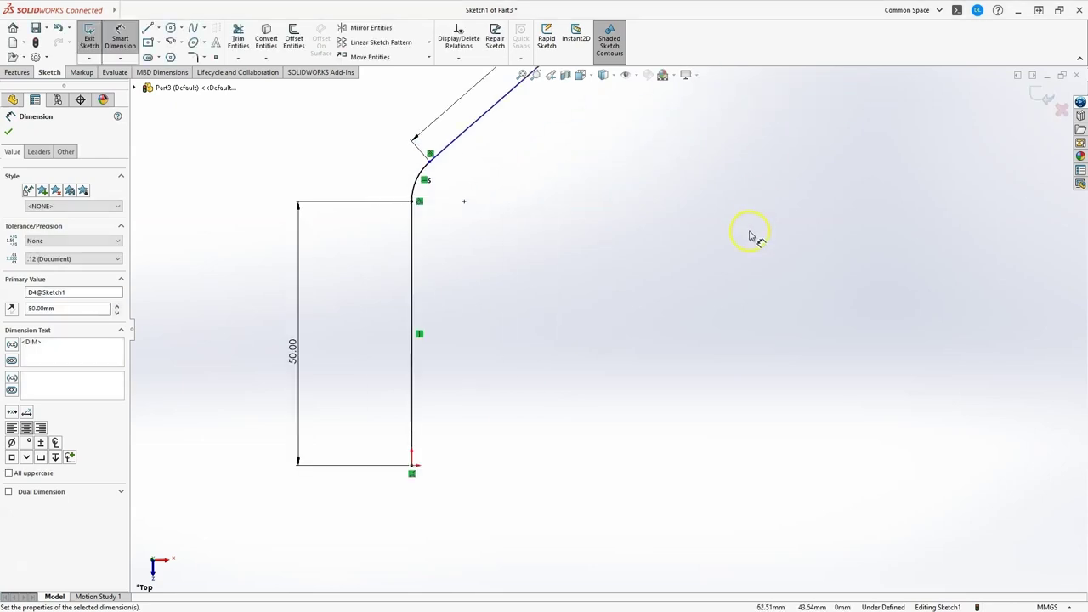
pyautogui.scroll(3, 714, 231)
pyautogui.scroll(-2, 612, 222)
pyautogui.click(660, 272)
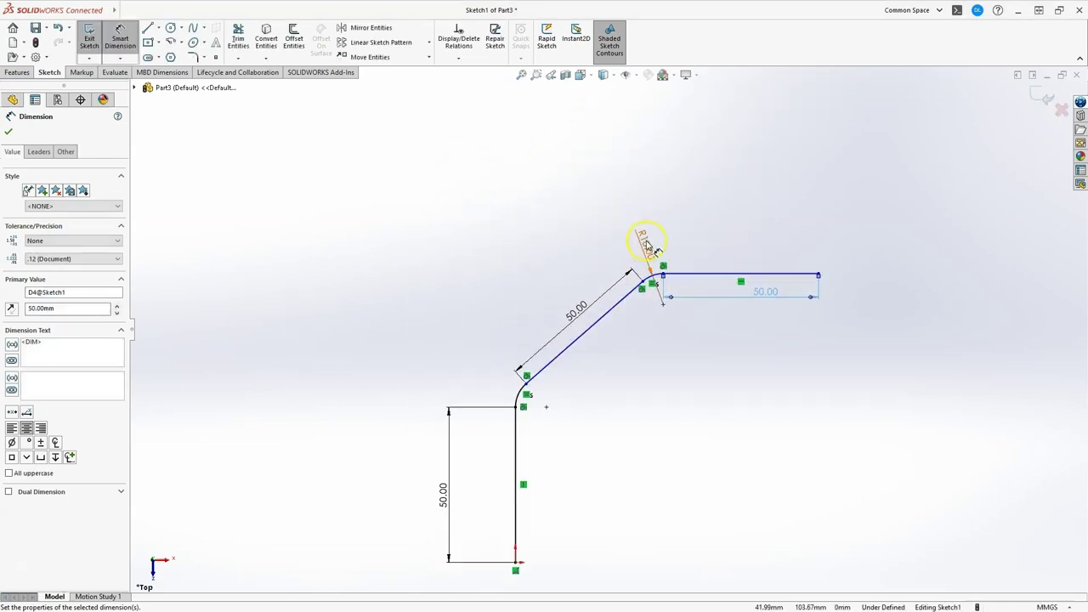
pyautogui.press('Escape')
pyautogui.click(645, 242)
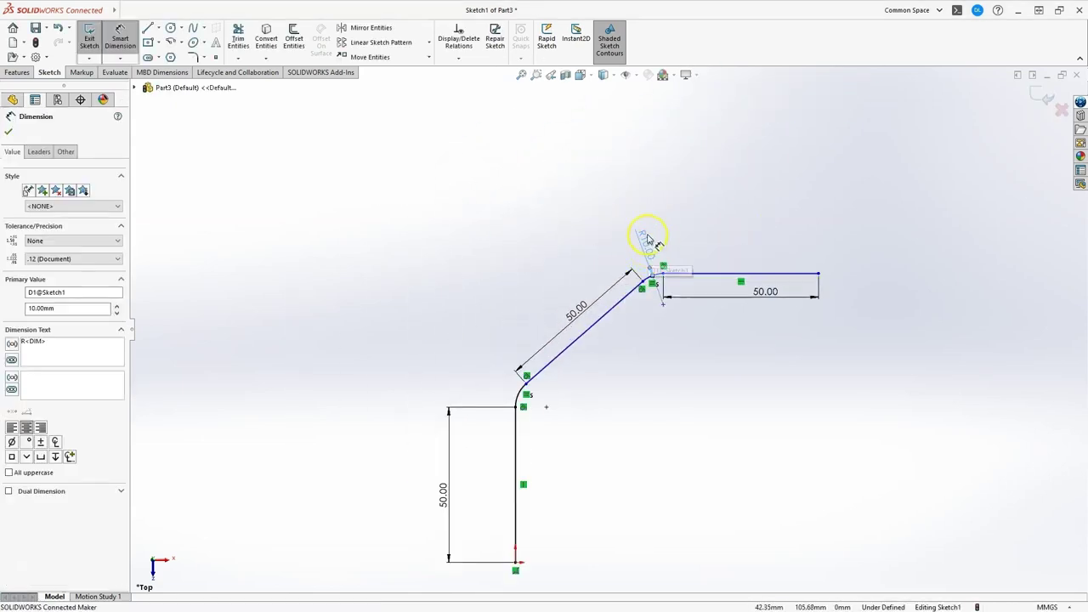
pyautogui.doubleClick(645, 240)
pyautogui.write('50')
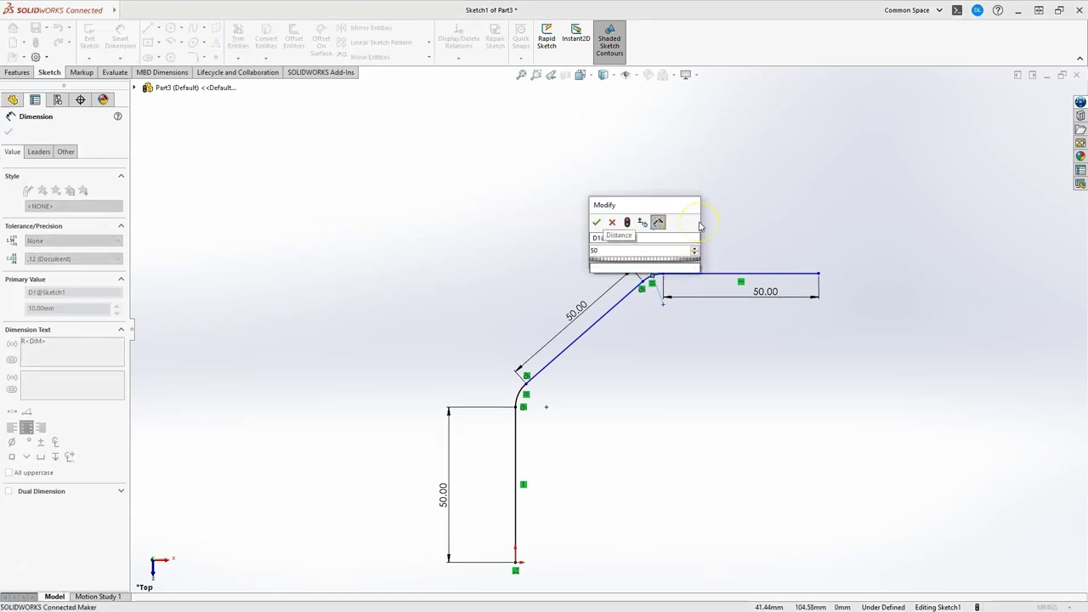
pyautogui.press('Return')
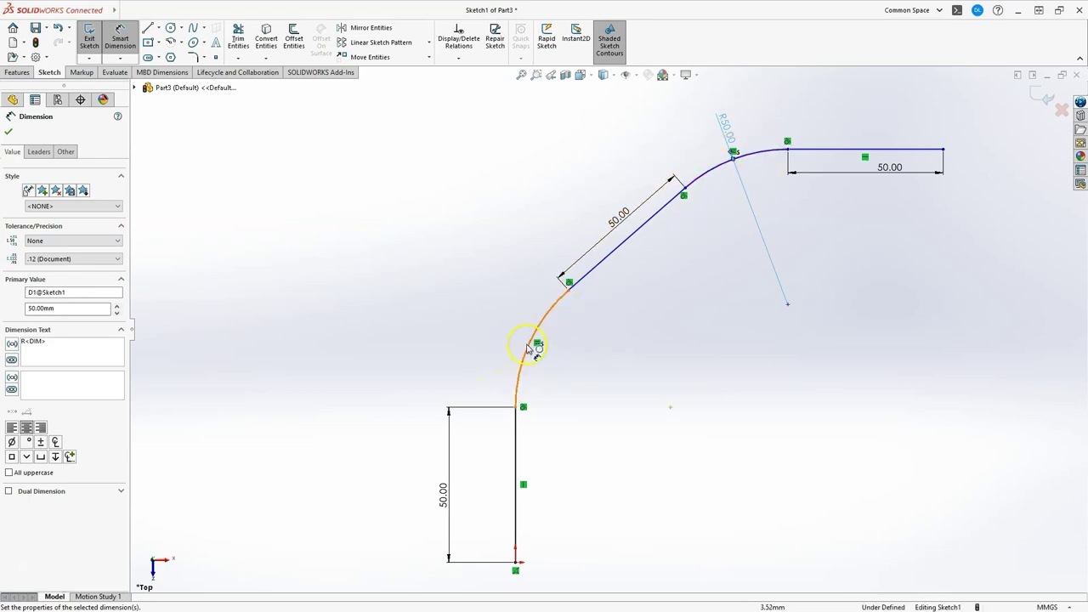
# Add a 135° angle between the diagonal and vertical lines, then exit the sketch
pyautogui.click(641, 228)
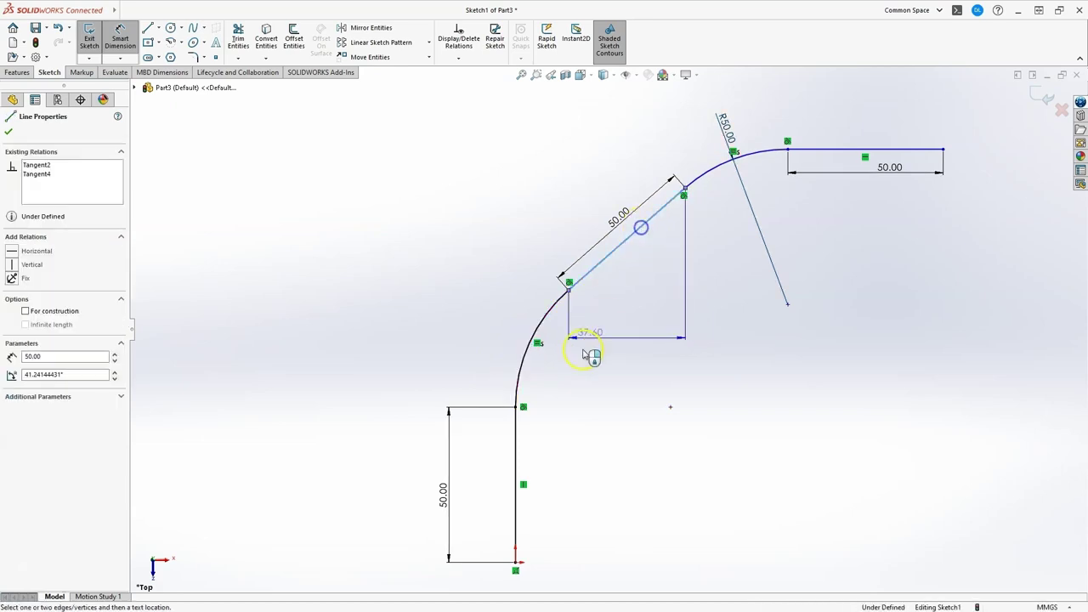
pyautogui.click(515, 445)
pyautogui.click(637, 401)
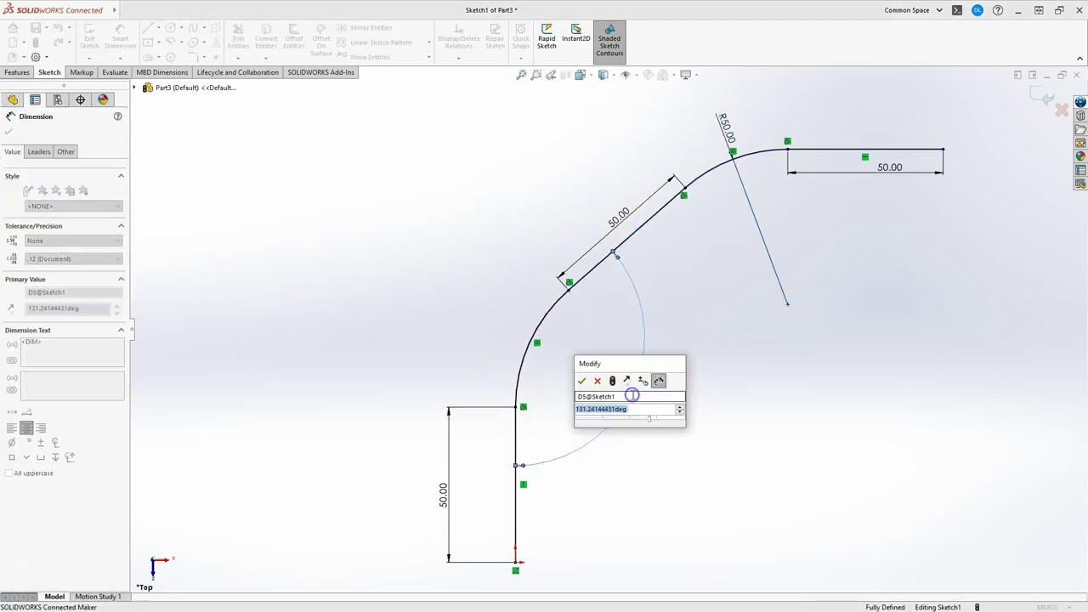
pyautogui.write('1')
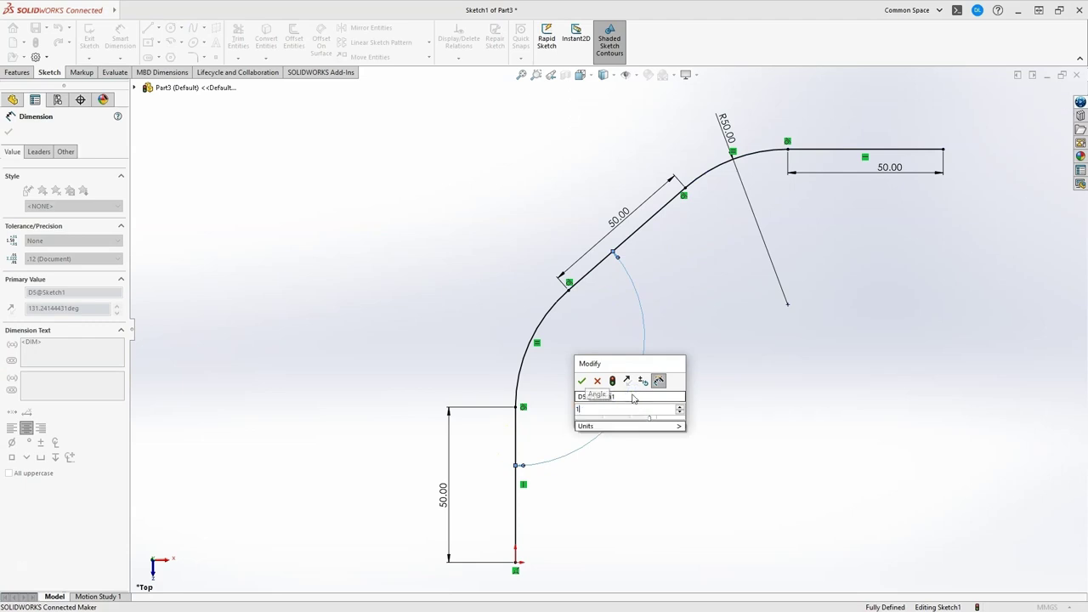
pyautogui.write('35')
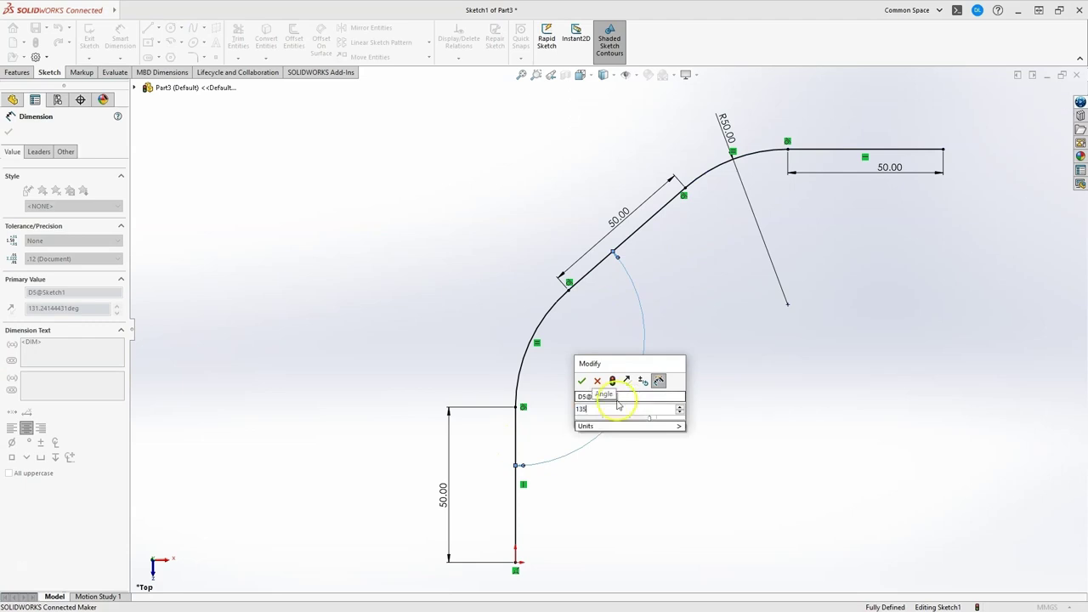
pyautogui.click(582, 380)
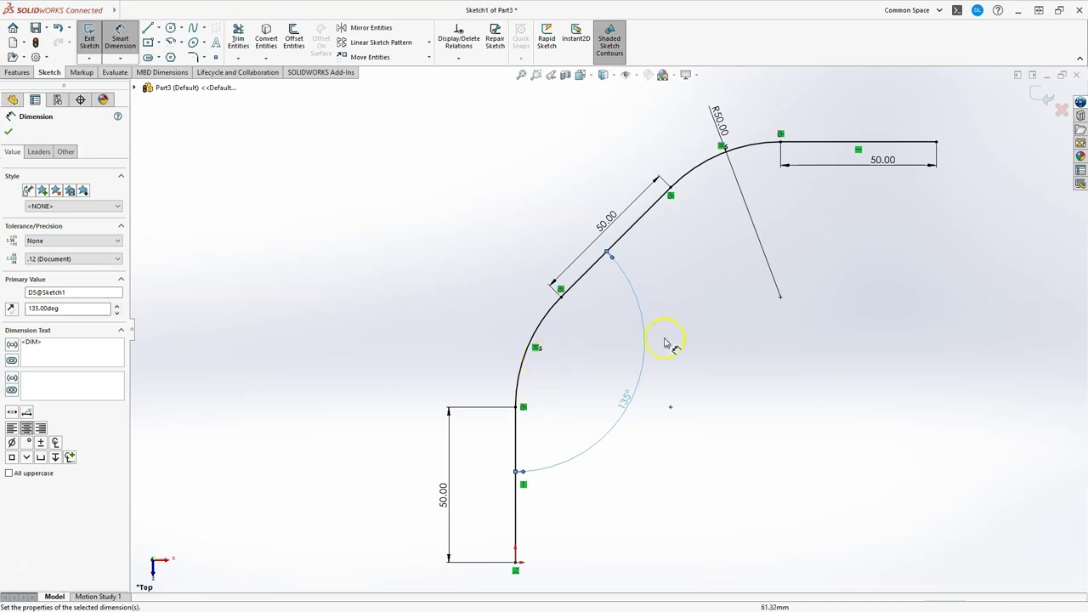
pyautogui.click(1051, 101)
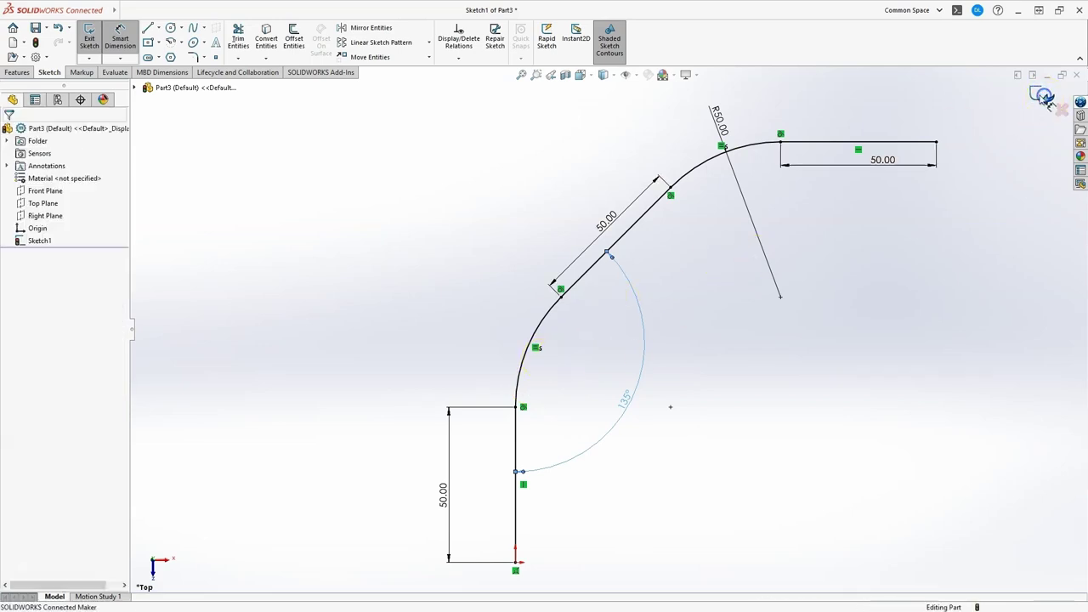
pyautogui.scroll(-1, 536, 255)
pyautogui.scroll(5, 536, 255)
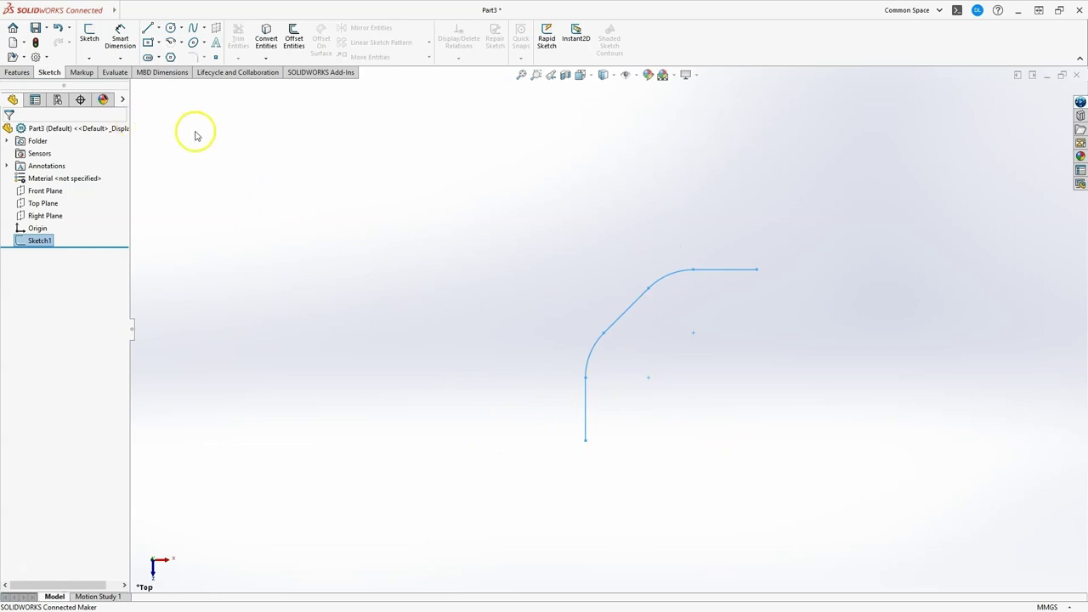
pyautogui.click(277, 167)
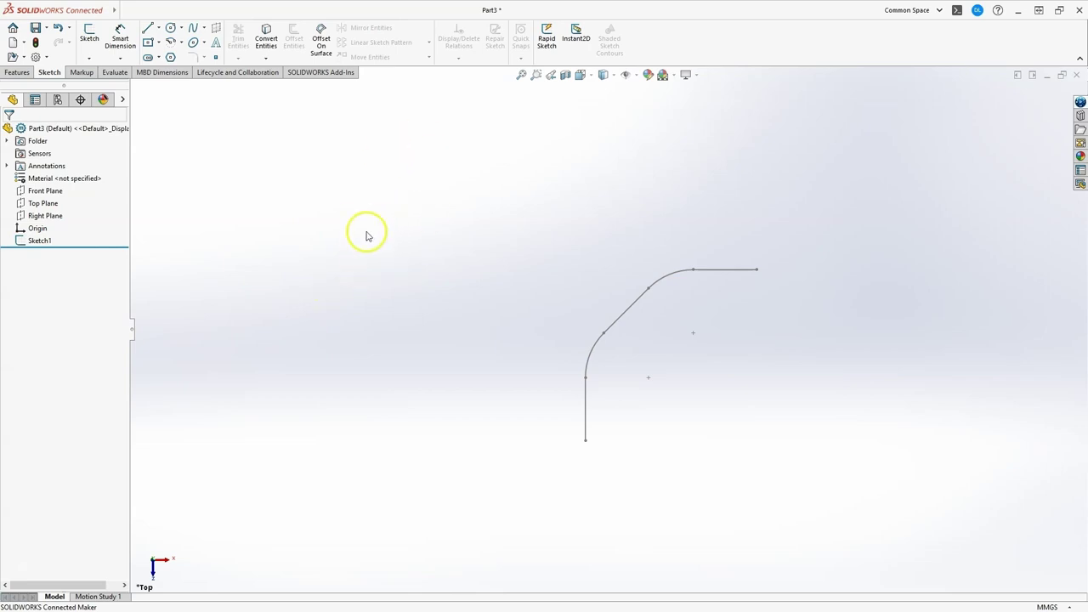
# On the Front Plane, draw a centerpoint straight slot centred at the origin
pyautogui.click(89, 36)
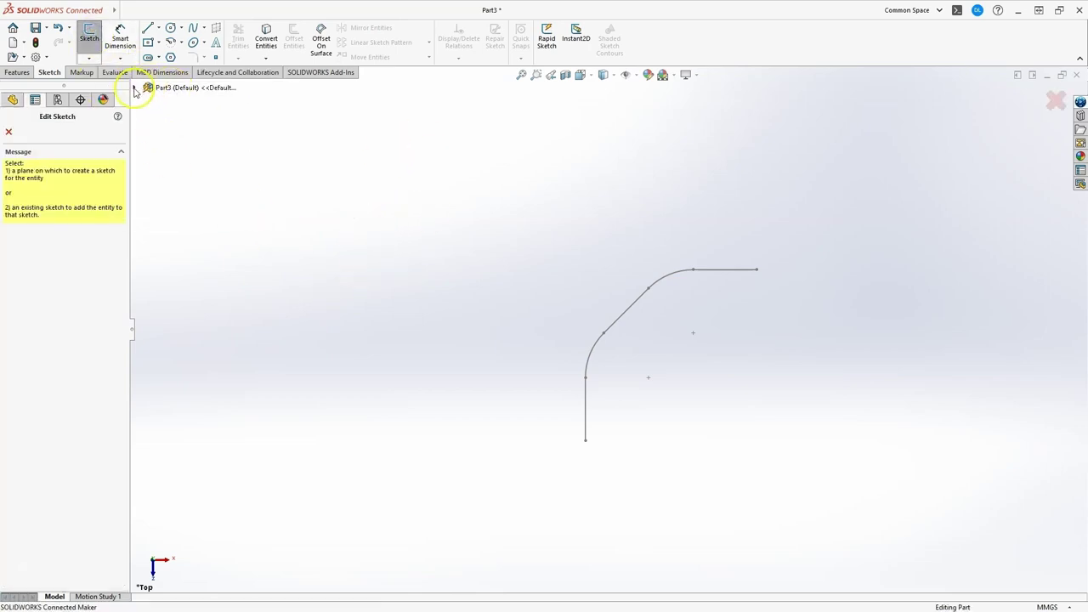
pyautogui.click(134, 88)
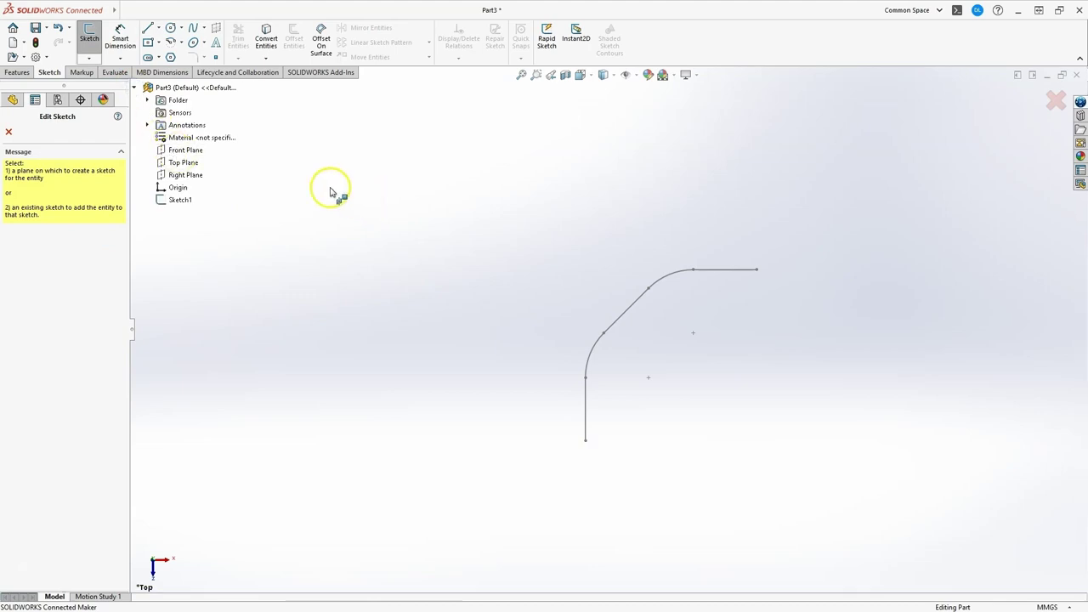
pyautogui.click(191, 151)
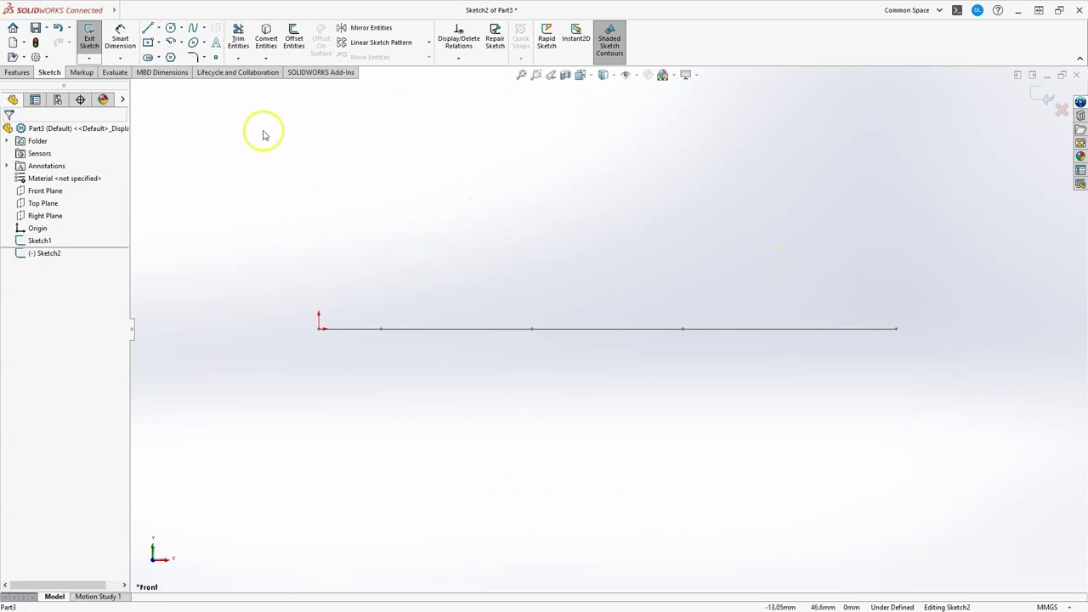
pyautogui.click(147, 58)
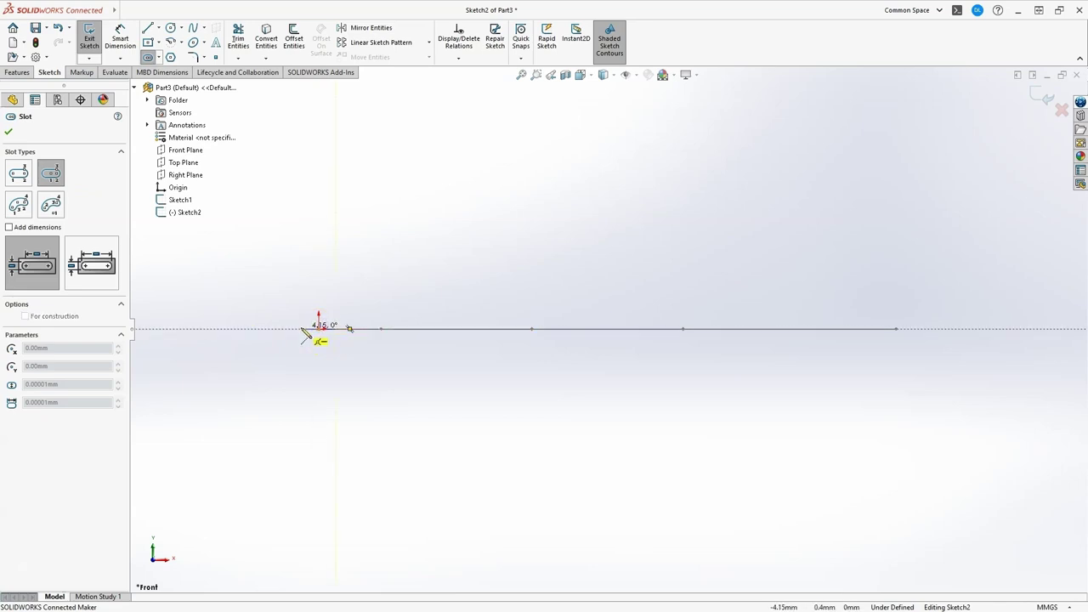
pyautogui.click(308, 330)
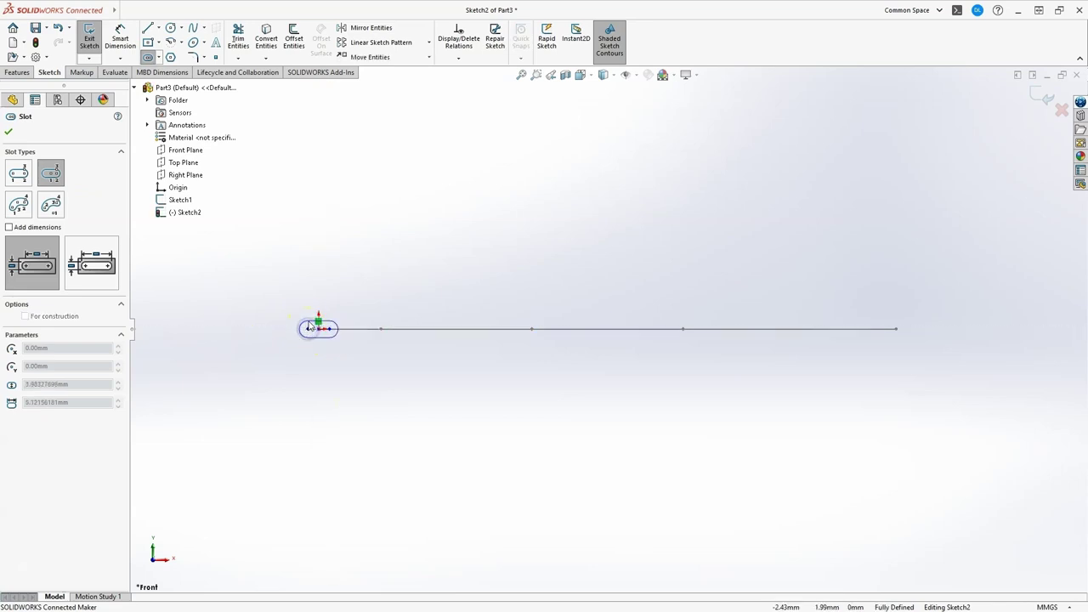
pyautogui.click(316, 320)
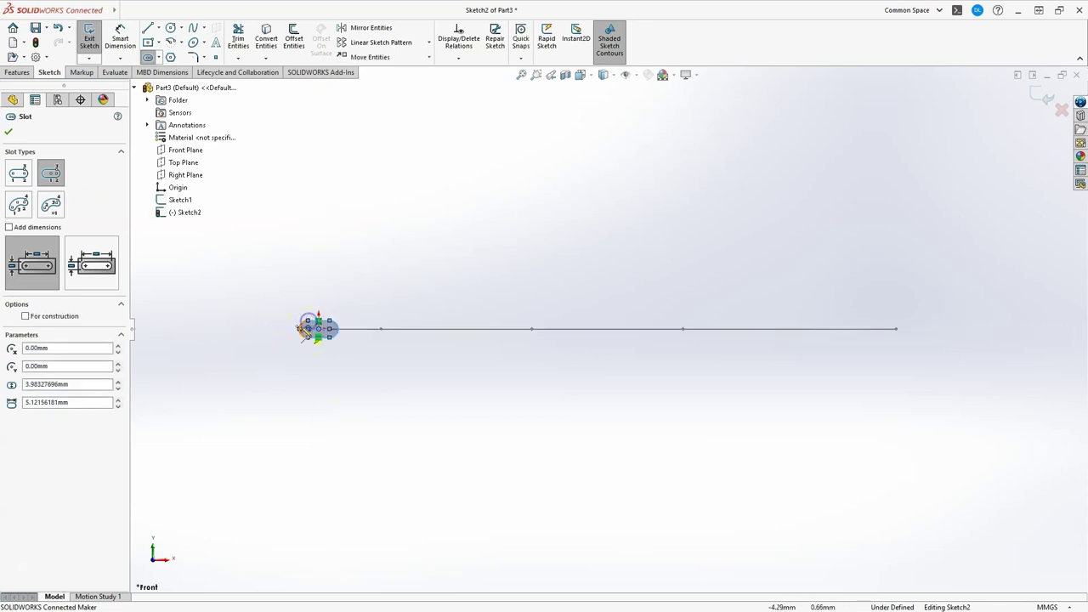
# Dimension the slot 5 mm long and 3 mm wide, then exit the sketch
pyautogui.click(120, 38)
pyautogui.scroll(-1, 257, 337)
pyautogui.scroll(-2, 326, 344)
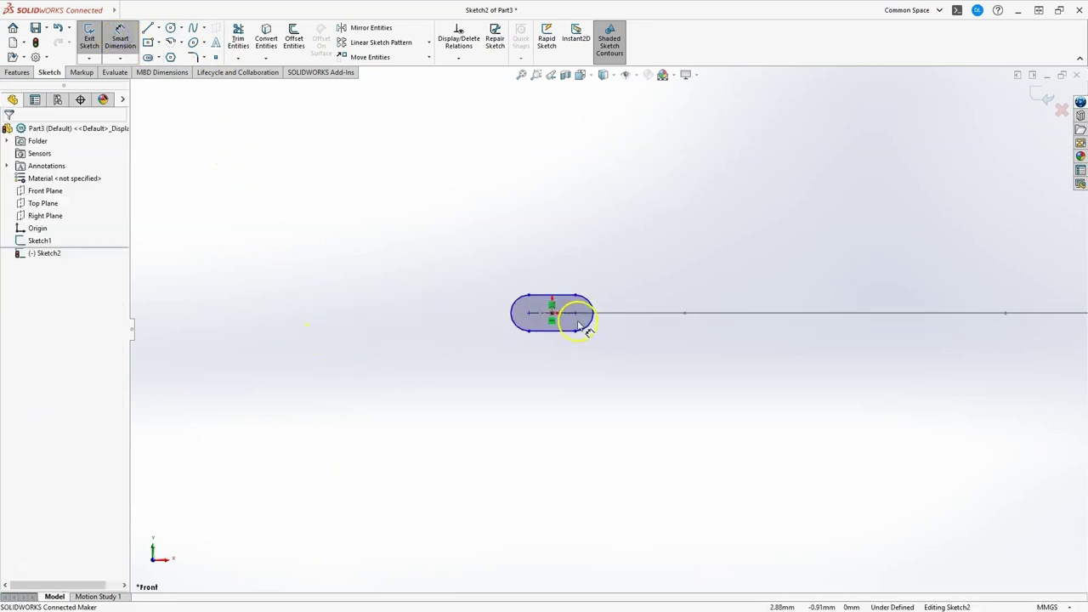
pyautogui.scroll(-3, 578, 320)
pyautogui.click(462, 299)
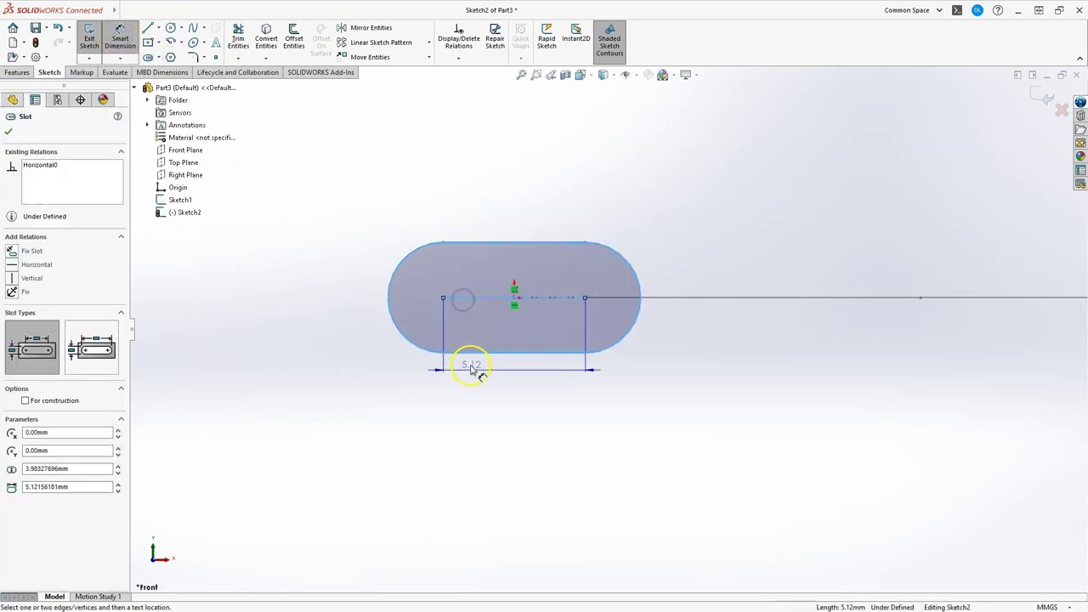
pyautogui.click(472, 393)
pyautogui.write('5')
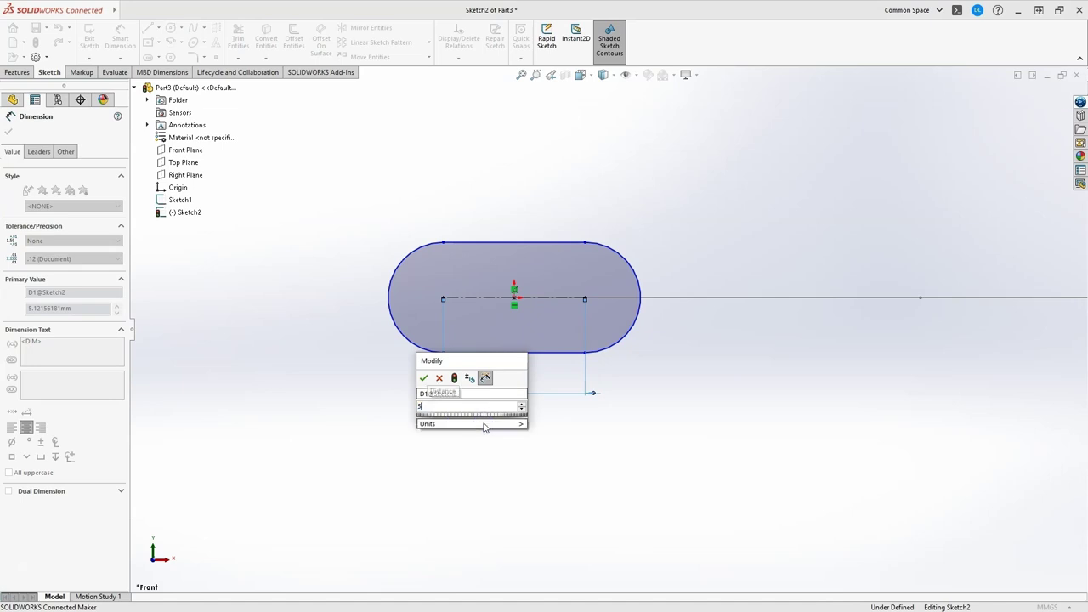
pyautogui.press('Return')
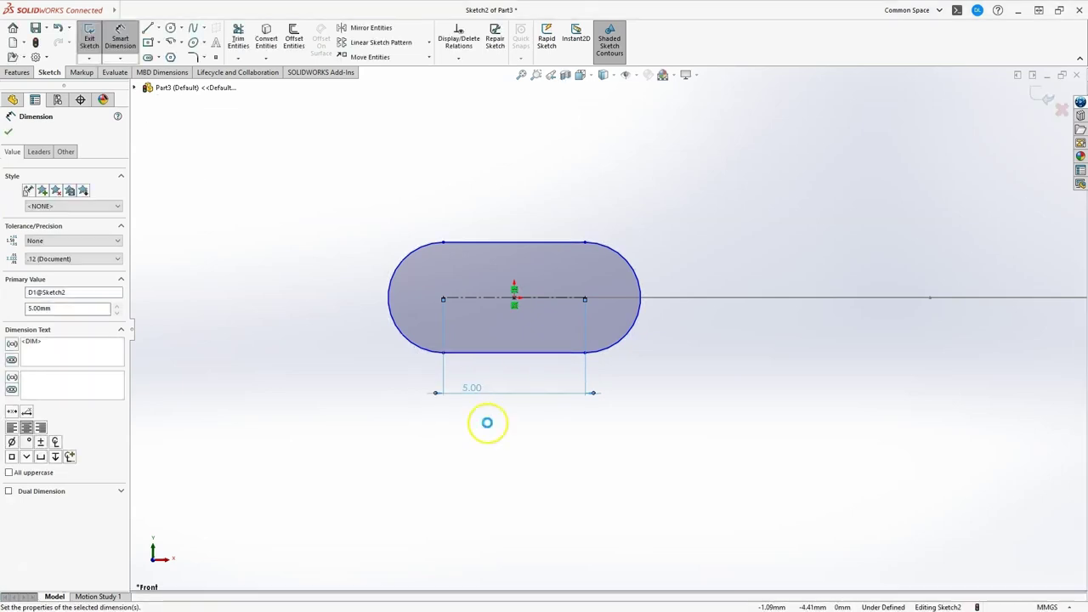
pyautogui.click(485, 352)
pyautogui.click(491, 242)
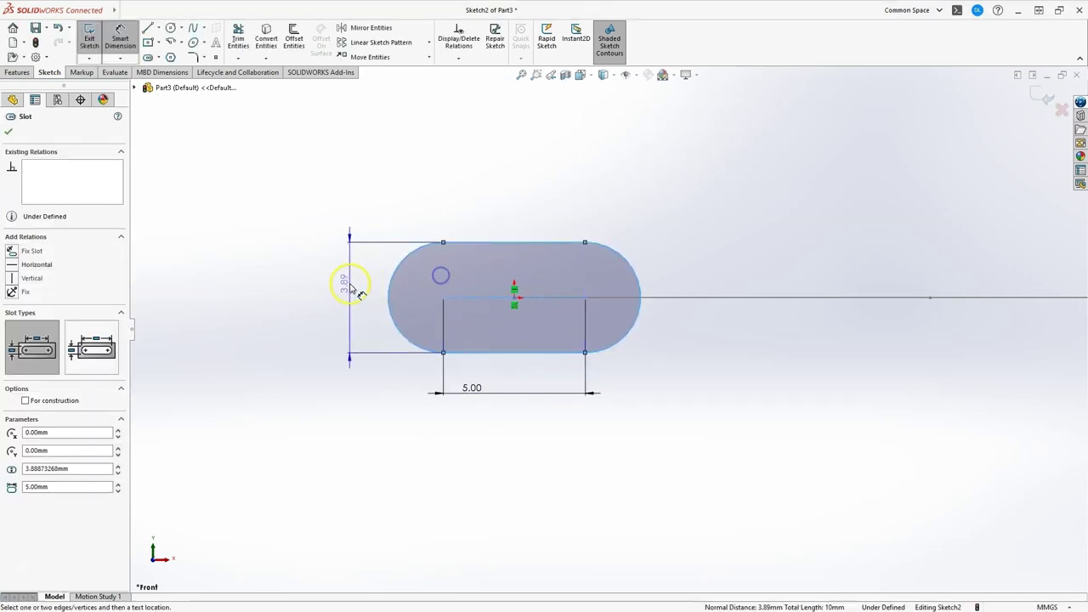
pyautogui.click(350, 286)
pyautogui.write('3')
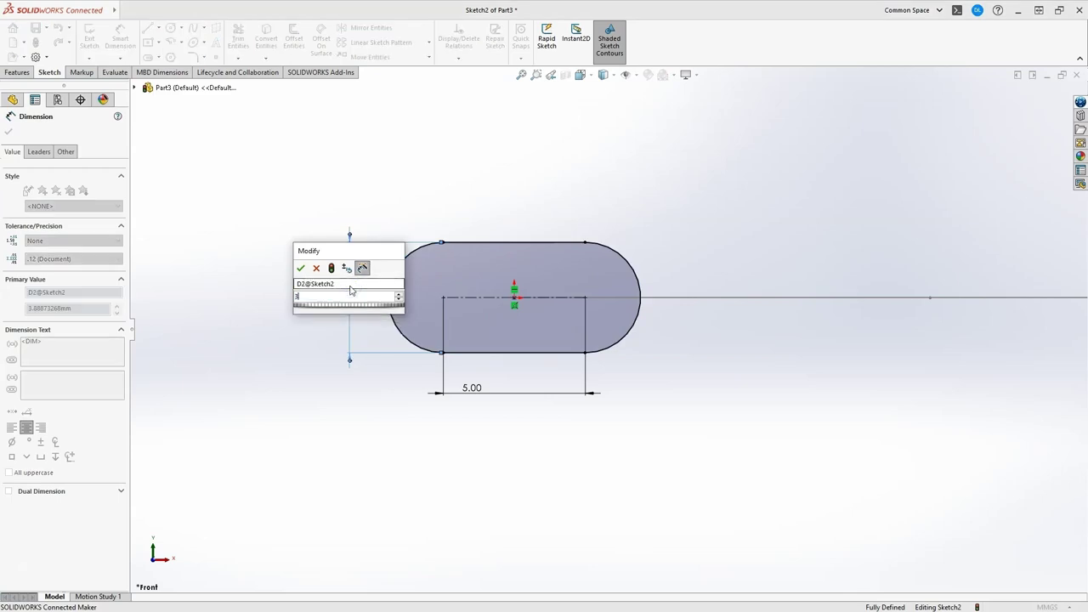
pyautogui.press('Return')
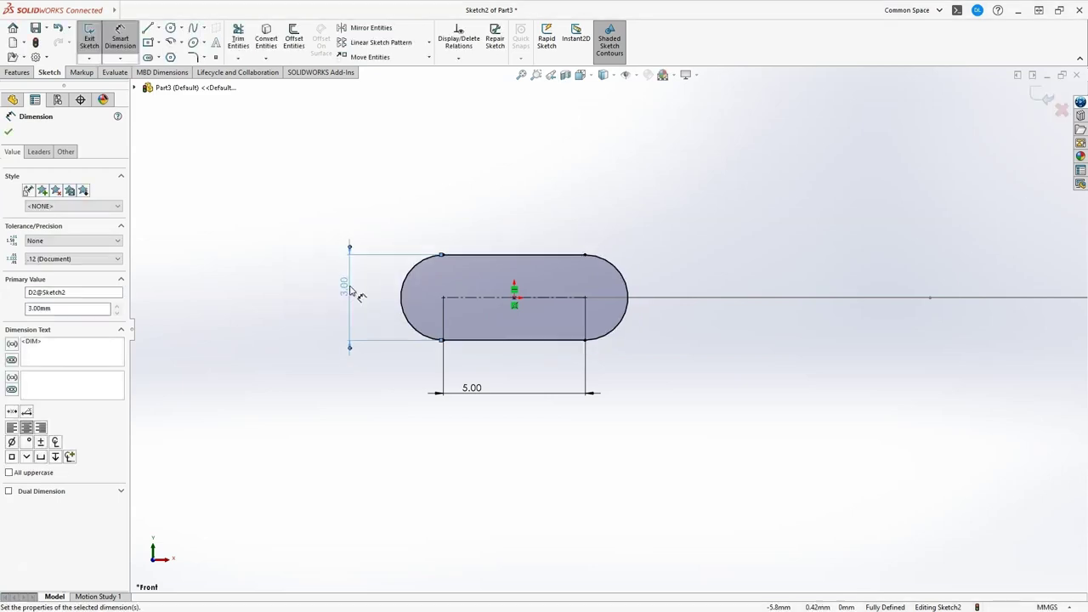
pyautogui.click(8, 131)
pyautogui.click(1043, 96)
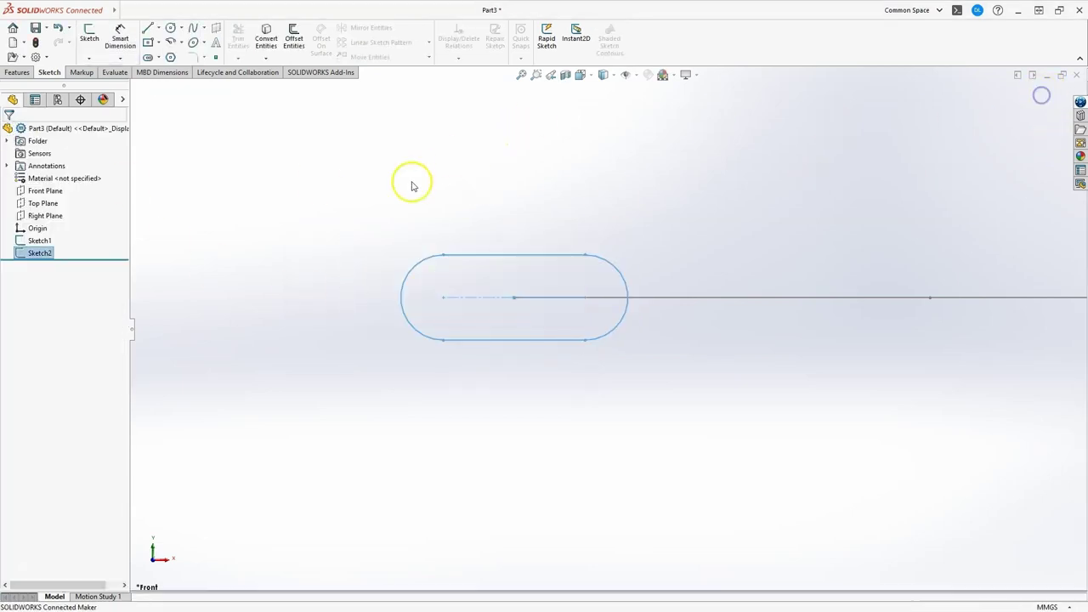
# Orbit to view the slot and path sketches together and show the Features tools
pyautogui.moveTo(411, 185); pyautogui.dragTo(442, 248, button='middle')
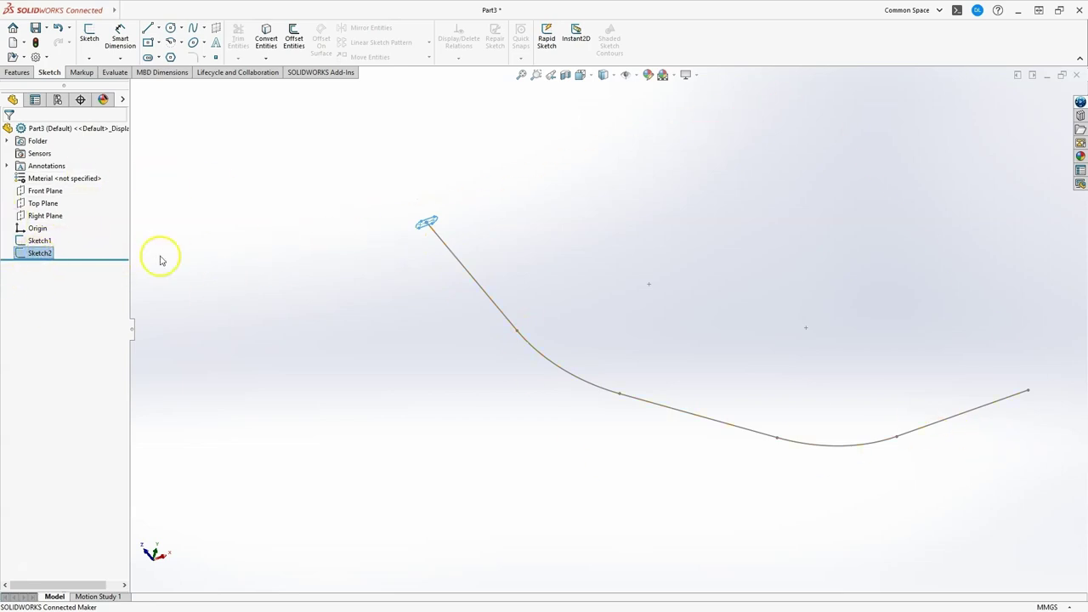
pyautogui.click(306, 213)
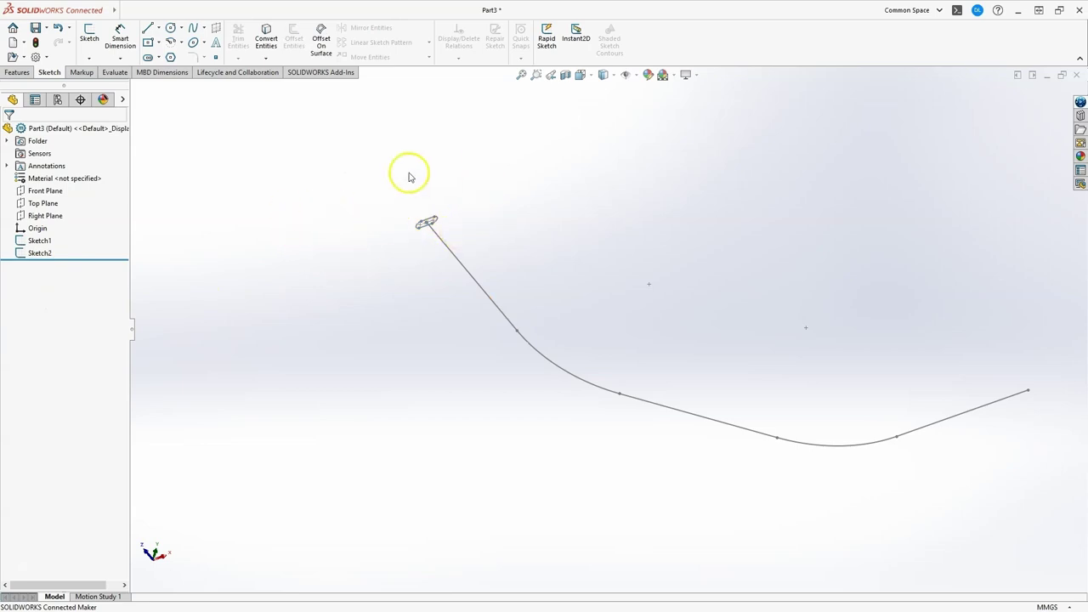
pyautogui.click(18, 73)
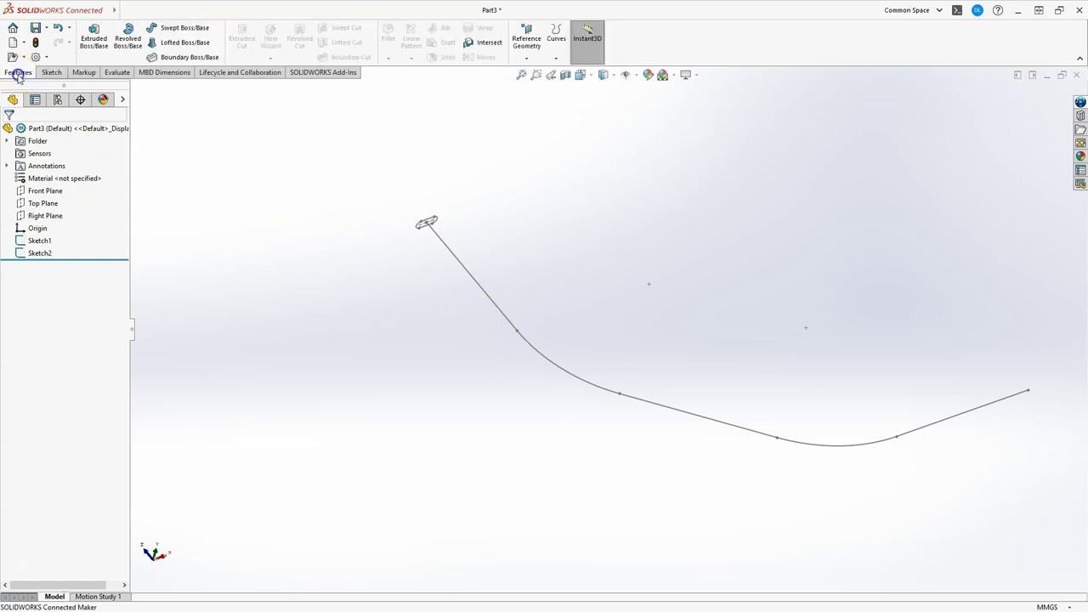
# Start a Swept Boss/Base with Sketch2 as profile and Sketch1 as path
pyautogui.click(176, 28)
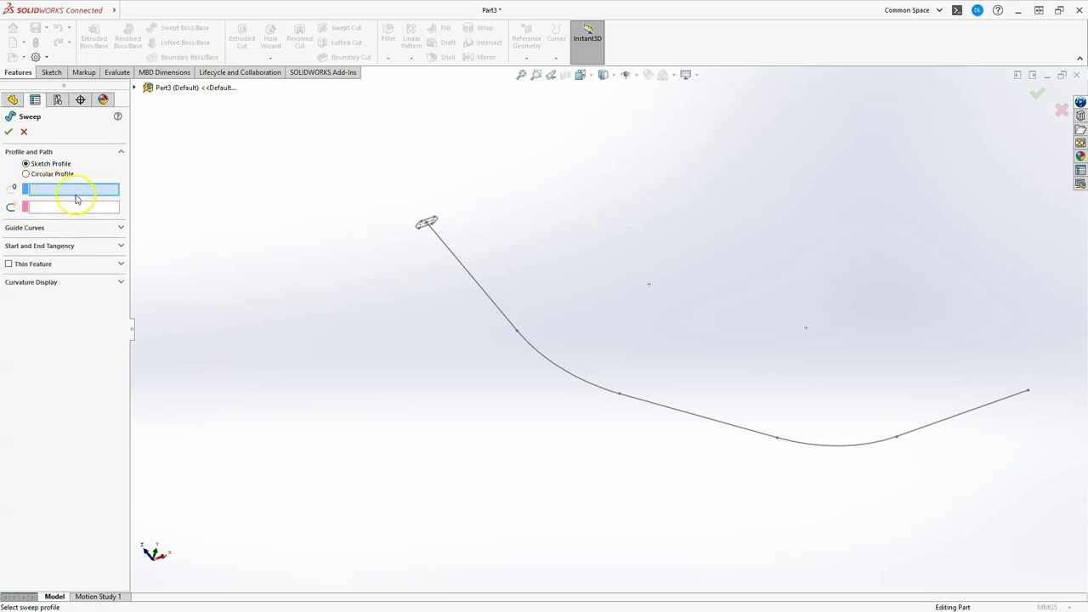
pyautogui.click(425, 227)
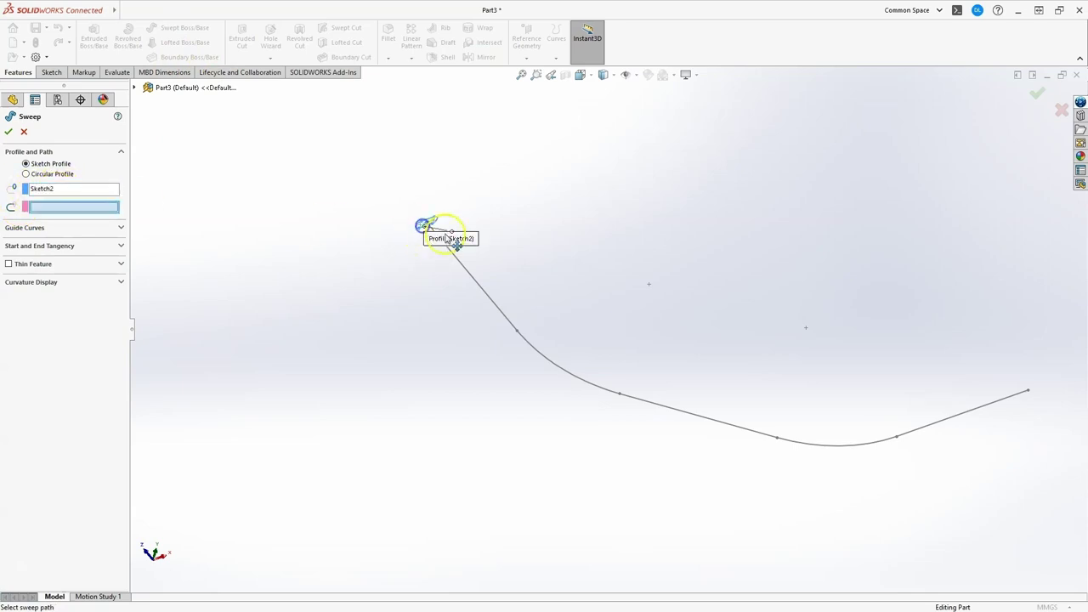
pyautogui.click(474, 280)
pyautogui.moveTo(473, 194); pyautogui.dragTo(472, 447, button='middle')
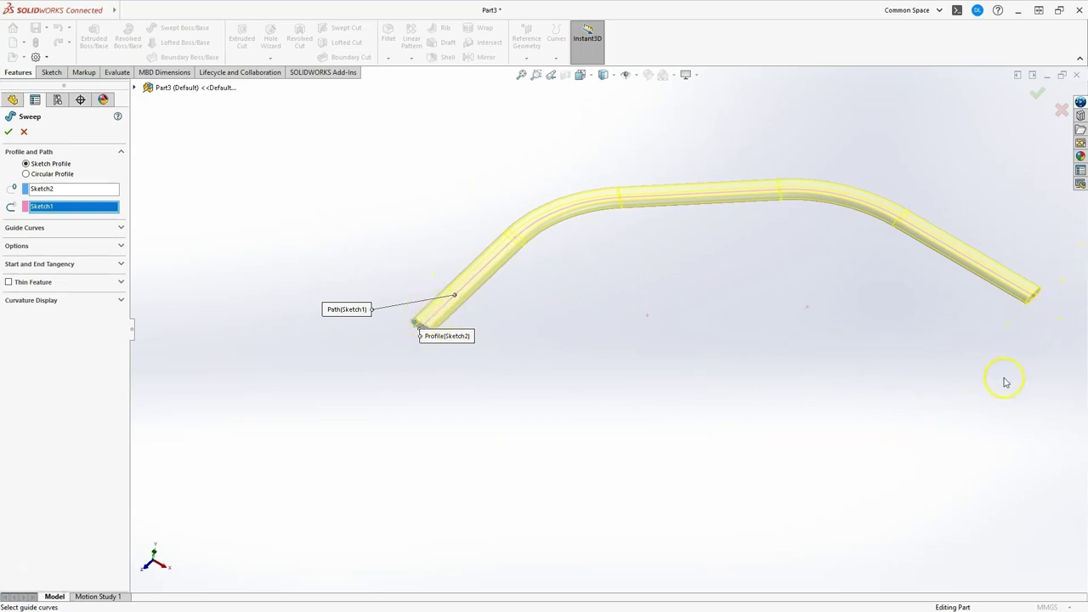
# Try a 5 mm circular profile, then revert to the Sketch2 sketch profile
pyautogui.click(26, 173)
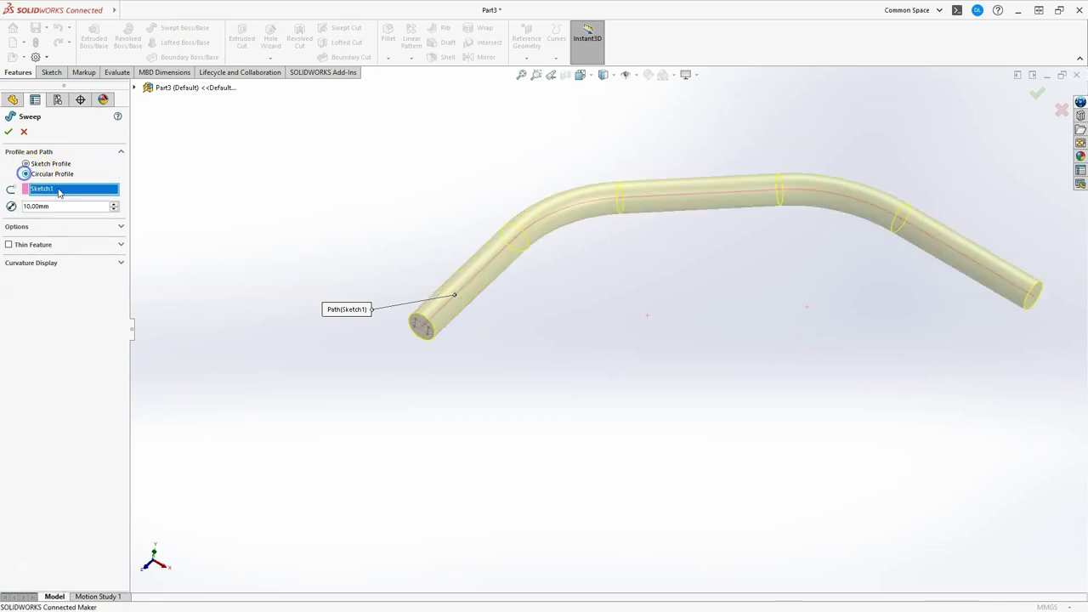
pyautogui.click(61, 206)
pyautogui.click(81, 191)
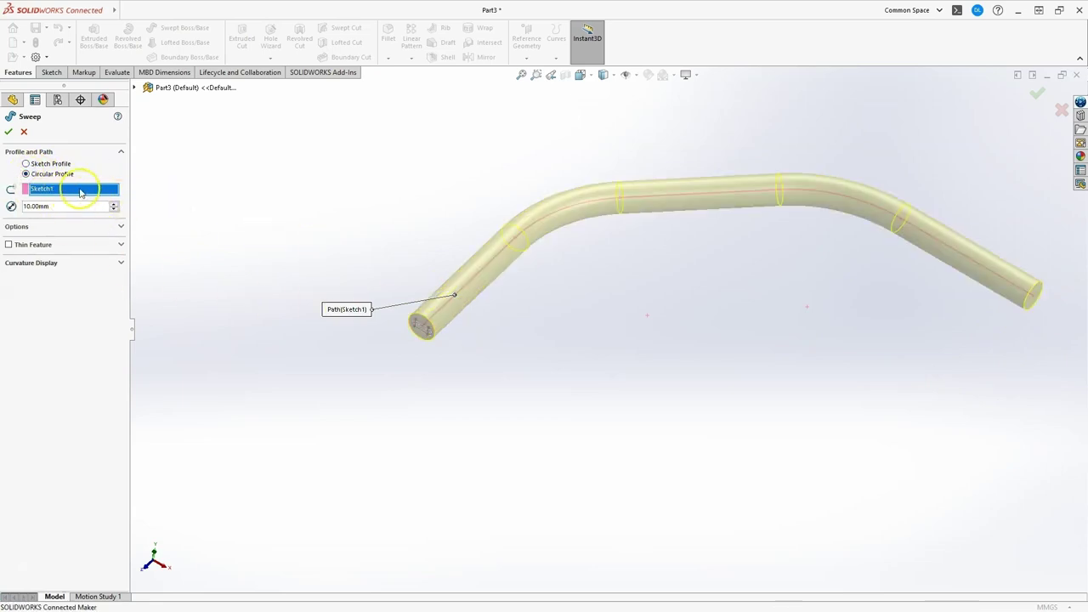
pyautogui.click(44, 206)
pyautogui.write('5')
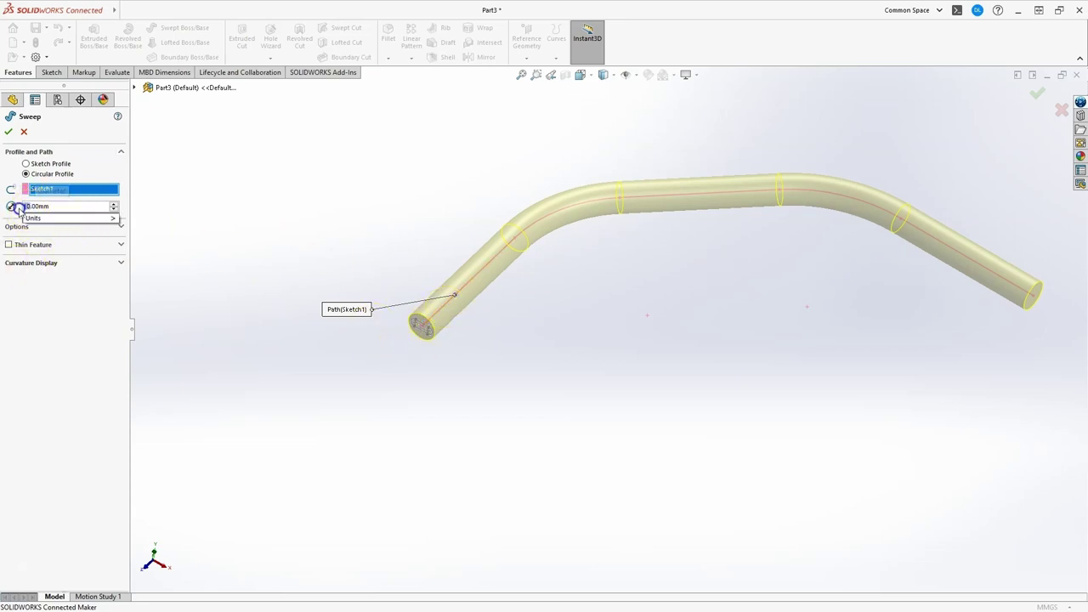
pyautogui.press('Return')
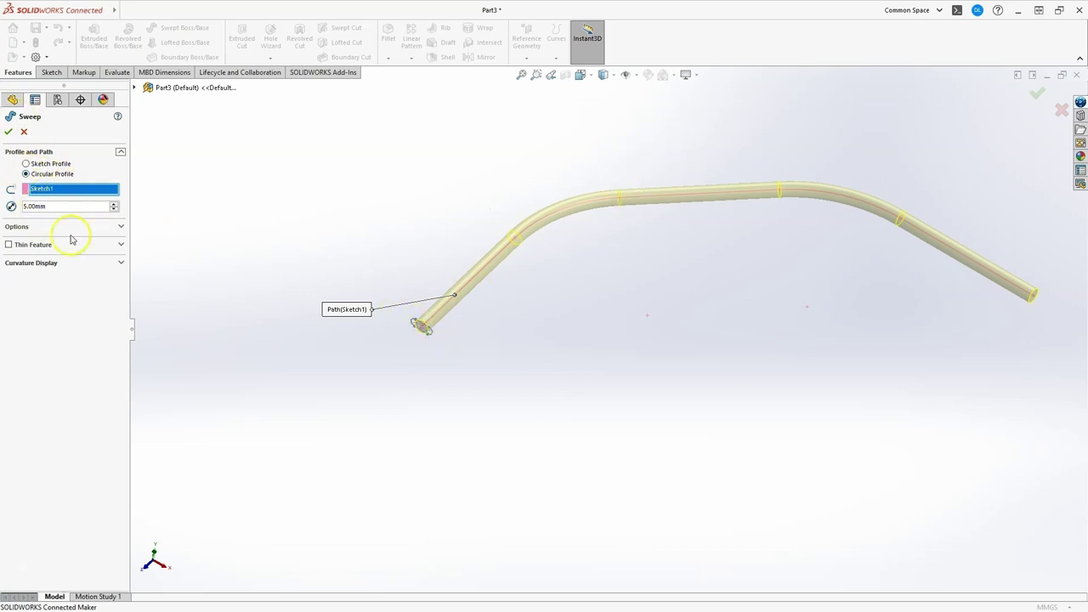
pyautogui.click(25, 163)
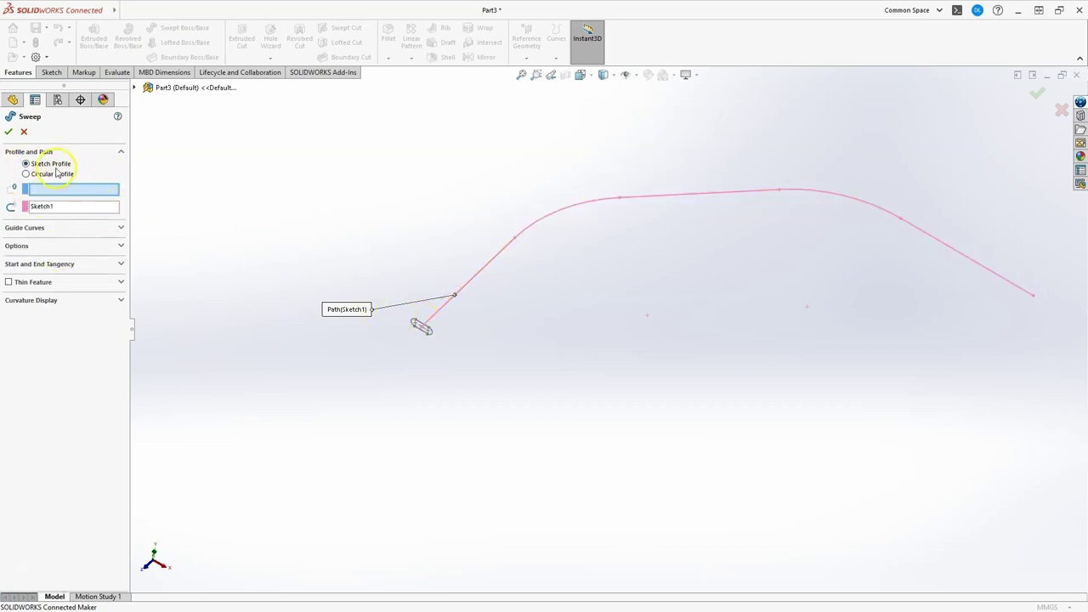
pyautogui.click(419, 323)
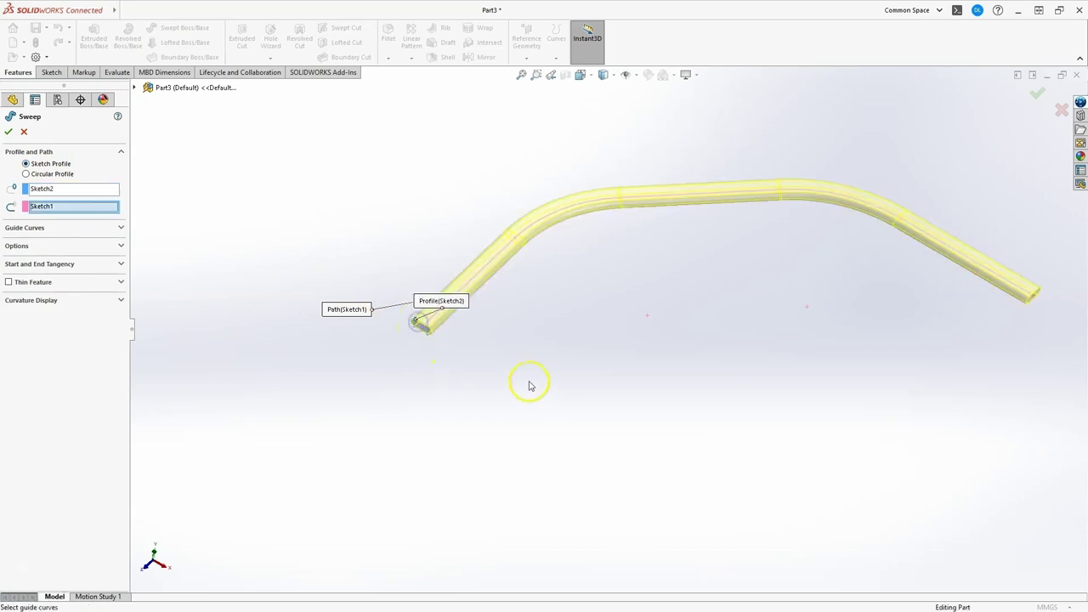
# Accept the sweep to create Sweep1 and orbit around the bent slotted solid
pyautogui.click(10, 134)
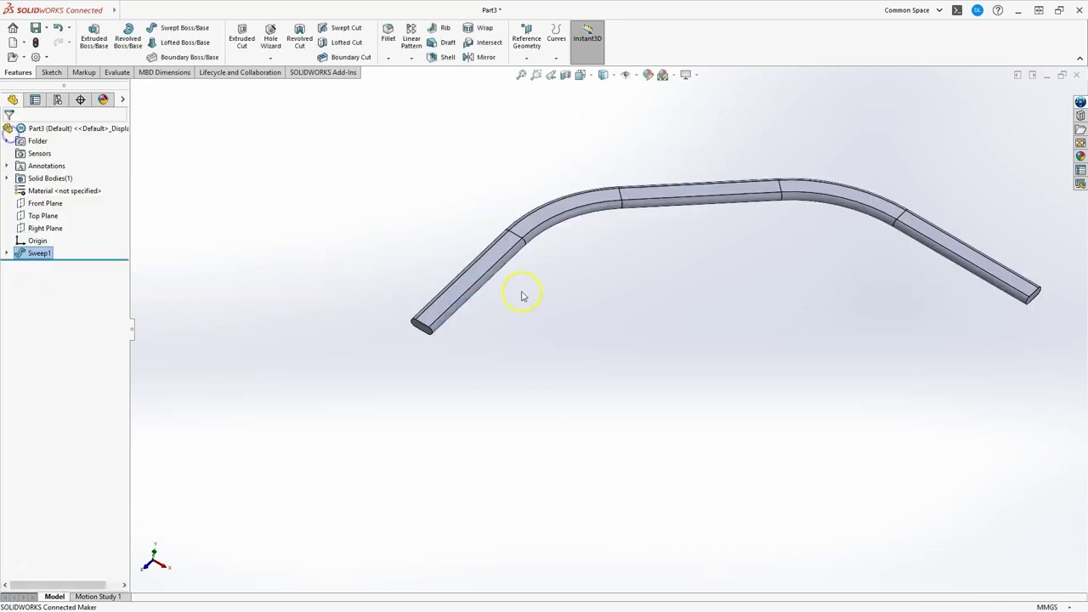
pyautogui.moveTo(527, 350); pyautogui.dragTo(390, 248, button='middle')
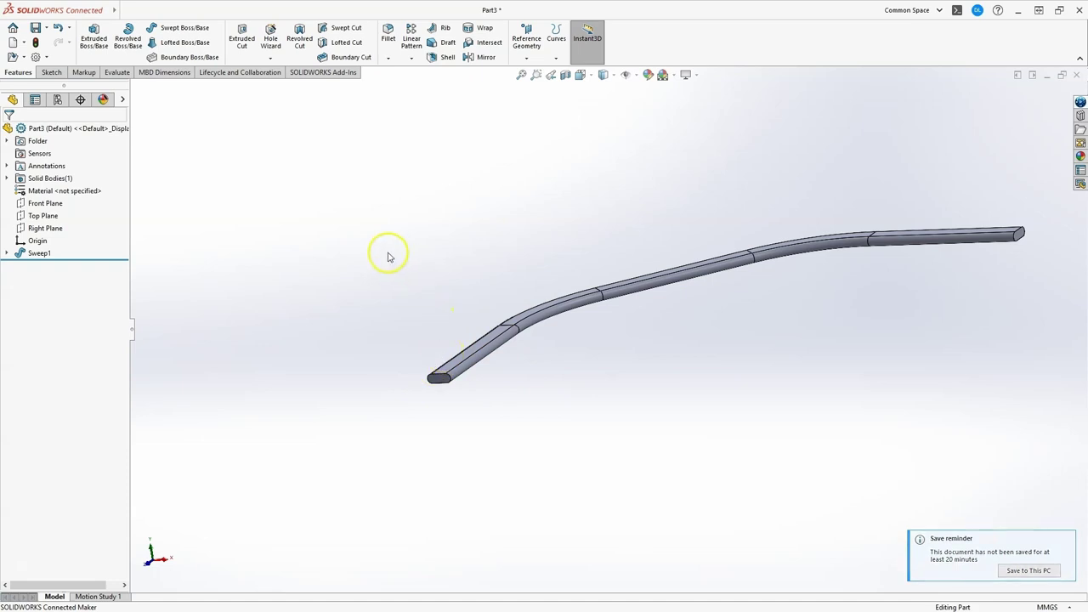
# Create a new part and draw two lines on the Front Plane forming a V at the origin
pyautogui.click(11, 41)
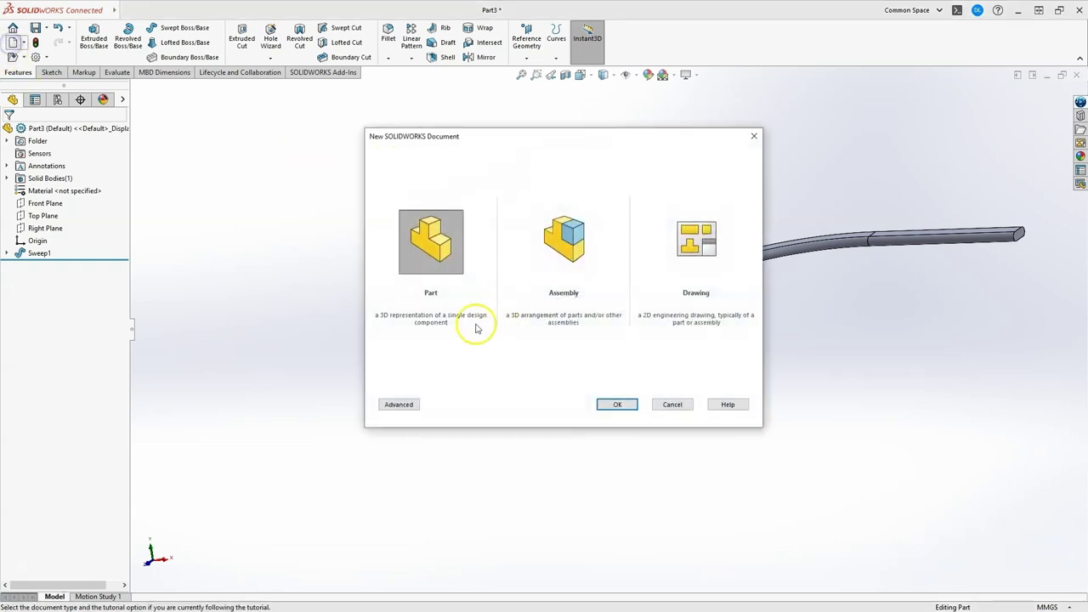
pyautogui.click(617, 404)
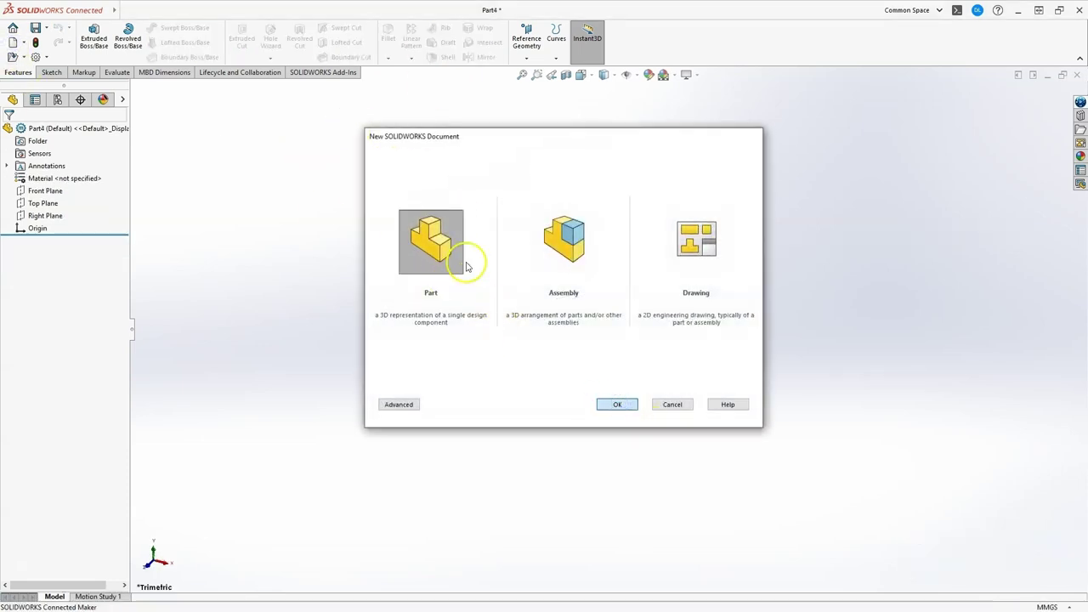
pyautogui.click(49, 73)
pyautogui.click(89, 36)
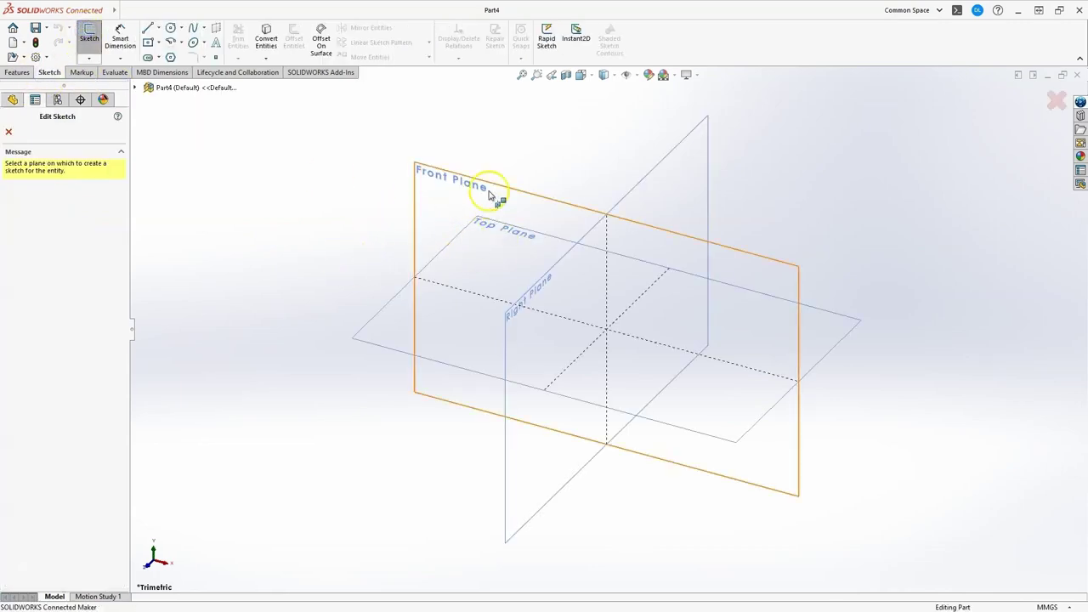
pyautogui.click(435, 182)
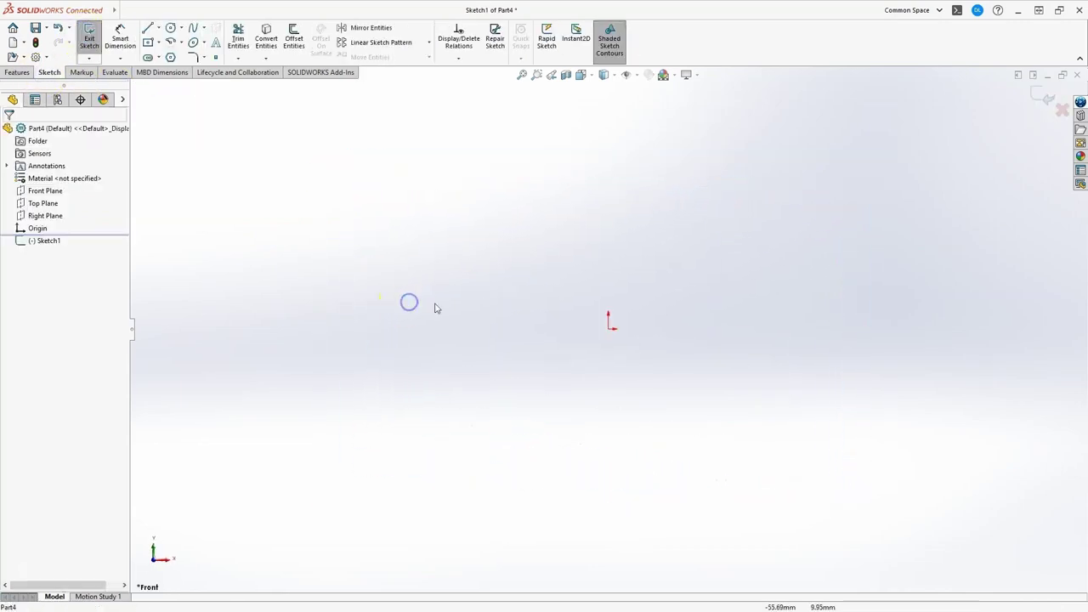
pyautogui.click(146, 28)
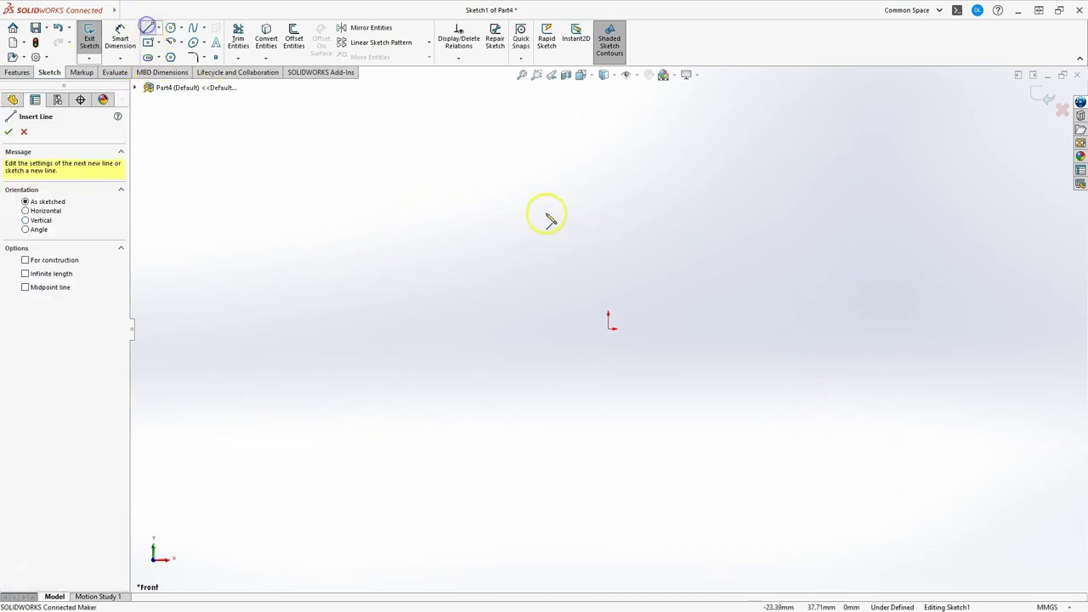
pyautogui.click(435, 173)
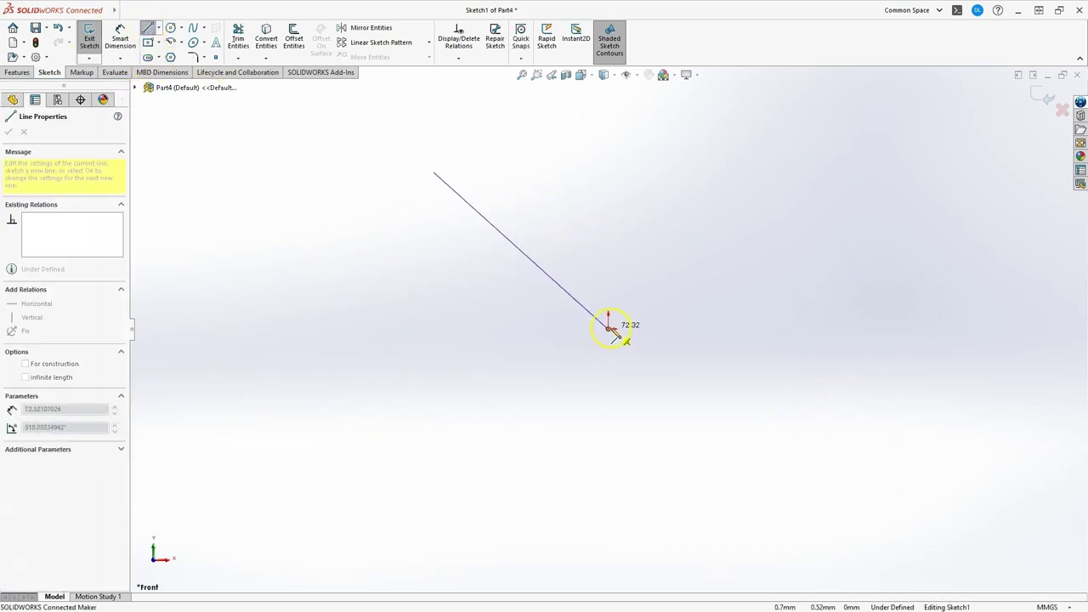
pyautogui.click(608, 328)
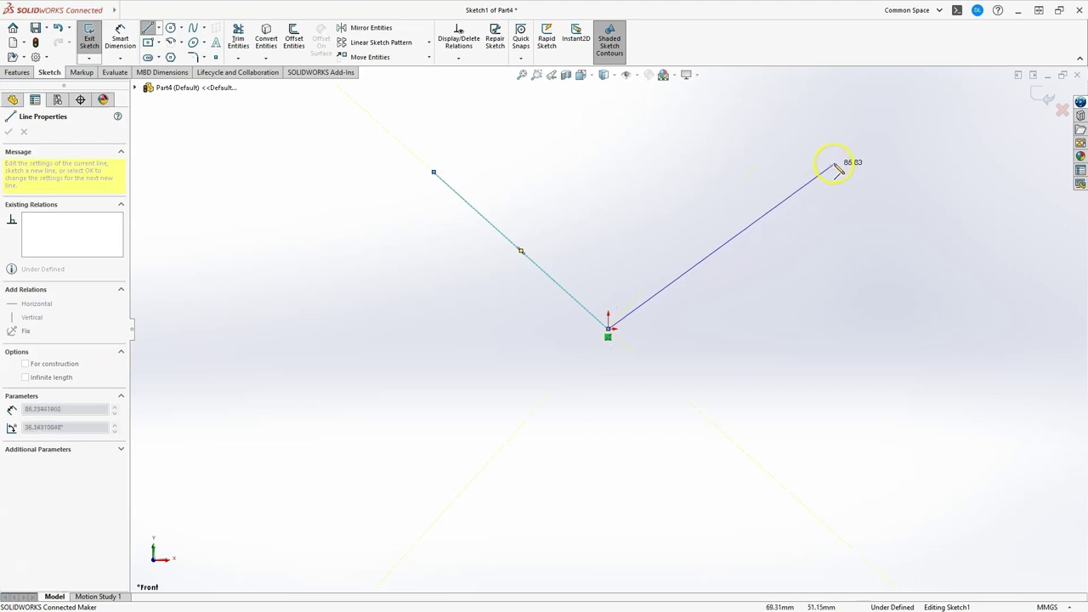
pyautogui.click(833, 162)
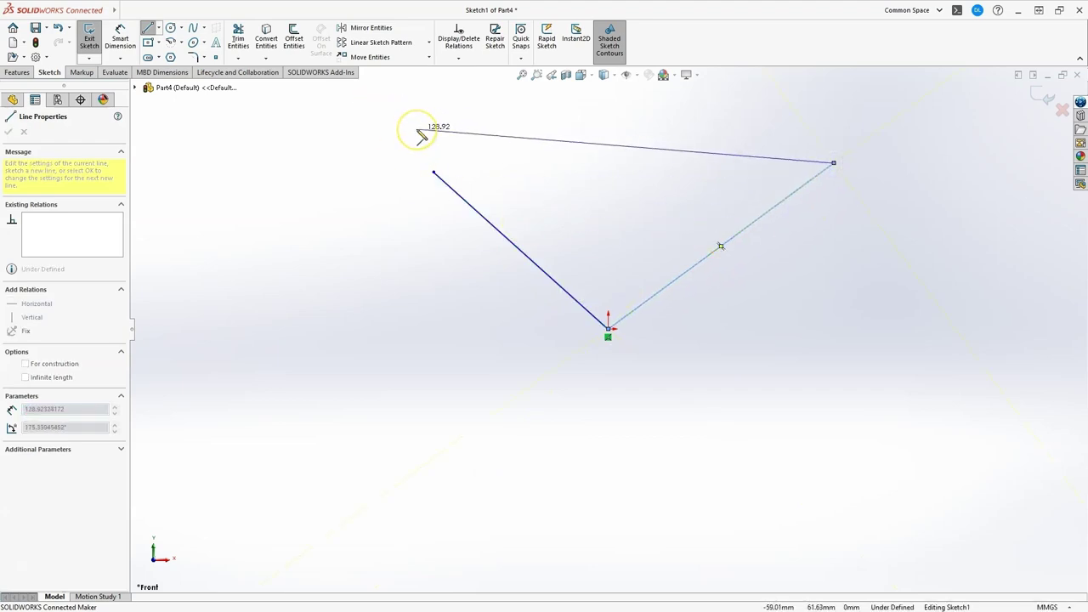
pyautogui.press('Escape')
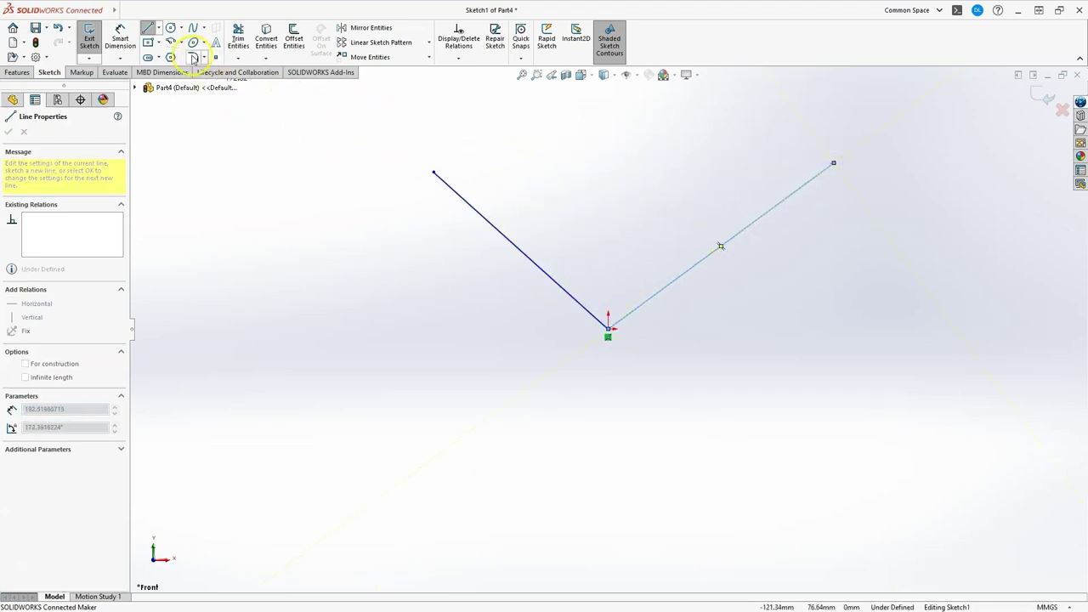
# Round the V's corner with a 10 mm sketch fillet and exit the sketch
pyautogui.click(194, 57)
pyautogui.click(605, 325)
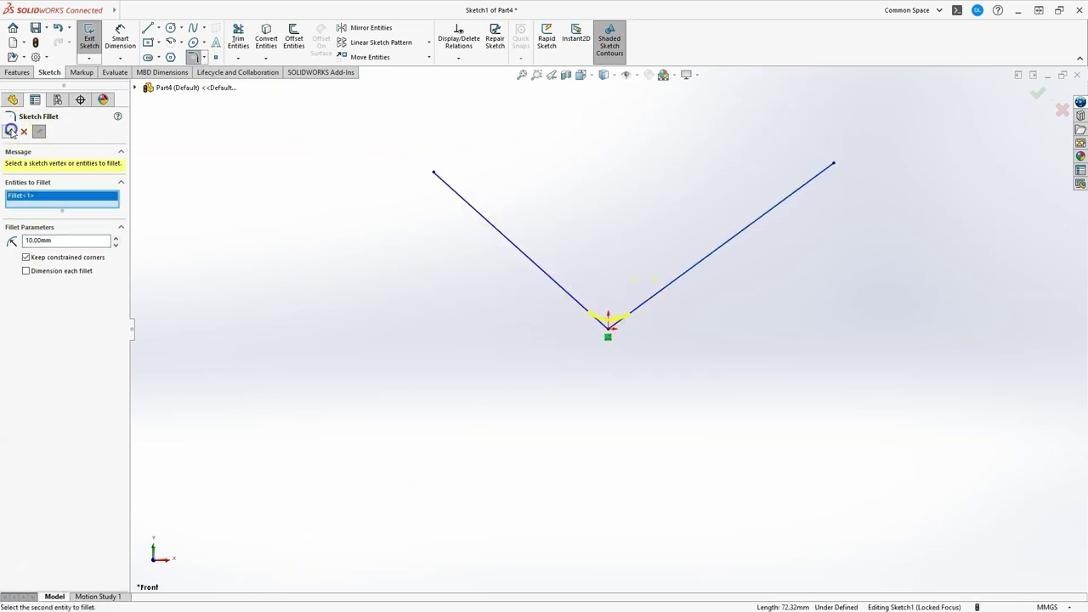
pyautogui.click(9, 131)
pyautogui.click(7, 132)
pyautogui.click(625, 275)
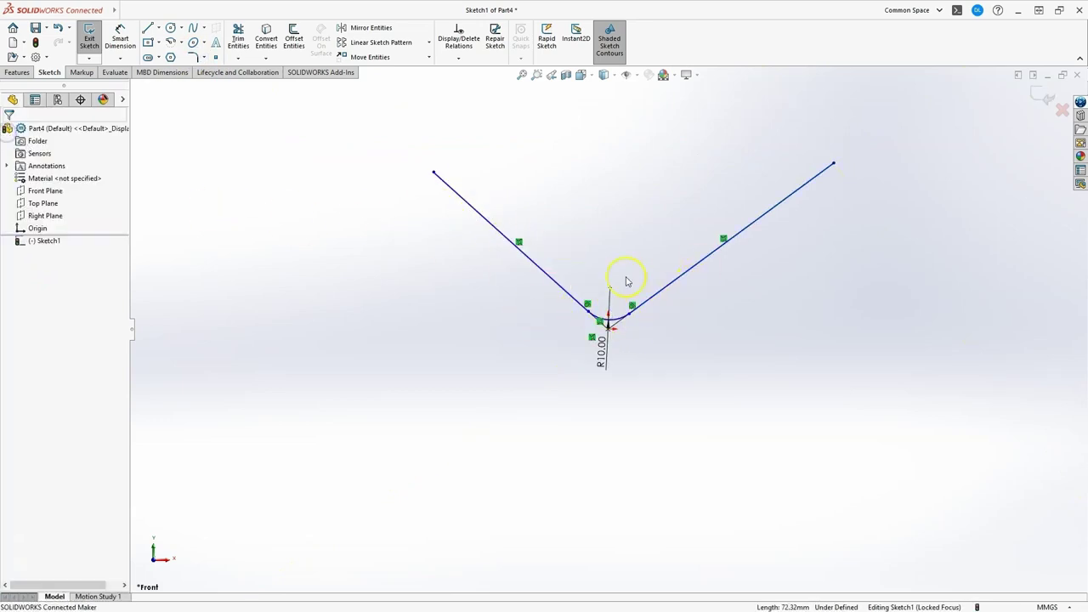
pyautogui.click(1037, 96)
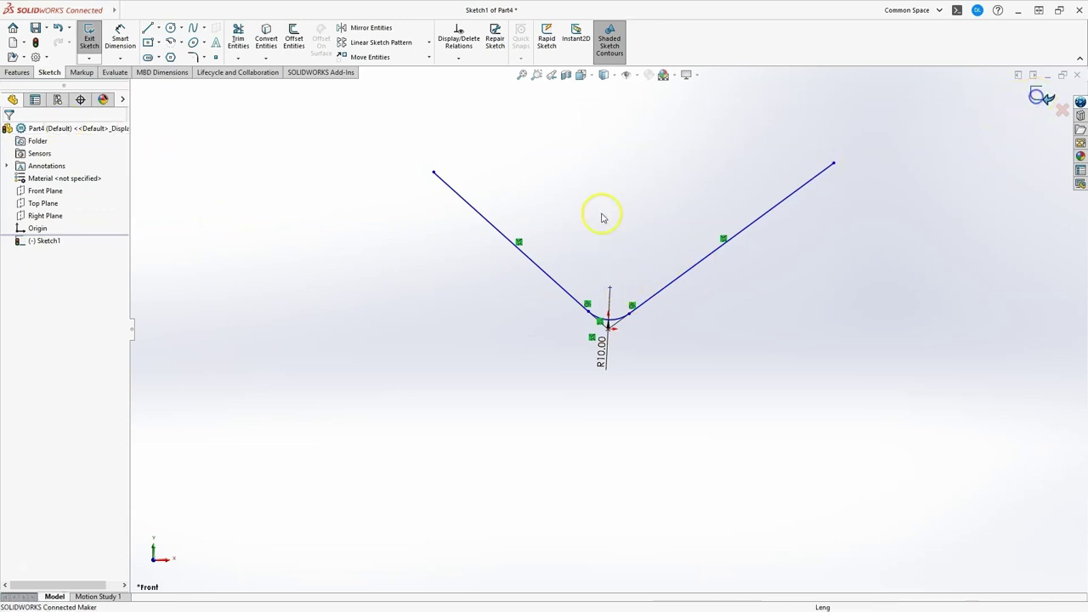
pyautogui.moveTo(545, 213)
pyautogui.mouseDown(button='middle')
pyautogui.moveTo(592, 291)
pyautogui.moveTo(563, 202)
pyautogui.mouseUp(button='middle')
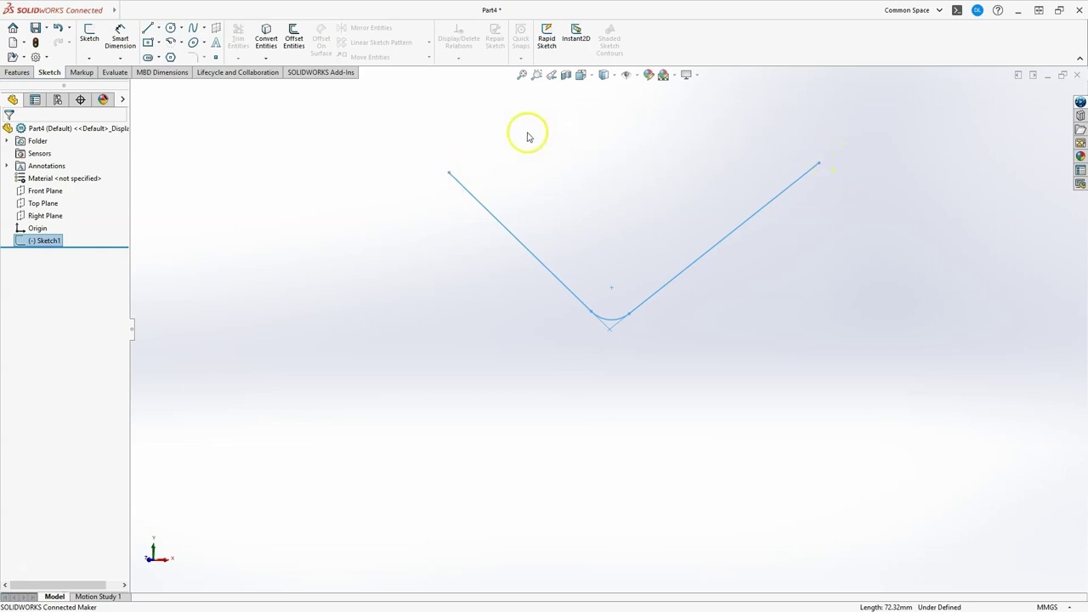
# Exit the V path sketch and clear the plane selection
pyautogui.click(345, 216)
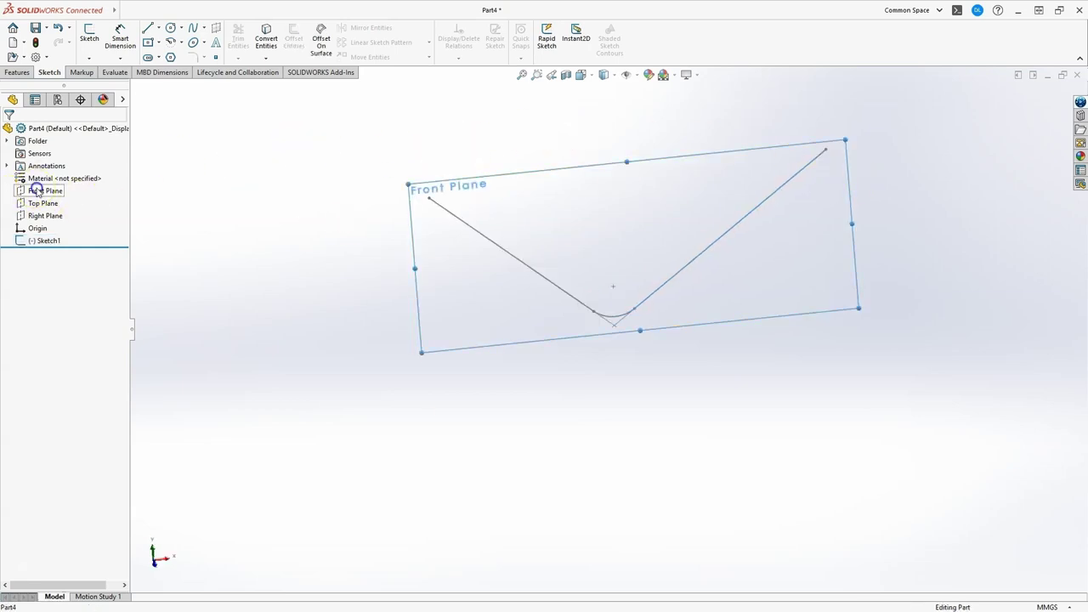
pyautogui.click(42, 216)
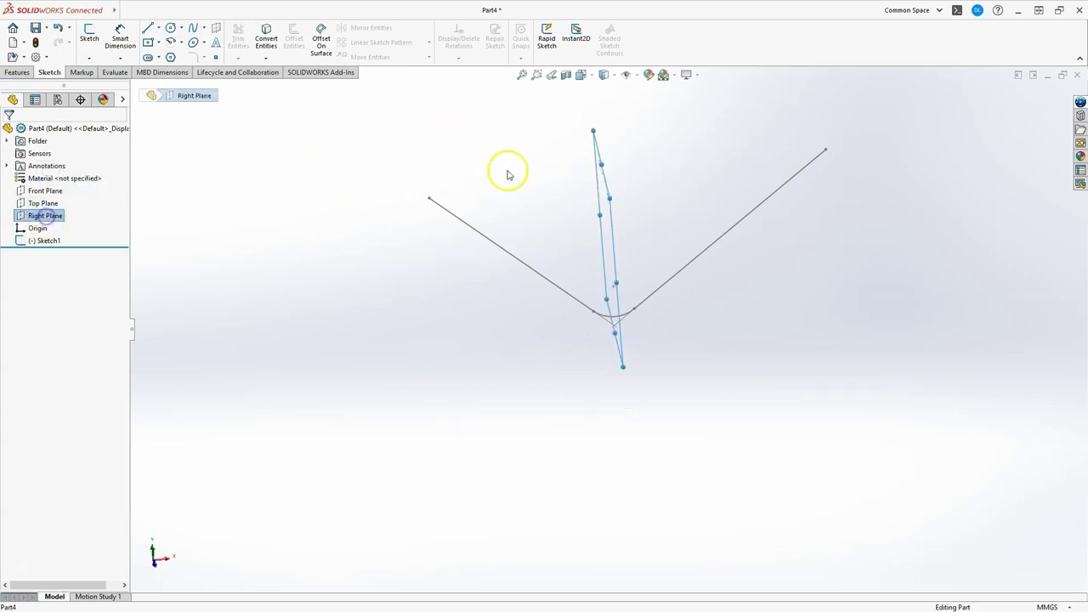
pyautogui.click(357, 171)
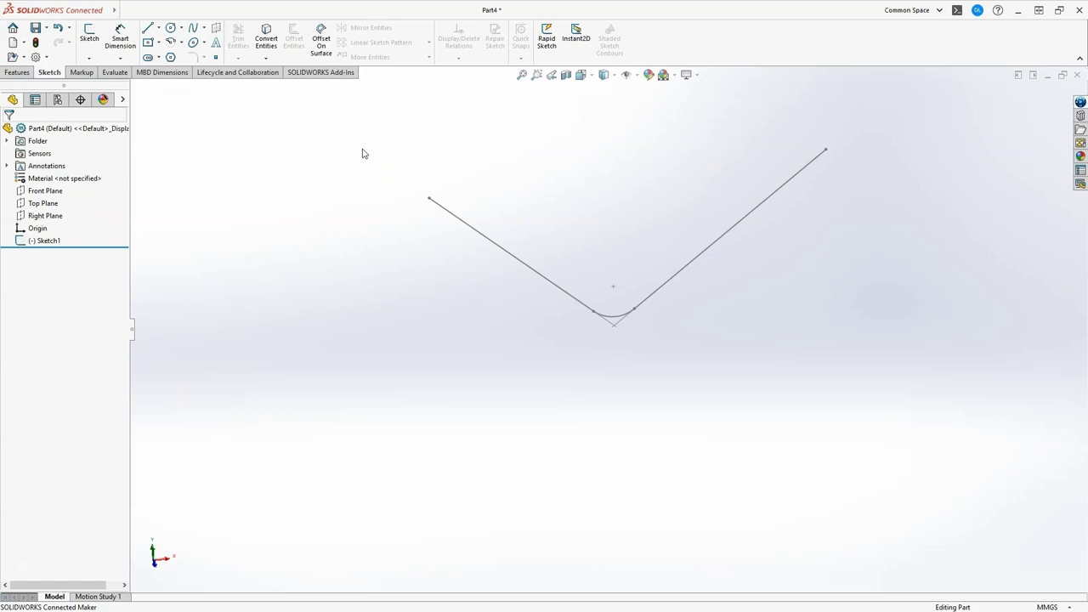
pyautogui.click(363, 153)
pyautogui.click(244, 126)
# Create Plane1 through the path's end point, perpendicular to Line1
pyautogui.click(17, 74)
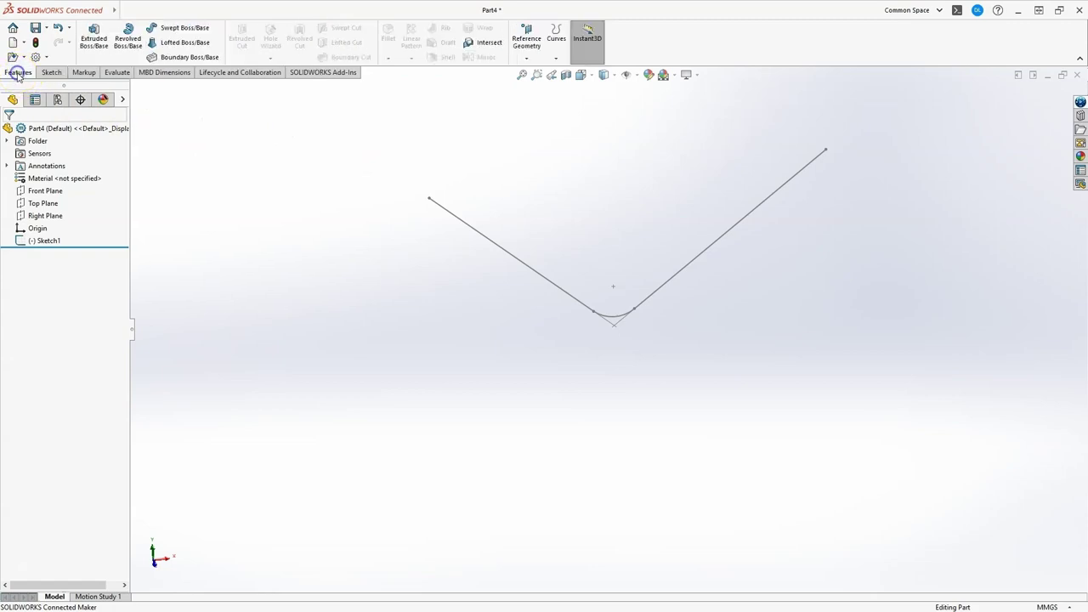
pyautogui.click(528, 58)
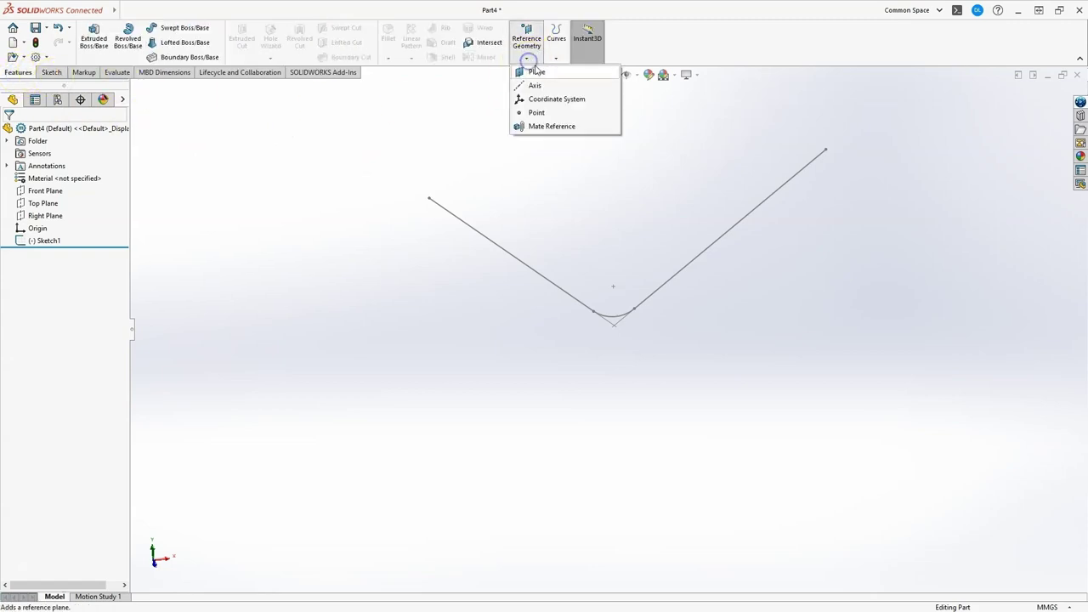
pyautogui.click(536, 73)
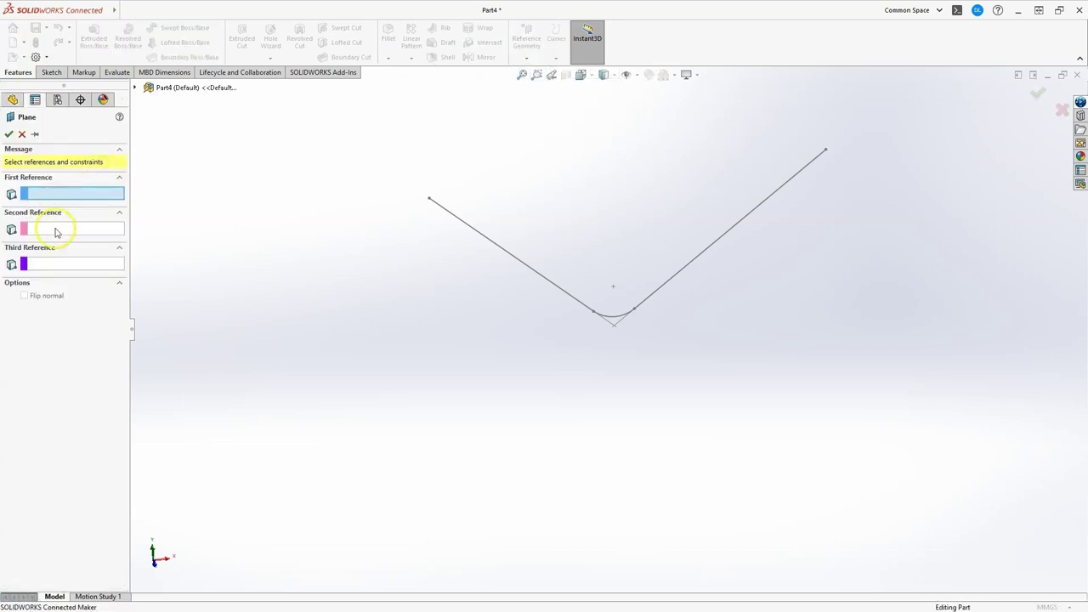
pyautogui.click(430, 200)
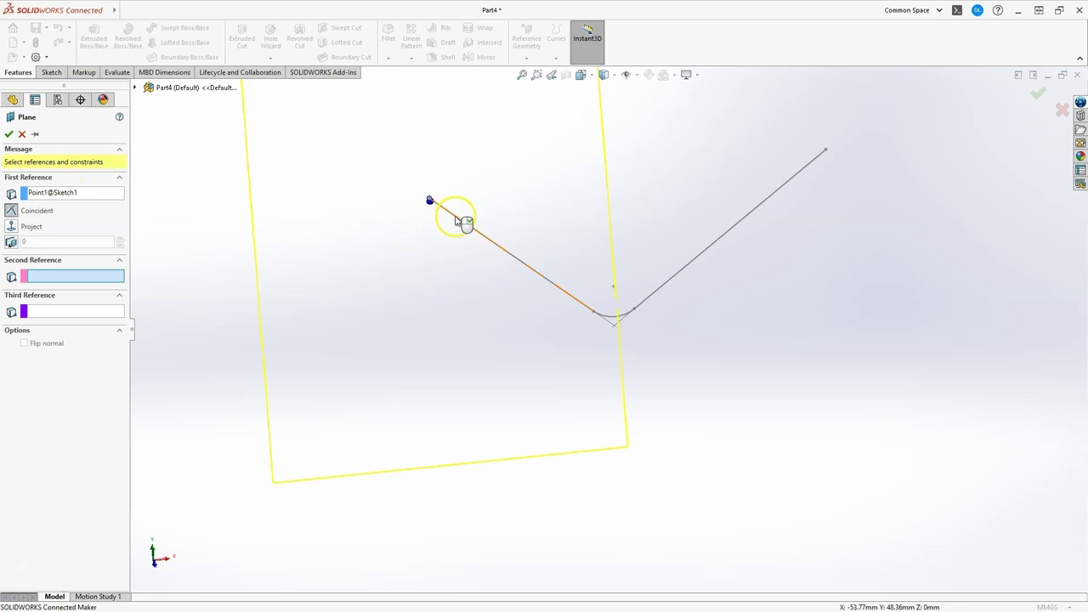
pyautogui.click(456, 220)
pyautogui.moveTo(490, 289); pyautogui.dragTo(508, 252, button='middle')
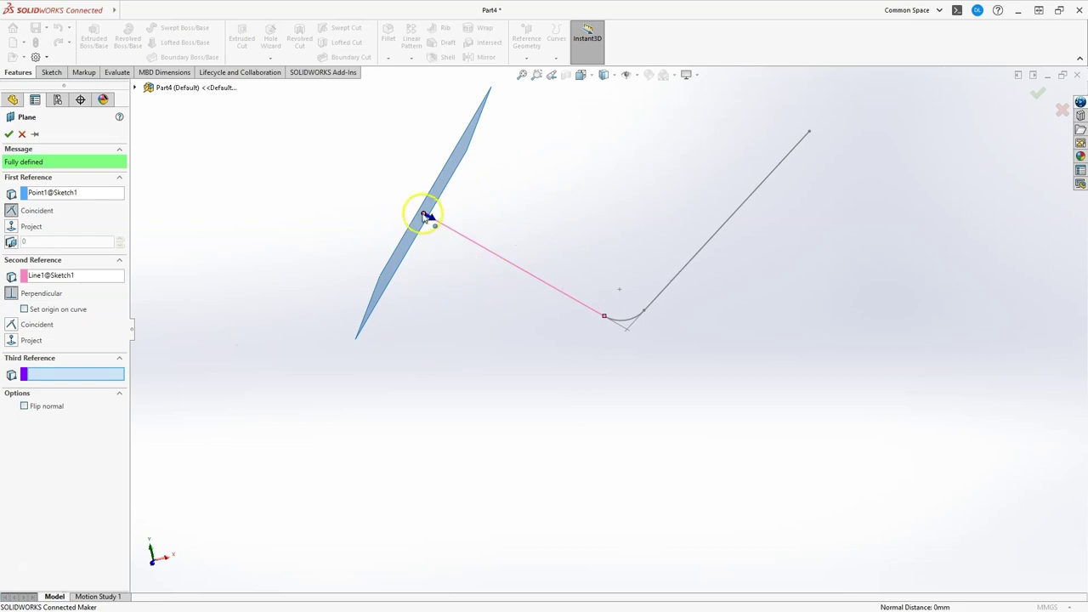
pyautogui.click(10, 136)
pyautogui.moveTo(316, 158); pyautogui.dragTo(383, 178, button='middle')
pyautogui.moveTo(596, 201)
pyautogui.mouseDown(button='middle')
pyautogui.moveTo(668, 246)
pyautogui.moveTo(646, 238)
pyautogui.mouseUp(button='middle')
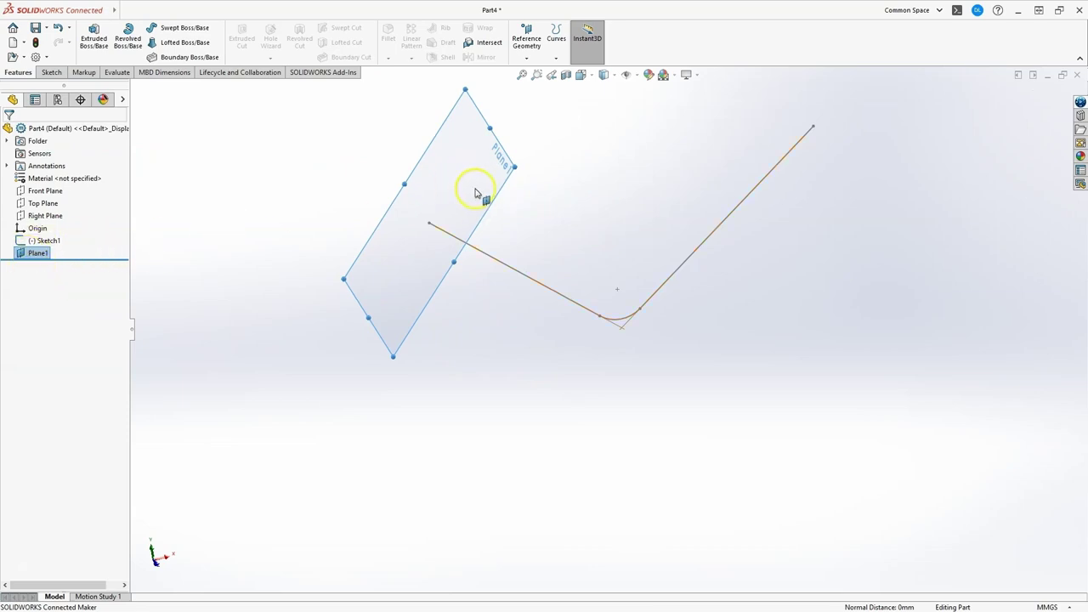
pyautogui.click(51, 72)
# Draw a small centre rectangle on Plane1 at the path's end point and exit the sketch
pyautogui.click(90, 38)
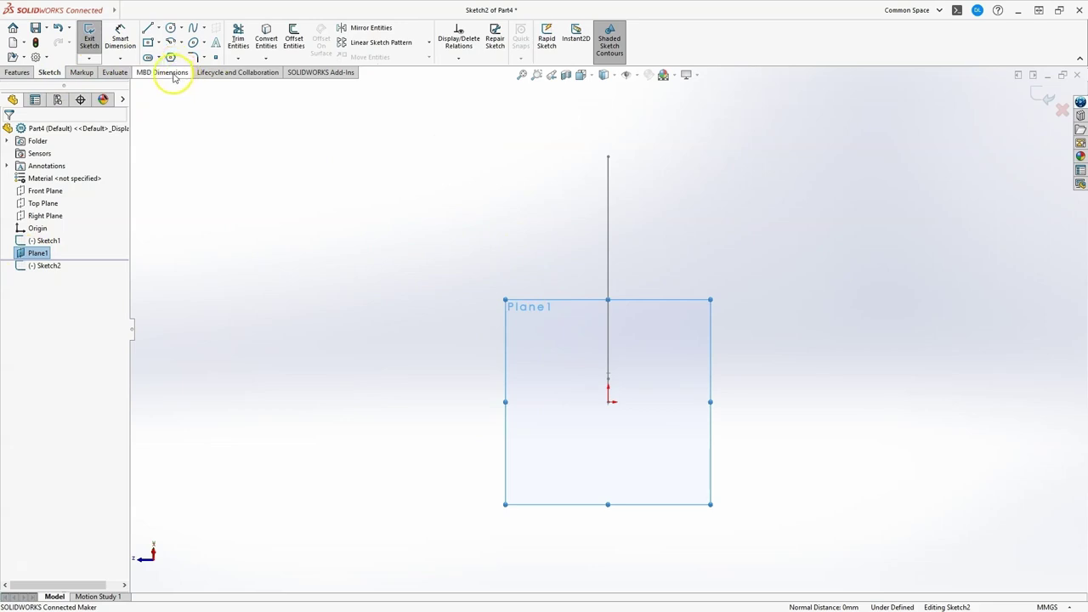
pyautogui.click(608, 401)
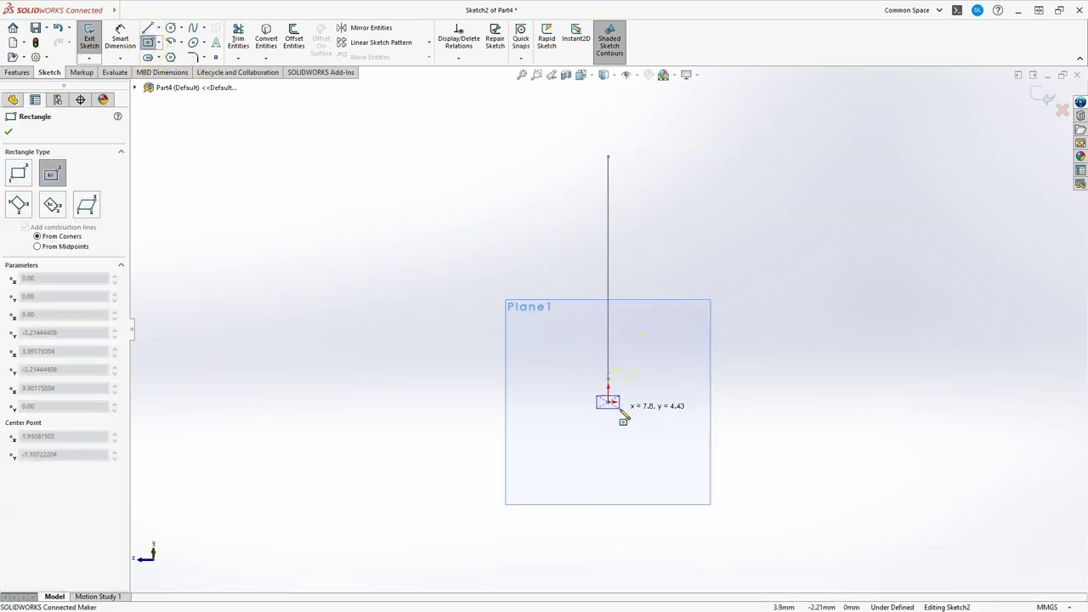
pyautogui.click(626, 415)
pyautogui.click(8, 132)
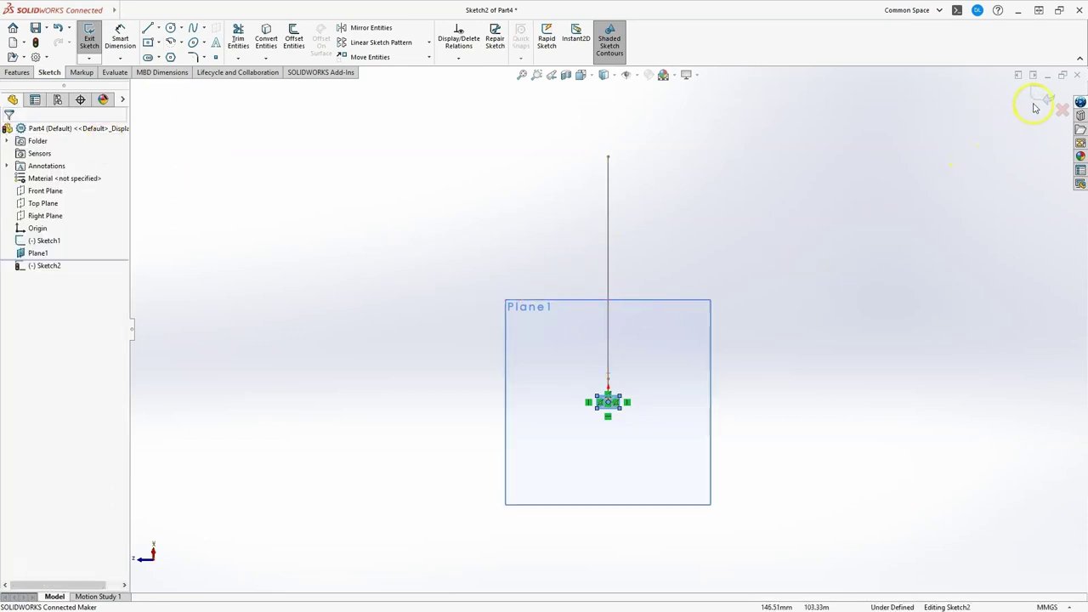
pyautogui.click(1044, 98)
pyautogui.moveTo(740, 328)
pyautogui.mouseDown(button='middle')
pyautogui.moveTo(717, 320)
pyautogui.moveTo(697, 365)
pyautogui.mouseUp(button='middle')
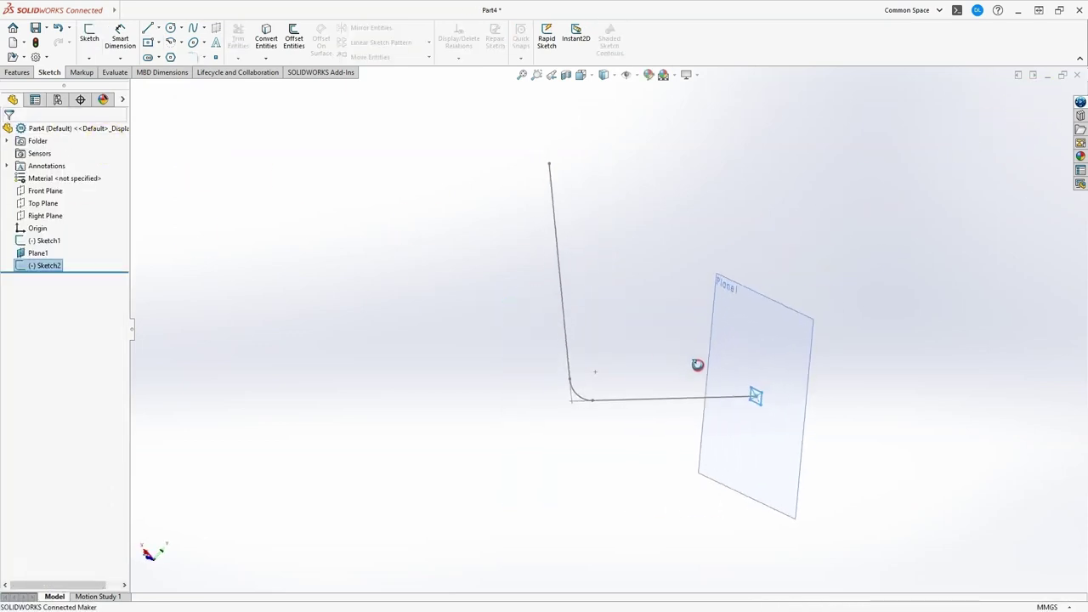
# Sweep the Sketch2 rectangle along the Sketch1 V path into a square-section bar
pyautogui.click(17, 72)
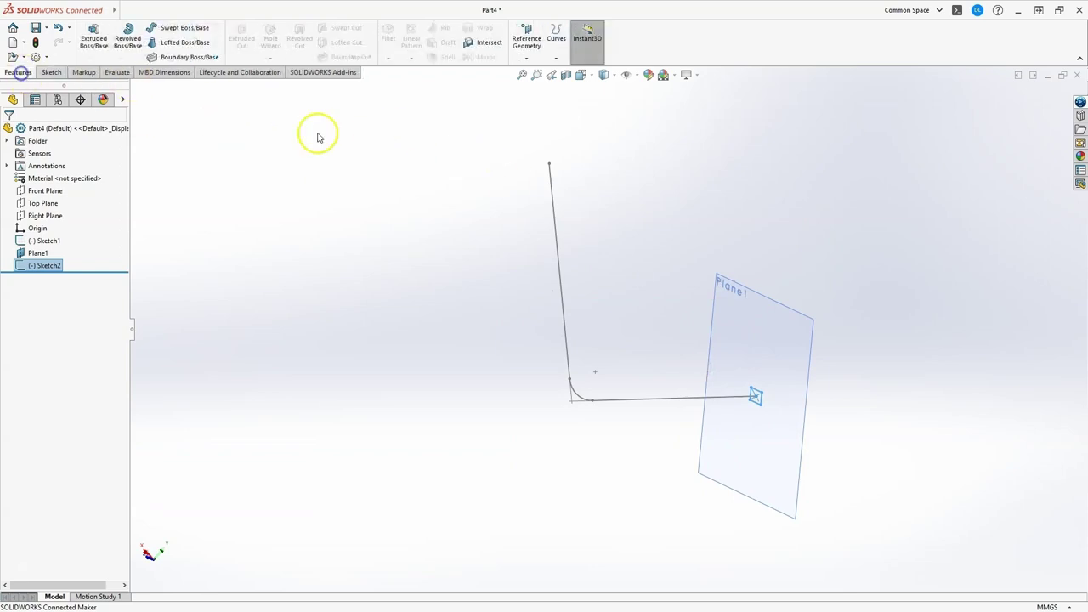
pyautogui.click(174, 29)
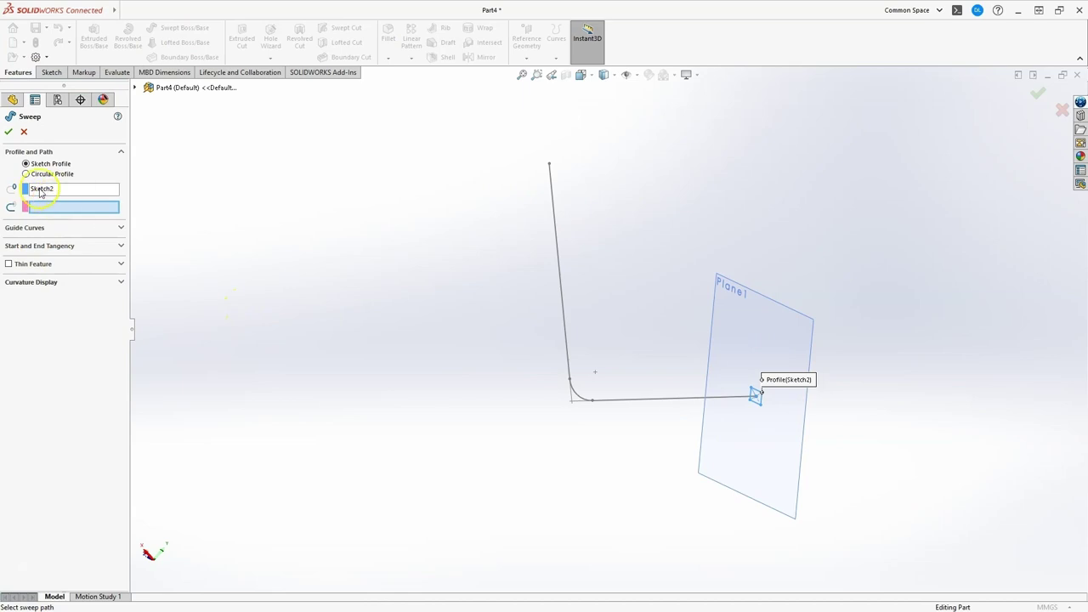
pyautogui.click(678, 404)
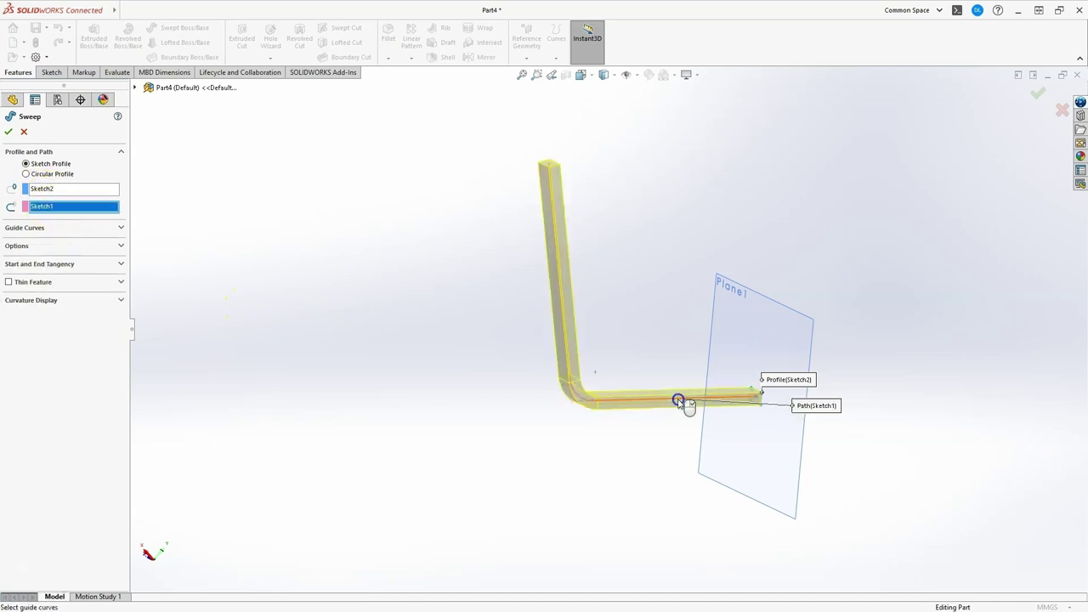
pyautogui.click(9, 132)
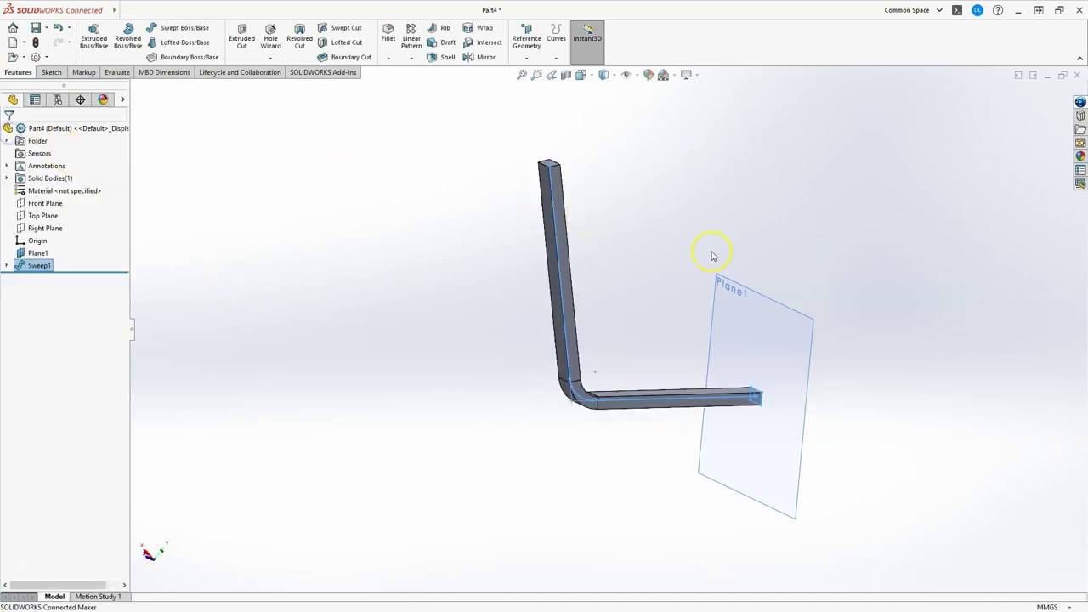
pyautogui.moveTo(711, 250); pyautogui.dragTo(456, 321, button='middle')
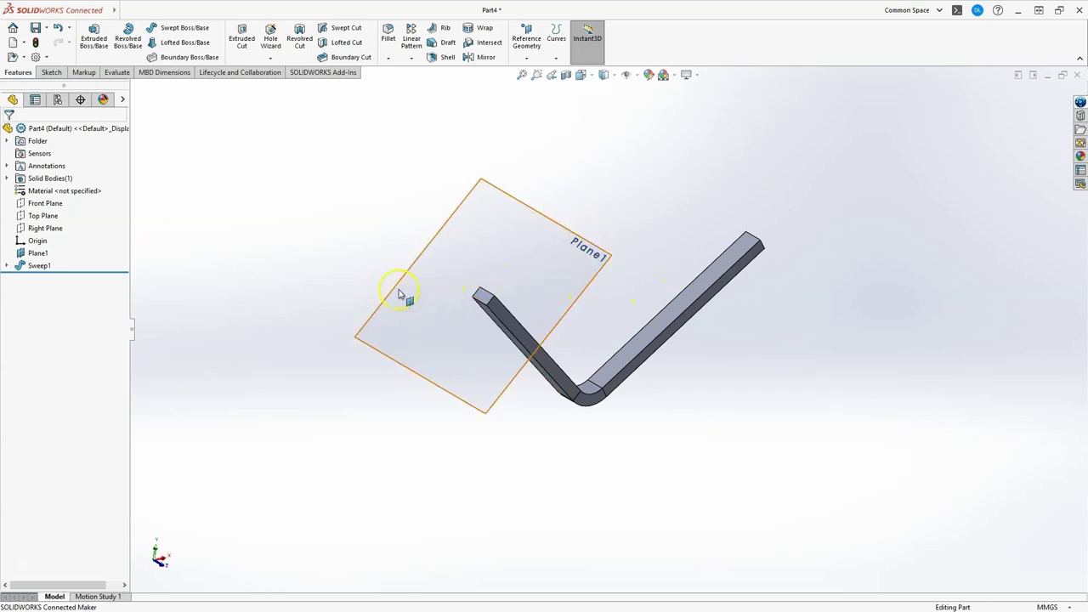
# Hide Plane1 via the FeatureManager tree
pyautogui.click(38, 253)
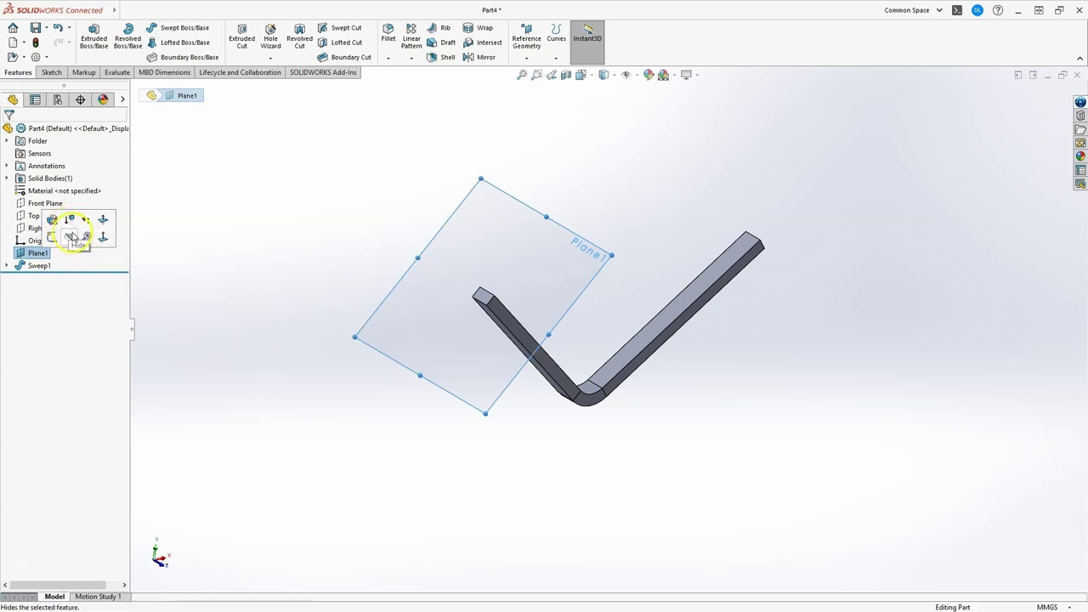
pyautogui.click(69, 237)
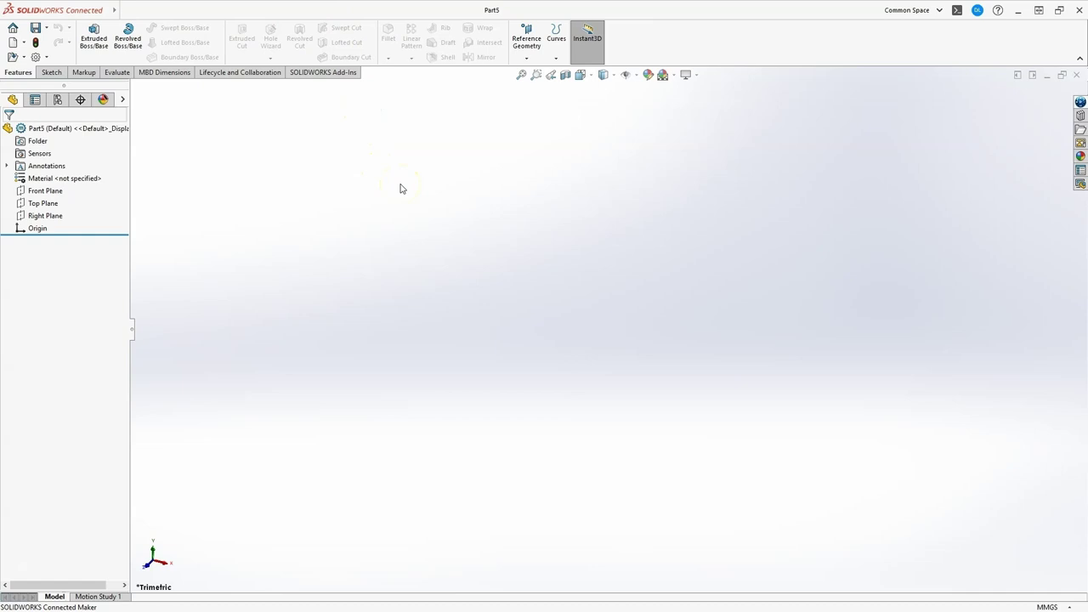
# Start a Top Plane sketch and draw a centre rectangle at the origin
pyautogui.click(49, 72)
pyautogui.click(87, 34)
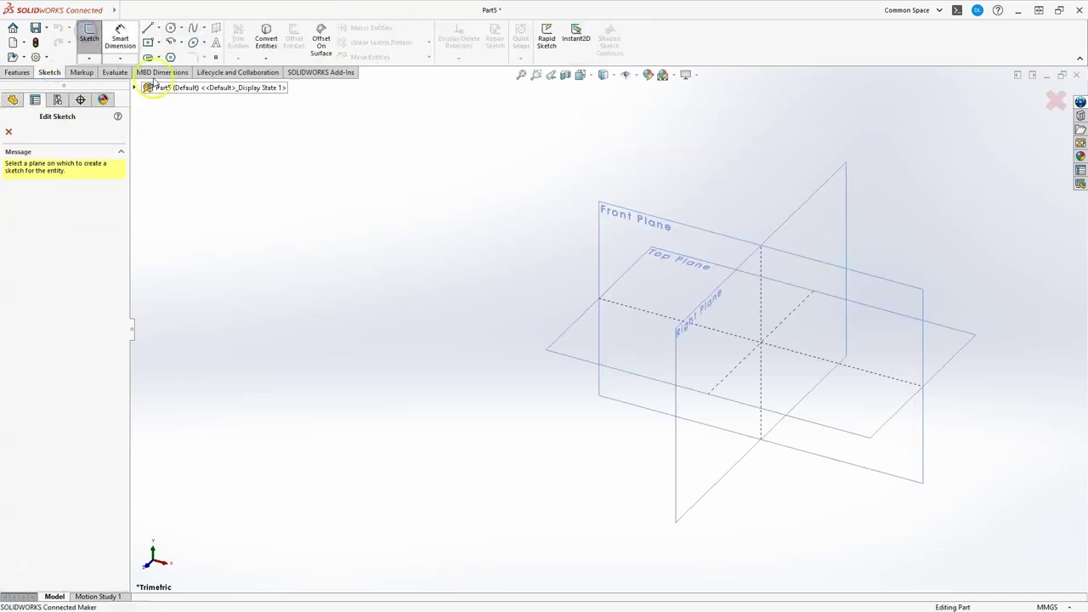
pyautogui.click(585, 348)
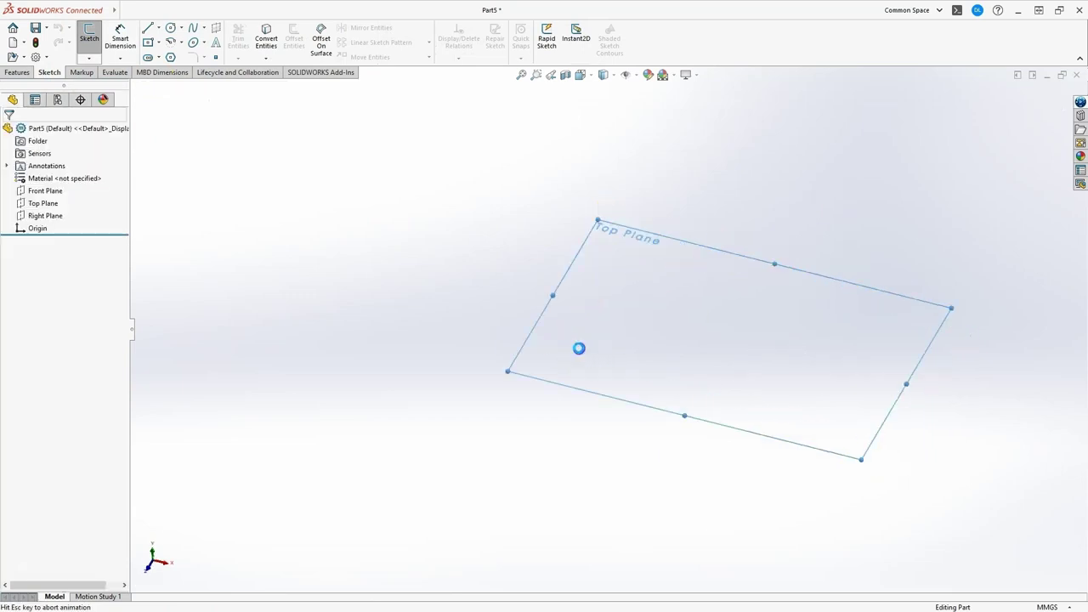
pyautogui.click(148, 43)
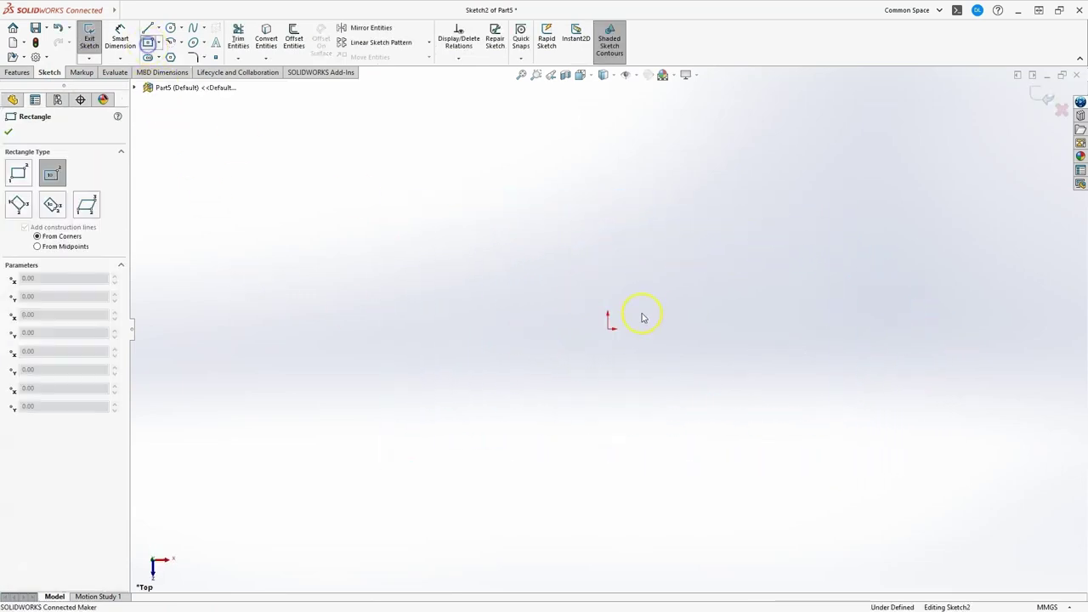
pyautogui.click(608, 325)
pyautogui.click(793, 201)
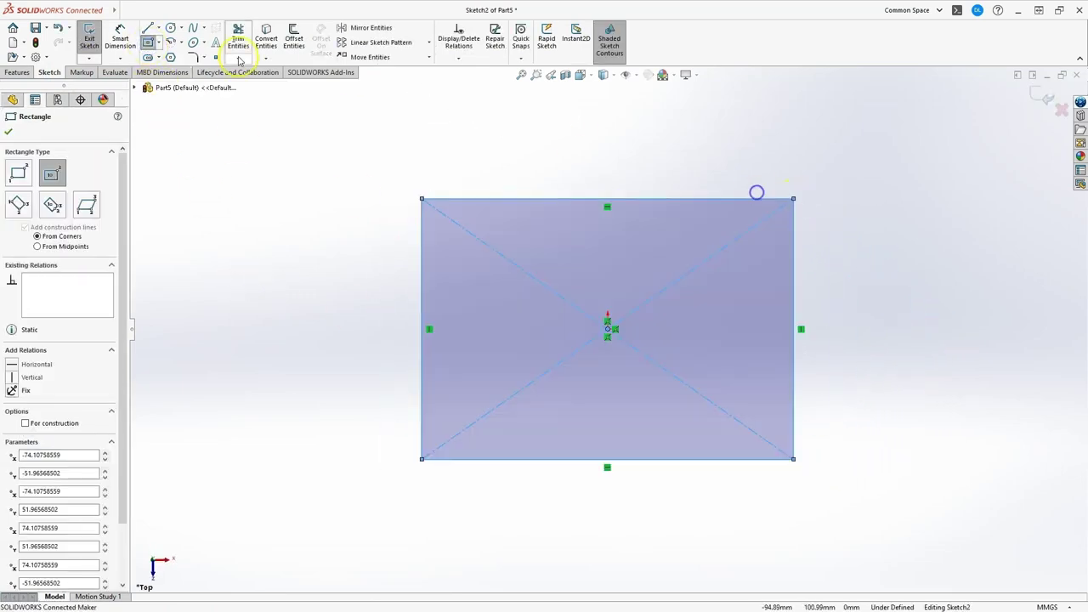
# Dimension the rectangle 100 mm wide and 70 mm tall, then exit the sketch
pyautogui.press('d')
pyautogui.click(616, 200)
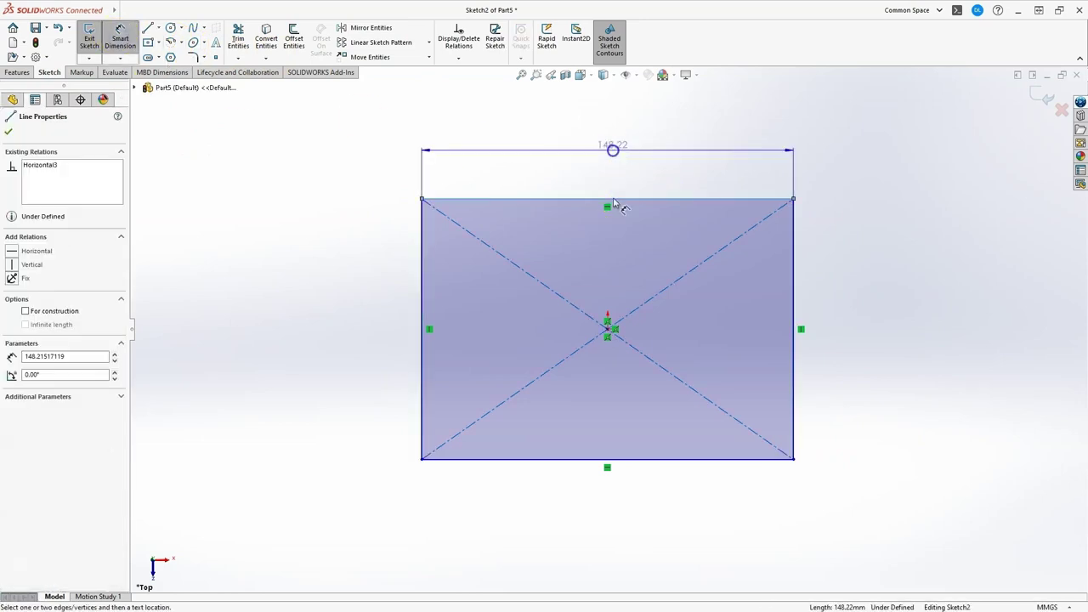
pyautogui.click(613, 147)
pyautogui.write('100')
pyautogui.press('Return')
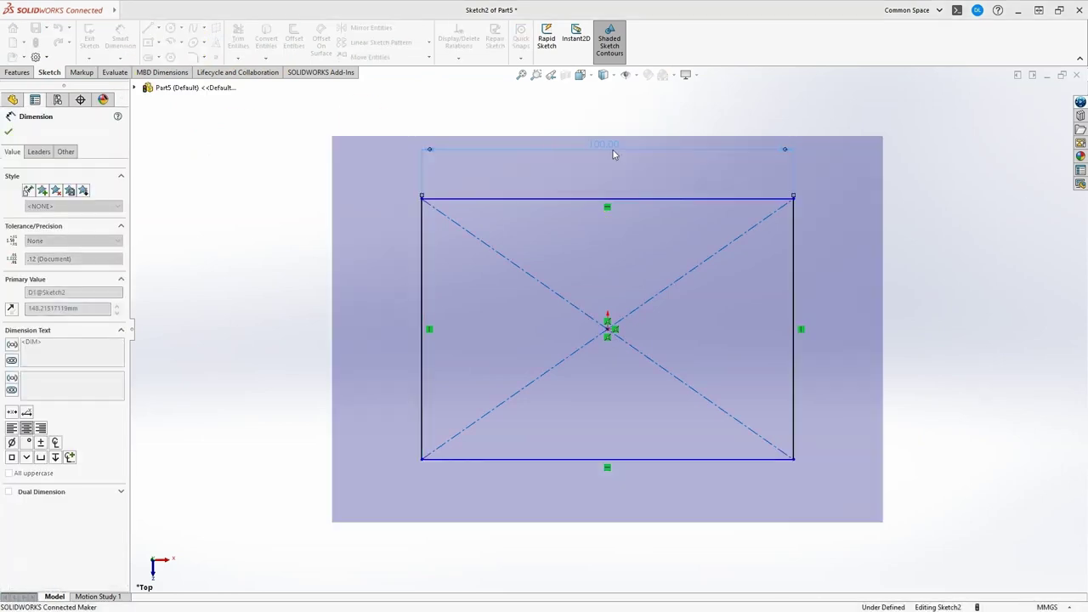
pyautogui.click(793, 279)
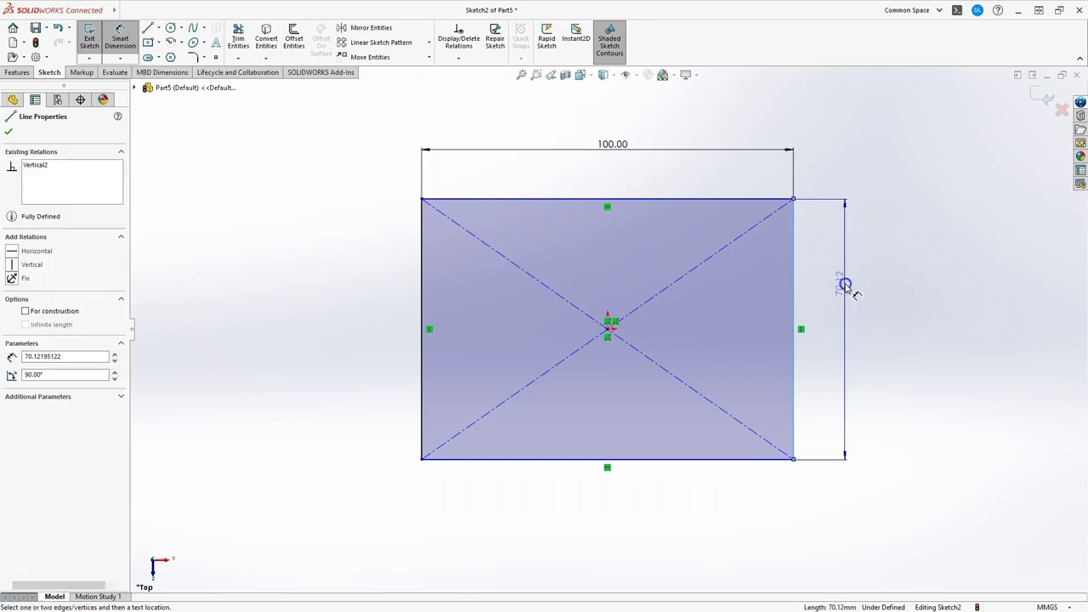
pyautogui.click(845, 284)
pyautogui.write('70')
pyautogui.press('Return')
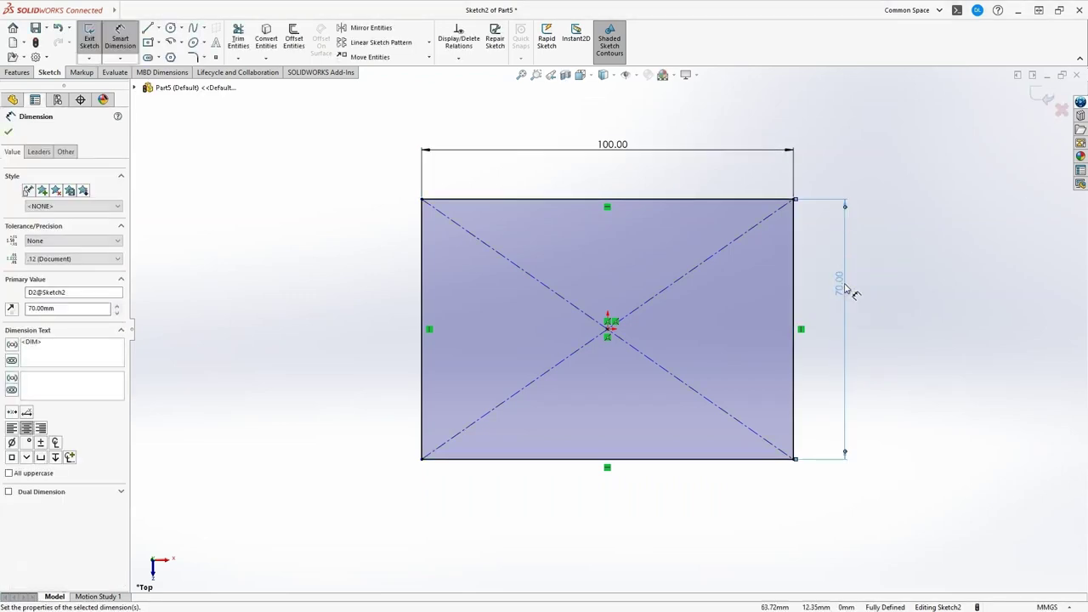
pyautogui.click(1041, 102)
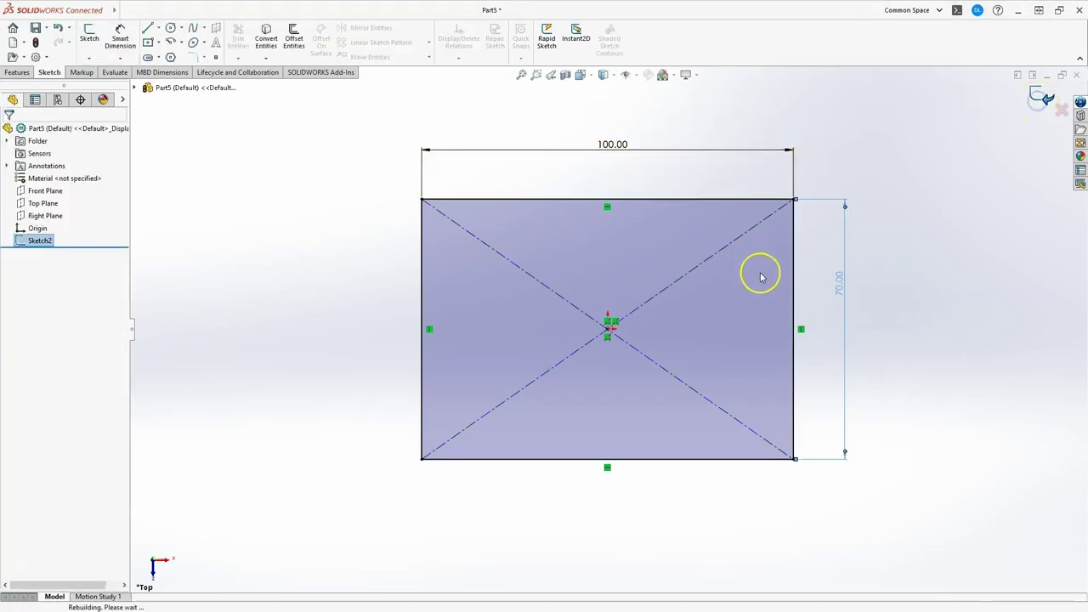
# Extrude the rectangle 20 mm Blind and select the block's top face
pyautogui.click(15, 73)
pyautogui.click(94, 38)
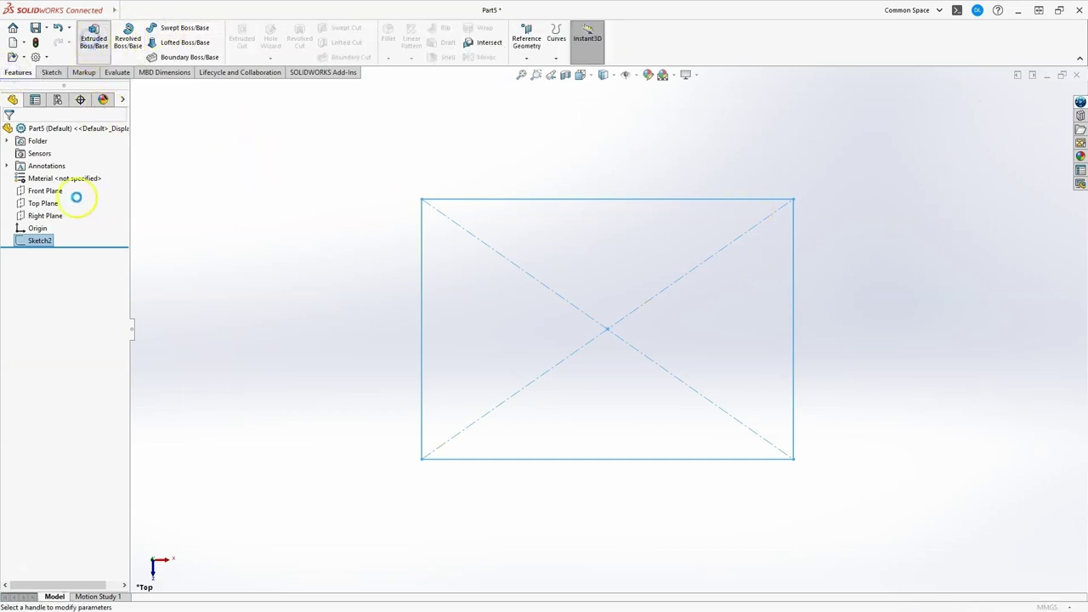
pyautogui.write('20')
pyautogui.press('Return')
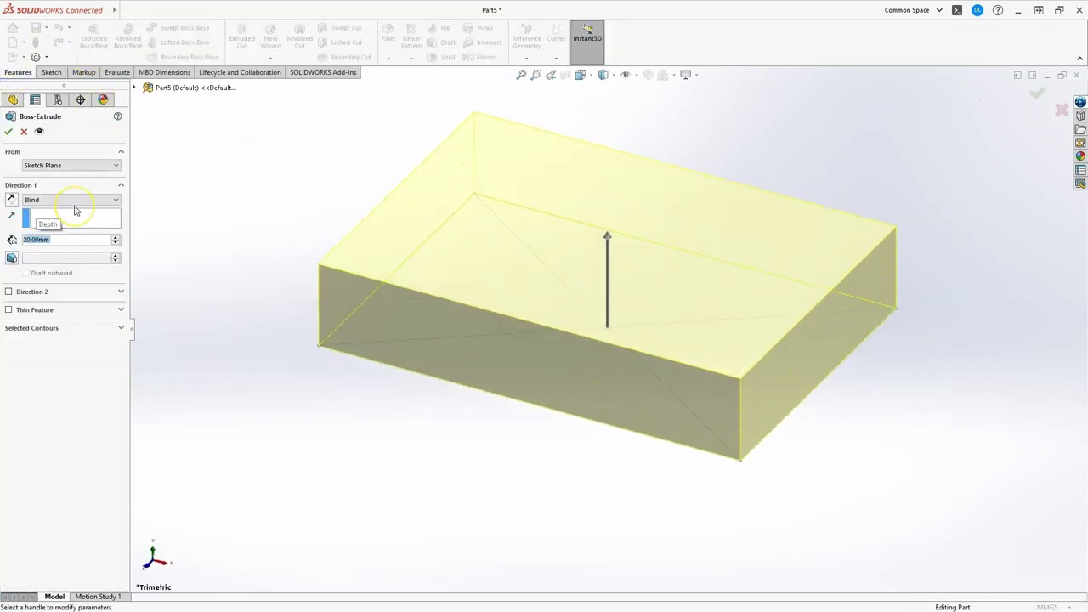
pyautogui.click(1030, 96)
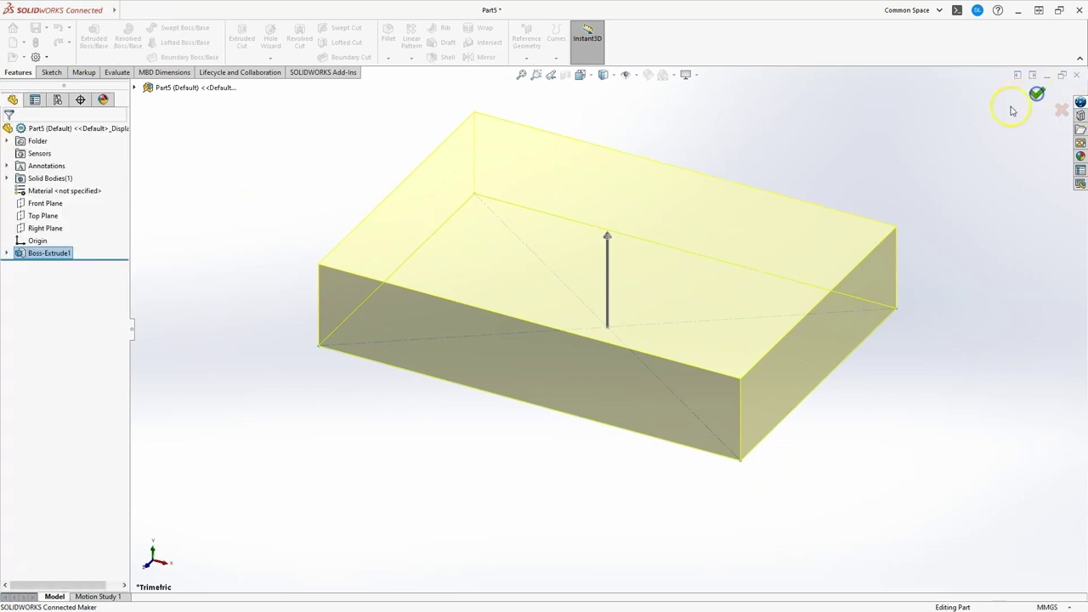
pyautogui.click(481, 219)
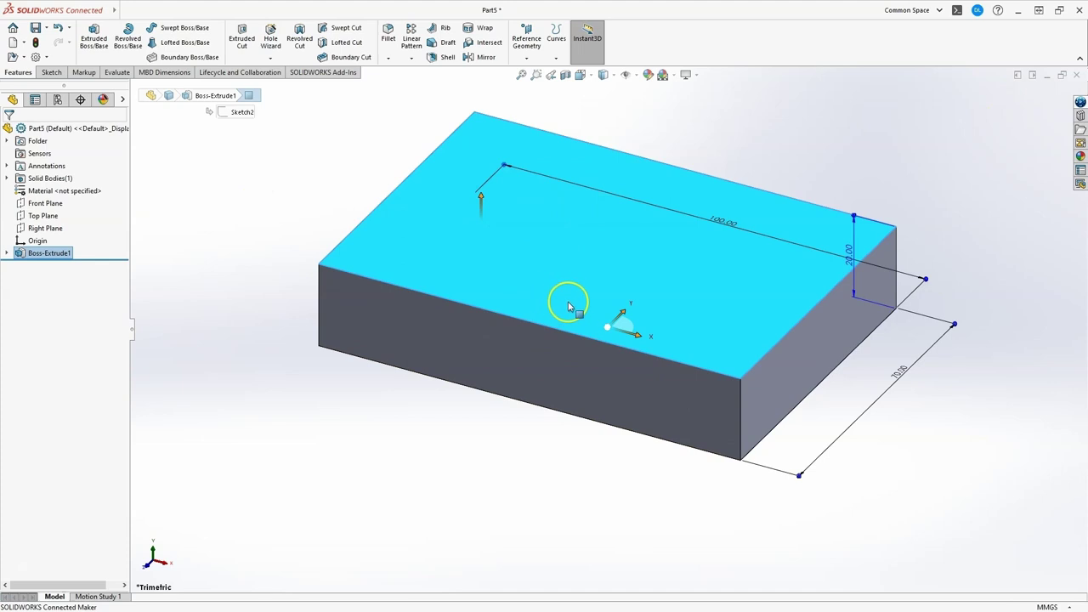
# On the top face, draw two vertical walls from the bottom edge joined by a peaked roof
pyautogui.click(51, 72)
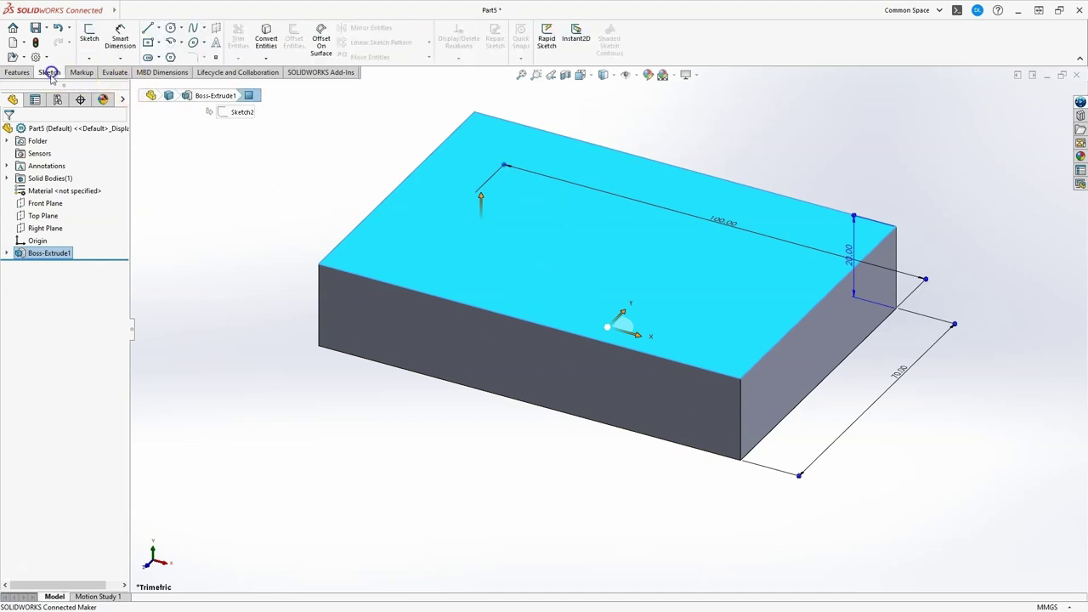
pyautogui.click(90, 39)
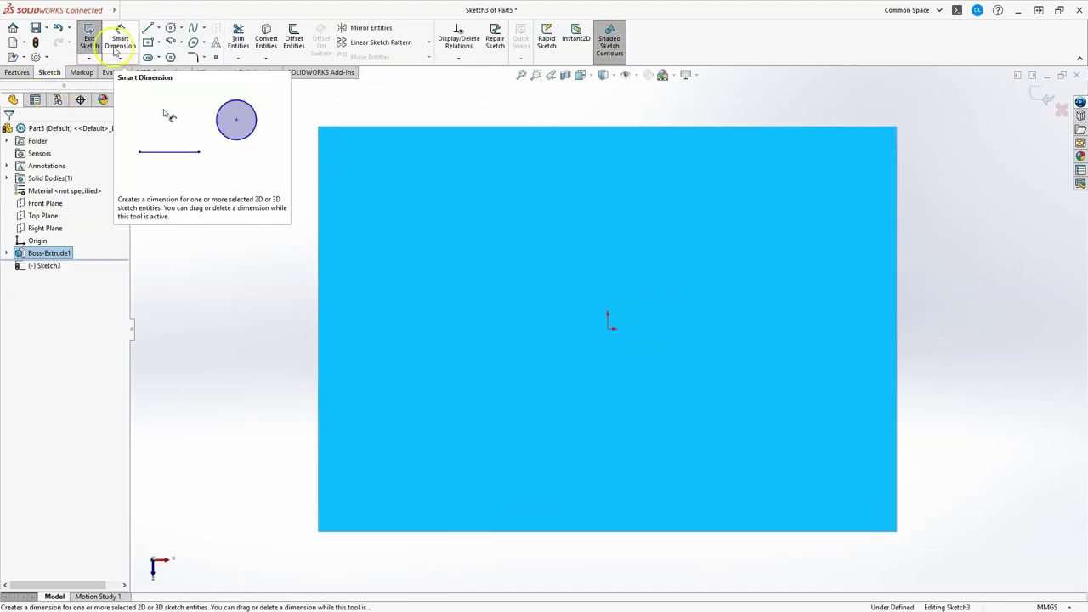
pyautogui.click(149, 31)
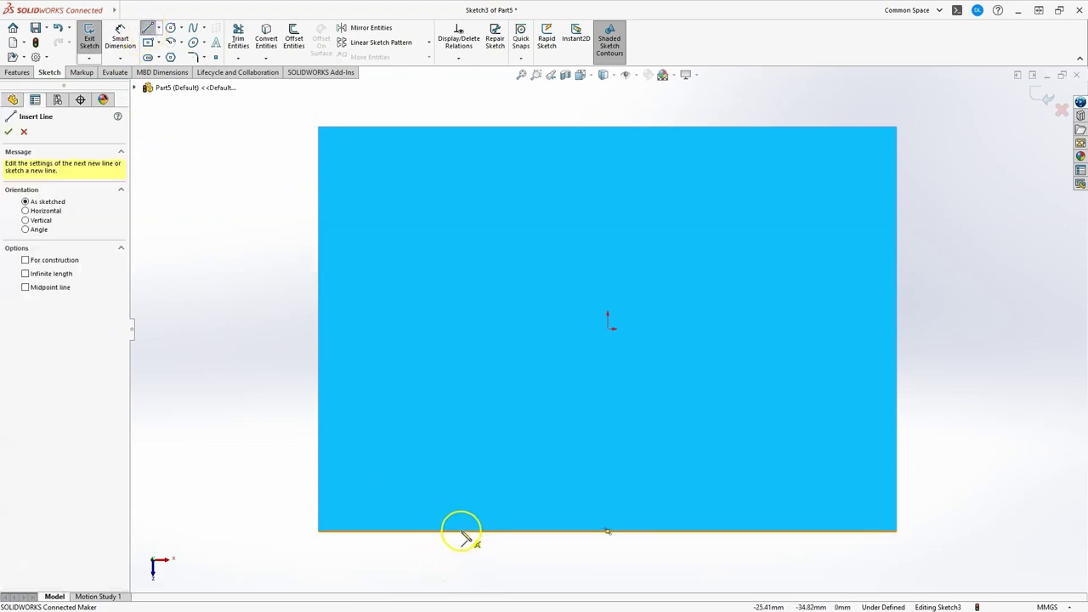
pyautogui.click(462, 531)
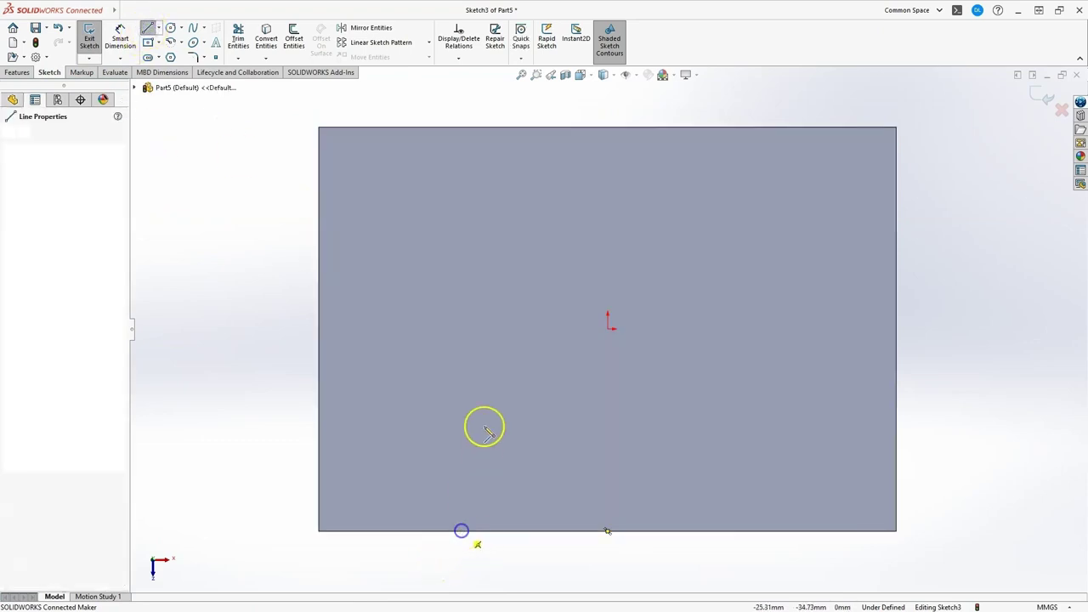
pyautogui.click(462, 333)
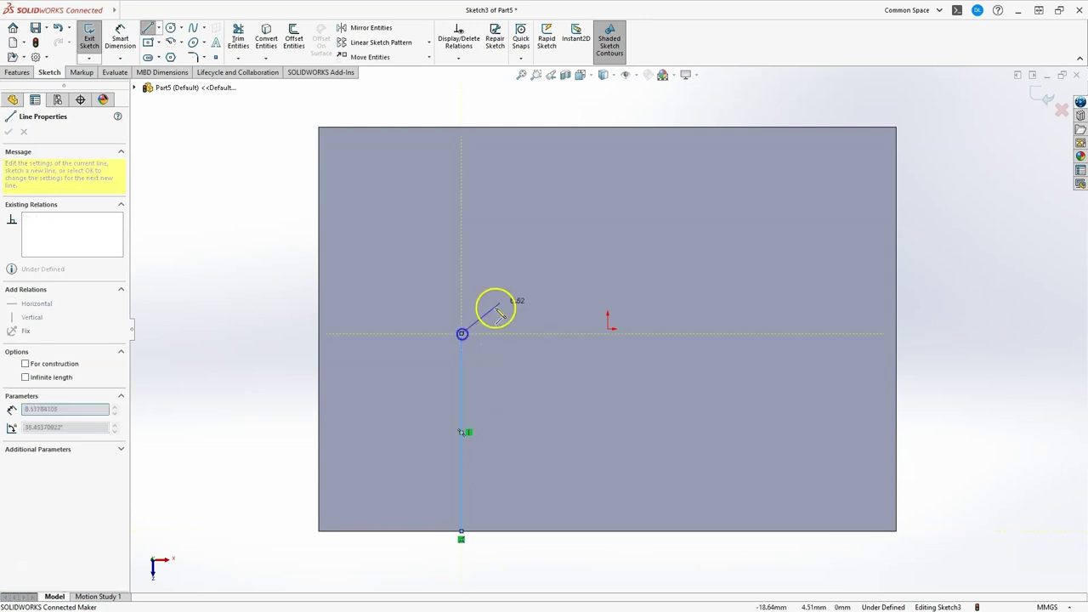
pyautogui.click(605, 231)
pyautogui.moveTo(609, 237)
pyautogui.mouseDown()
pyautogui.moveTo(787, 333)
pyautogui.moveTo(783, 537)
pyautogui.moveTo(799, 528)
pyautogui.moveTo(799, 540)
pyautogui.moveTo(615, 439)
pyautogui.mouseUp()
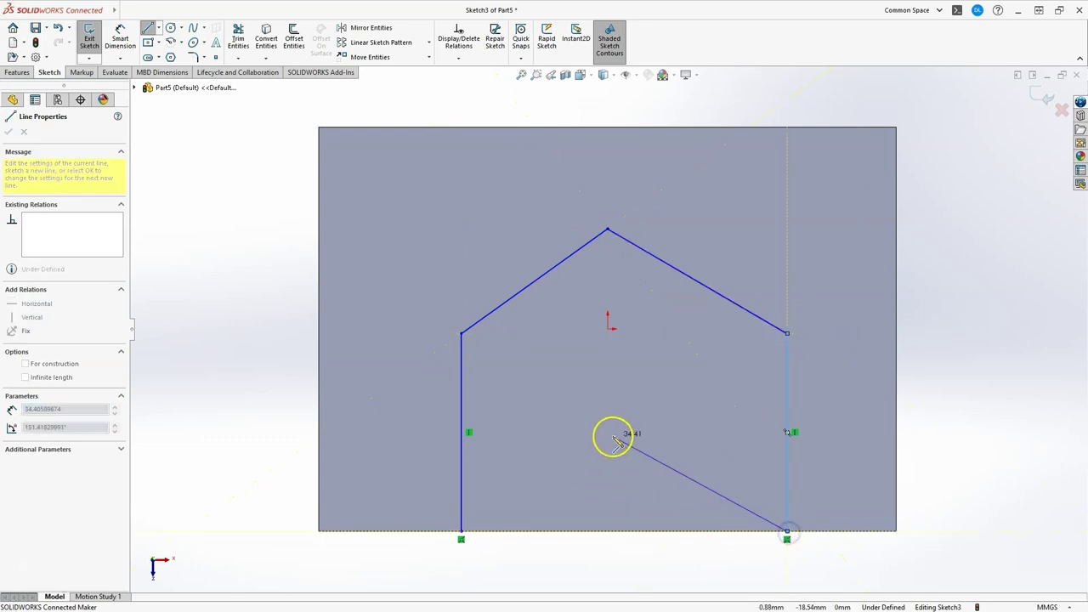
pyautogui.press('Escape')
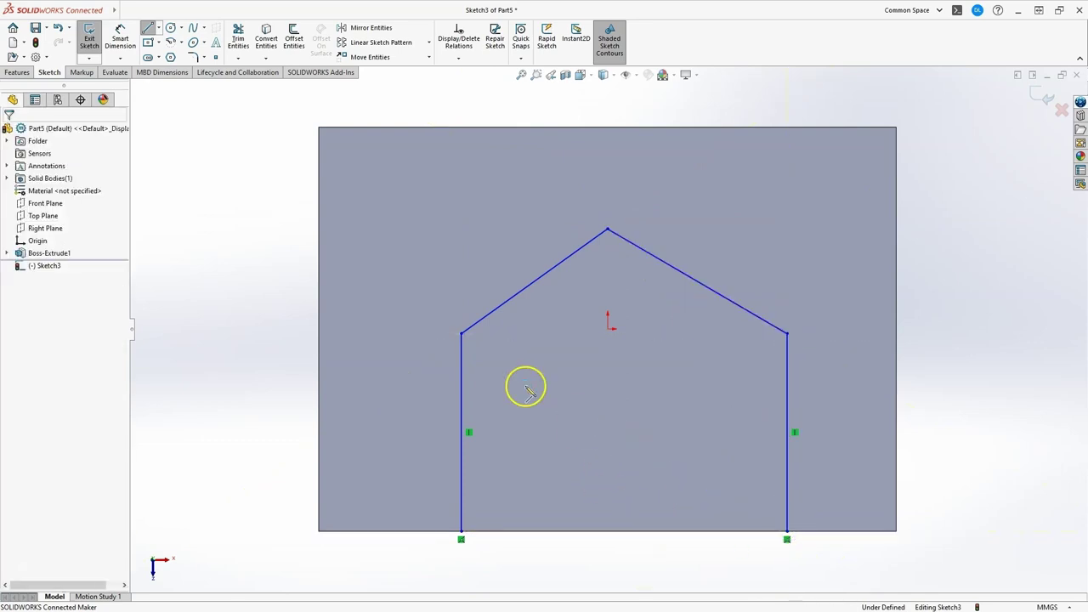
# Draw a vertical centerline through the apex and make the walls symmetric about it
pyautogui.click(158, 28)
pyautogui.click(166, 57)
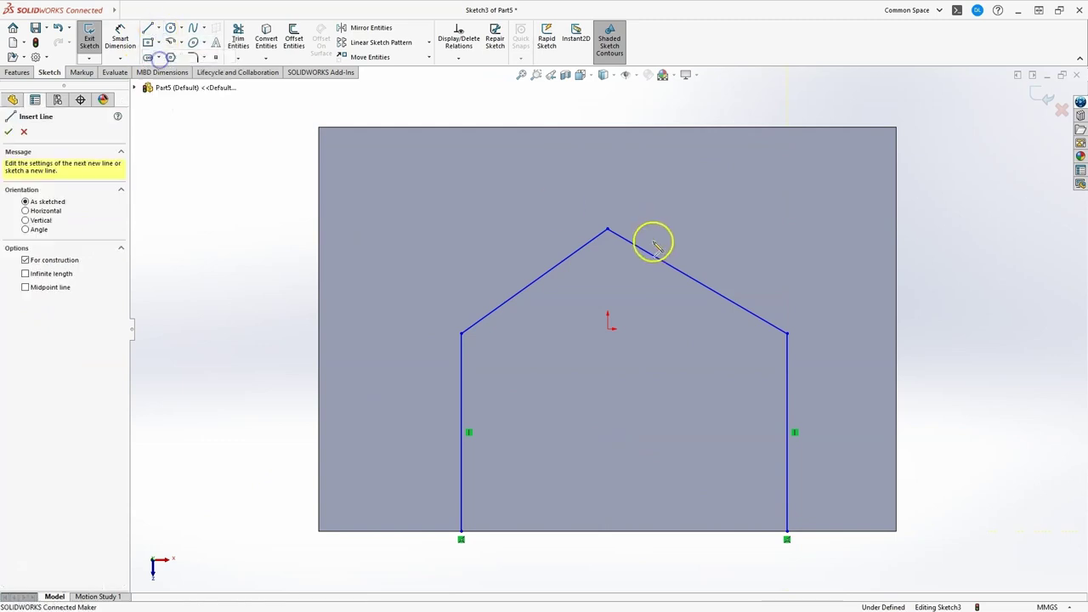
pyautogui.moveTo(608, 128); pyautogui.dragTo(608, 532)
pyautogui.press('Escape')
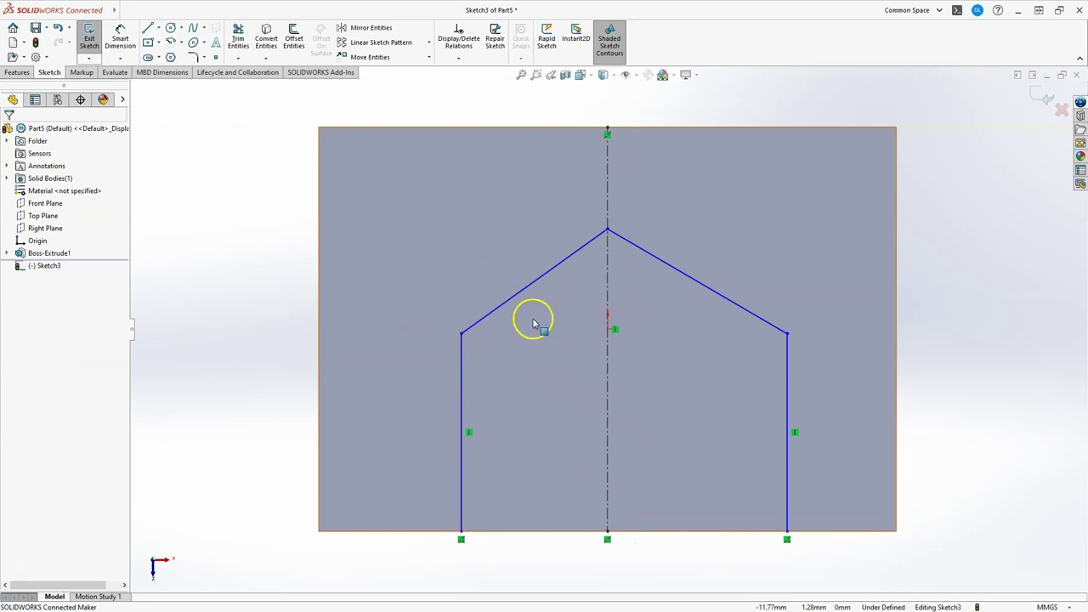
pyautogui.click(461, 391)
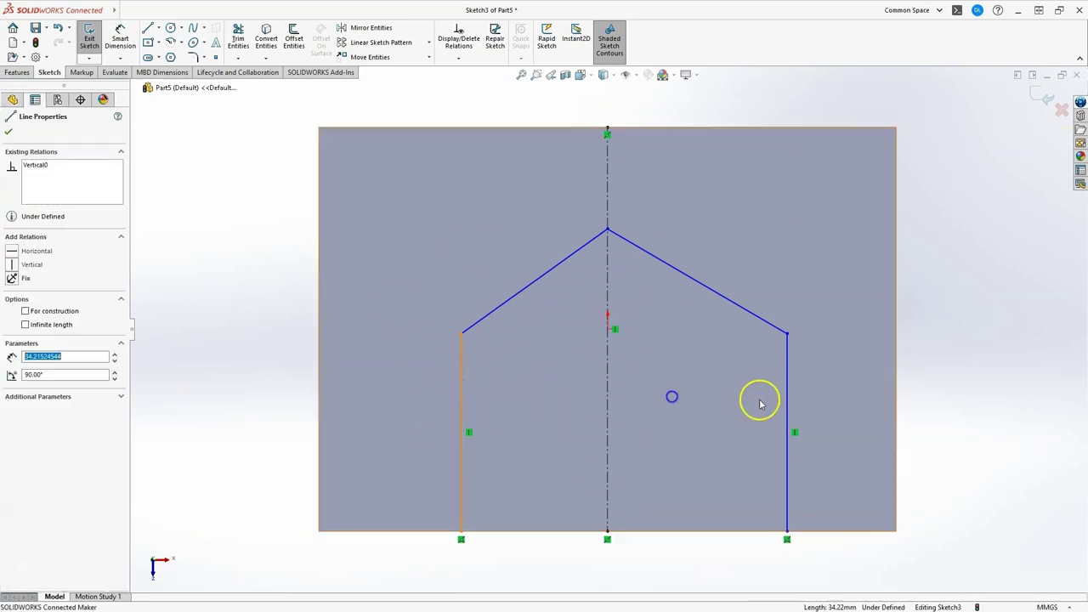
pyautogui.keyDown('ctrl'); pyautogui.click(788, 401); pyautogui.keyUp('ctrl')
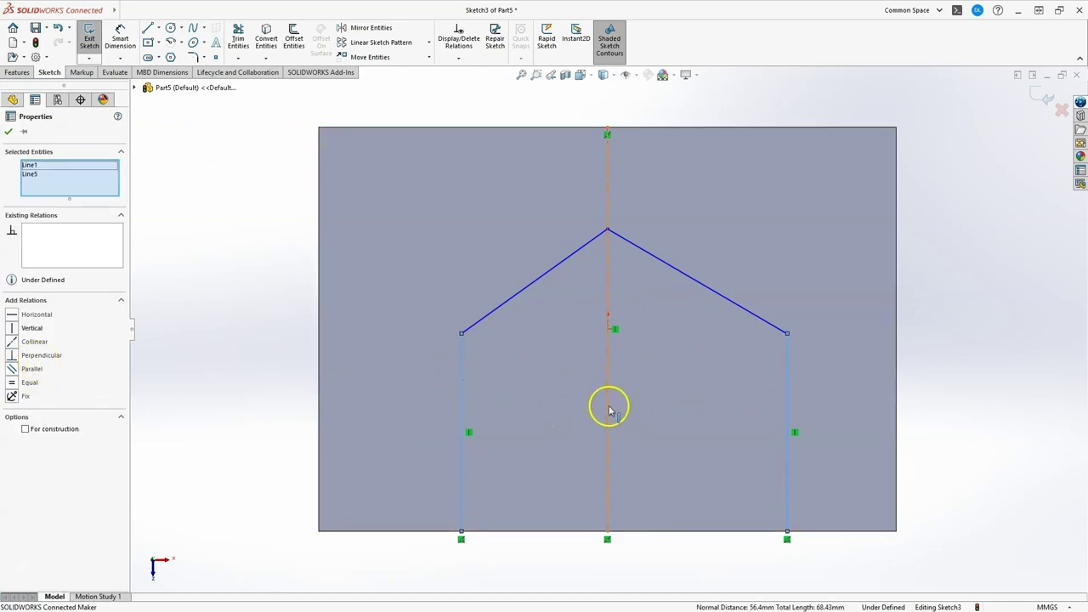
pyautogui.keyDown('ctrl'); pyautogui.click(605, 371); pyautogui.keyUp('ctrl')
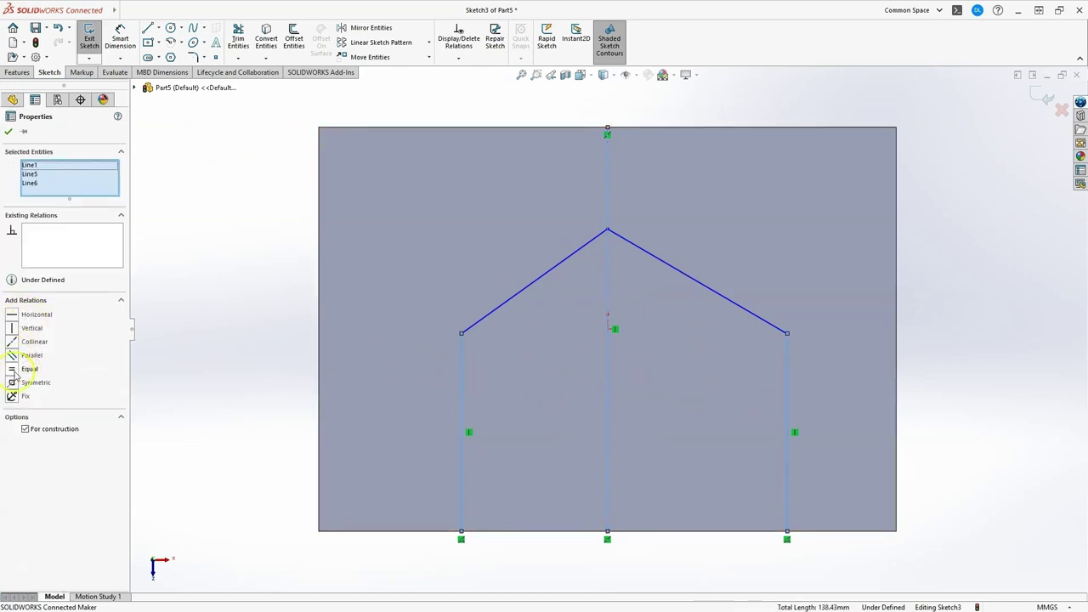
pyautogui.click(14, 384)
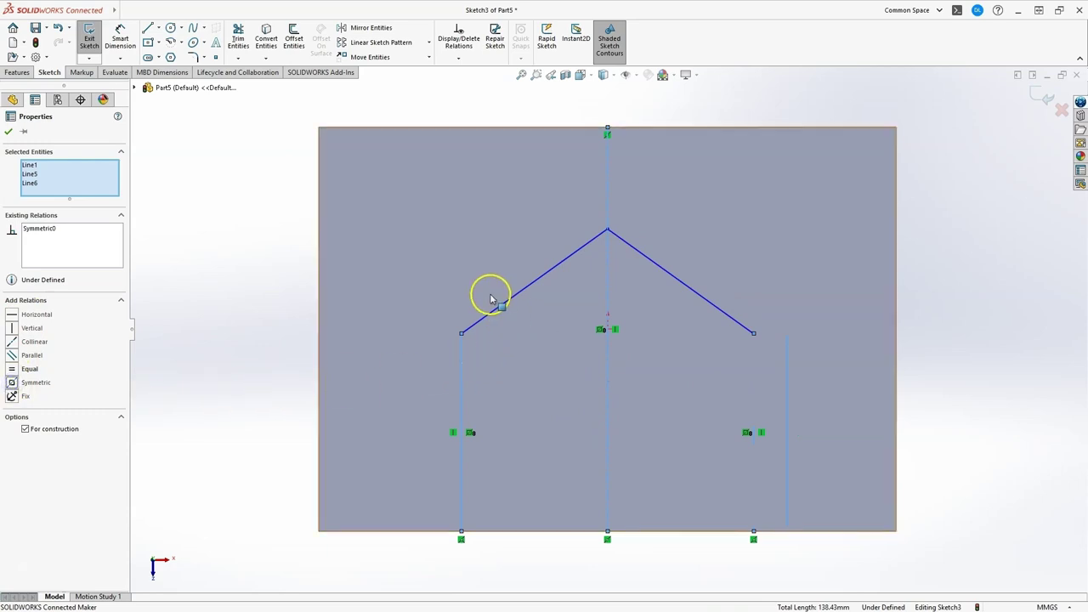
pyautogui.click(530, 413)
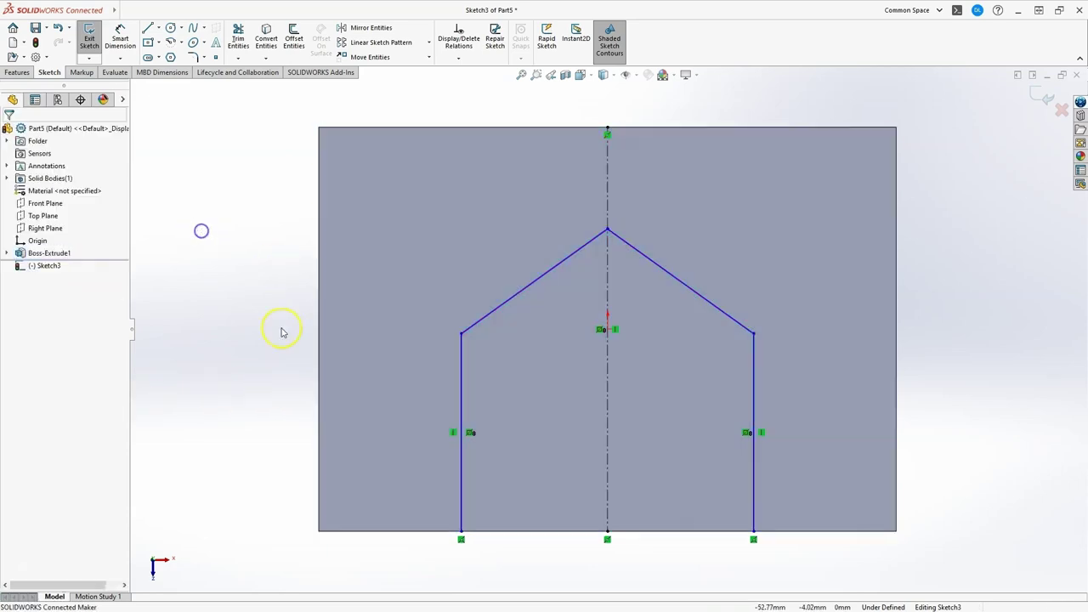
# Make the two walls equal and the two roof lines equal
pyautogui.click(461, 391)
pyautogui.keyDown('ctrl'); pyautogui.click(752, 372); pyautogui.keyUp('ctrl')
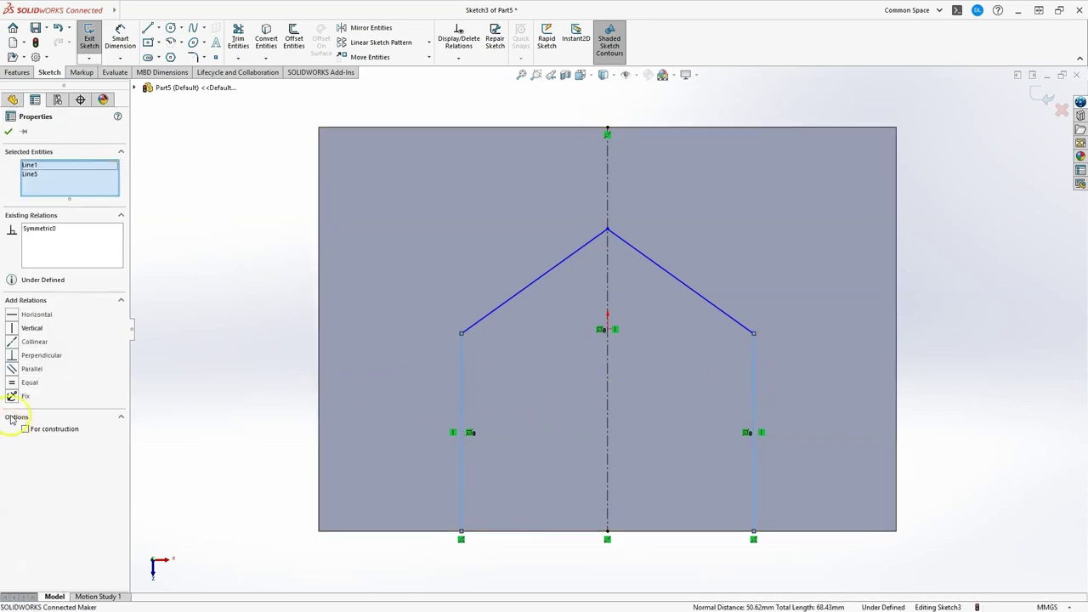
pyautogui.click(11, 384)
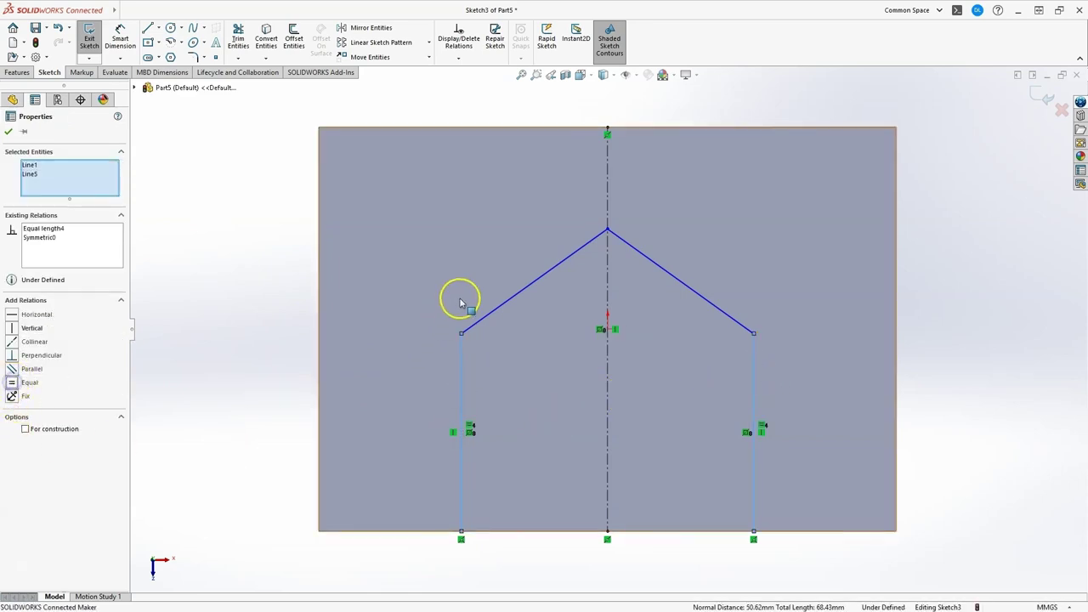
pyautogui.click(512, 295)
pyautogui.keyDown('ctrl'); pyautogui.click(691, 291); pyautogui.keyUp('ctrl')
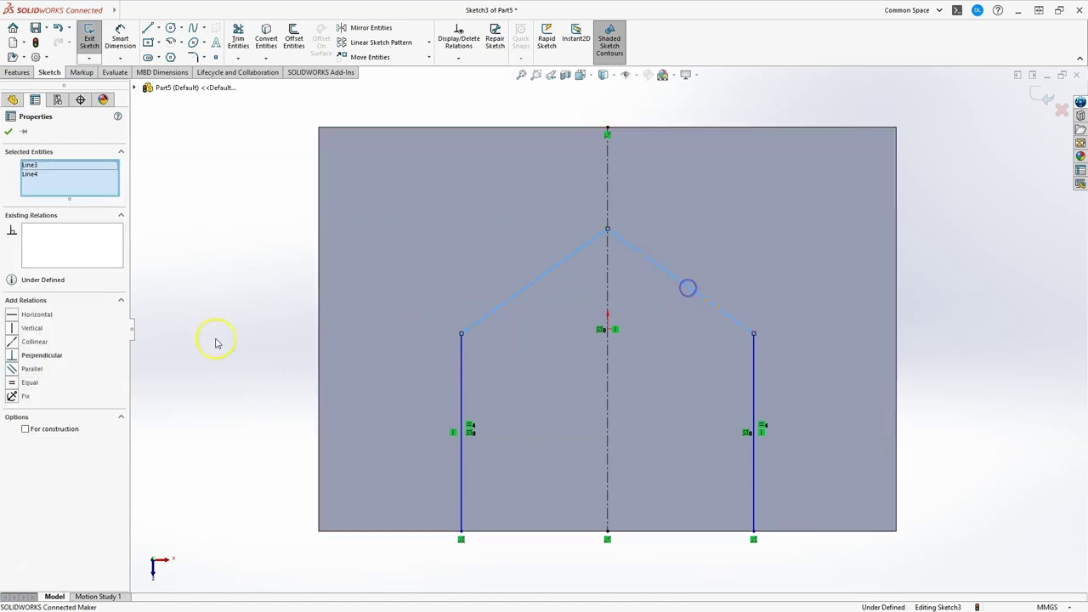
pyautogui.click(13, 384)
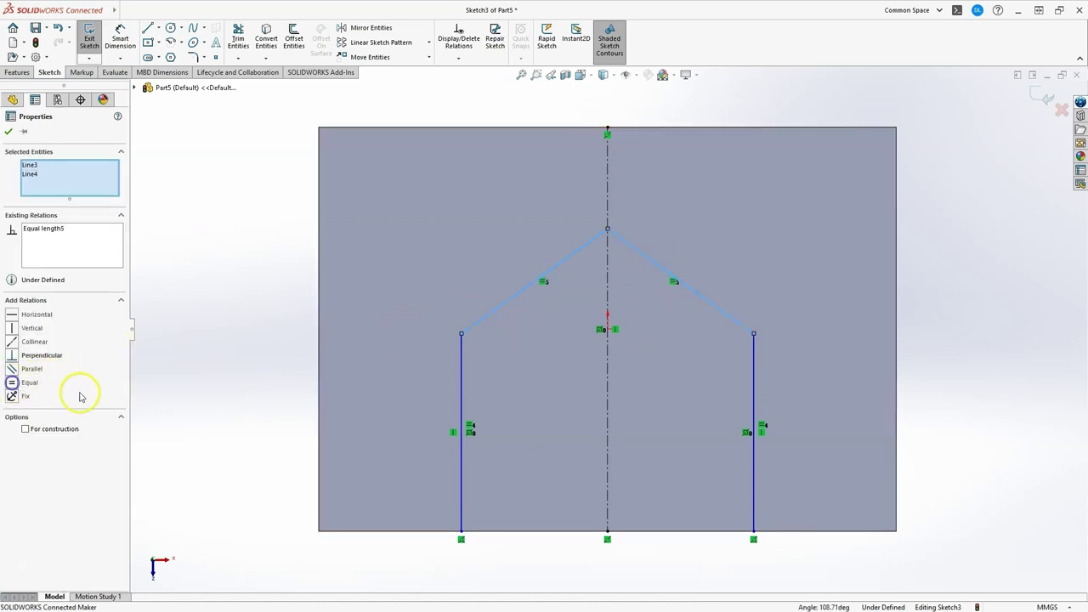
# Dimension the left wall and the left roof line to 30 mm each
pyautogui.click(216, 162)
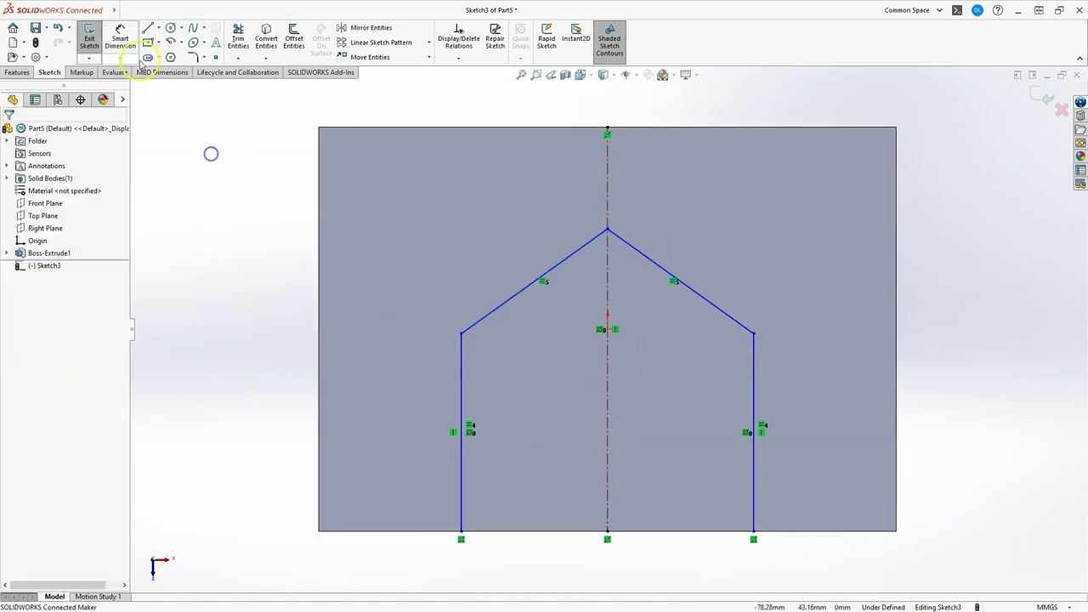
pyautogui.click(120, 38)
pyautogui.click(463, 447)
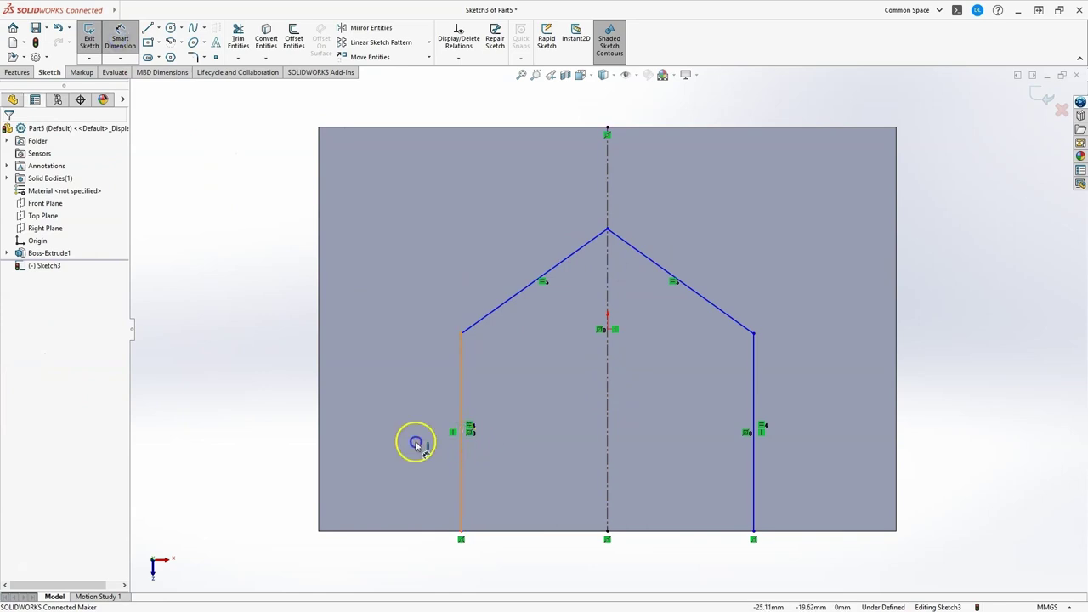
pyautogui.click(365, 440)
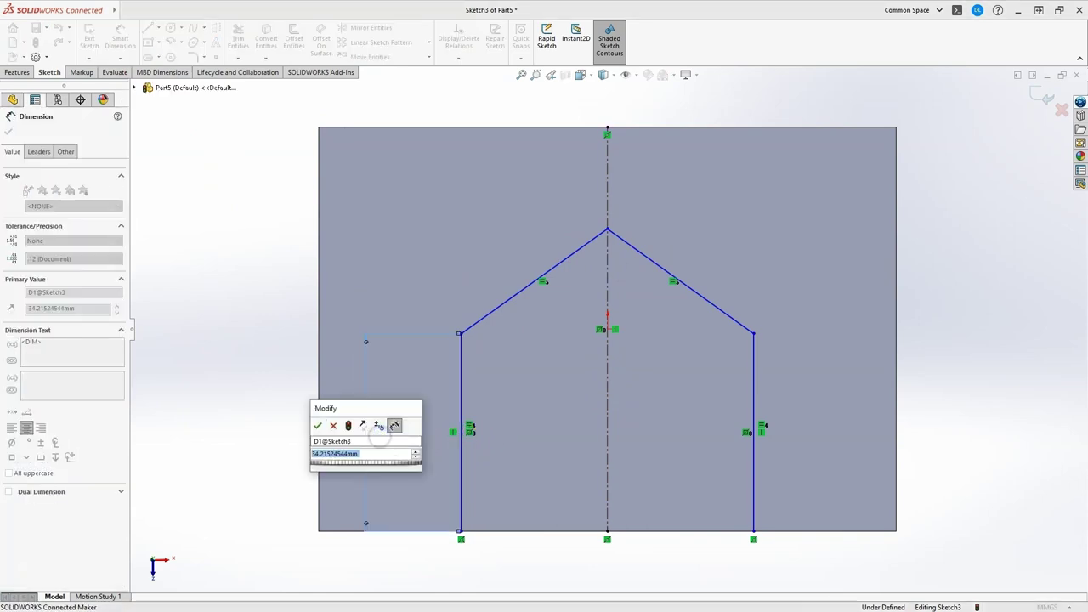
pyautogui.write('30')
pyautogui.press('Return')
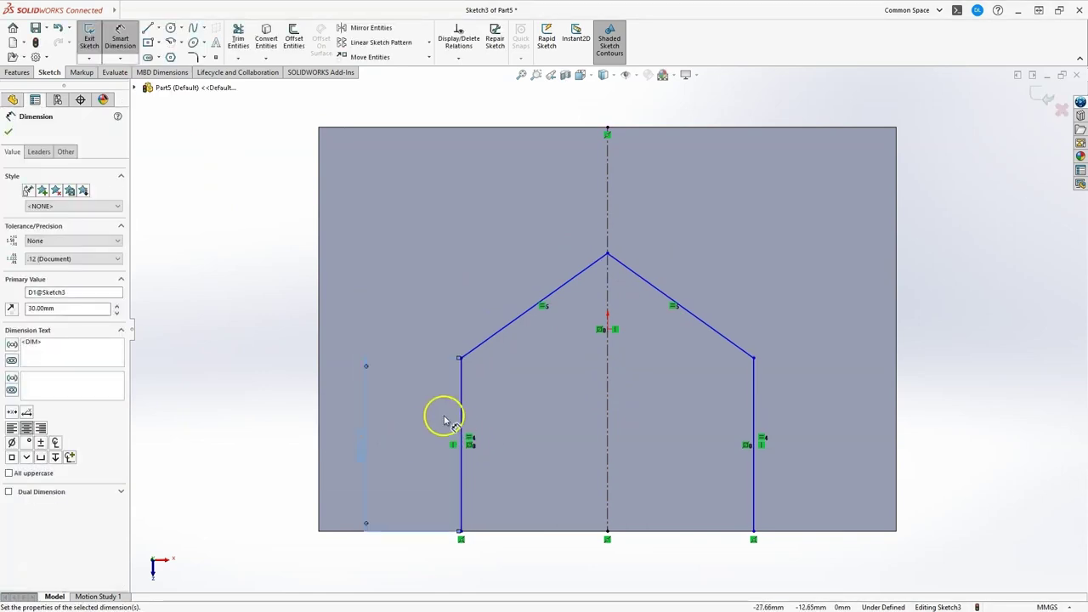
pyautogui.click(509, 330)
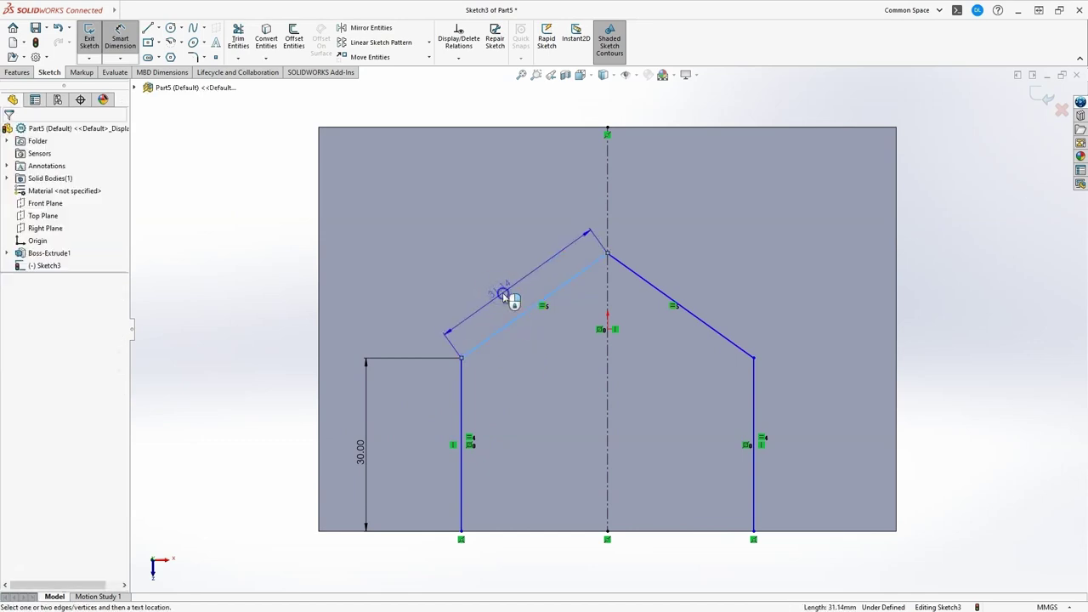
pyautogui.click(507, 295)
pyautogui.write('30')
pyautogui.press('Return')
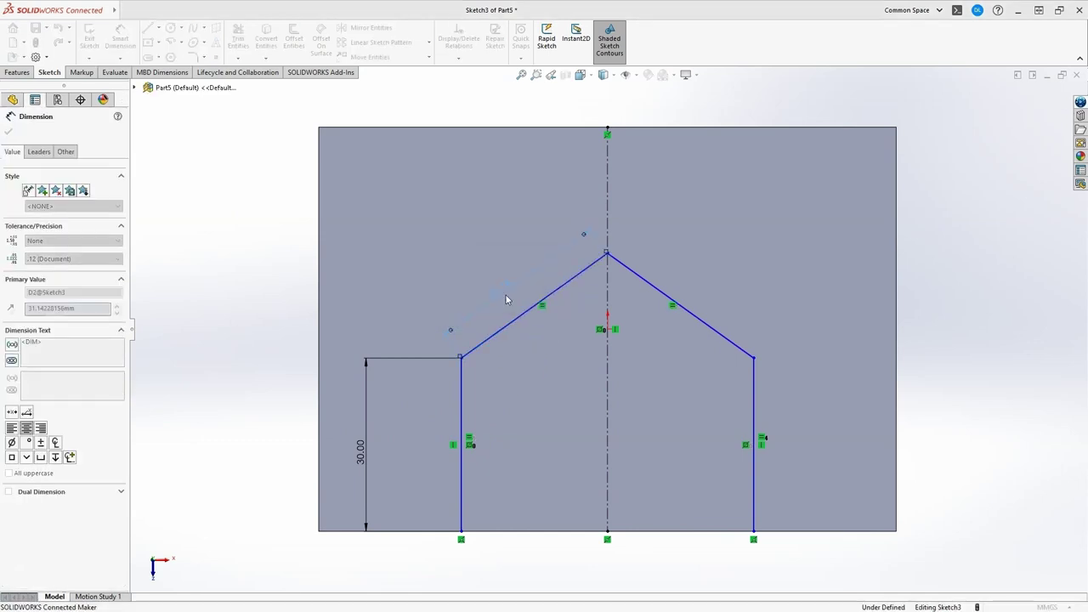
# Set the distance between the two walls to 50 mm
pyautogui.click(461, 505)
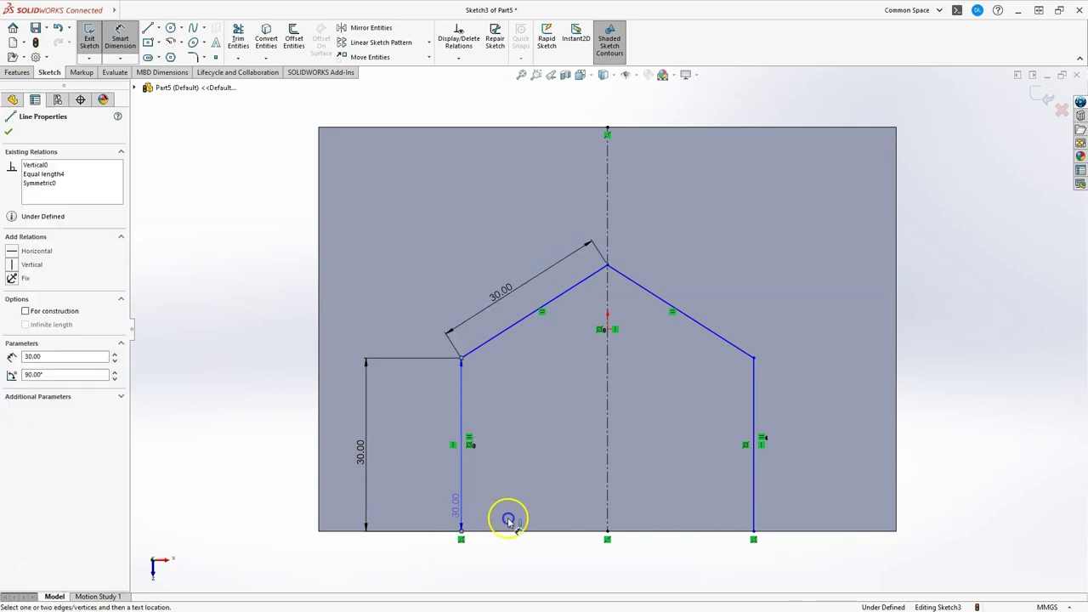
pyautogui.click(753, 509)
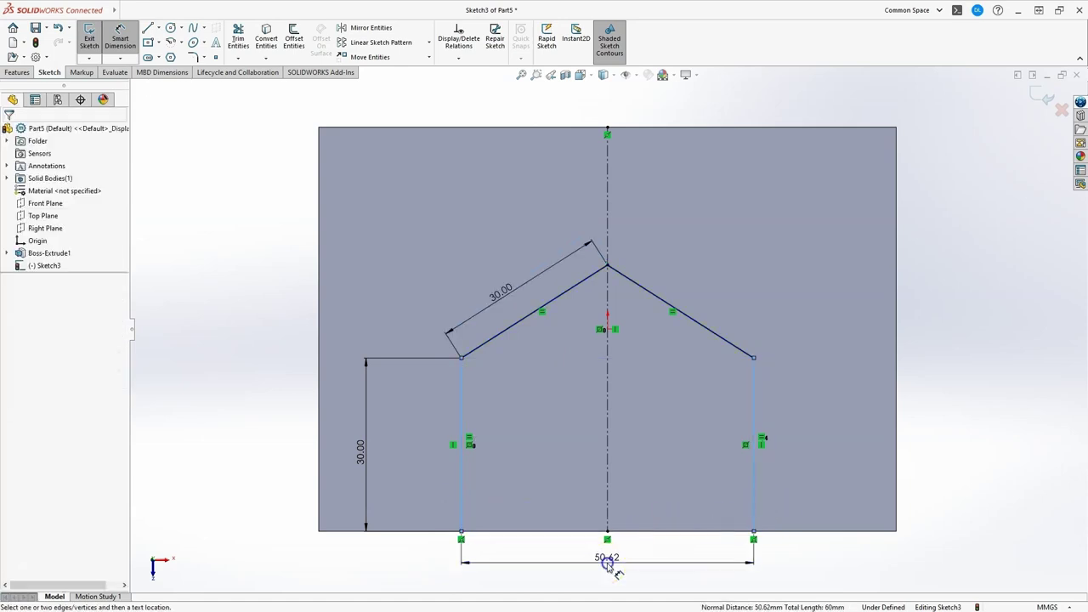
pyautogui.click(609, 571)
pyautogui.write('50')
pyautogui.press('Return')
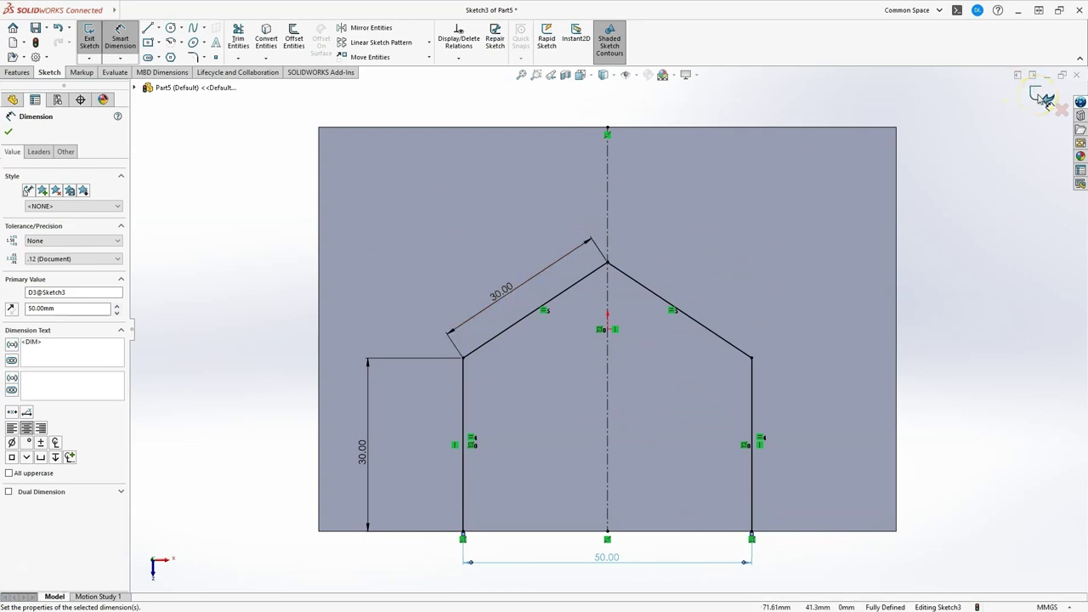
pyautogui.click(1043, 96)
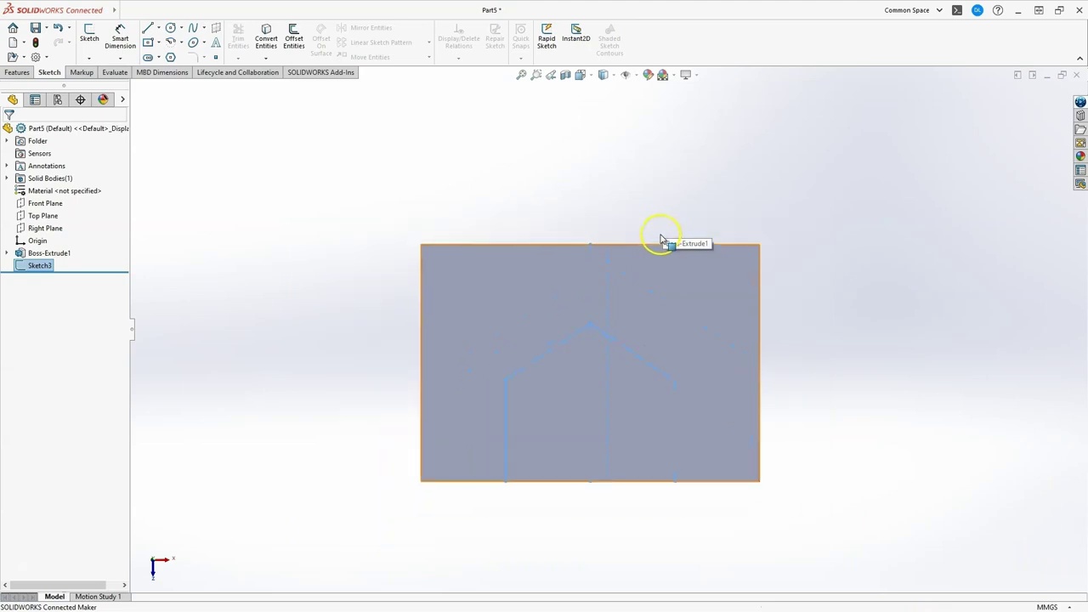
pyautogui.click(505, 394)
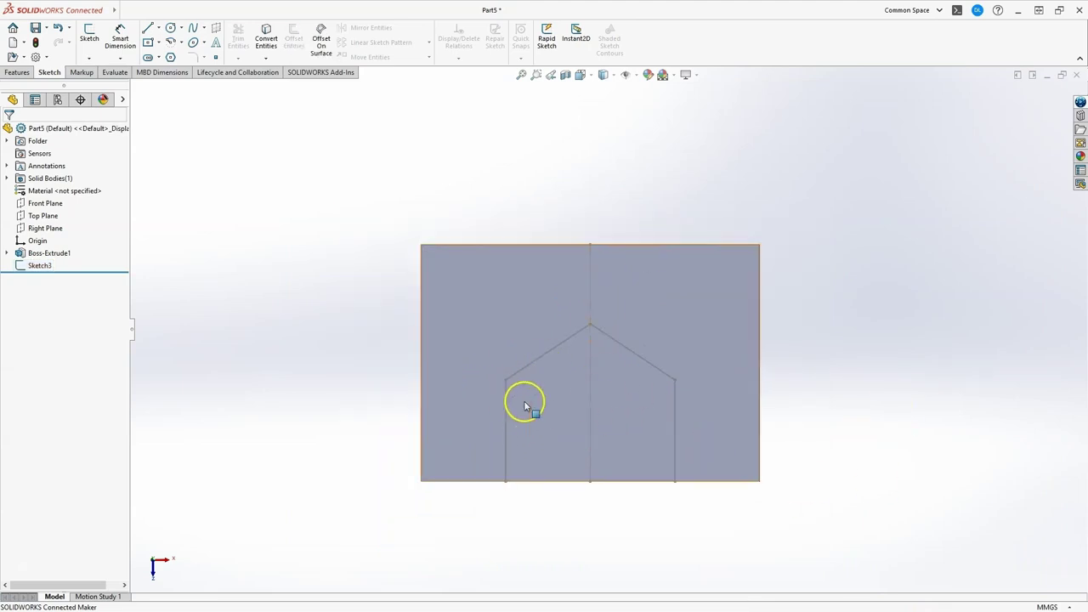
pyautogui.click(39, 265)
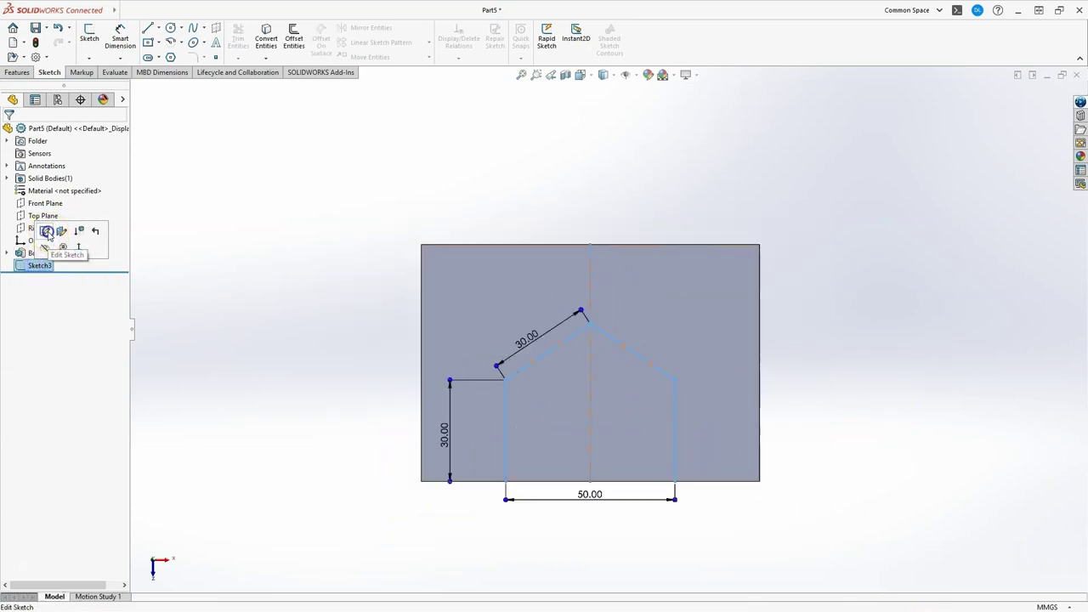
pyautogui.click(44, 230)
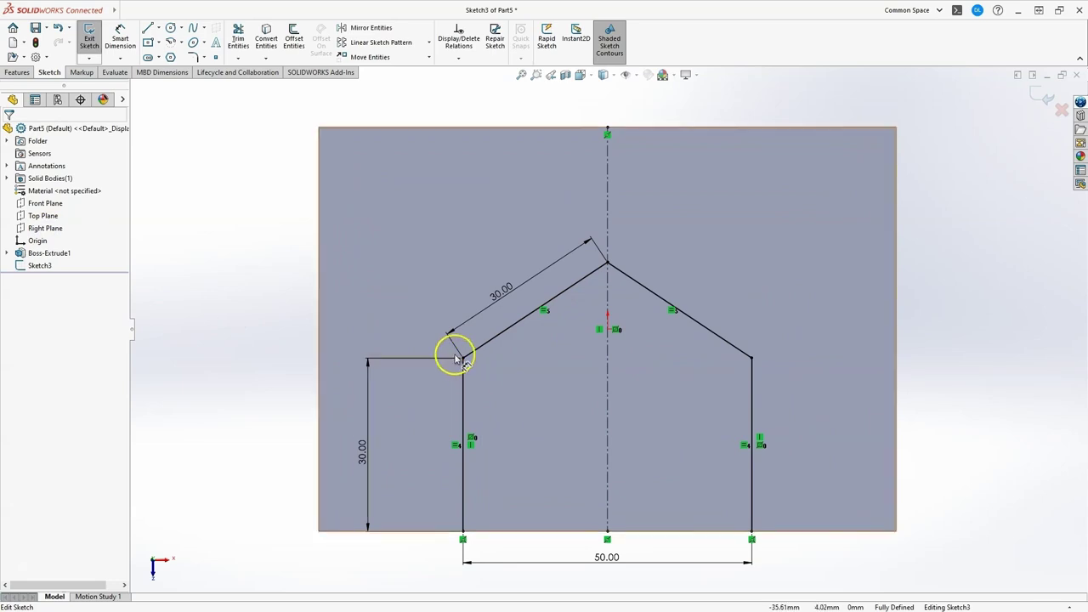
# Fillet both eave corners and the roof apex at 10 mm, accepting each warning
pyautogui.click(193, 60)
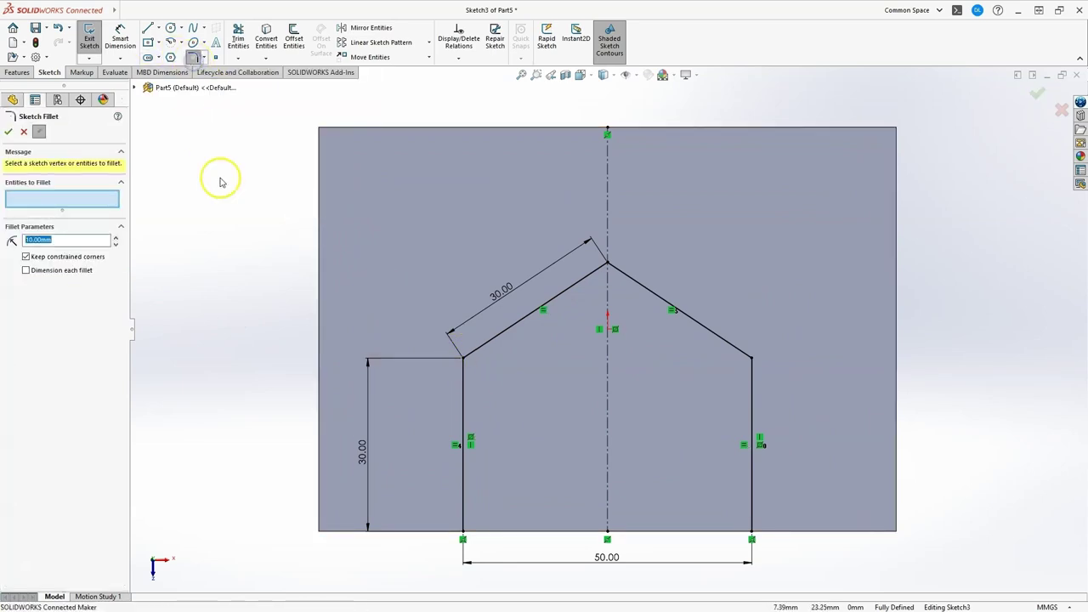
pyautogui.click(463, 357)
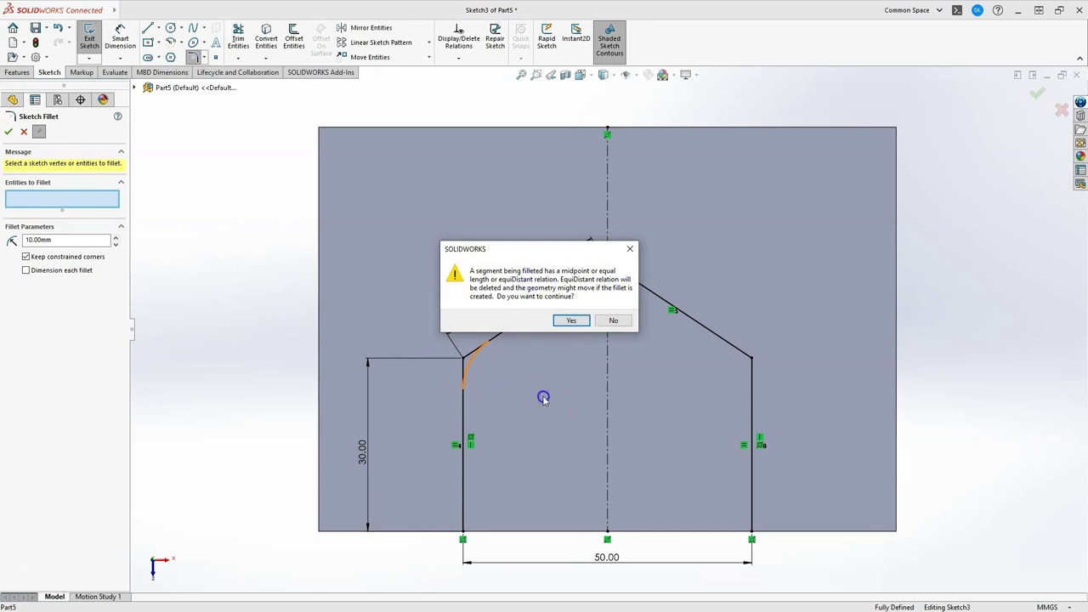
pyautogui.click(567, 320)
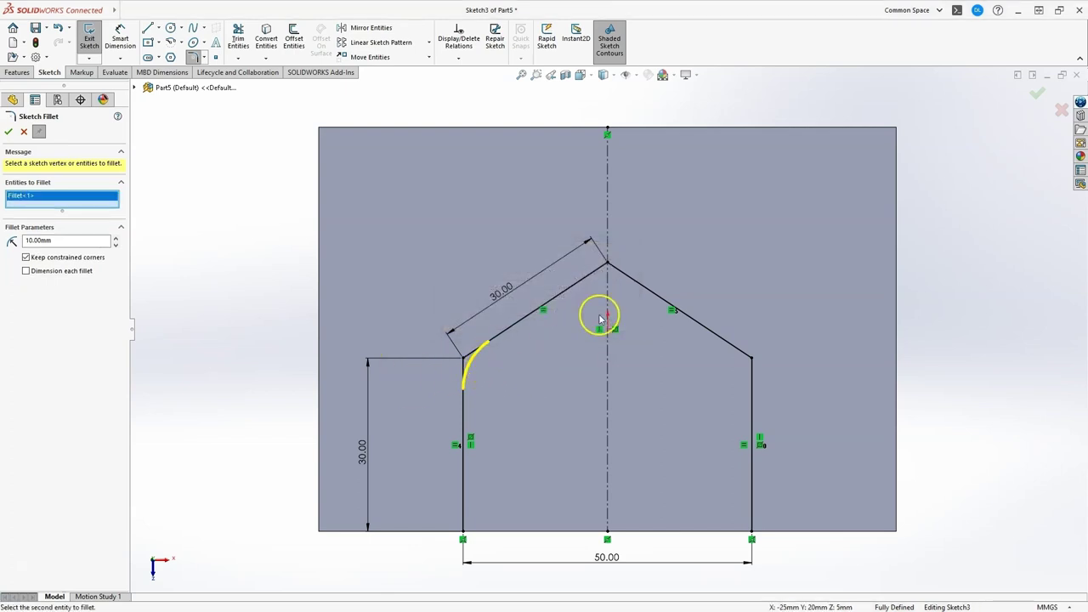
pyautogui.click(607, 264)
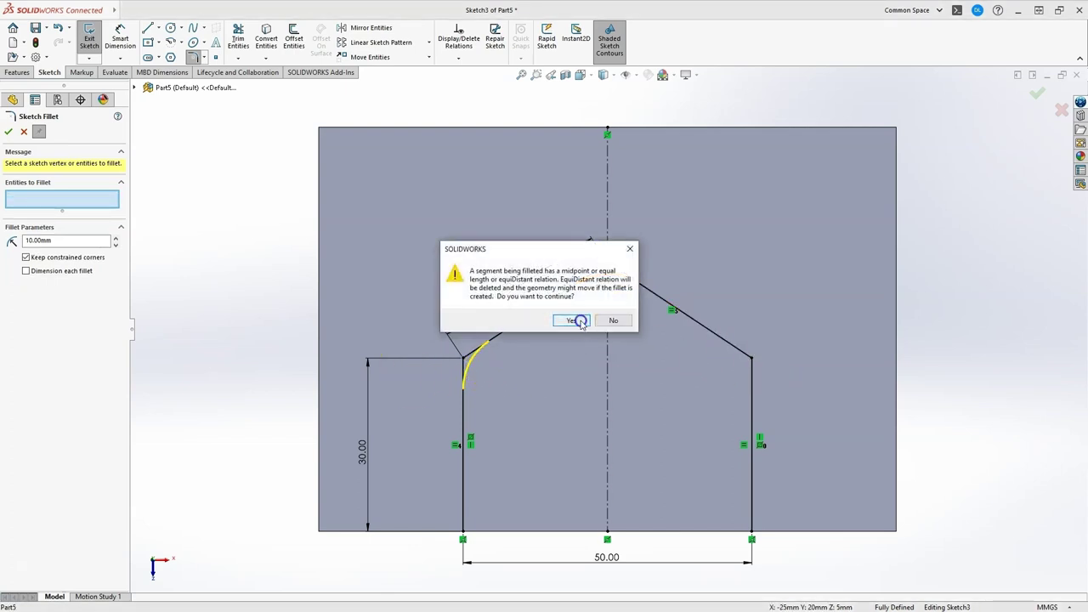
pyautogui.click(580, 320)
pyautogui.click(751, 358)
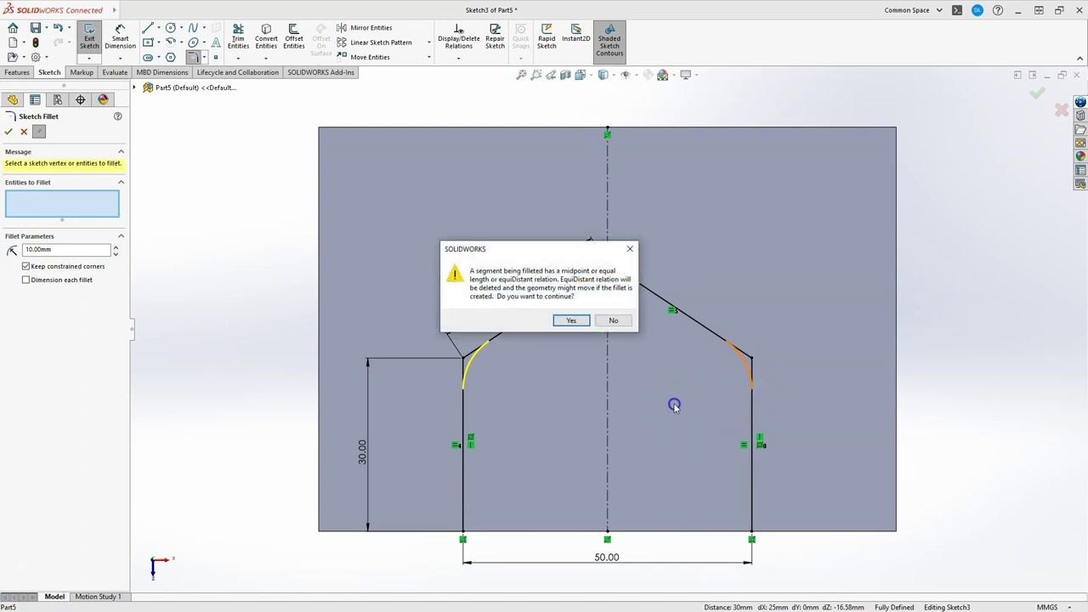
pyautogui.click(584, 325)
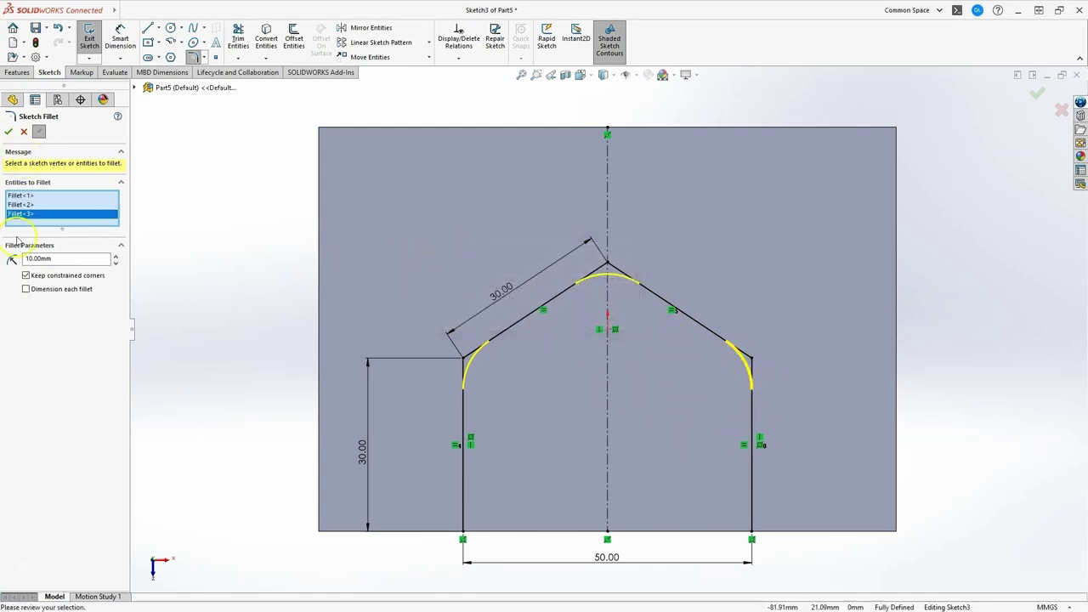
pyautogui.click(8, 132)
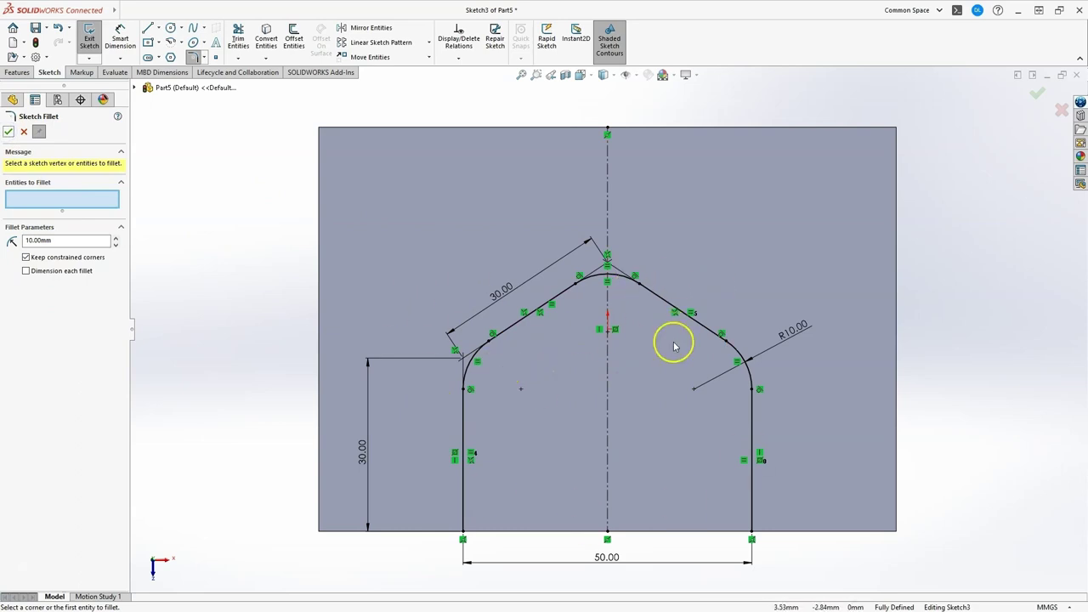
# Change the R10 fillet dimension to 15 mm and exit the path sketch
pyautogui.click(792, 331)
pyautogui.press('Delete')
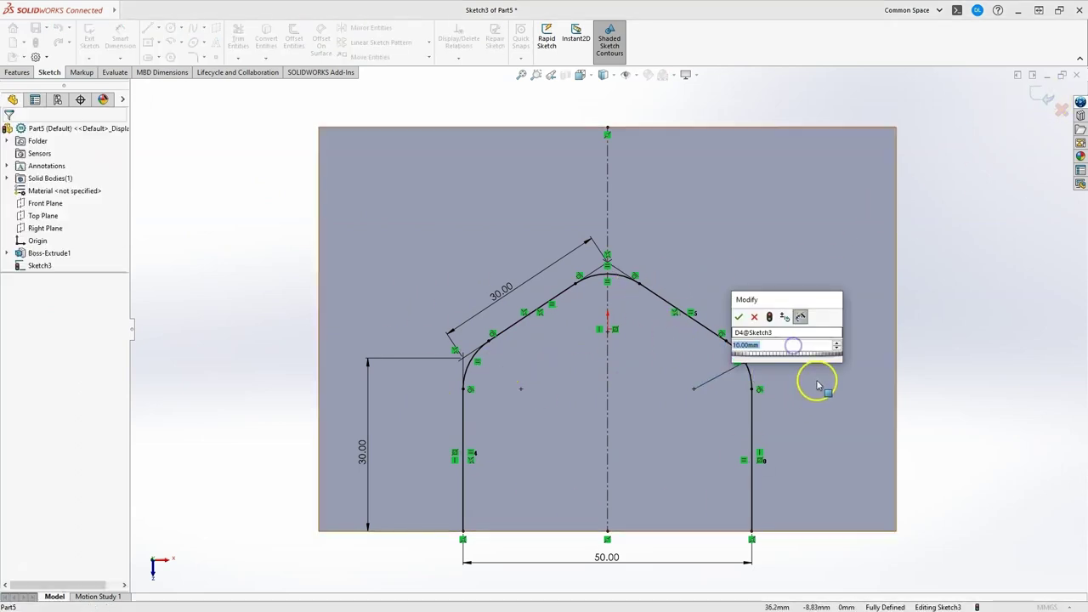
pyautogui.write('15')
pyautogui.press('Return')
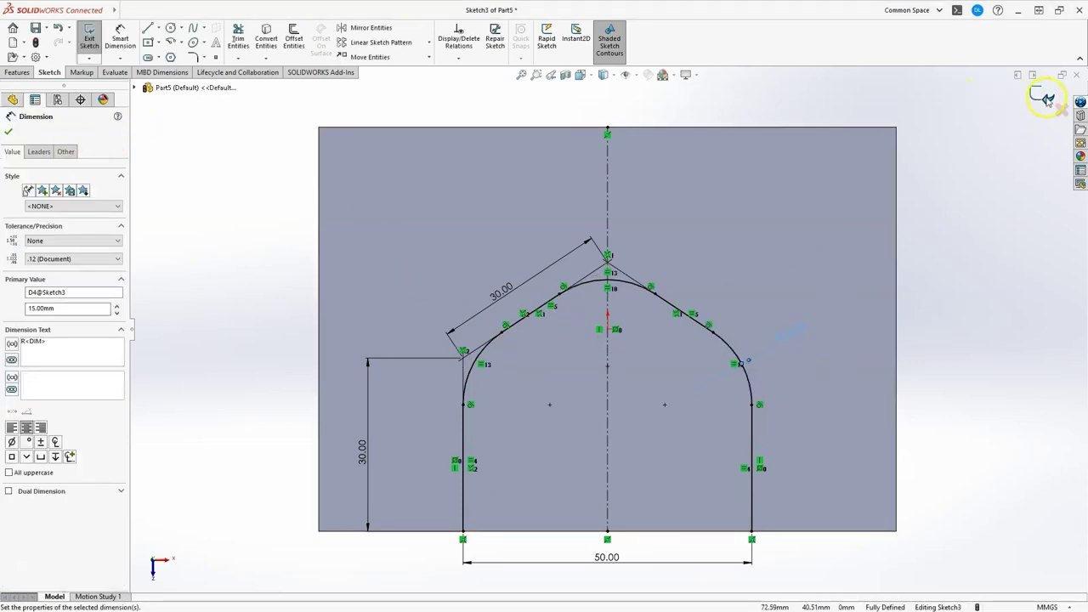
pyautogui.click(1043, 98)
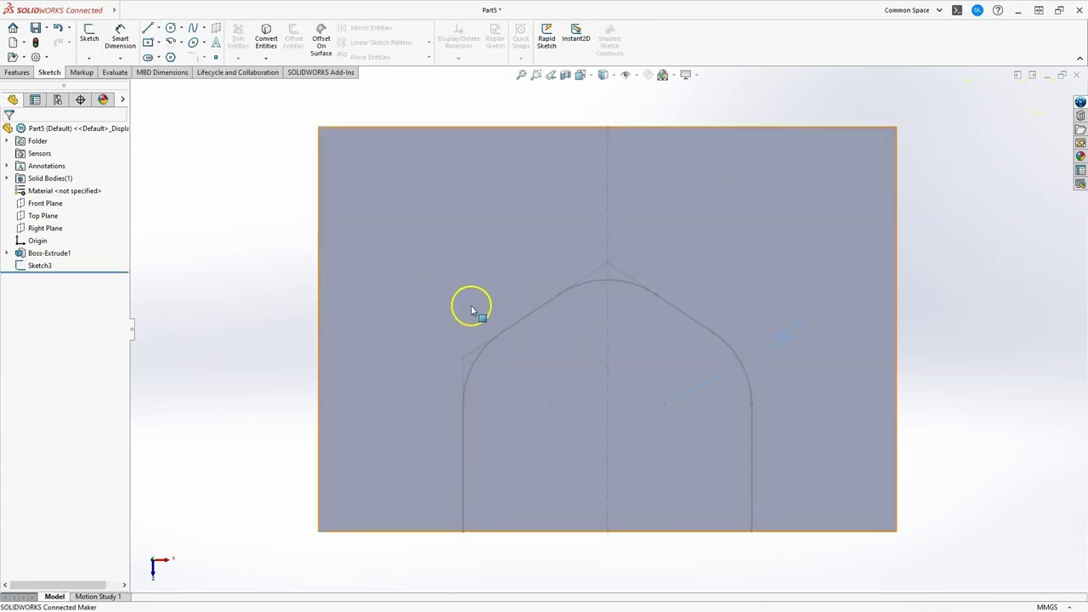
# Orbit the block into a 3-D view and select its front face
pyautogui.scroll(-2, 508, 249)
pyautogui.scroll(5, 507, 249)
pyautogui.moveTo(516, 263); pyautogui.dragTo(565, 317, button='middle')
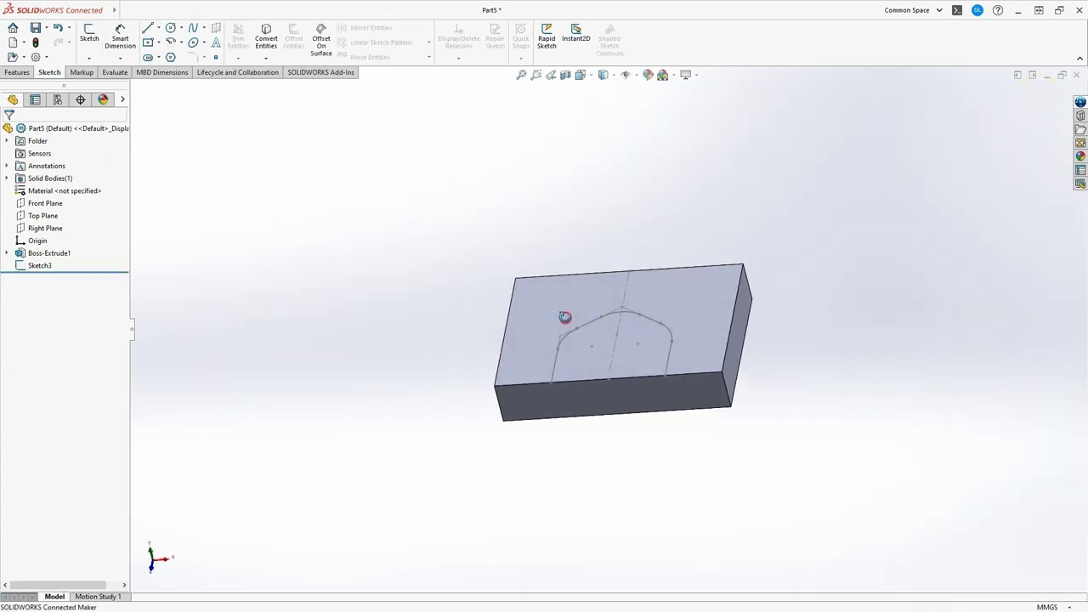
pyautogui.click(556, 401)
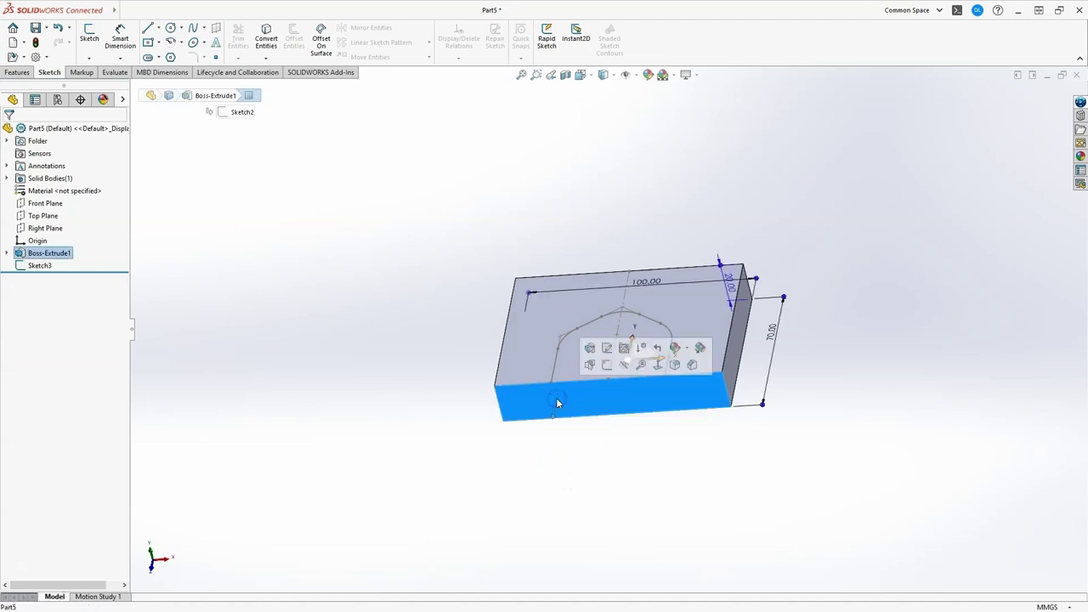
# Start a sketch on the front face and draw a centerpoint straight slot on its top edge
pyautogui.click(90, 38)
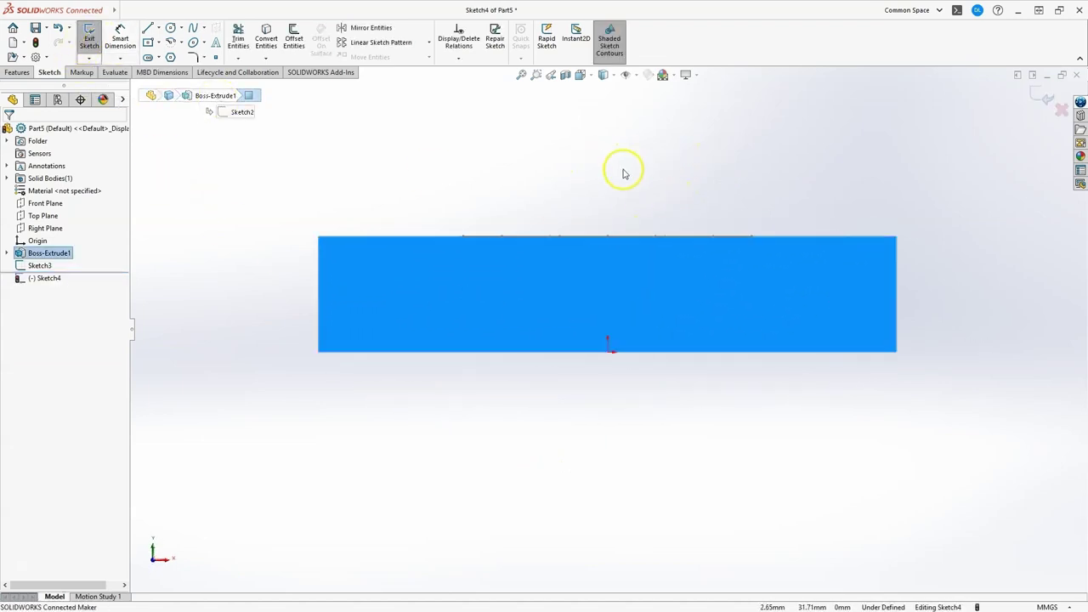
pyautogui.scroll(3, 553, 379)
pyautogui.scroll(-1, 671, 207)
pyautogui.scroll(-1, 671, 206)
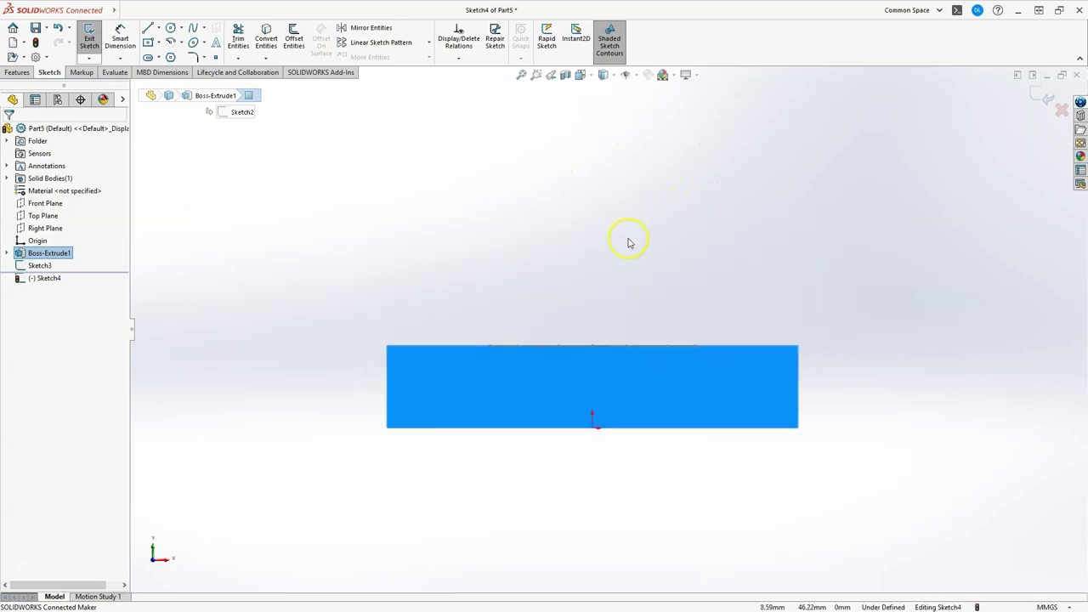
pyautogui.moveTo(626, 241); pyautogui.dragTo(595, 281, button='middle')
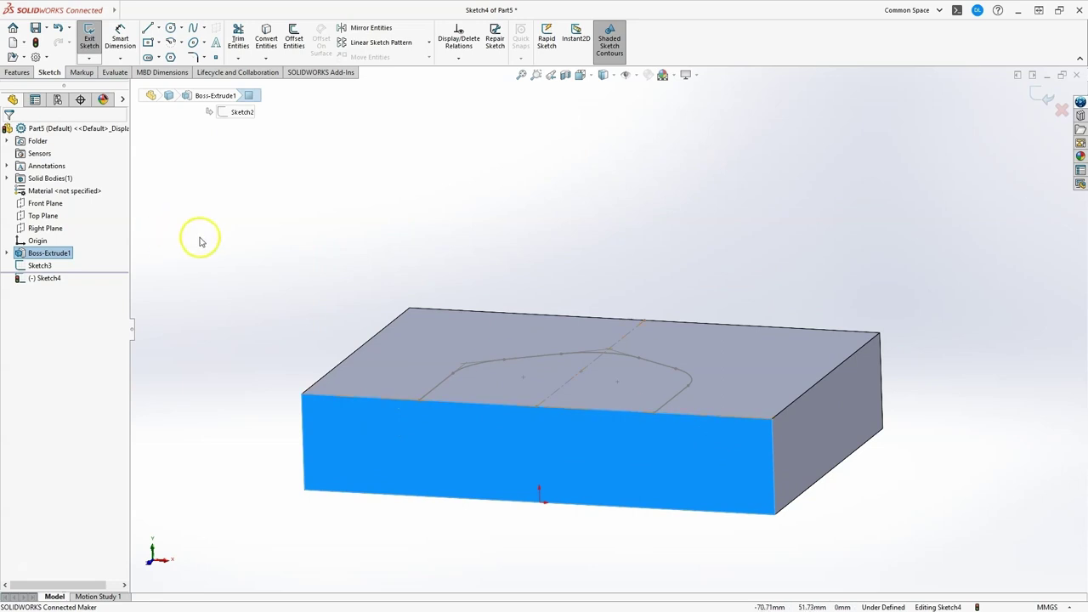
pyautogui.click(147, 58)
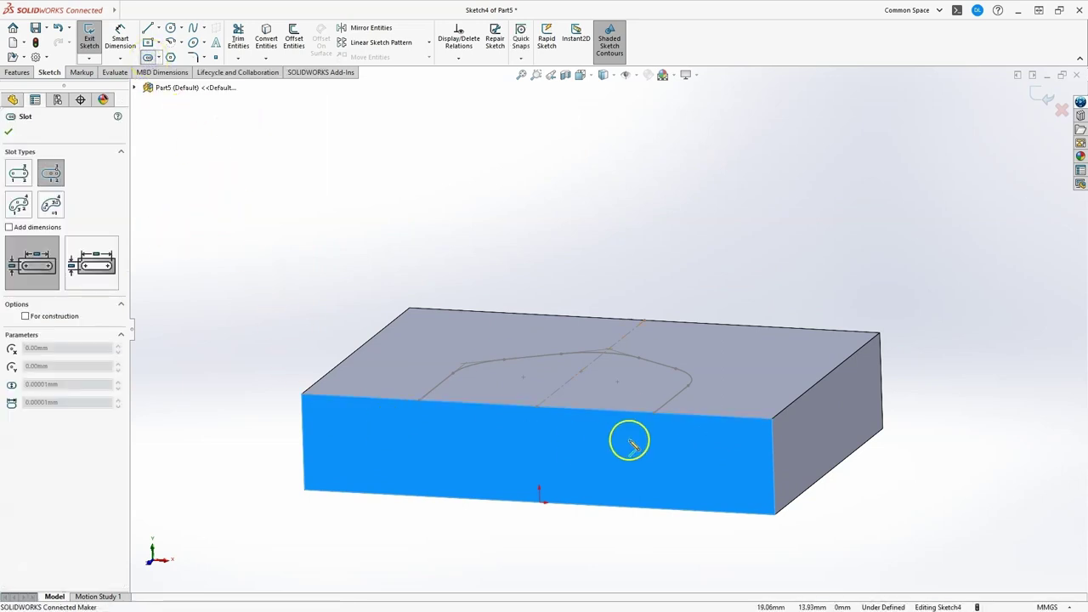
pyautogui.click(655, 413)
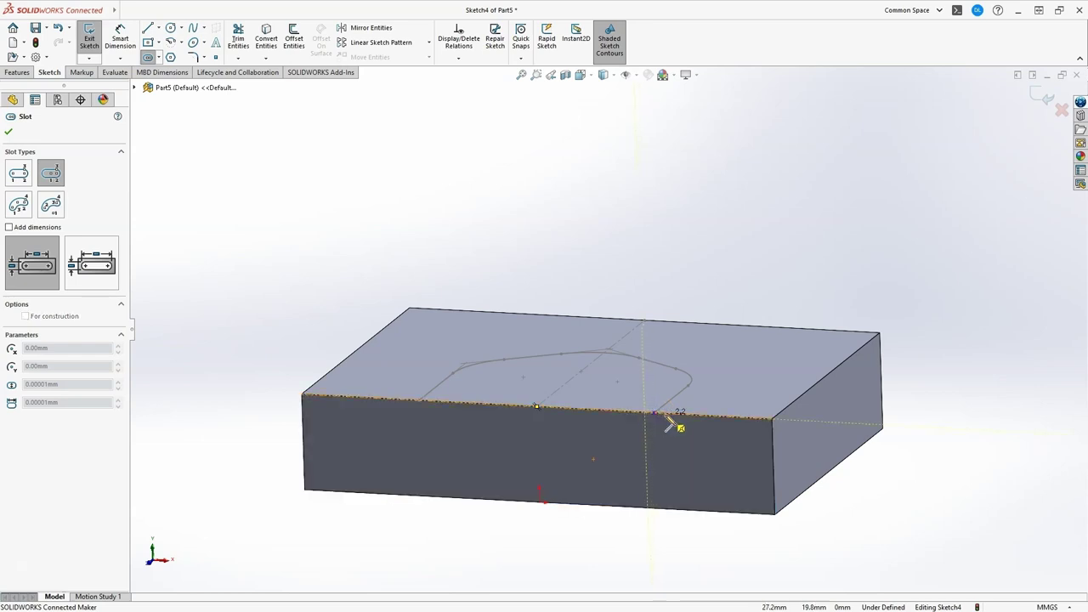
pyautogui.click(666, 416)
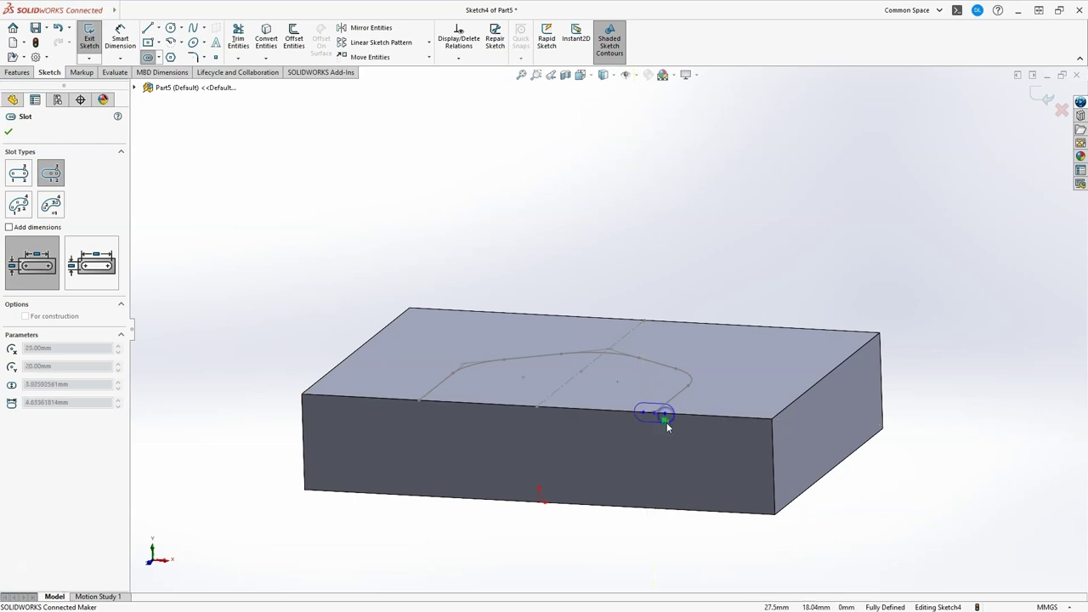
pyautogui.click(671, 414)
pyautogui.click(661, 424)
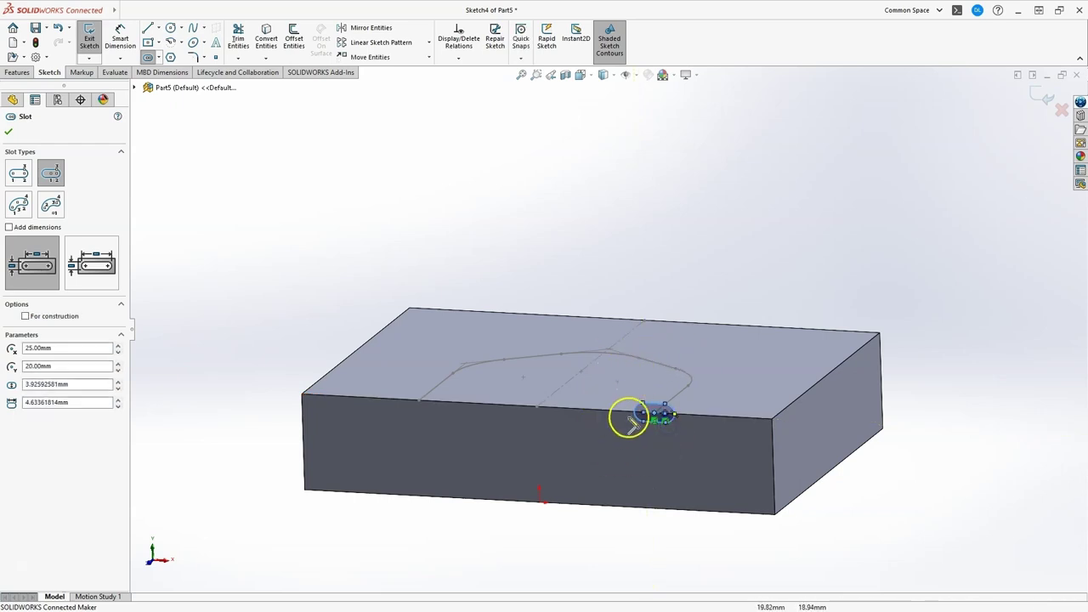
# Dimension the slot's length to 5 mm
pyautogui.click(120, 33)
pyautogui.scroll(-5, 652, 416)
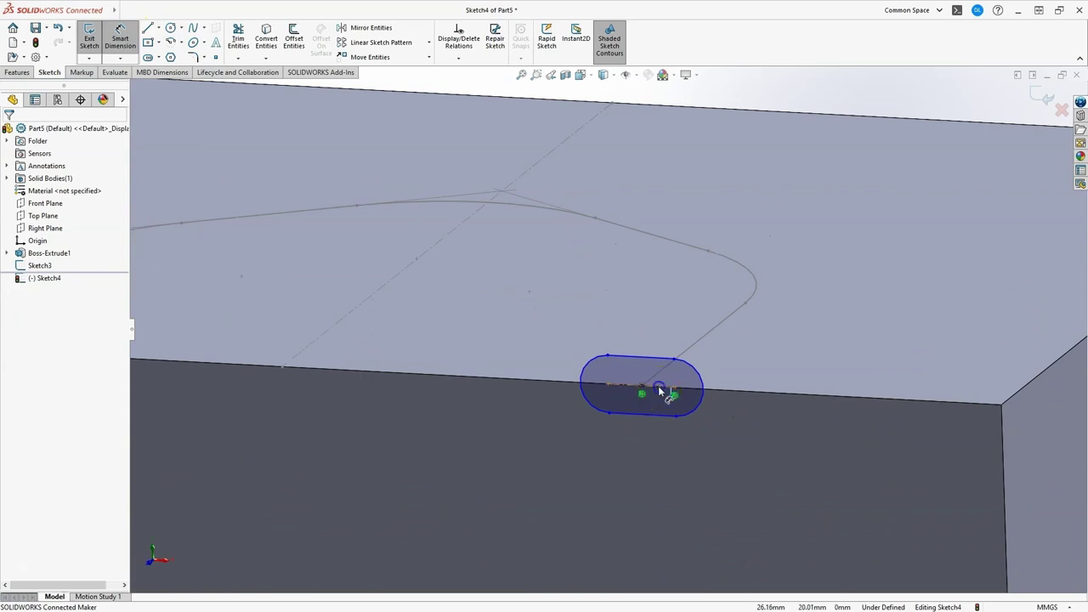
pyautogui.click(659, 391)
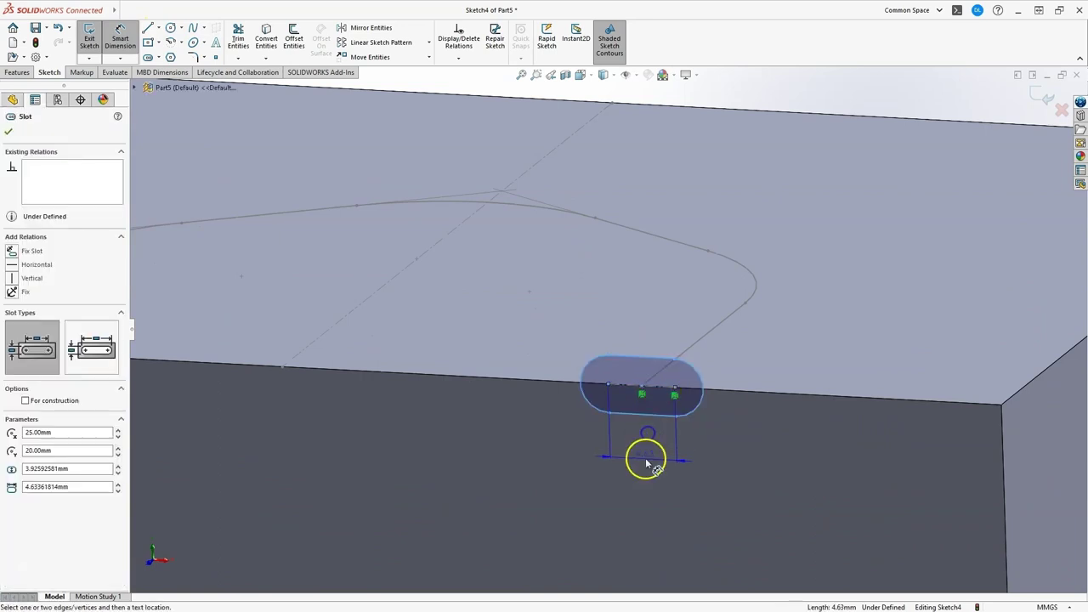
pyautogui.click(645, 458)
pyautogui.write('5')
pyautogui.press('Return')
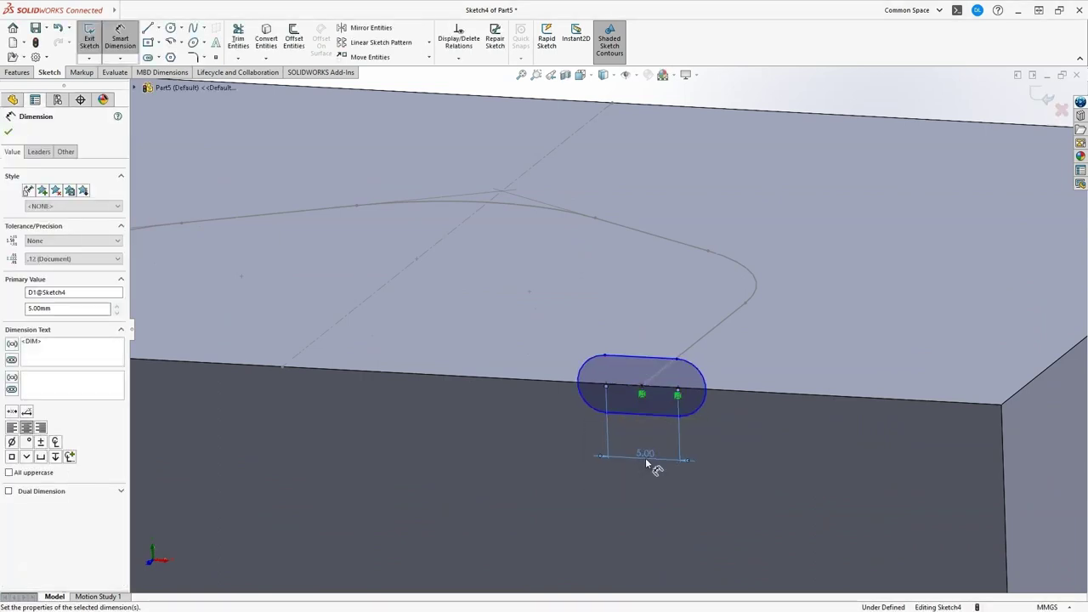
# Dimension the slot's width to 4 mm and exit the slot sketch
pyautogui.press('Escape')
pyautogui.click(667, 395)
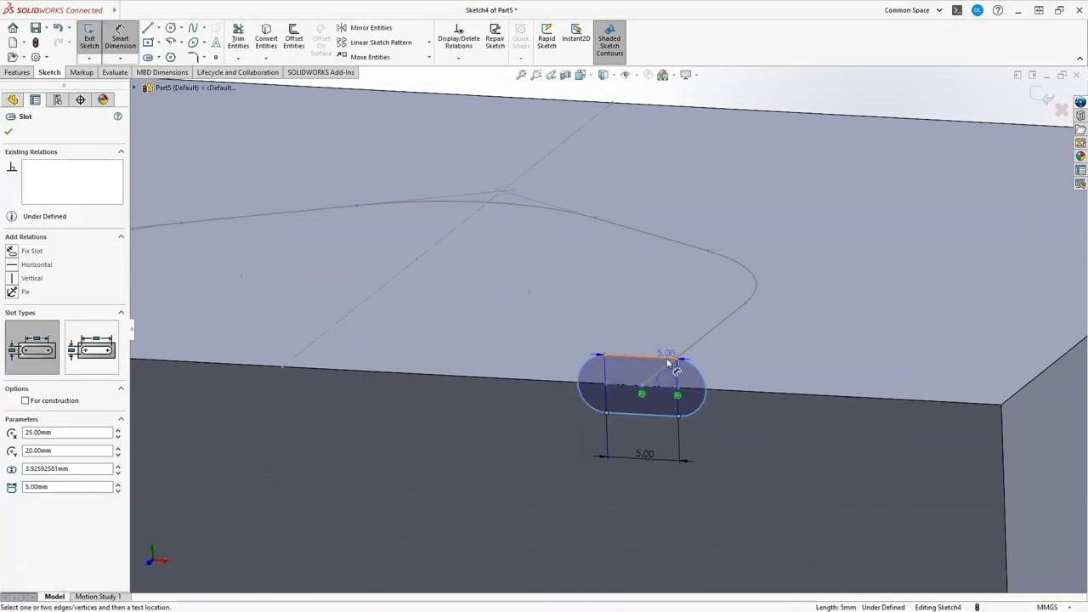
pyautogui.click(660, 357)
pyautogui.click(756, 432)
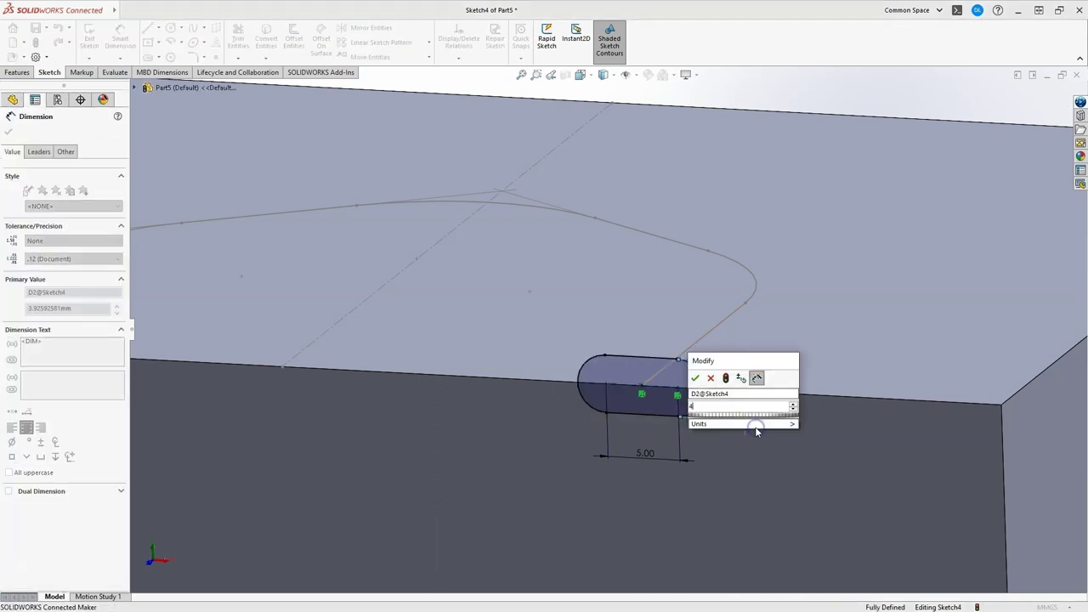
pyautogui.write('4')
pyautogui.press('Return')
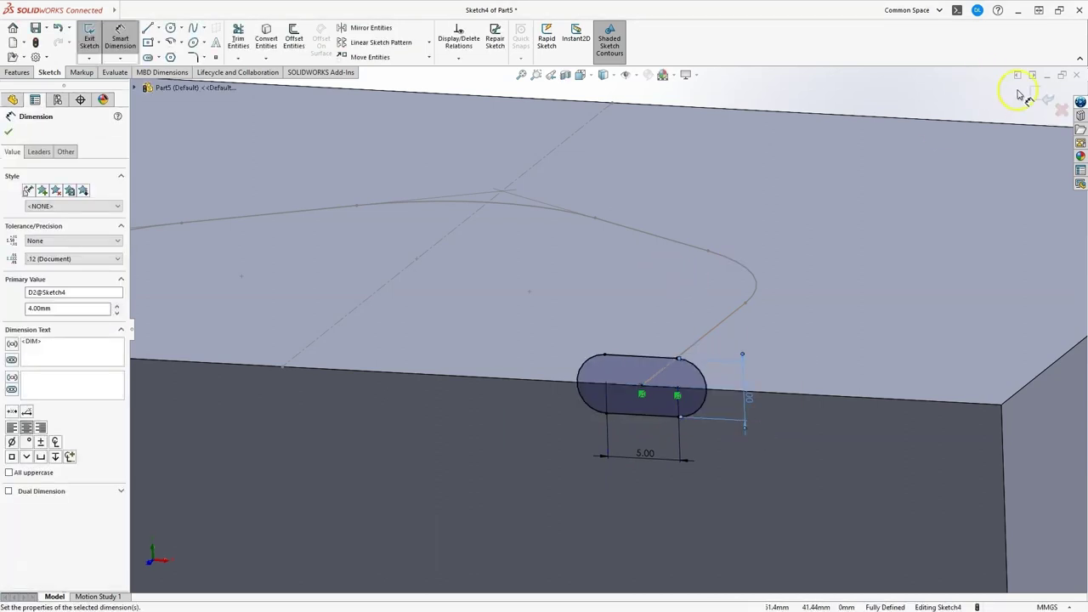
pyautogui.click(1049, 96)
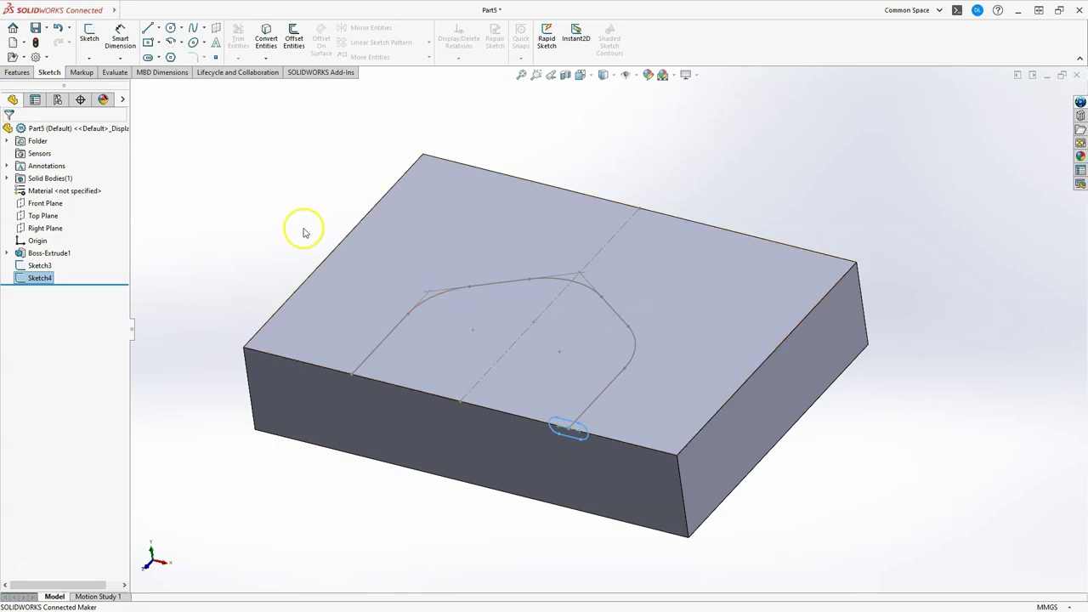
# Swept-cut the slot profile along Sketch3's filleted path, then create a new empty part
pyautogui.click(17, 73)
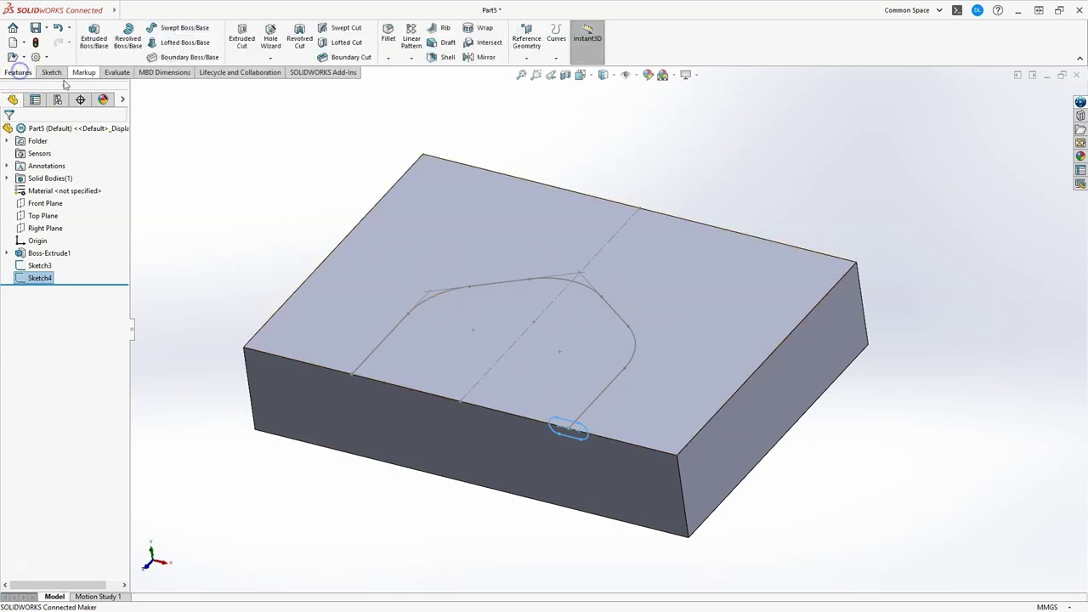
pyautogui.click(355, 30)
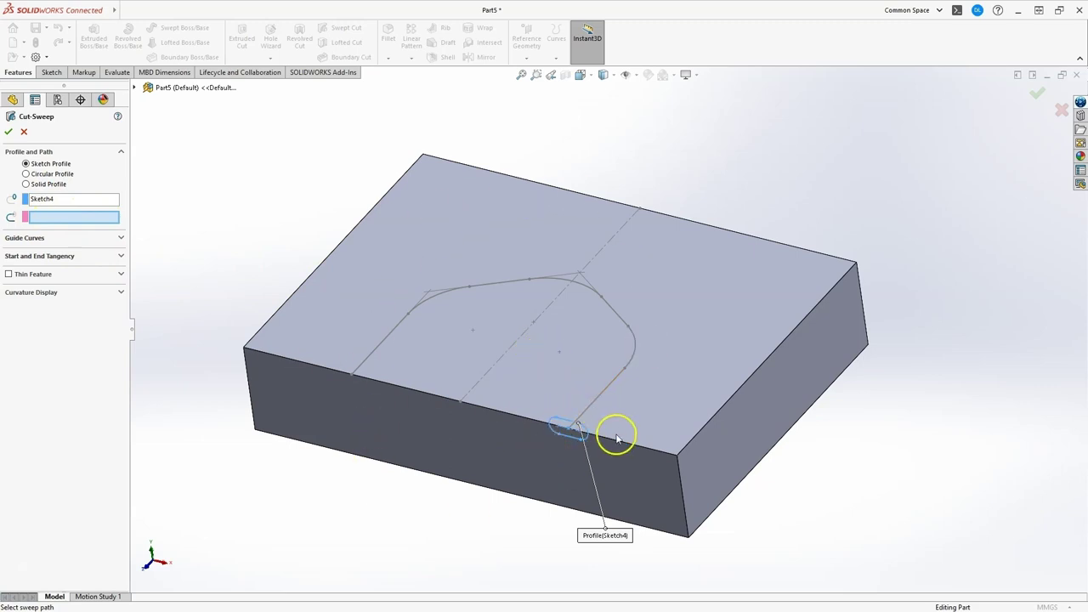
pyautogui.click(589, 411)
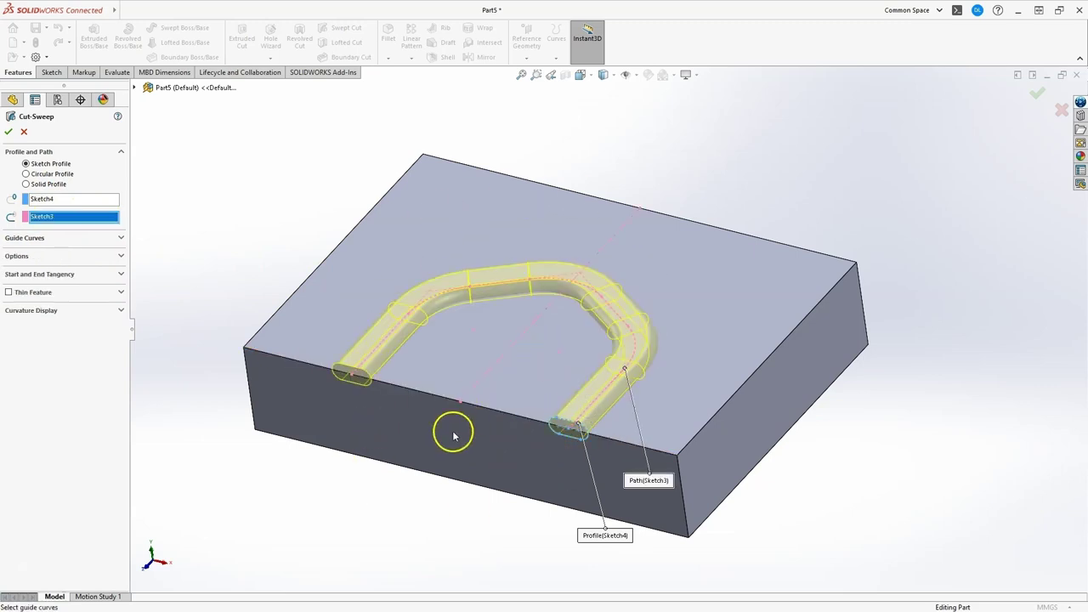
pyautogui.click(8, 132)
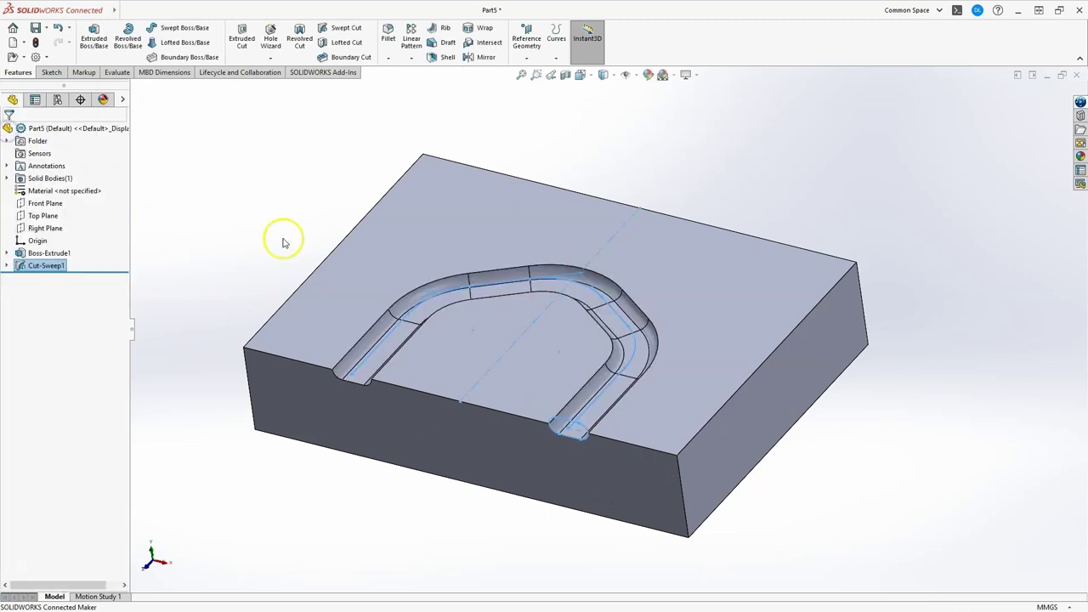
pyautogui.moveTo(763, 202); pyautogui.dragTo(518, 283, button='middle')
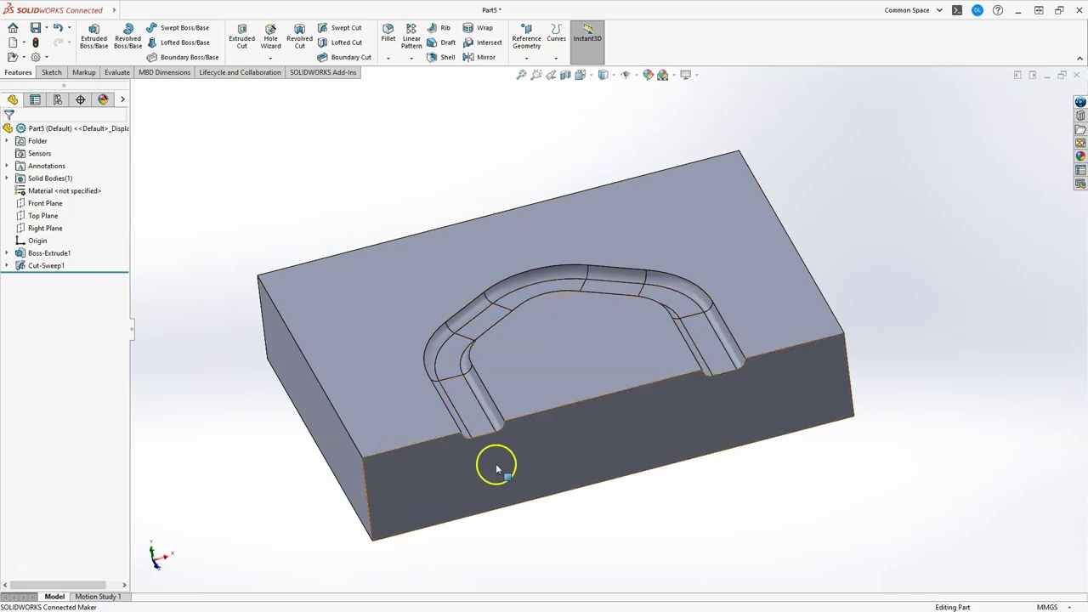
pyautogui.hotkey('ctrl', 'n')
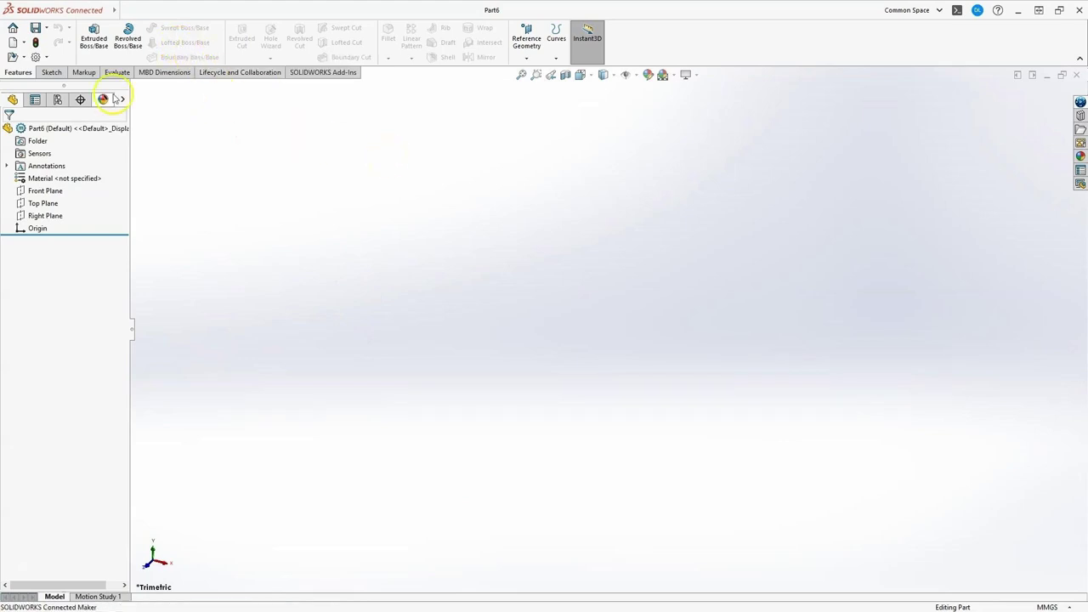
# Sketch a 6-sided polygon on the Top Plane, centred on the origin
pyautogui.click(51, 73)
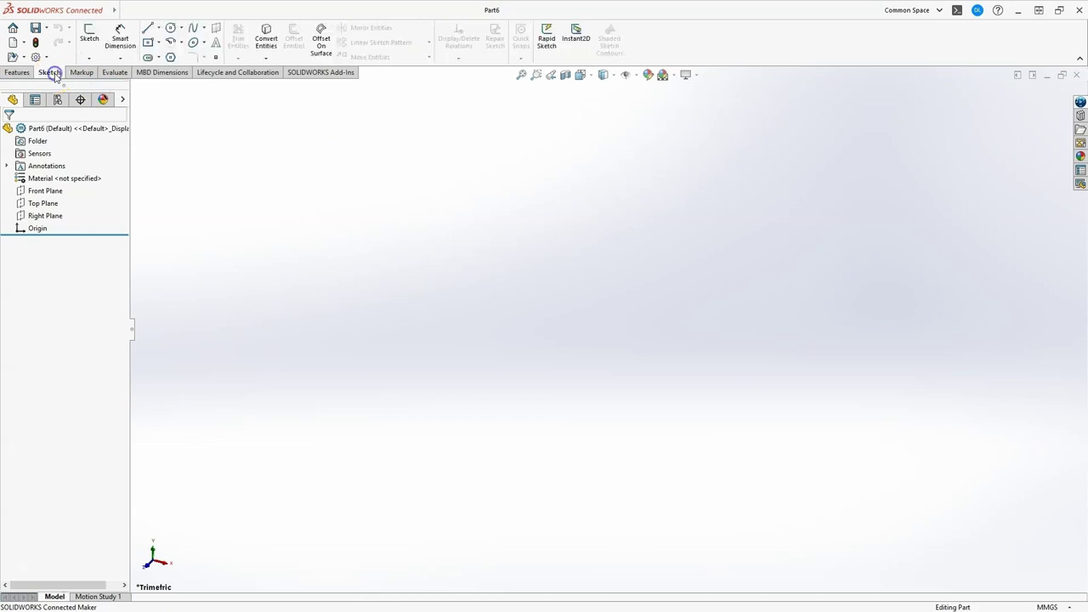
pyautogui.click(88, 34)
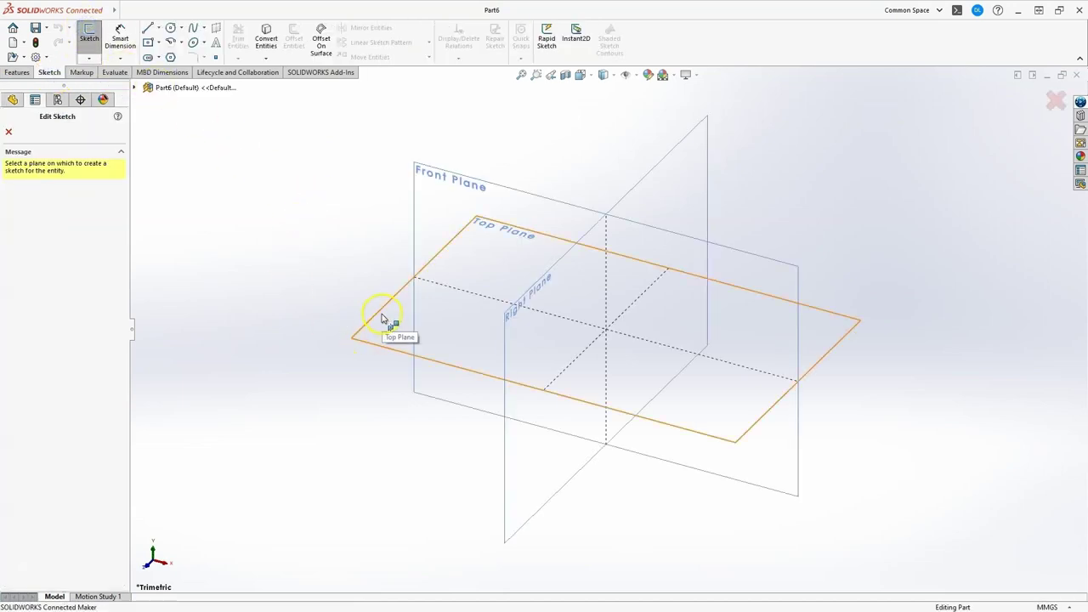
pyautogui.click(381, 319)
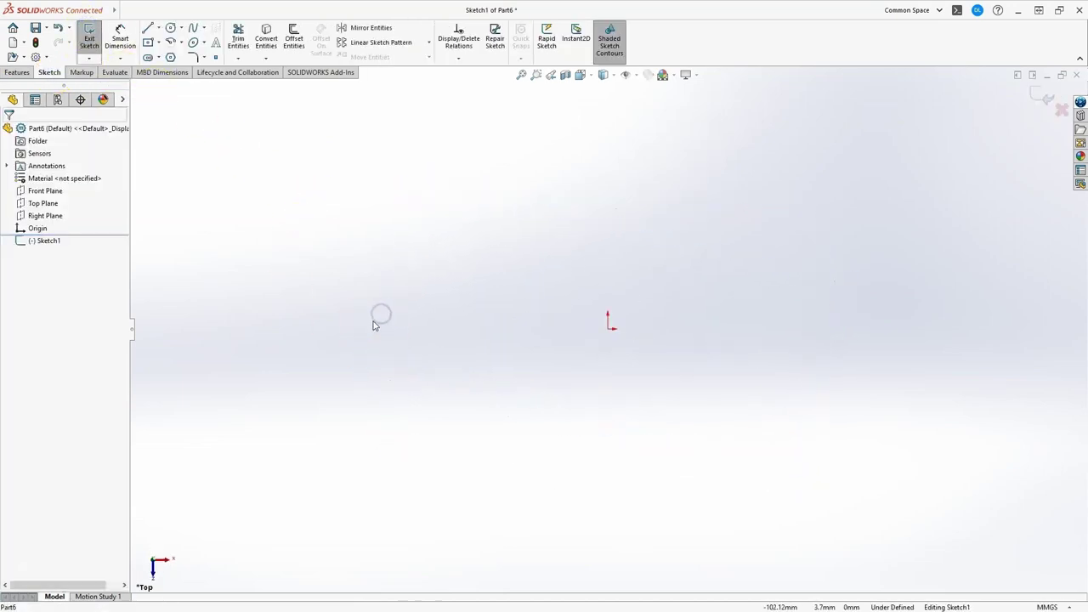
pyautogui.click(171, 58)
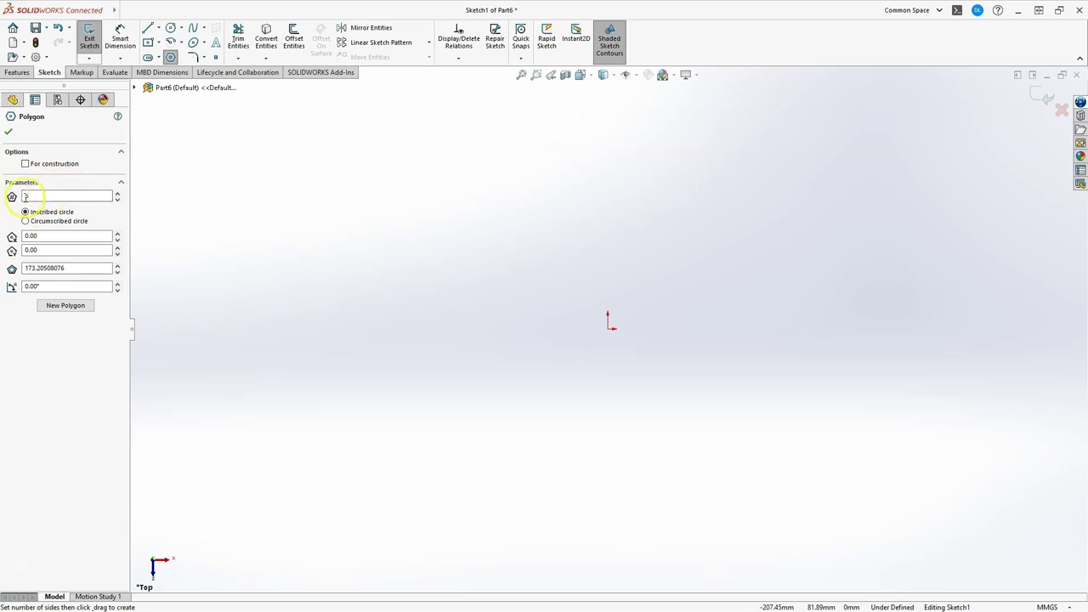
pyautogui.click(31, 195)
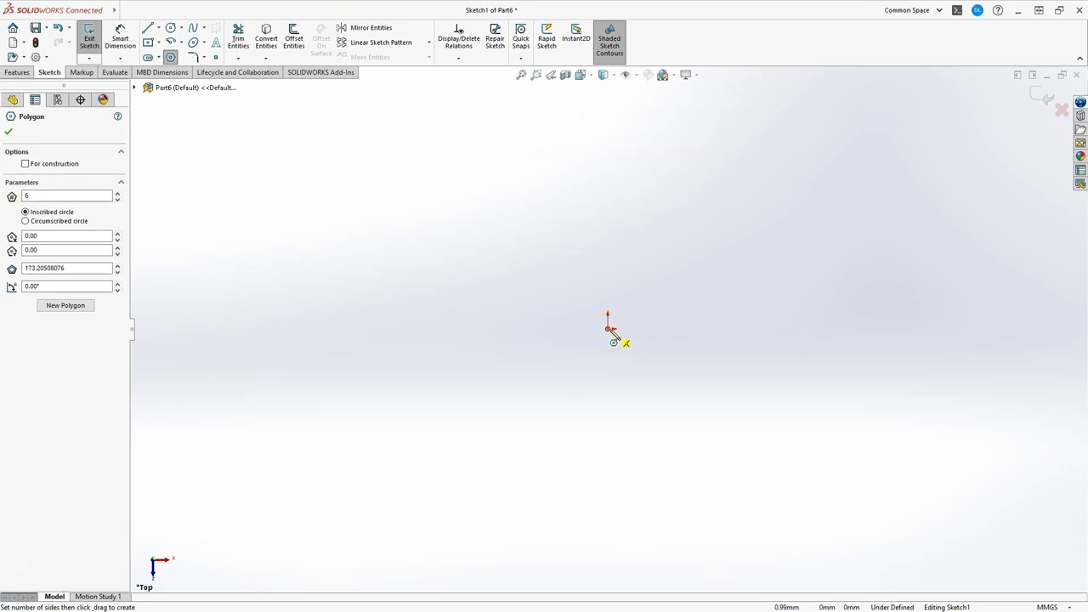
pyautogui.moveTo(608, 328); pyautogui.dragTo(701, 333)
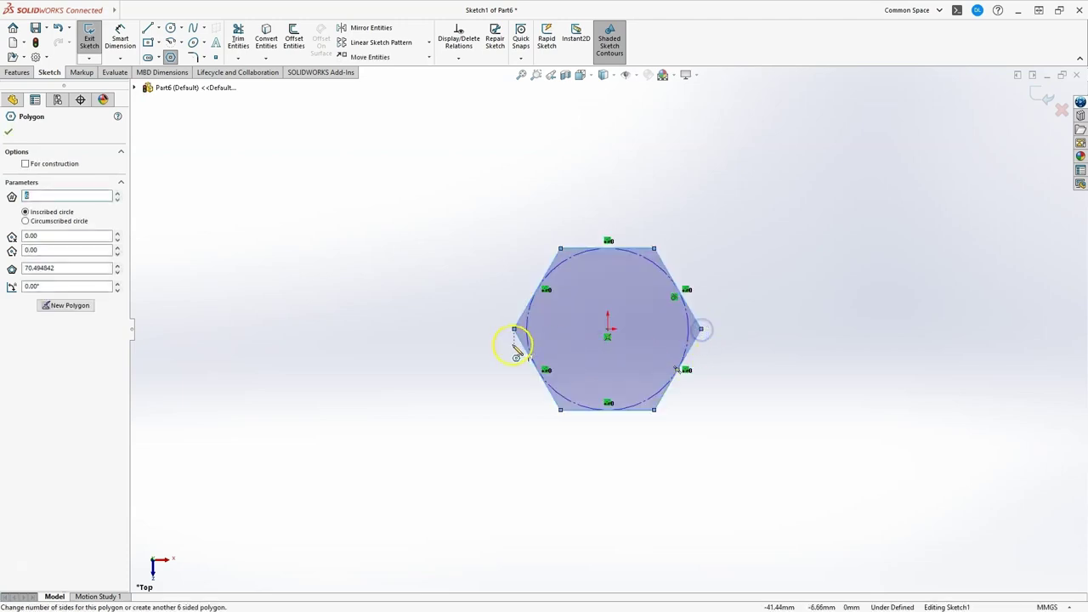
pyautogui.click(124, 50)
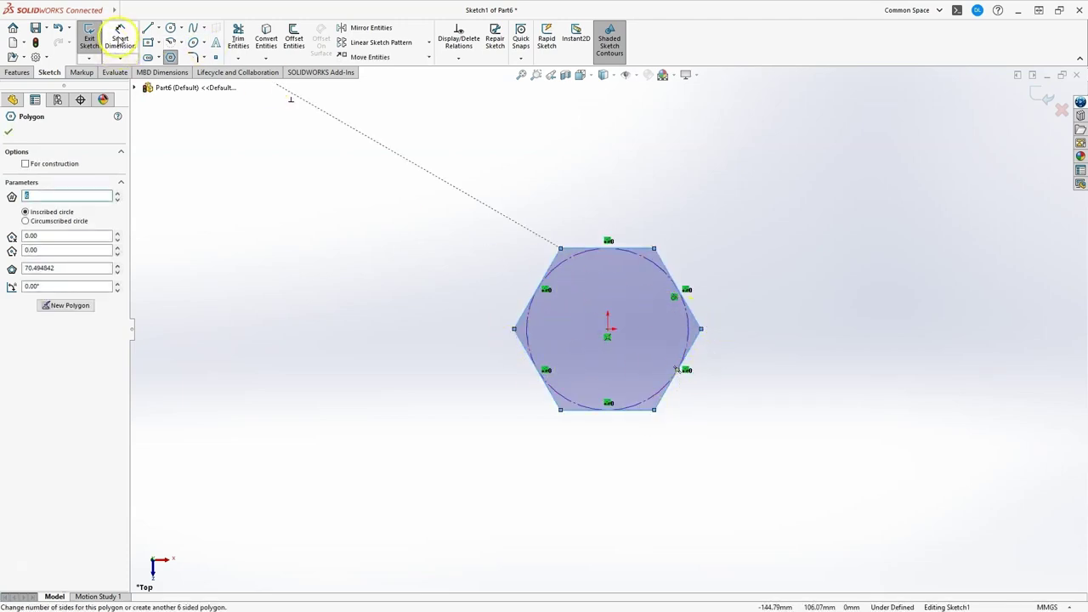
# Dimension the hexagon's inscribed circle to a 70 mm diameter
pyautogui.click(572, 263)
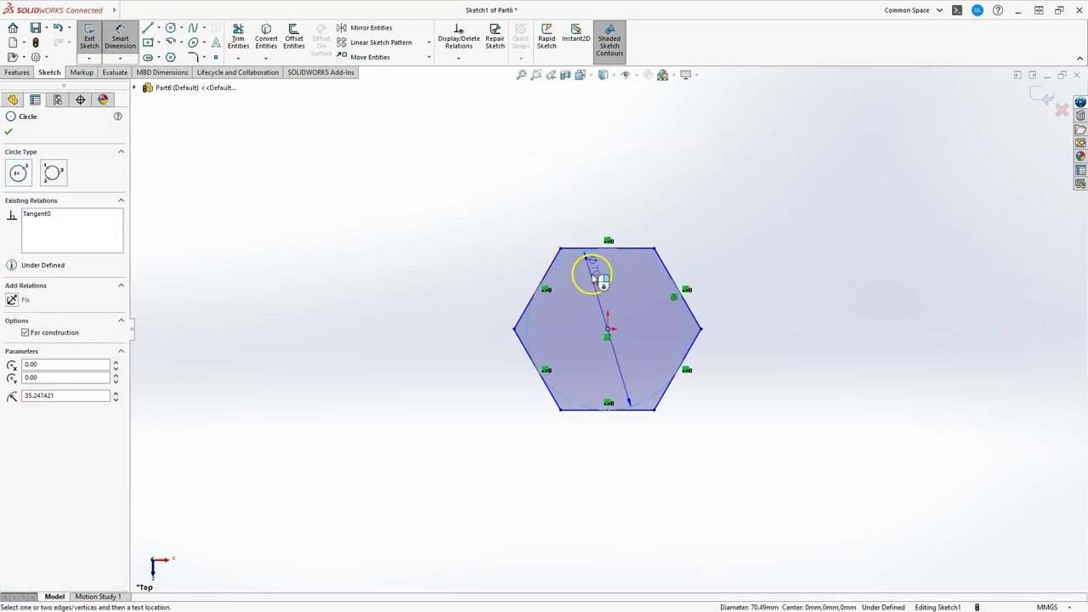
pyautogui.click(578, 320)
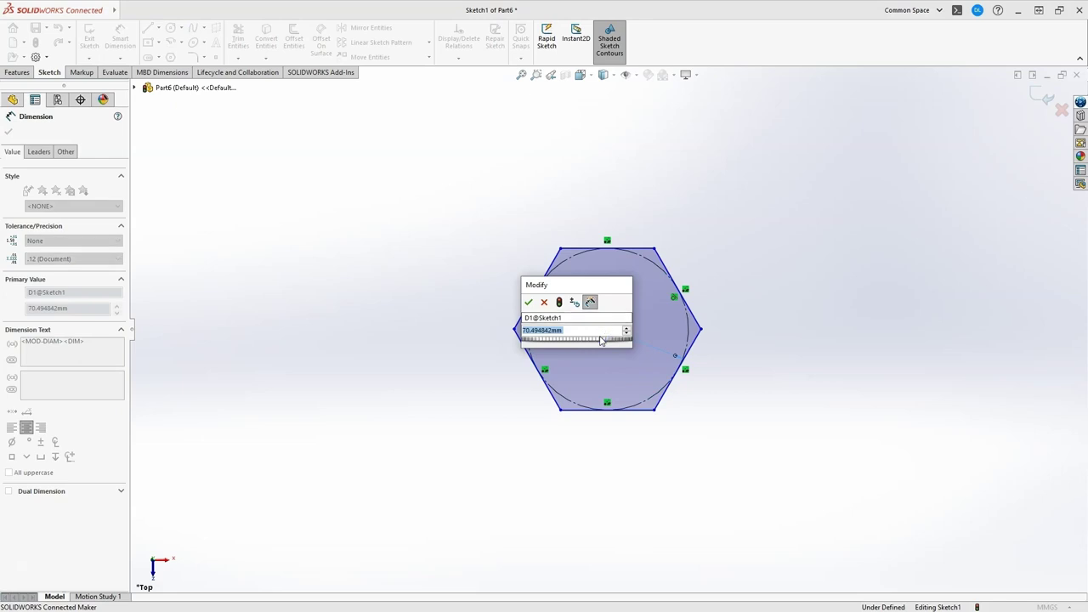
pyautogui.write('70')
pyautogui.press('Return')
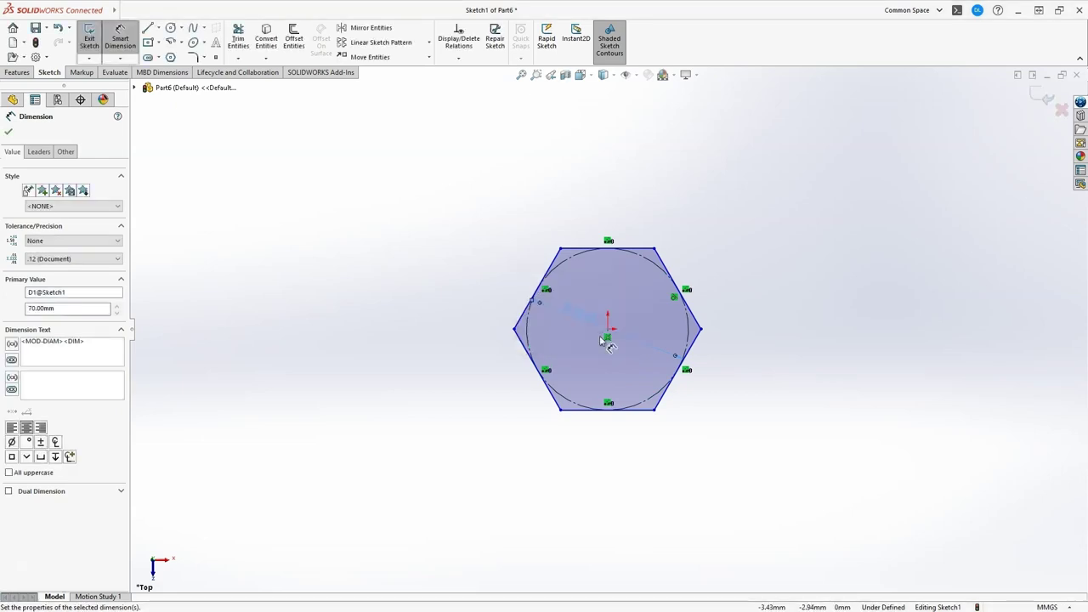
pyautogui.press('Escape')
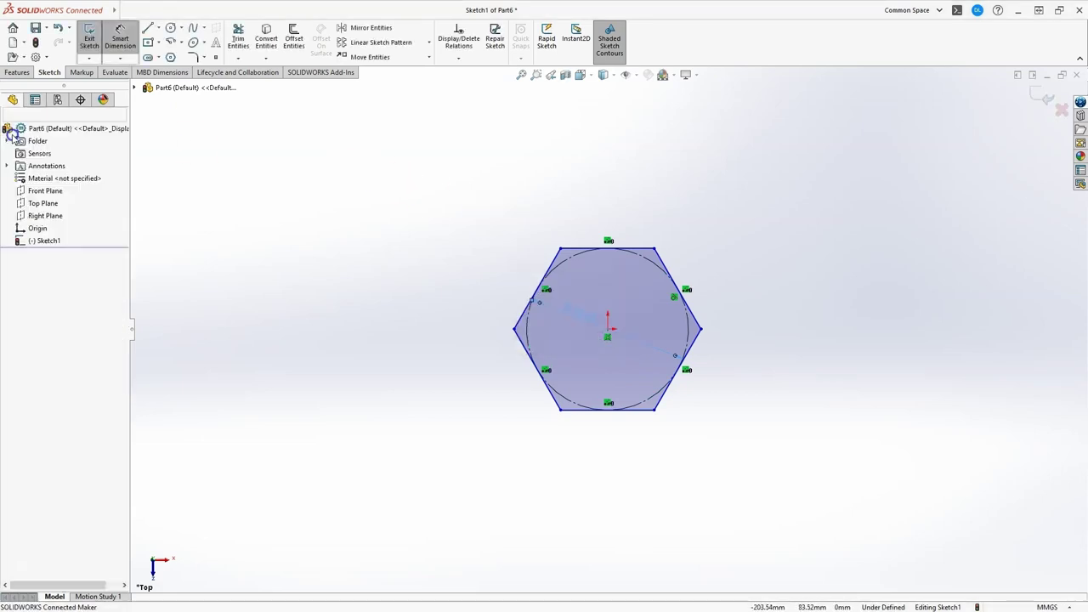
pyautogui.press('Escape')
# Make the hexagon's centre and right vertex horizontal, then exit Sketch1
pyautogui.moveTo(702, 327); pyautogui.dragTo(721, 343)
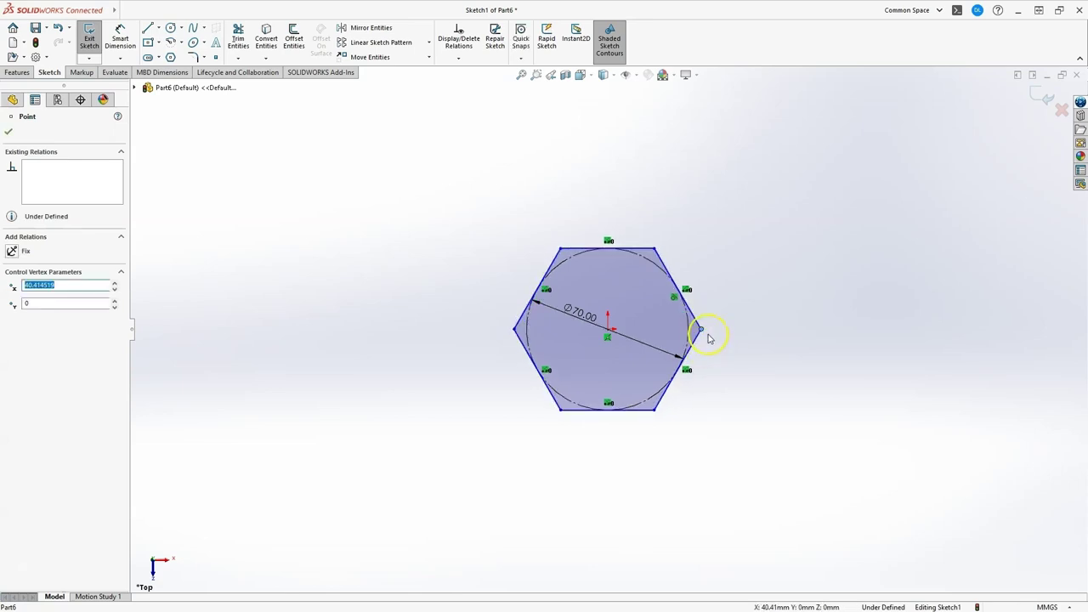
pyautogui.keyDown('ctrl'); pyautogui.click(607, 334); pyautogui.keyUp('ctrl')
pyautogui.click(418, 373)
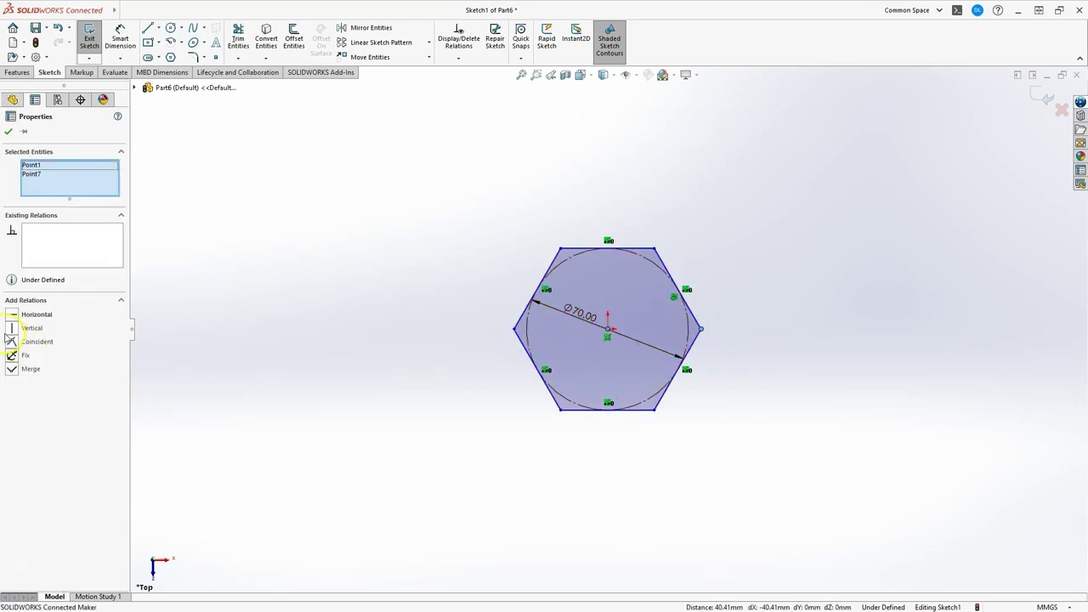
pyautogui.click(13, 317)
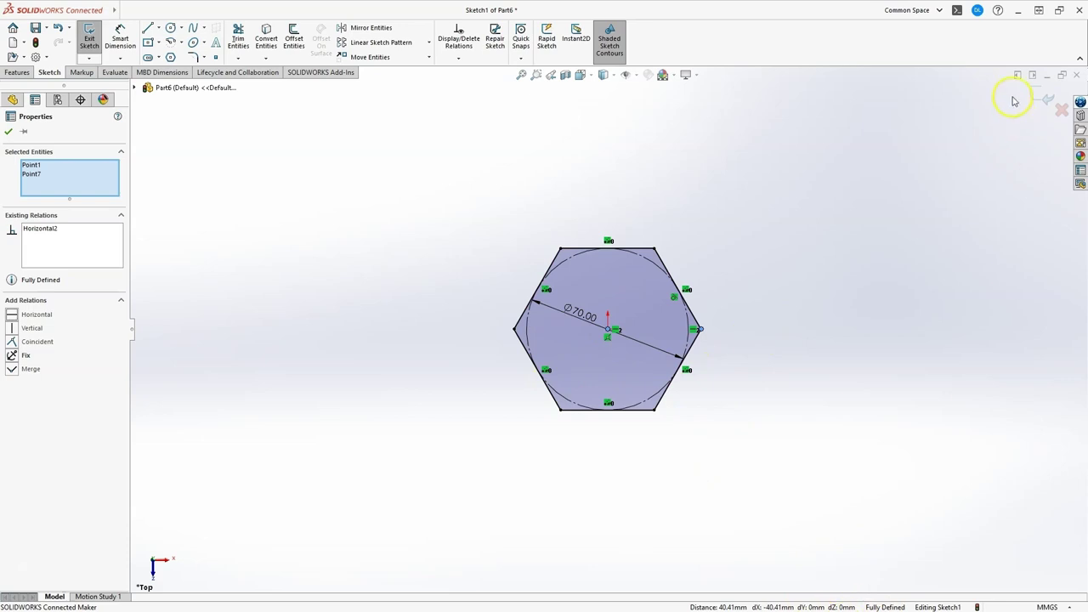
pyautogui.click(1044, 100)
pyautogui.moveTo(468, 419); pyautogui.dragTo(585, 279, button='middle')
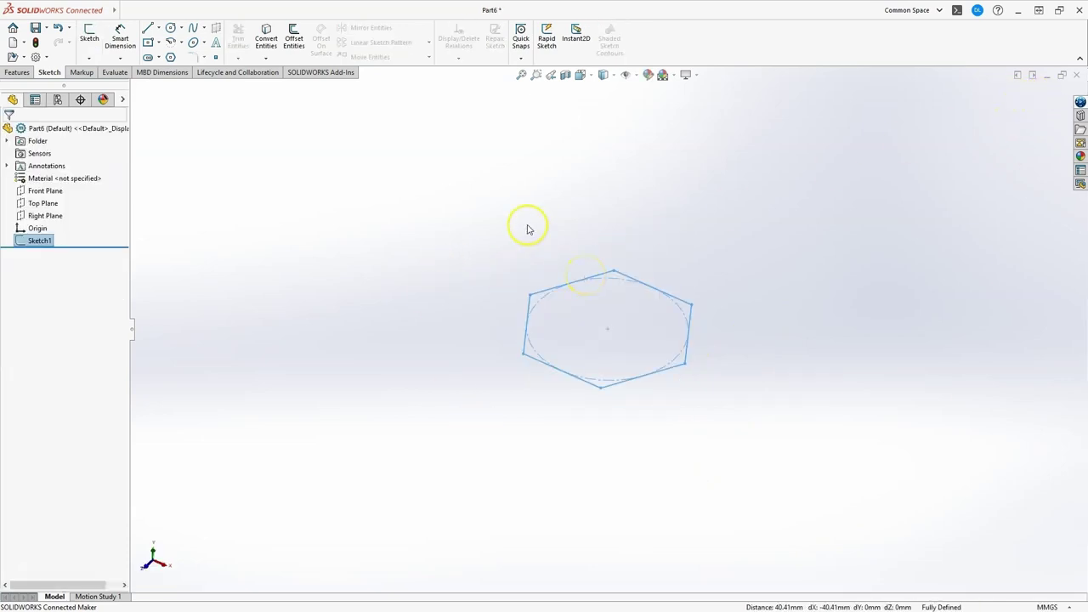
# On the Features tab, orbit around the hexagon and open the Reference Geometry dropdown
pyautogui.click(19, 73)
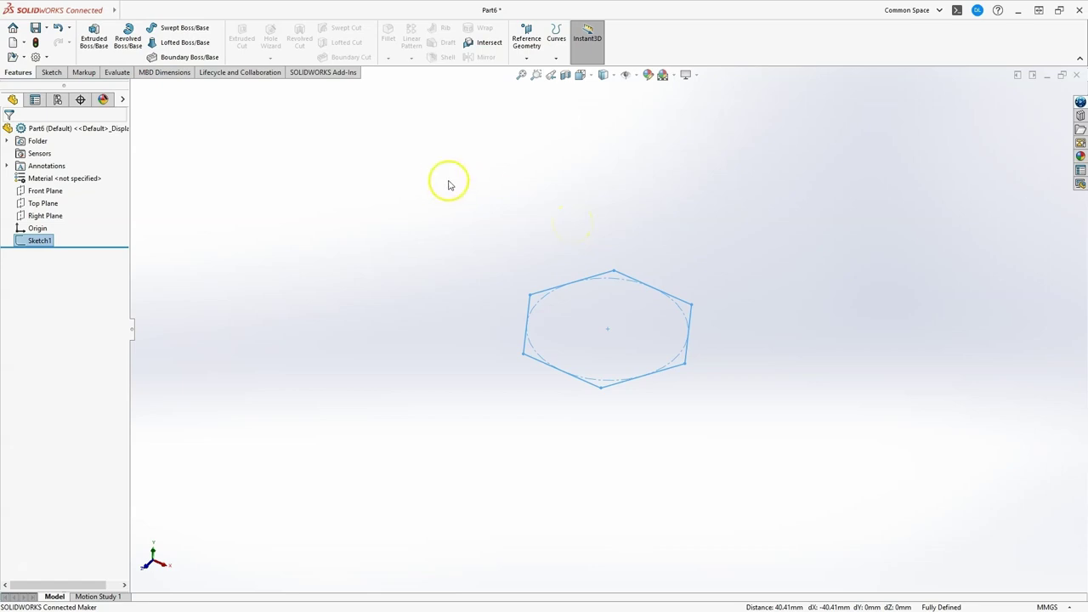
pyautogui.moveTo(608, 299)
pyautogui.mouseDown(button='middle')
pyautogui.moveTo(589, 275)
pyautogui.moveTo(629, 231)
pyautogui.moveTo(640, 264)
pyautogui.moveTo(632, 247)
pyautogui.mouseUp(button='middle')
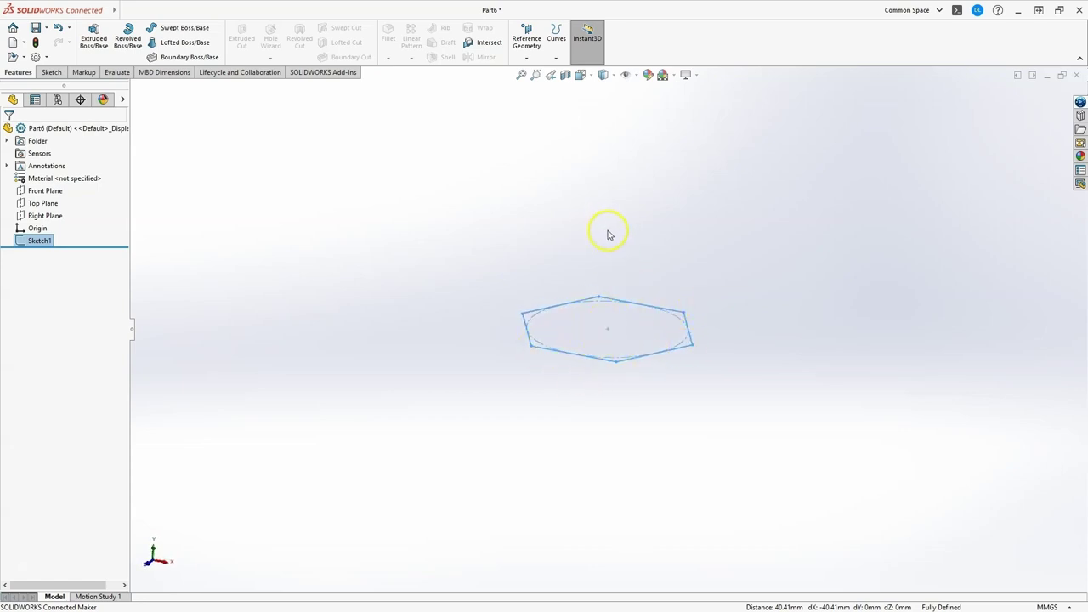
pyautogui.click(532, 230)
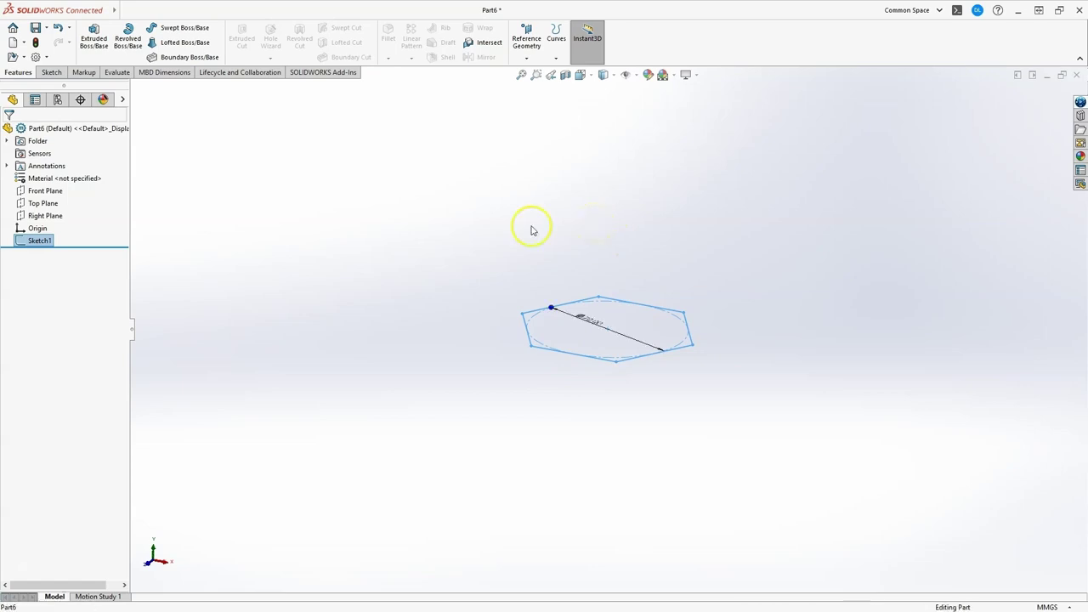
pyautogui.click(529, 56)
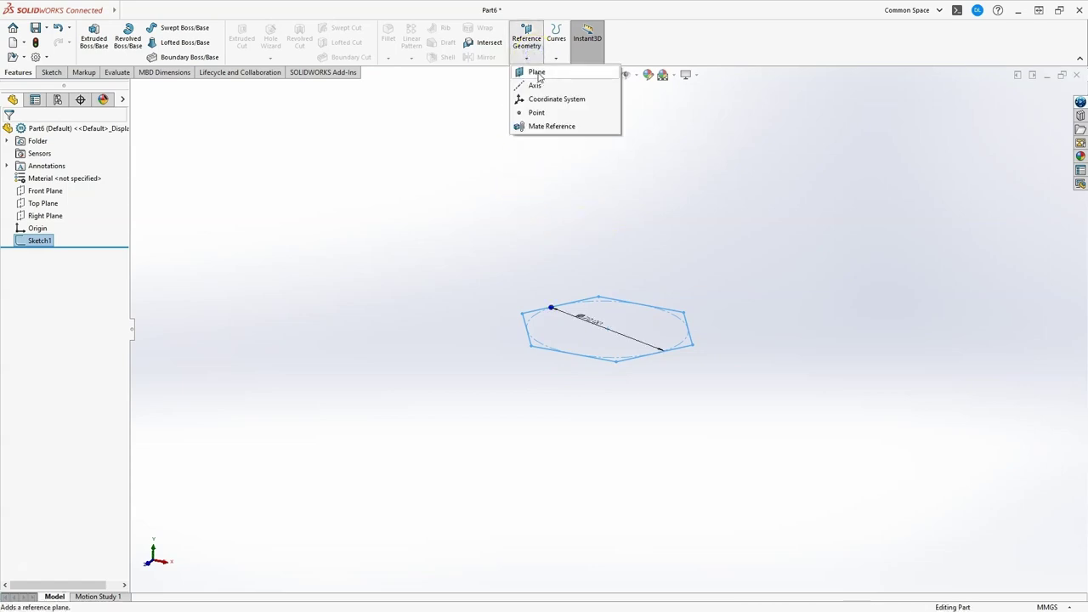
# Create Plane1 from the Top Plane with a 50 mm offset
pyautogui.click(537, 72)
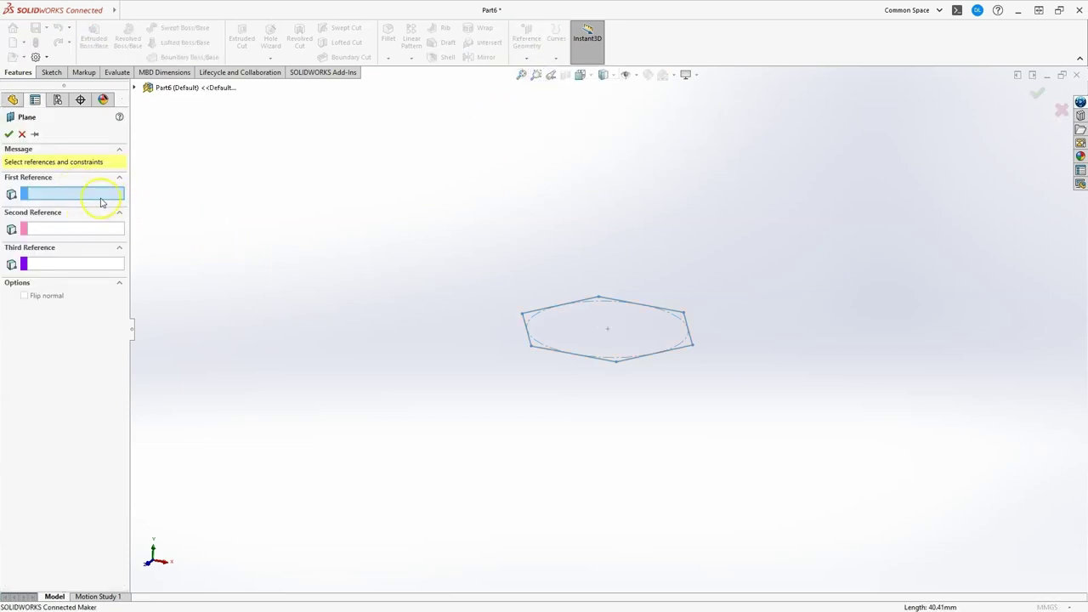
pyautogui.click(134, 87)
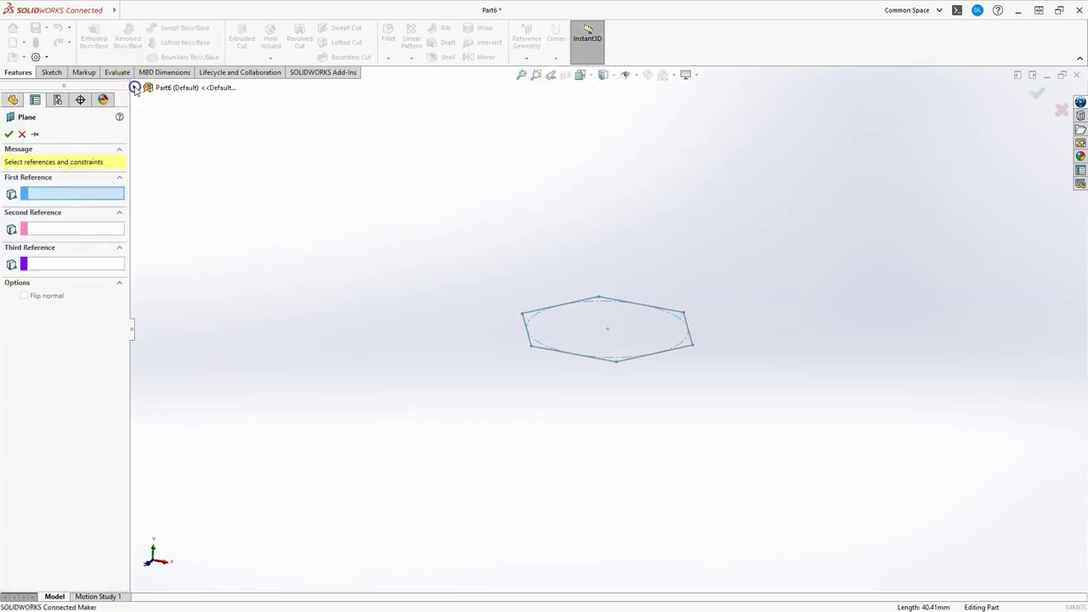
pyautogui.click(185, 151)
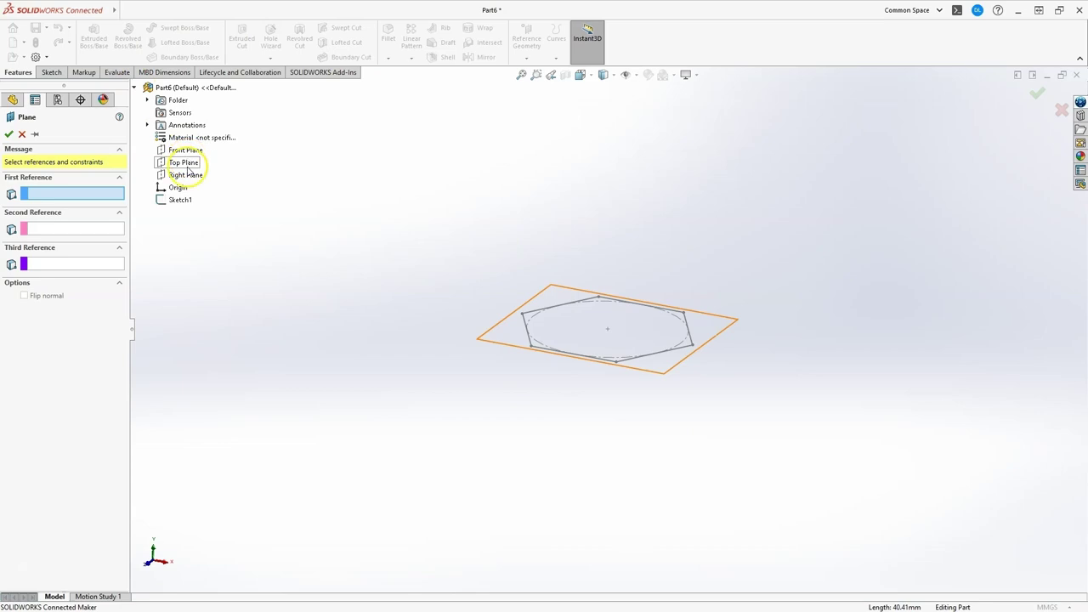
pyautogui.click(180, 164)
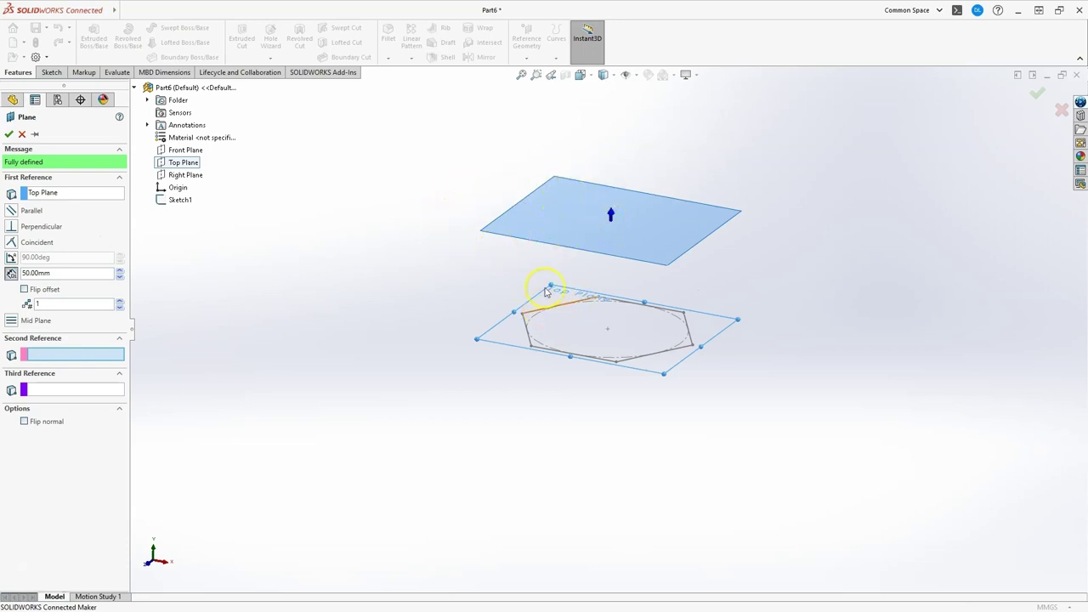
pyautogui.click(1040, 95)
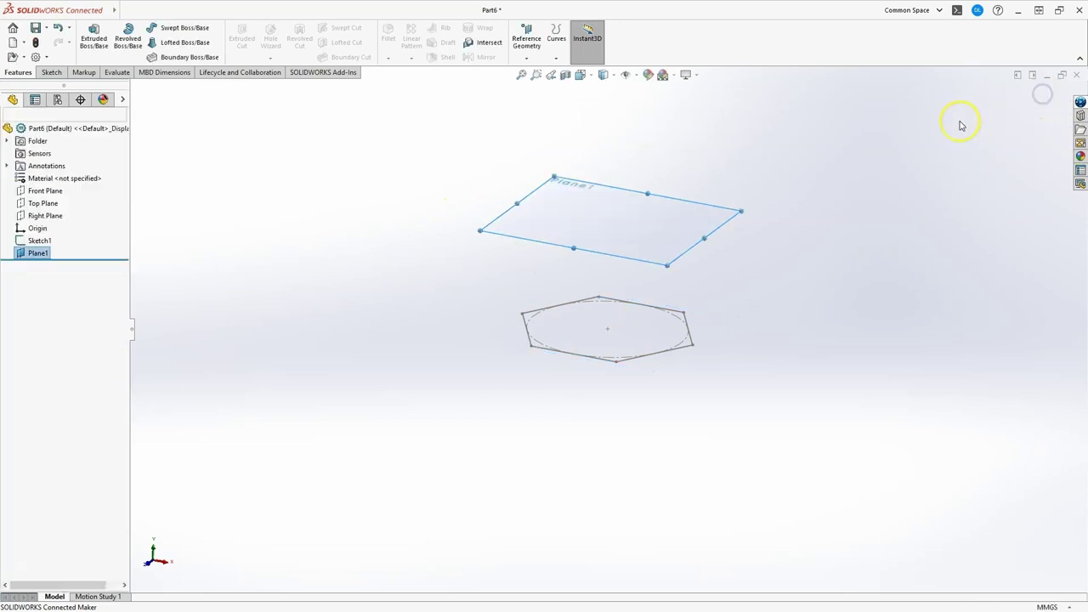
# Sketch a twisted hexagon on Plane1 centred on the origin
pyautogui.click(59, 73)
pyautogui.click(89, 35)
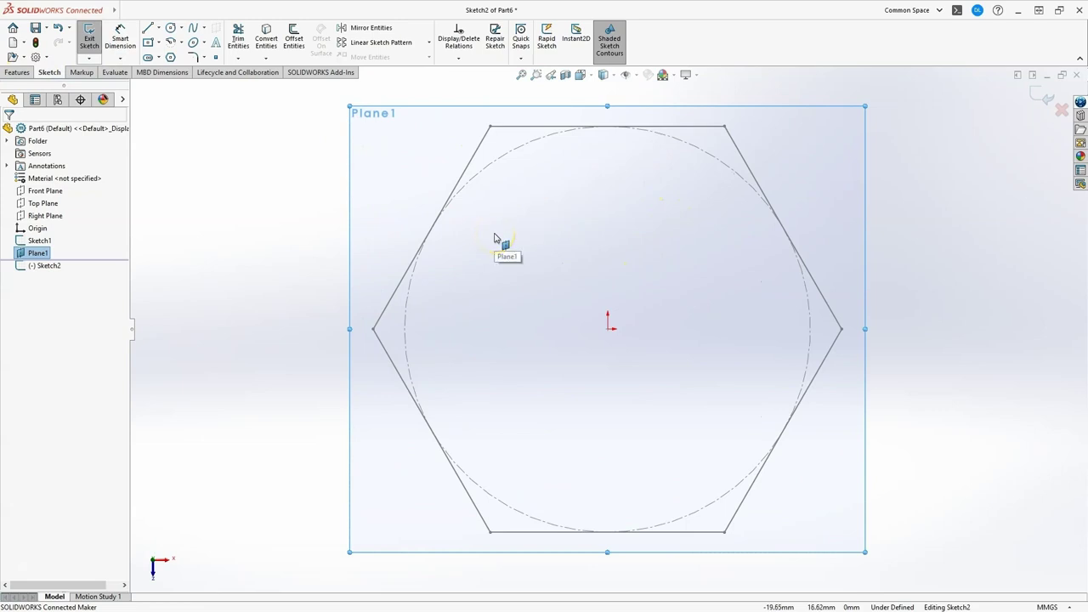
pyautogui.click(432, 223)
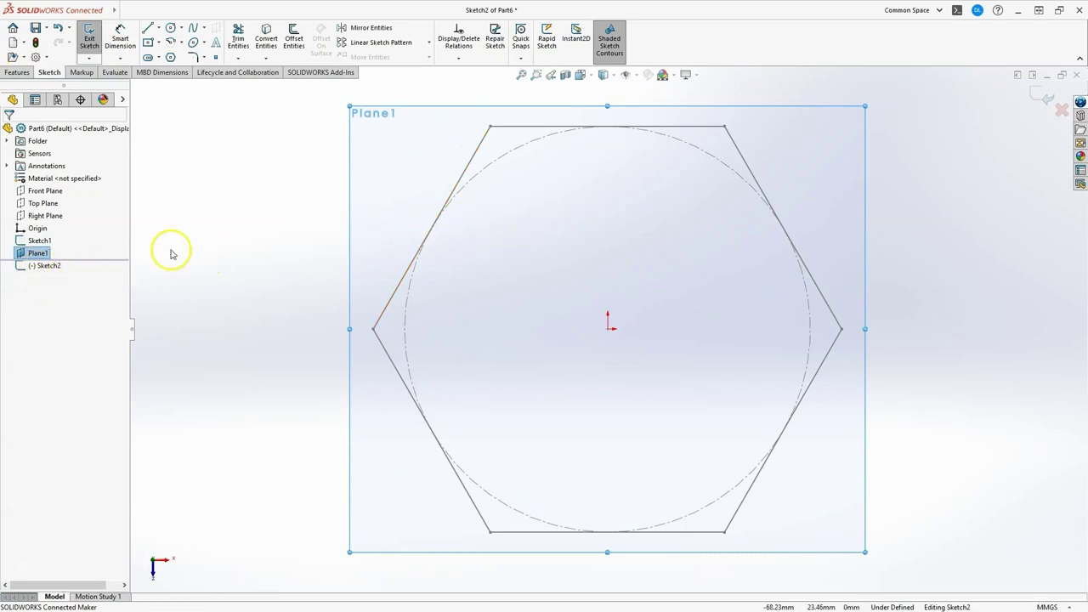
pyautogui.click(170, 57)
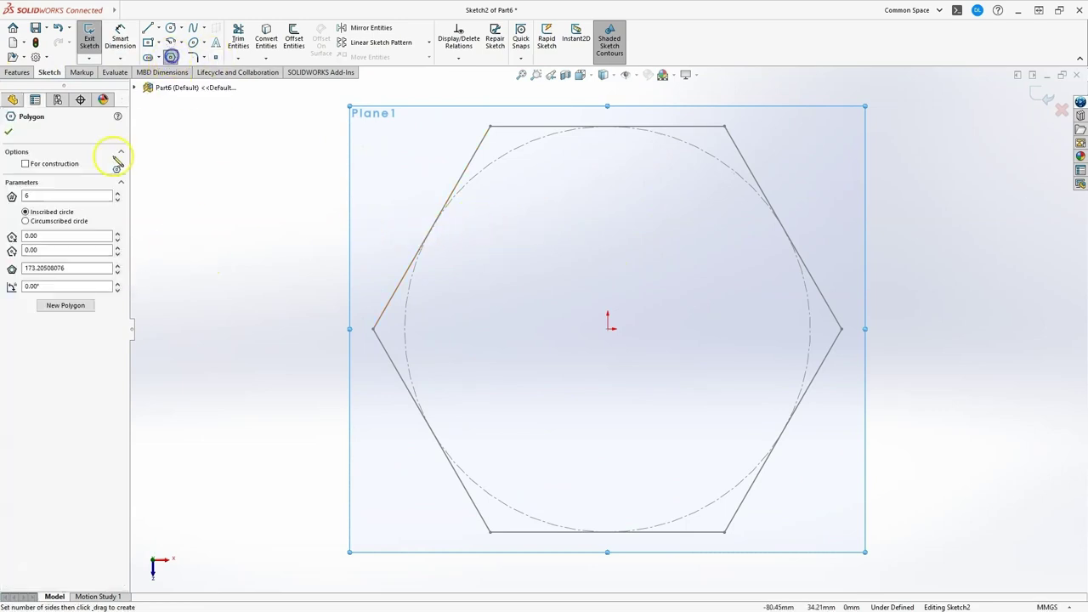
pyautogui.click(609, 329)
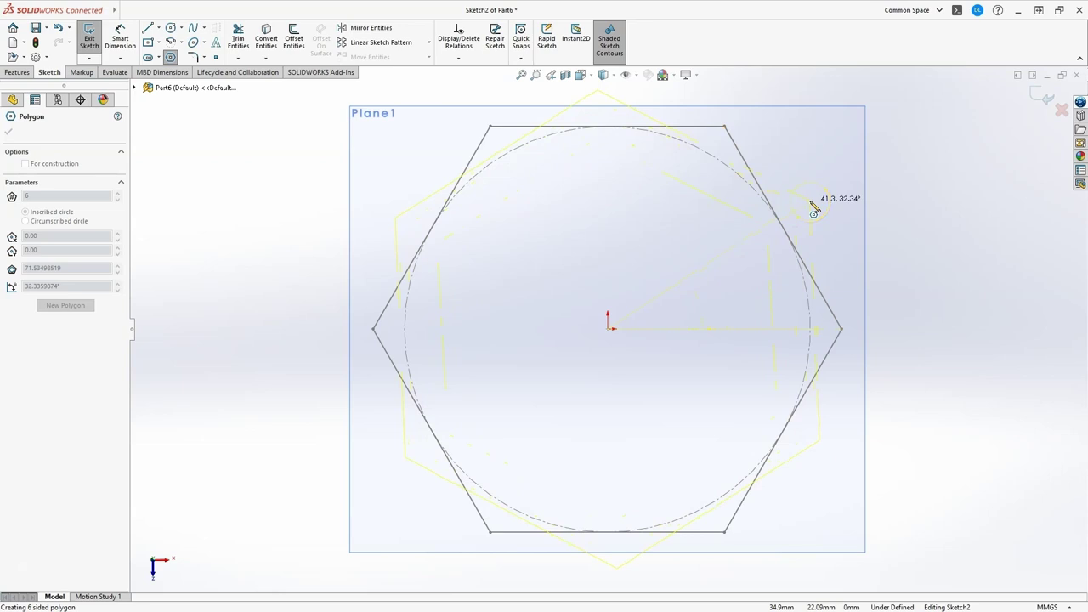
pyautogui.click(809, 201)
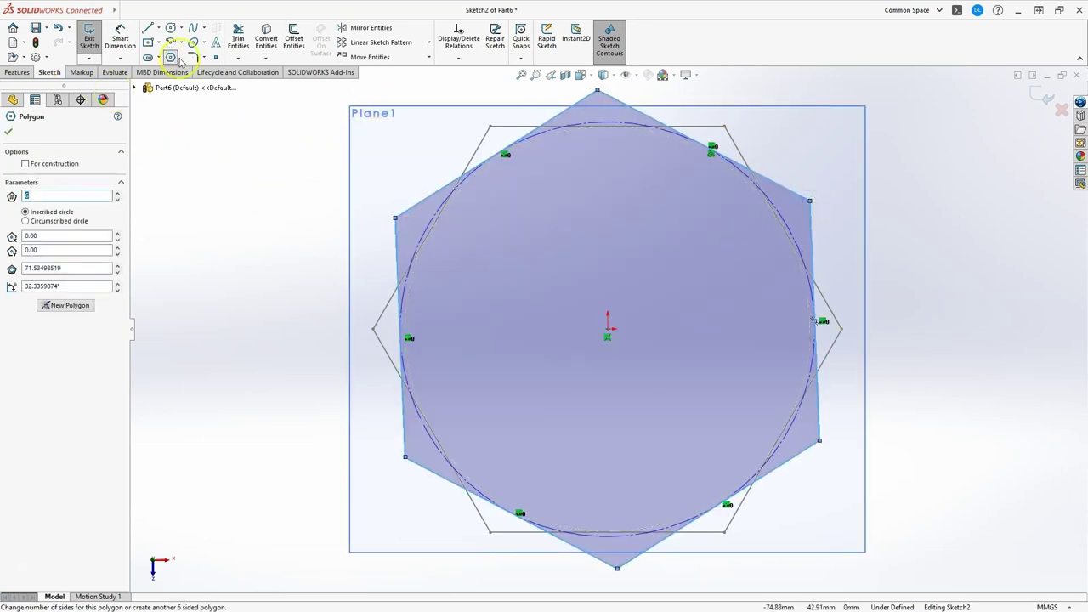
# Dimension the new hexagon's inscribed circle to an 80 mm diameter
pyautogui.click(120, 38)
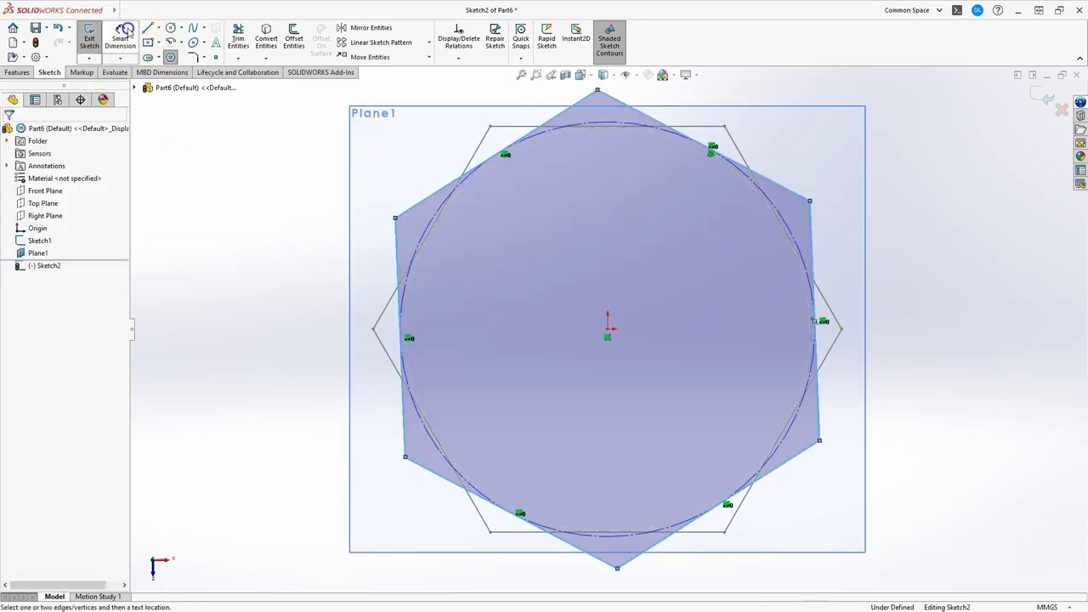
pyautogui.click(776, 206)
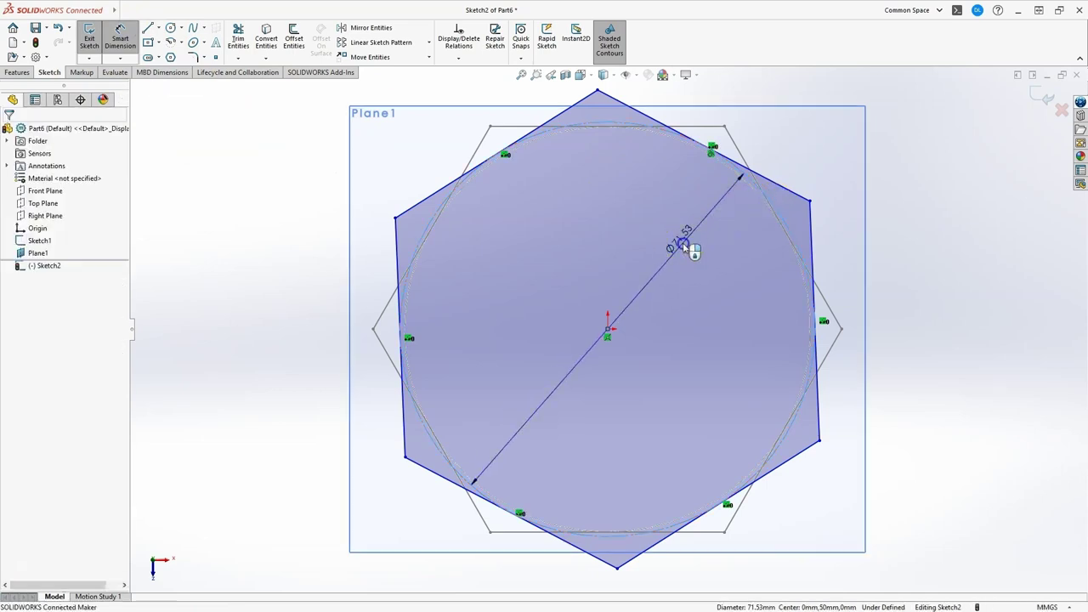
pyautogui.click(684, 252)
pyautogui.write('80')
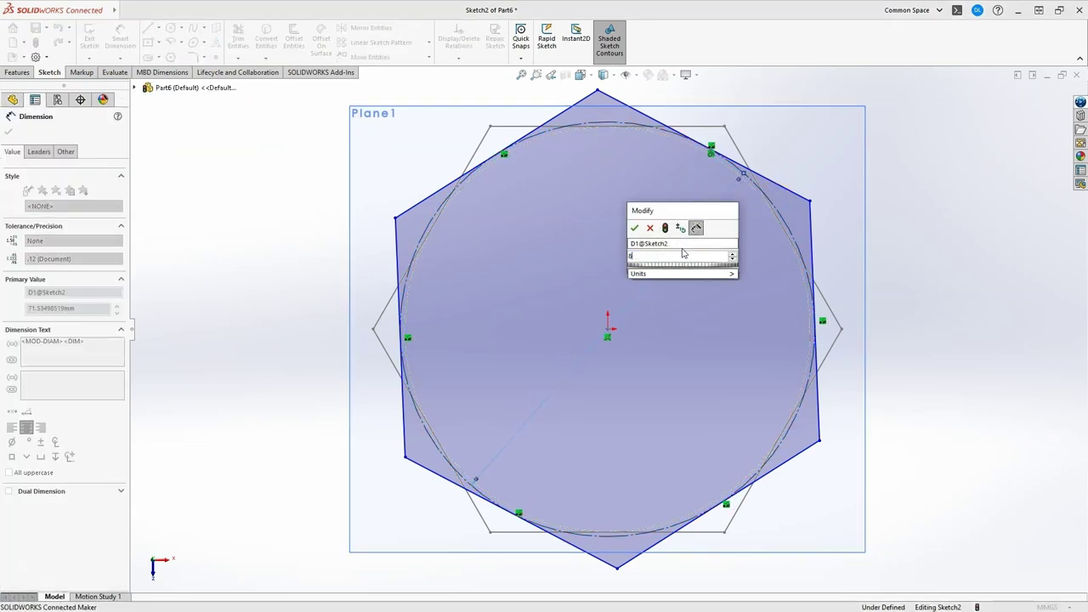
pyautogui.press('Return')
pyautogui.click(662, 245)
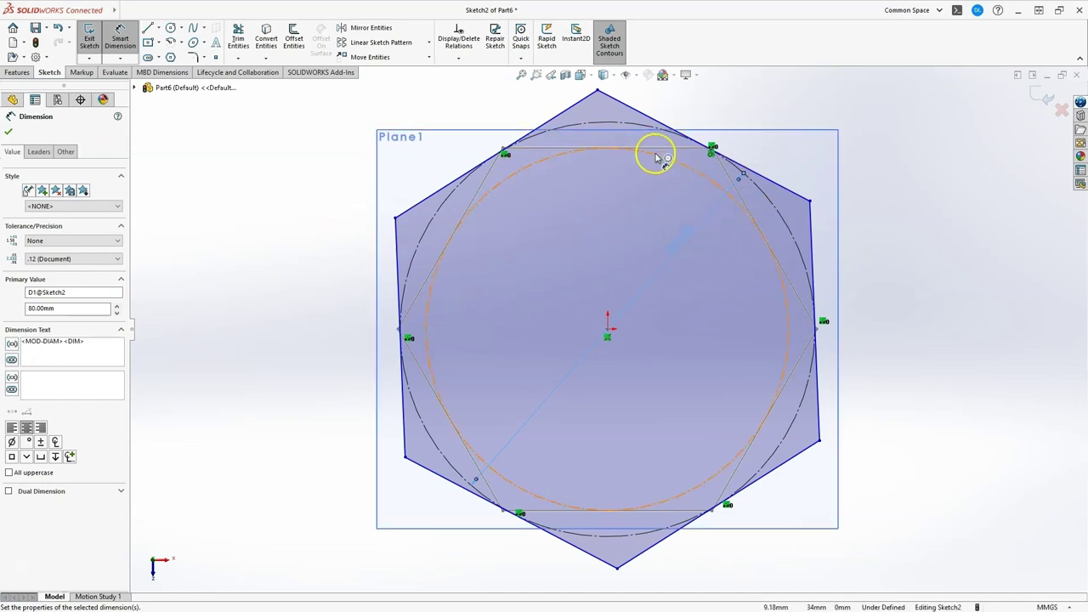
pyautogui.click(8, 133)
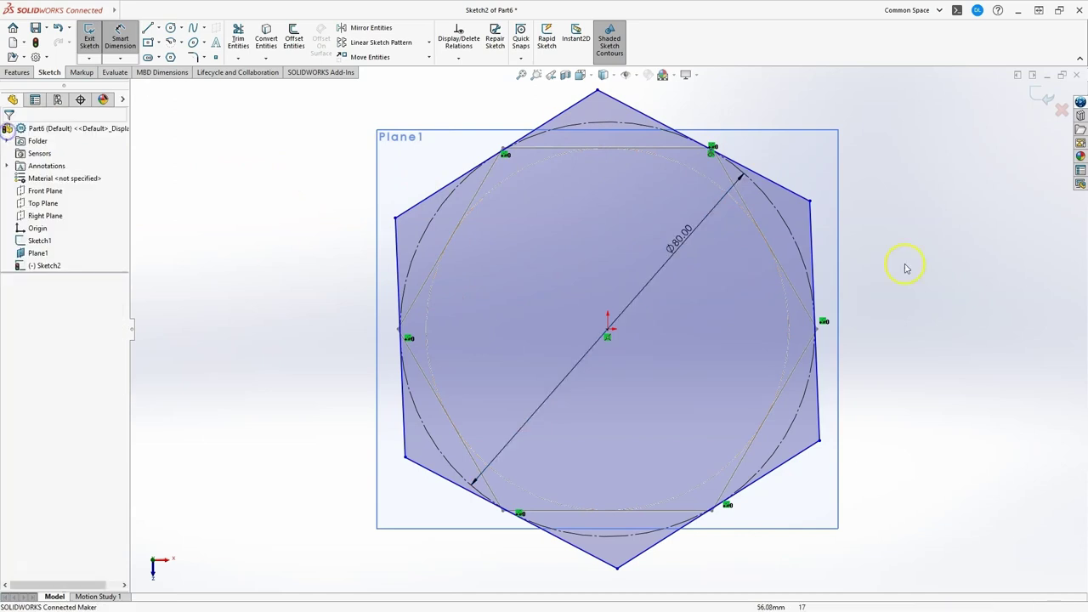
# Make the hexagon's right edge vertical and exit Sketch2
pyautogui.click(810, 225)
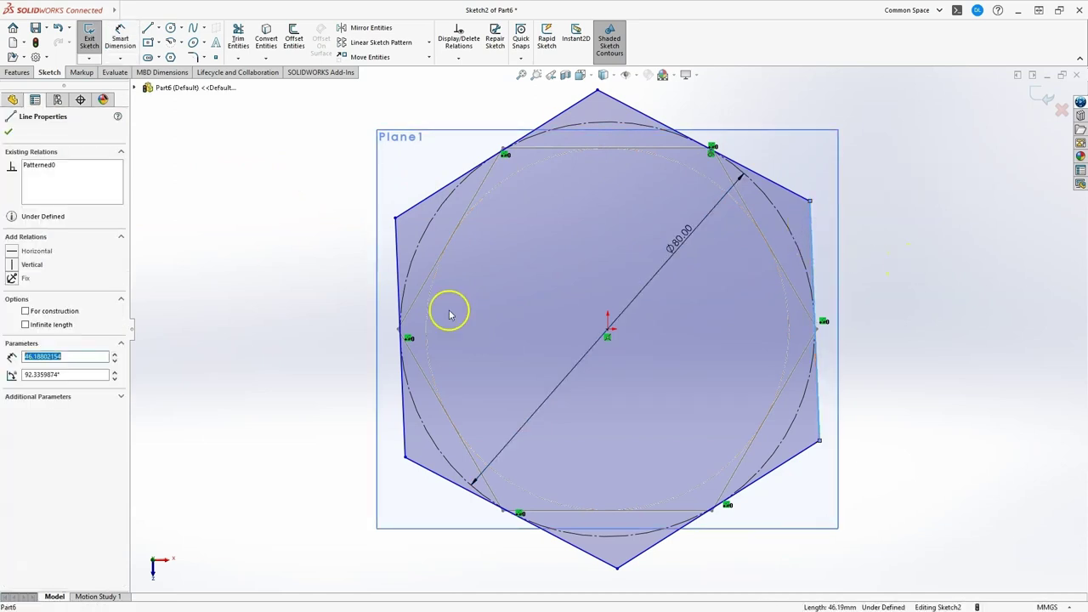
pyautogui.click(13, 264)
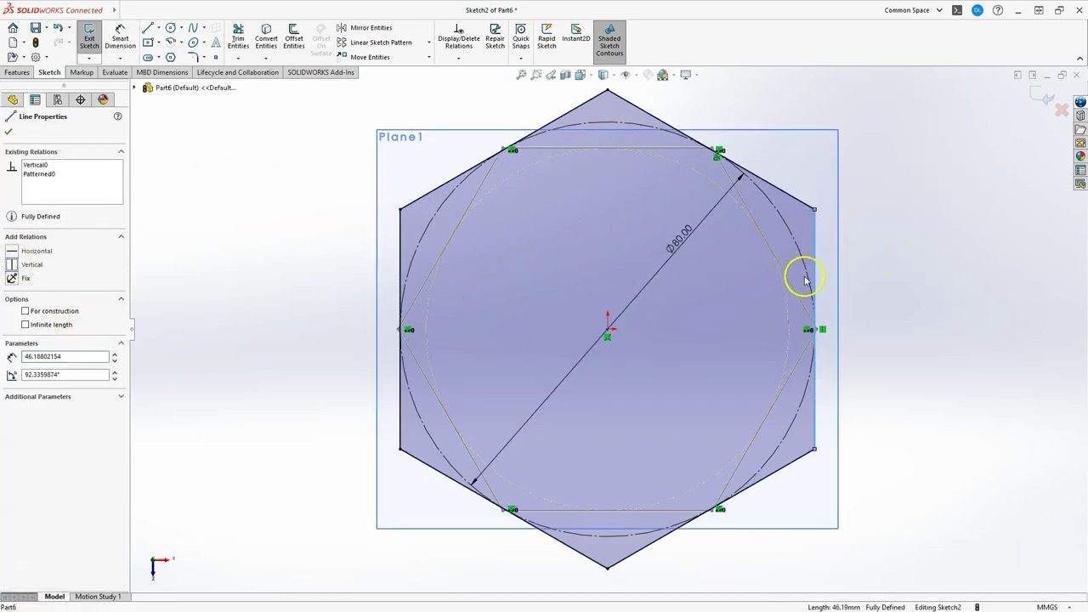
pyautogui.click(923, 275)
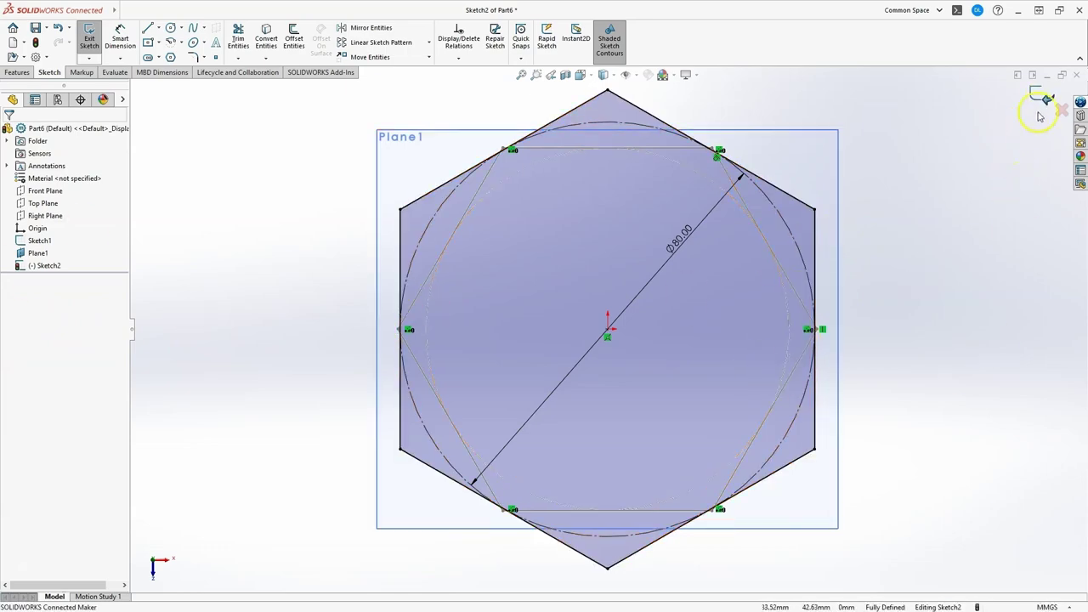
pyautogui.click(1047, 99)
# Create Plane2 offset 50 mm from Plane1 and select it
pyautogui.moveTo(691, 428)
pyautogui.mouseDown(button='middle')
pyautogui.moveTo(681, 290)
pyautogui.moveTo(606, 213)
pyautogui.moveTo(704, 243)
pyautogui.moveTo(649, 258)
pyautogui.moveTo(668, 275)
pyautogui.mouseUp(button='middle')
pyautogui.scroll(-4, 655, 311)
pyautogui.scroll(4, 651, 311)
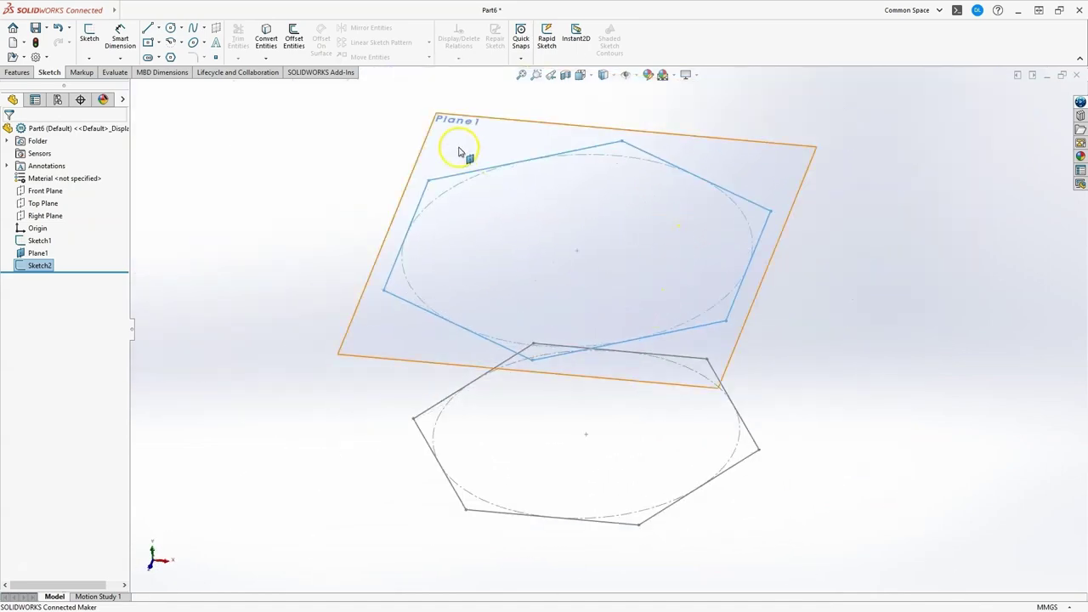
pyautogui.click(21, 74)
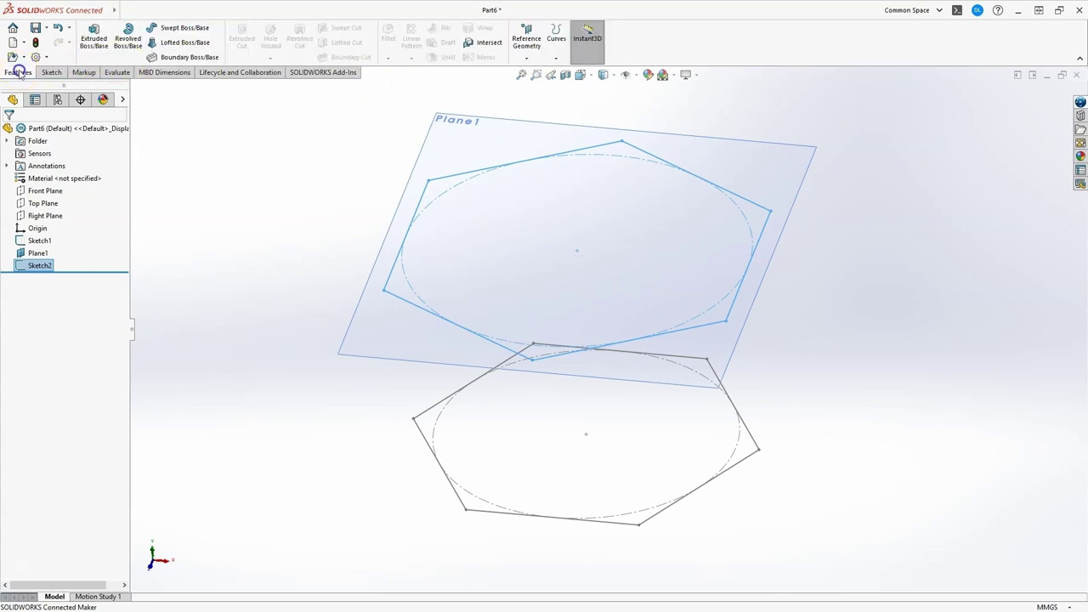
pyautogui.click(530, 48)
pyautogui.click(526, 72)
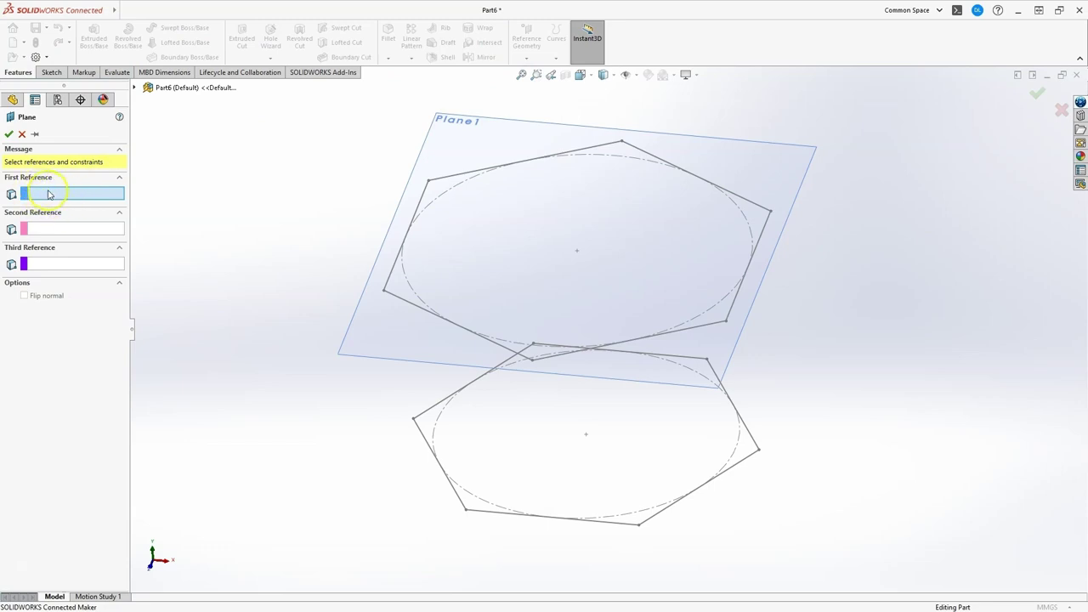
pyautogui.click(457, 123)
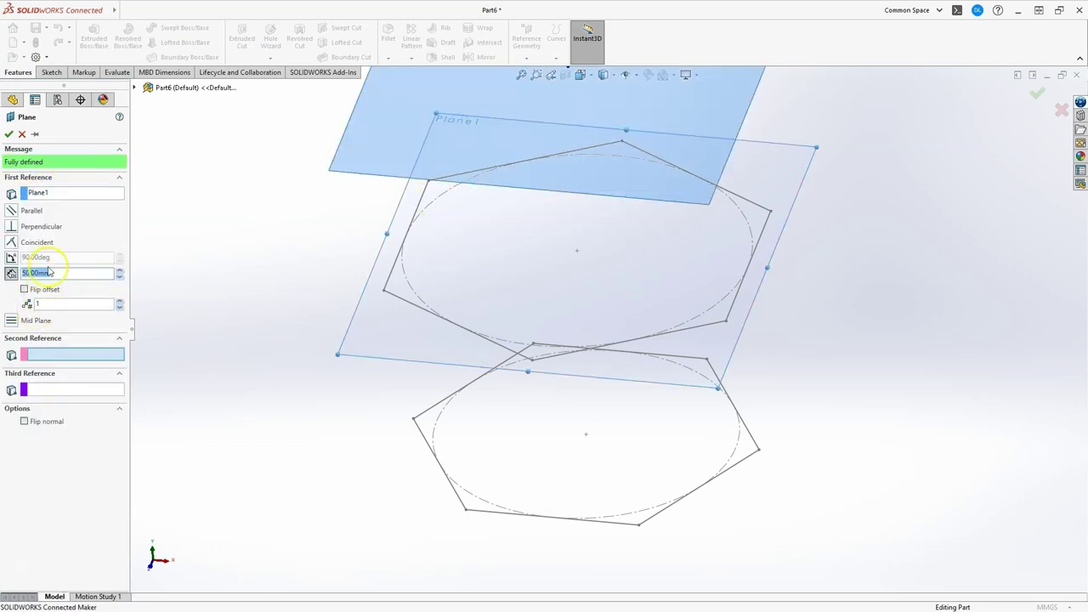
pyautogui.scroll(5, 515, 339)
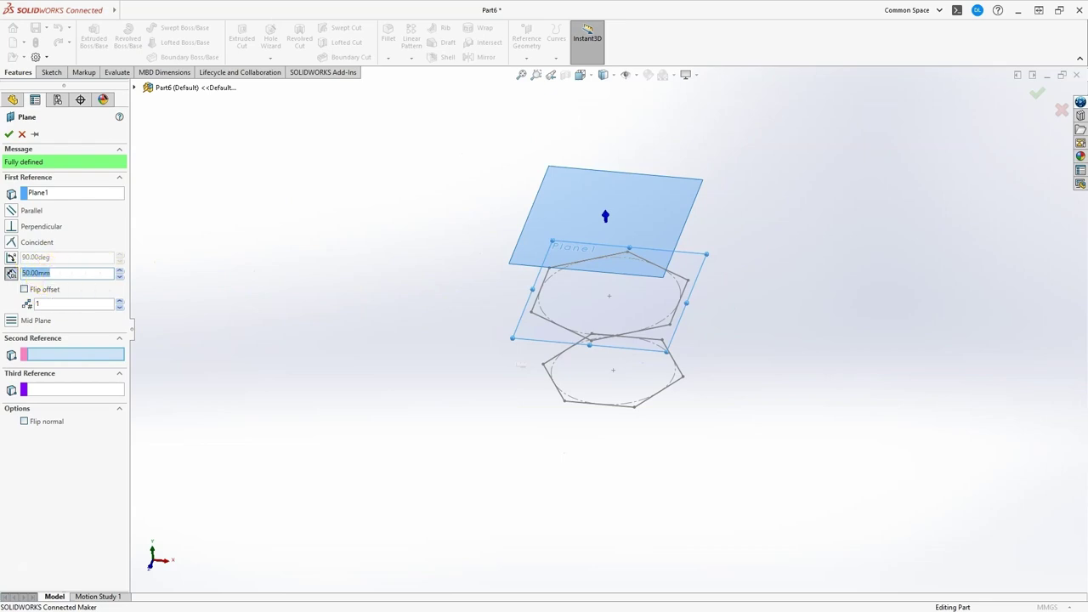
pyautogui.click(10, 134)
pyautogui.click(552, 240)
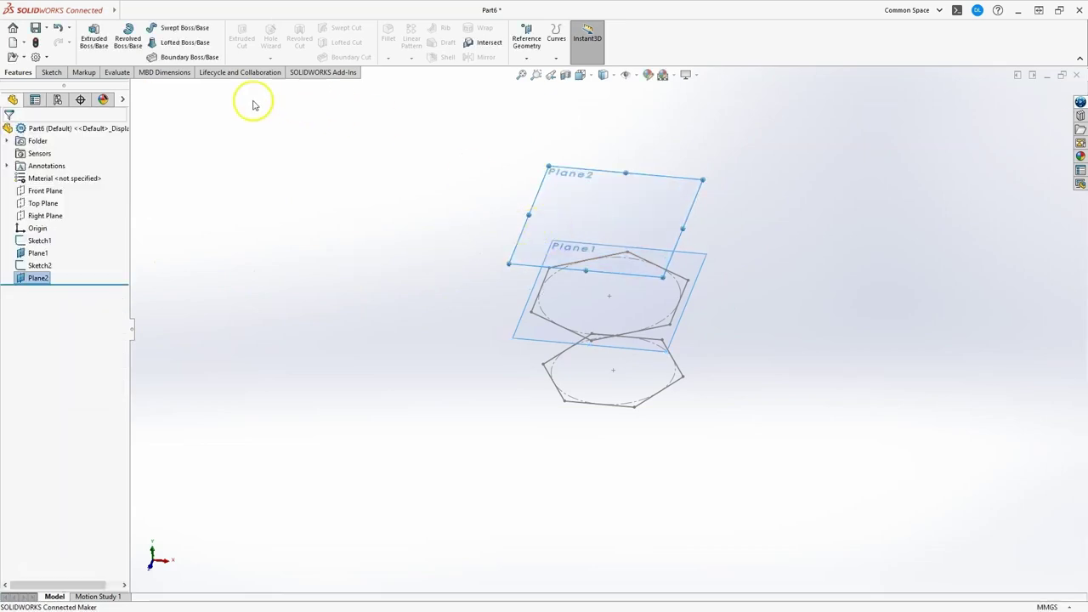
# Start a sketch on Plane2 and draw a circle centred on the origin
pyautogui.click(51, 73)
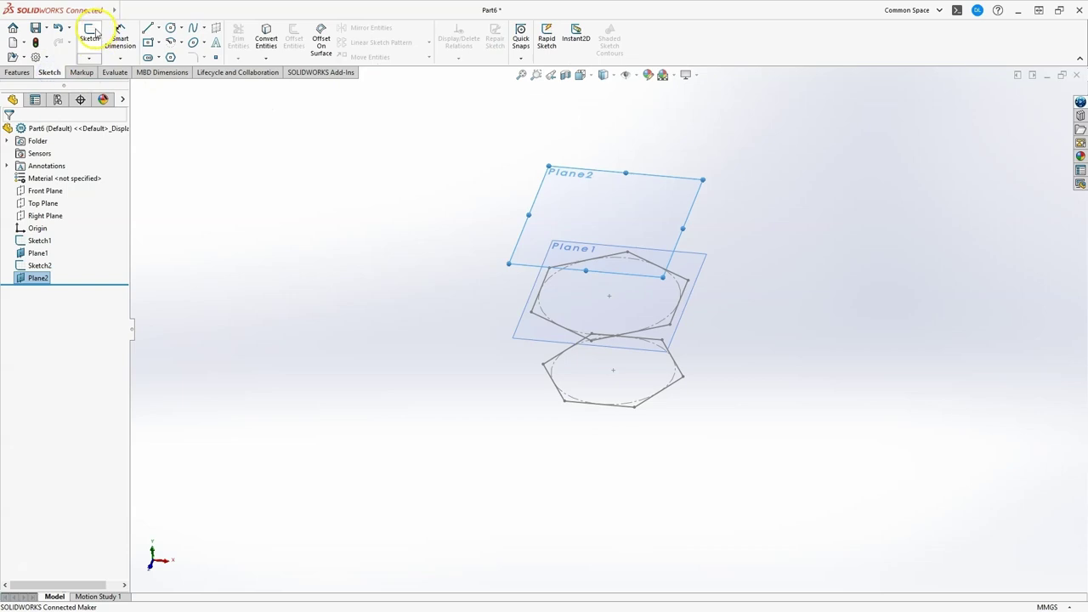
pyautogui.click(90, 33)
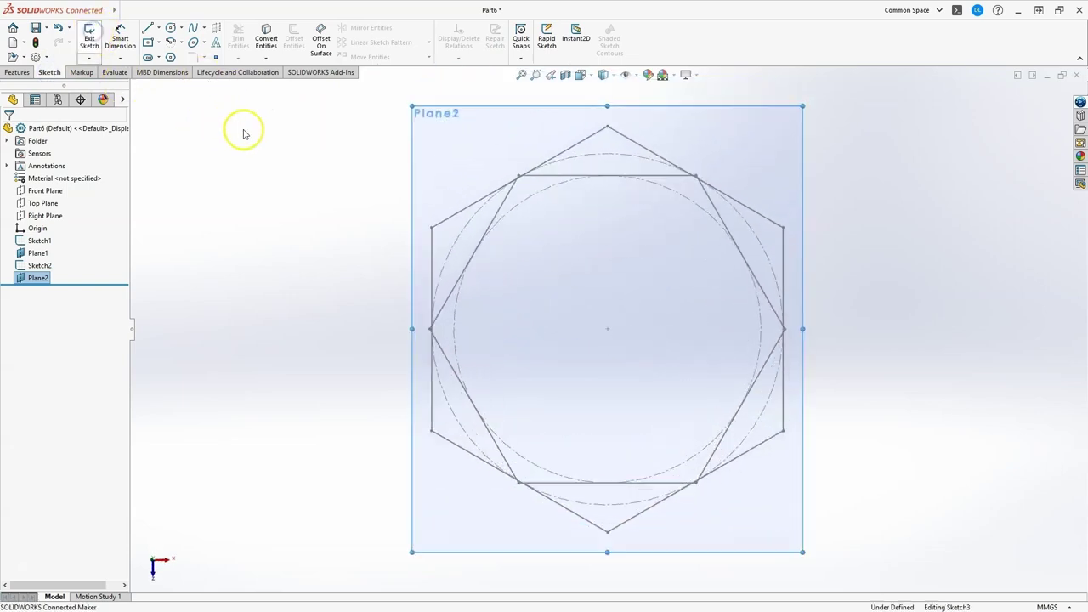
pyautogui.click(170, 28)
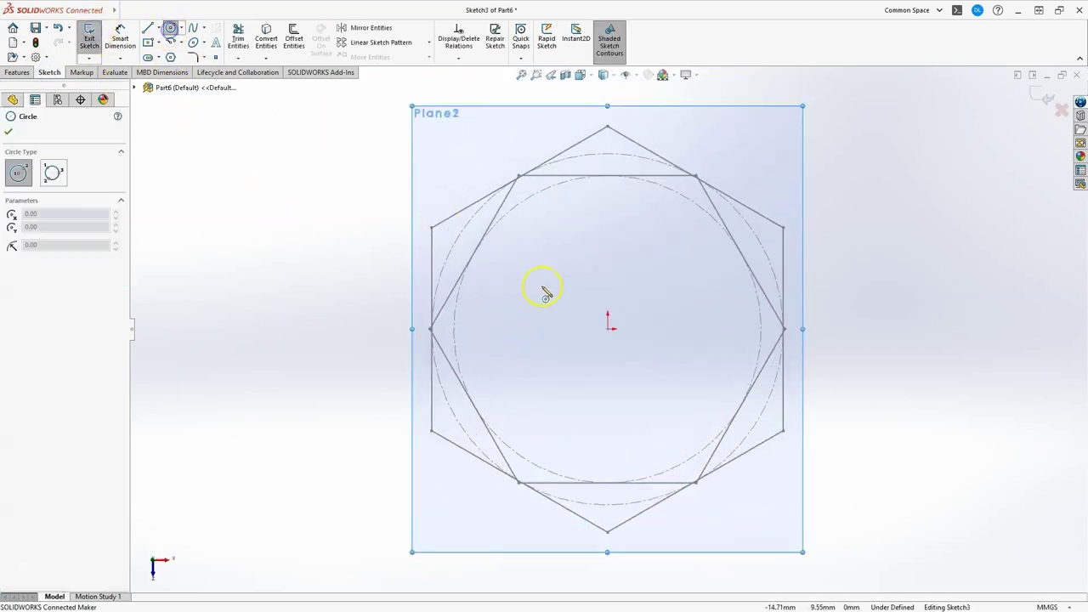
pyautogui.click(607, 328)
pyautogui.click(672, 232)
pyautogui.click(195, 30)
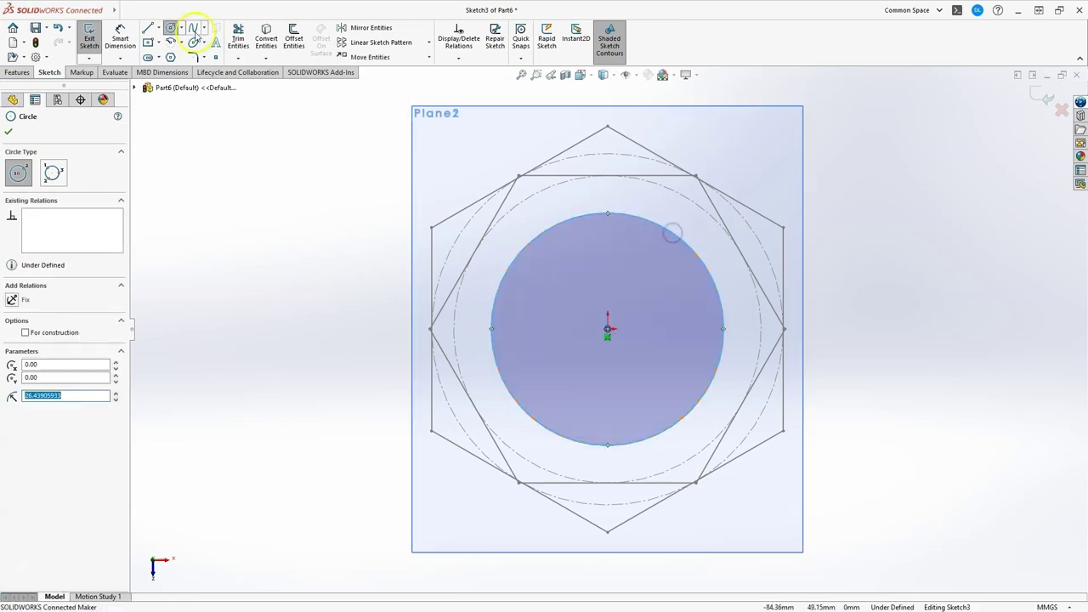
# Dimension the circle's diameter to 50 mm and close Sketch3
pyautogui.click(120, 35)
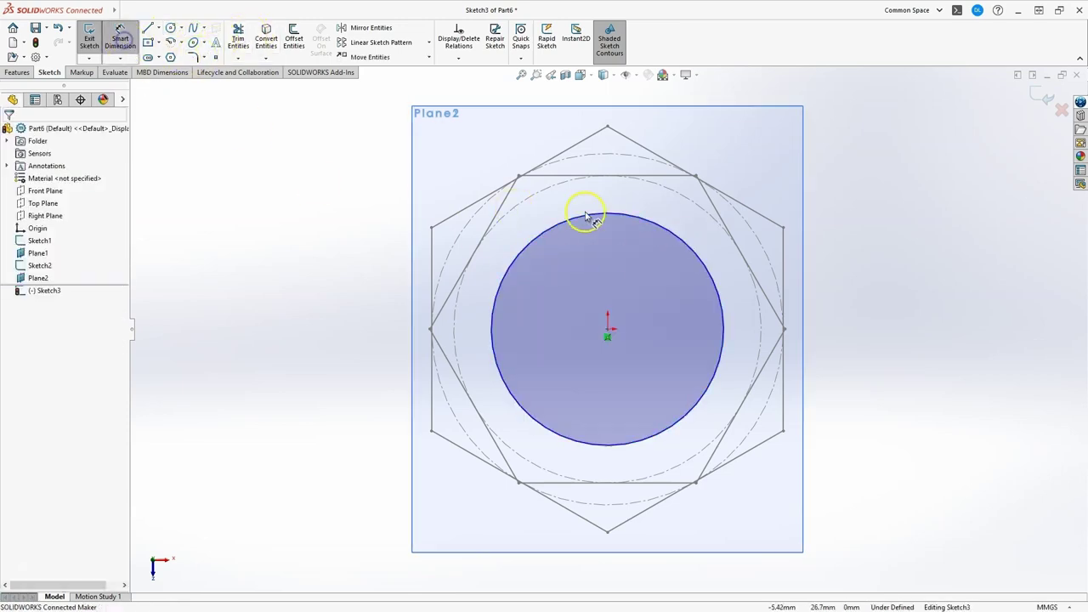
pyautogui.click(572, 223)
pyautogui.click(672, 304)
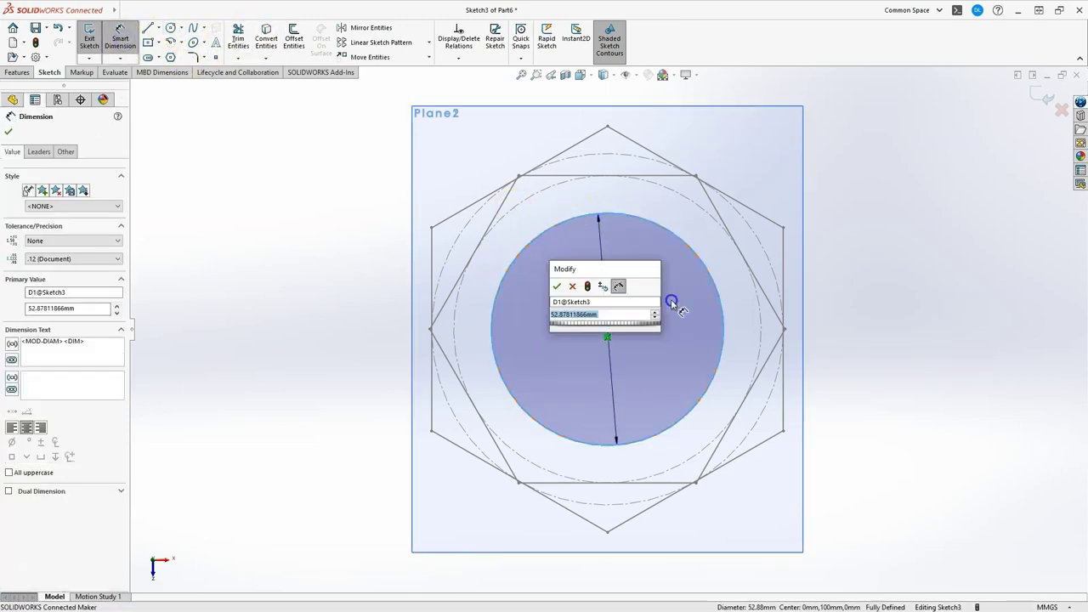
pyautogui.write('50')
pyautogui.press('Return')
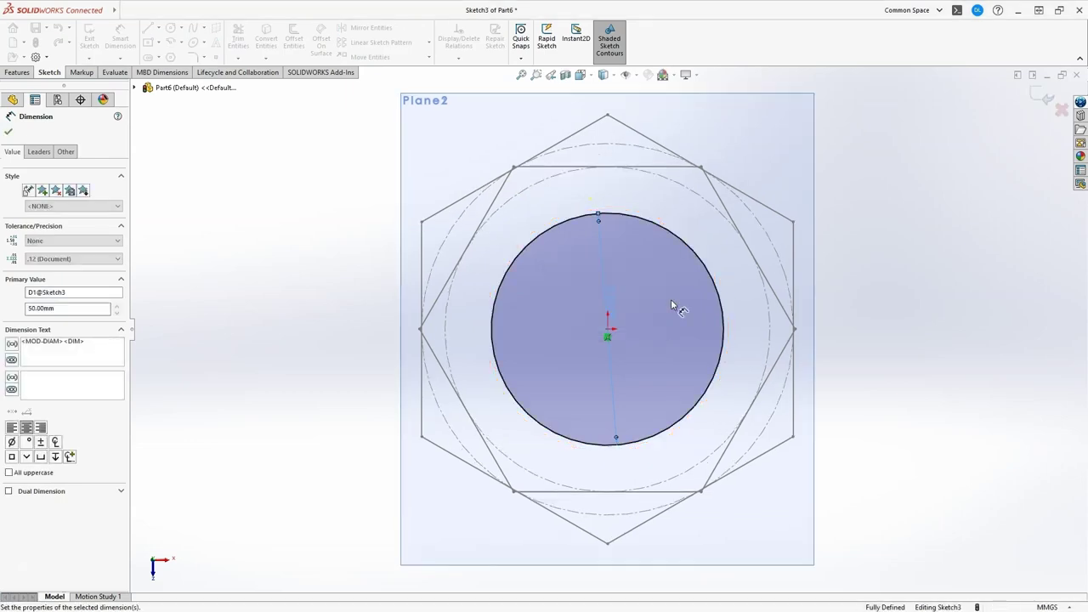
pyautogui.click(138, 142)
pyautogui.click(1045, 96)
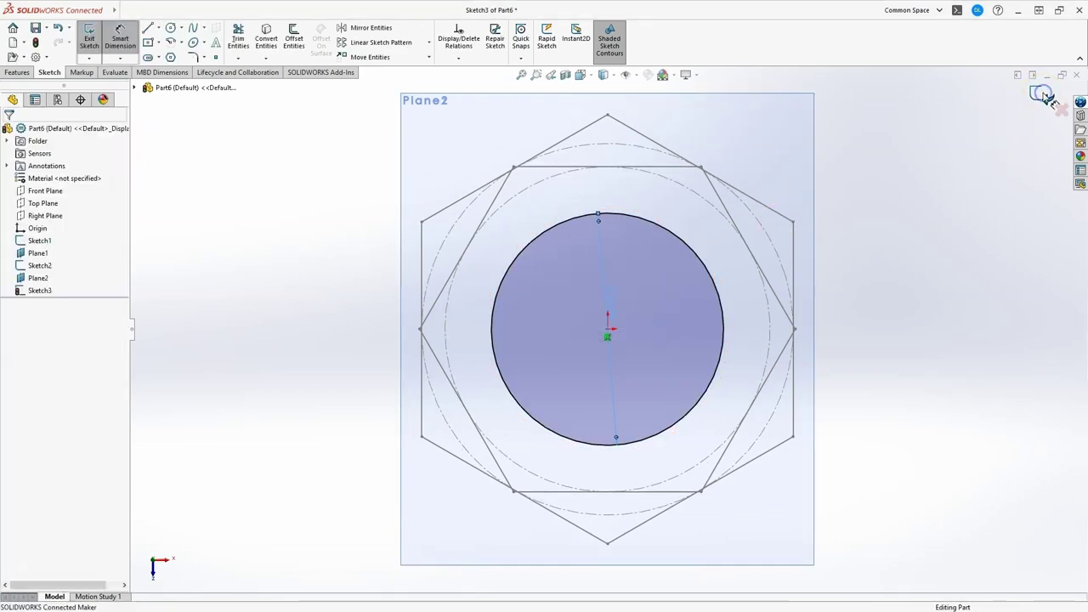
pyautogui.click(1041, 94)
pyautogui.moveTo(903, 135)
pyautogui.mouseDown(button='middle')
pyautogui.moveTo(576, 393)
pyautogui.moveTo(609, 205)
pyautogui.moveTo(528, 196)
pyautogui.mouseUp(button='middle')
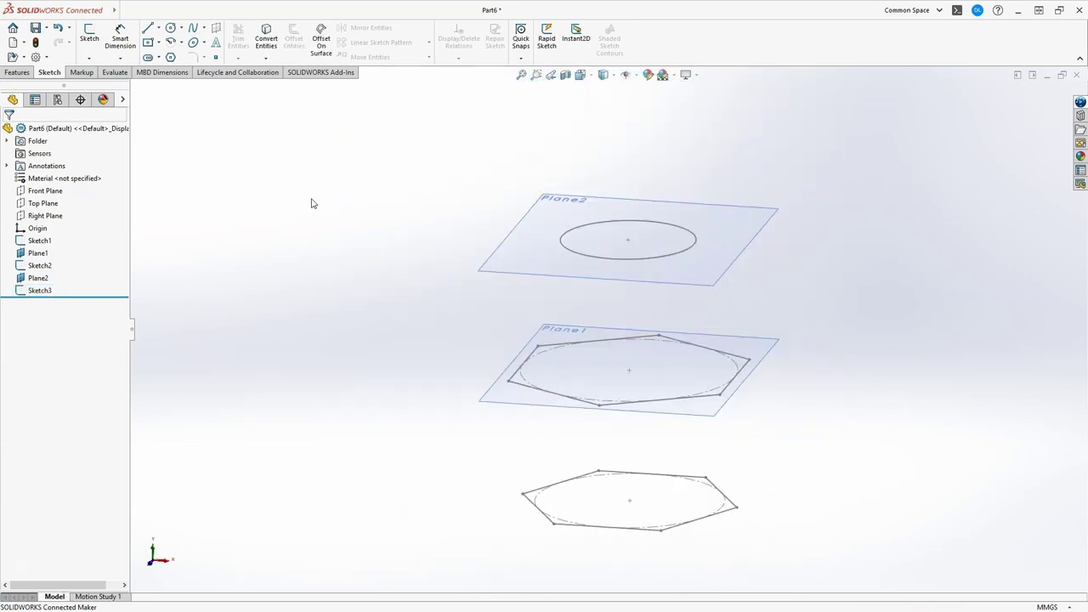
# Create a Lofted Boss/Base through Sketch1, Sketch2 and Sketch3 as profiles
pyautogui.click(17, 73)
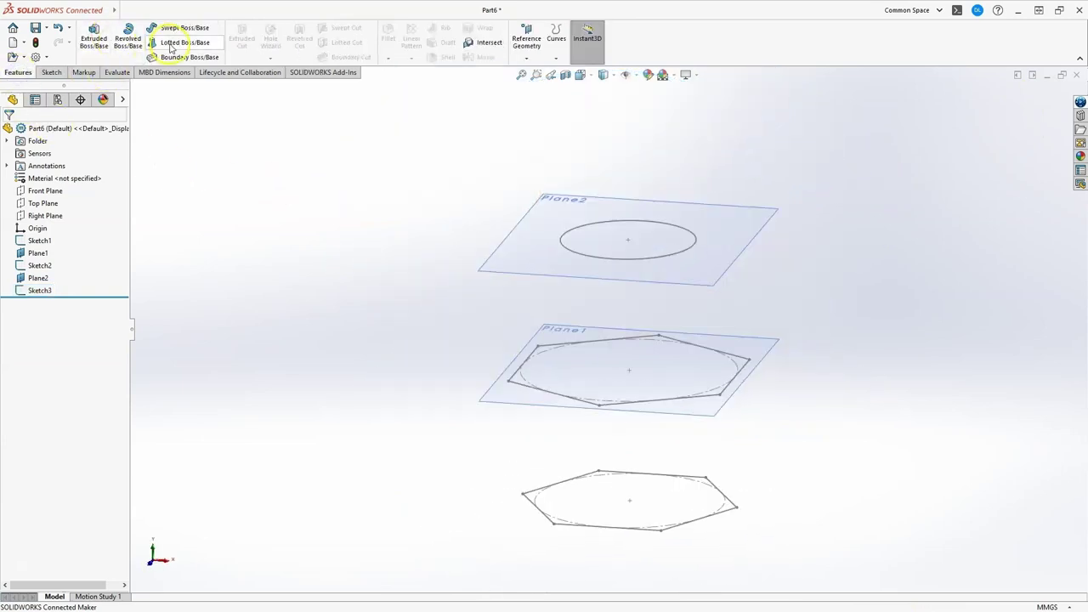
pyautogui.click(187, 43)
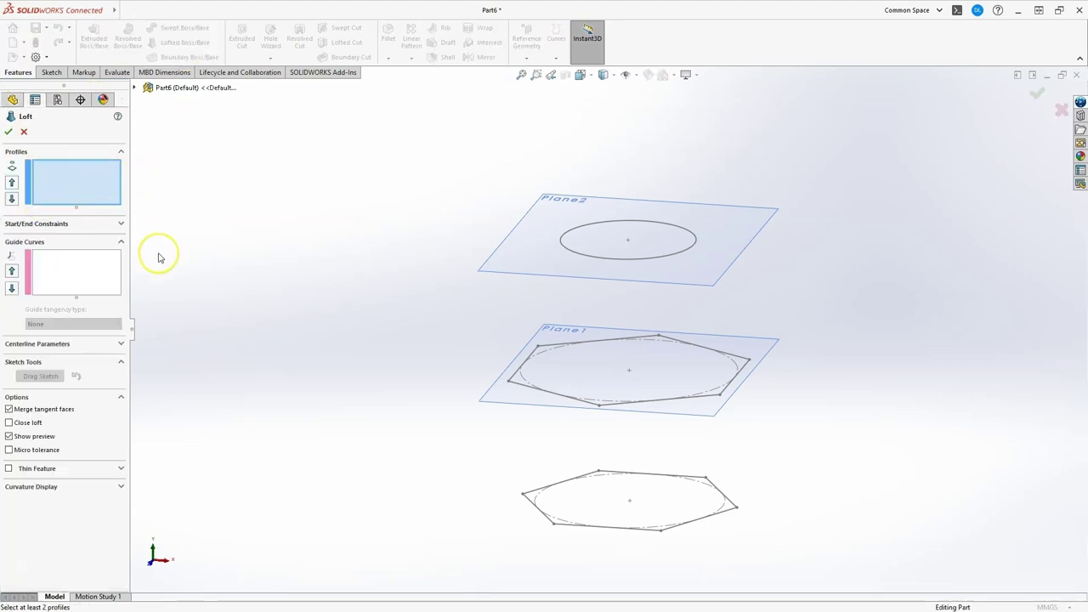
pyautogui.click(552, 485)
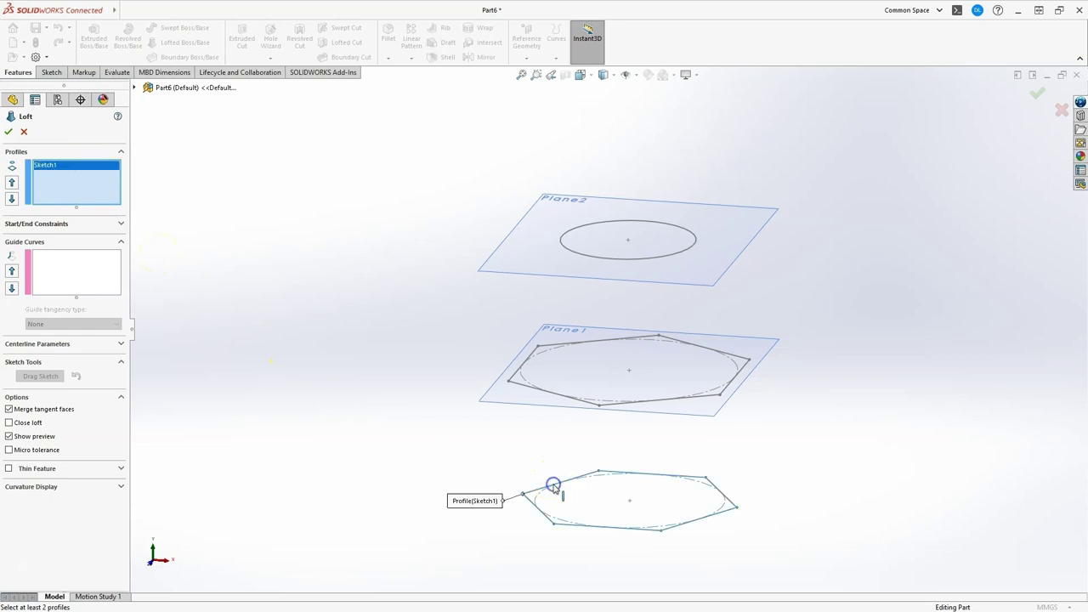
pyautogui.click(591, 346)
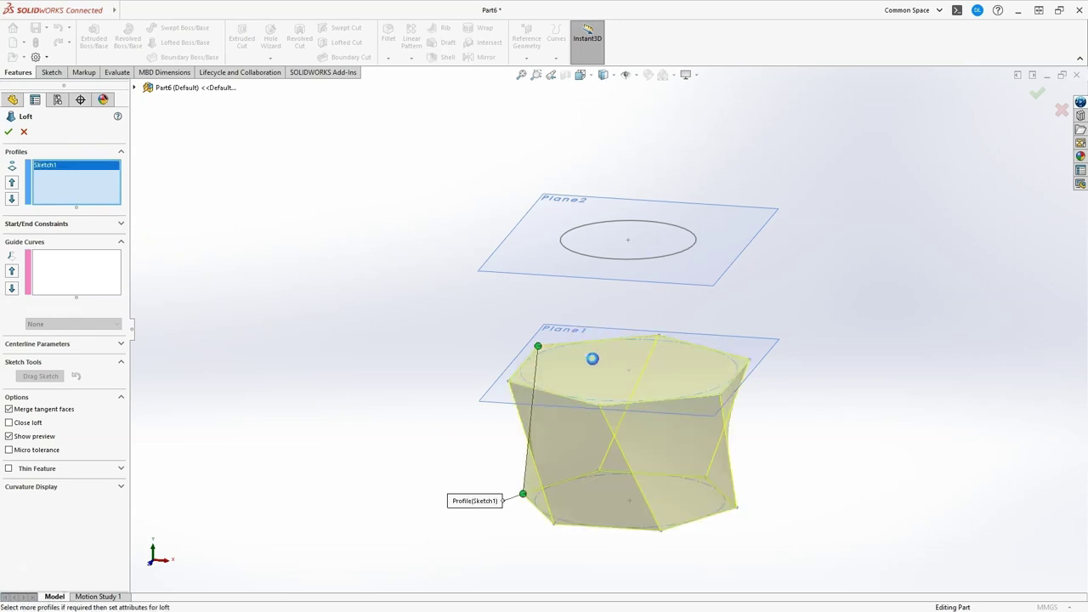
pyautogui.click(589, 228)
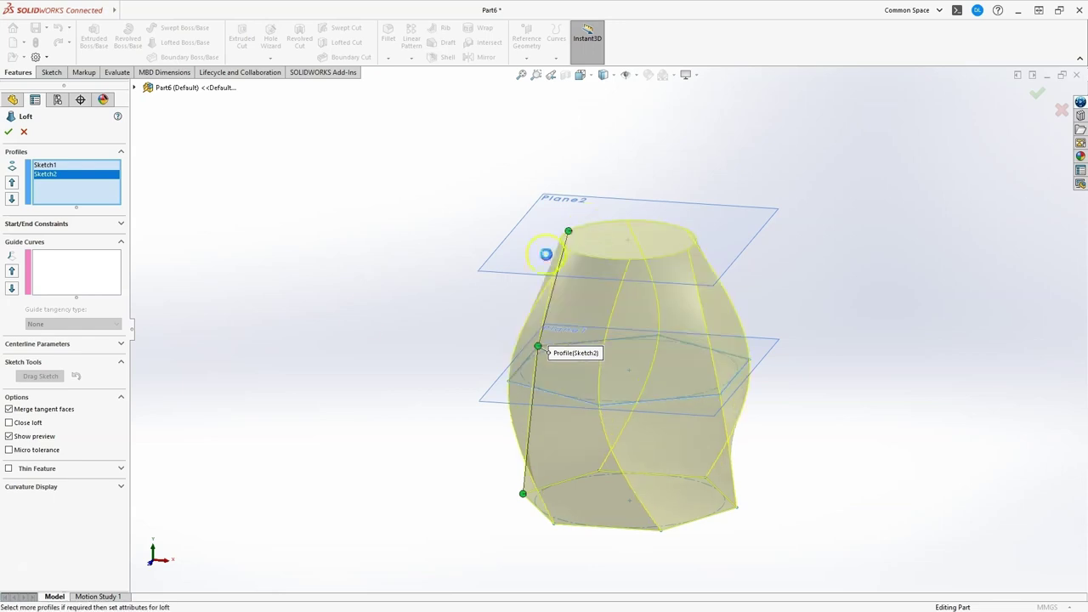
pyautogui.moveTo(425, 357)
pyautogui.mouseDown(button='middle')
pyautogui.moveTo(453, 370)
pyautogui.moveTo(388, 343)
pyautogui.moveTo(401, 364)
pyautogui.mouseUp(button='middle')
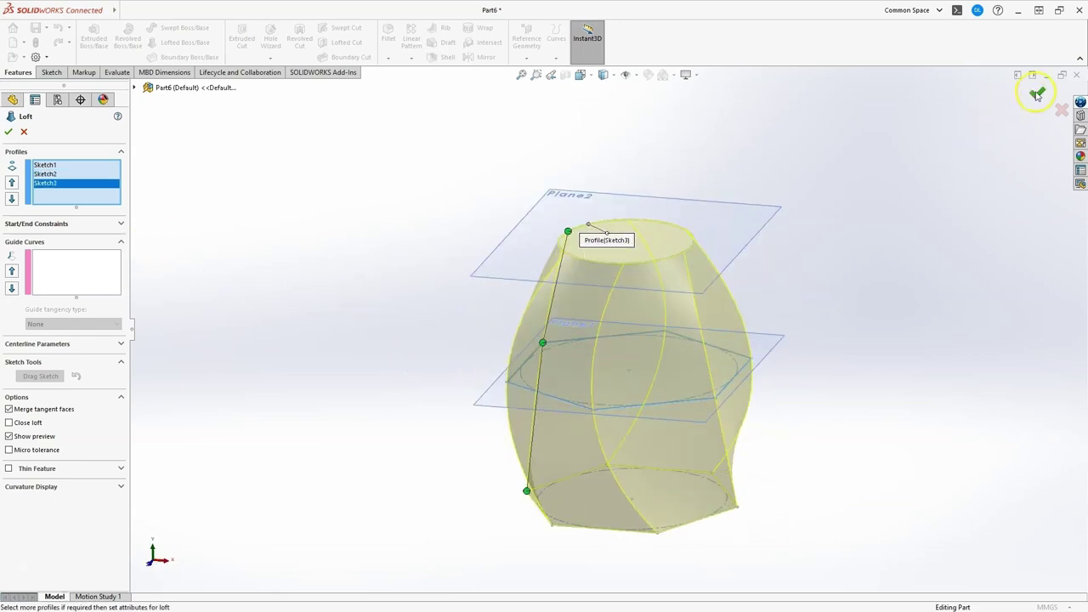
pyautogui.click(1037, 94)
# Hide Plane2 and Plane1 to show only the twisted loft
pyautogui.moveTo(448, 272); pyautogui.dragTo(520, 324, button='middle')
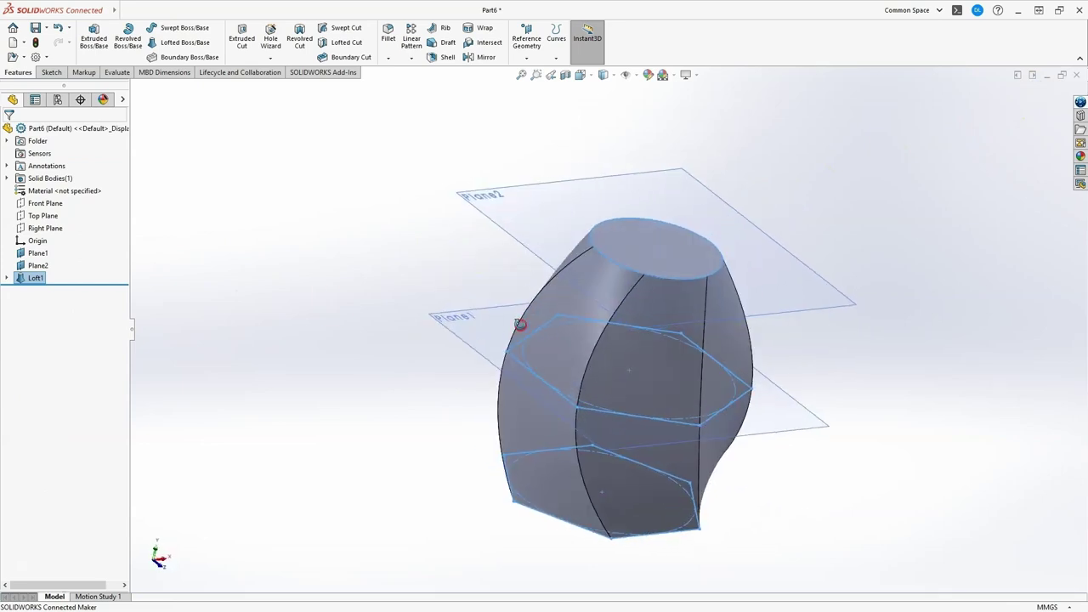
pyautogui.click(68, 267)
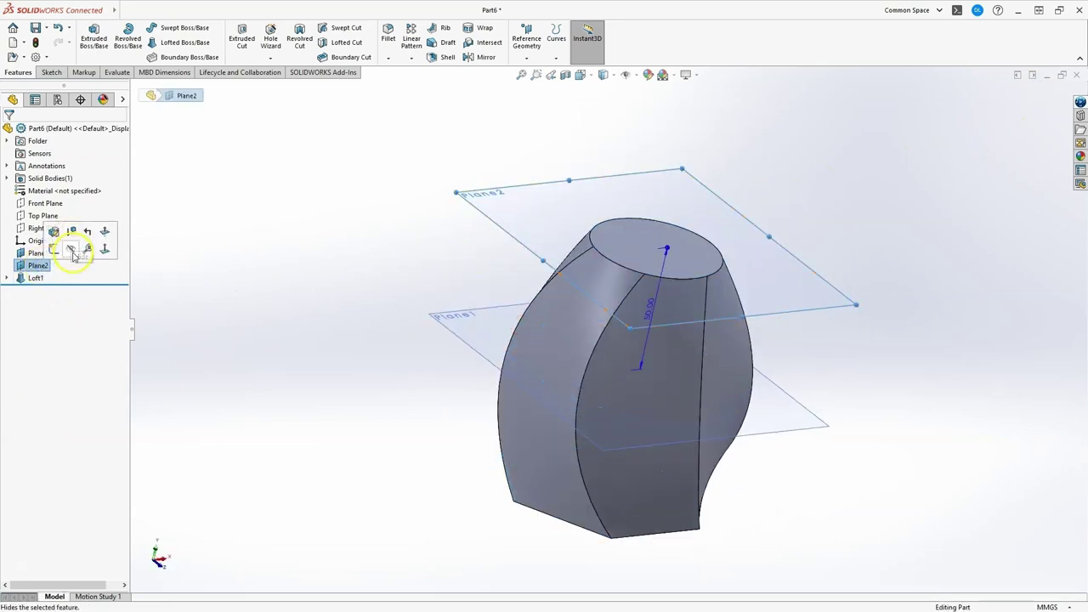
pyautogui.click(72, 249)
pyautogui.click(61, 253)
pyautogui.click(72, 236)
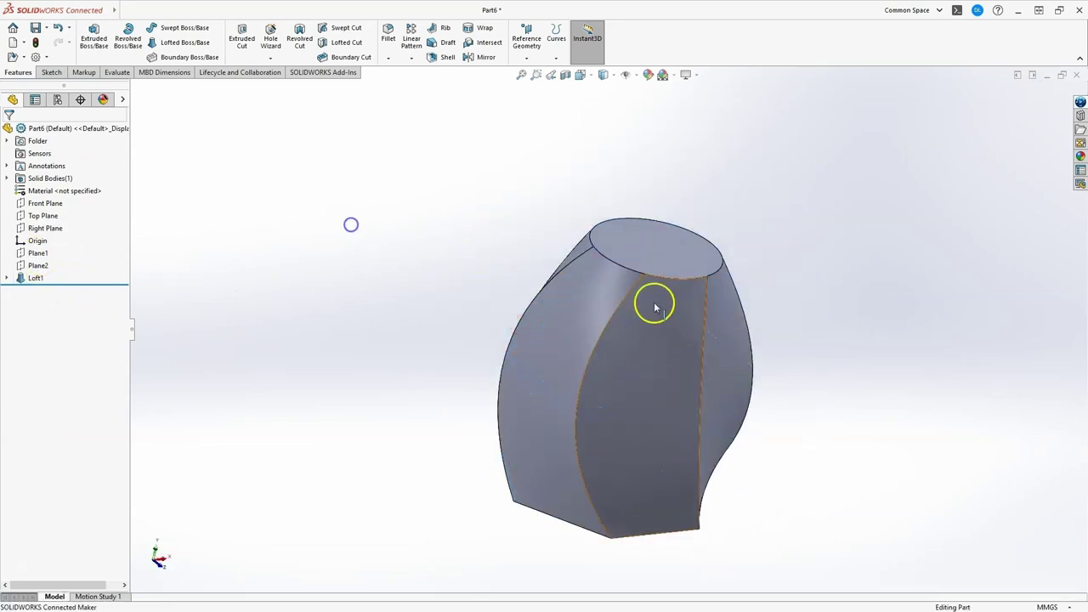
pyautogui.moveTo(655, 308); pyautogui.dragTo(694, 295, button='middle')
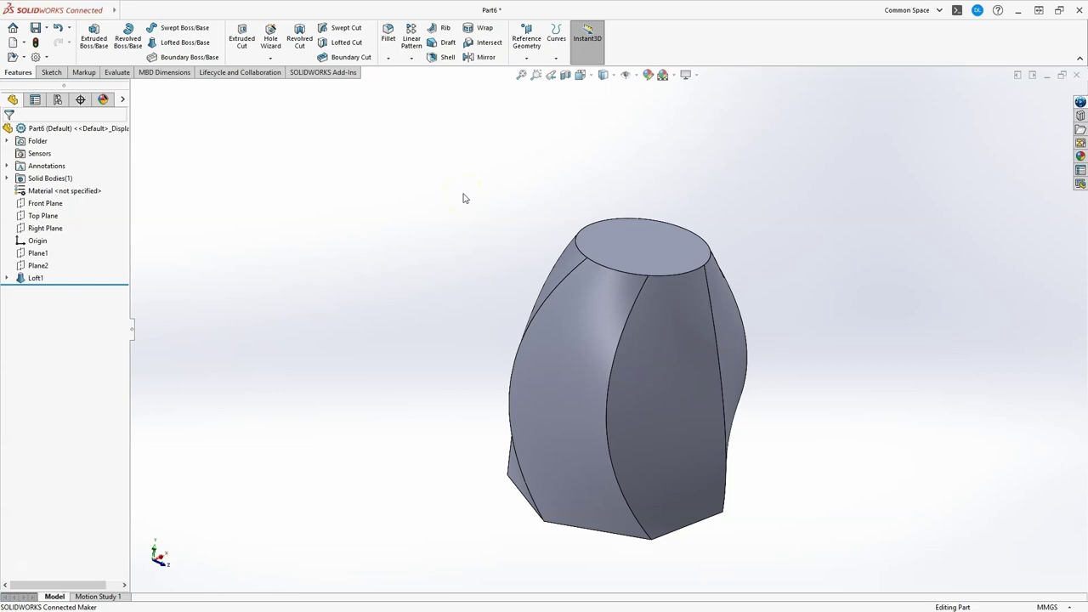
# Create a new part and start a sketch on the Top Plane
pyautogui.click(190, 10)
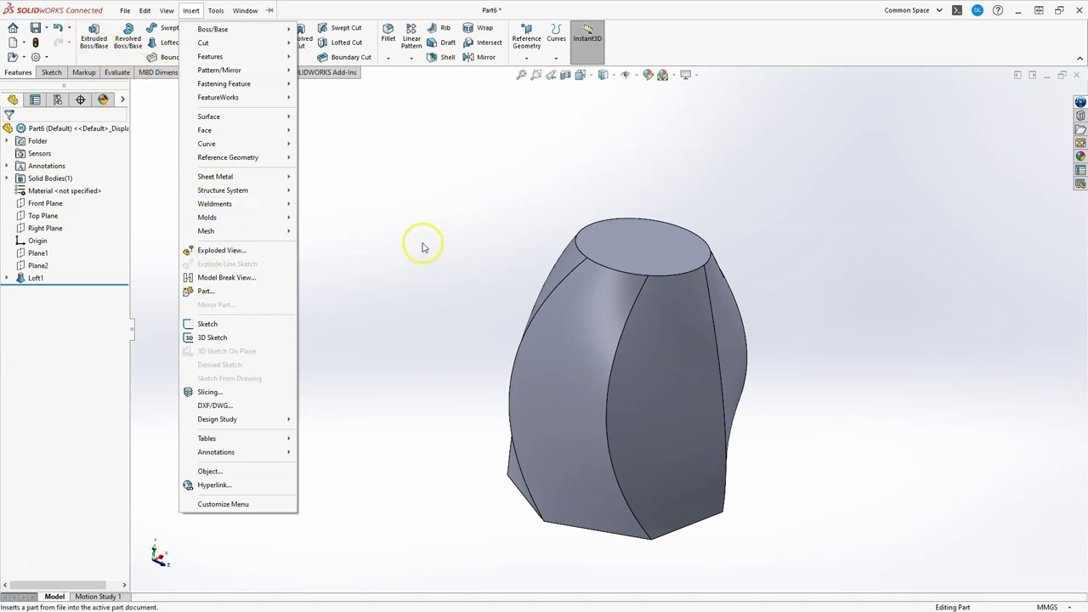
pyautogui.click(391, 161)
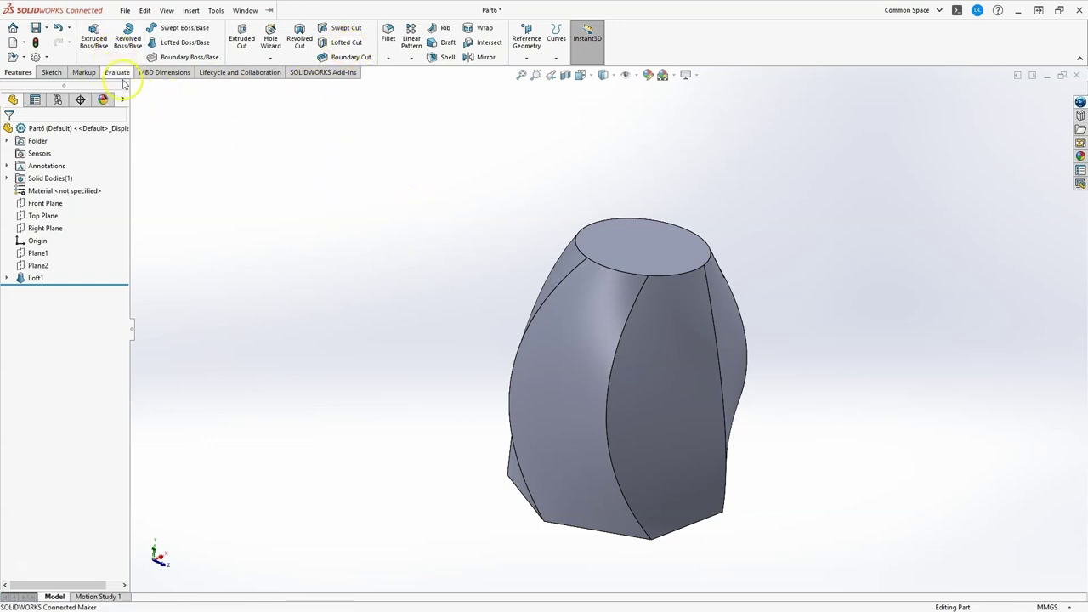
pyautogui.click(13, 42)
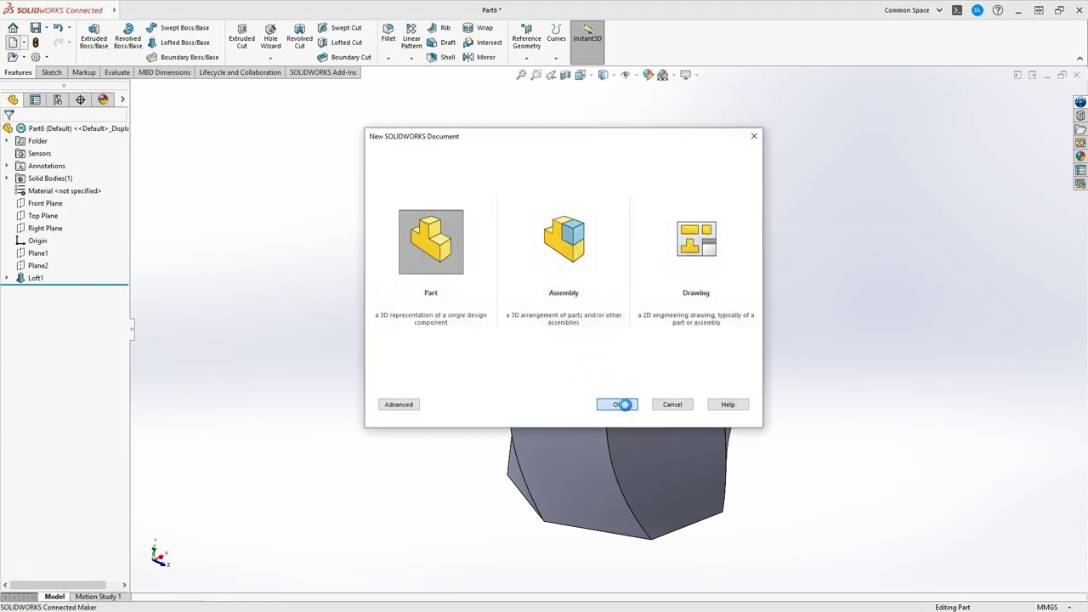
pyautogui.click(623, 404)
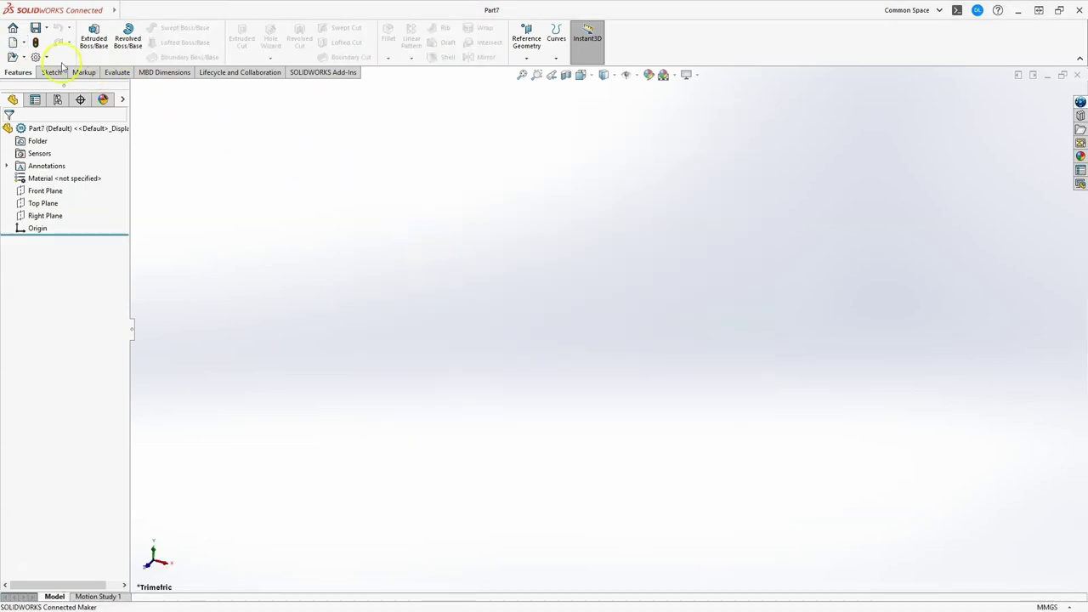
pyautogui.click(51, 72)
pyautogui.click(89, 36)
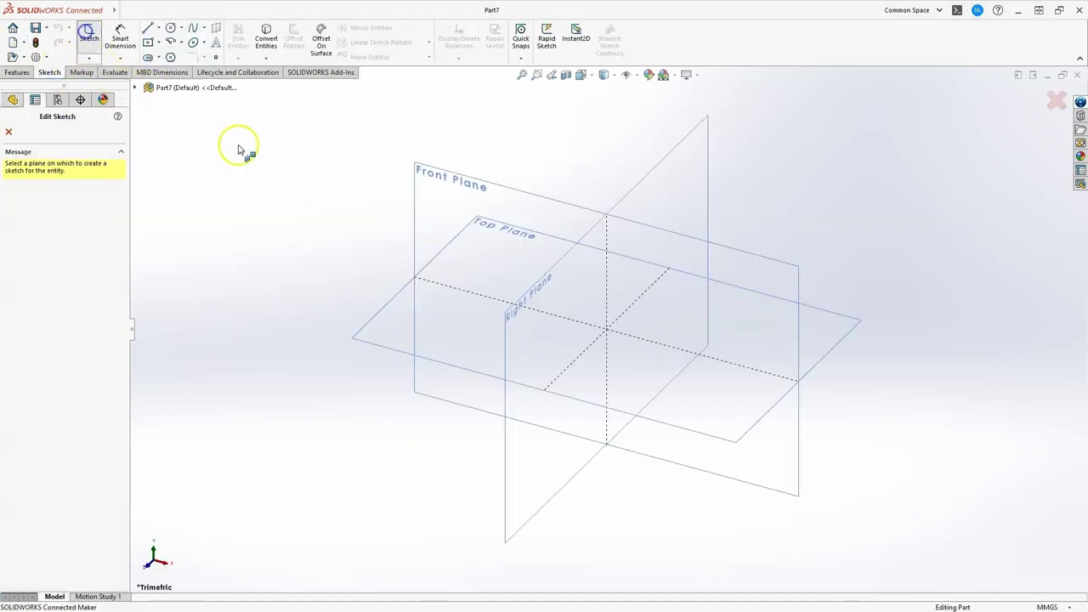
pyautogui.click(387, 313)
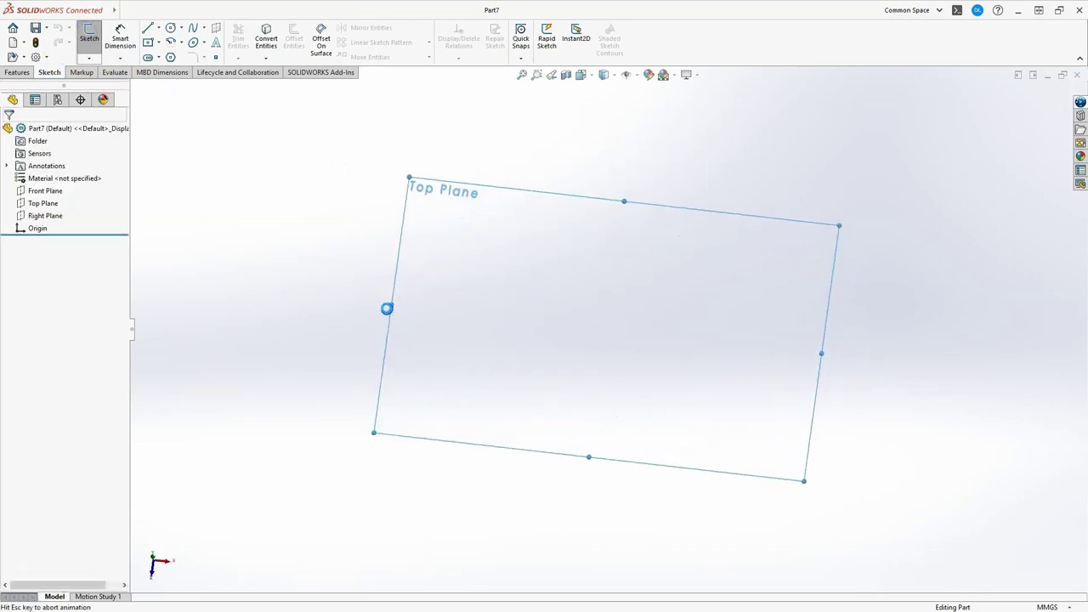
# Draw a center rectangle on the origin dimensioned 100 mm wide by 70 mm high
pyautogui.click(148, 44)
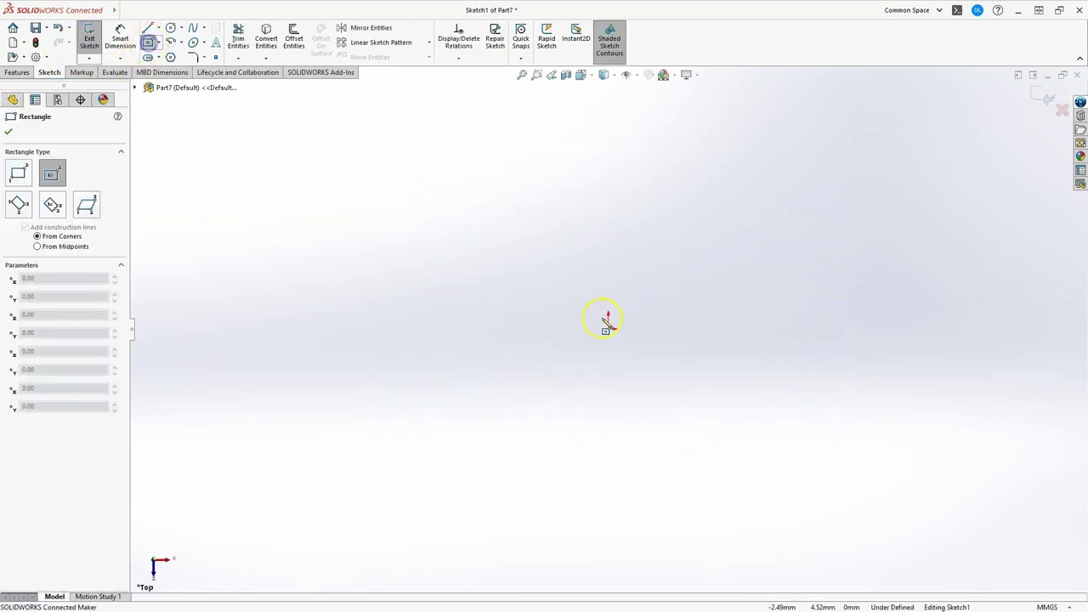
pyautogui.moveTo(609, 329); pyautogui.dragTo(783, 216)
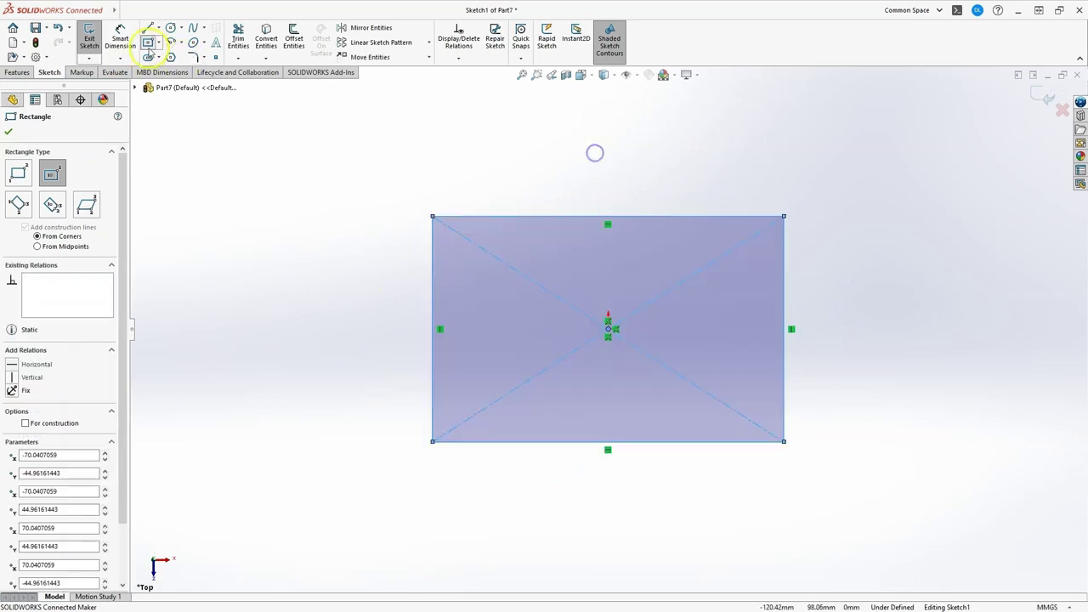
pyautogui.click(122, 36)
pyautogui.click(606, 217)
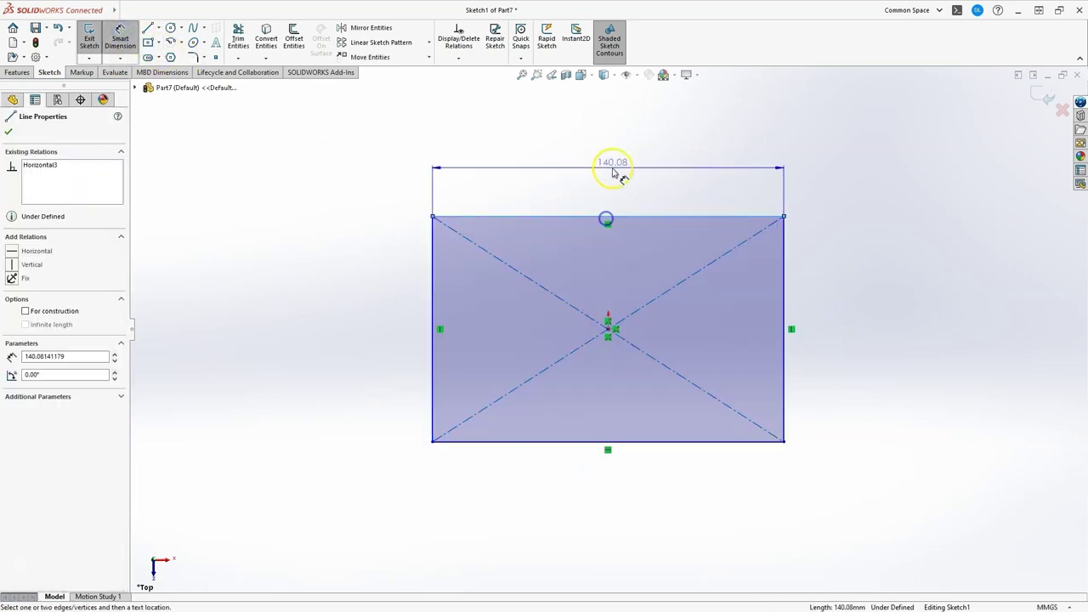
pyautogui.click(614, 169)
pyautogui.write('100')
pyautogui.press('Return')
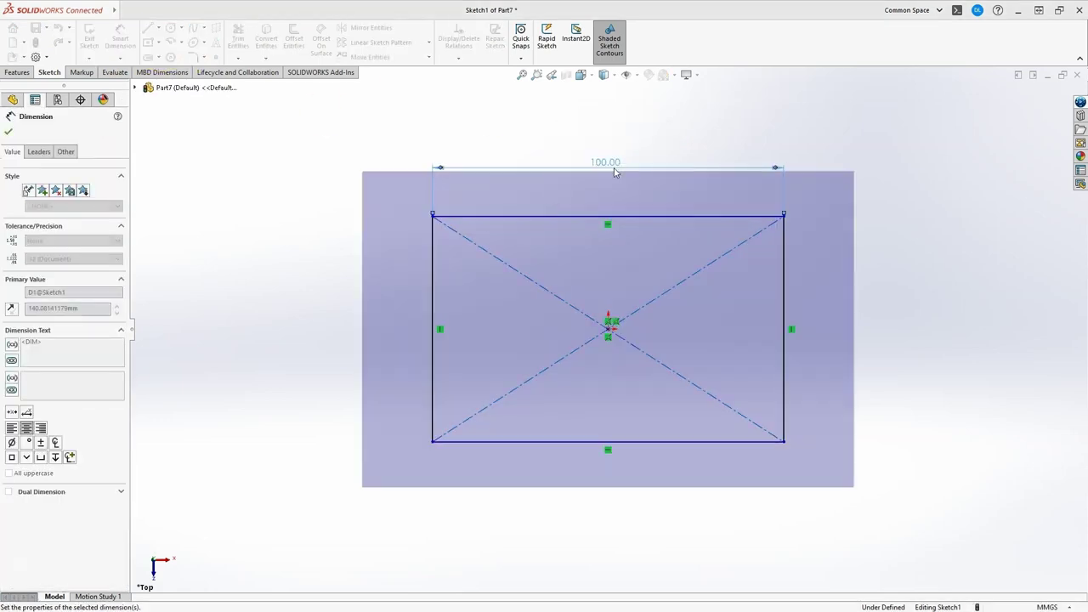
pyautogui.click(782, 267)
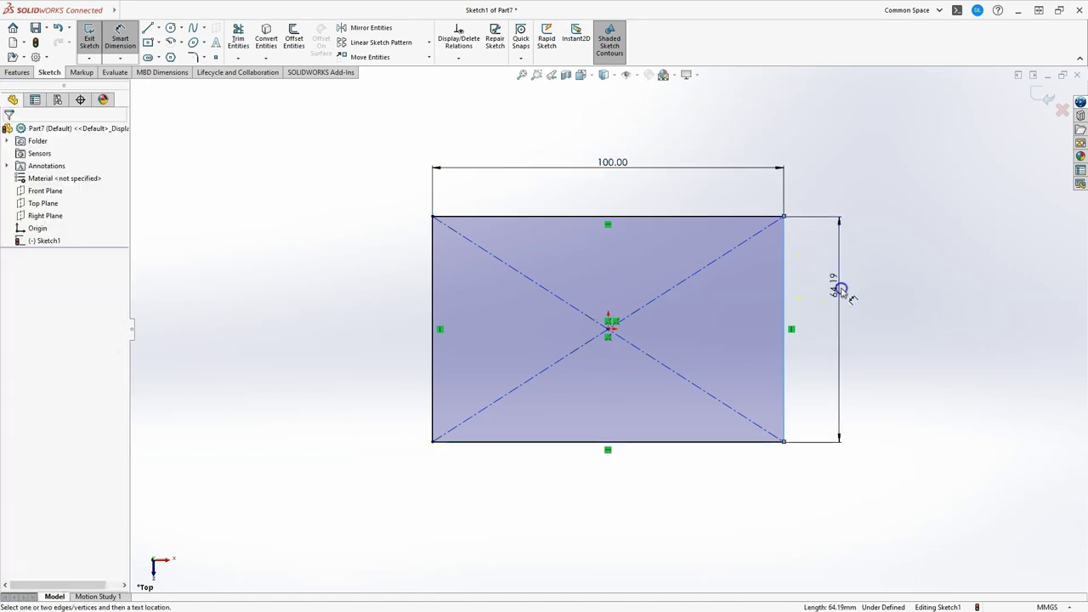
pyautogui.click(833, 264)
pyautogui.write('70')
pyautogui.press('Return')
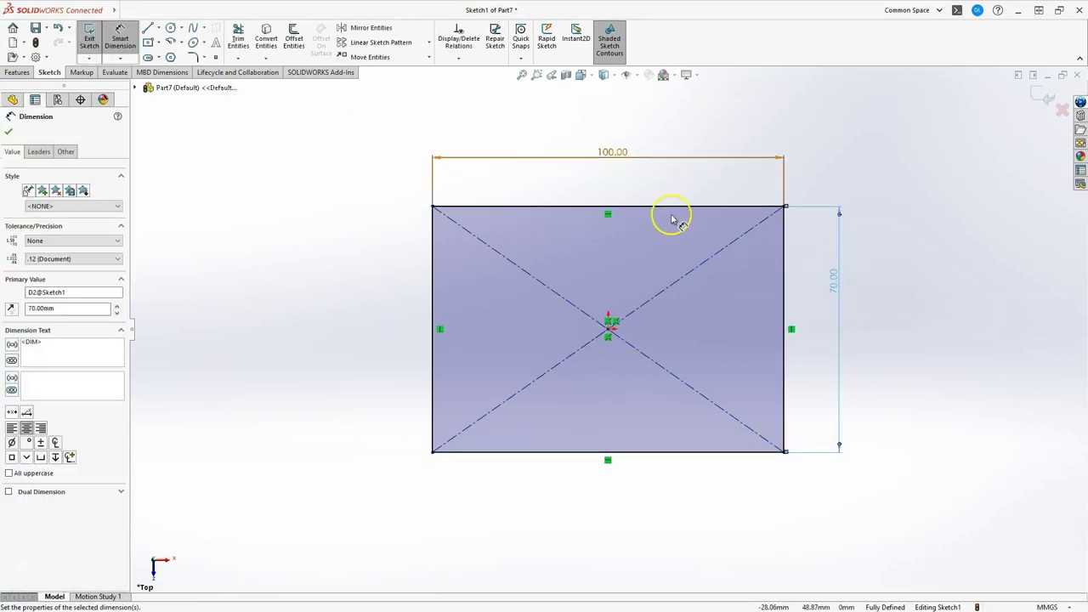
pyautogui.click(10, 133)
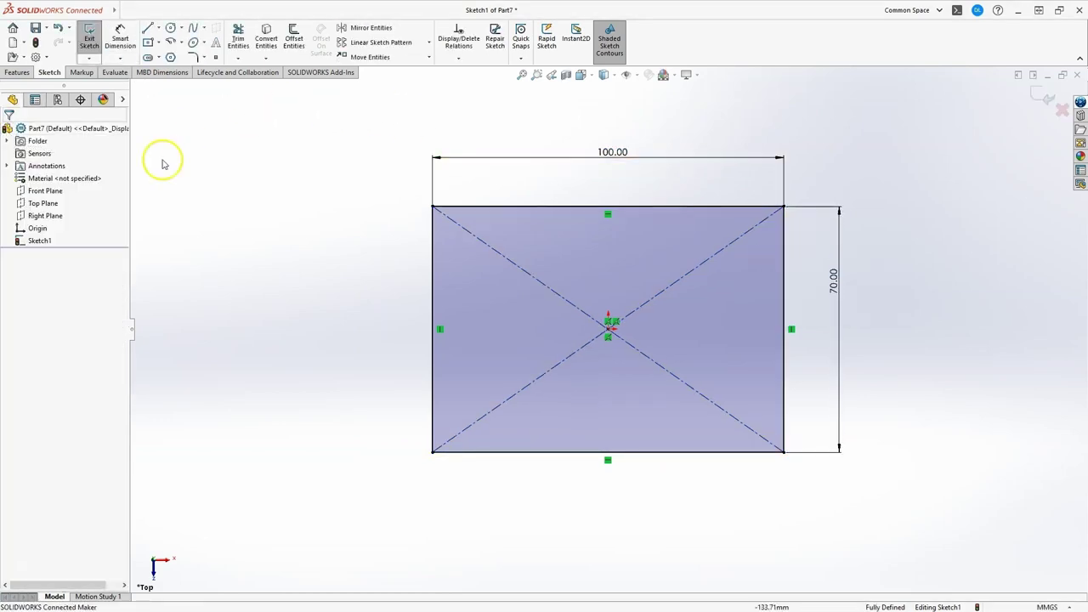
# Exit the sketch and extrude the rectangle 30 mm into a solid block
pyautogui.click(1043, 94)
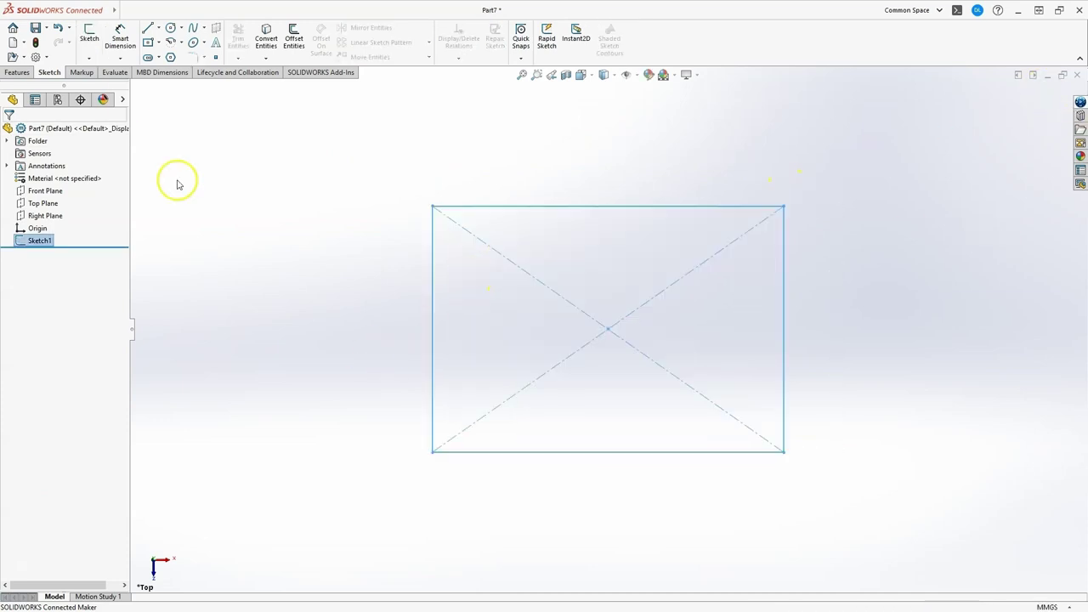
pyautogui.click(17, 72)
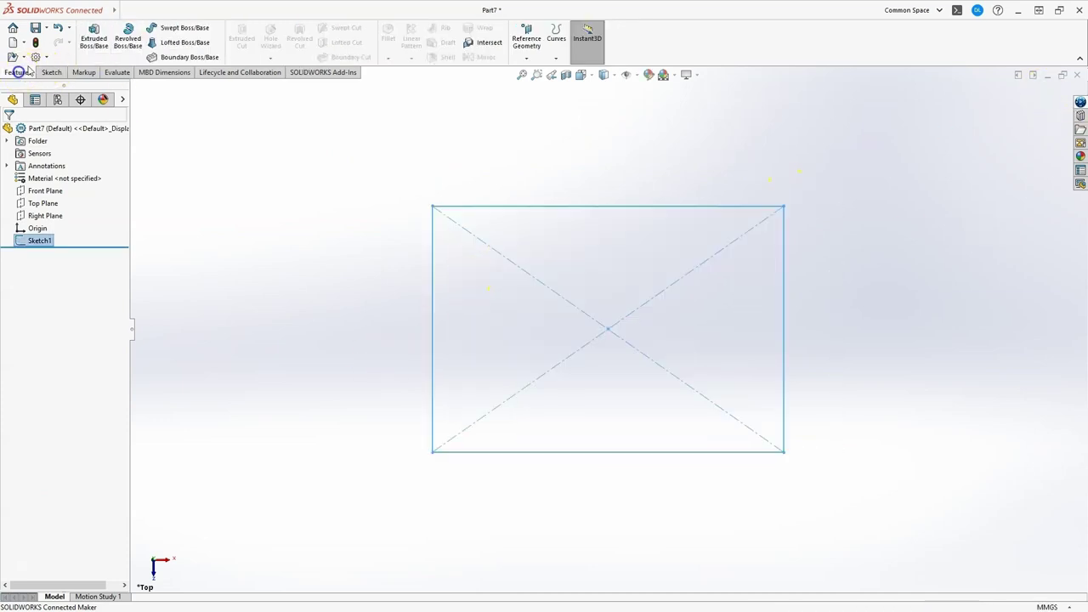
pyautogui.click(94, 40)
pyautogui.write('3')
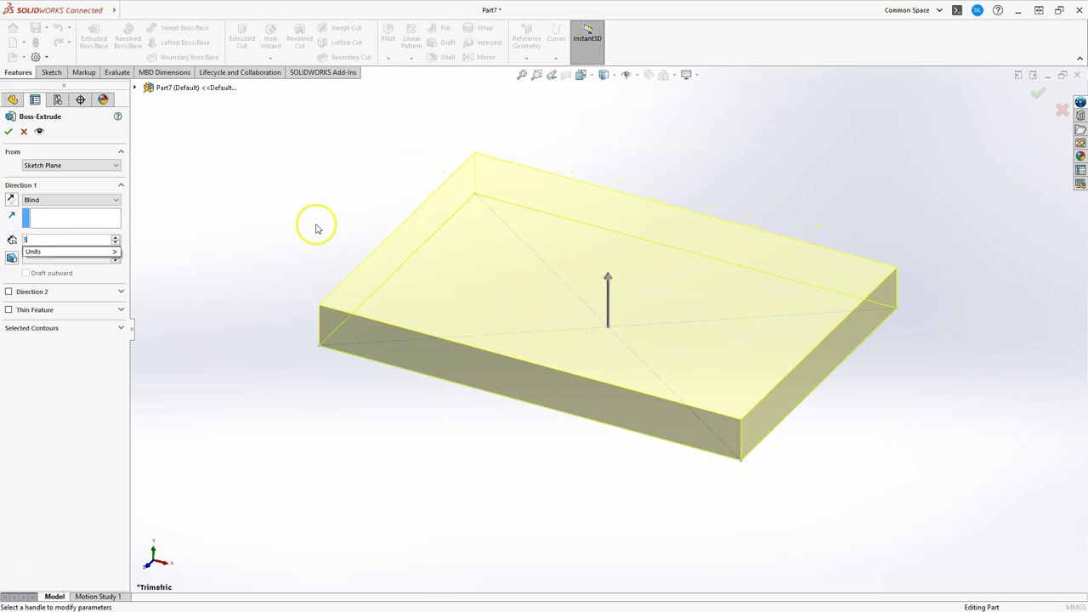
pyautogui.write('0')
pyautogui.press('Return')
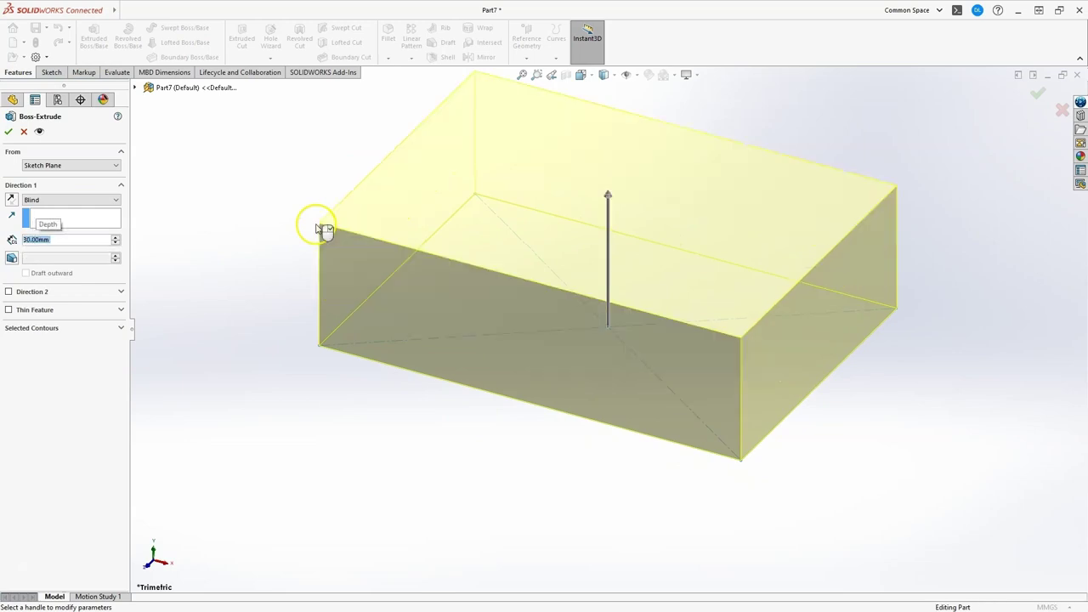
pyautogui.click(8, 132)
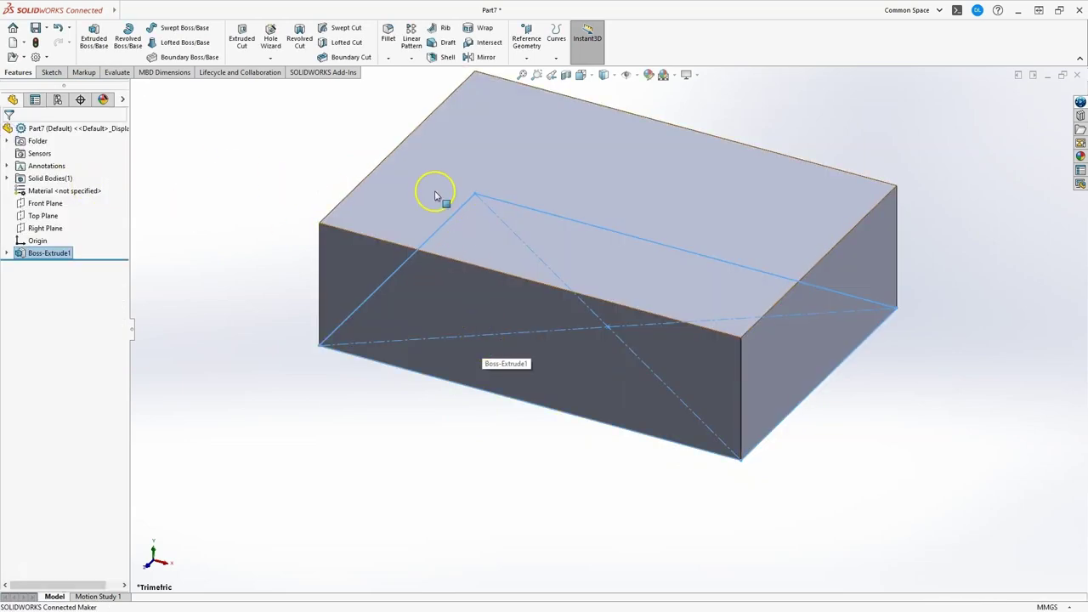
# Sketch a 30 mm diameter circle on the block's right end face, centred on the top-edge midpoint
pyautogui.click(848, 262)
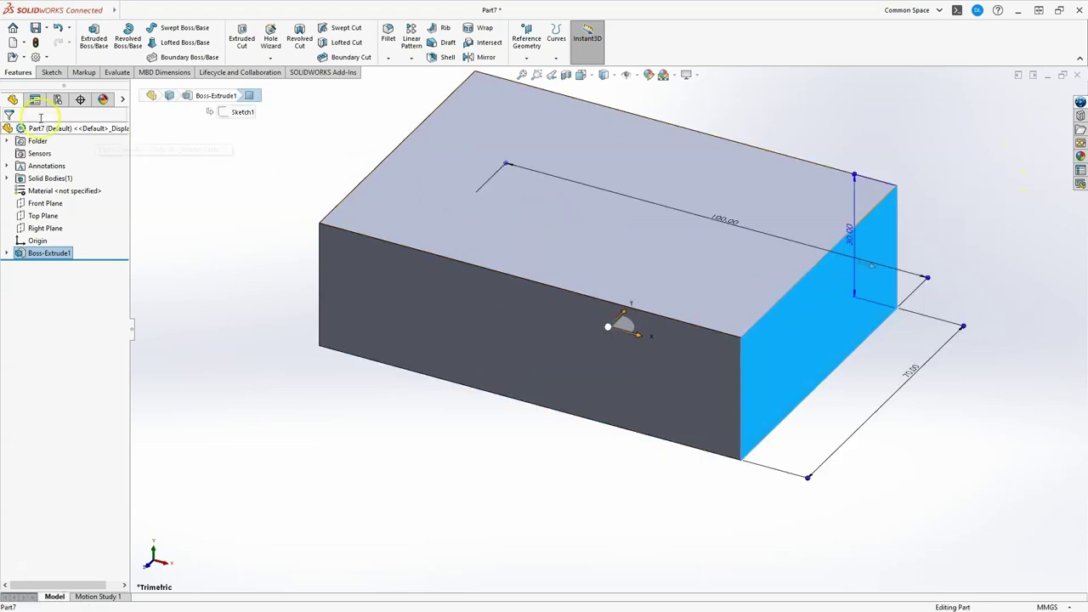
pyautogui.click(51, 72)
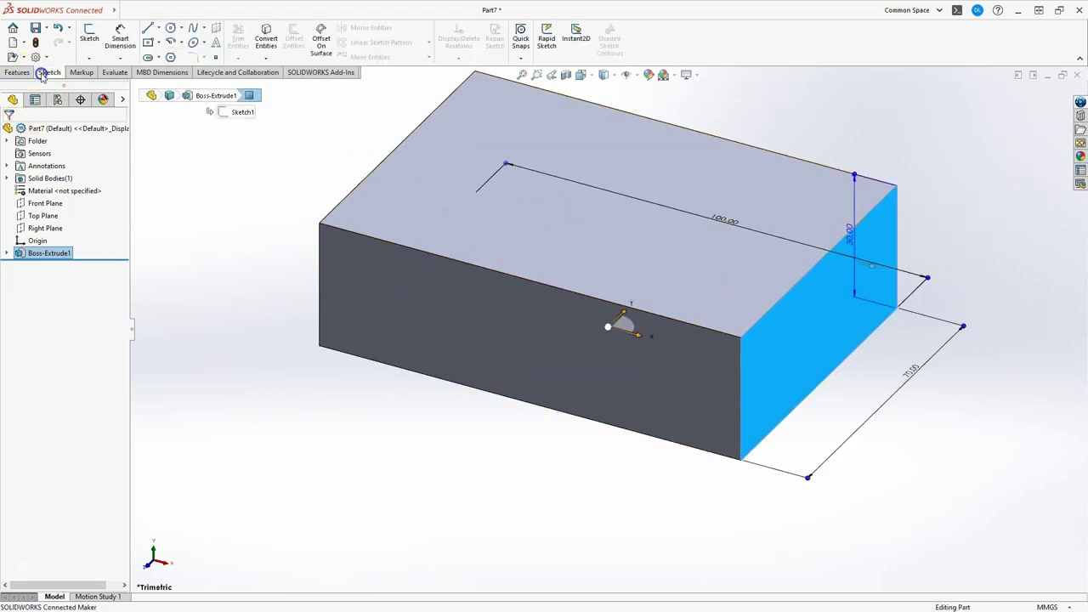
pyautogui.click(89, 38)
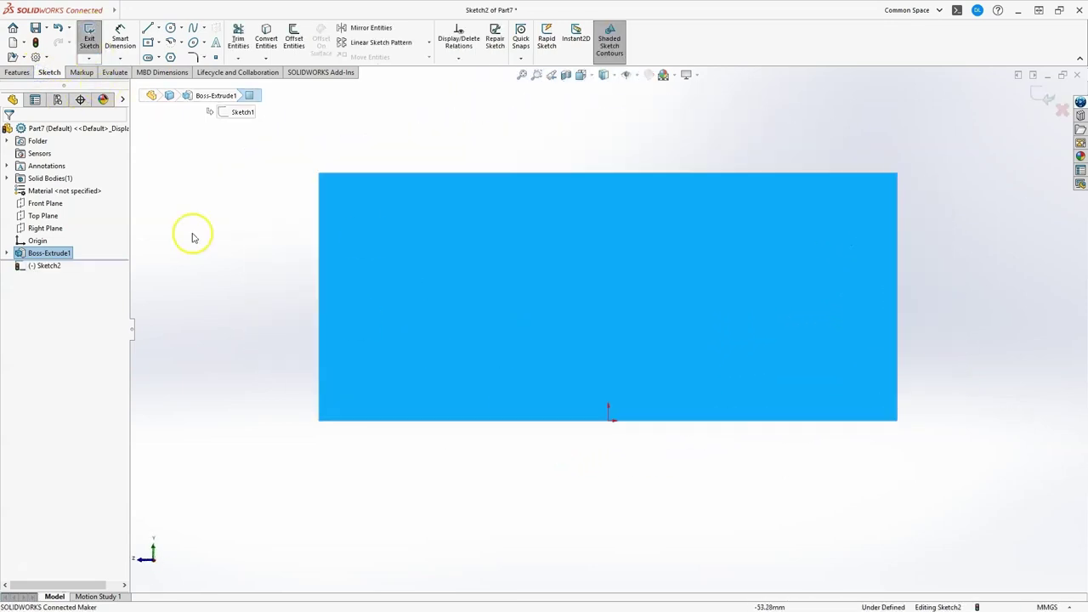
pyautogui.click(169, 29)
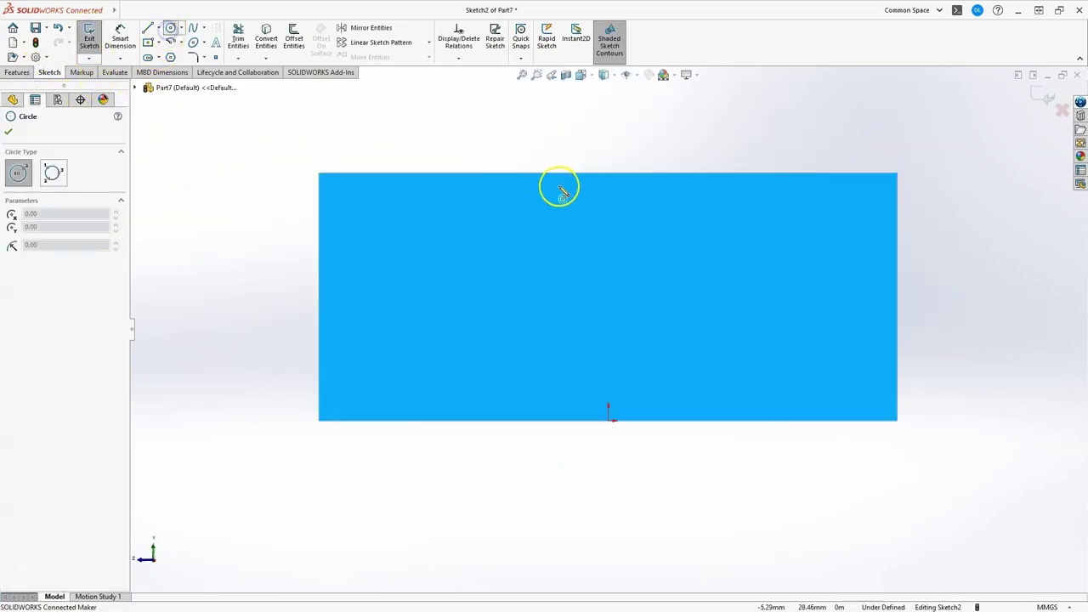
pyautogui.click(607, 174)
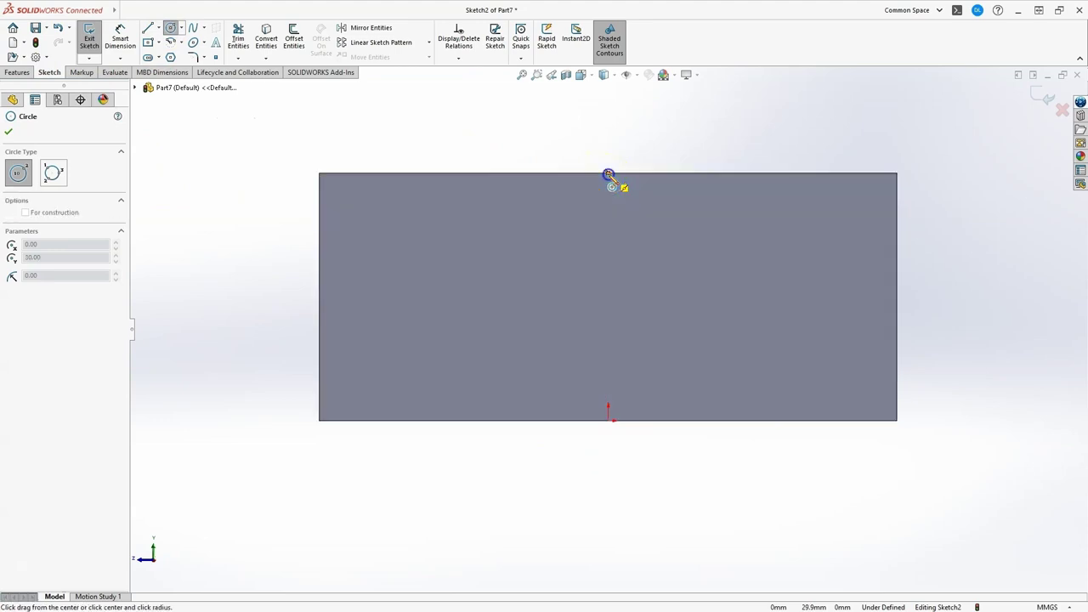
pyautogui.click(684, 273)
pyautogui.click(120, 38)
pyautogui.click(716, 244)
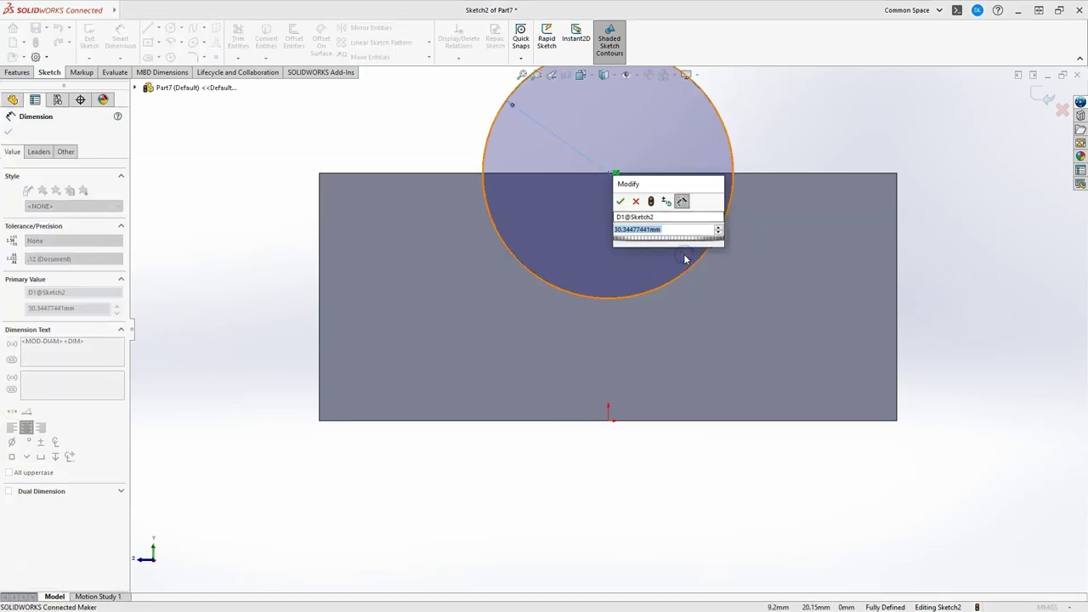
pyautogui.write('30')
pyautogui.press('Return')
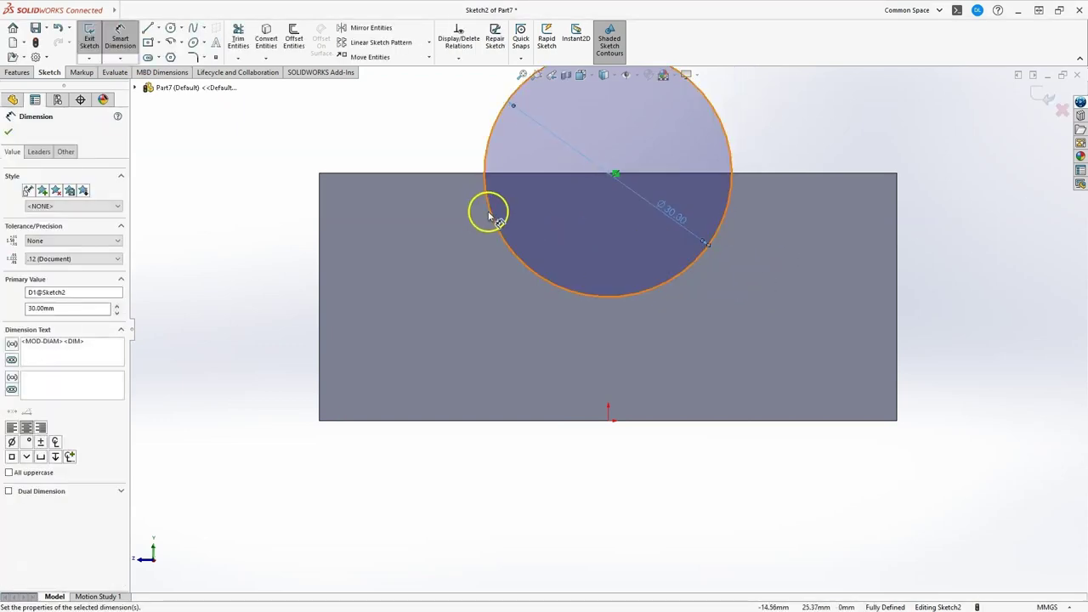
pyautogui.click(1048, 96)
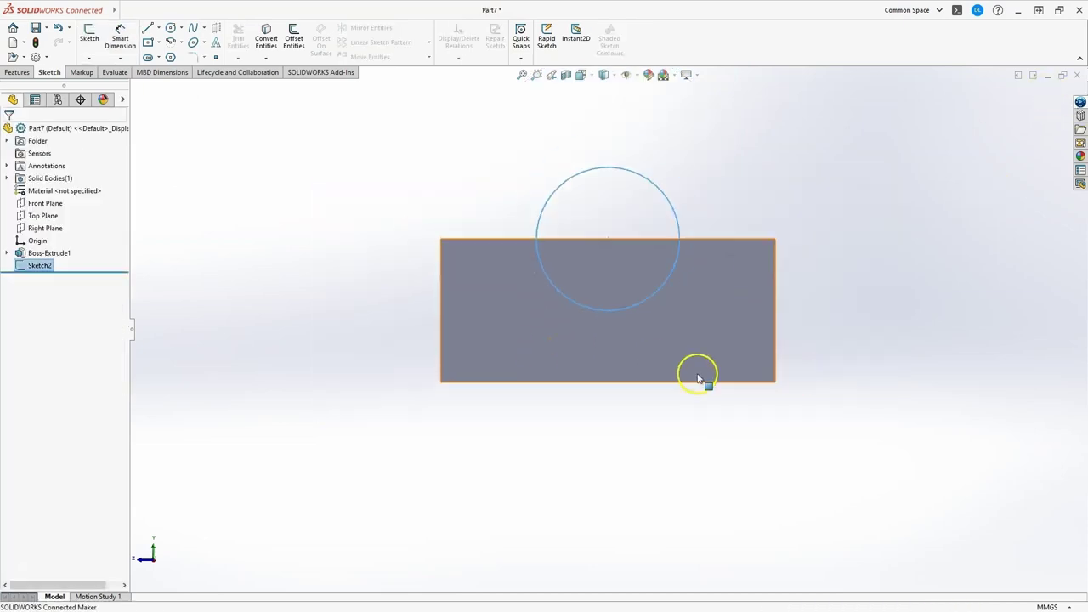
pyautogui.moveTo(490, 384); pyautogui.dragTo(598, 483, button='middle')
# Sketch a 40 mm diameter circle on the opposite end face, centred on its top-edge midpoint
pyautogui.click(489, 284)
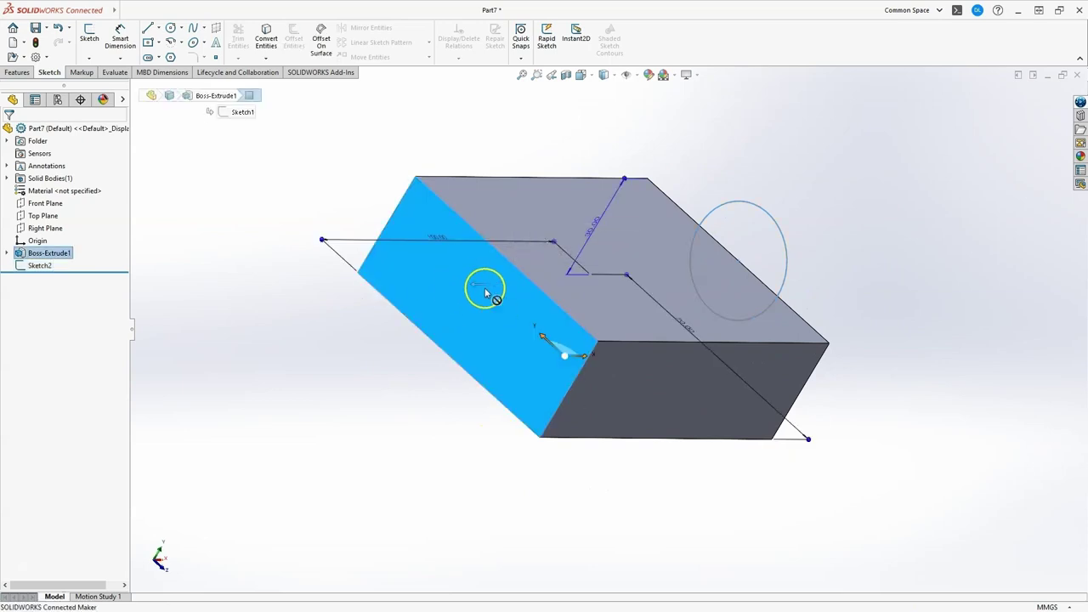
pyautogui.click(87, 37)
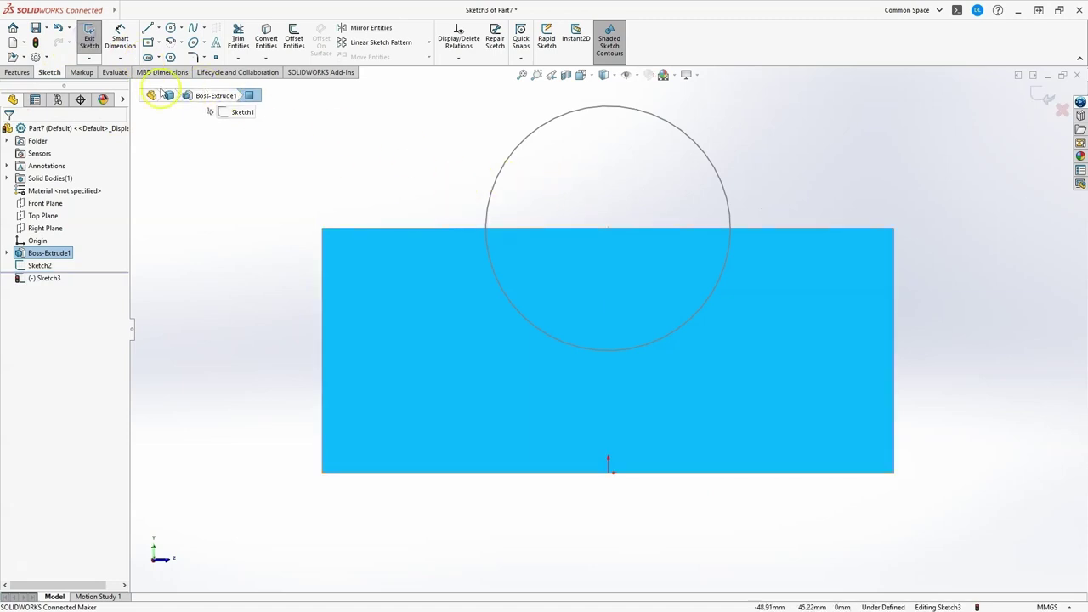
pyautogui.click(170, 30)
pyautogui.click(607, 227)
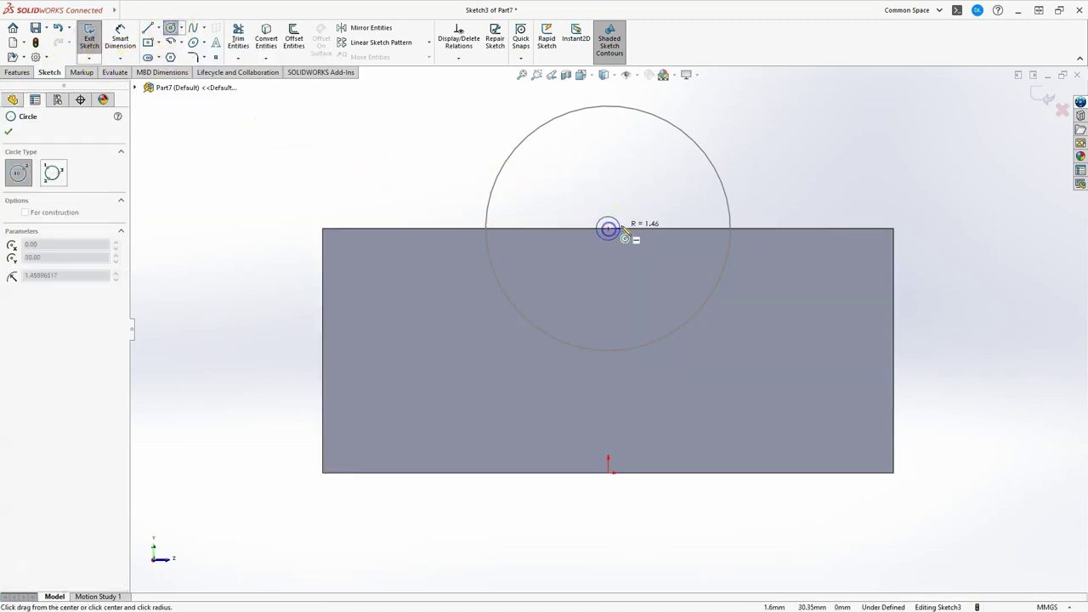
pyautogui.moveTo(624, 229); pyautogui.dragTo(675, 232)
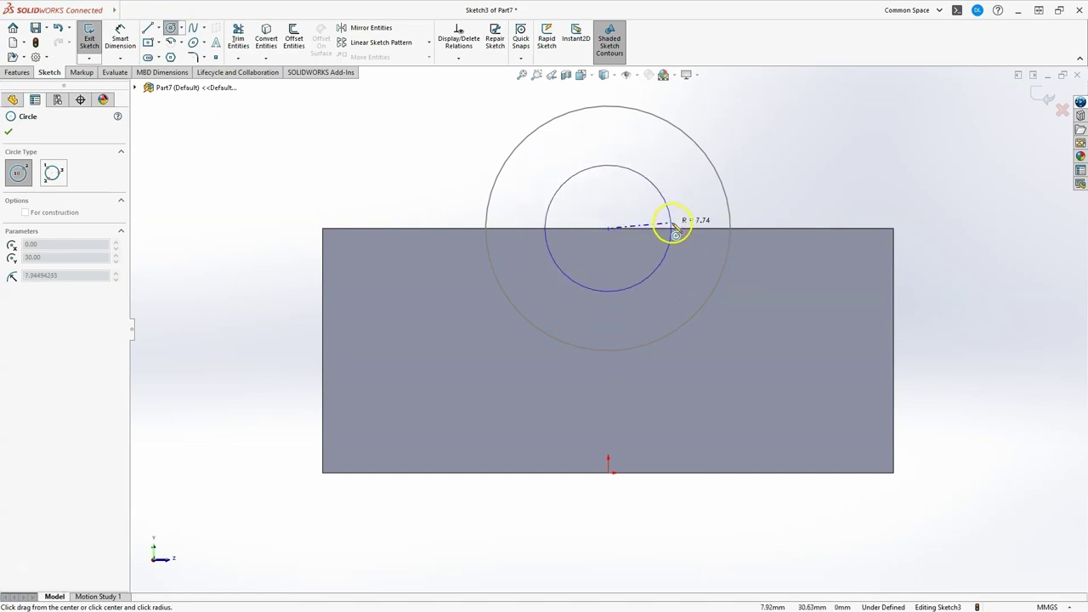
pyautogui.click(750, 246)
pyautogui.click(119, 39)
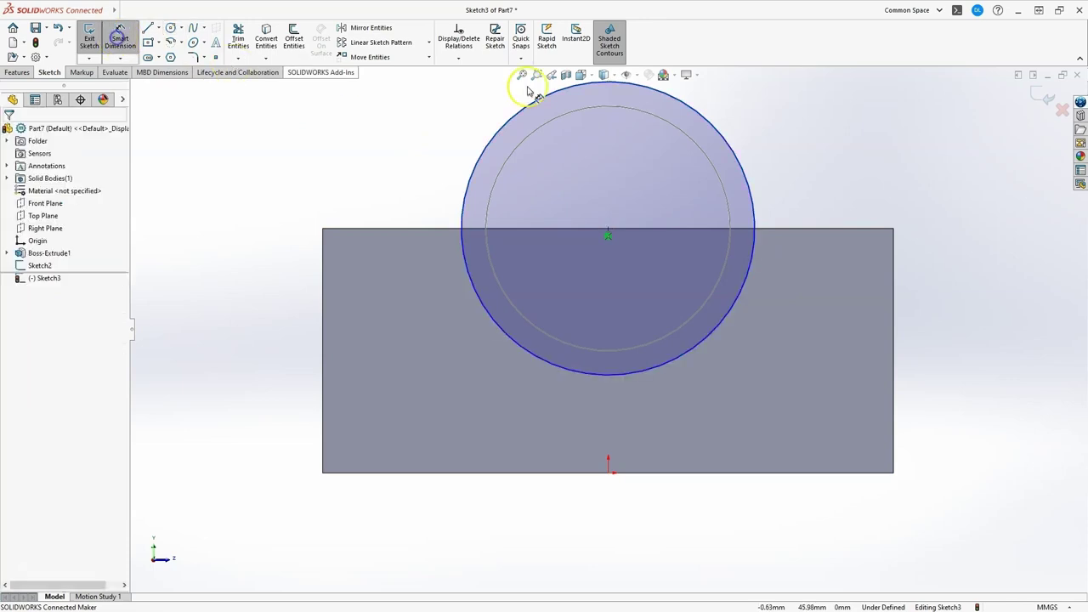
pyautogui.click(712, 127)
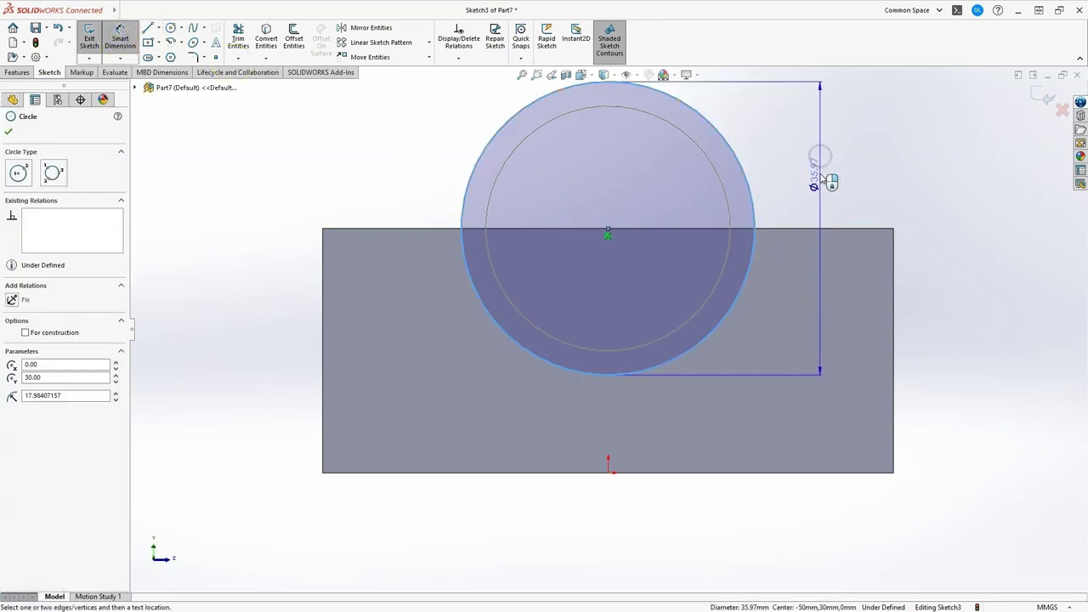
pyautogui.click(903, 139)
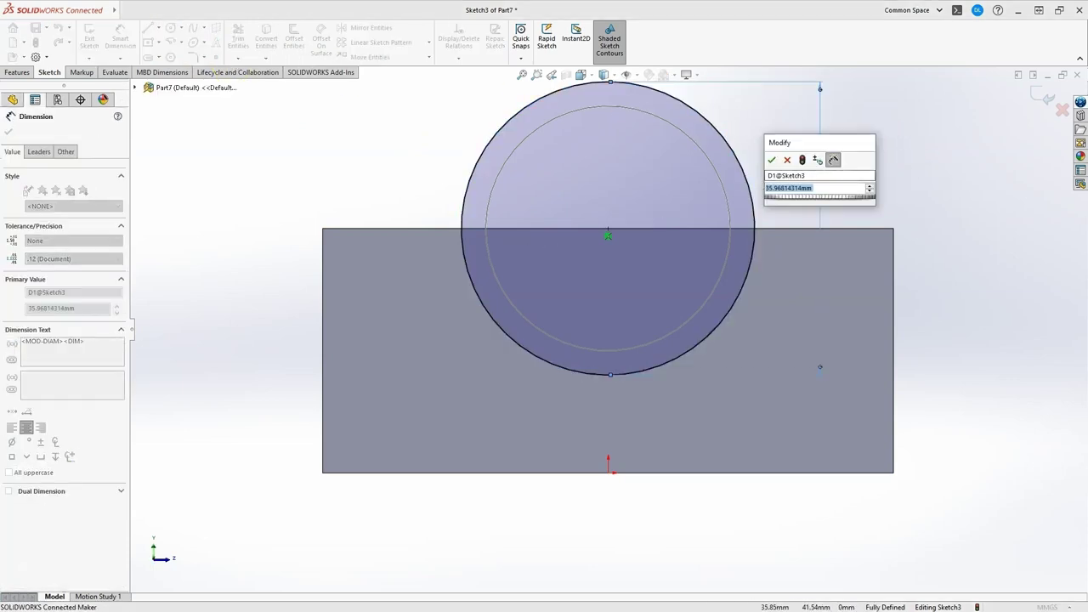
pyautogui.write('40')
pyautogui.press('Return')
pyautogui.click(949, 132)
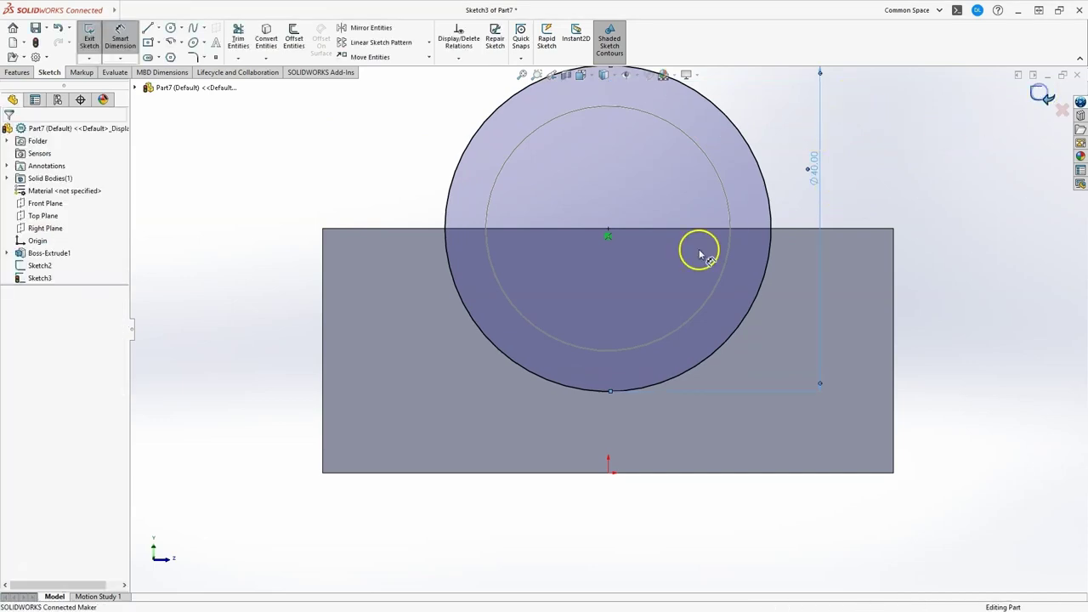
pyautogui.hotkey('ctrl', 'Return')
# Orbit the block and briefly show the Right Plane to check where it cuts the block
pyautogui.scroll(3, 747, 275)
pyautogui.scroll(-5, 744, 283)
pyautogui.moveTo(743, 283); pyautogui.dragTo(583, 322, button='middle')
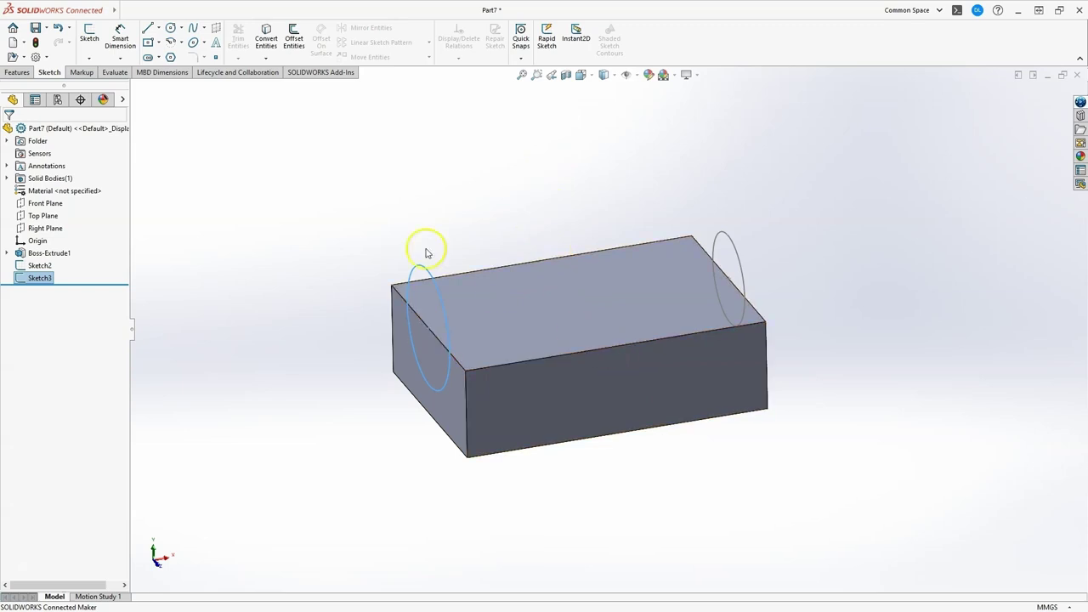
pyautogui.click(202, 246)
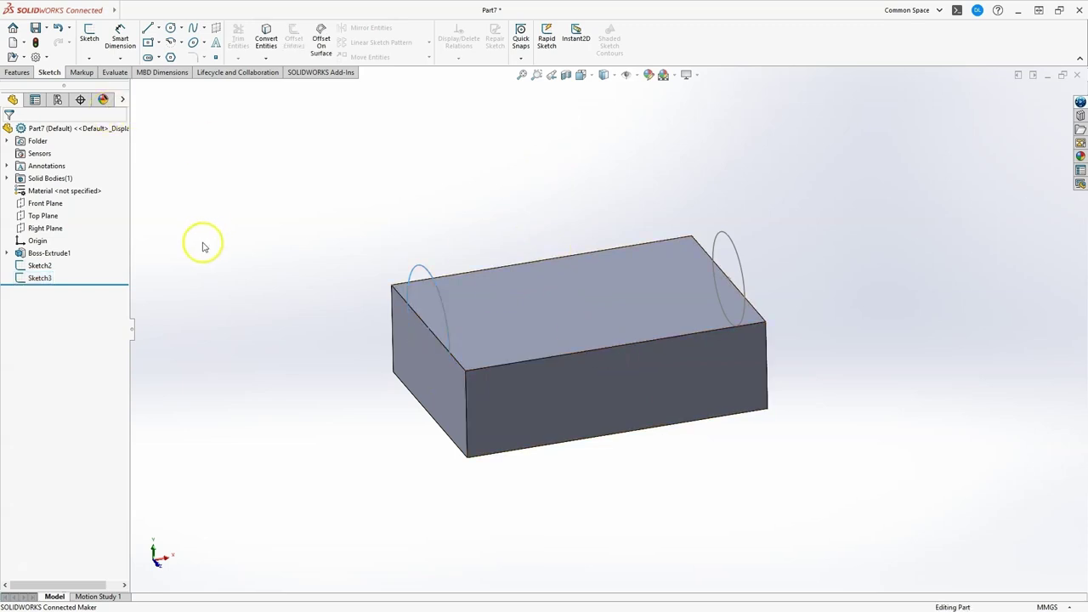
pyautogui.click(58, 227)
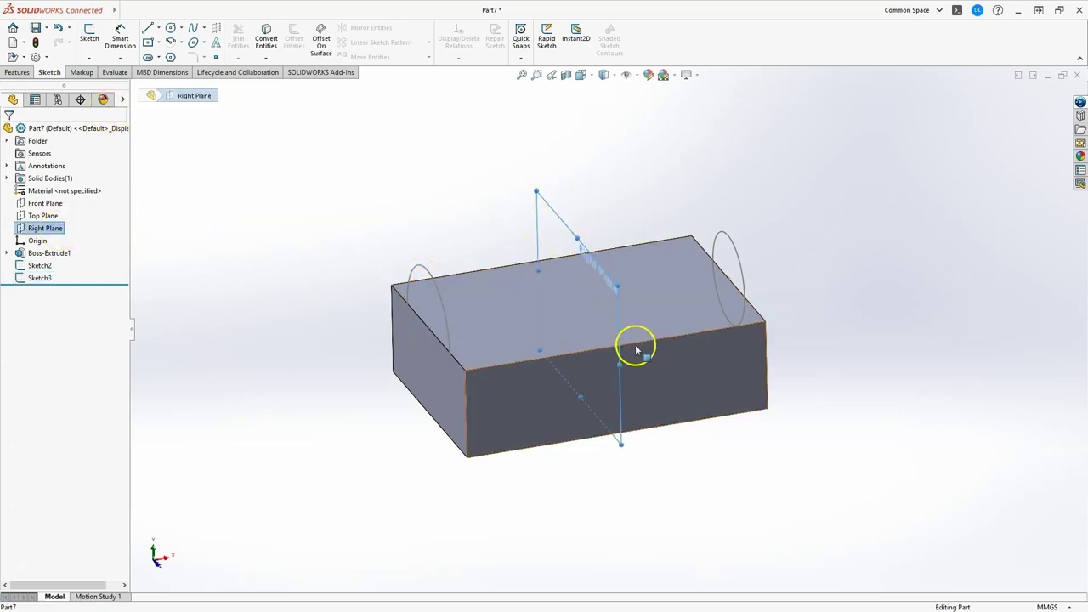
pyautogui.moveTo(603, 383); pyautogui.dragTo(575, 393, button='middle')
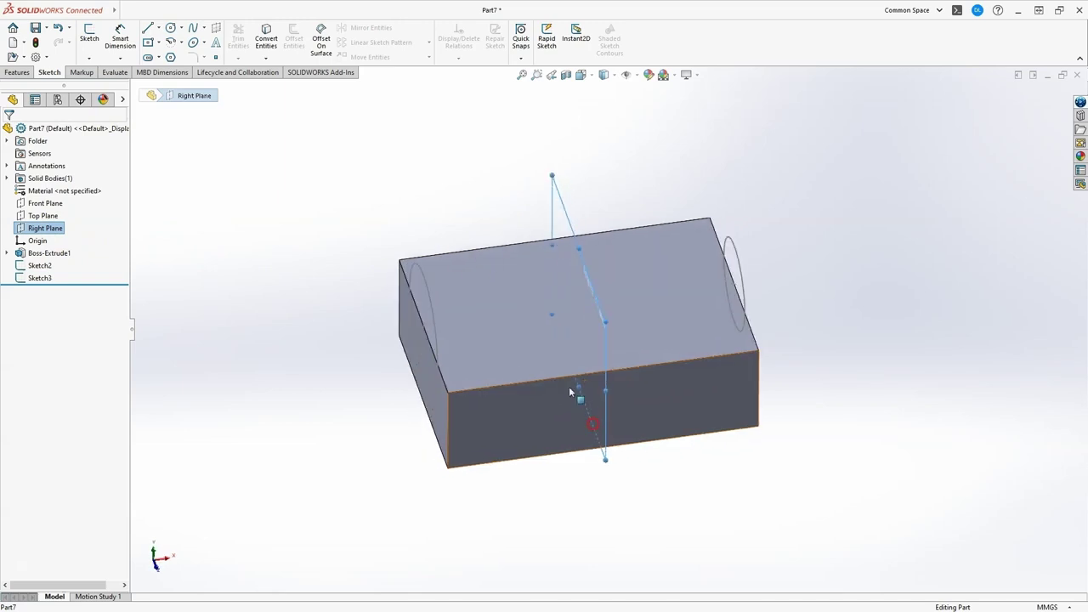
pyautogui.click(476, 233)
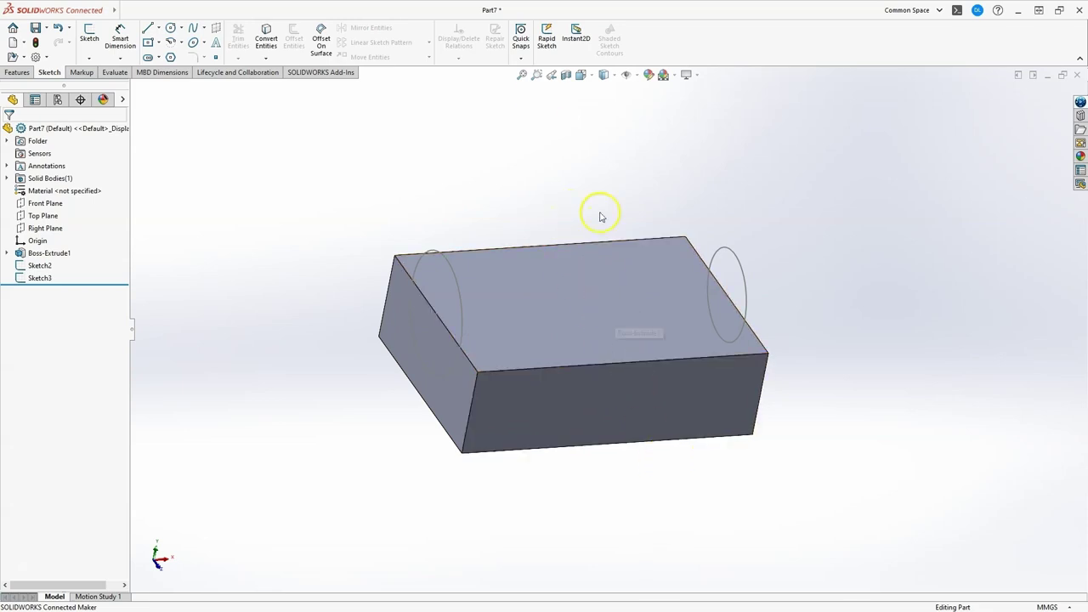
# Create Plane1 midway between the block's two end faces with Reference Geometry > Plane
pyautogui.click(17, 72)
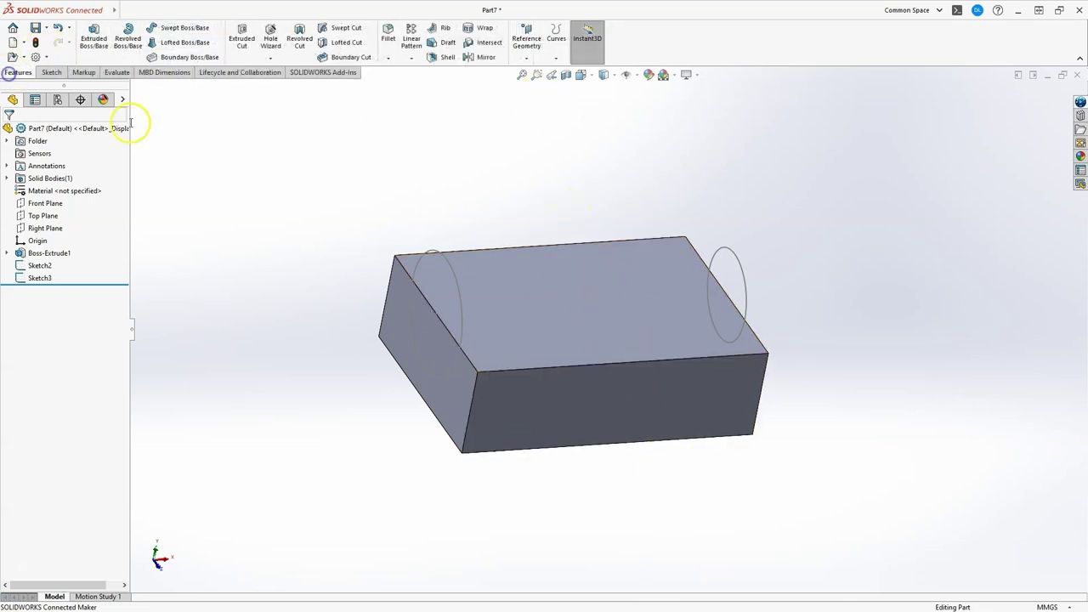
pyautogui.click(527, 47)
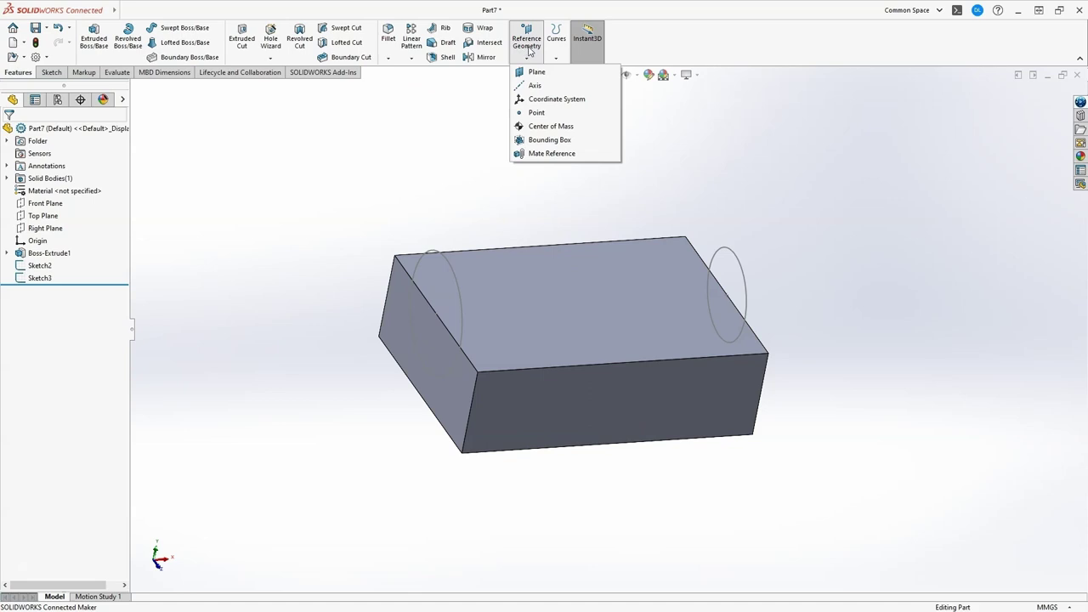
pyautogui.click(535, 72)
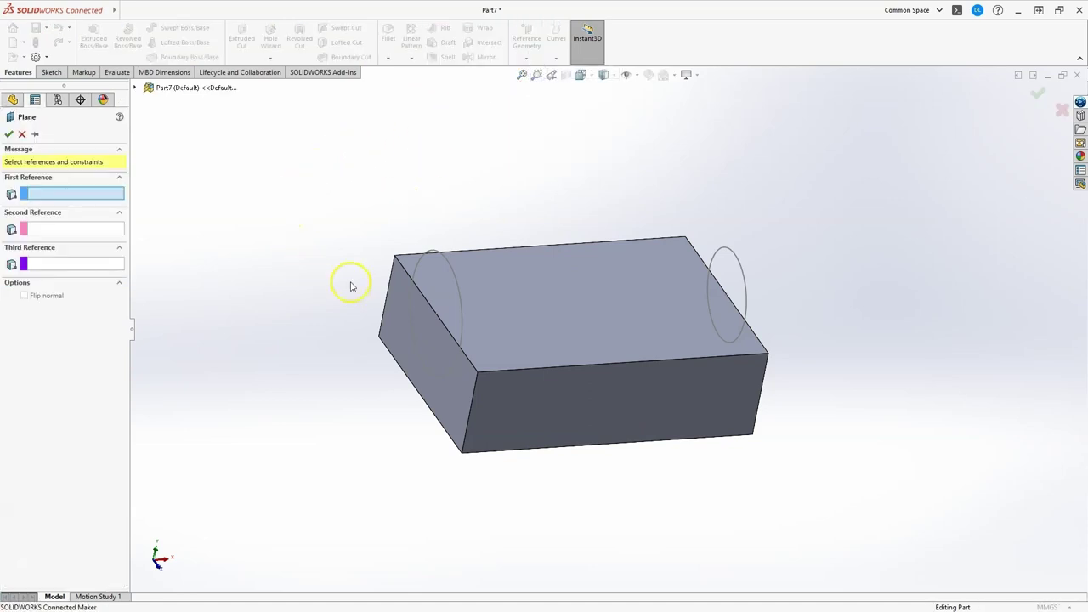
pyautogui.click(396, 339)
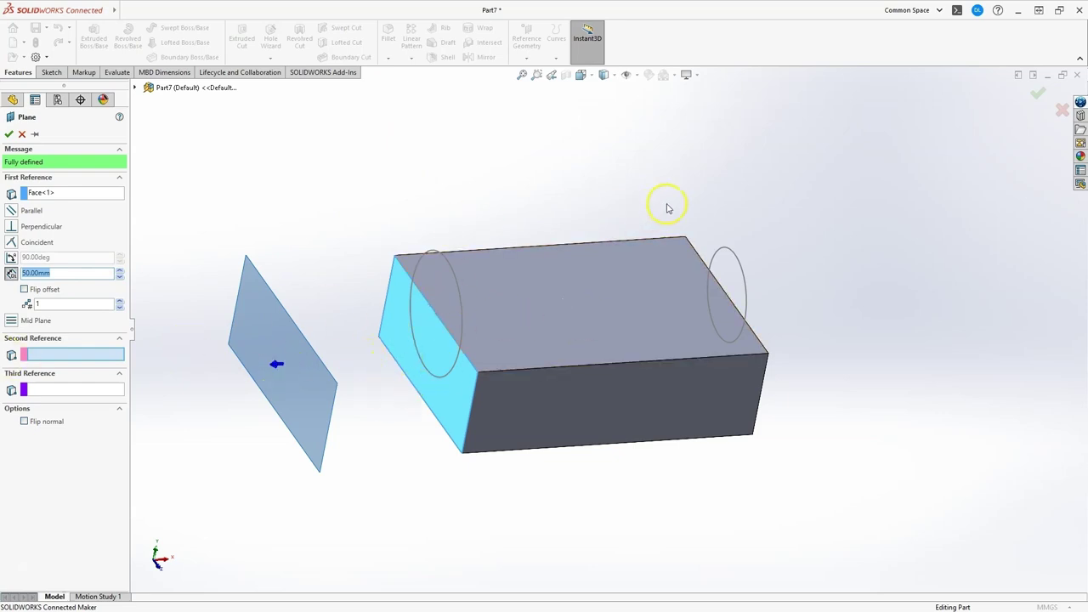
pyautogui.moveTo(667, 207); pyautogui.dragTo(585, 213, button='middle')
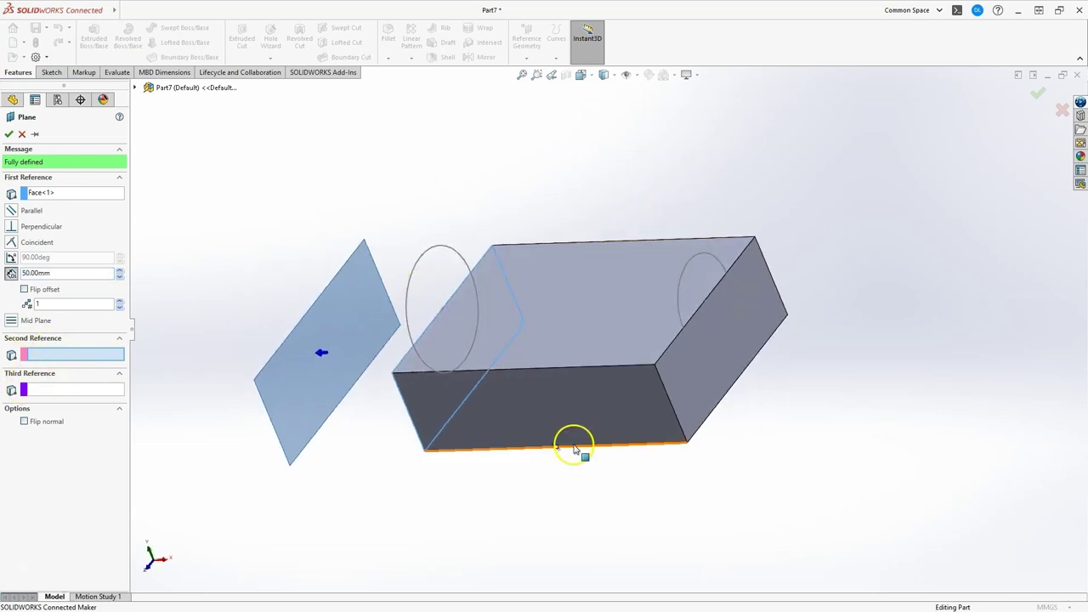
pyautogui.click(675, 376)
pyautogui.moveTo(383, 248); pyautogui.dragTo(466, 314, button='middle')
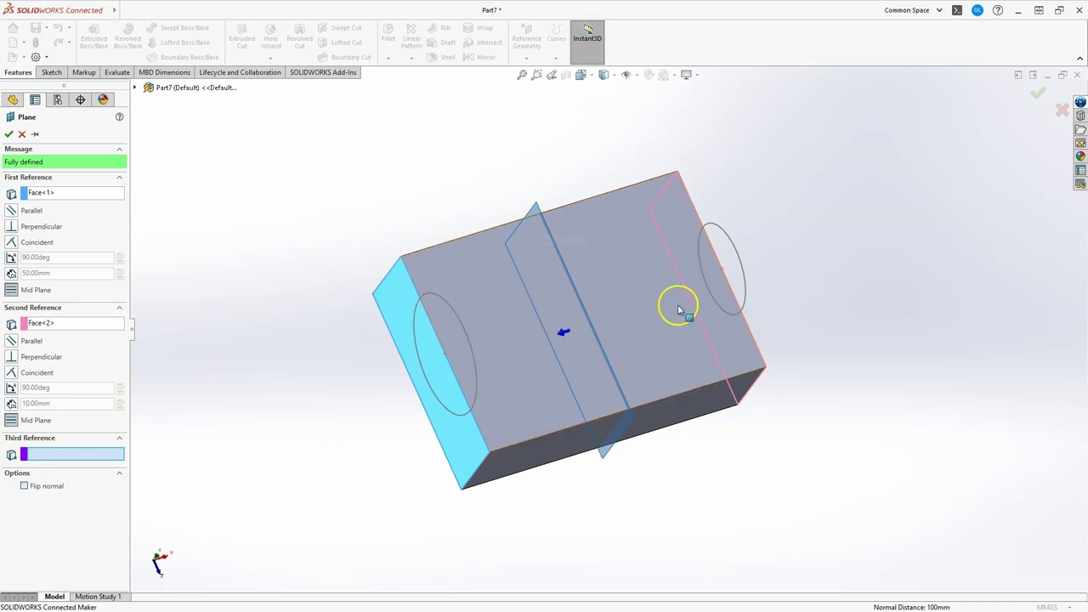
pyautogui.click(8, 136)
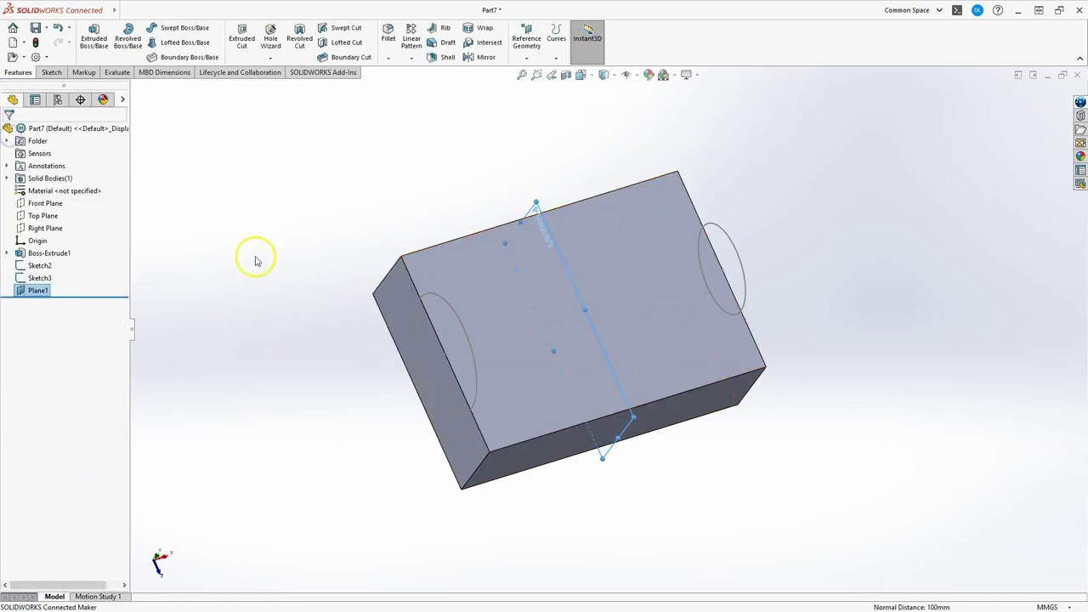
# Sketch a centrepoint straight slot on Plane1, centred on the block's top-edge midpoint
pyautogui.click(60, 229)
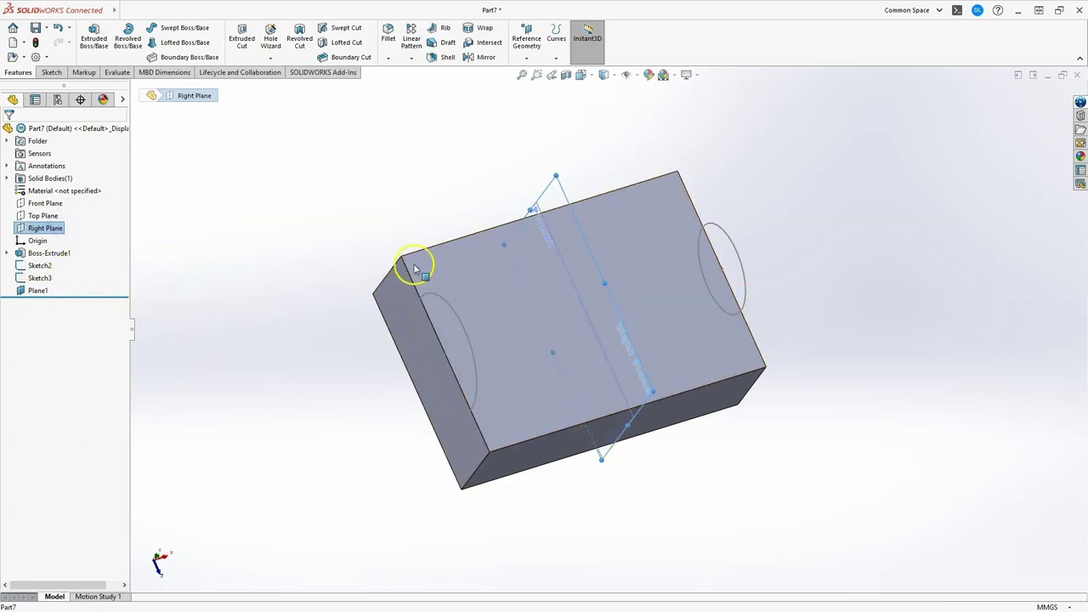
pyautogui.click(23, 291)
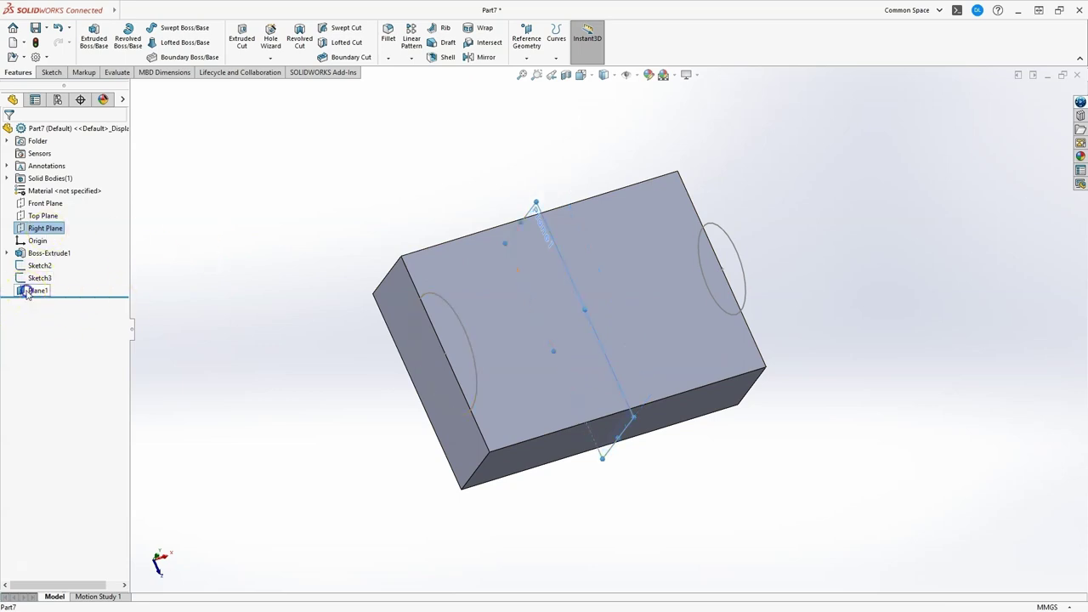
pyautogui.click(46, 75)
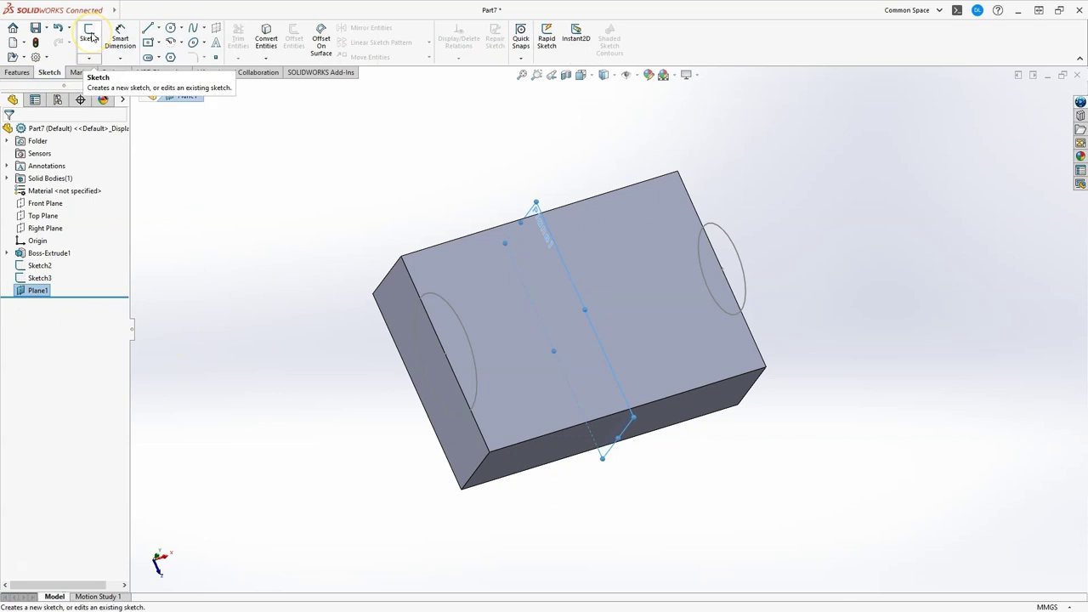
pyautogui.click(90, 35)
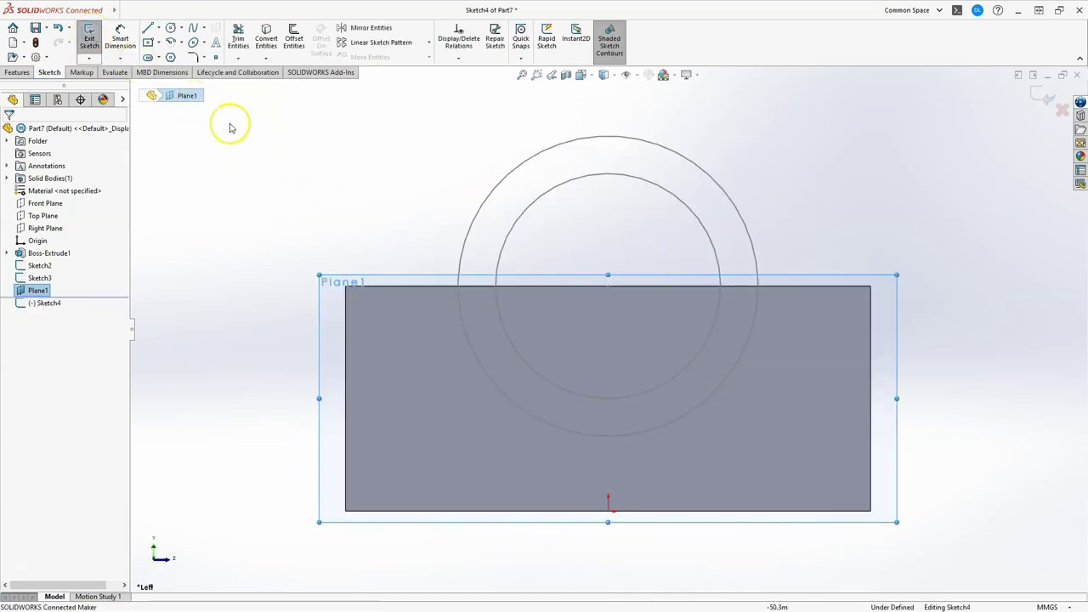
pyautogui.click(148, 57)
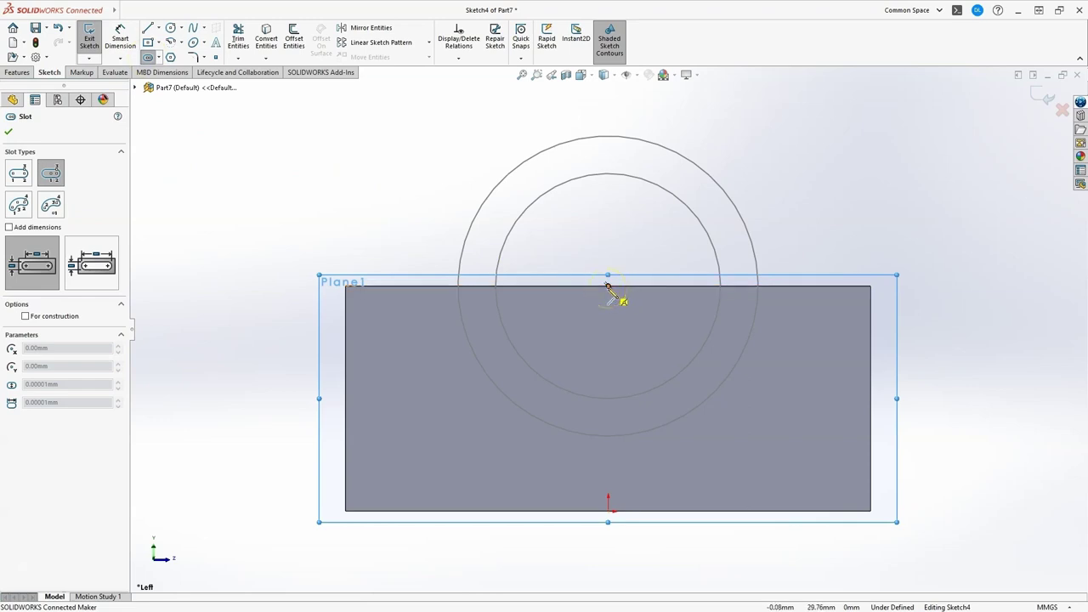
pyautogui.click(608, 285)
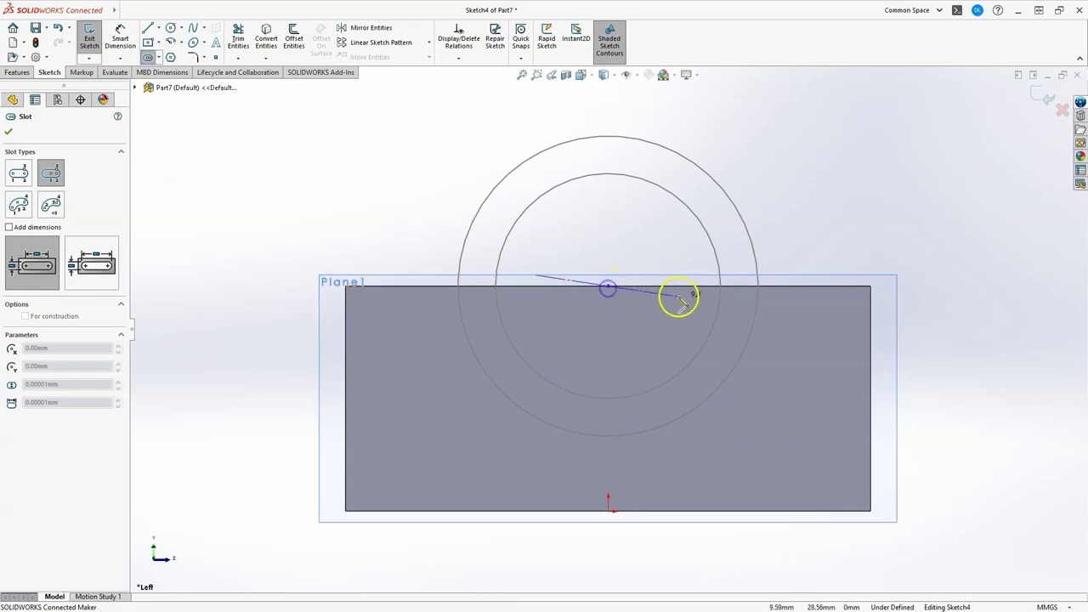
pyautogui.click(736, 286)
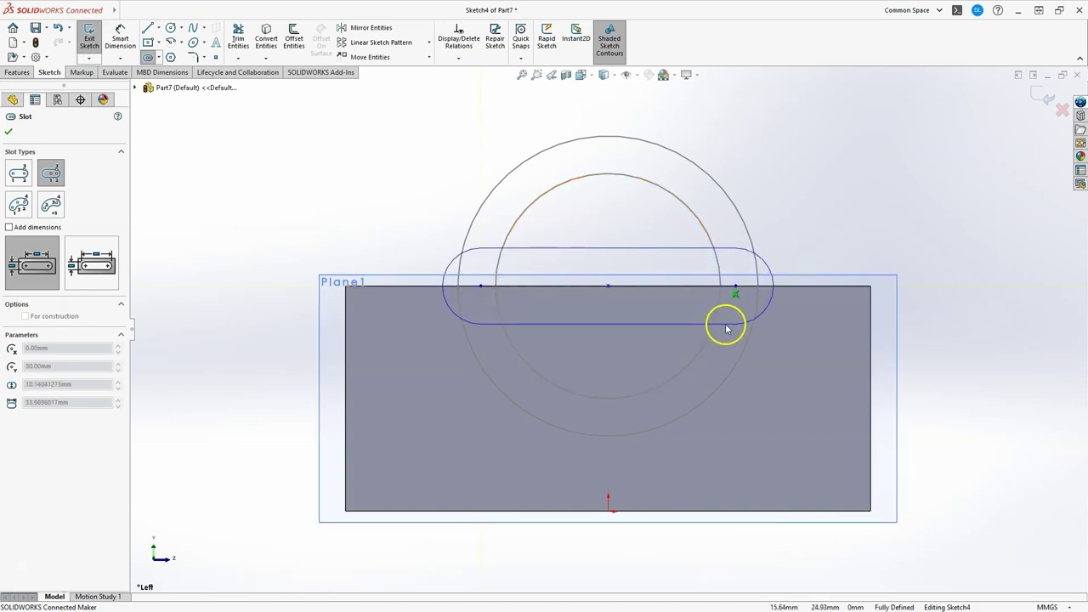
pyautogui.click(727, 329)
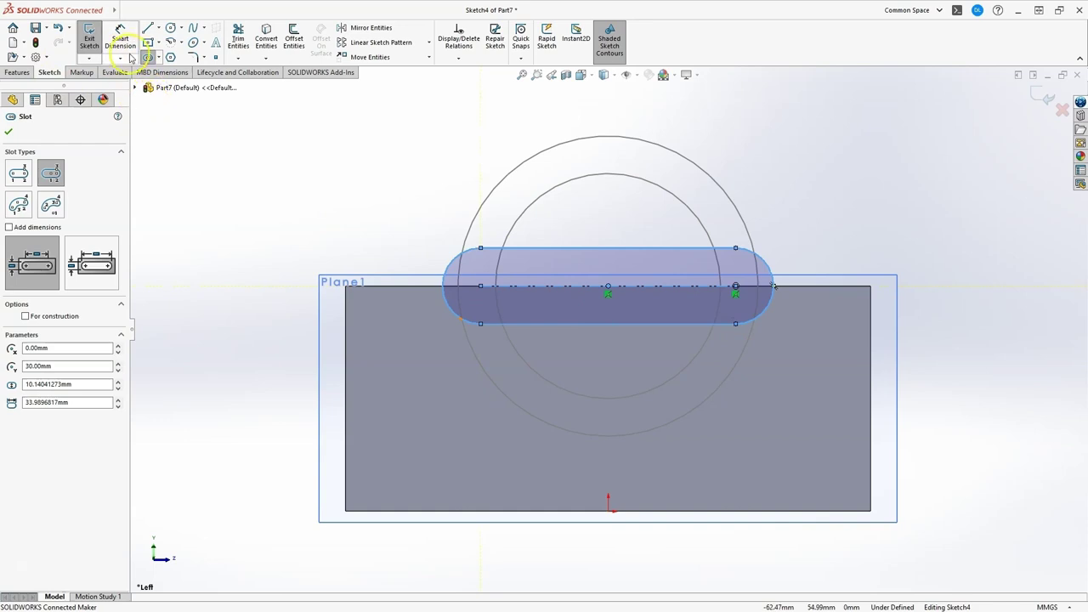
# Dimension the slot to 30 mm length and 20 mm width, then exit the sketch
pyautogui.click(120, 45)
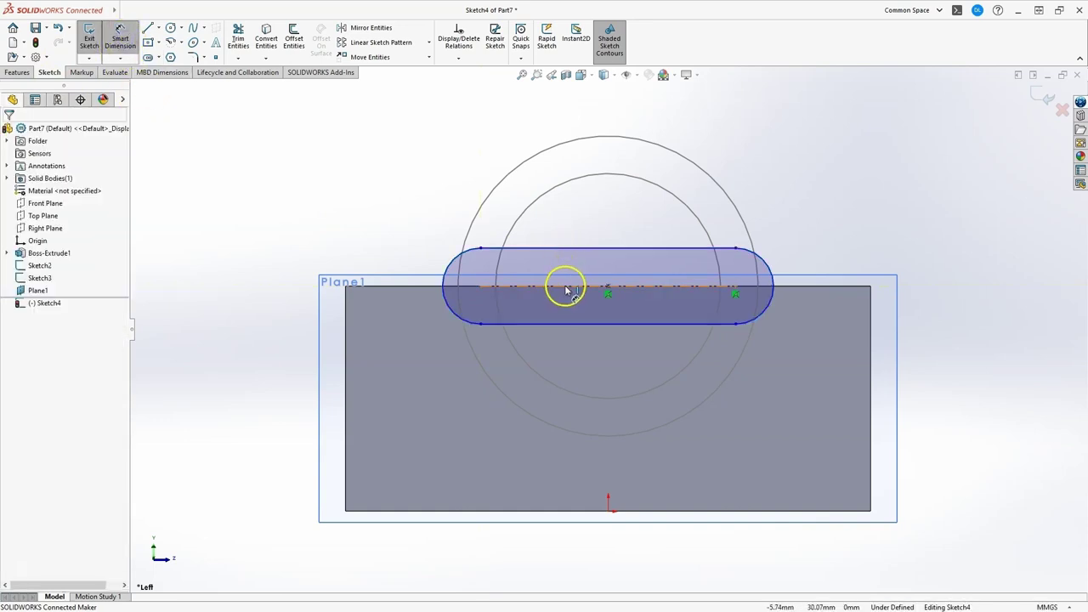
pyautogui.click(565, 287)
pyautogui.click(601, 375)
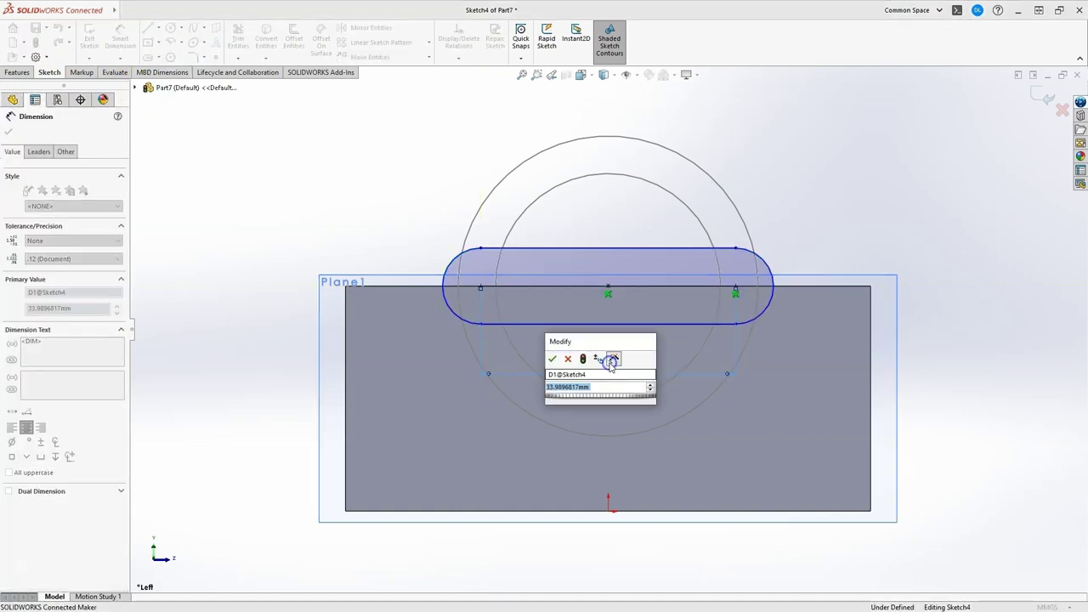
pyautogui.press('Return')
pyautogui.click(634, 323)
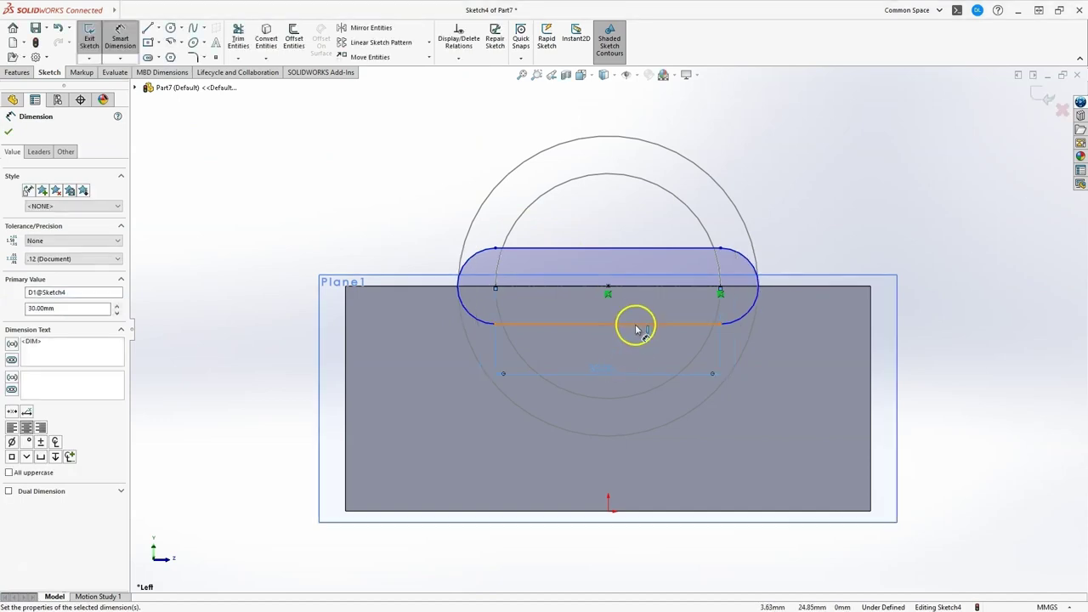
pyautogui.click(646, 248)
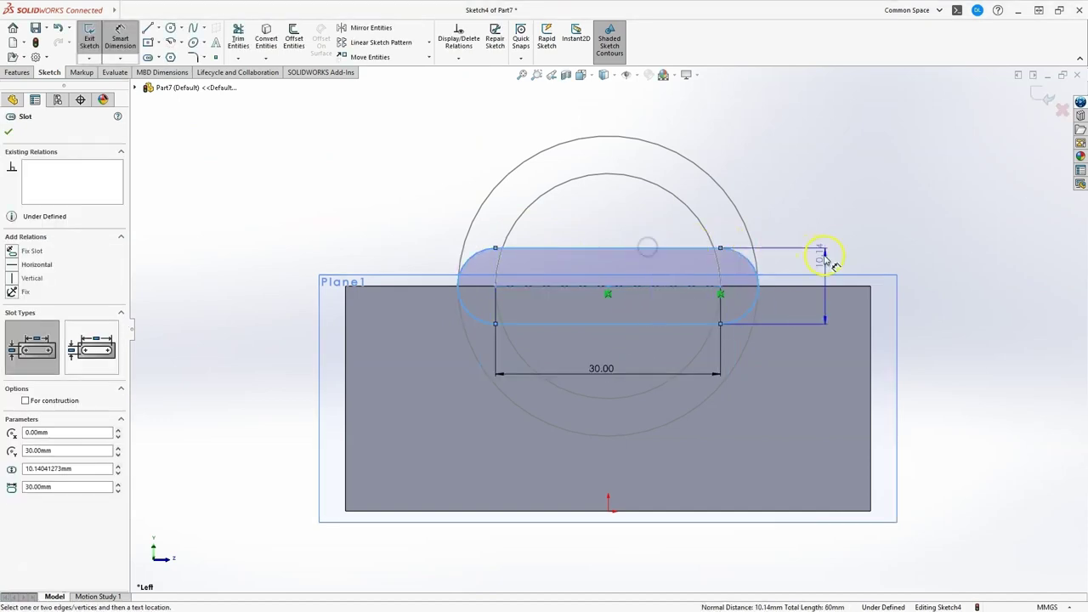
pyautogui.click(827, 254)
pyautogui.write('20')
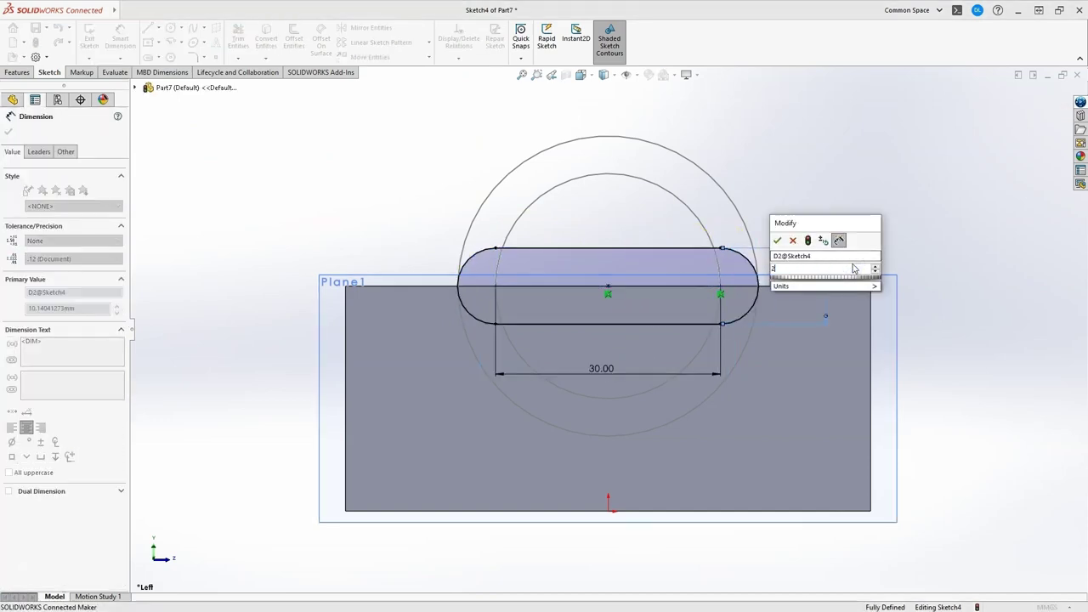
pyautogui.press('Return')
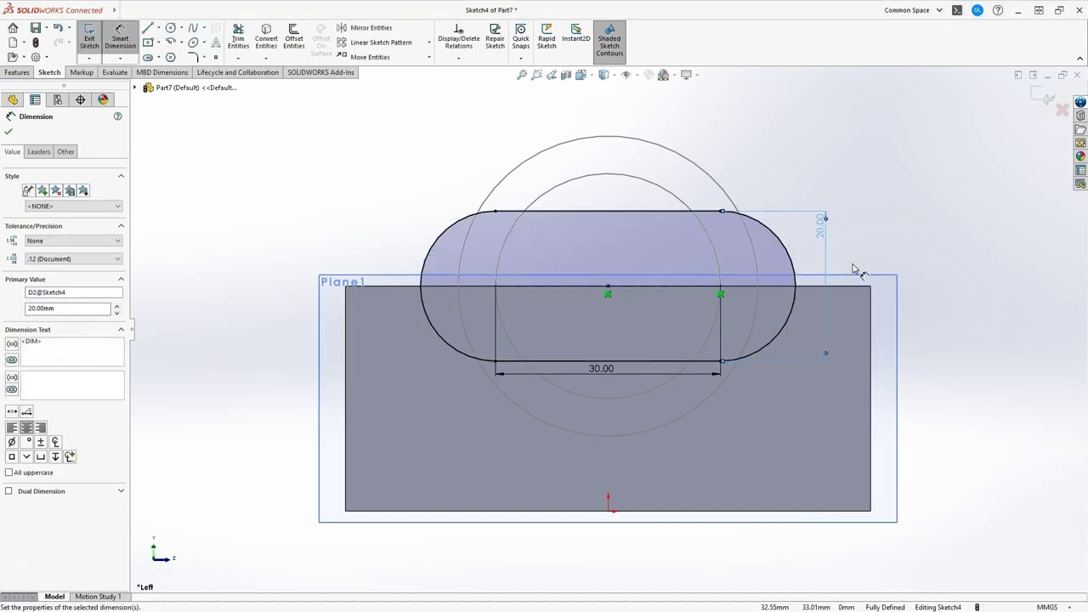
pyautogui.moveTo(734, 241); pyautogui.dragTo(719, 235)
pyautogui.click(1042, 99)
pyautogui.moveTo(893, 194)
pyautogui.mouseDown(button='middle')
pyautogui.moveTo(777, 278)
pyautogui.moveTo(806, 269)
pyautogui.mouseUp(button='middle')
pyautogui.scroll(5, 805, 272)
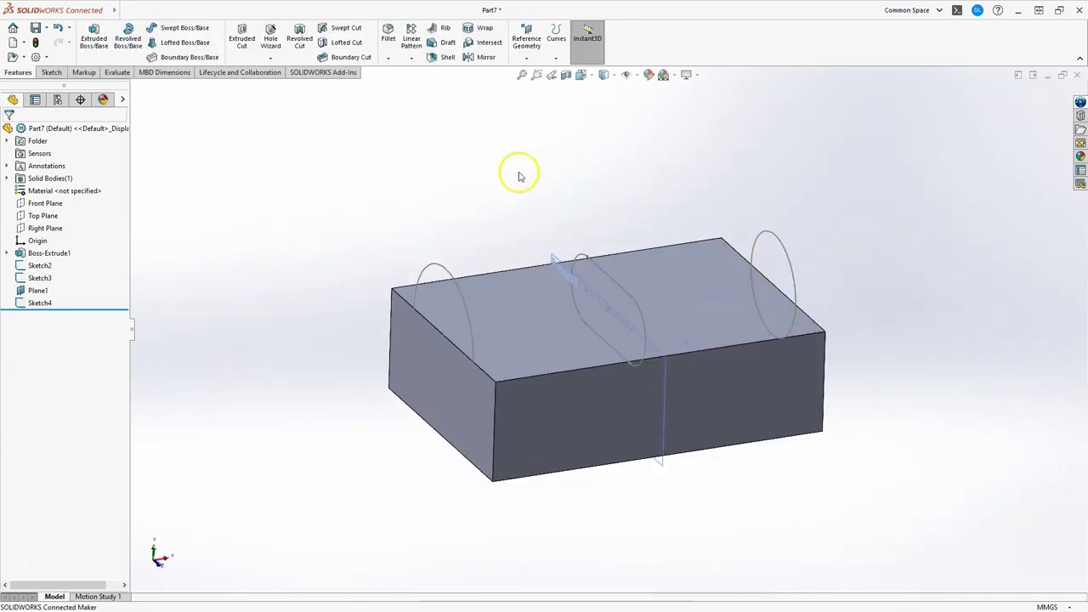
# Make a lofted cut through the right circle, middle slot and left circle profiles
pyautogui.click(344, 44)
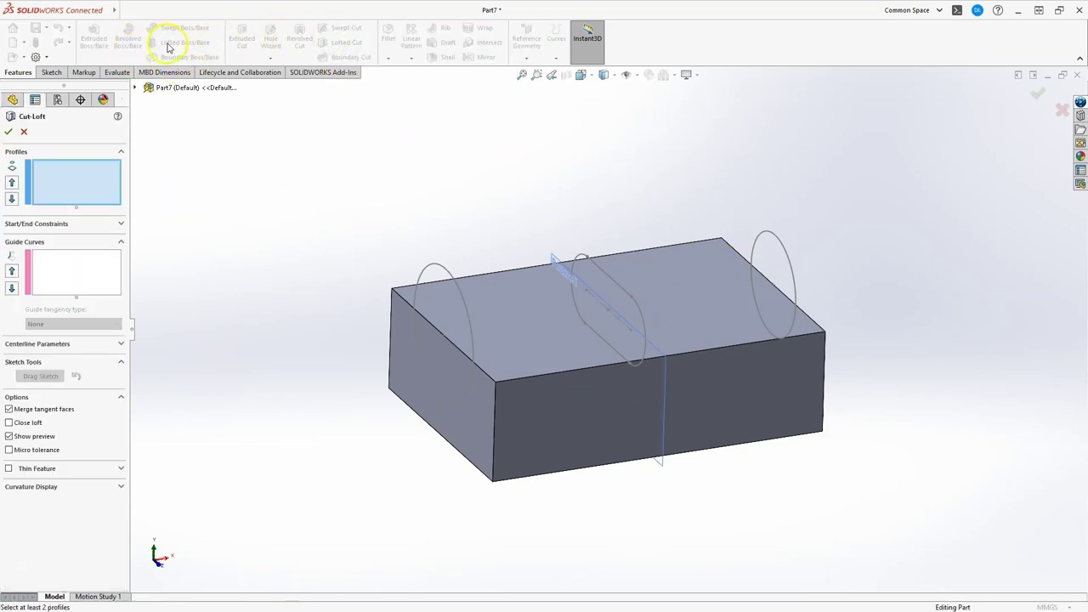
pyautogui.click(770, 239)
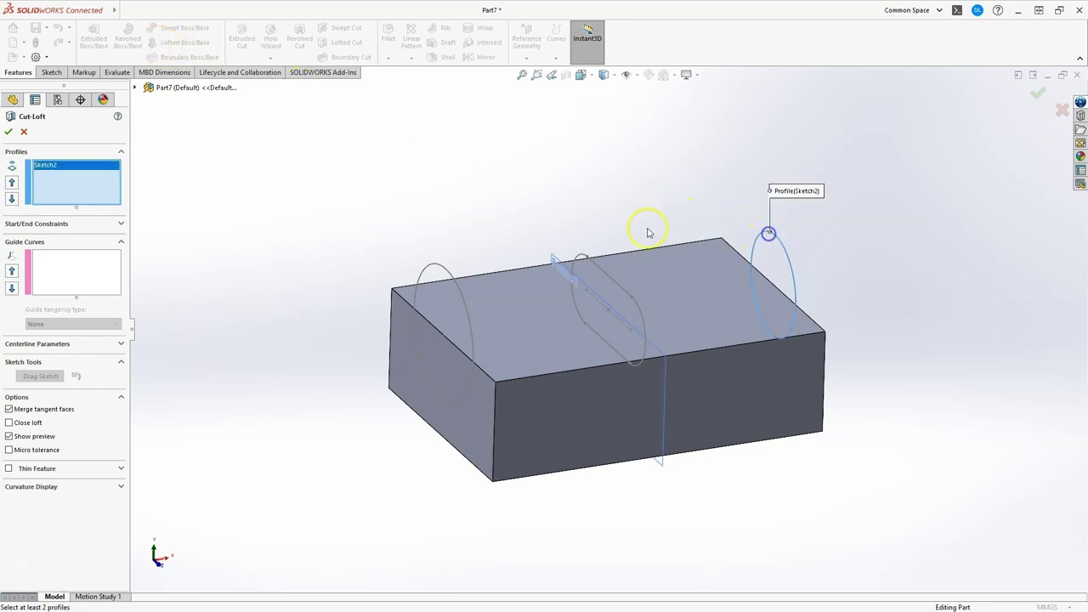
pyautogui.click(613, 280)
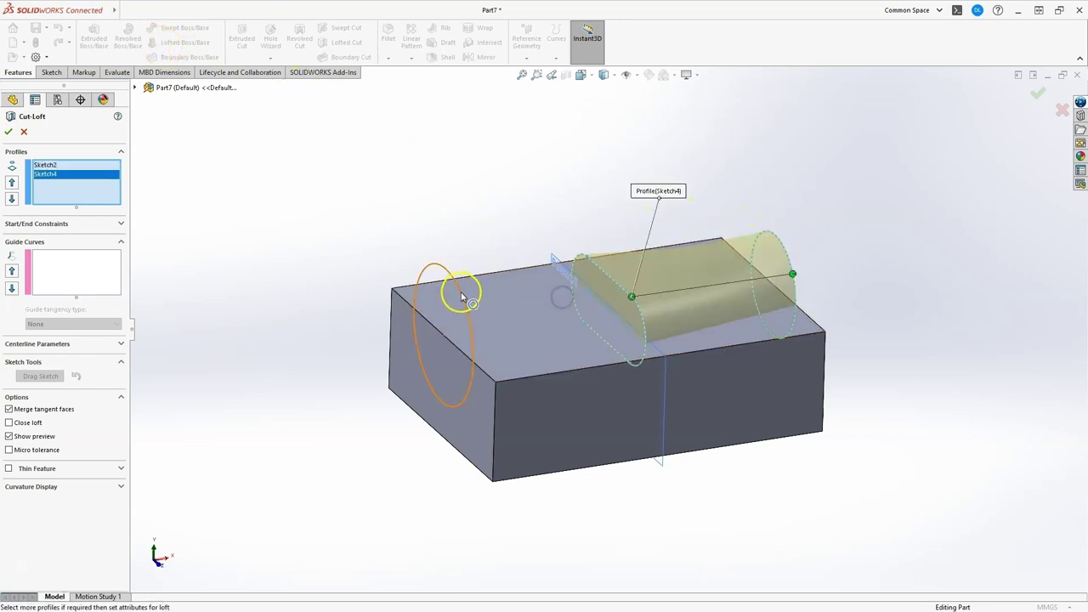
pyautogui.click(456, 290)
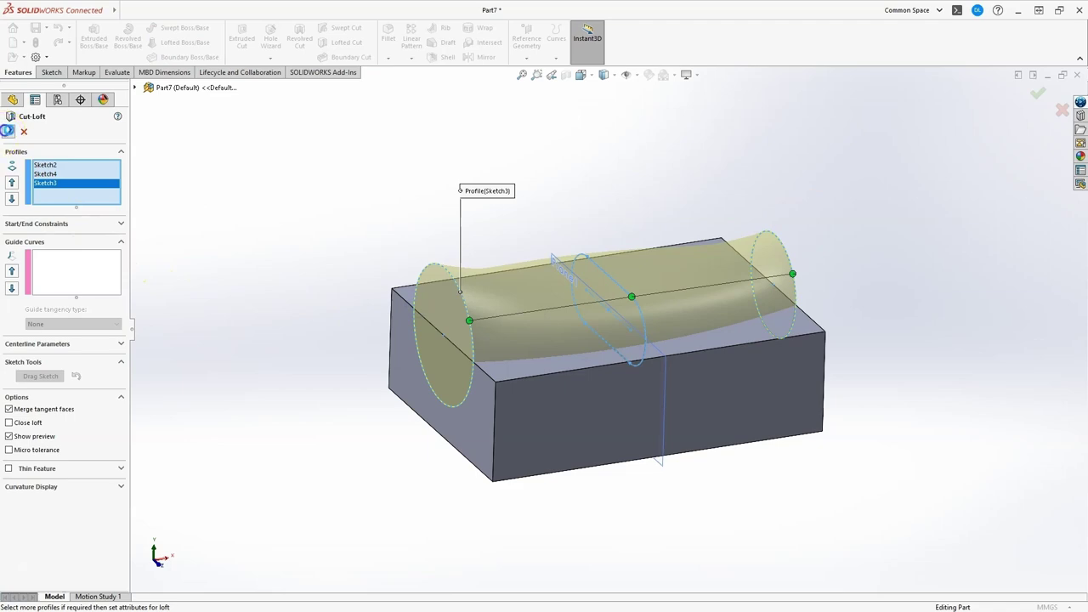
pyautogui.press('Return')
pyautogui.moveTo(594, 221); pyautogui.dragTo(444, 262, button='middle')
# Hide Plane1 and view the finished channel from a new angle
pyautogui.click(35, 266)
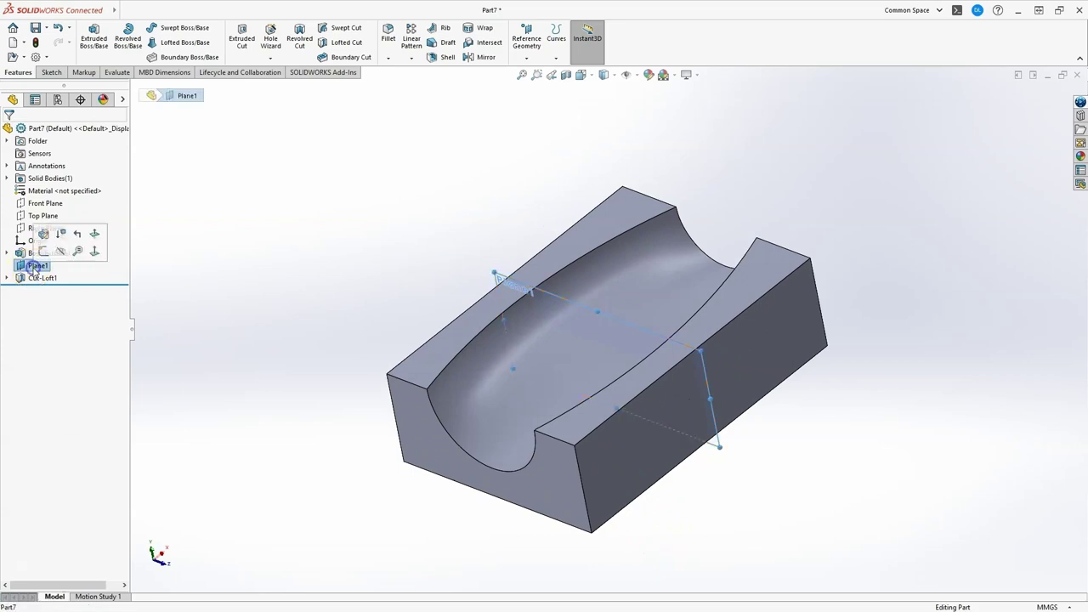
pyautogui.click(62, 252)
pyautogui.moveTo(369, 236); pyautogui.dragTo(668, 282, button='middle')
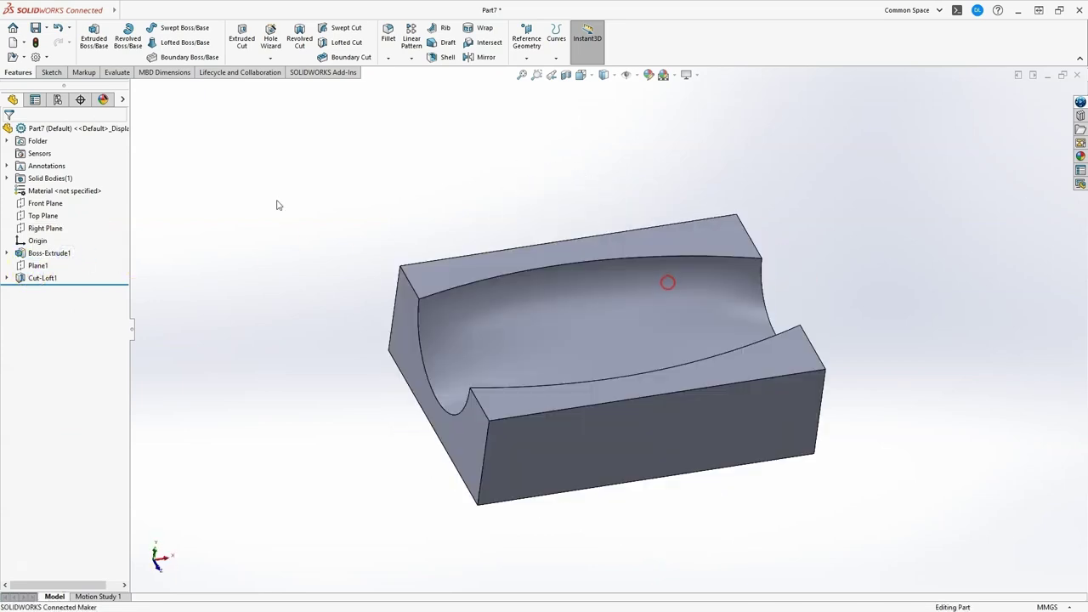